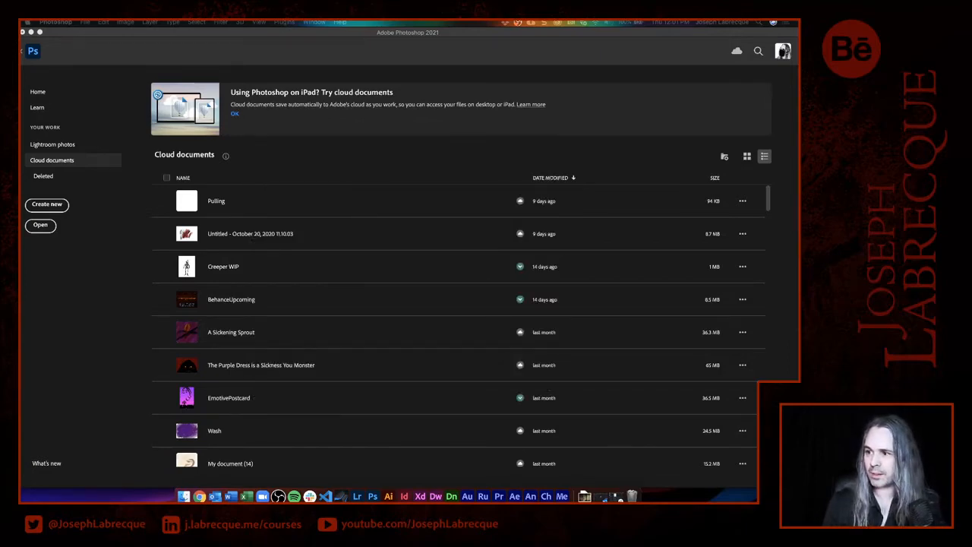
# Leave the cloud documents list and return to the open Creeper WIP.psd drawing.
pyautogui.click(460, 50)
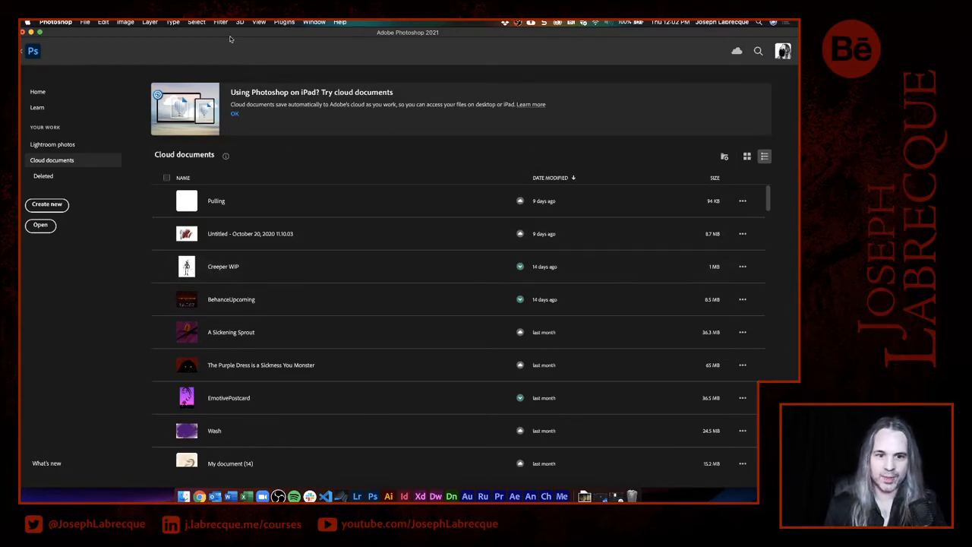
pyautogui.click(22, 53)
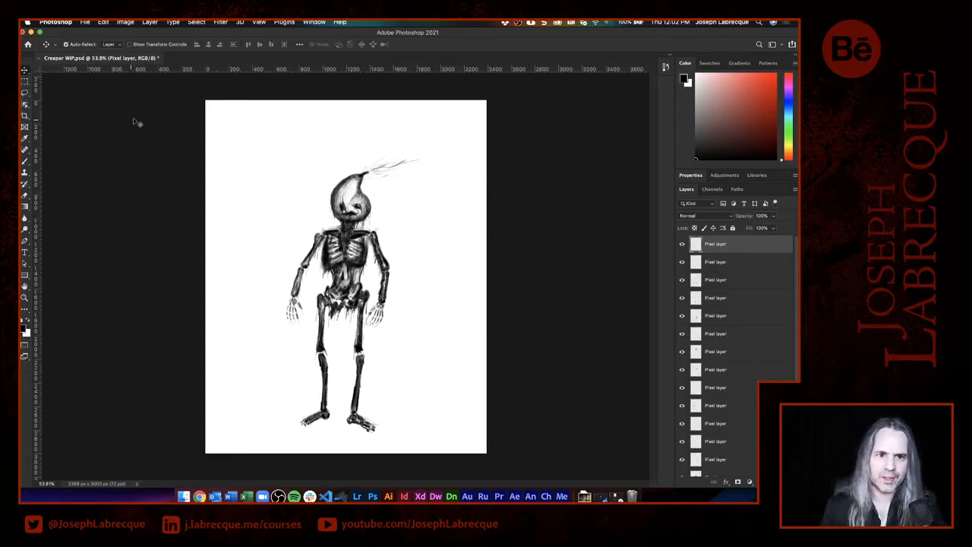
pyautogui.click(86, 23)
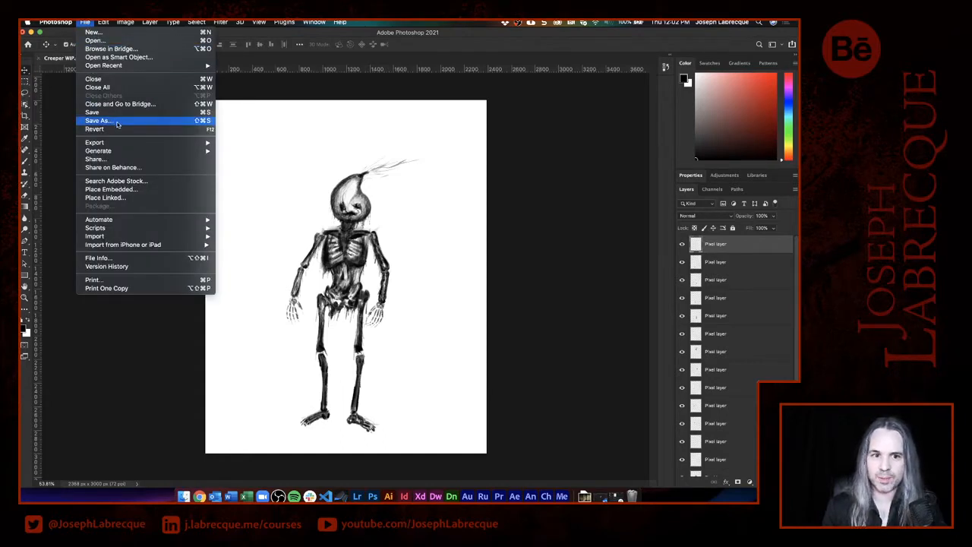
pyautogui.click(538, 35)
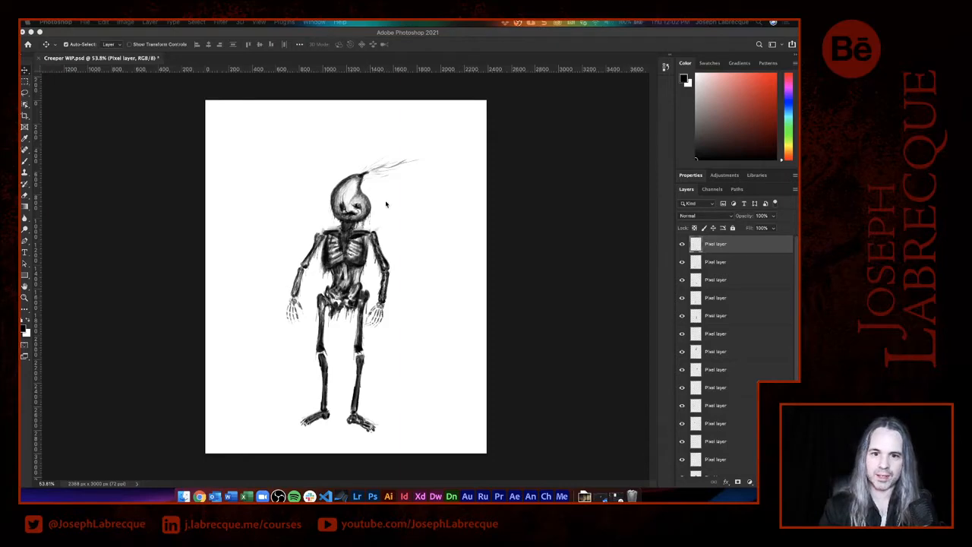
# Examine the skeleton drawing up close from the head down to the legs, and return to the whole figure.
pyautogui.scroll(5, 419, 206)
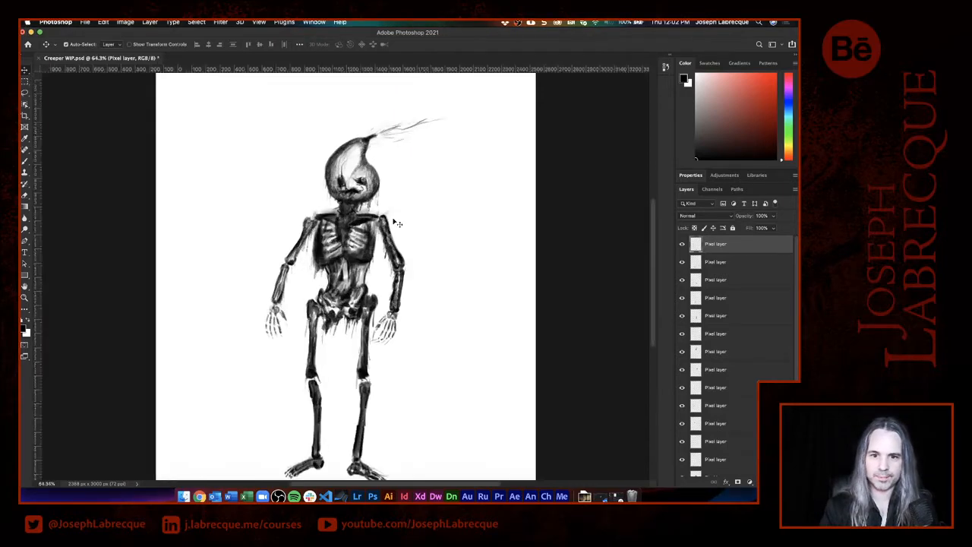
pyautogui.scroll(3, 426, 202)
pyautogui.scroll(-6, 426, 201)
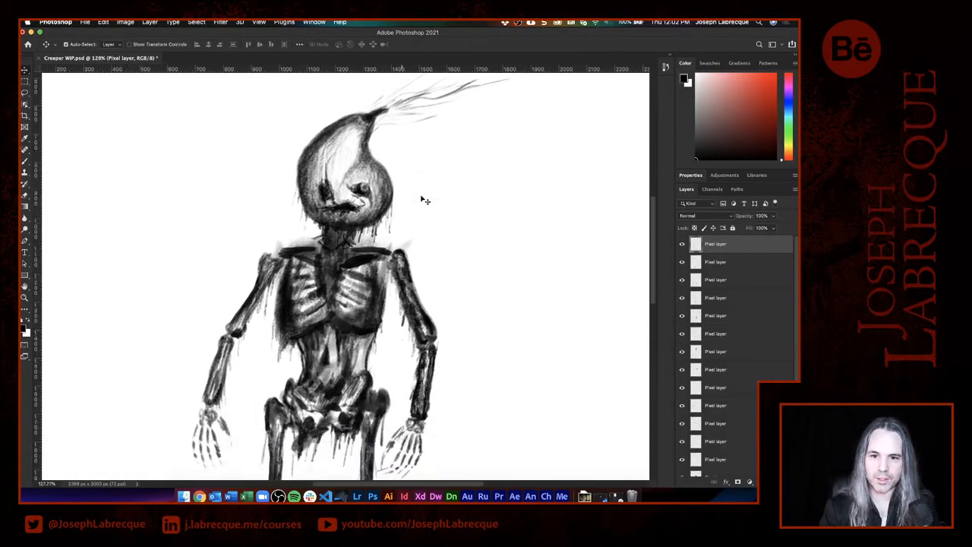
pyautogui.scroll(-1, 426, 200)
pyautogui.scroll(1, 425, 200)
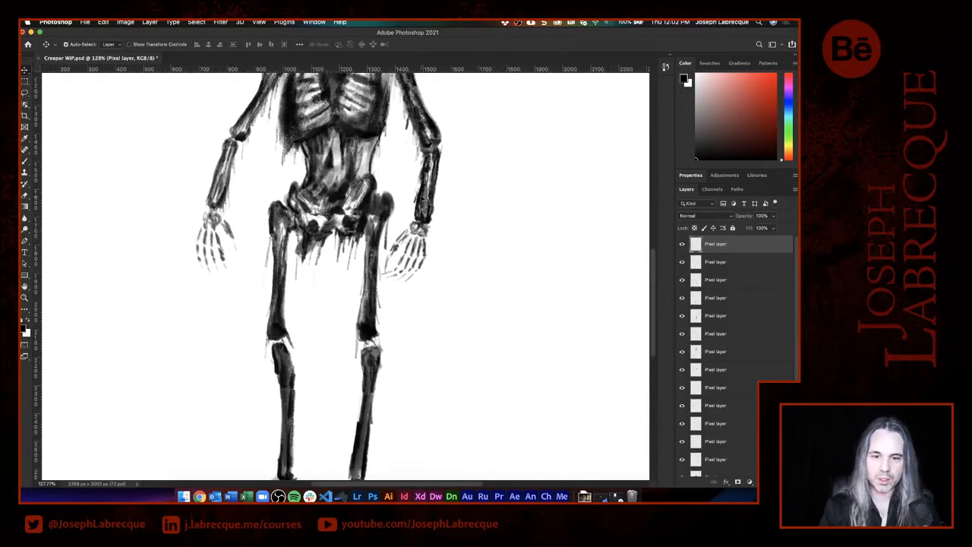
pyautogui.scroll(-2, 425, 201)
pyautogui.scroll(-3, 425, 201)
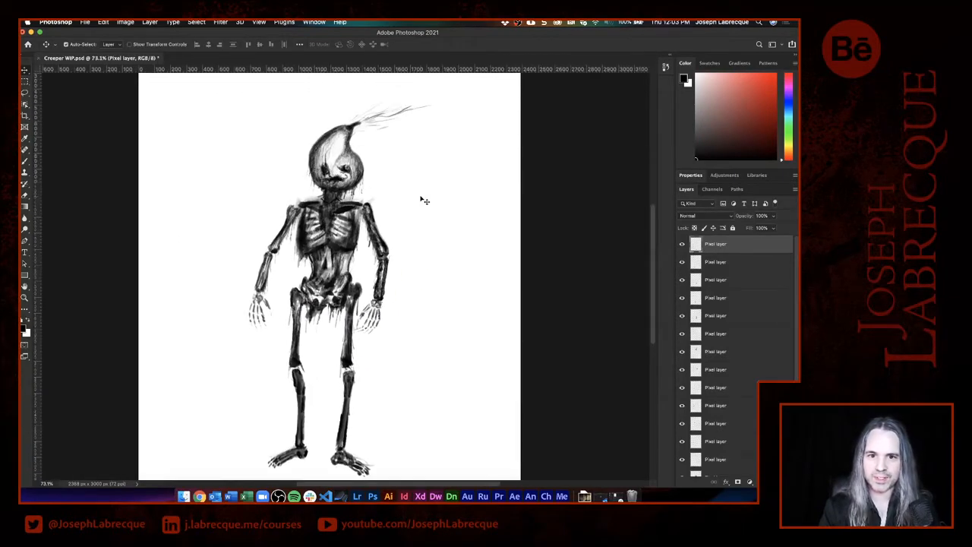
# Hide and reshow the top four layers to identify their body parts, and look through the layer list.
pyautogui.click(715, 261)
pyautogui.click(721, 281)
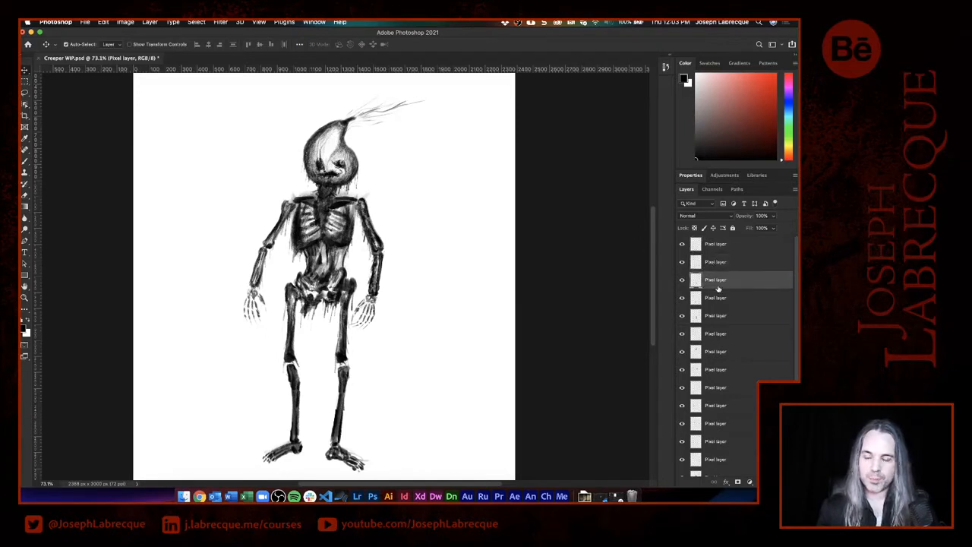
pyautogui.click(682, 244)
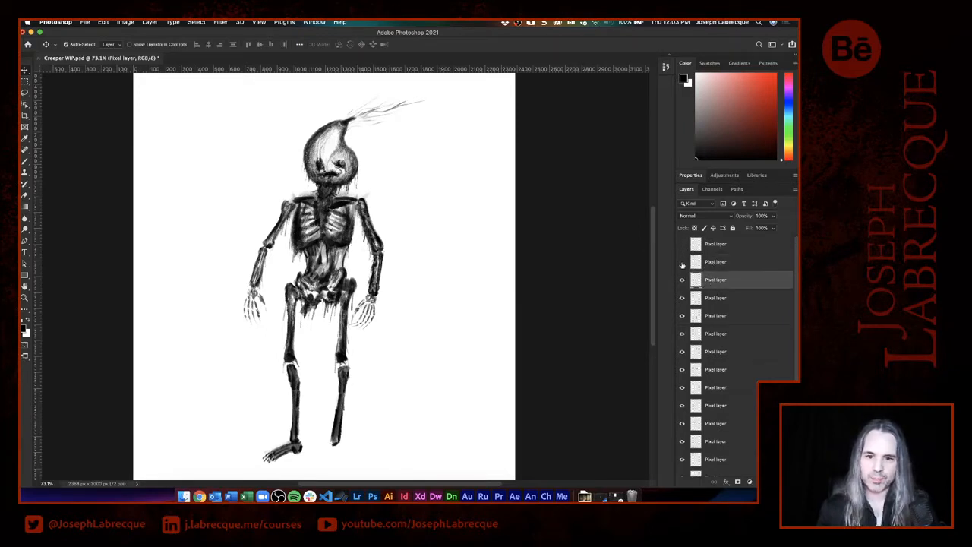
pyautogui.click(682, 262)
pyautogui.click(682, 280)
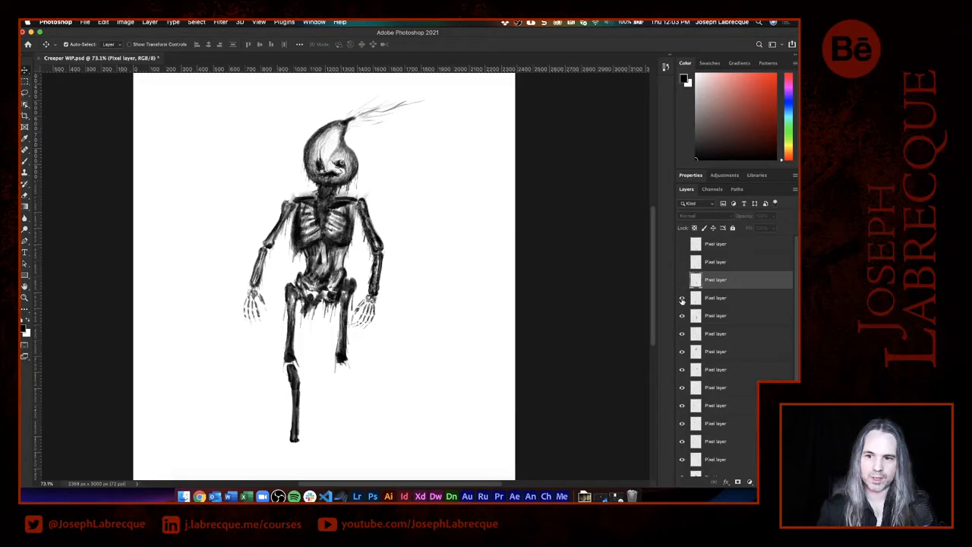
pyautogui.click(682, 298)
pyautogui.click(682, 298)
pyautogui.click(682, 280)
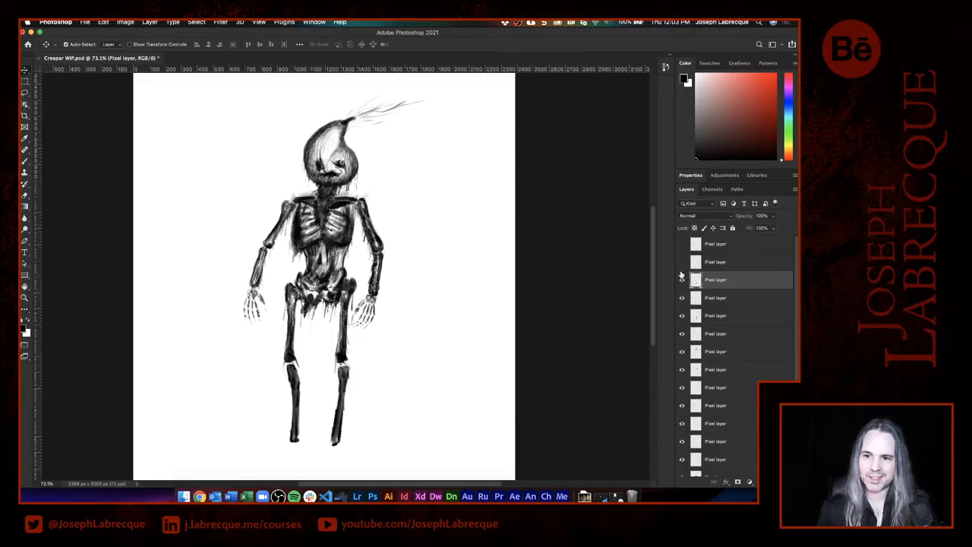
pyautogui.click(682, 262)
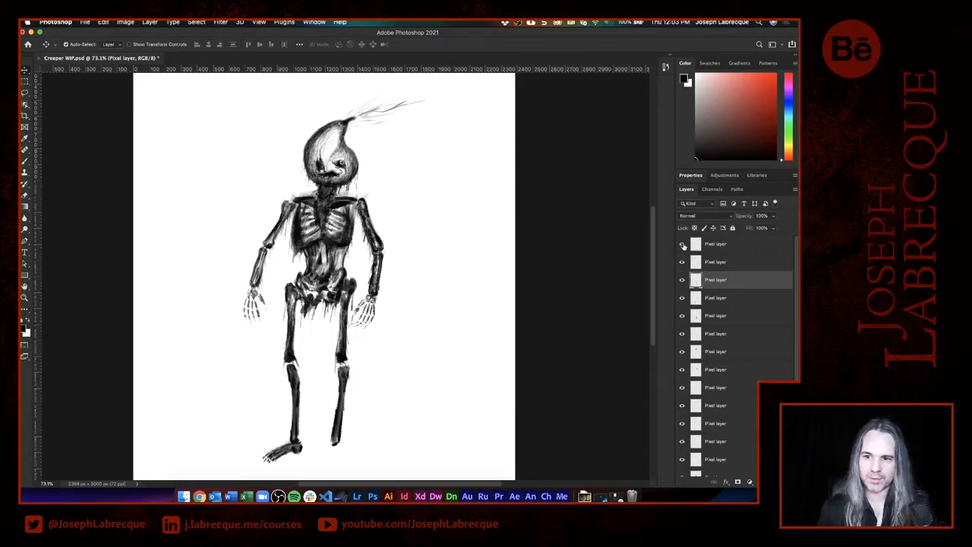
pyautogui.click(682, 245)
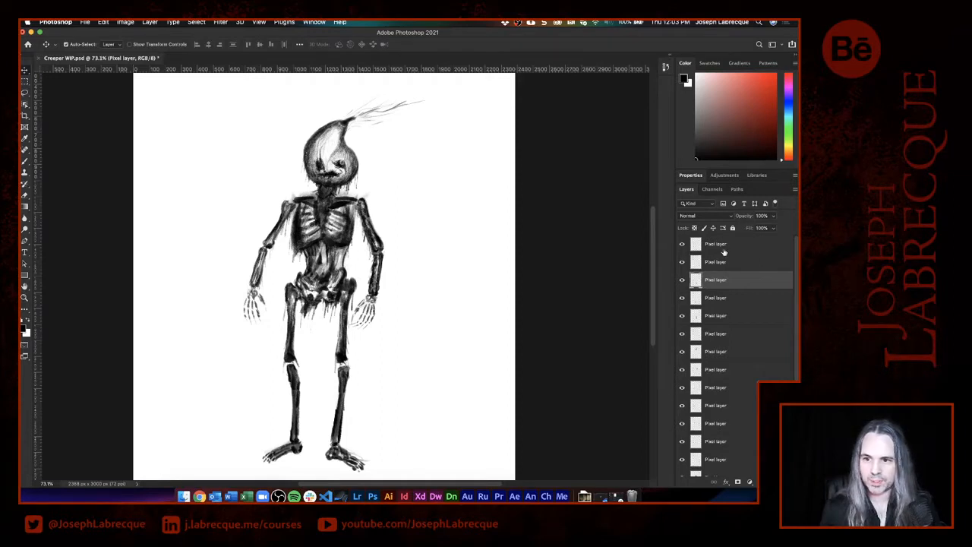
pyautogui.click(682, 244)
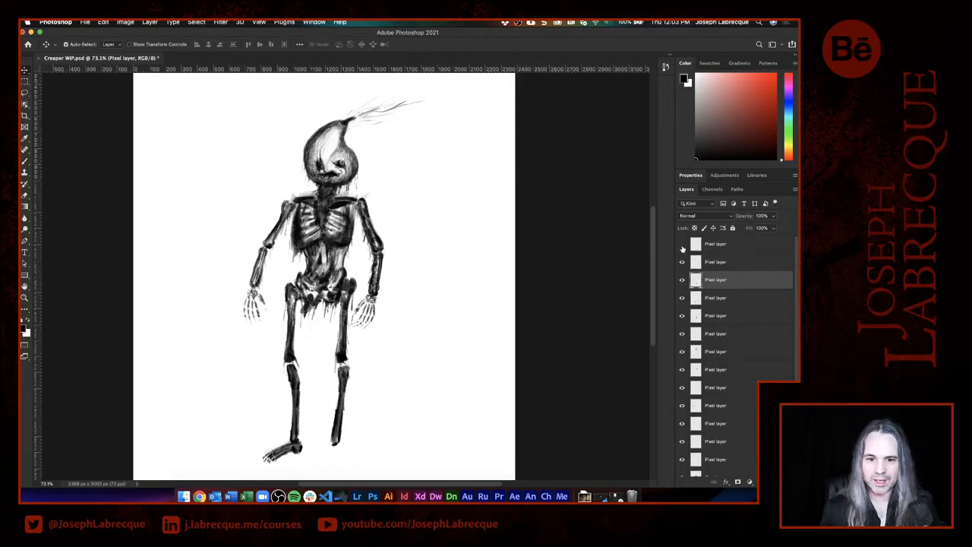
pyautogui.click(683, 245)
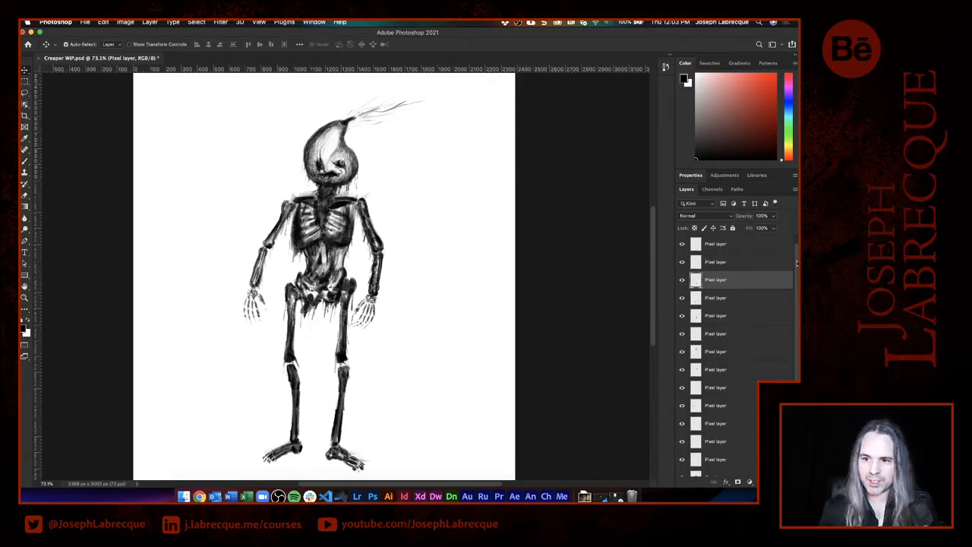
pyautogui.click(794, 261)
pyautogui.moveTo(796, 285); pyautogui.dragTo(794, 251)
# Check the topmost layer's content by toggling its visibility and rename the layer as Foot_L.
pyautogui.click(719, 247)
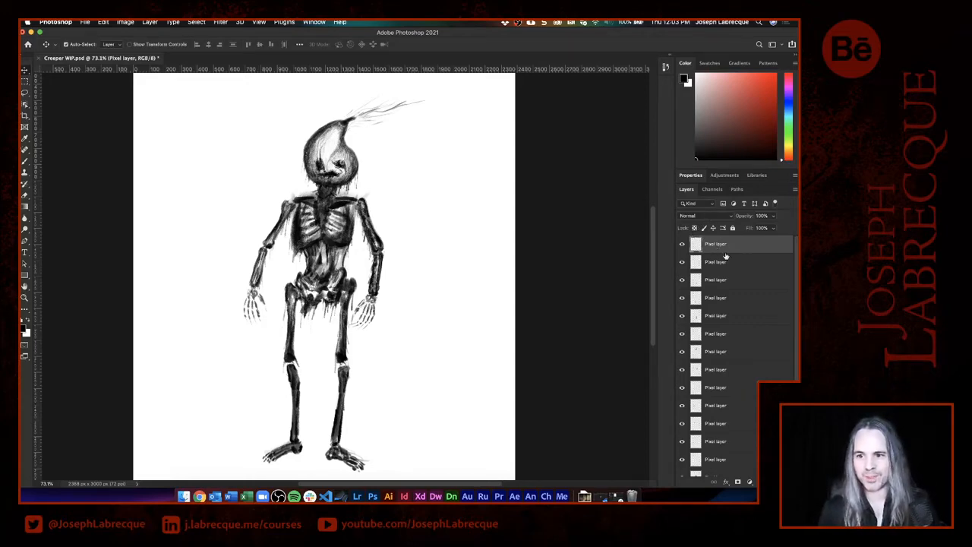
pyautogui.click(683, 245)
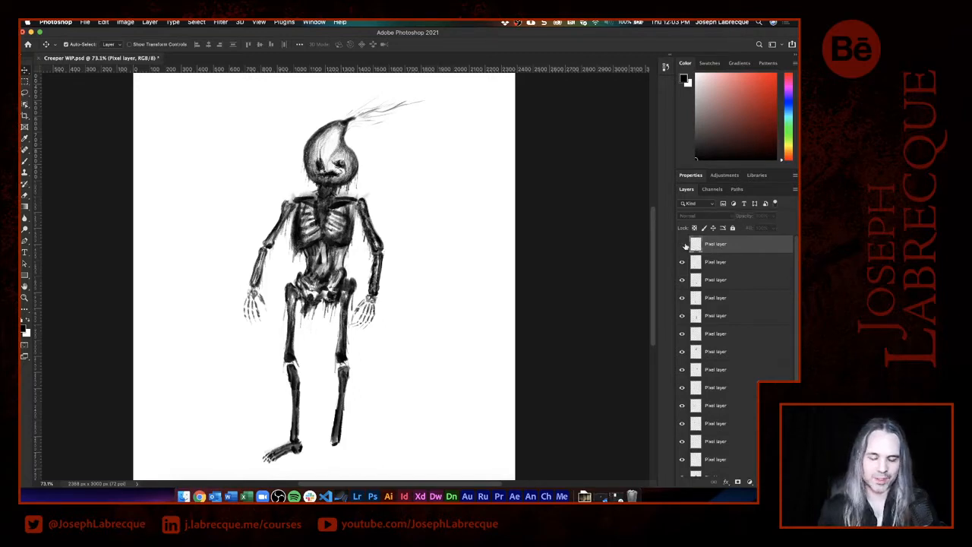
pyautogui.click(683, 245)
pyautogui.click(683, 245)
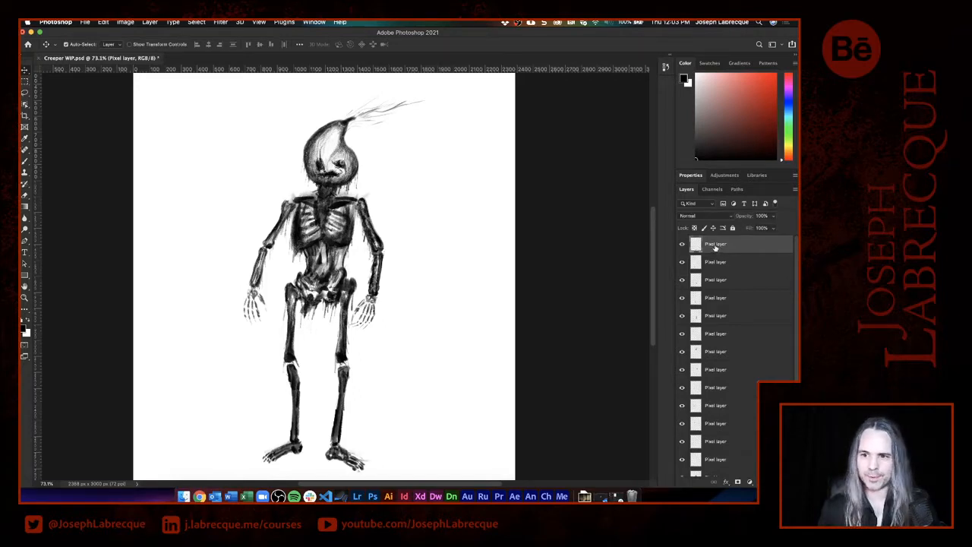
pyautogui.doubleClick(716, 244)
pyautogui.write('Foot_L')
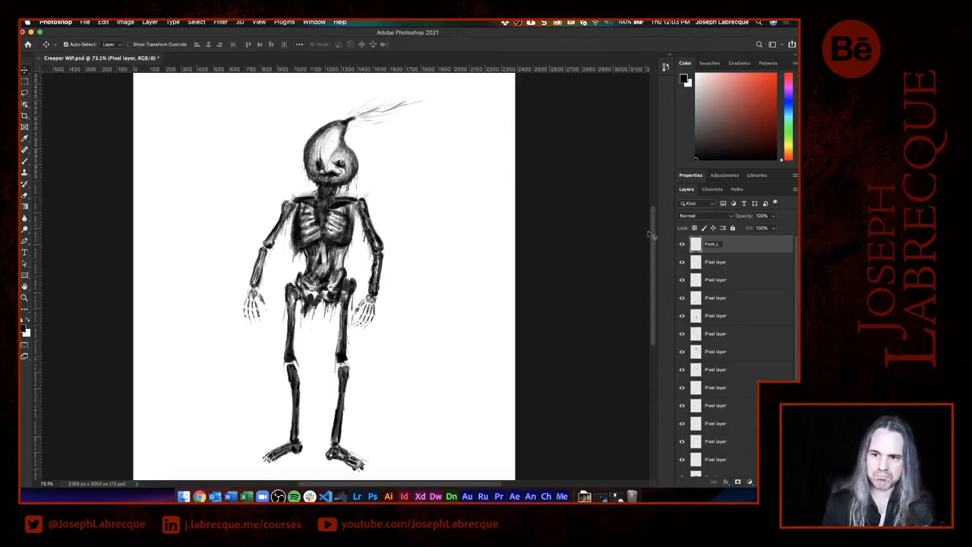
# Rename the second layer, which holds the other foot, as Foot_R.
pyautogui.doubleClick(714, 263)
pyautogui.write('Foot_')
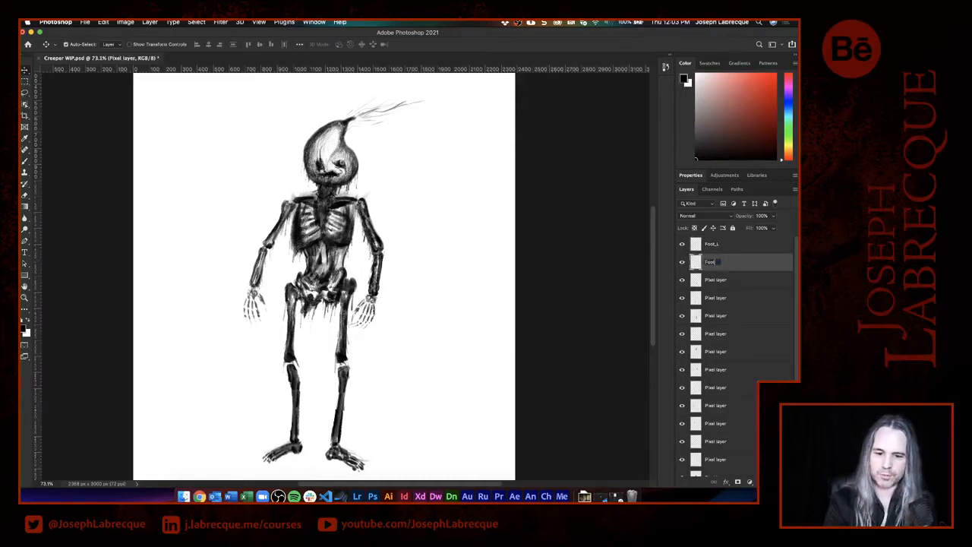
pyautogui.write('R')
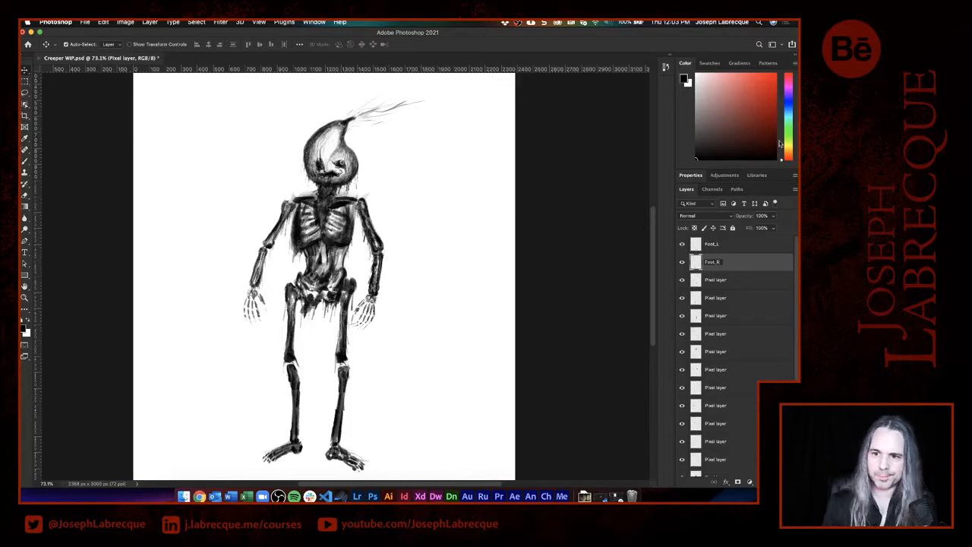
pyautogui.press('Return')
# Check the third layer's content by toggling its visibility, rename the layer as LLeg_L and copy that name.
pyautogui.click(683, 281)
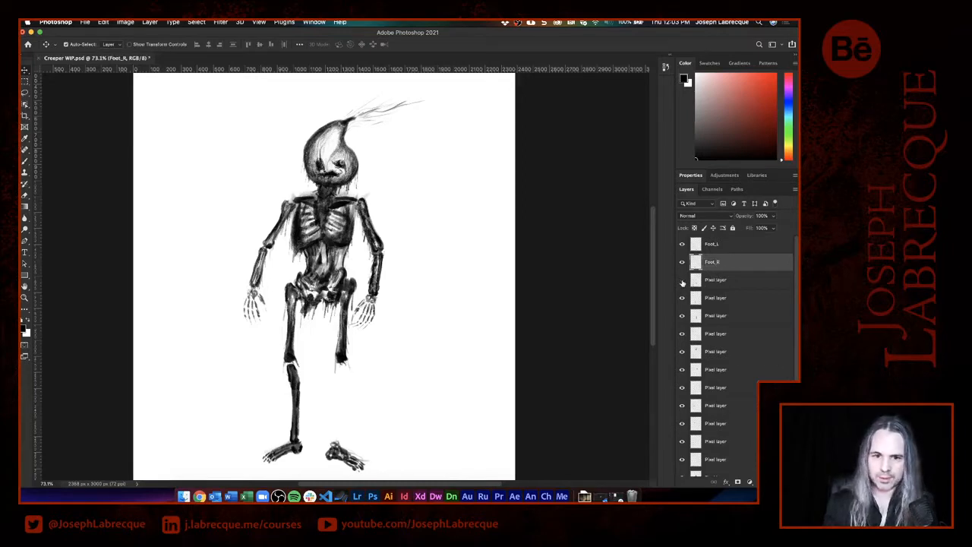
pyautogui.click(682, 280)
pyautogui.doubleClick(714, 281)
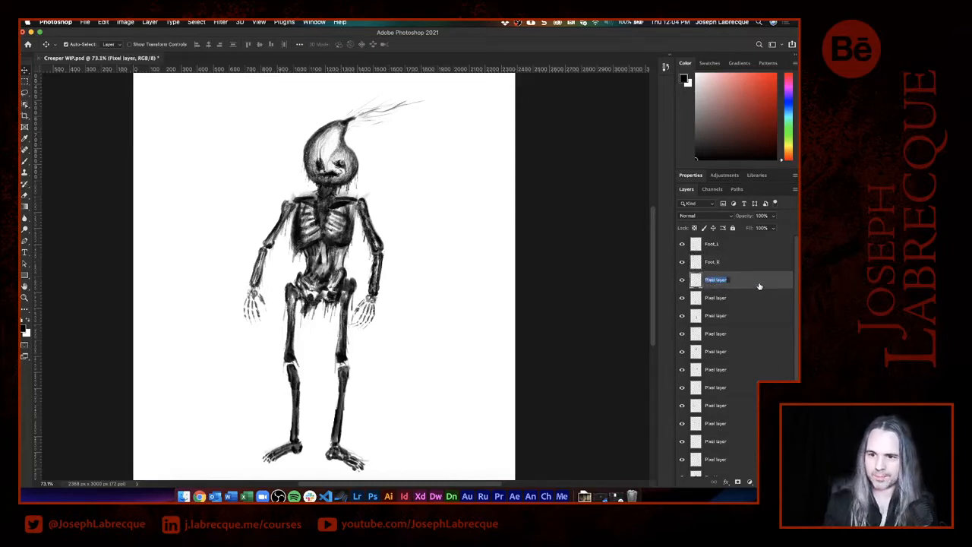
pyautogui.write('Leg_L')
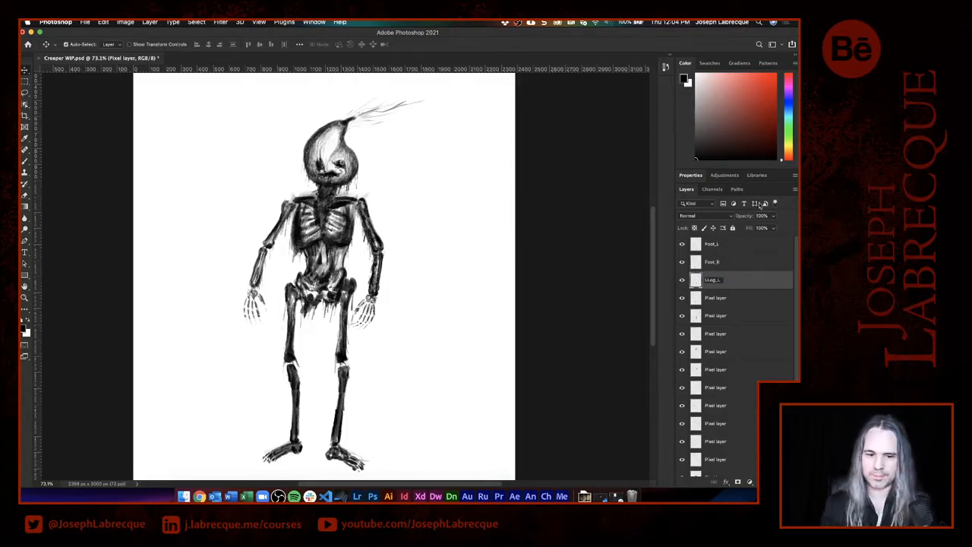
pyautogui.press('super+a')
pyautogui.press('super+c')
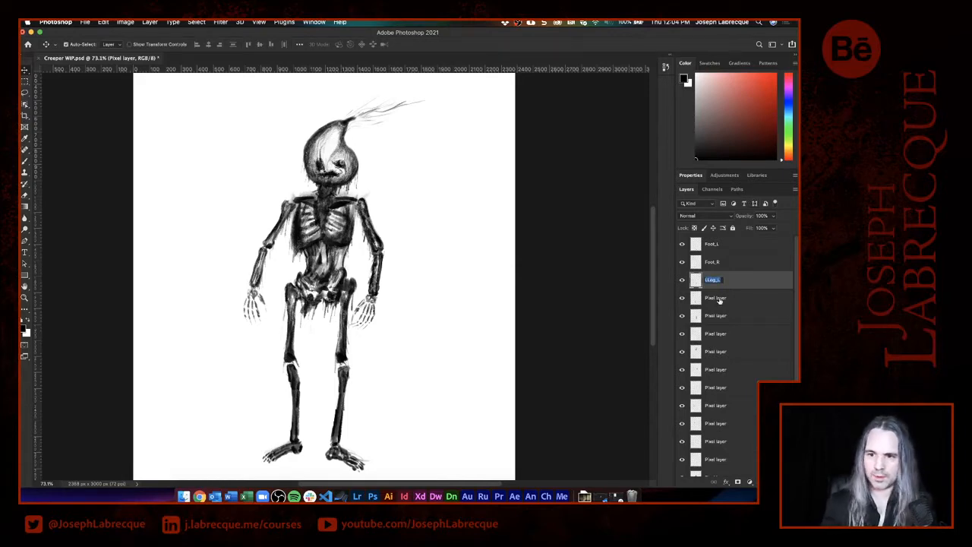
pyautogui.press('Return')
# Check the fourth layer's content by toggling its visibility and rename the layer as LLeg_R, reusing the copied name.
pyautogui.click(712, 301)
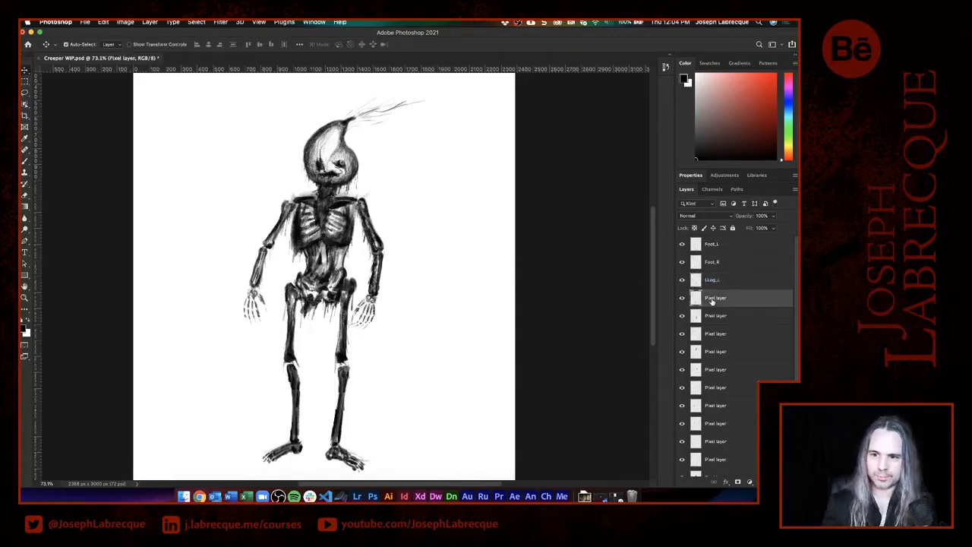
pyautogui.click(682, 300)
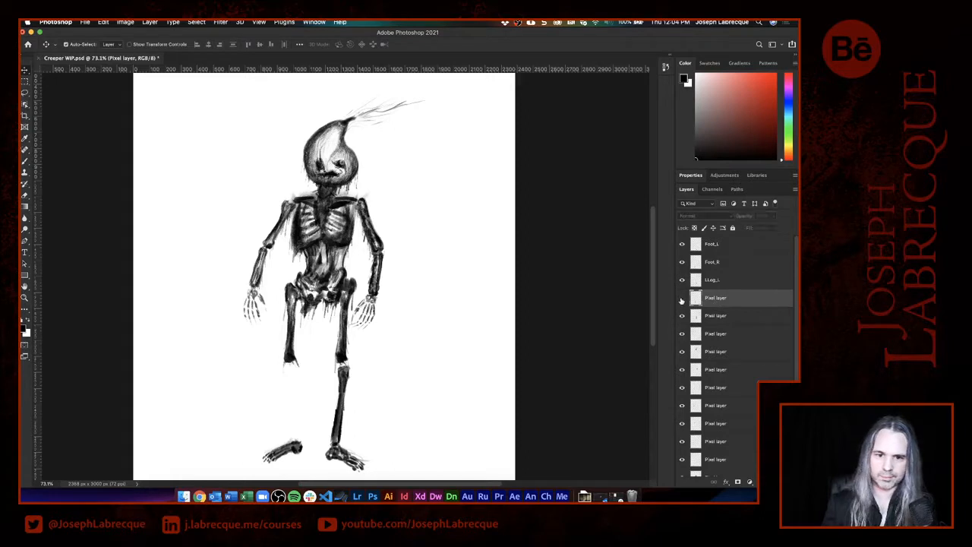
pyautogui.click(682, 300)
pyautogui.doubleClick(711, 302)
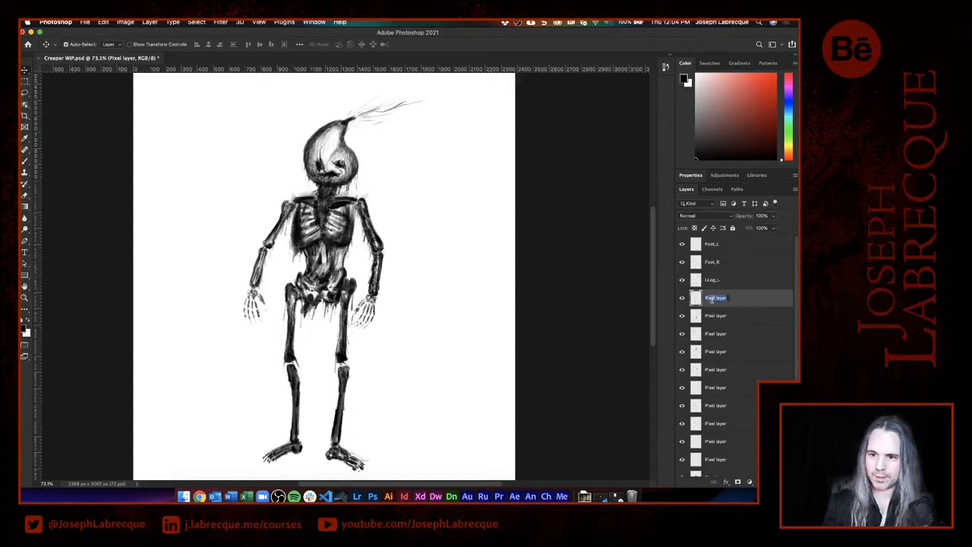
pyautogui.press('super+v')
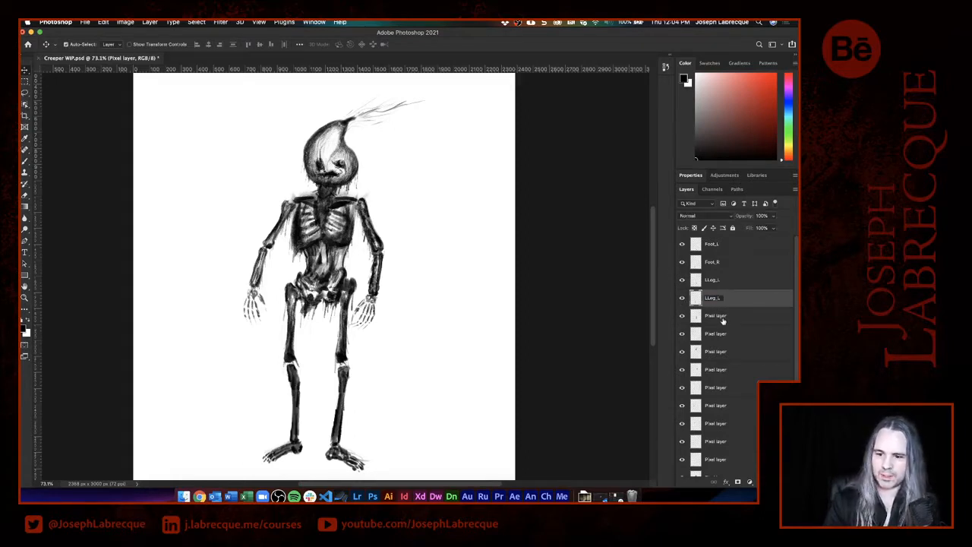
pyautogui.press('BackSpace')
pyautogui.write('R')
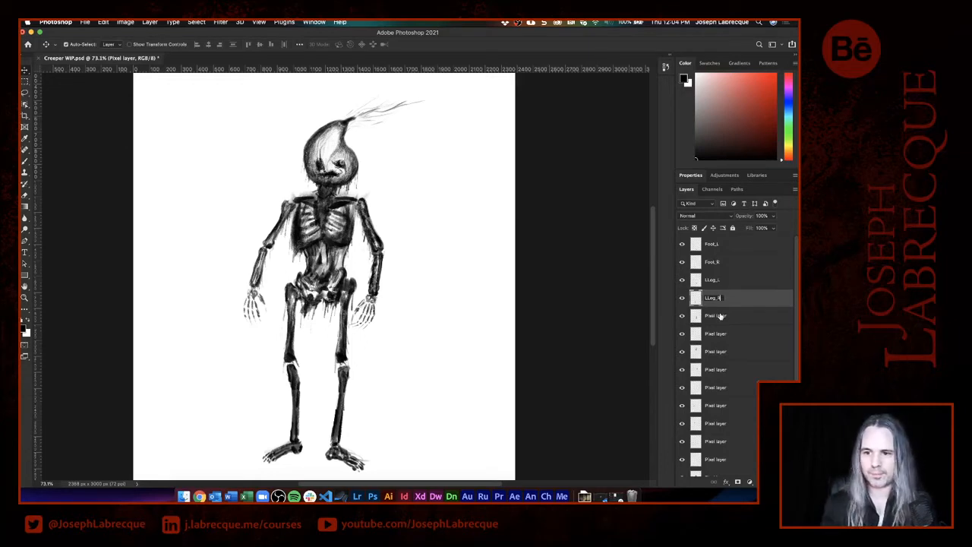
pyautogui.press('Return')
# Check the fifth layer's content by toggling its visibility, rename the layer as ULeg_L and copy that name.
pyautogui.click(718, 318)
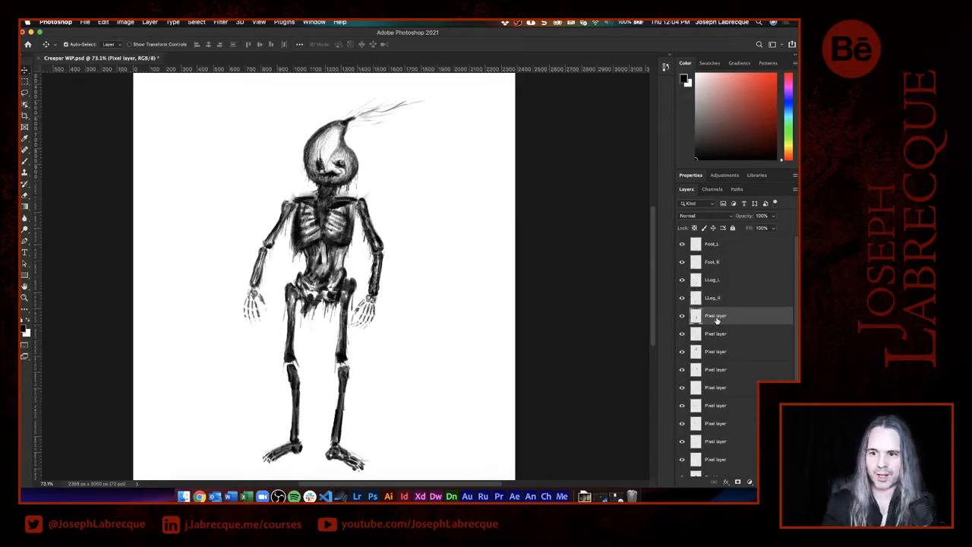
pyautogui.click(682, 316)
pyautogui.click(682, 316)
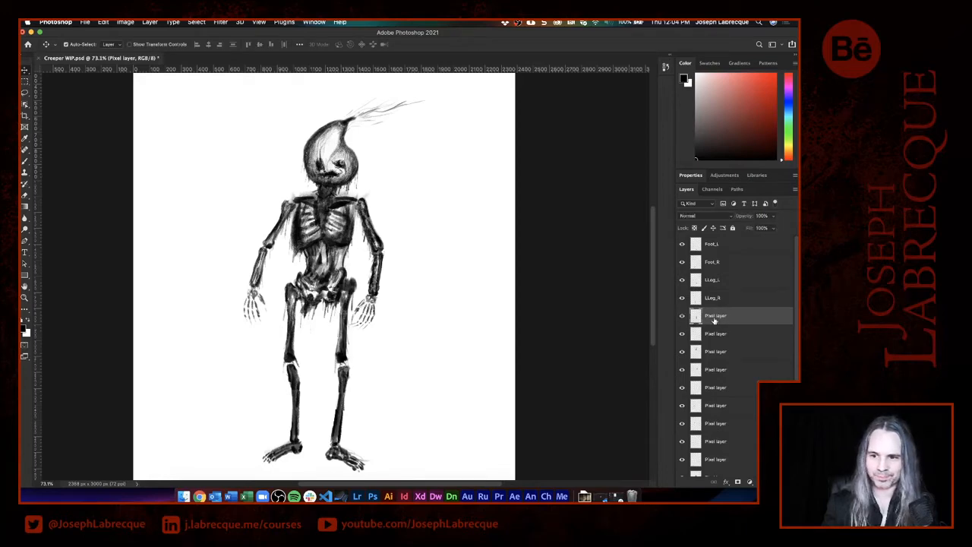
pyautogui.doubleClick(715, 319)
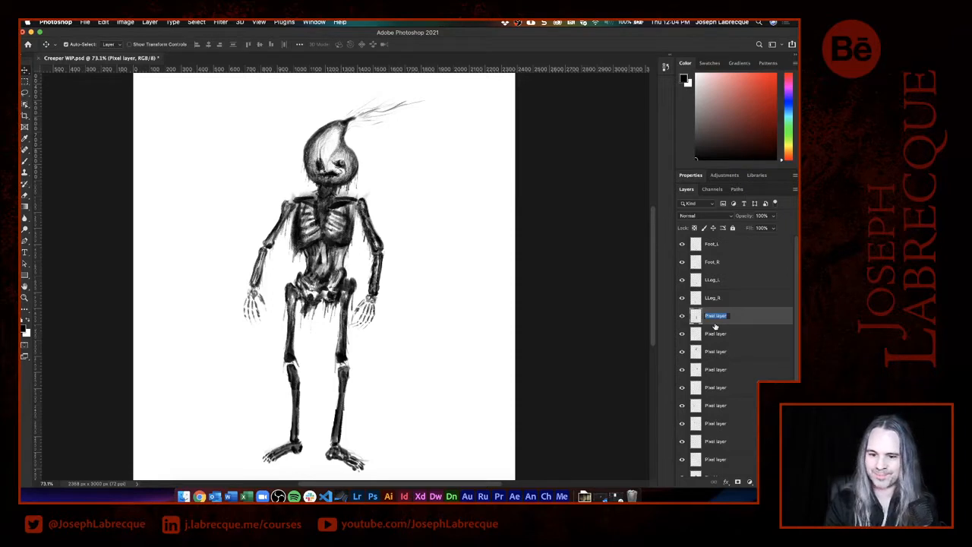
pyautogui.write('LLeg_')
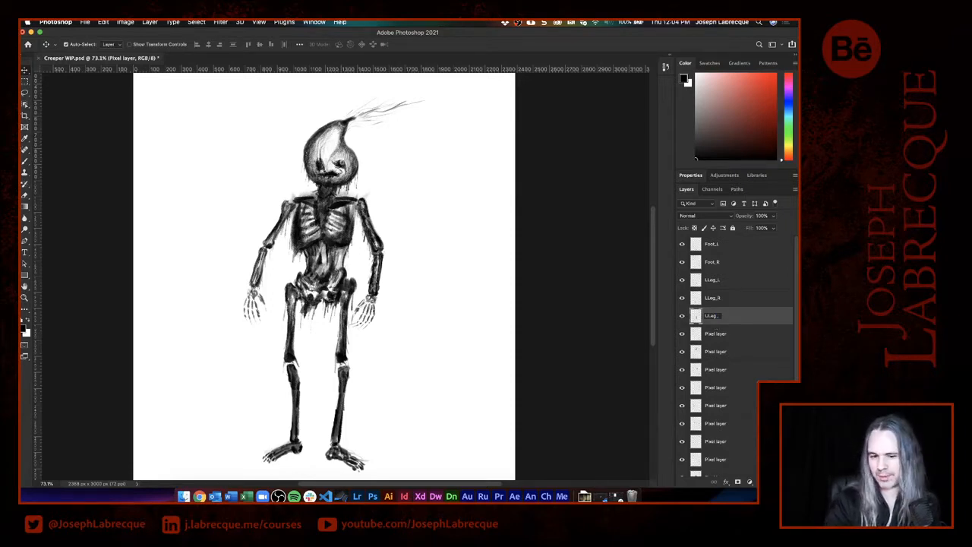
pyautogui.write('L')
pyautogui.press('super+a')
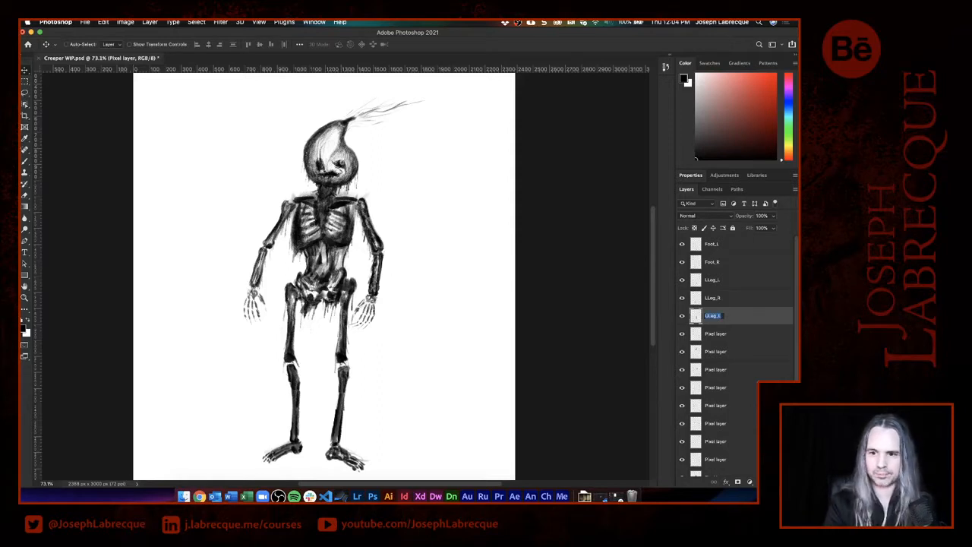
pyautogui.press('Return')
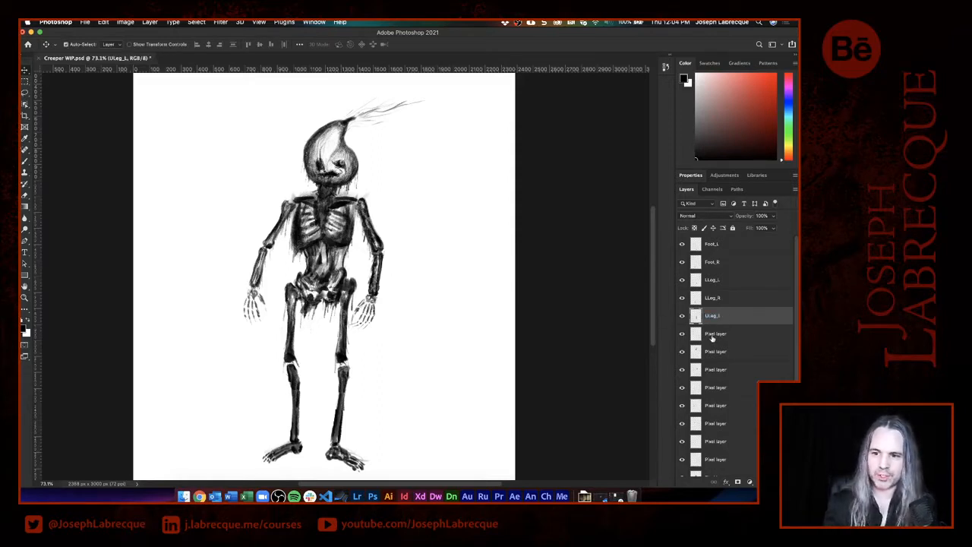
# Rename the sixth layer, which holds the other upper leg, as ULeg_R, reusing the copied name.
pyautogui.click(714, 338)
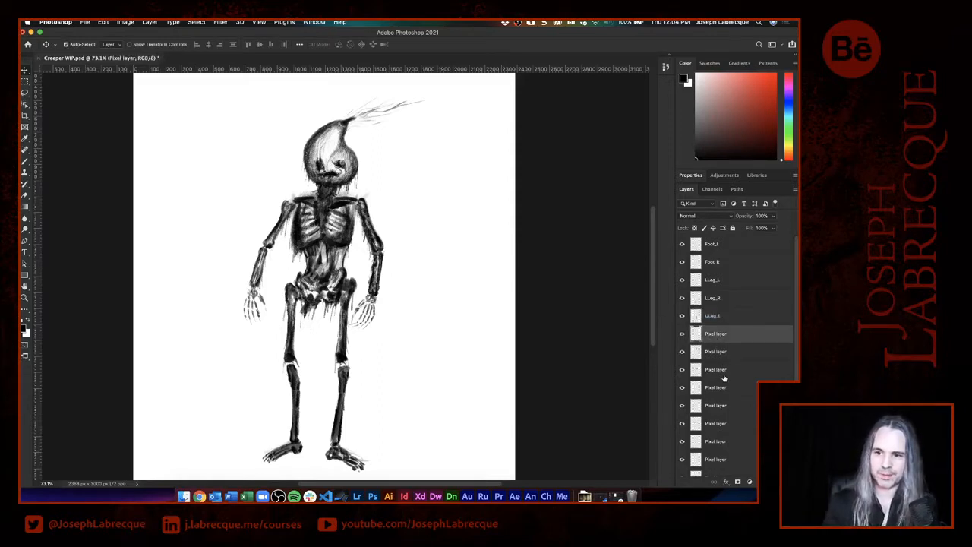
pyautogui.doubleClick(715, 335)
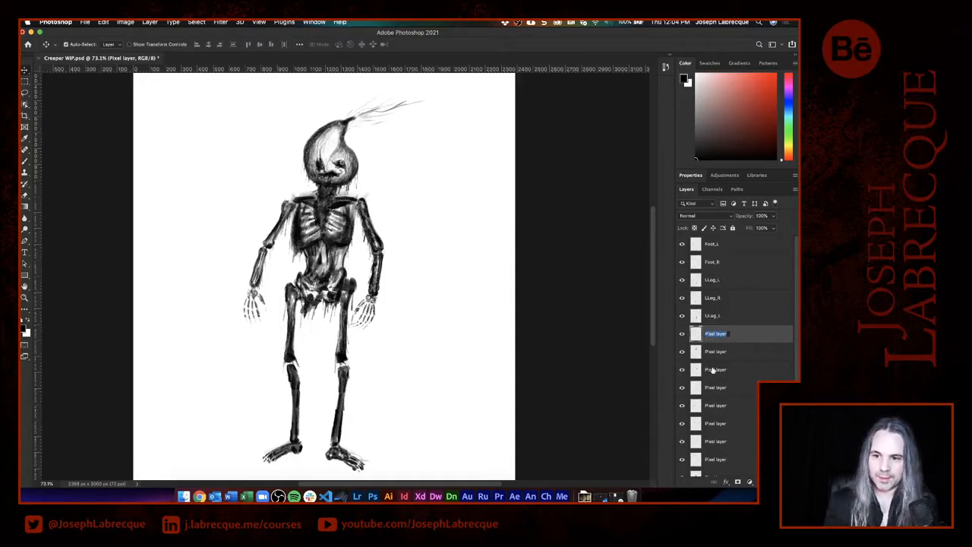
pyautogui.write('ULeg_L')
pyautogui.press('BackSpace')
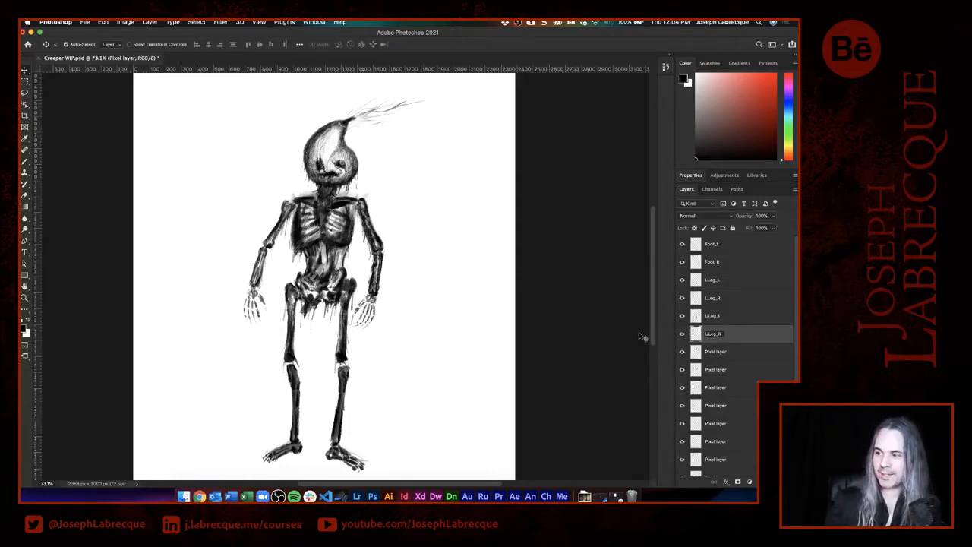
pyautogui.press('Return')
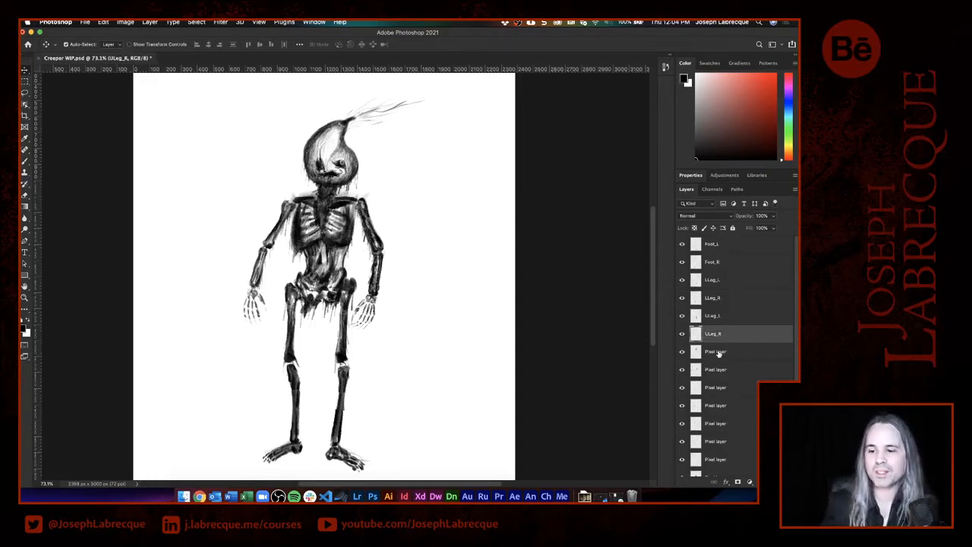
# Check the seventh layer's content by toggling its visibility and rename the layer as Guord_Head.
pyautogui.click(715, 351)
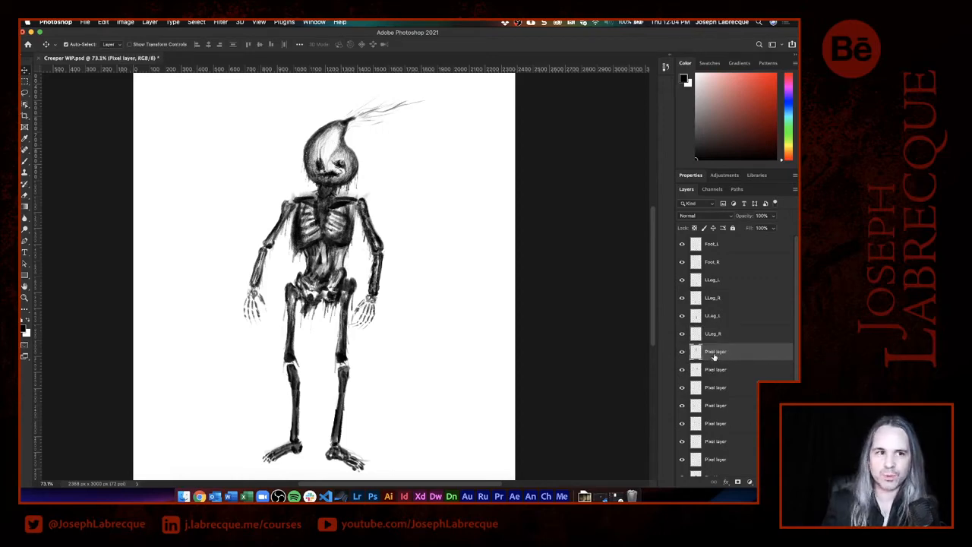
pyautogui.click(682, 352)
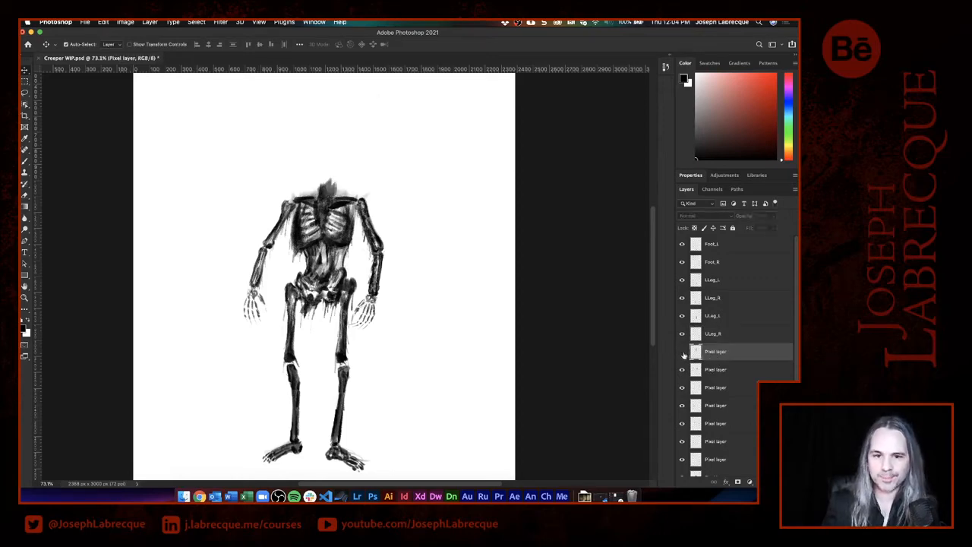
pyautogui.click(682, 353)
pyautogui.doubleClick(714, 354)
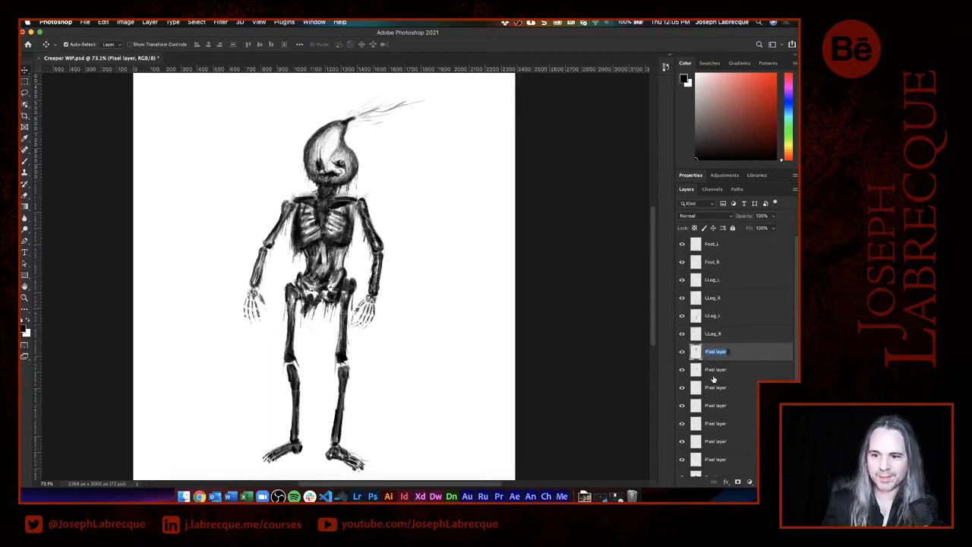
pyautogui.write('C')
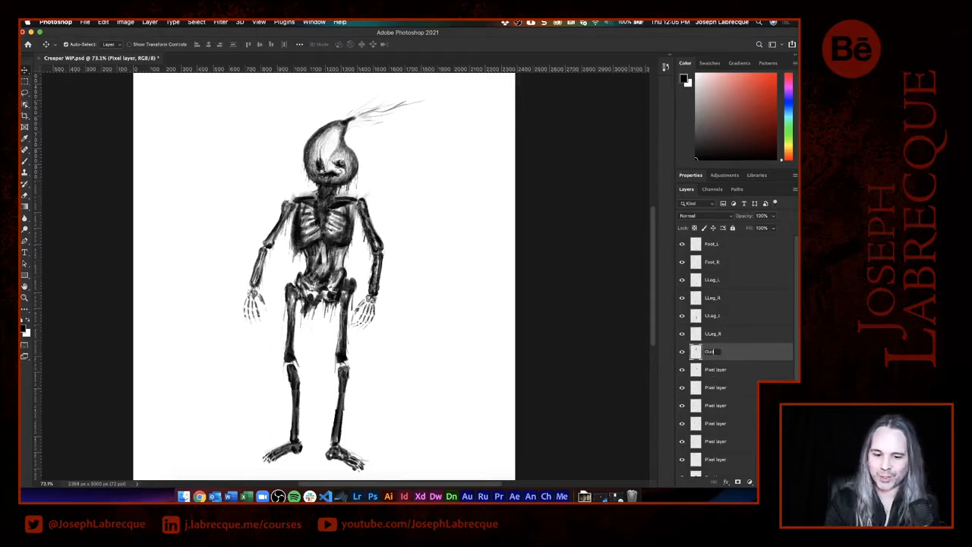
pyautogui.write('uard_Head')
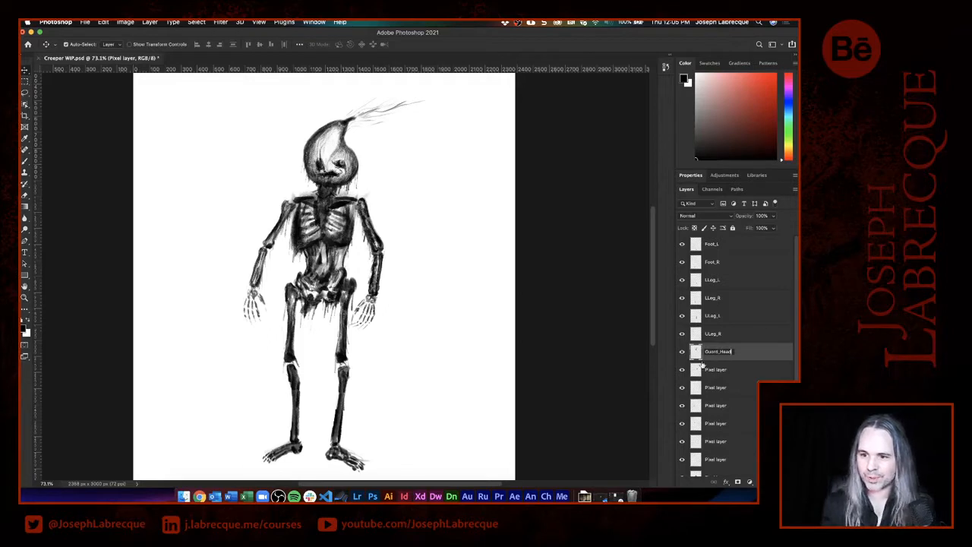
pyautogui.press('Return')
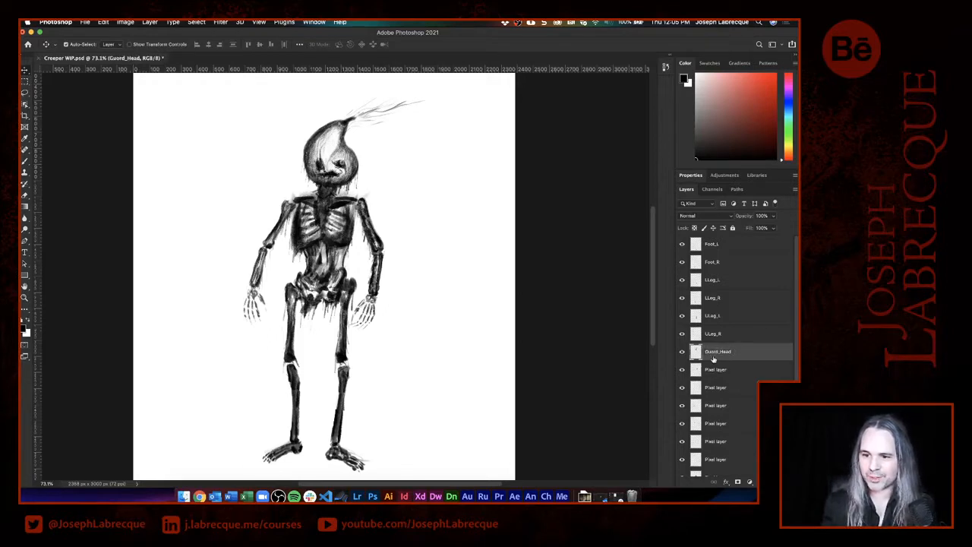
# Correct the spelling of the head layer's name to Gourd_Head.
pyautogui.doubleClick(714, 354)
pyautogui.click(714, 352)
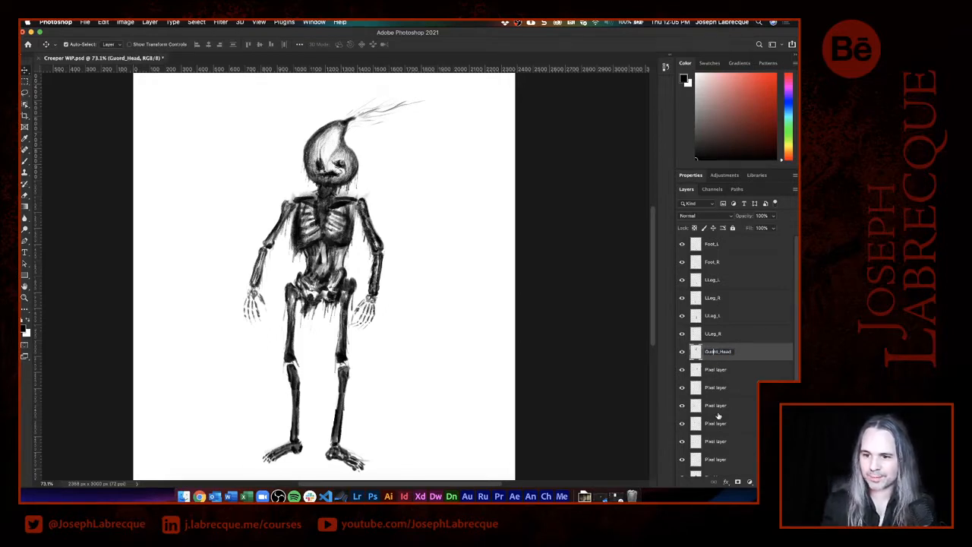
pyautogui.press('BackSpace')
pyautogui.press('BackSpace')
pyautogui.write('ou')
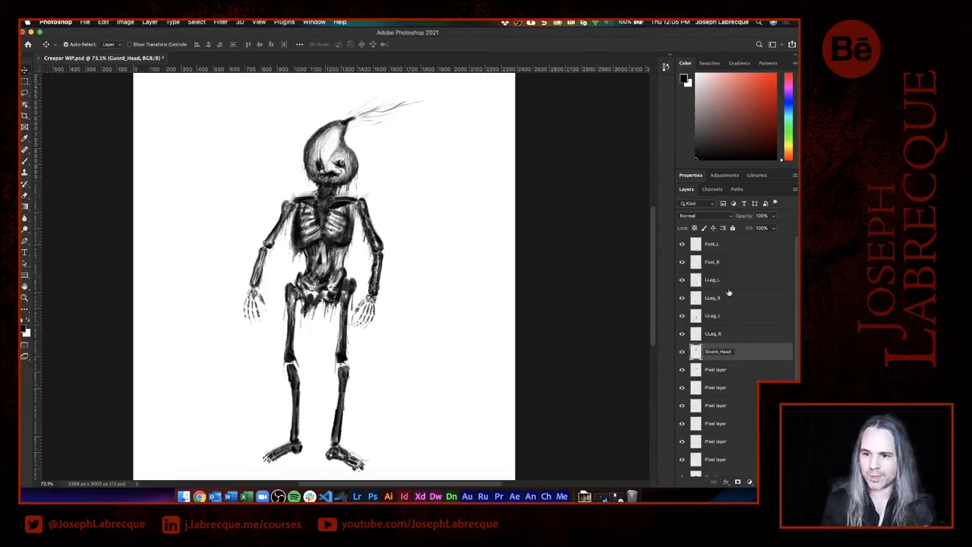
pyautogui.press('Return')
# Check the content of the layer below Gourd_Head by toggling its visibility, rename it as UArm_L and copy that name.
pyautogui.click(683, 370)
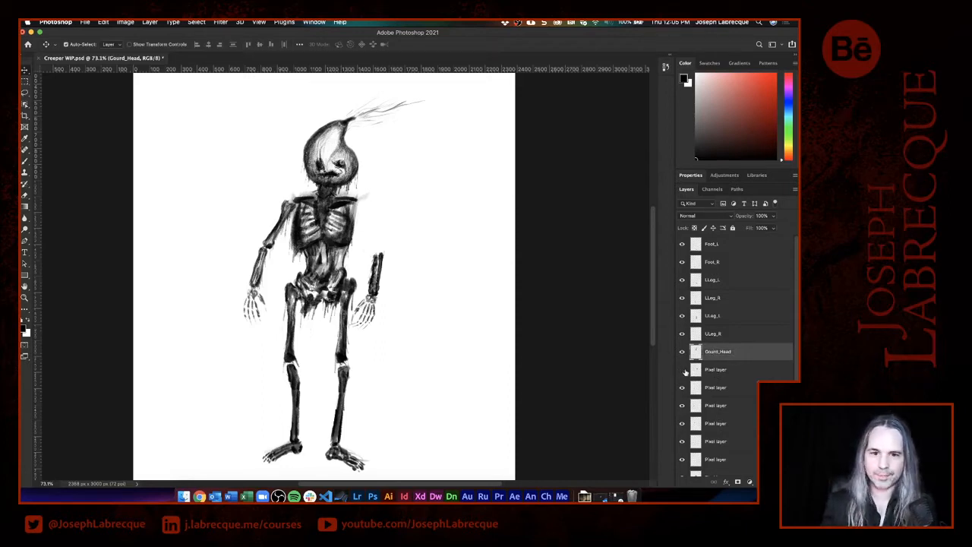
pyautogui.click(683, 370)
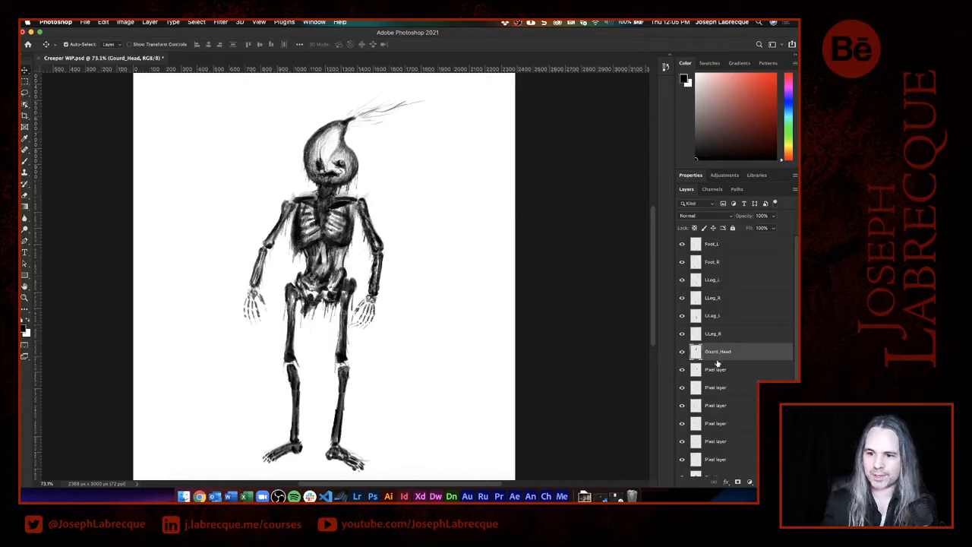
pyautogui.doubleClick(716, 369)
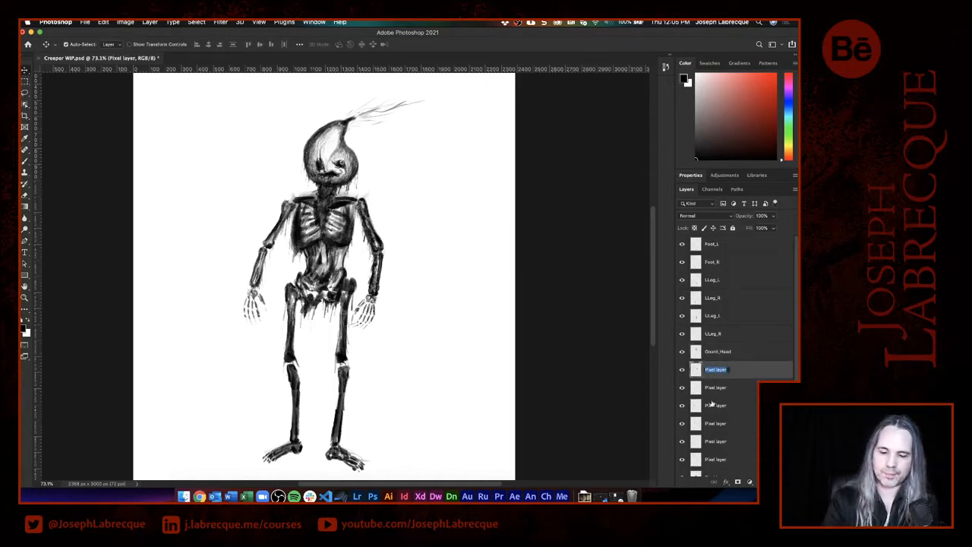
pyautogui.write('UArm')
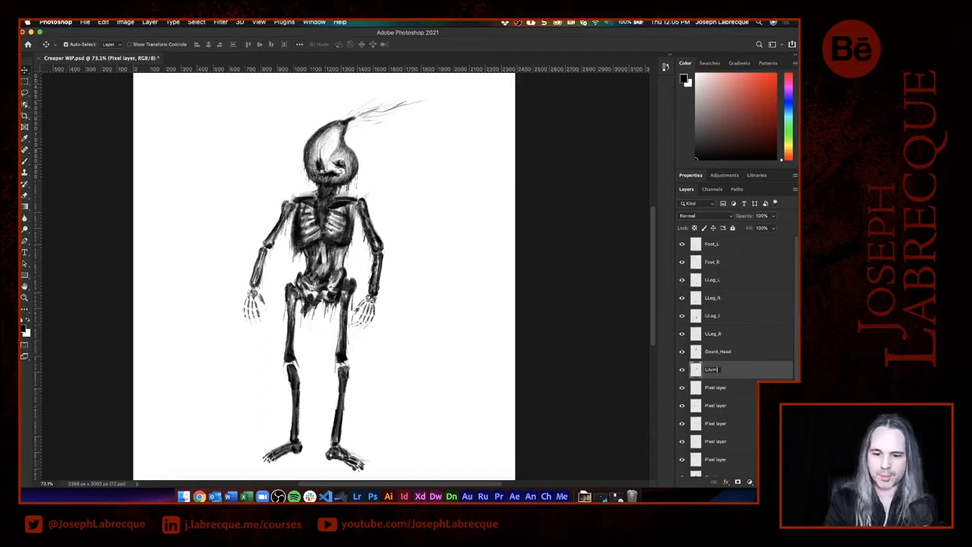
pyautogui.write('_L')
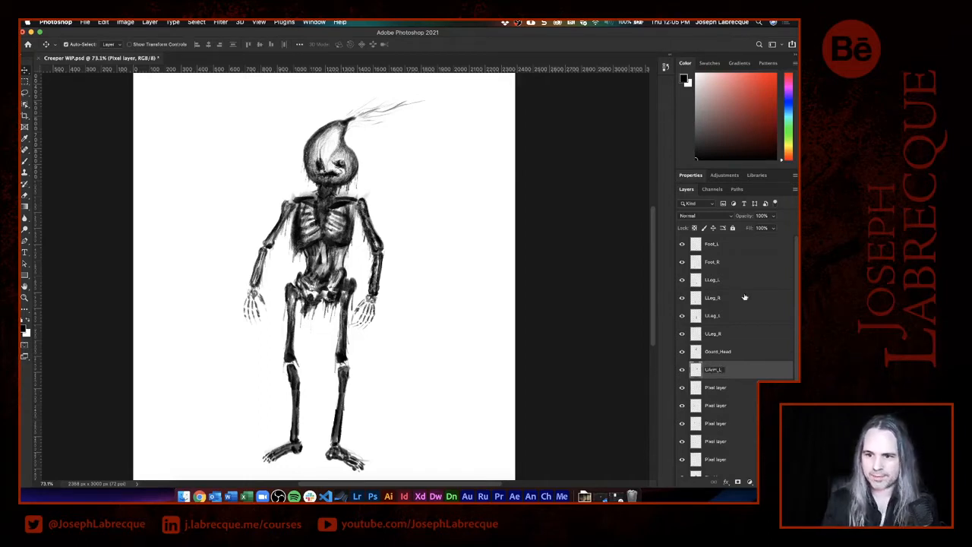
pyautogui.press('super+a')
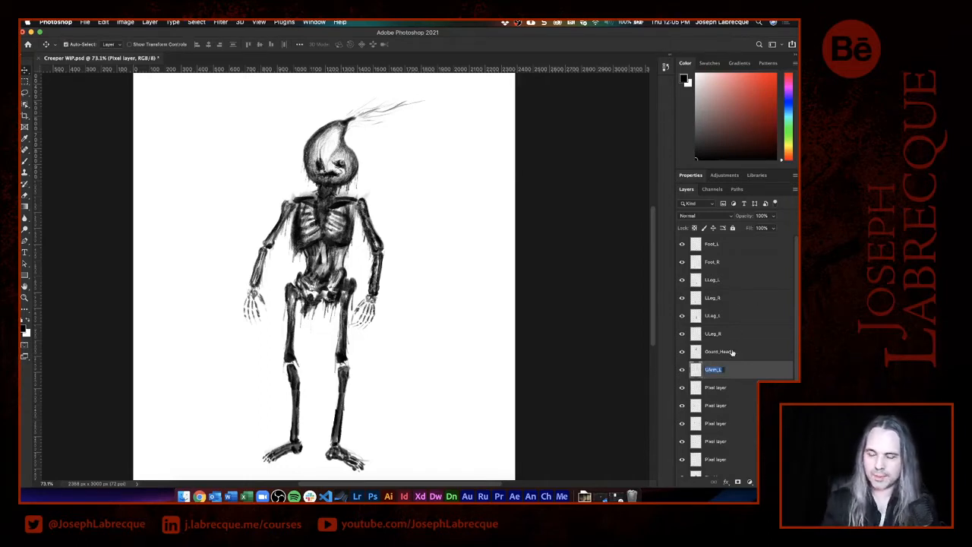
pyautogui.press('Return')
# Rename the layer below UArm_L, which holds the other upper arm, as UArm_R, reusing the copied name.
pyautogui.click(713, 393)
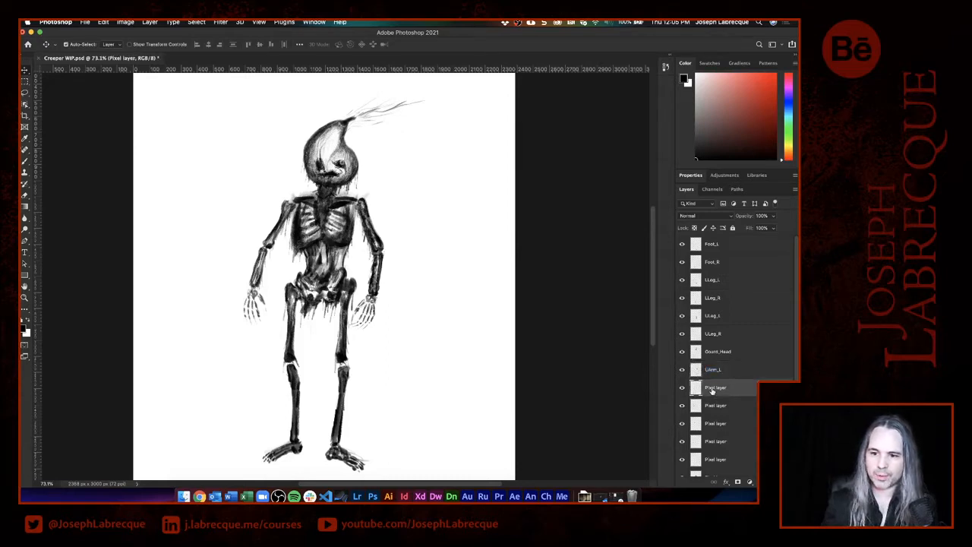
pyautogui.doubleClick(714, 389)
pyautogui.write('LArm_L')
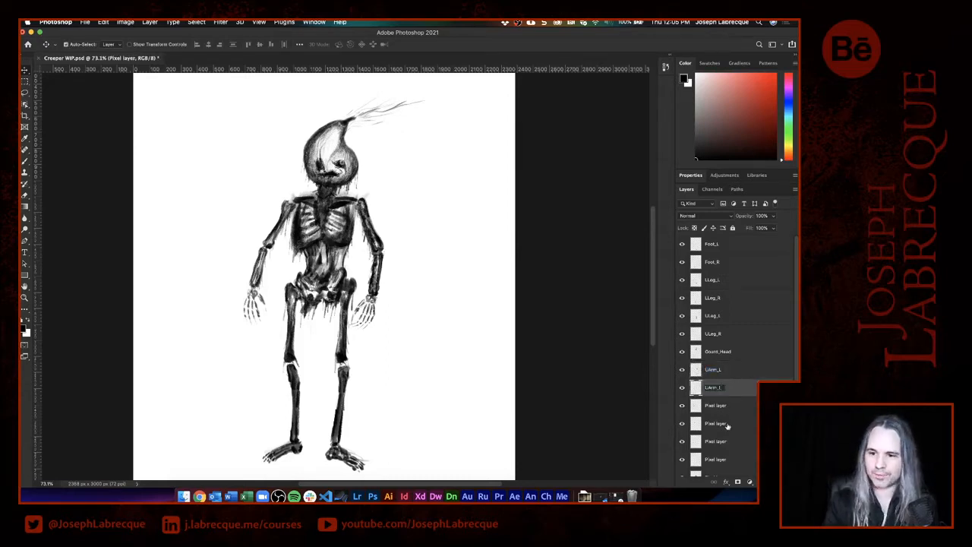
pyautogui.press('BackSpace')
pyautogui.write('R')
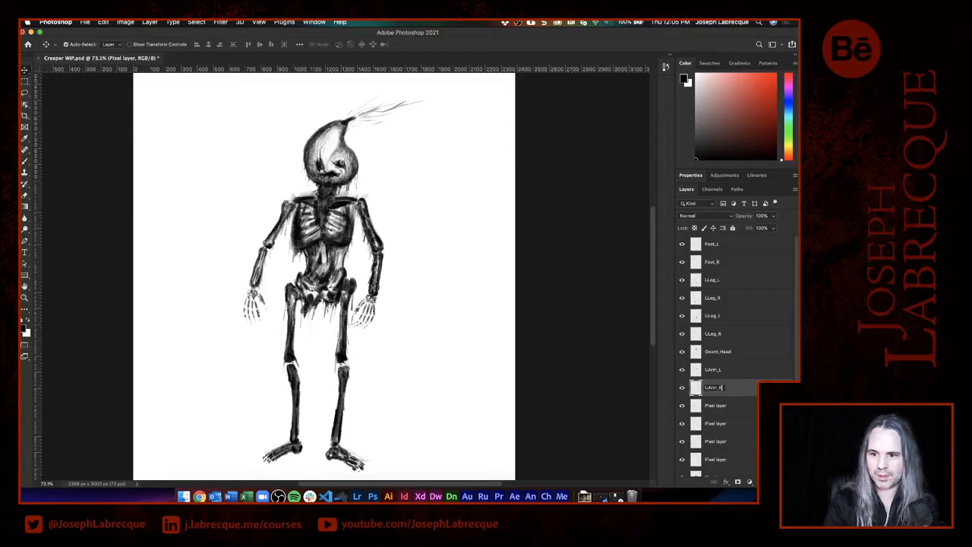
pyautogui.press('Return')
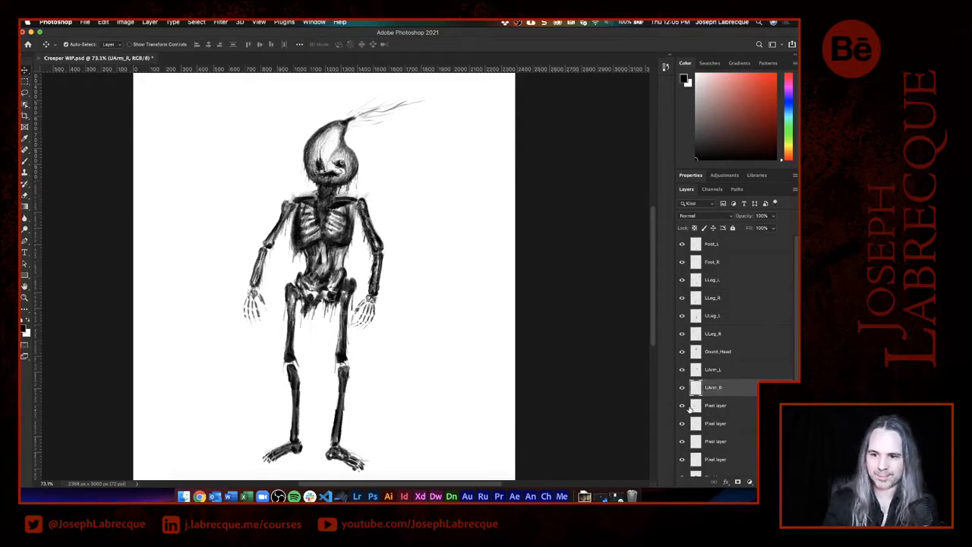
# Check the content of the layer below UArm_R by toggling its visibility and rename the layer as LArm_R.
pyautogui.click(682, 406)
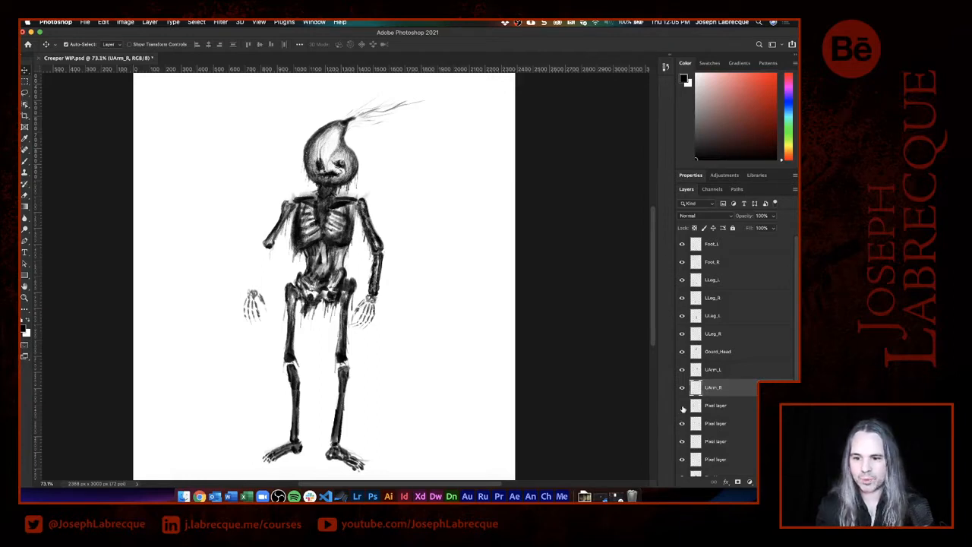
pyautogui.click(682, 407)
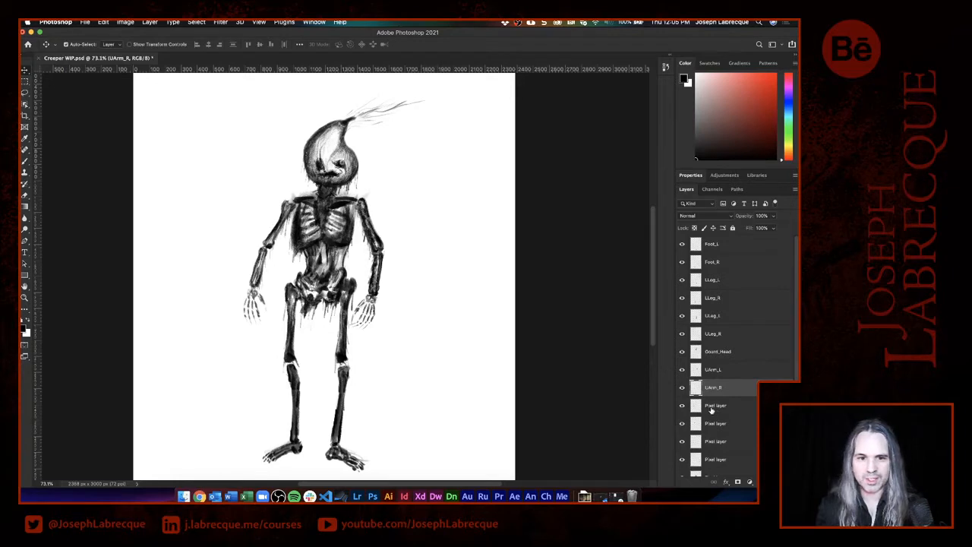
pyautogui.click(683, 407)
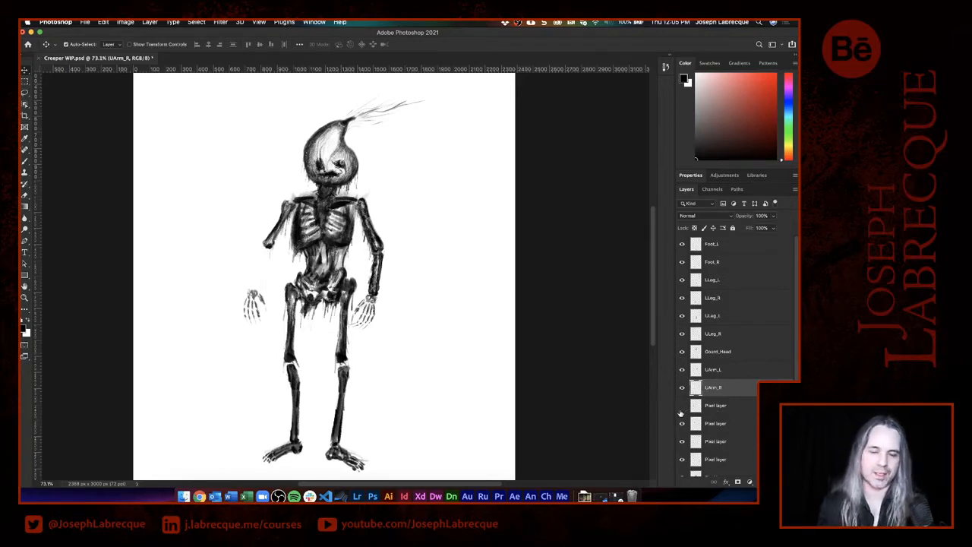
pyautogui.click(682, 406)
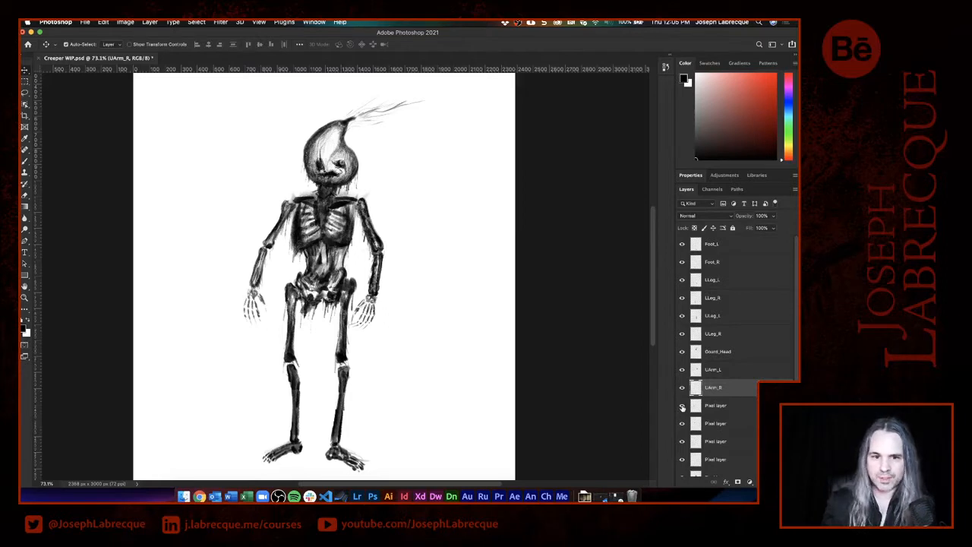
pyautogui.click(683, 408)
pyautogui.click(683, 407)
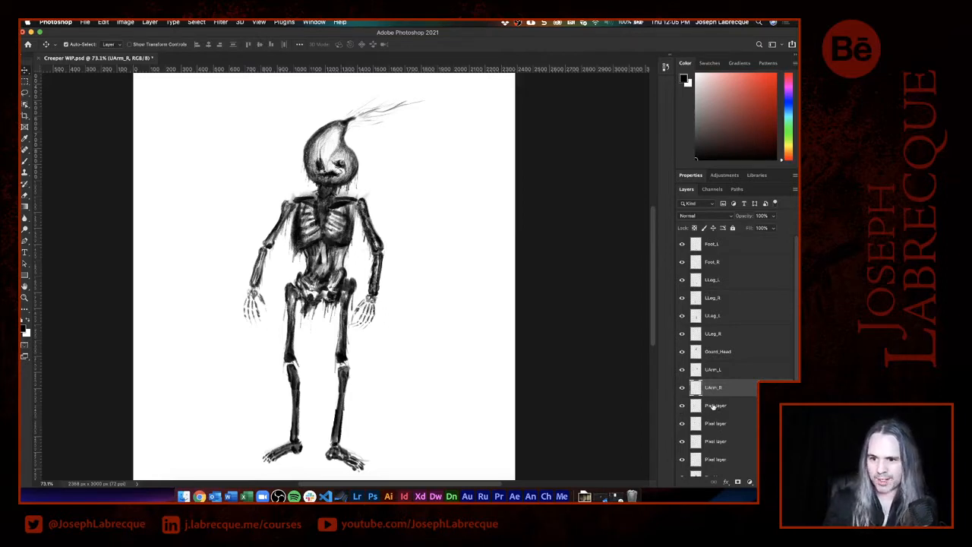
pyautogui.doubleClick(715, 406)
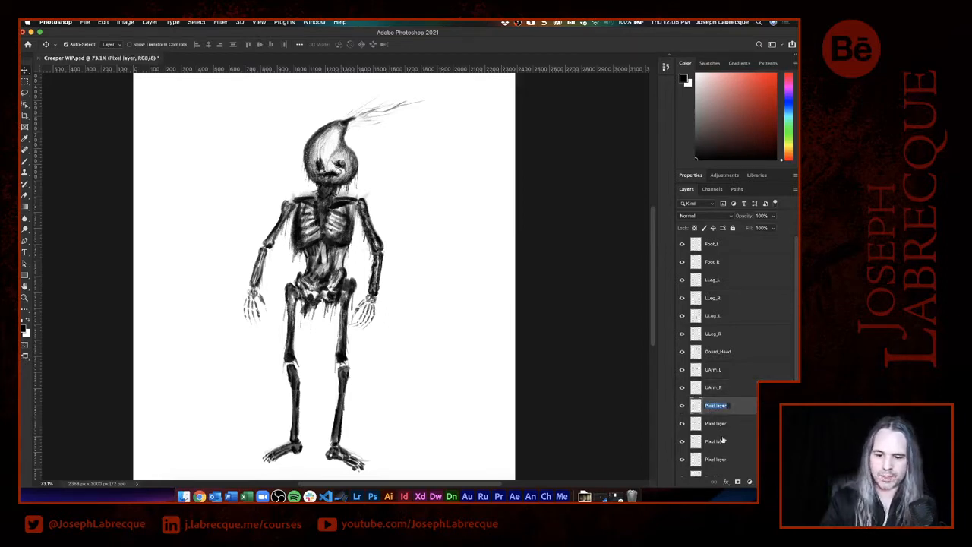
pyautogui.write('LArm_R')
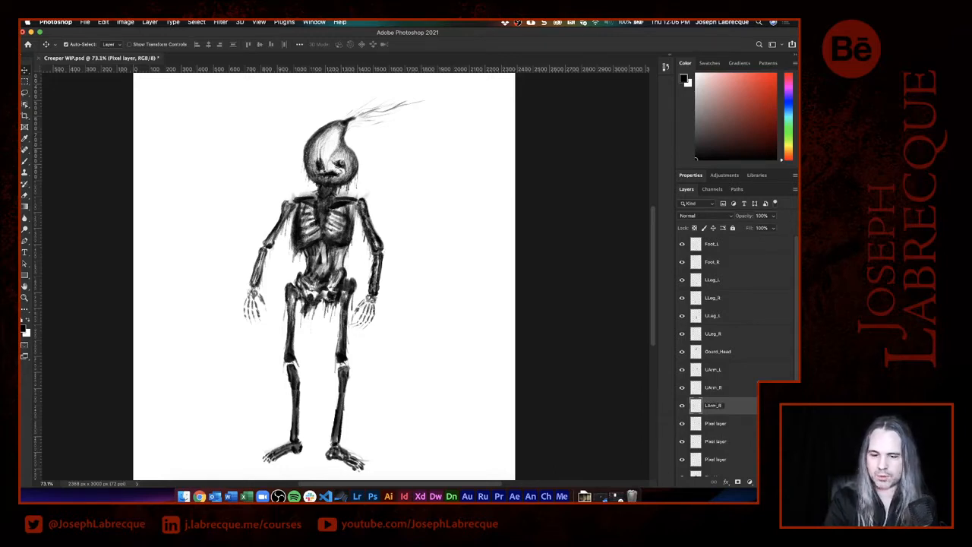
# Copy the LArm_R layer's name and reuse it to rename the pixel layer directly below as LArm_L.
pyautogui.press('super+a')
pyautogui.press('super+c')
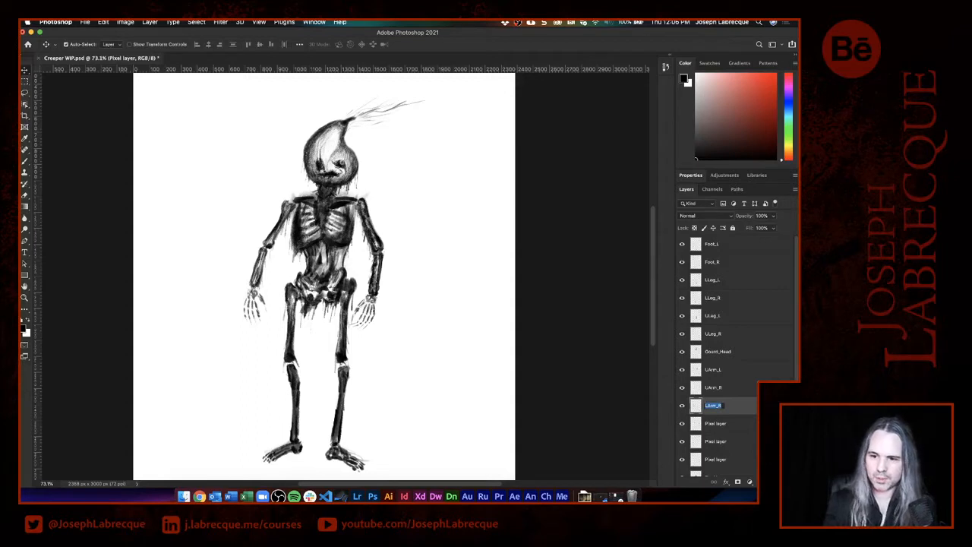
pyautogui.press('Return')
pyautogui.doubleClick(715, 424)
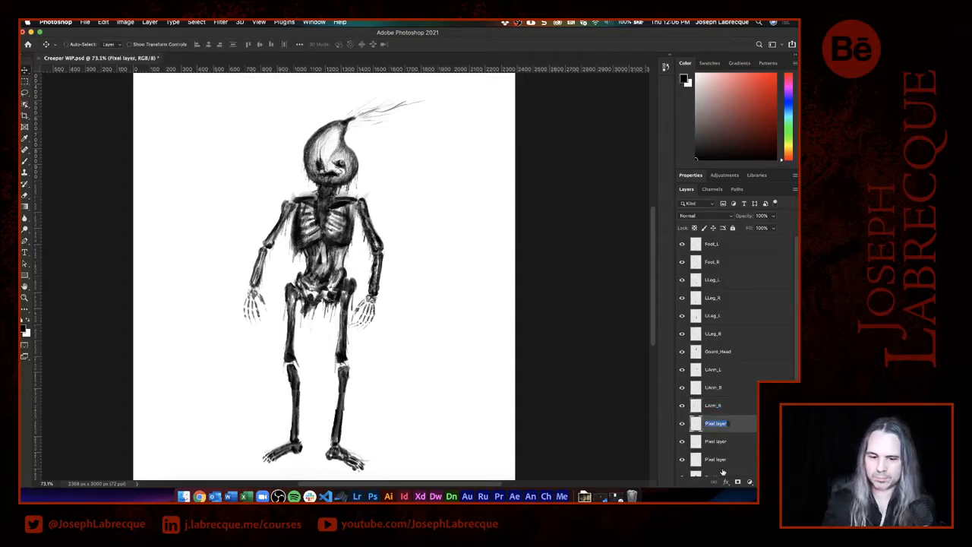
pyautogui.press('super+v')
pyautogui.press('BackSpace')
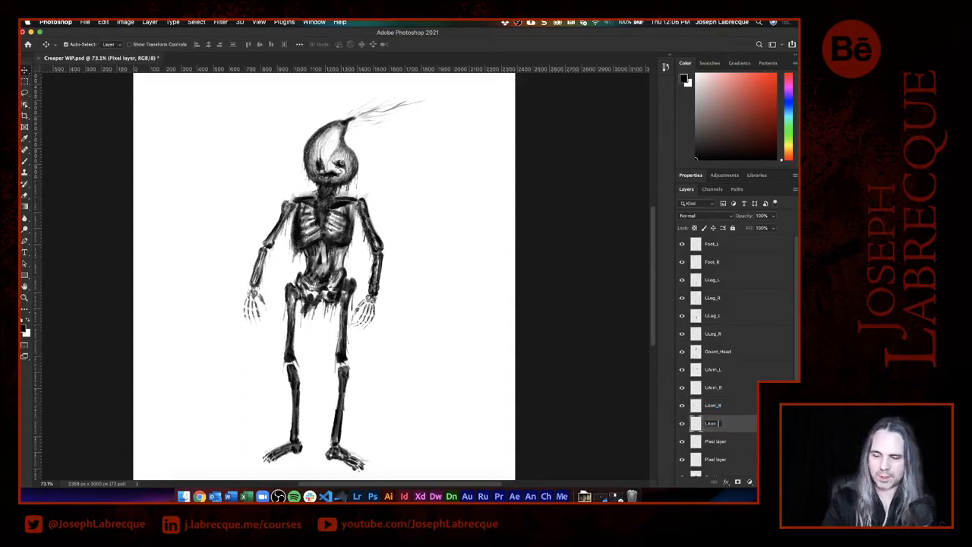
pyautogui.write('L')
pyautogui.press('Return')
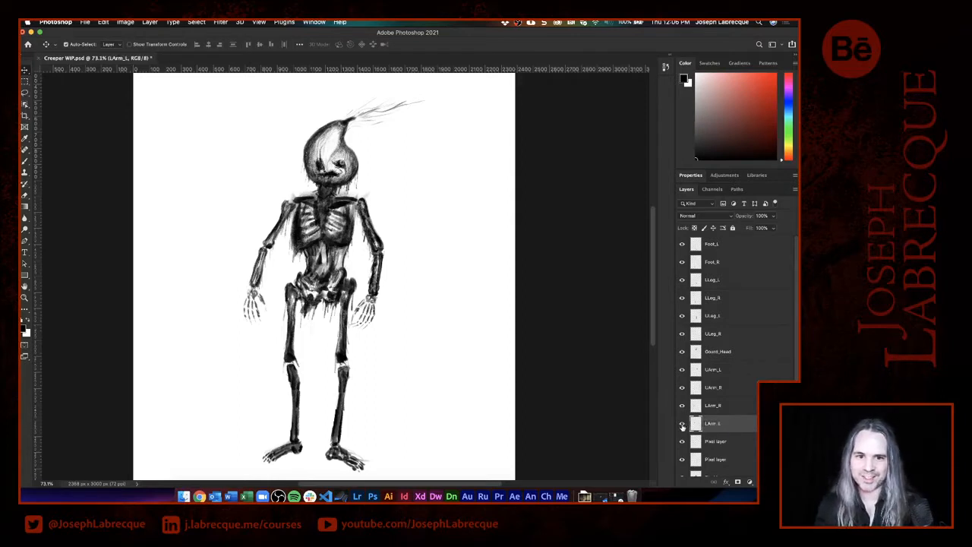
# Check the content of the layer below LArm_R by toggling its visibility and rename the layer as UArm_R.
pyautogui.click(682, 425)
pyautogui.click(682, 425)
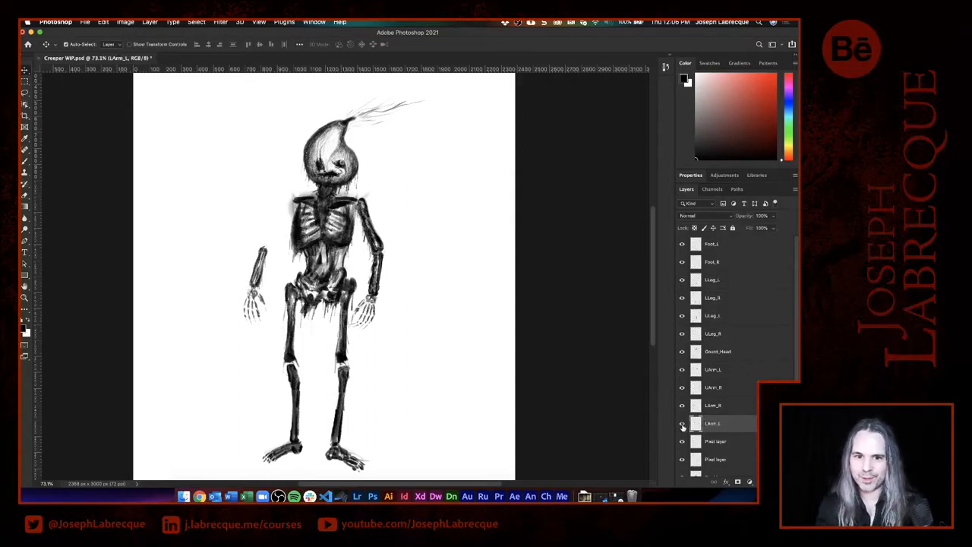
pyautogui.click(716, 407)
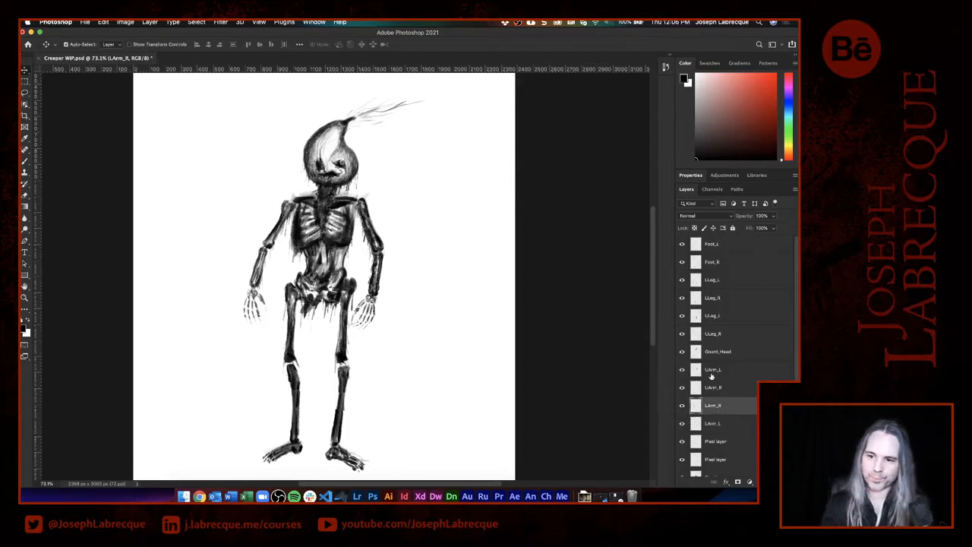
pyautogui.doubleClick(713, 424)
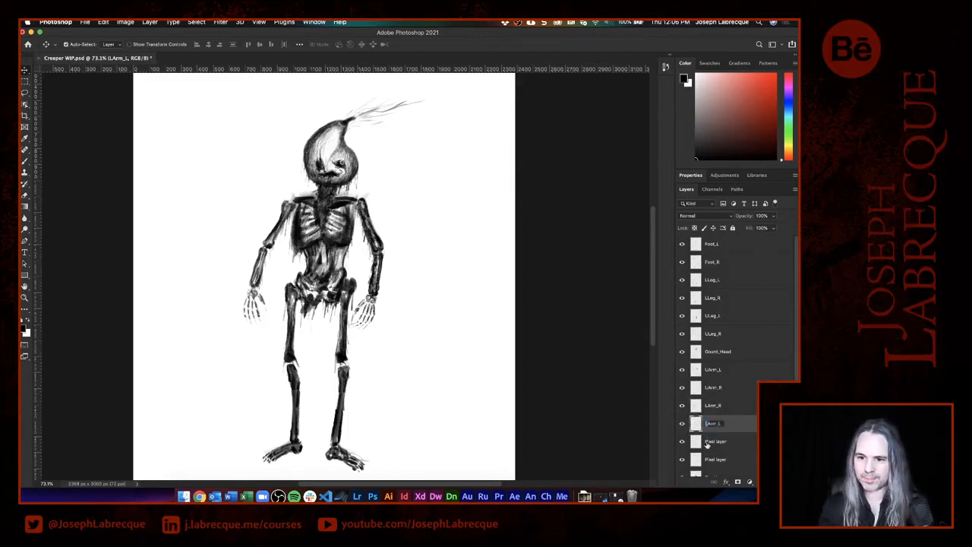
pyautogui.write('U')
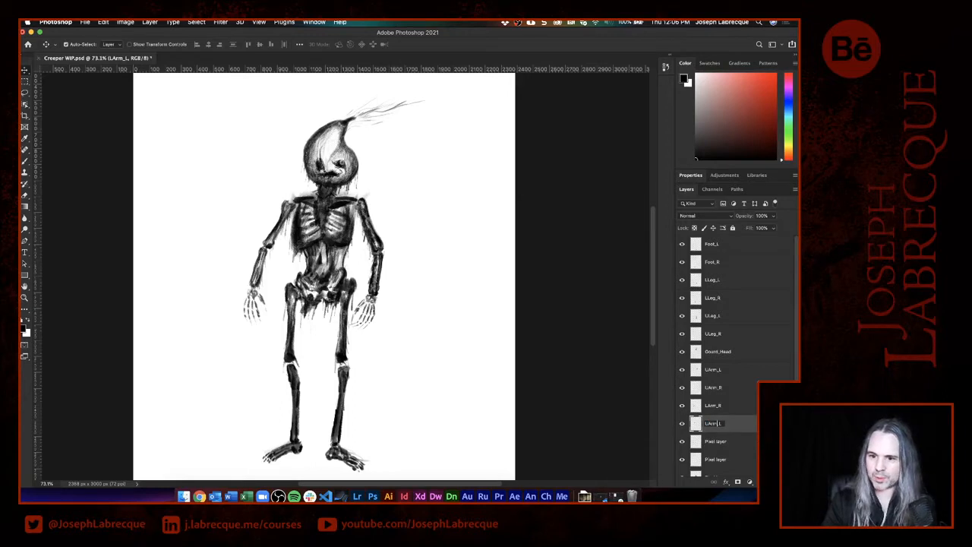
pyautogui.press('BackSpace')
pyautogui.write('R')
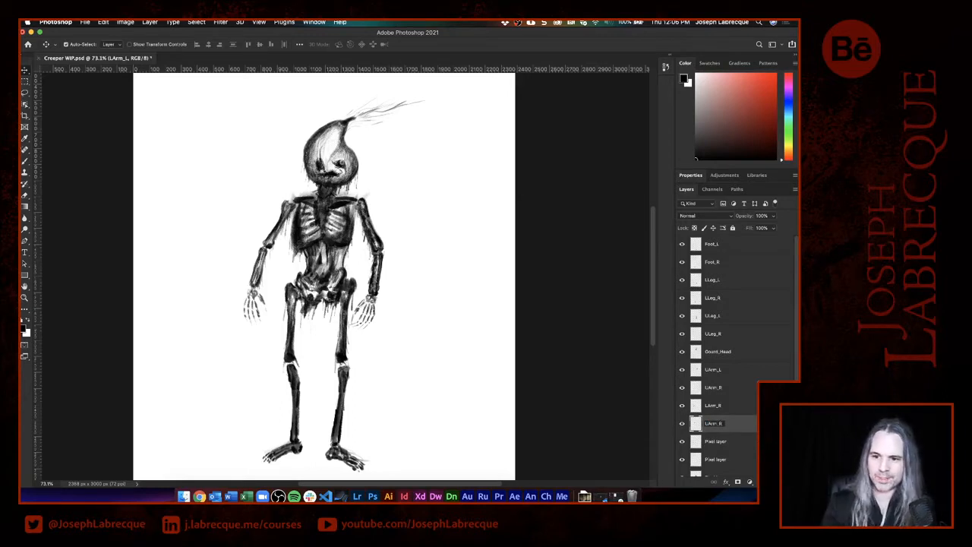
pyautogui.press('Return')
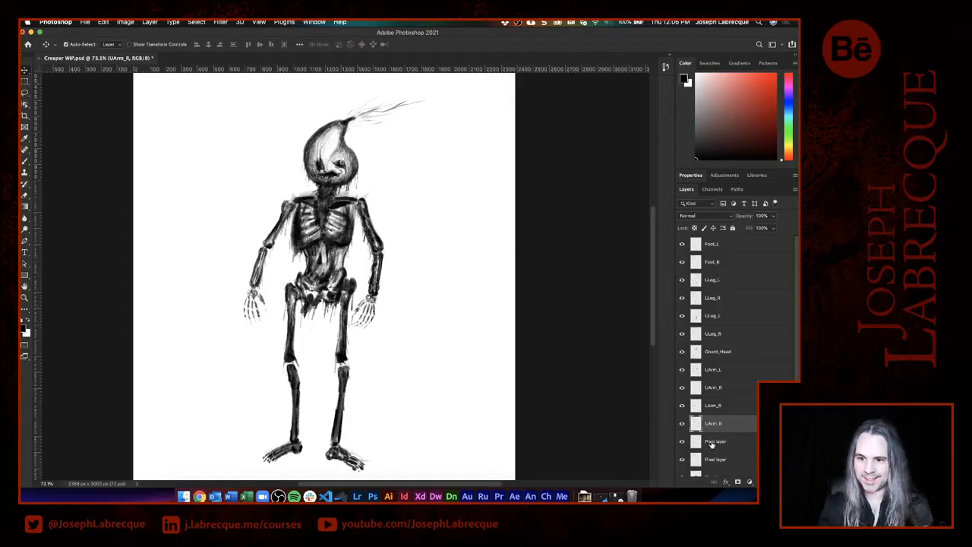
# Rename the first unnamed pixel layer, directly below the lower UArm_R layer, as Hand_L.
pyautogui.doubleClick(712, 442)
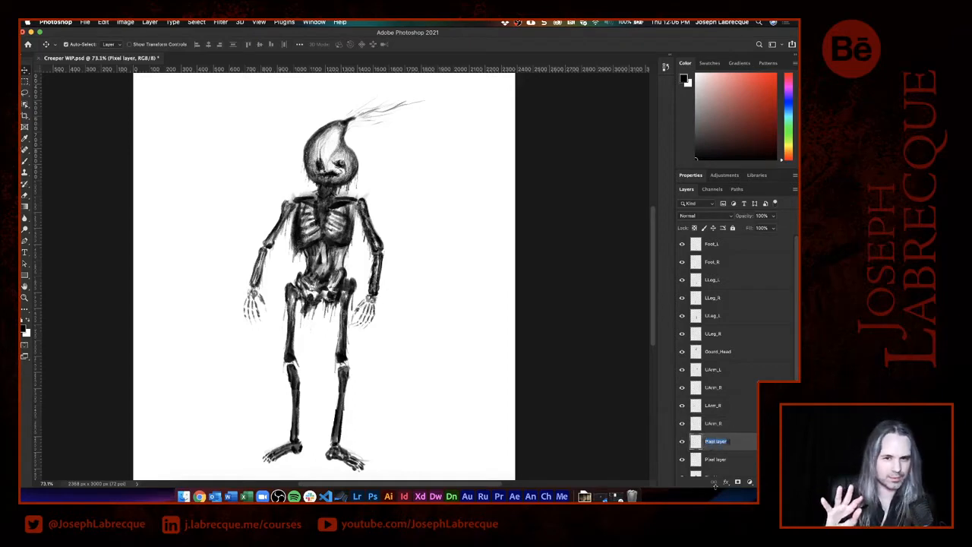
pyautogui.write('Hand_')
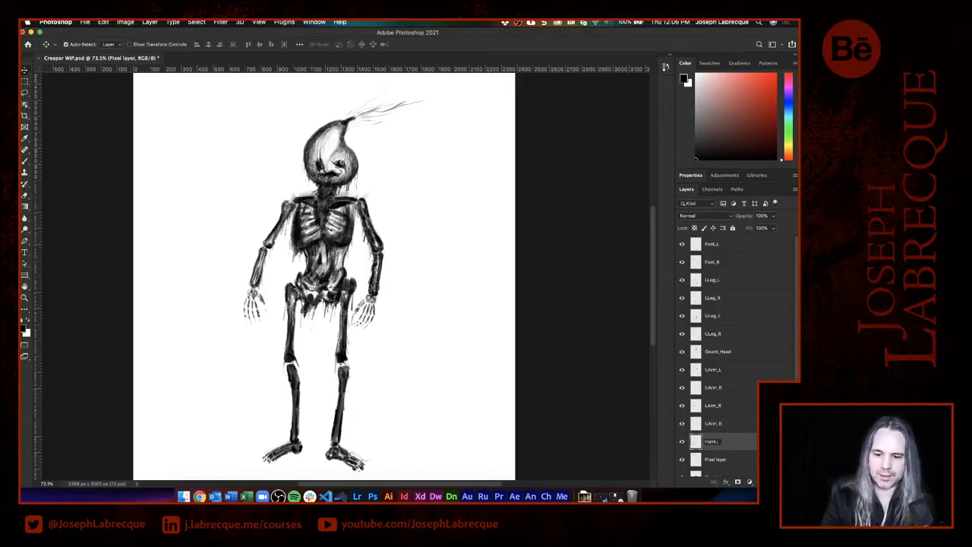
pyautogui.write('L')
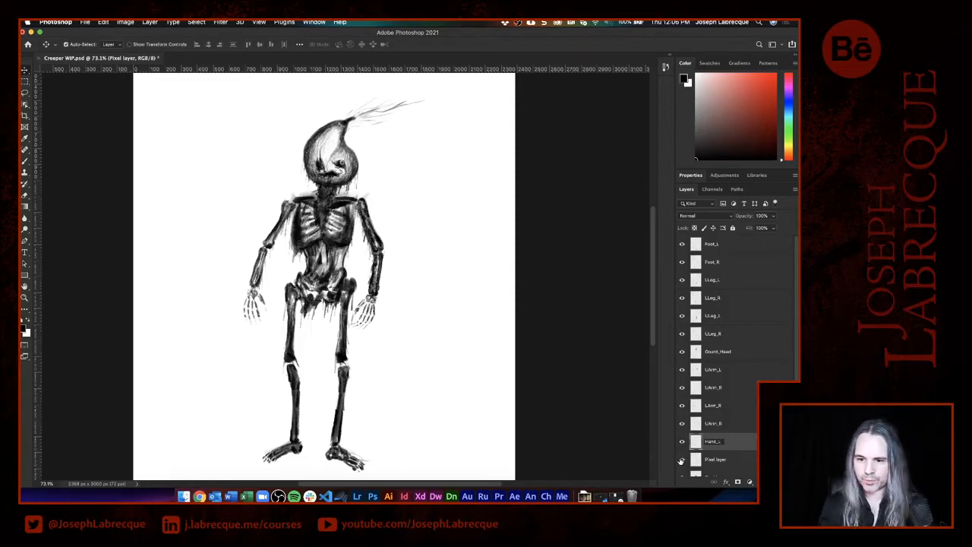
pyautogui.press('Return')
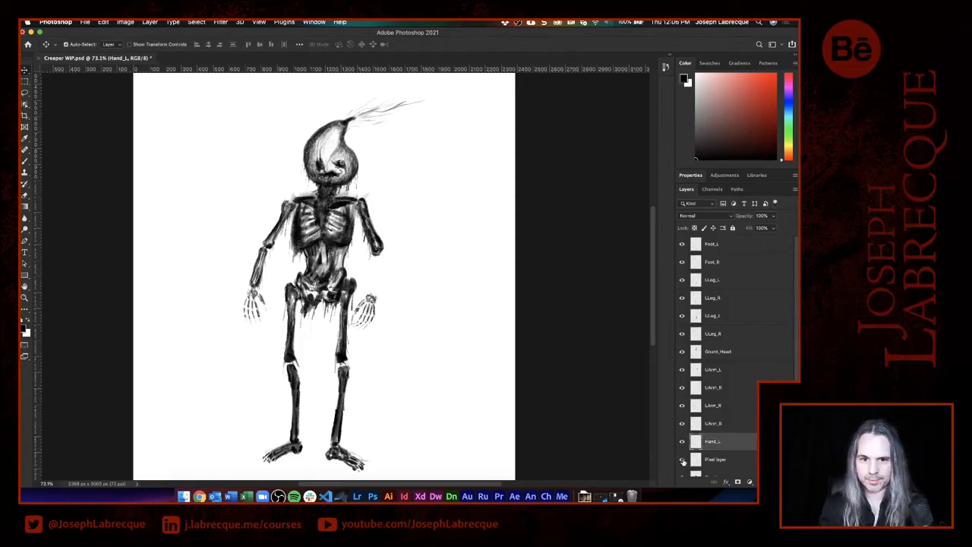
# Rename the pixel layer below Hand_L, which holds the lower arm, as LArm_L.
pyautogui.doubleClick(714, 461)
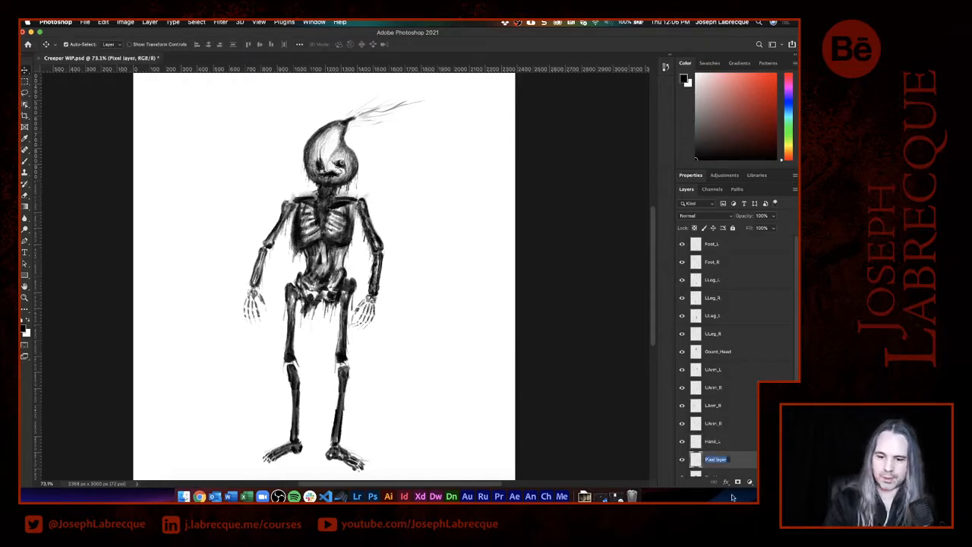
pyautogui.write('H')
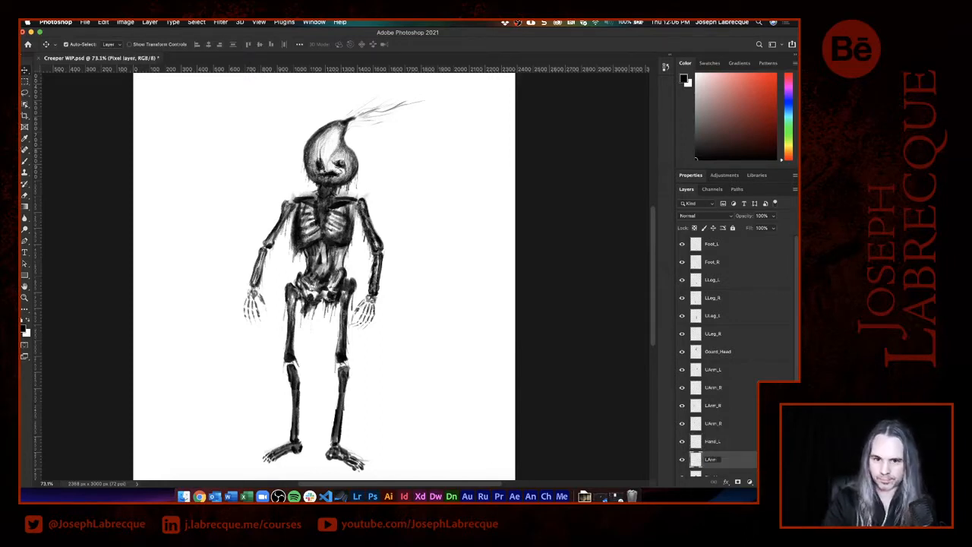
pyautogui.write('Arm_L')
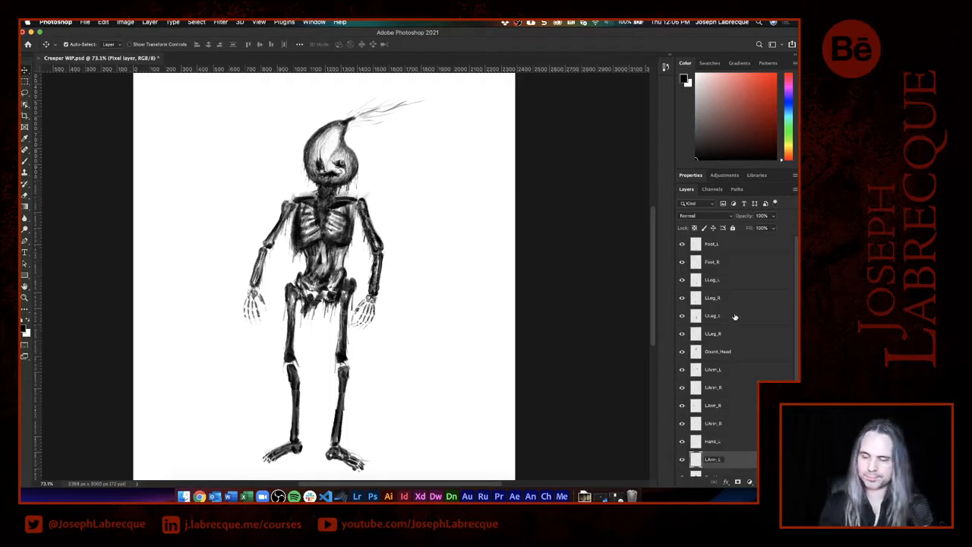
pyautogui.press('Return')
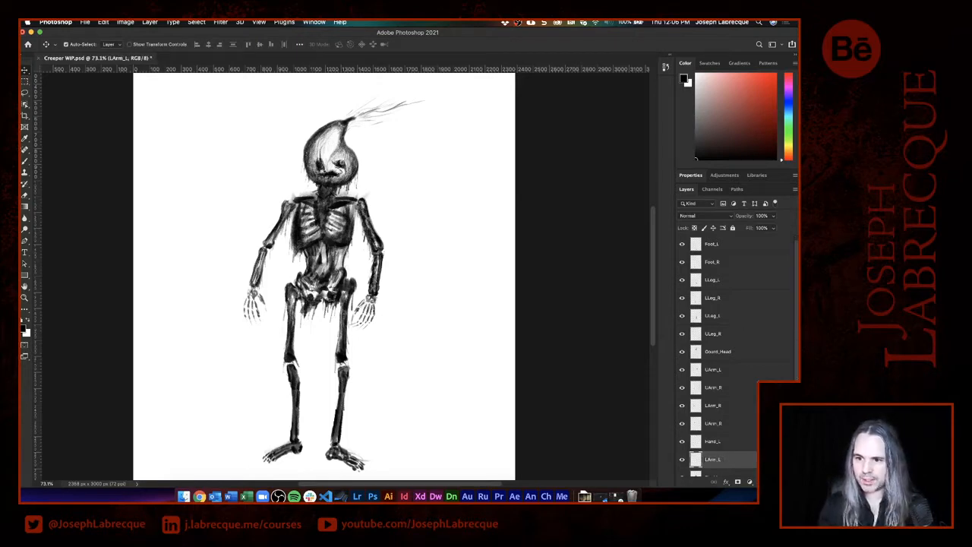
# Check the content of the last pixel layer above Background by toggling its visibility and rename it as Torso.
pyautogui.scroll(-1, 721, 441)
pyautogui.click(714, 449)
pyautogui.click(682, 449)
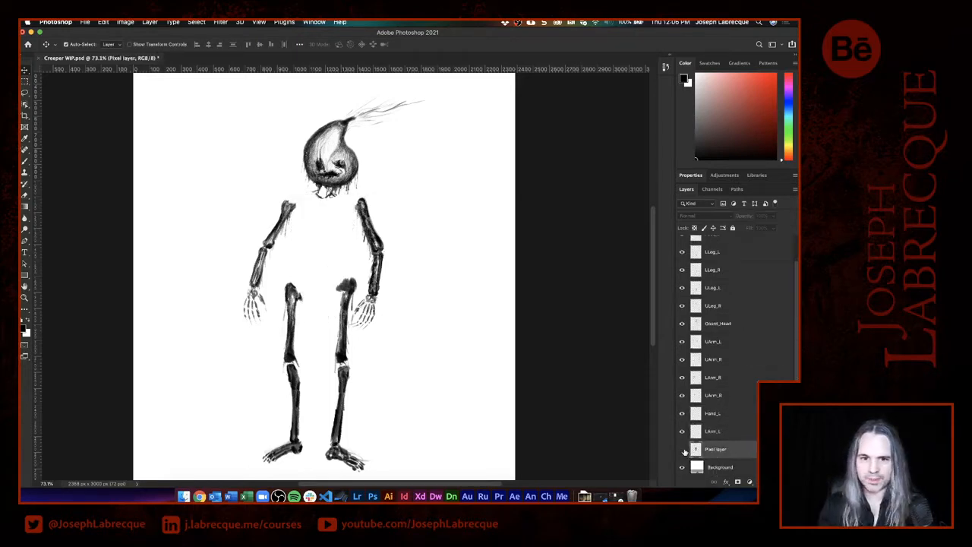
pyautogui.click(683, 450)
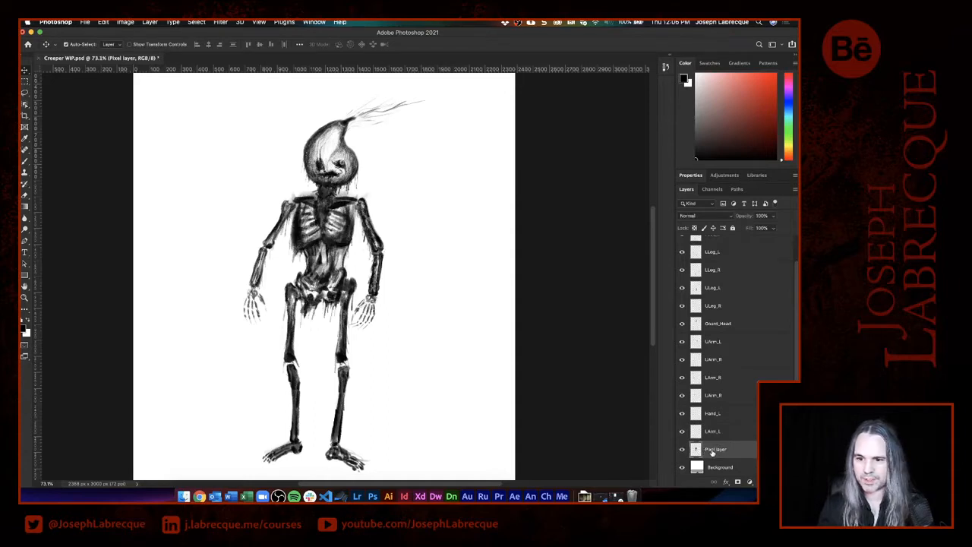
pyautogui.doubleClick(713, 449)
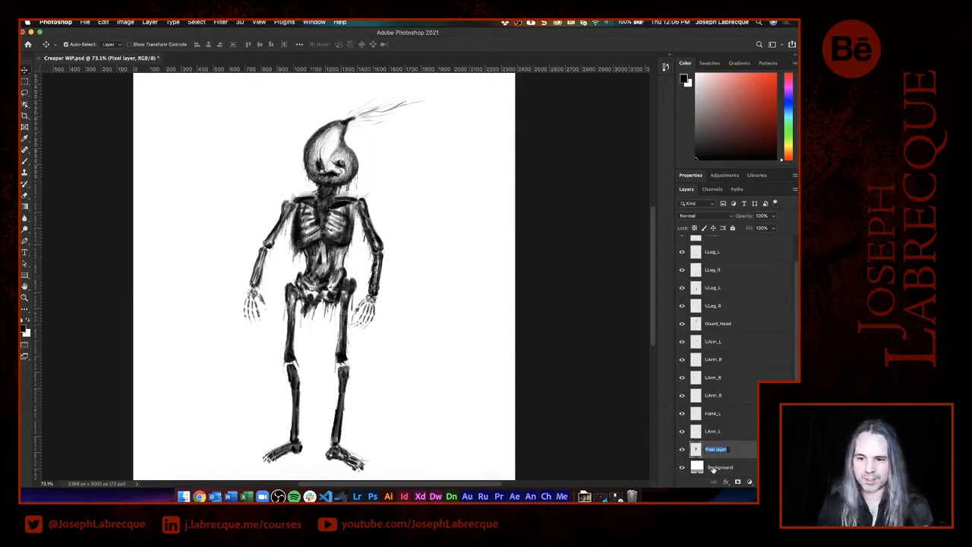
pyautogui.write('H')
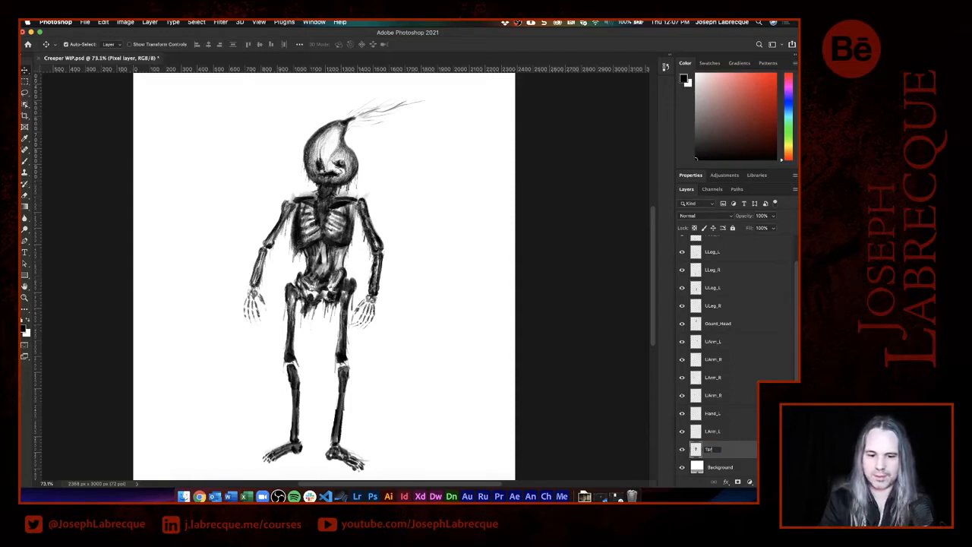
pyautogui.press('Return')
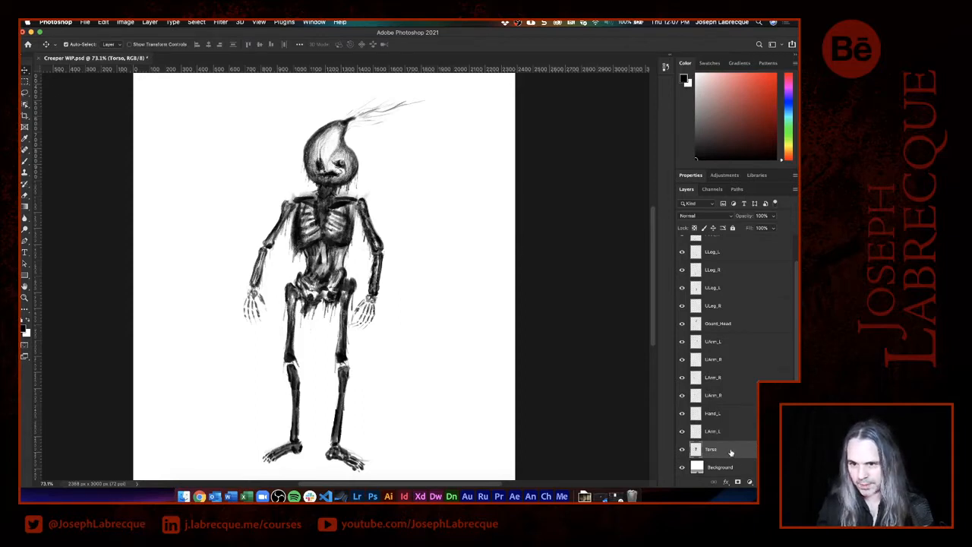
# Check the two layers below Gourd_Head by toggling their visibility and rename the lower one, which holds a hand, as Hand_R.
pyautogui.click(682, 341)
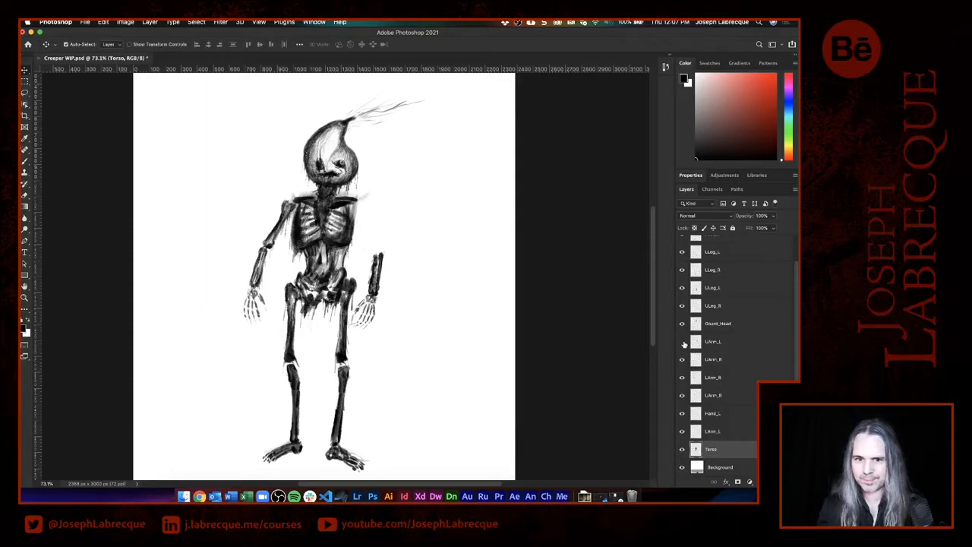
pyautogui.click(682, 342)
pyautogui.click(682, 362)
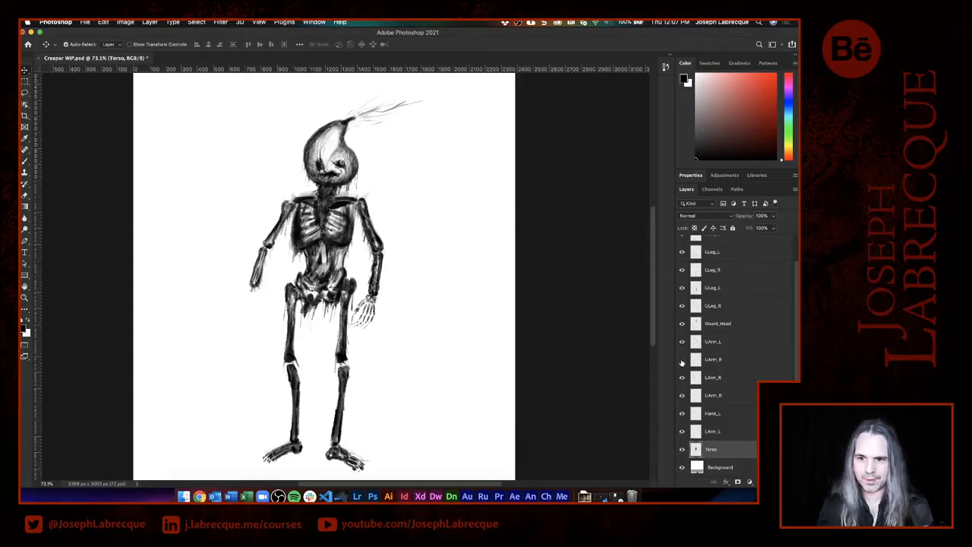
pyautogui.click(682, 362)
pyautogui.click(682, 361)
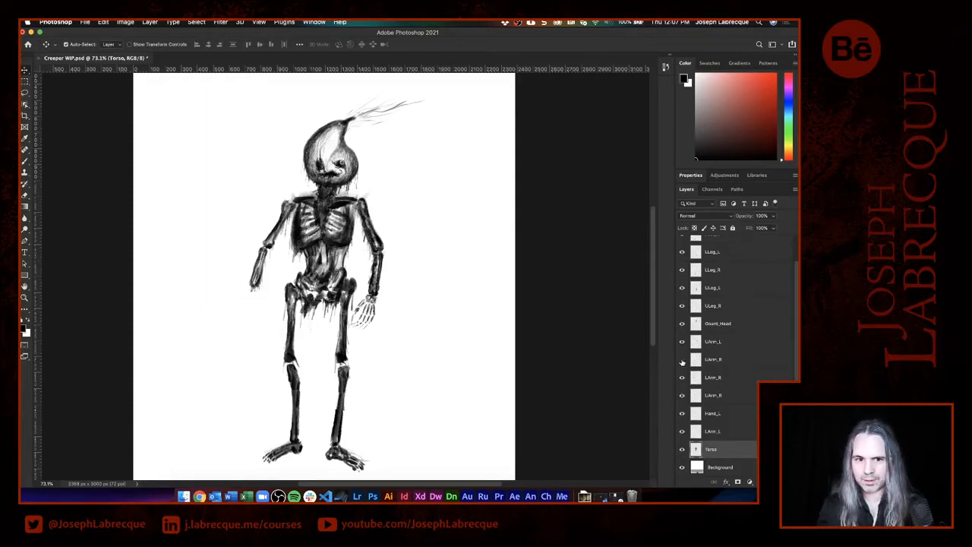
pyautogui.click(682, 362)
pyautogui.click(708, 365)
pyautogui.doubleClick(710, 361)
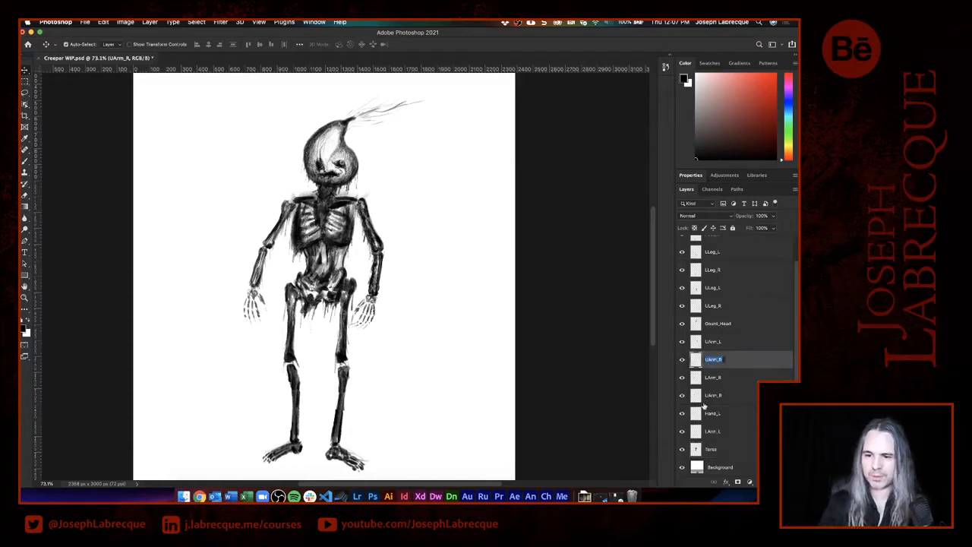
pyautogui.write('Hand')
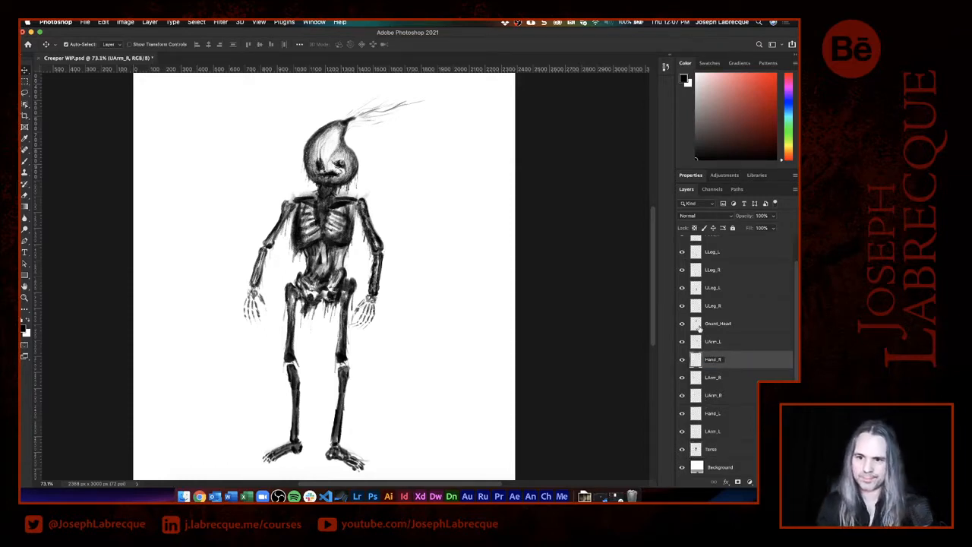
pyautogui.press('Return')
# Check that the names Gourd_Head, UArm_L and Hand_R match their layers' content by briefly hiding and showing each layer.
pyautogui.click(718, 344)
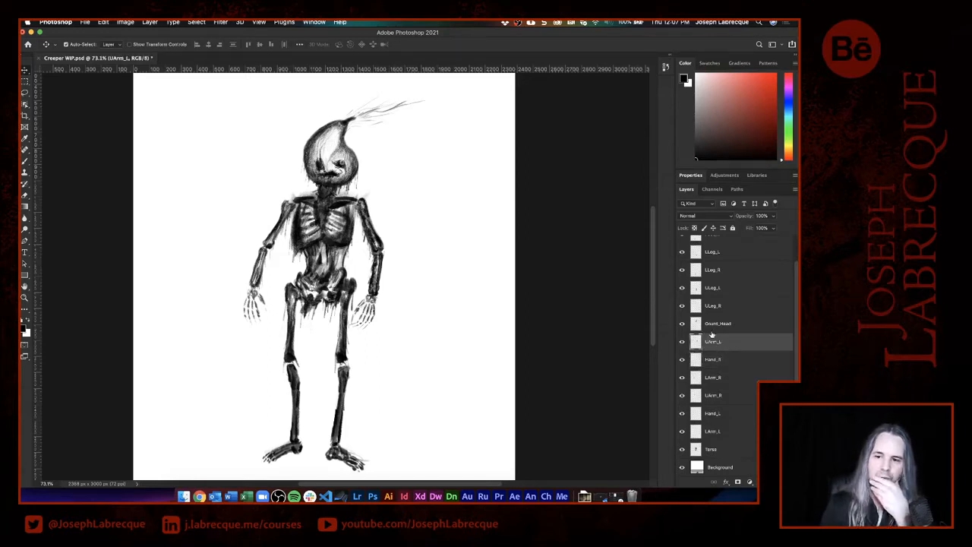
pyautogui.click(716, 327)
pyautogui.click(682, 327)
pyautogui.click(682, 326)
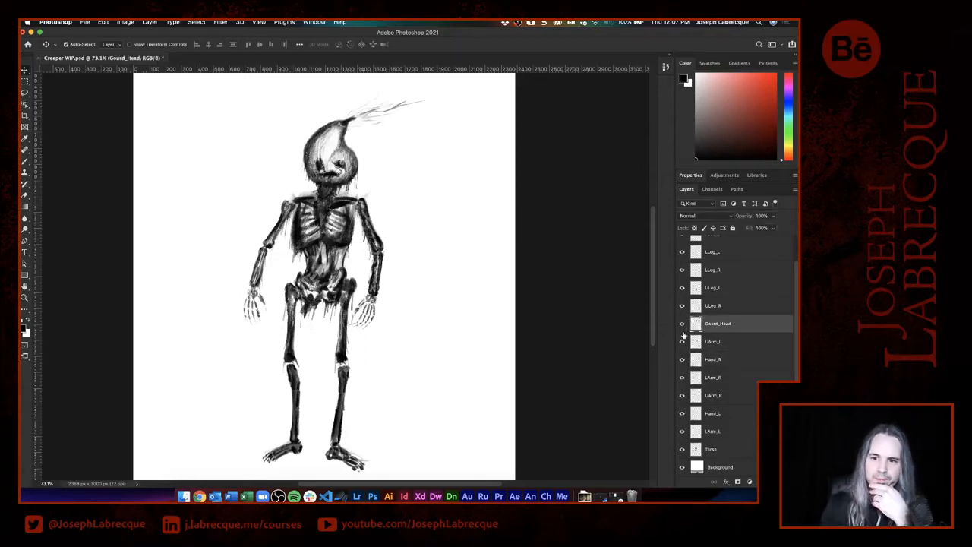
pyautogui.click(682, 343)
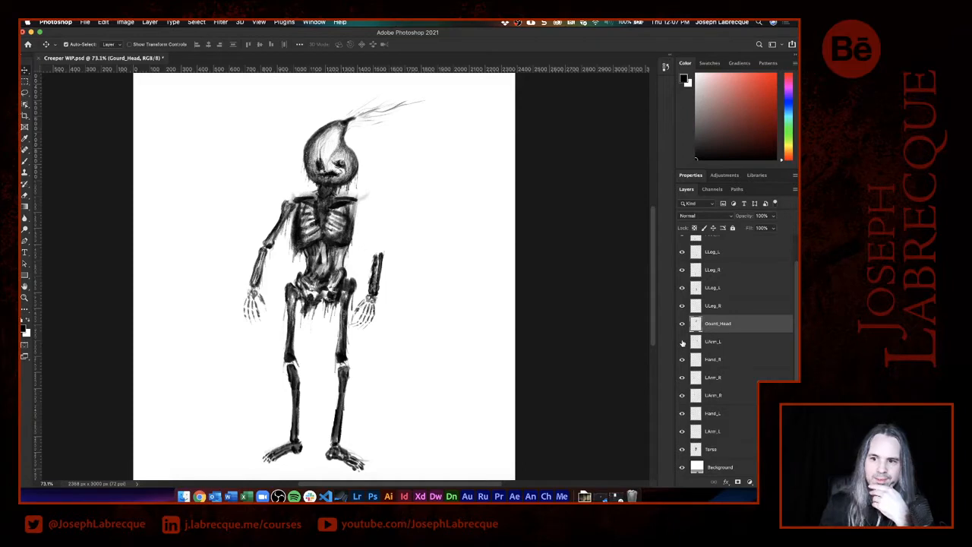
pyautogui.click(683, 342)
pyautogui.click(682, 360)
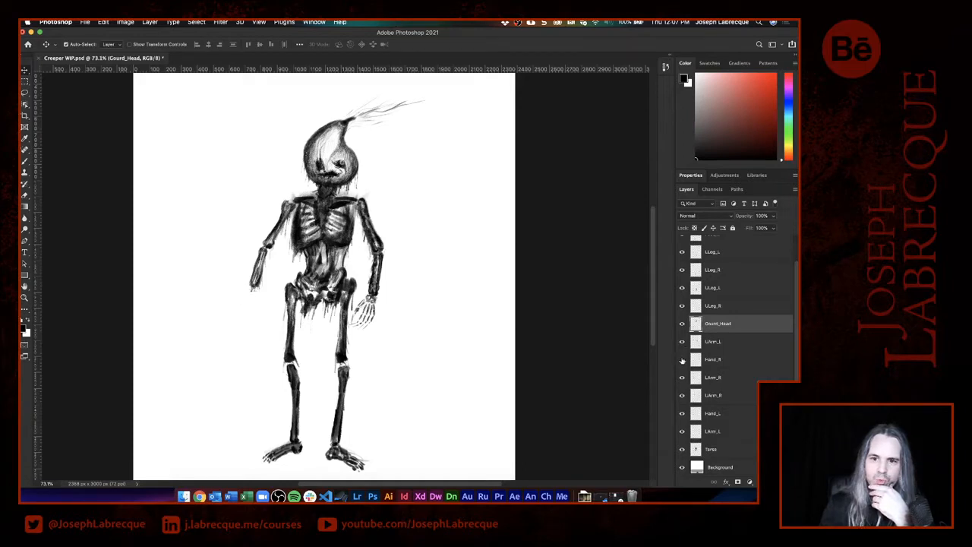
pyautogui.click(683, 360)
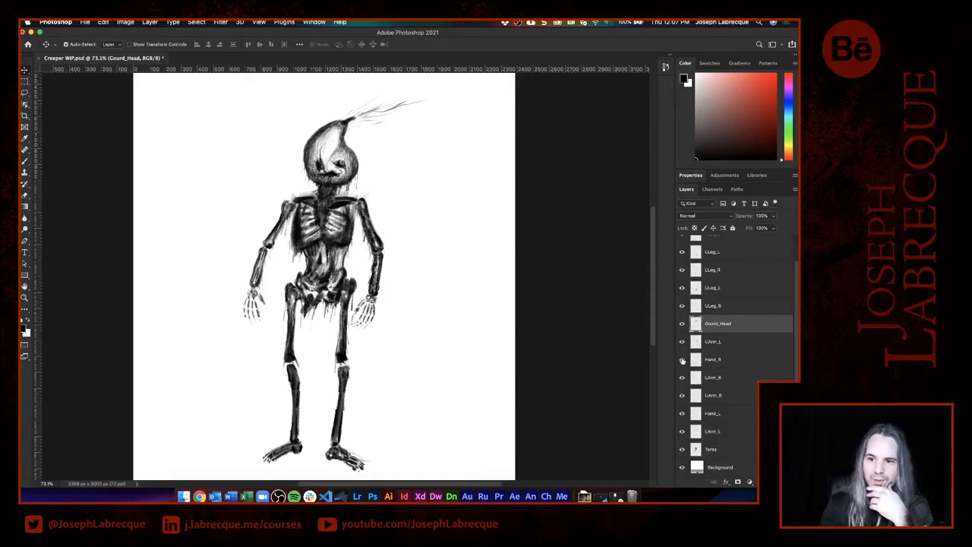
pyautogui.click(683, 360)
pyautogui.click(682, 360)
# Check the layers LArm_R, UArm_R, Hand_L and LArm_L against their names by briefly hiding and showing each one.
pyautogui.click(682, 378)
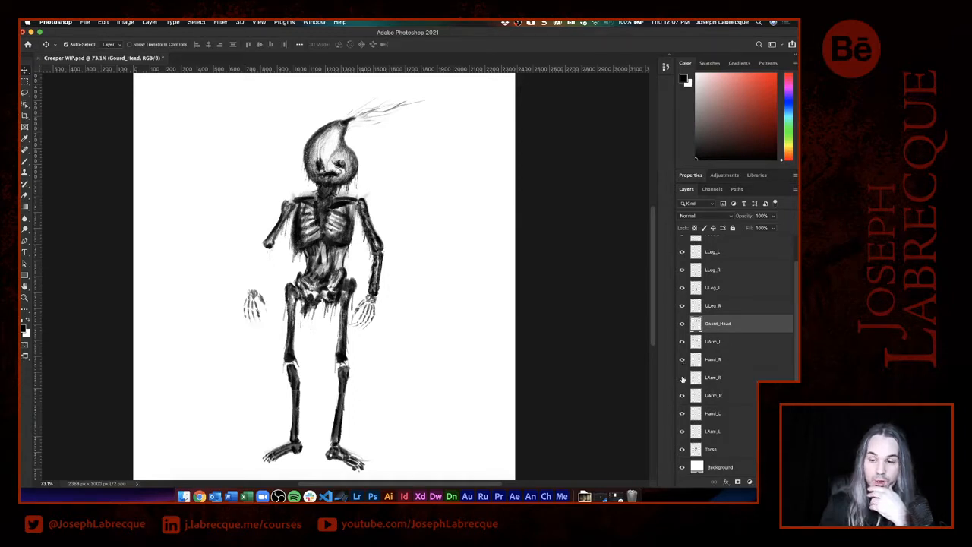
pyautogui.click(682, 378)
pyautogui.click(682, 396)
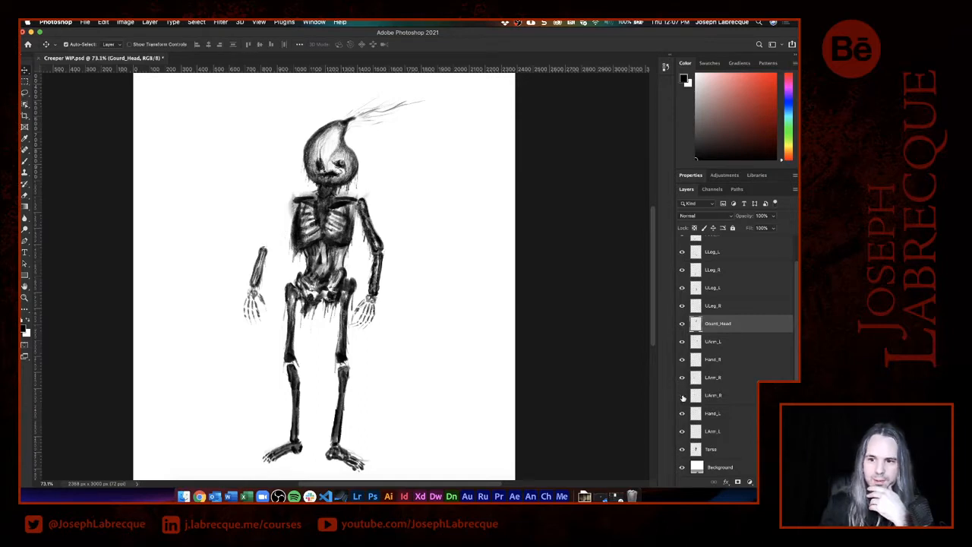
pyautogui.click(683, 396)
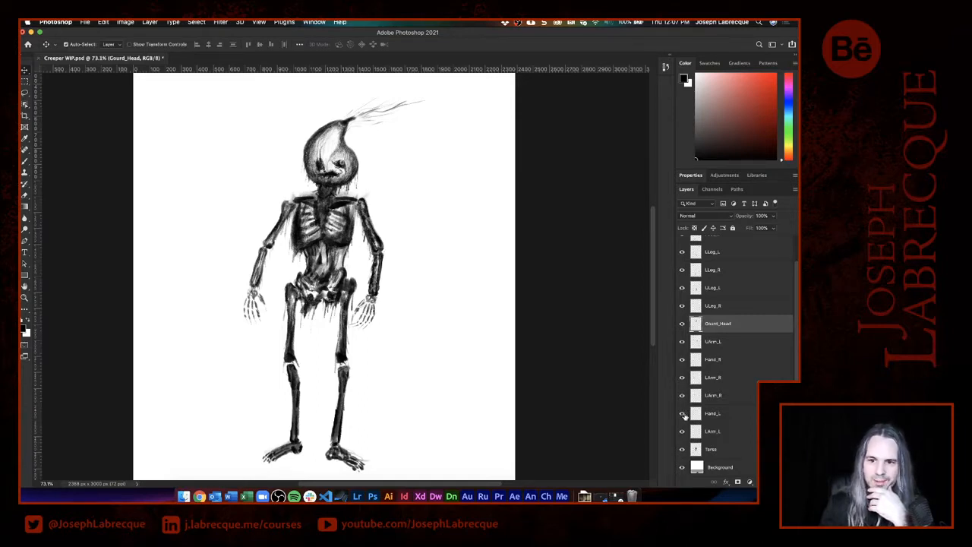
pyautogui.click(682, 413)
pyautogui.click(682, 414)
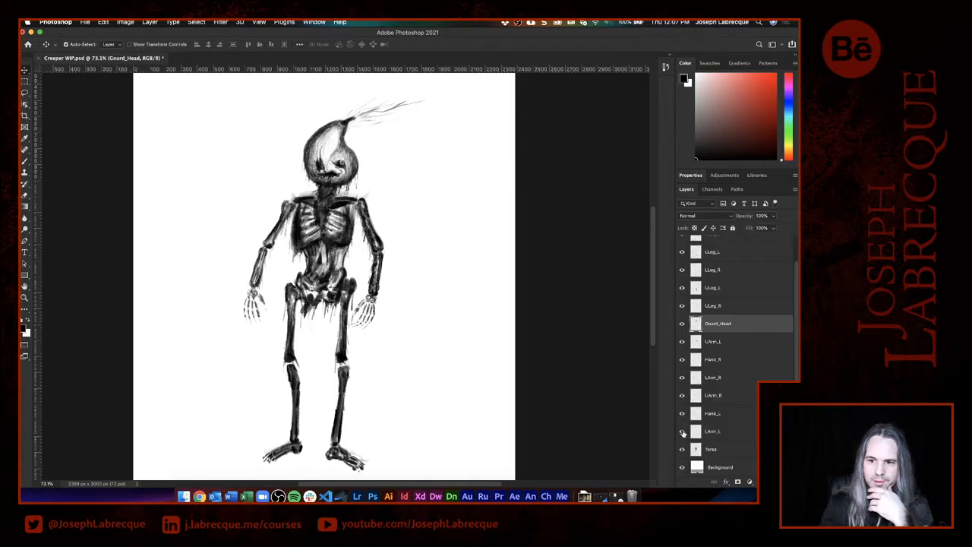
pyautogui.click(683, 431)
pyautogui.click(682, 432)
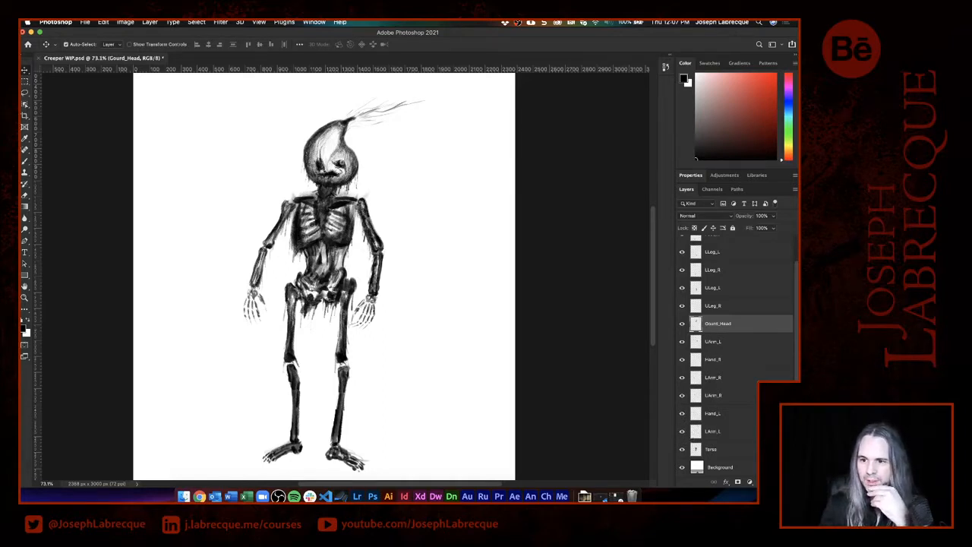
# Save the document and hide the Background layer.
pyautogui.scroll(2, 797, 353)
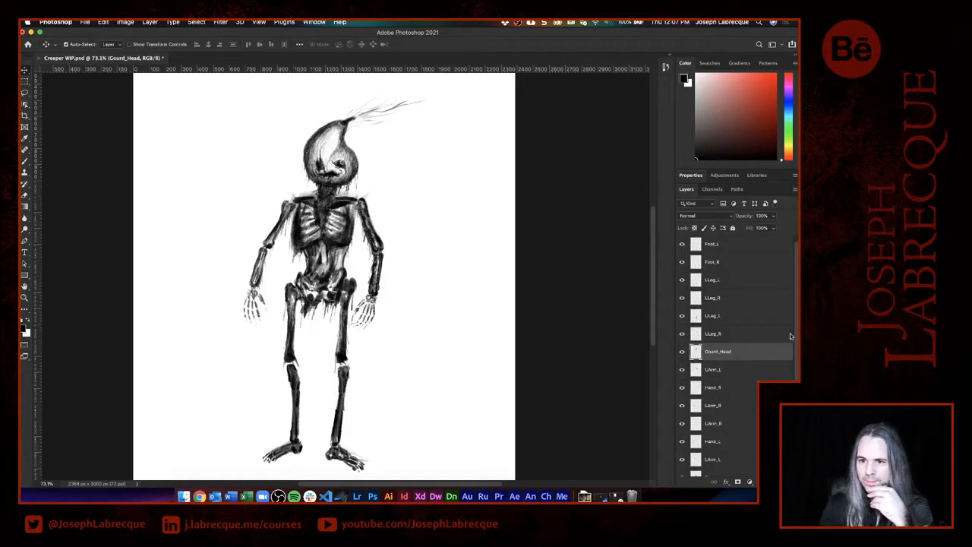
pyautogui.moveTo(791, 336)
pyautogui.mouseDown()
pyautogui.moveTo(791, 372)
pyautogui.moveTo(794, 319)
pyautogui.mouseUp()
pyautogui.press('super+s')
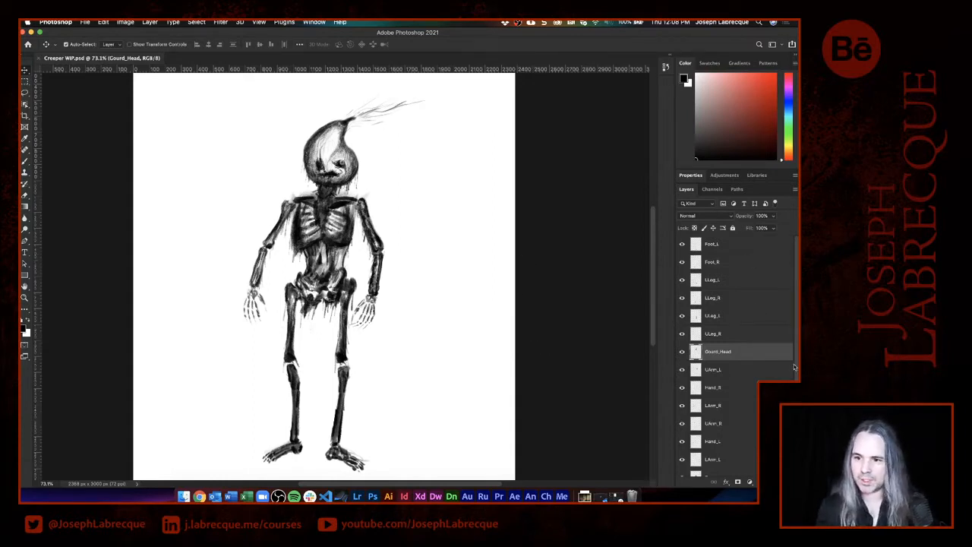
pyautogui.scroll(-2, 729, 351)
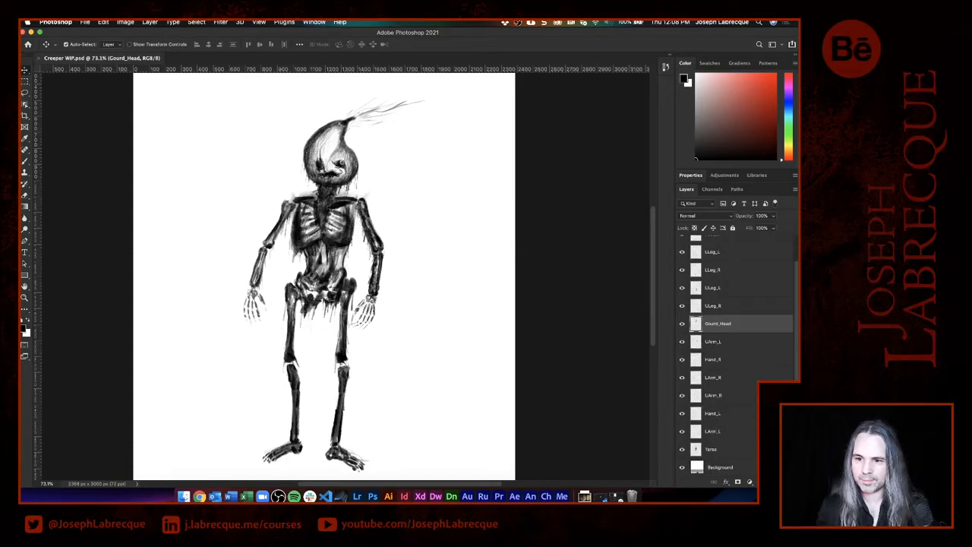
pyautogui.click(682, 467)
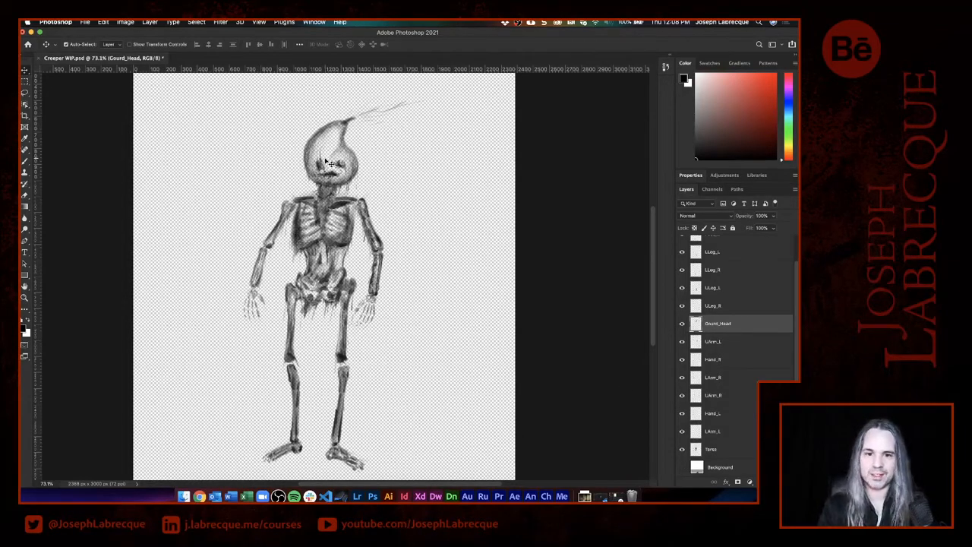
# Activate the Brush tool for the gourd head and set the foreground color to a tan brown, about H 28, S 37%, B 65%.
pyautogui.scroll(10, 325, 160)
pyautogui.scroll(3, 325, 156)
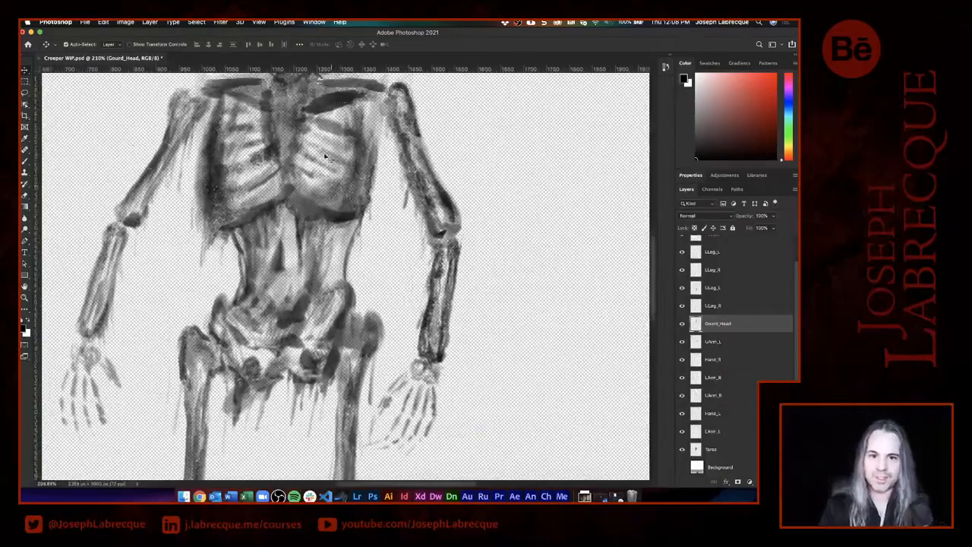
pyautogui.scroll(10, 325, 156)
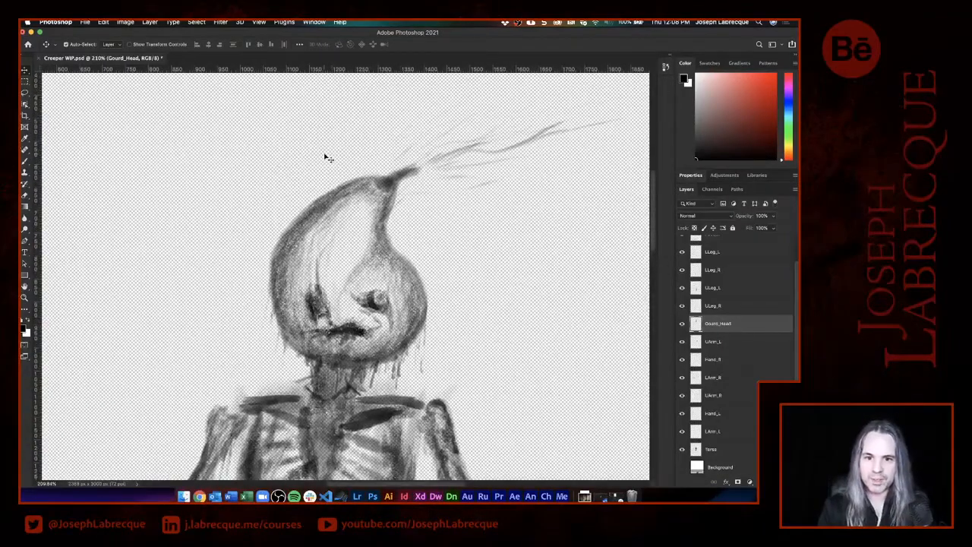
pyautogui.scroll(5, 325, 158)
pyautogui.scroll(-3, 325, 157)
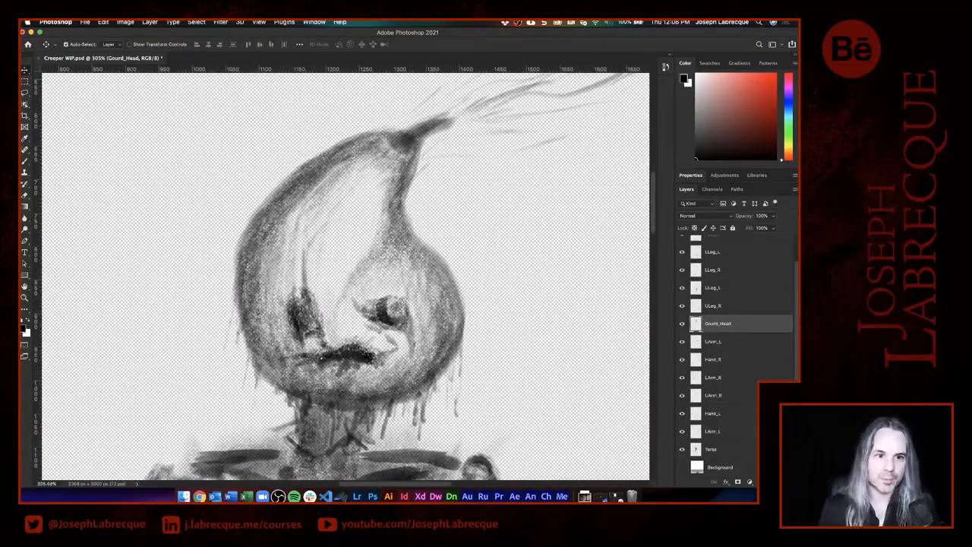
pyautogui.press('b')
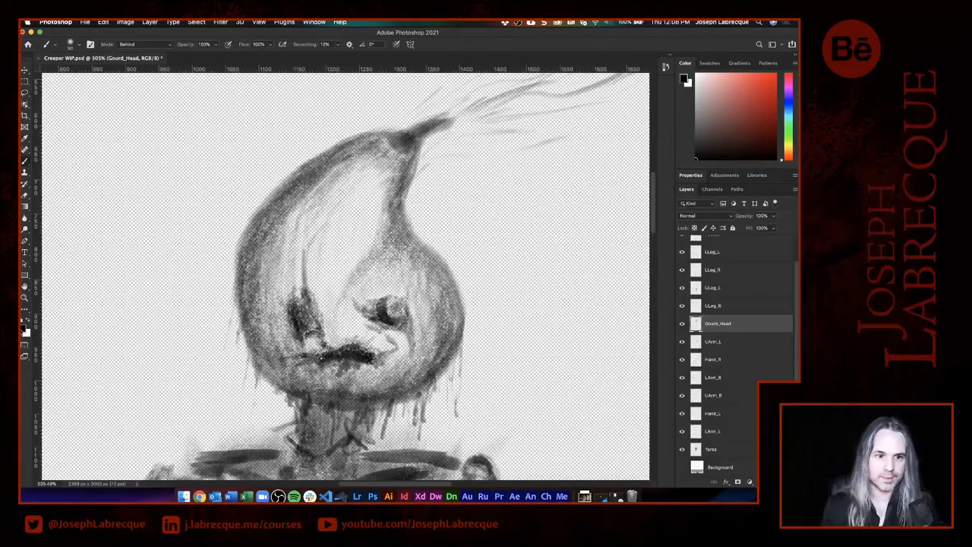
pyautogui.click(25, 330)
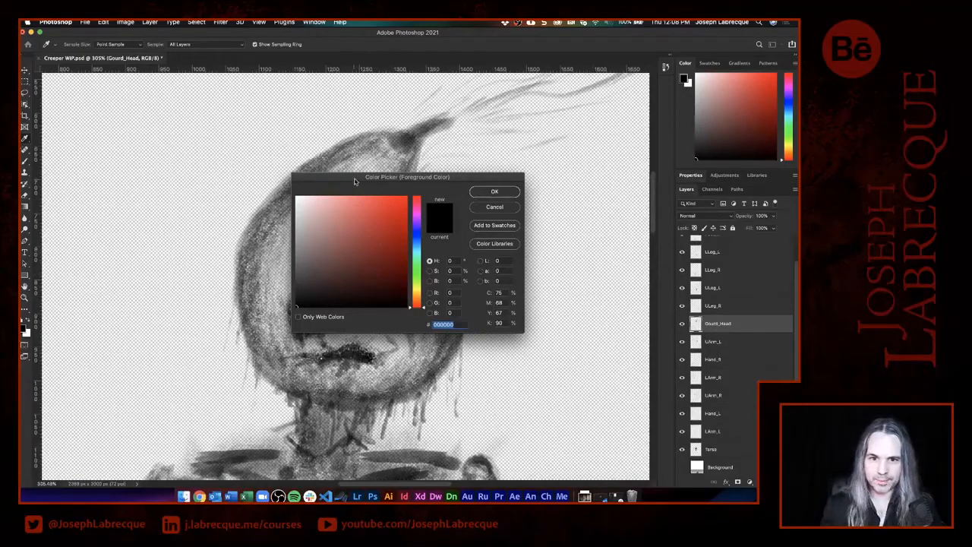
pyautogui.moveTo(354, 180); pyautogui.dragTo(428, 123)
pyautogui.click(490, 243)
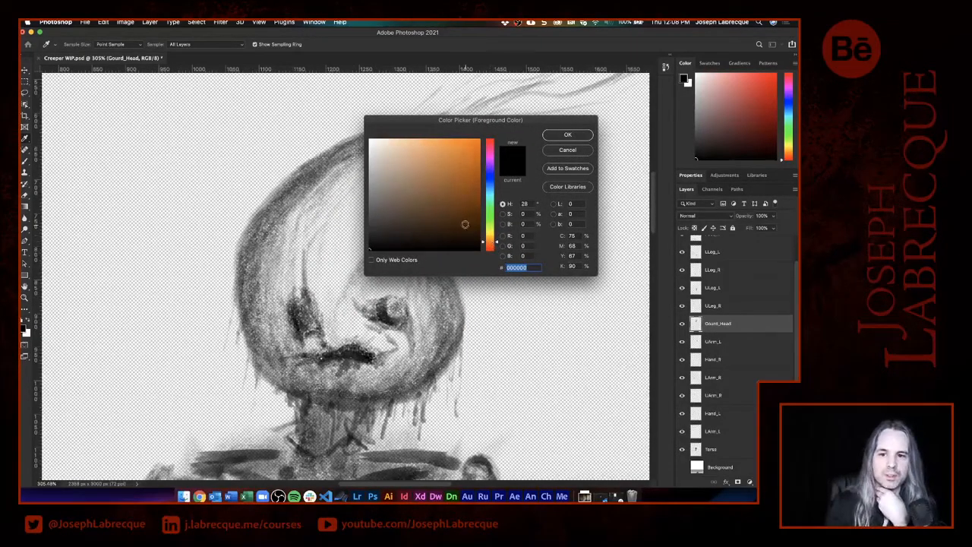
pyautogui.moveTo(470, 209)
pyautogui.mouseDown()
pyautogui.moveTo(491, 169)
pyautogui.moveTo(411, 150)
pyautogui.moveTo(409, 177)
pyautogui.mouseUp()
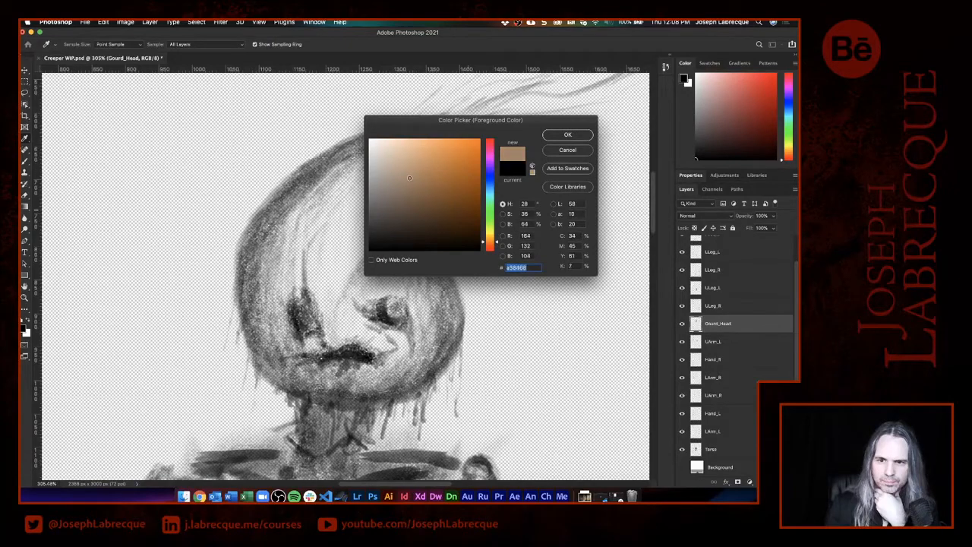
pyautogui.click(567, 134)
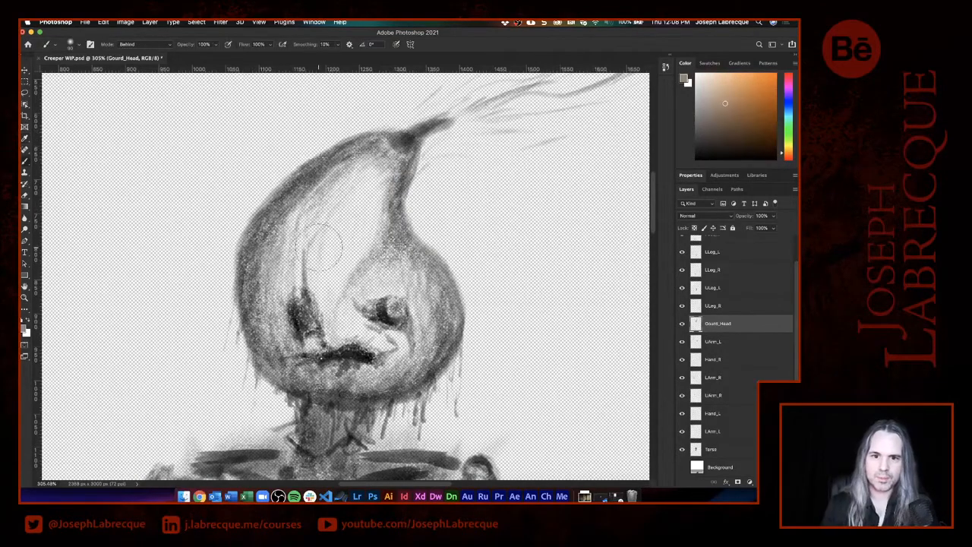
# Fill the whole gourd head with tan brush strokes on the Gourd_Head layer, using the Behind mode to keep the line work on top.
pyautogui.moveTo(331, 254)
pyautogui.mouseDown()
pyautogui.moveTo(334, 216)
pyautogui.moveTo(300, 259)
pyautogui.mouseUp()
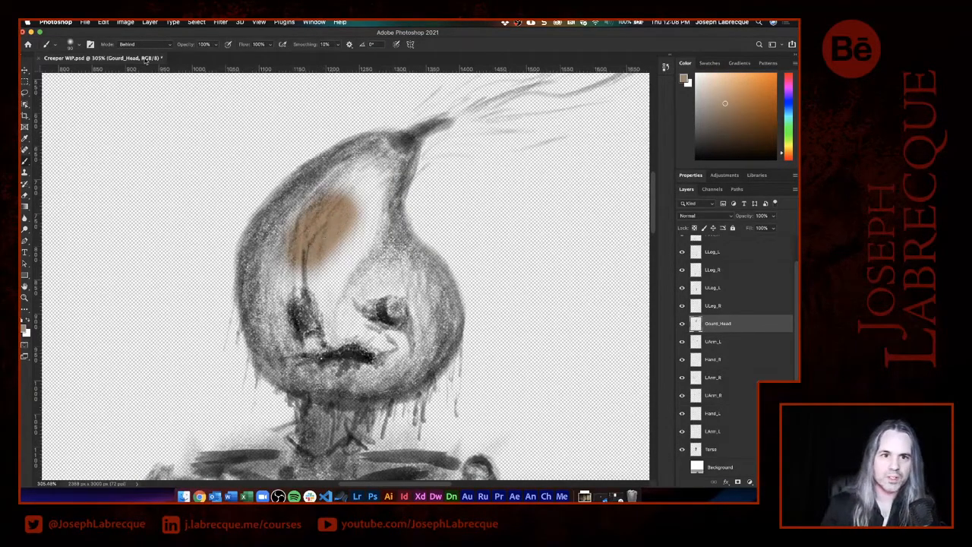
pyautogui.click(129, 44)
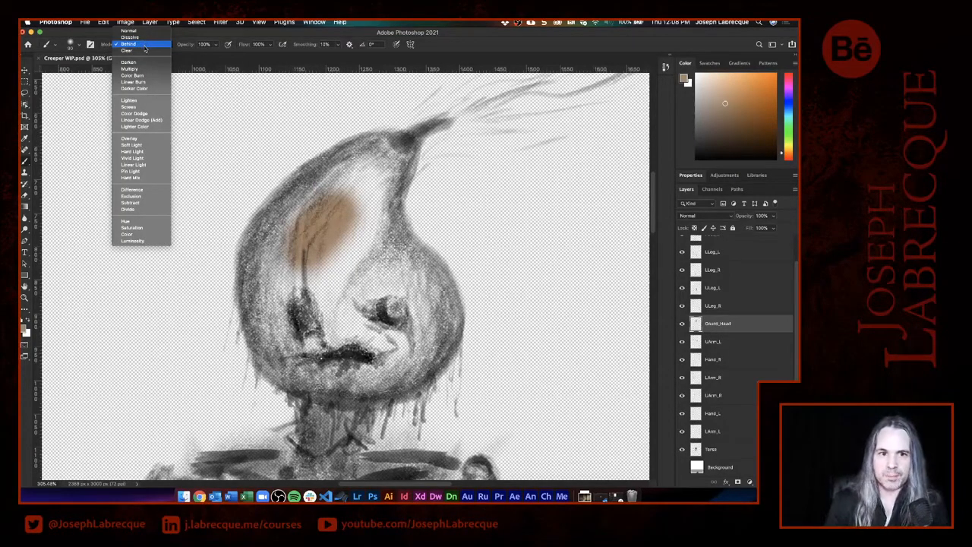
pyautogui.click(141, 46)
pyautogui.moveTo(317, 194)
pyautogui.mouseDown()
pyautogui.moveTo(373, 179)
pyautogui.moveTo(319, 182)
pyautogui.moveTo(380, 160)
pyautogui.moveTo(357, 152)
pyautogui.moveTo(380, 145)
pyautogui.moveTo(296, 190)
pyautogui.moveTo(258, 251)
pyautogui.moveTo(251, 311)
pyautogui.moveTo(285, 357)
pyautogui.moveTo(327, 376)
pyautogui.moveTo(391, 380)
pyautogui.moveTo(425, 341)
pyautogui.moveTo(437, 300)
pyautogui.moveTo(379, 296)
pyautogui.moveTo(357, 319)
pyautogui.mouseUp()
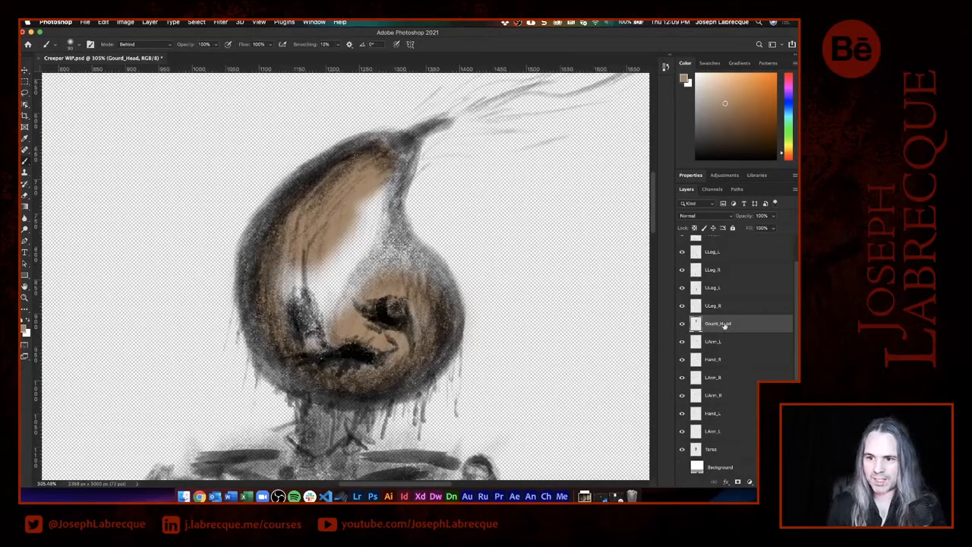
pyautogui.moveTo(395, 266)
pyautogui.mouseDown()
pyautogui.moveTo(433, 283)
pyautogui.moveTo(384, 228)
pyautogui.moveTo(383, 190)
pyautogui.moveTo(406, 160)
pyautogui.moveTo(383, 130)
pyautogui.moveTo(348, 144)
pyautogui.mouseUp()
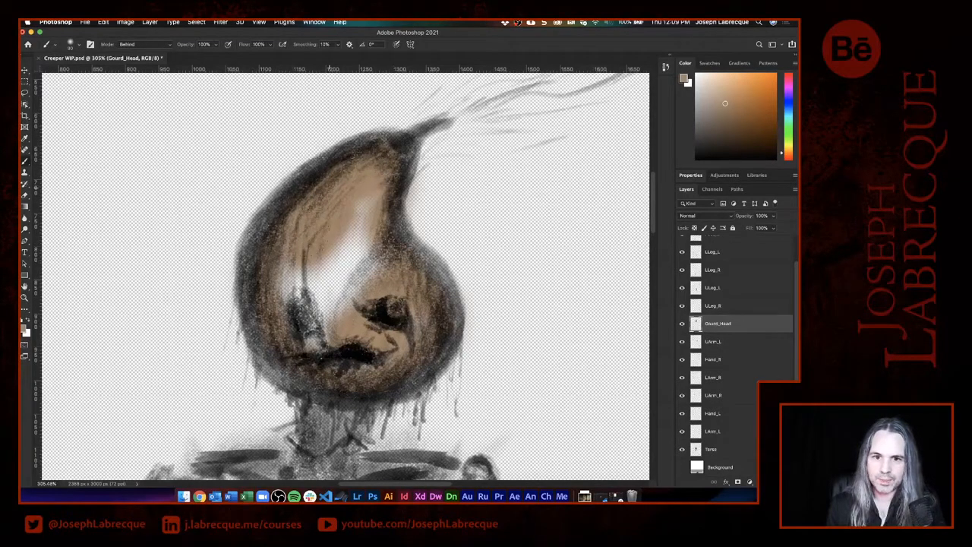
pyautogui.moveTo(365, 205)
pyautogui.mouseDown()
pyautogui.moveTo(315, 297)
pyautogui.moveTo(285, 304)
pyautogui.moveTo(365, 266)
pyautogui.moveTo(308, 295)
pyautogui.moveTo(373, 228)
pyautogui.mouseUp()
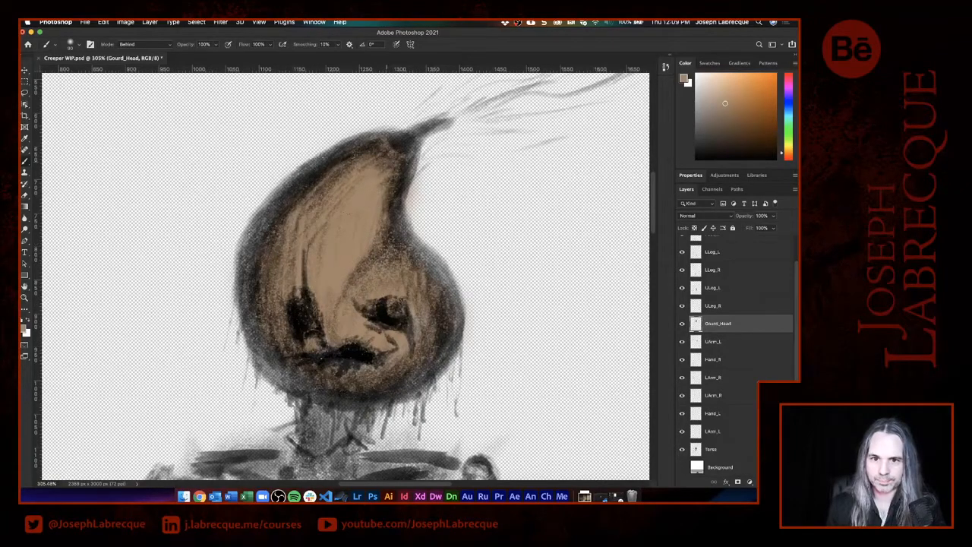
pyautogui.moveTo(297, 184); pyautogui.dragTo(253, 259)
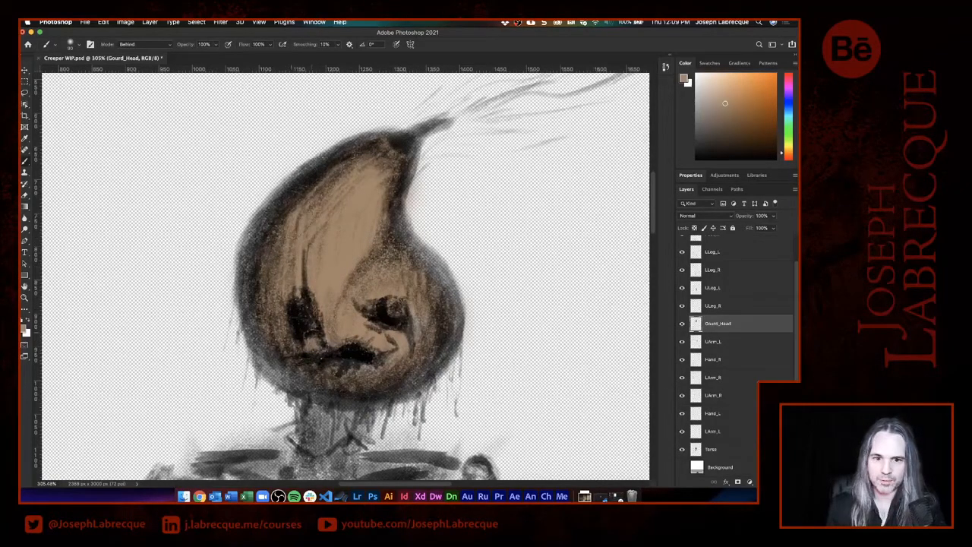
pyautogui.moveTo(319, 361)
pyautogui.mouseDown()
pyautogui.moveTo(289, 376)
pyautogui.moveTo(311, 357)
pyautogui.moveTo(266, 357)
pyautogui.moveTo(236, 296)
pyautogui.moveTo(255, 232)
pyautogui.moveTo(304, 182)
pyautogui.mouseUp()
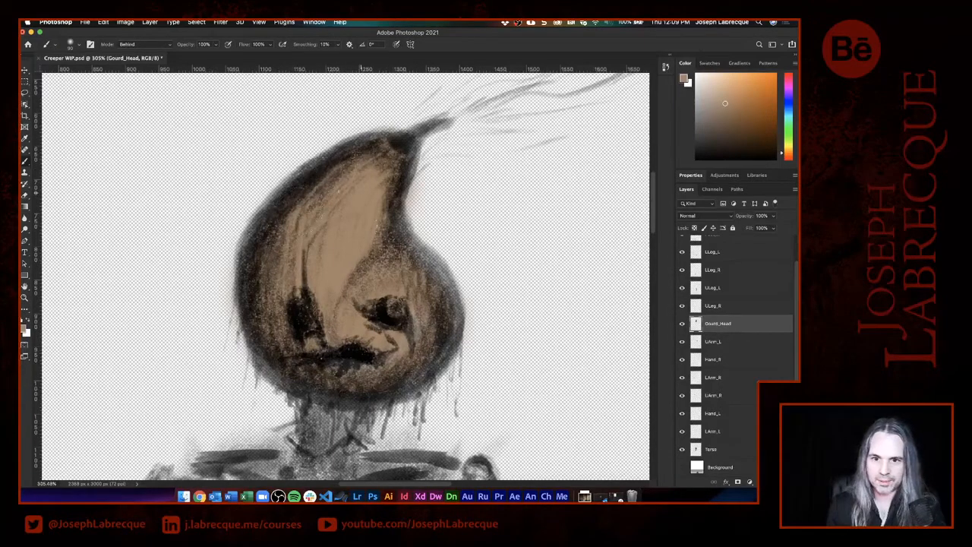
pyautogui.moveTo(409, 234)
pyautogui.mouseDown()
pyautogui.moveTo(449, 304)
pyautogui.moveTo(433, 353)
pyautogui.moveTo(335, 370)
pyautogui.moveTo(392, 387)
pyautogui.moveTo(433, 361)
pyautogui.moveTo(448, 304)
pyautogui.moveTo(429, 250)
pyautogui.moveTo(399, 216)
pyautogui.mouseUp()
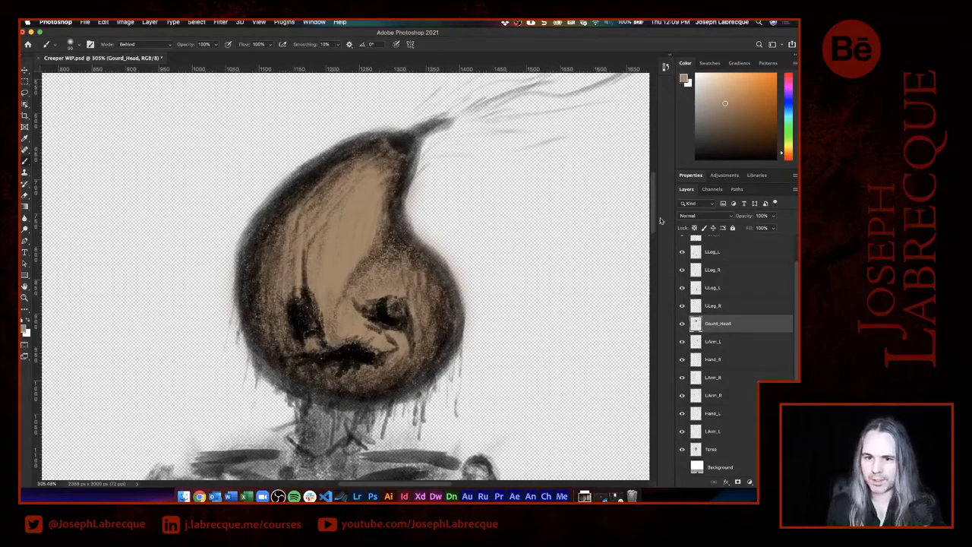
# Select the Torso layer and set the foreground color to a light blue-gray, H 216, S 6%, B 71%.
pyautogui.scroll(-6, 560, 294)
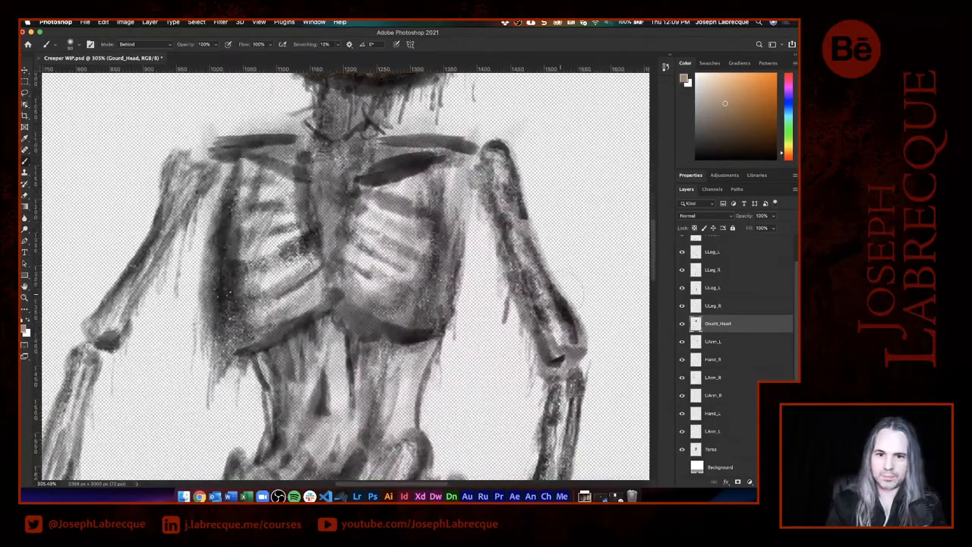
pyautogui.scroll(-3, 560, 294)
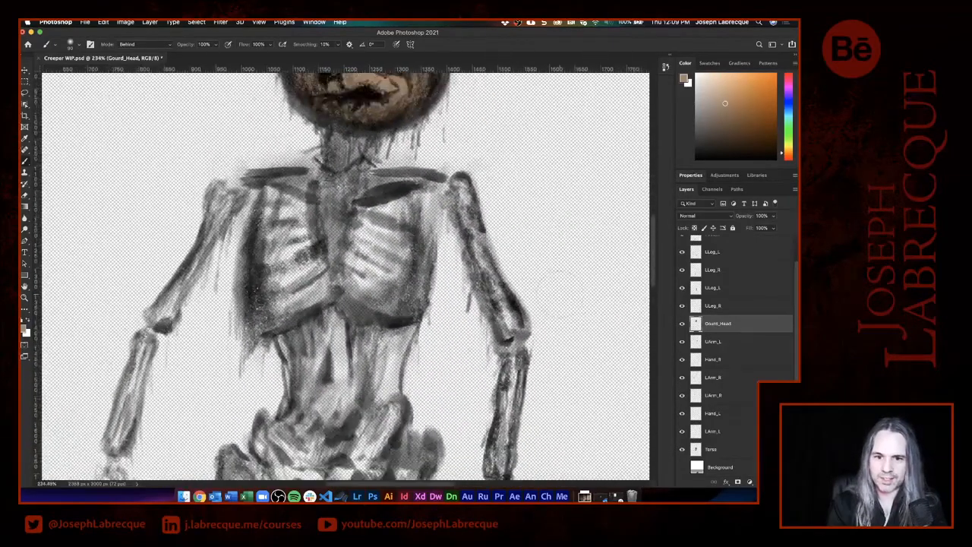
pyautogui.scroll(-4, 483, 304)
pyautogui.scroll(-1, 560, 294)
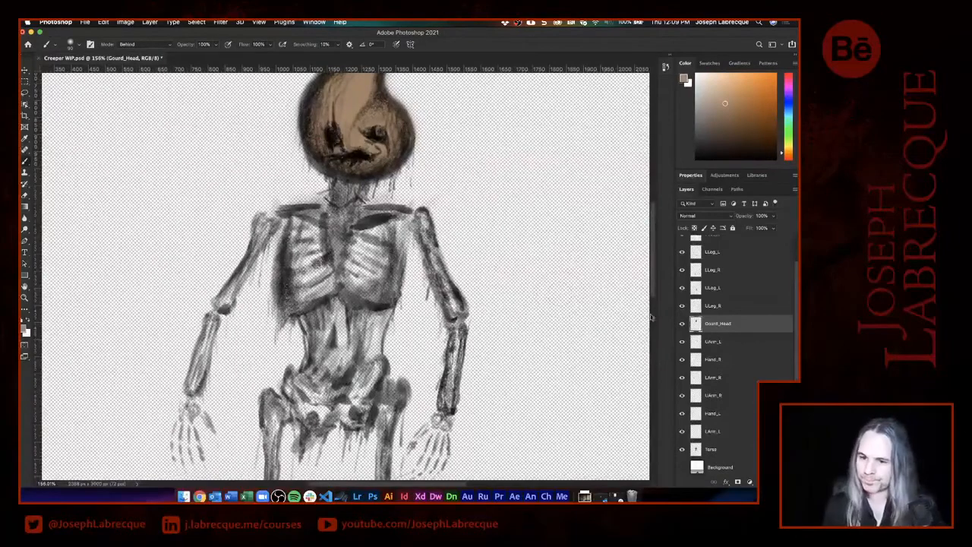
pyautogui.click(717, 450)
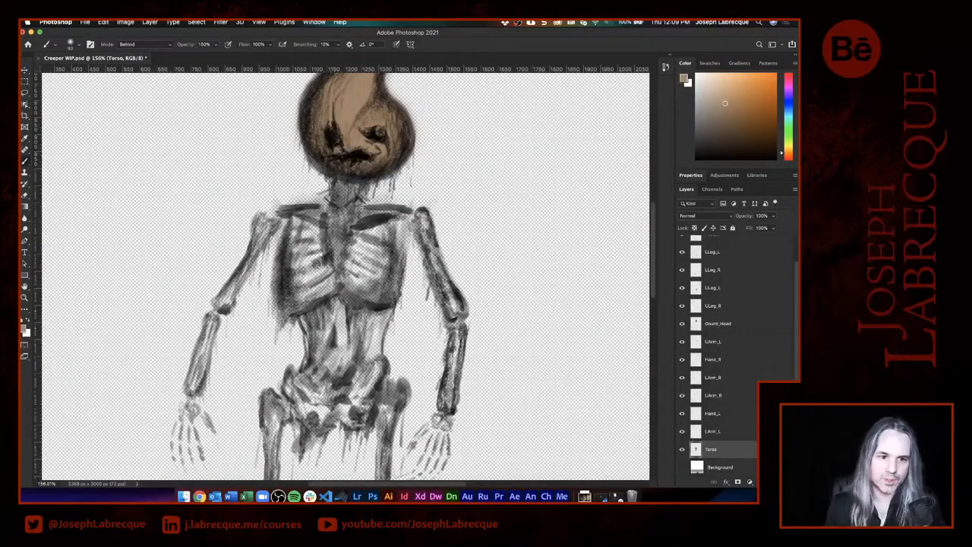
pyautogui.click(25, 330)
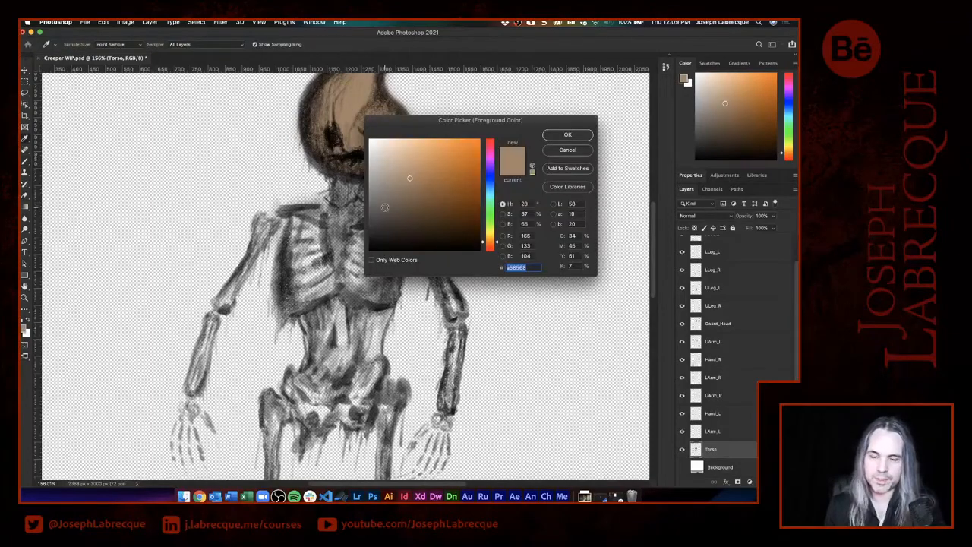
pyautogui.click(384, 188)
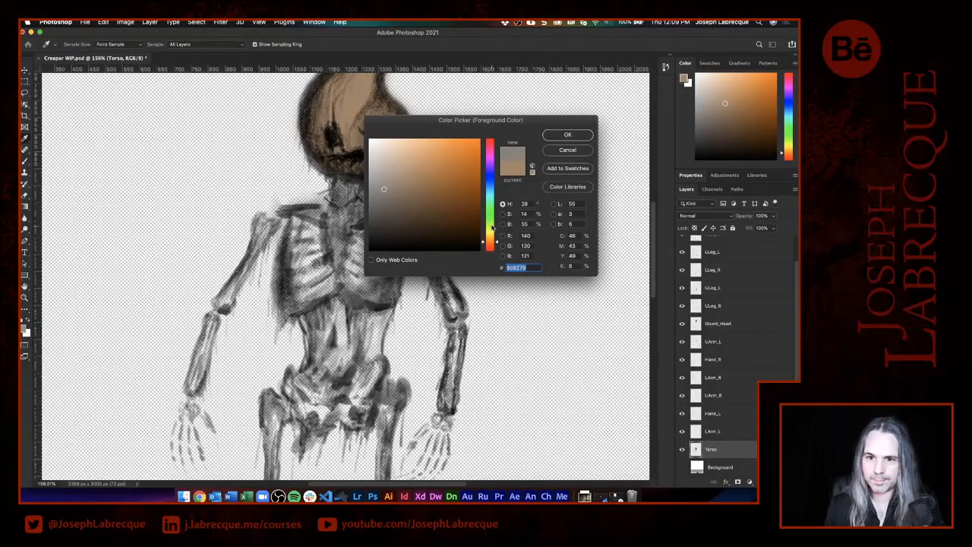
pyautogui.moveTo(492, 227); pyautogui.dragTo(494, 184)
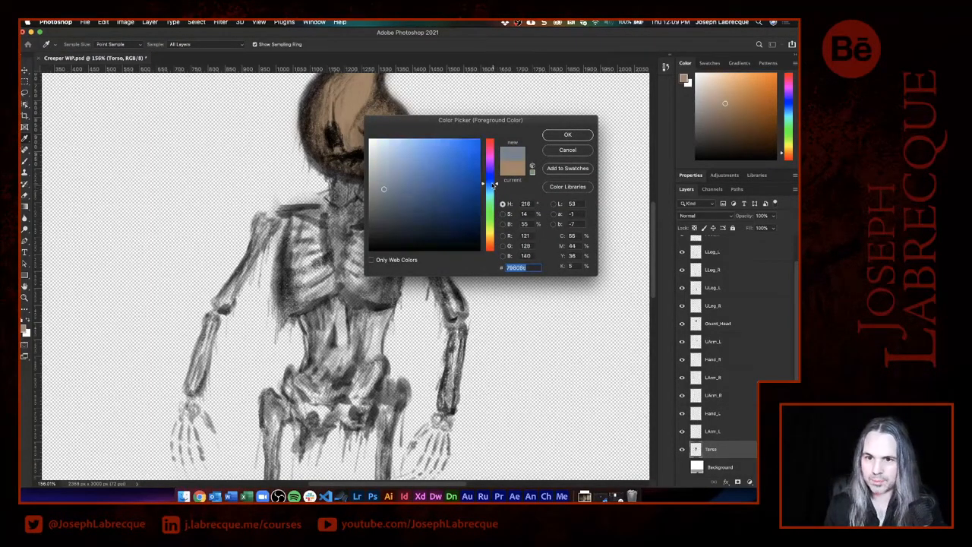
pyautogui.moveTo(382, 196); pyautogui.dragTo(377, 172)
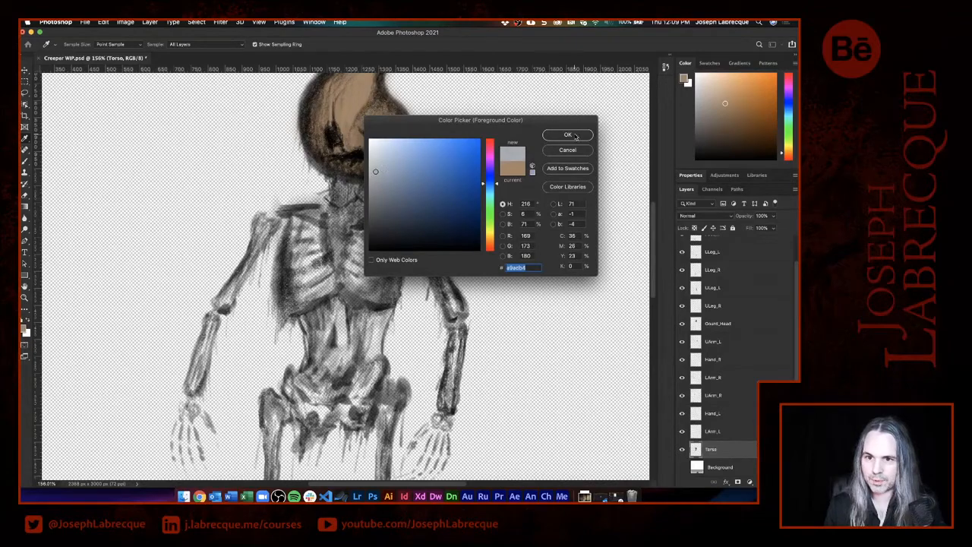
pyautogui.click(575, 135)
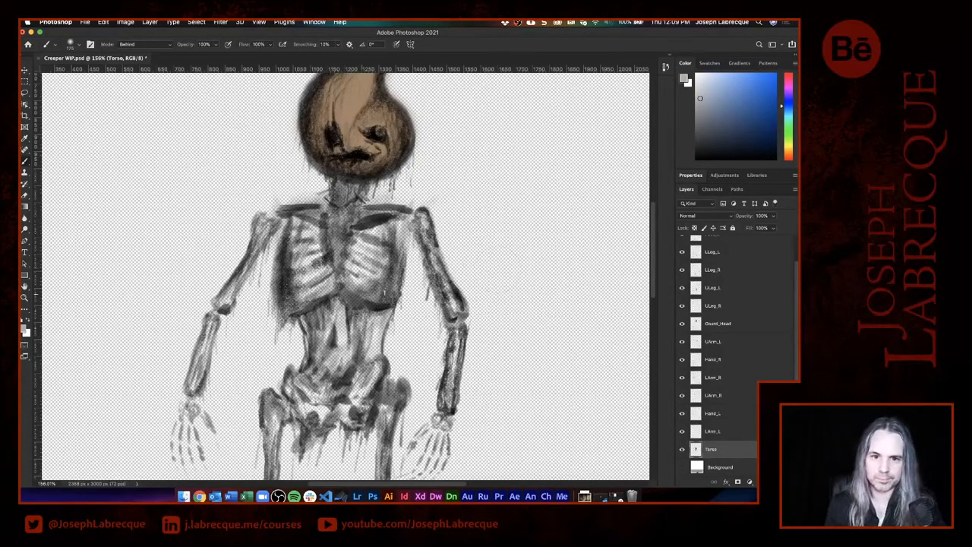
# Paint blue-gray behind the line work of the neck, rib cage, abdomen and pelvis on the Torso layer.
pyautogui.moveTo(367, 281)
pyautogui.mouseDown()
pyautogui.moveTo(362, 263)
pyautogui.moveTo(349, 276)
pyautogui.moveTo(306, 278)
pyautogui.moveTo(315, 216)
pyautogui.moveTo(383, 228)
pyautogui.moveTo(353, 221)
pyautogui.moveTo(334, 255)
pyautogui.moveTo(343, 190)
pyautogui.moveTo(354, 186)
pyautogui.moveTo(344, 204)
pyautogui.moveTo(357, 190)
pyautogui.moveTo(384, 221)
pyautogui.moveTo(396, 256)
pyautogui.moveTo(389, 221)
pyautogui.moveTo(381, 296)
pyautogui.moveTo(403, 222)
pyautogui.mouseUp()
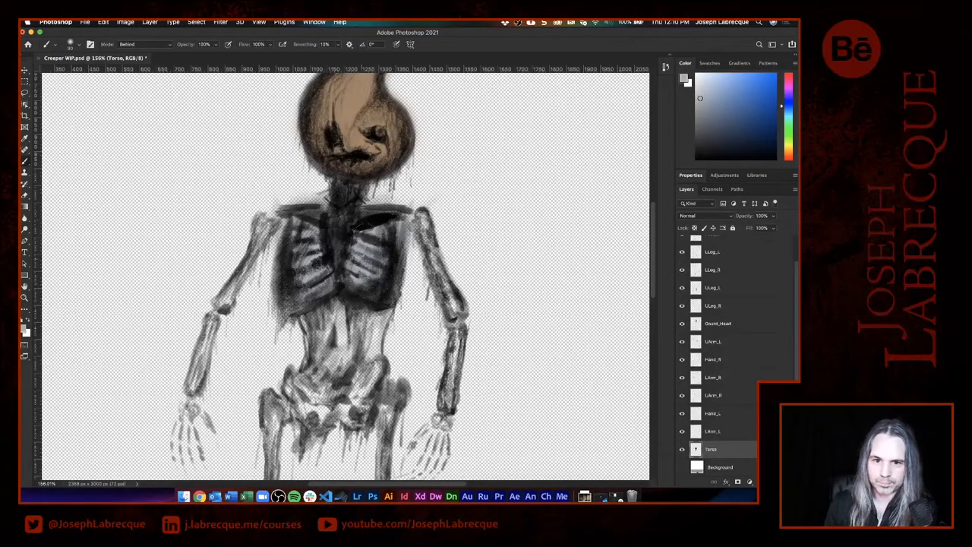
pyautogui.moveTo(292, 228)
pyautogui.mouseDown()
pyautogui.moveTo(277, 266)
pyautogui.moveTo(292, 311)
pyautogui.moveTo(315, 308)
pyautogui.moveTo(289, 304)
pyautogui.moveTo(283, 316)
pyautogui.moveTo(331, 300)
pyautogui.moveTo(318, 321)
pyautogui.moveTo(334, 383)
pyautogui.moveTo(308, 335)
pyautogui.moveTo(305, 361)
pyautogui.mouseUp()
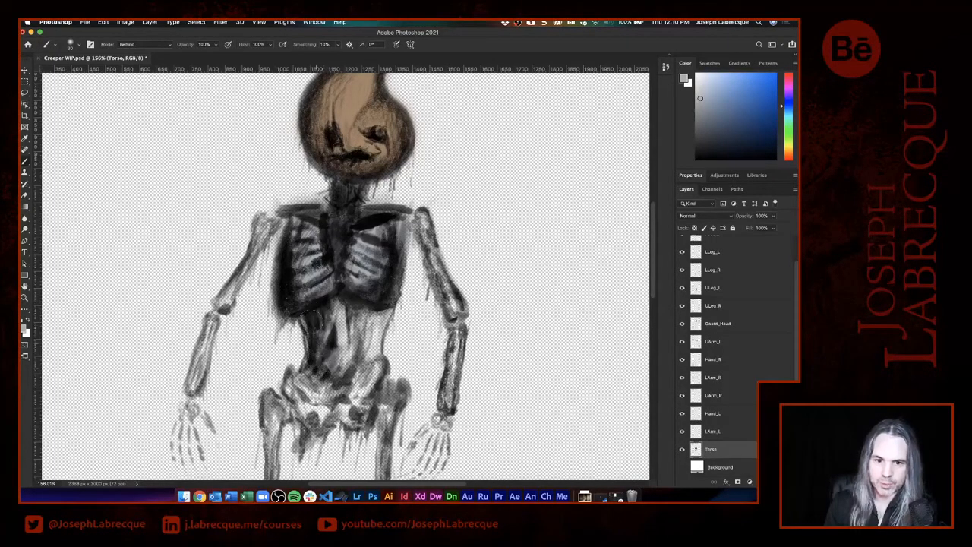
pyautogui.moveTo(313, 313)
pyautogui.mouseDown()
pyautogui.moveTo(338, 368)
pyautogui.moveTo(346, 304)
pyautogui.moveTo(353, 383)
pyautogui.moveTo(360, 326)
pyautogui.moveTo(346, 371)
pyautogui.moveTo(366, 351)
pyautogui.moveTo(369, 363)
pyautogui.moveTo(382, 302)
pyautogui.moveTo(368, 376)
pyautogui.moveTo(292, 391)
pyautogui.moveTo(319, 418)
pyautogui.moveTo(304, 402)
pyautogui.moveTo(363, 416)
pyautogui.moveTo(369, 368)
pyautogui.moveTo(366, 391)
pyautogui.moveTo(310, 380)
pyautogui.moveTo(308, 426)
pyautogui.moveTo(319, 437)
pyautogui.moveTo(338, 426)
pyautogui.moveTo(357, 370)
pyautogui.mouseUp()
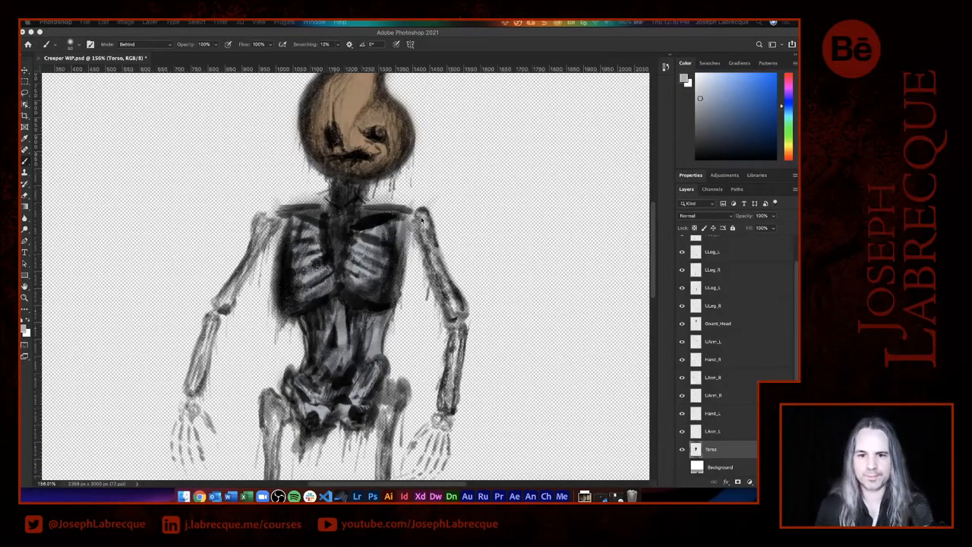
pyautogui.click(530, 46)
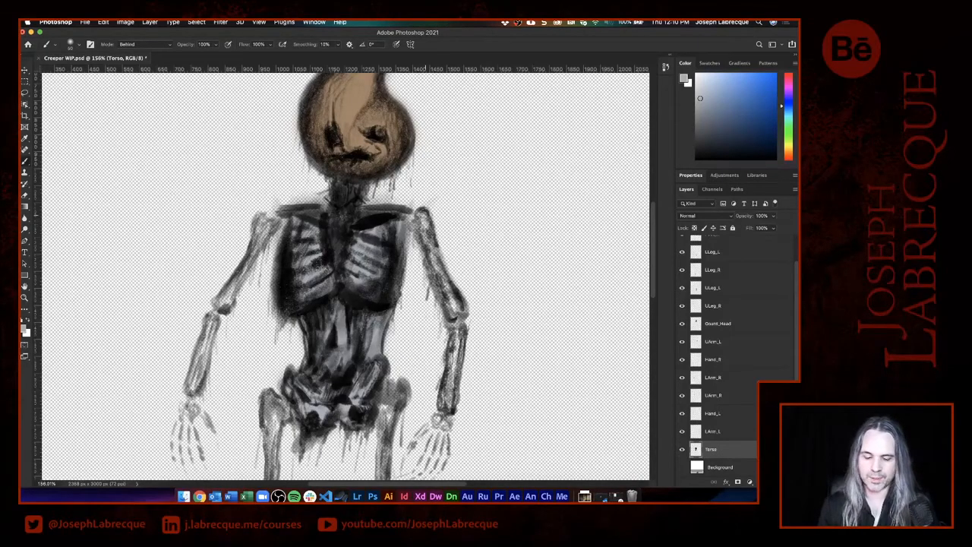
# Verify the UArm_L layer by briefly hiding it, then paint the whole upper arm bone blue-gray behind its line work.
pyautogui.scroll(6, 430, 221)
pyautogui.hscroll(6, 431, 217)
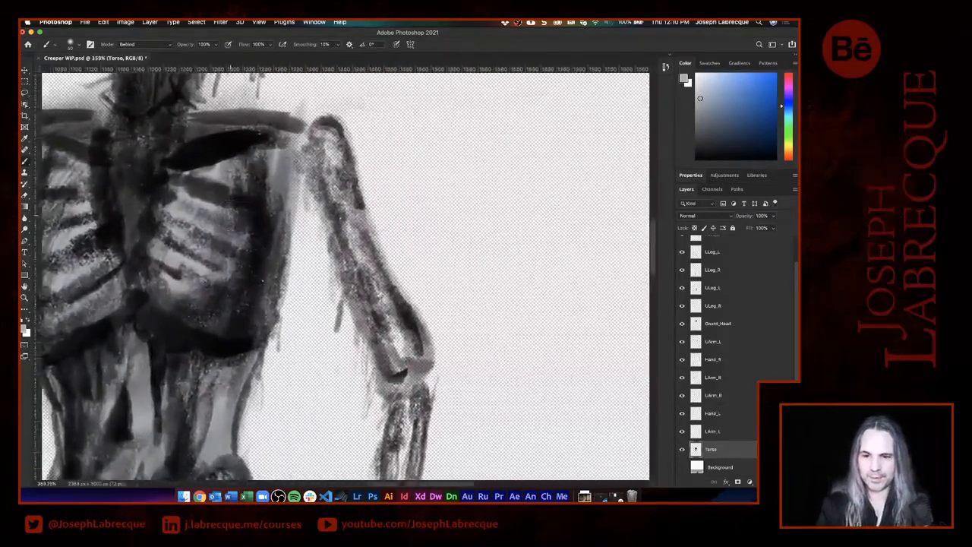
pyautogui.hscroll(-2, 431, 216)
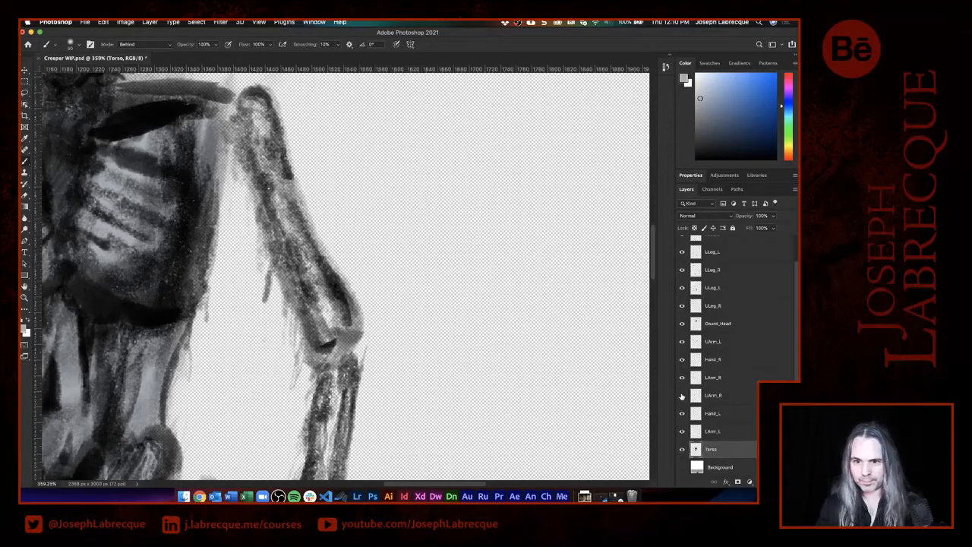
pyautogui.click(682, 343)
pyautogui.click(682, 343)
pyautogui.click(697, 347)
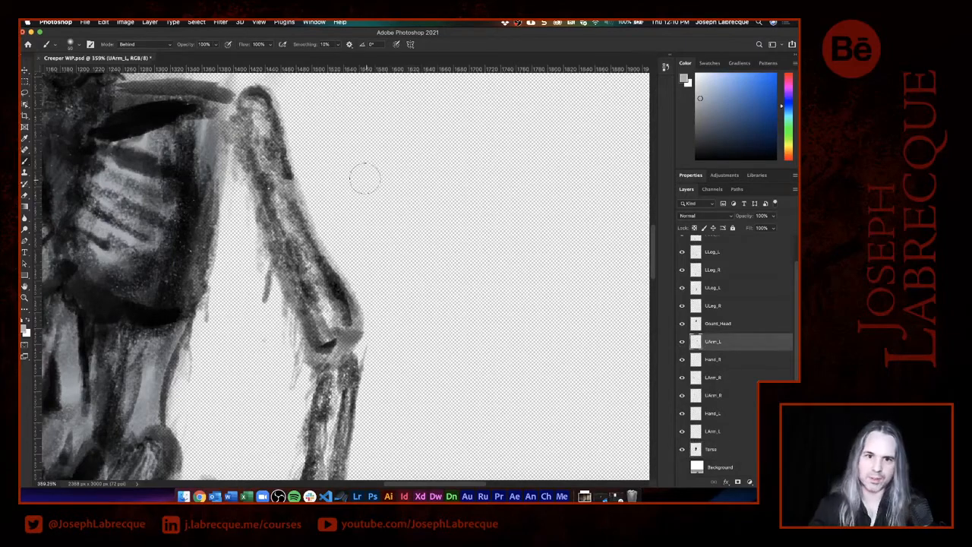
pyautogui.moveTo(258, 135)
pyautogui.mouseDown()
pyautogui.moveTo(256, 103)
pyautogui.moveTo(248, 145)
pyautogui.moveTo(283, 196)
pyautogui.moveTo(344, 331)
pyautogui.moveTo(301, 320)
pyautogui.moveTo(307, 250)
pyautogui.moveTo(257, 99)
pyautogui.moveTo(243, 152)
pyautogui.moveTo(238, 106)
pyautogui.mouseUp()
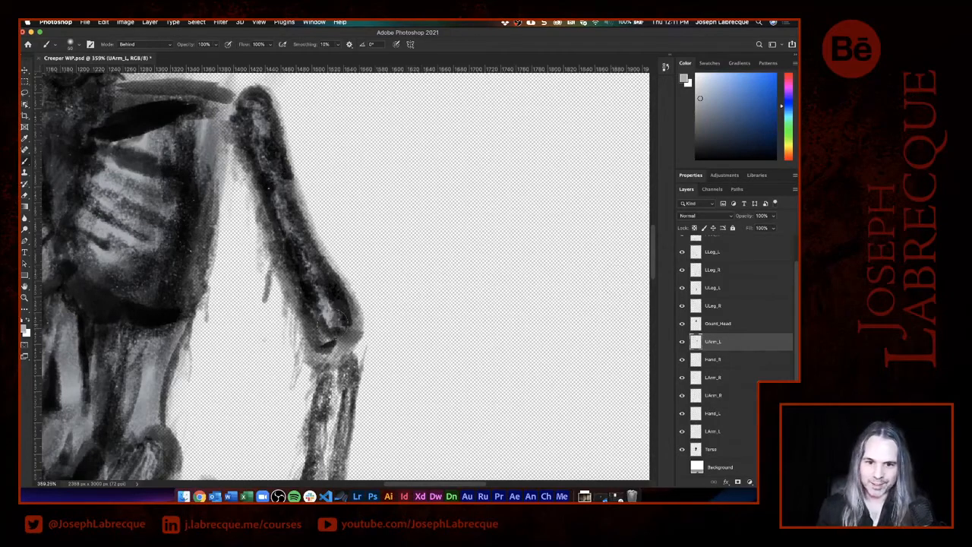
pyautogui.moveTo(341, 318)
pyautogui.mouseDown()
pyautogui.moveTo(328, 338)
pyautogui.moveTo(339, 322)
pyautogui.mouseUp()
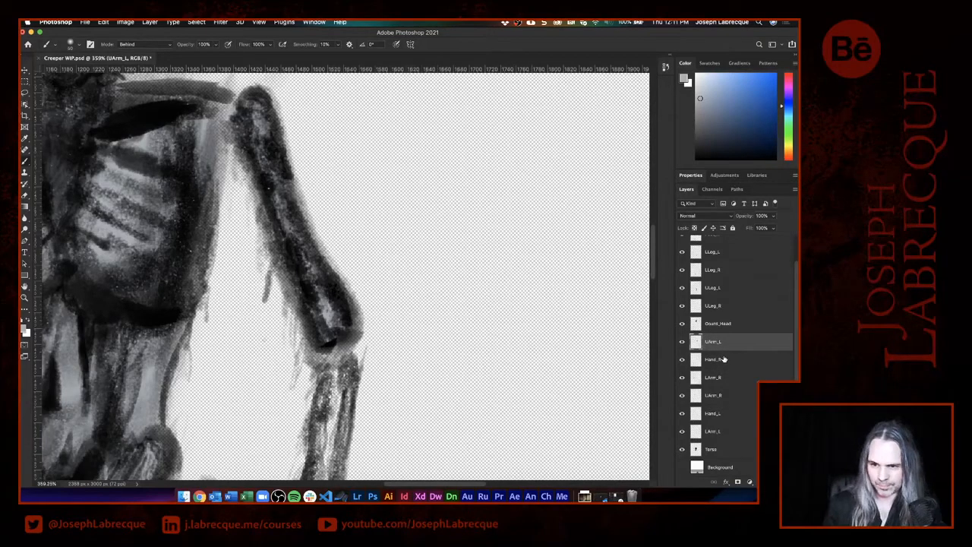
# Select and verify the LArm_L layer, and fill the forearm bones with blue-gray behind the line work.
pyautogui.click(728, 433)
pyautogui.click(682, 431)
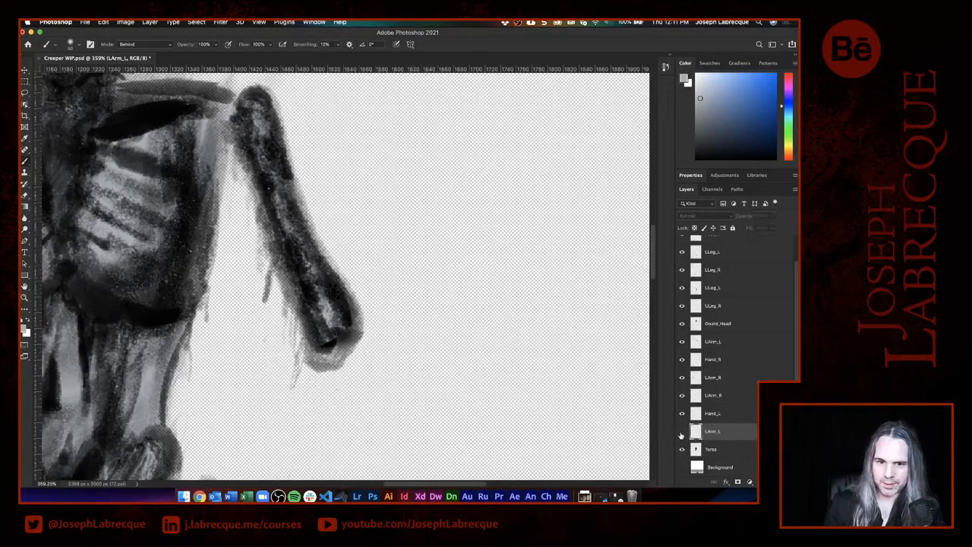
pyautogui.click(683, 431)
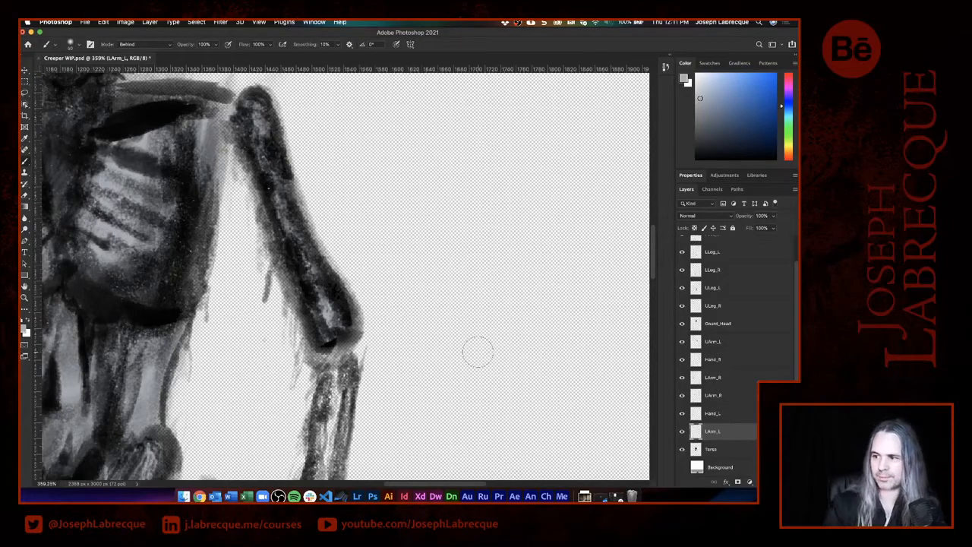
pyautogui.scroll(-10, 477, 351)
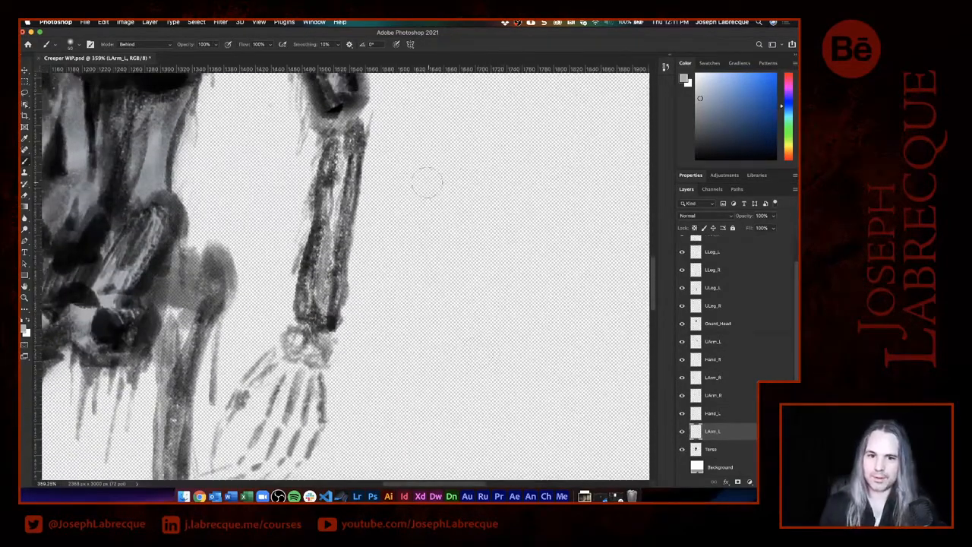
pyautogui.moveTo(317, 304)
pyautogui.mouseDown()
pyautogui.moveTo(313, 275)
pyautogui.moveTo(319, 286)
pyautogui.mouseUp()
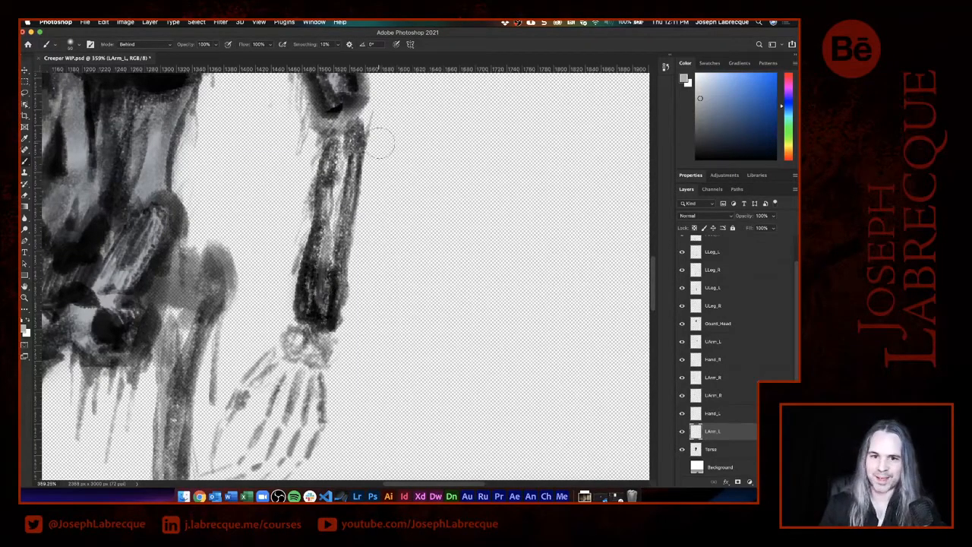
pyautogui.moveTo(347, 141)
pyautogui.mouseDown()
pyautogui.moveTo(327, 259)
pyautogui.moveTo(359, 131)
pyautogui.moveTo(348, 221)
pyautogui.moveTo(357, 129)
pyautogui.moveTo(343, 232)
pyautogui.moveTo(313, 304)
pyautogui.moveTo(325, 262)
pyautogui.mouseUp()
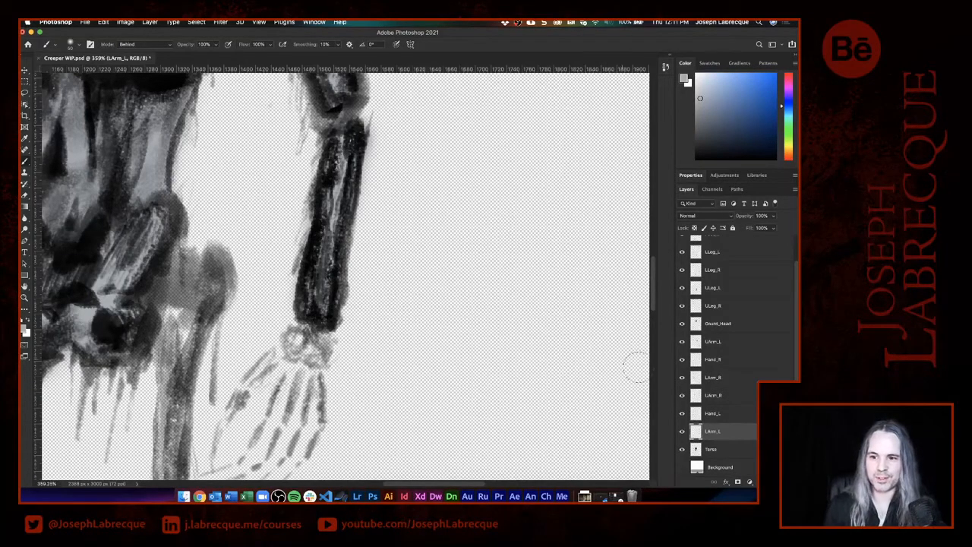
# Select and verify the Hand_L layer, and paint the wrist bones blue-gray behind the line work with a smaller brush.
pyautogui.click(723, 417)
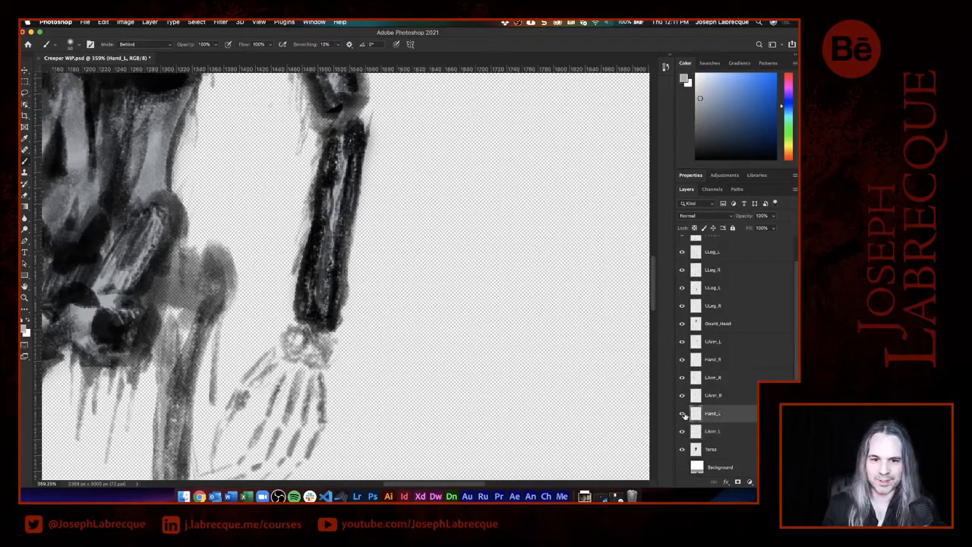
pyautogui.click(682, 416)
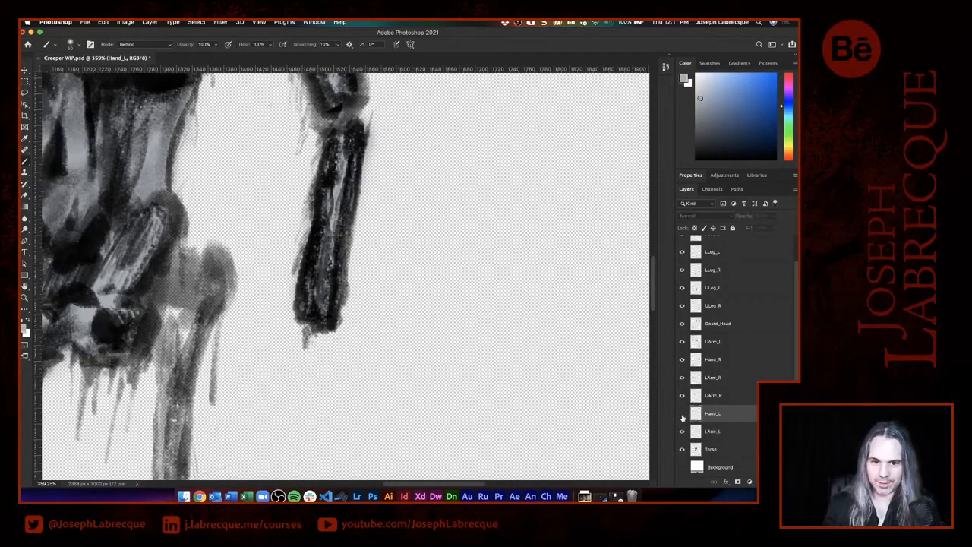
pyautogui.click(682, 416)
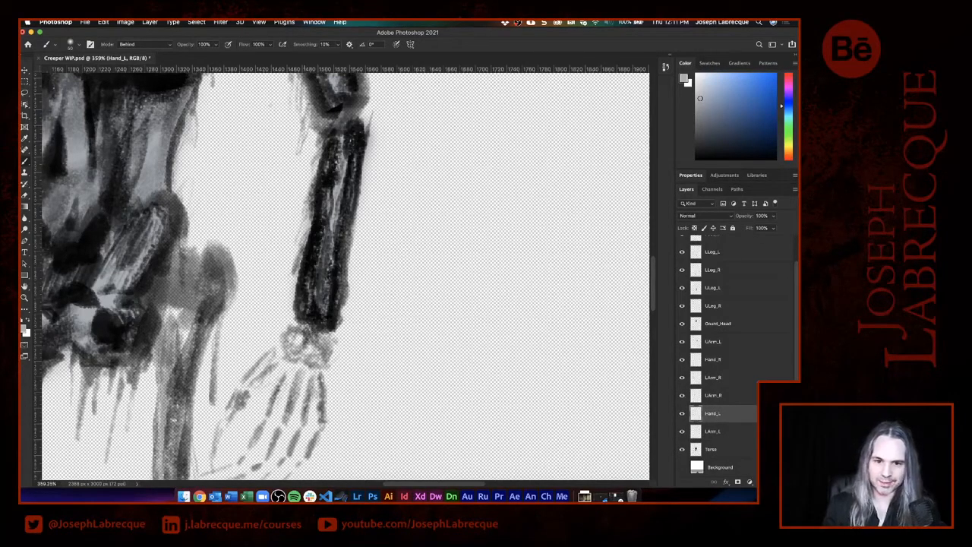
pyautogui.scroll(-5, 305, 344)
pyautogui.hscroll(-2, 304, 343)
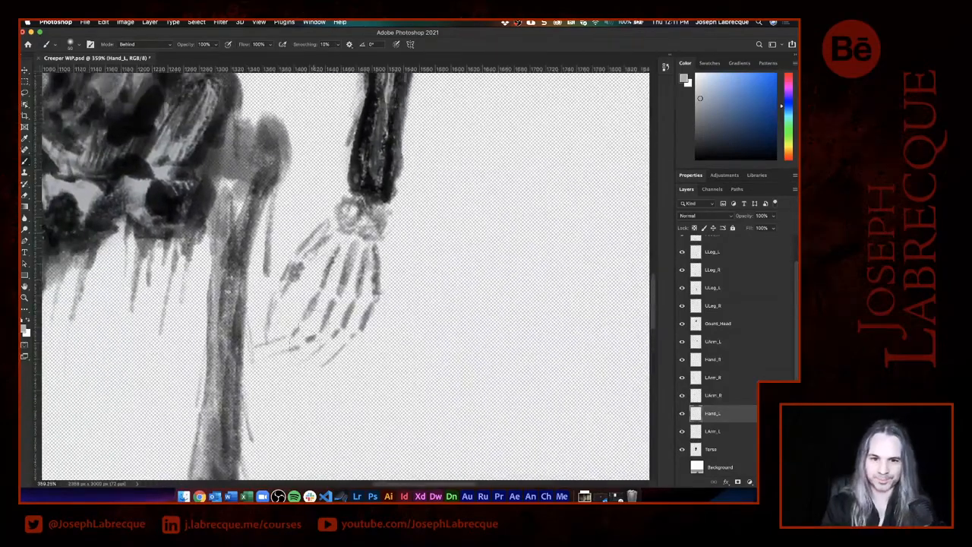
pyautogui.scroll(4, 338, 266)
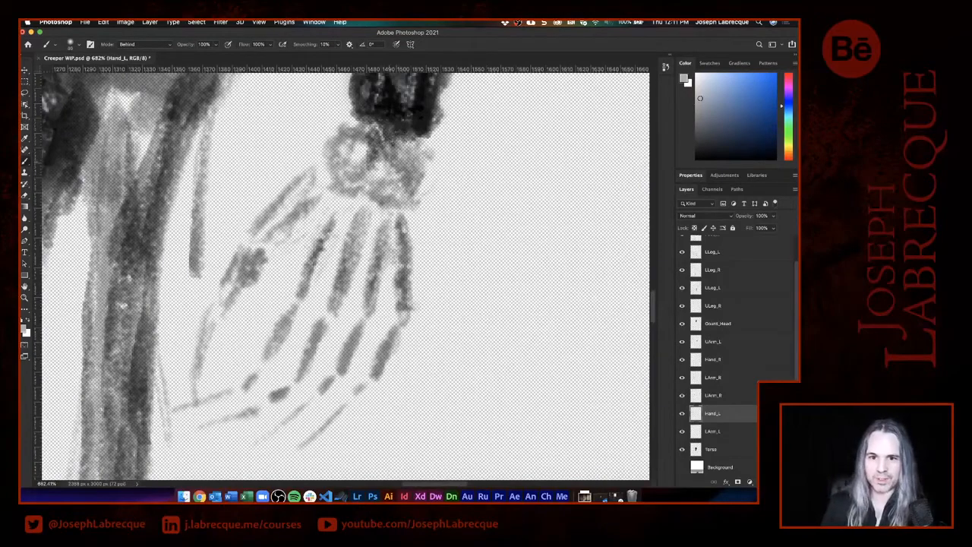
pyautogui.moveTo(354, 171)
pyautogui.mouseDown()
pyautogui.moveTo(357, 146)
pyautogui.moveTo(391, 196)
pyautogui.moveTo(410, 190)
pyautogui.moveTo(404, 151)
pyautogui.moveTo(422, 146)
pyautogui.moveTo(379, 152)
pyautogui.mouseUp()
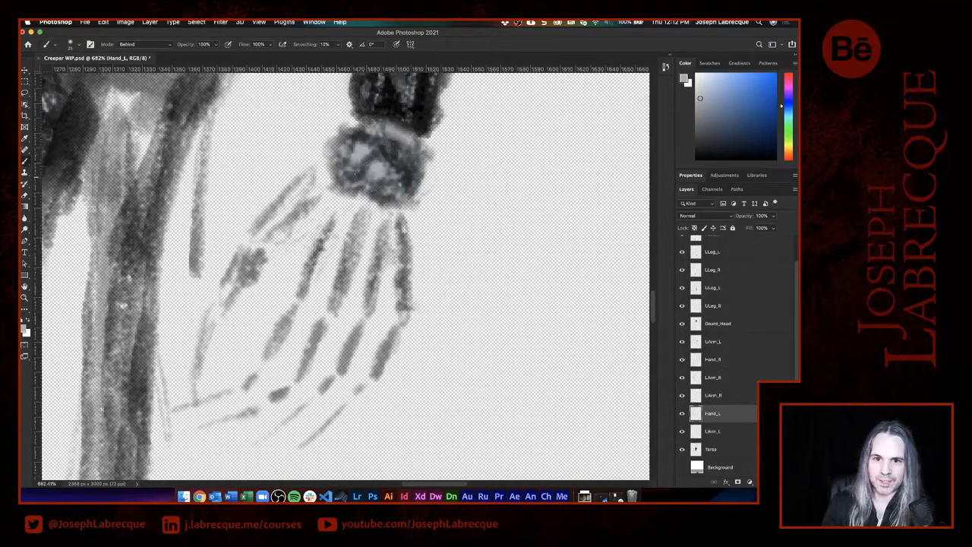
# Paint blue-gray behind the thumb, finger bones and palm on the Hand_L layer using a fine brush.
pyautogui.moveTo(280, 196)
pyautogui.mouseDown()
pyautogui.moveTo(307, 184)
pyautogui.moveTo(242, 262)
pyautogui.moveTo(198, 348)
pyautogui.moveTo(197, 372)
pyautogui.mouseUp()
pyautogui.moveTo(328, 199)
pyautogui.mouseDown()
pyautogui.moveTo(314, 184)
pyautogui.moveTo(301, 205)
pyautogui.moveTo(315, 172)
pyautogui.moveTo(327, 181)
pyautogui.moveTo(331, 215)
pyautogui.moveTo(316, 247)
pyautogui.mouseUp()
pyautogui.moveTo(355, 196)
pyautogui.mouseDown()
pyautogui.moveTo(343, 222)
pyautogui.moveTo(328, 176)
pyautogui.moveTo(366, 212)
pyautogui.moveTo(375, 204)
pyautogui.moveTo(395, 219)
pyautogui.mouseUp()
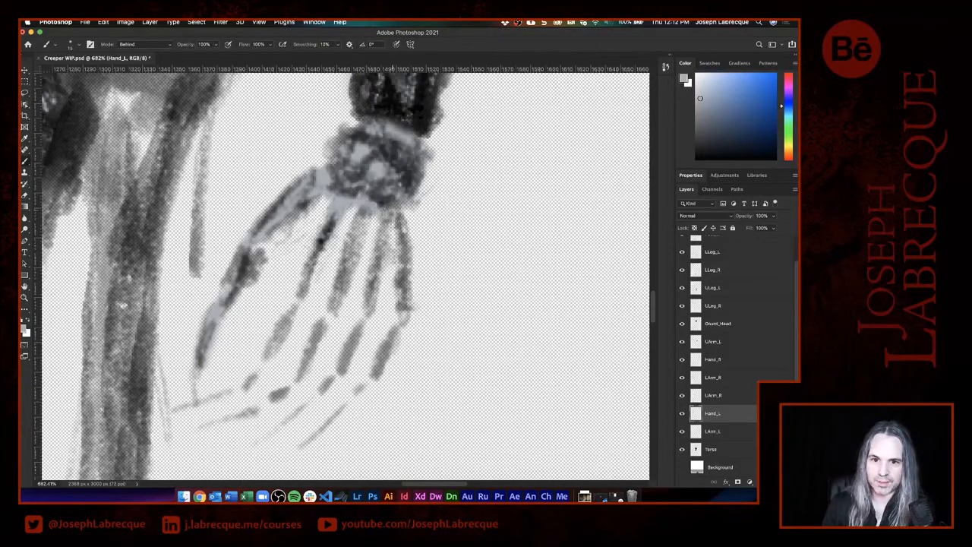
pyautogui.moveTo(324, 245)
pyautogui.mouseDown()
pyautogui.moveTo(299, 293)
pyautogui.moveTo(305, 278)
pyautogui.mouseUp()
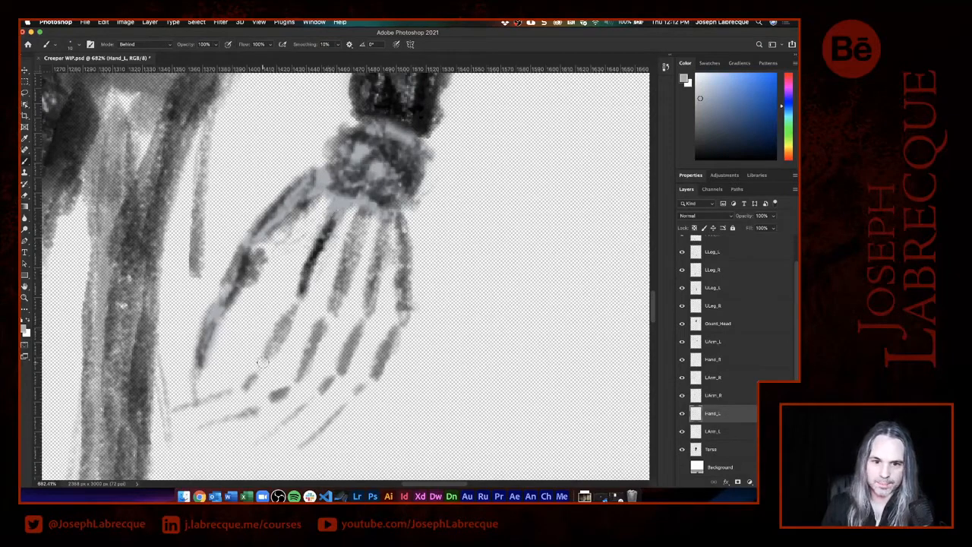
pyautogui.moveTo(261, 363)
pyautogui.mouseDown()
pyautogui.moveTo(298, 304)
pyautogui.moveTo(263, 360)
pyautogui.mouseUp()
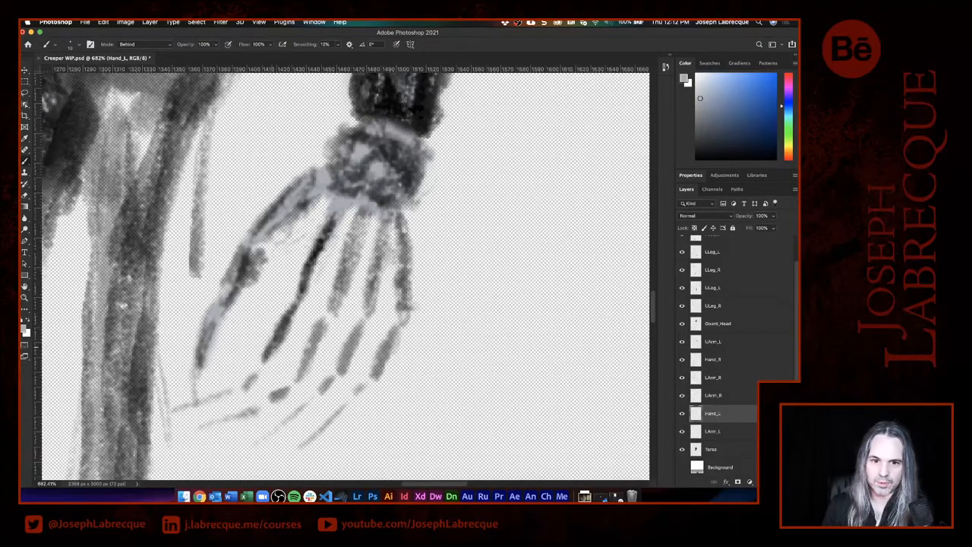
pyautogui.moveTo(343, 289); pyautogui.dragTo(362, 230)
pyautogui.moveTo(362, 229)
pyautogui.mouseDown()
pyautogui.moveTo(331, 307)
pyautogui.moveTo(370, 222)
pyautogui.mouseUp()
pyautogui.moveTo(293, 368)
pyautogui.mouseDown()
pyautogui.moveTo(326, 316)
pyautogui.moveTo(324, 345)
pyautogui.moveTo(308, 364)
pyautogui.mouseUp()
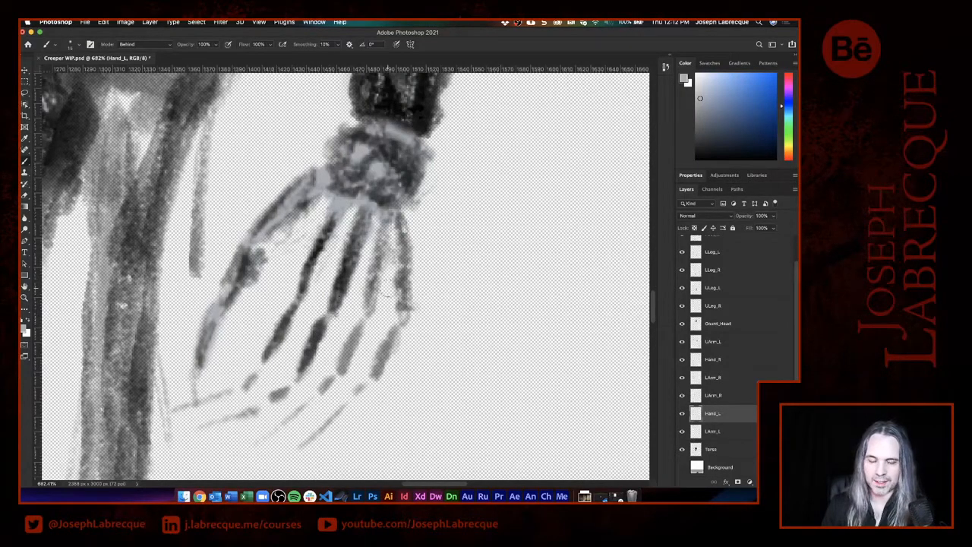
pyautogui.moveTo(362, 322)
pyautogui.mouseDown()
pyautogui.moveTo(344, 369)
pyautogui.moveTo(359, 324)
pyautogui.moveTo(386, 351)
pyautogui.moveTo(397, 326)
pyautogui.mouseUp()
pyautogui.moveTo(389, 236)
pyautogui.mouseDown()
pyautogui.moveTo(375, 298)
pyautogui.moveTo(379, 216)
pyautogui.moveTo(410, 300)
pyautogui.moveTo(400, 296)
pyautogui.moveTo(396, 218)
pyautogui.moveTo(345, 230)
pyautogui.moveTo(352, 212)
pyautogui.moveTo(304, 209)
pyautogui.moveTo(259, 246)
pyautogui.moveTo(323, 211)
pyautogui.moveTo(295, 300)
pyautogui.moveTo(334, 235)
pyautogui.moveTo(361, 258)
pyautogui.moveTo(360, 245)
pyautogui.moveTo(372, 273)
pyautogui.mouseUp()
pyautogui.moveTo(355, 215); pyautogui.dragTo(316, 199)
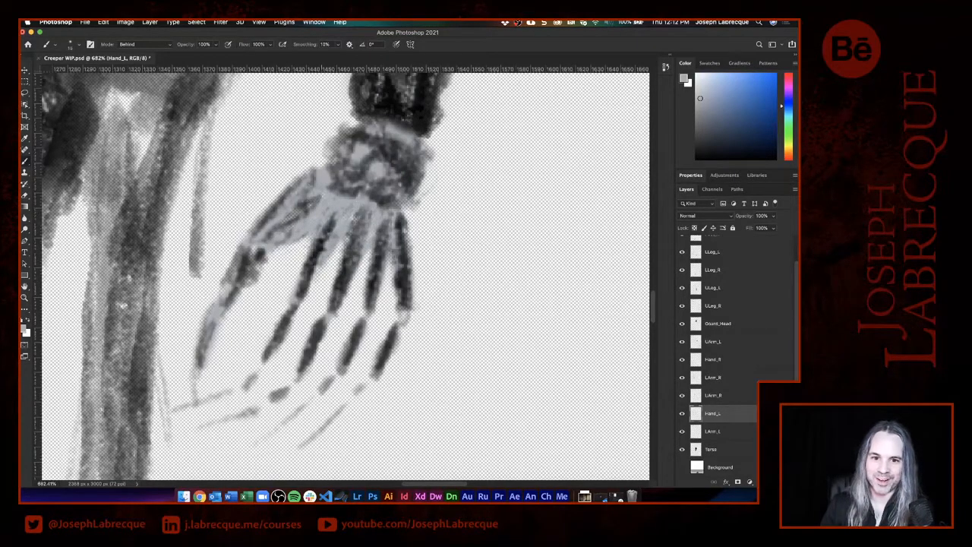
pyautogui.moveTo(382, 231); pyautogui.dragTo(395, 282)
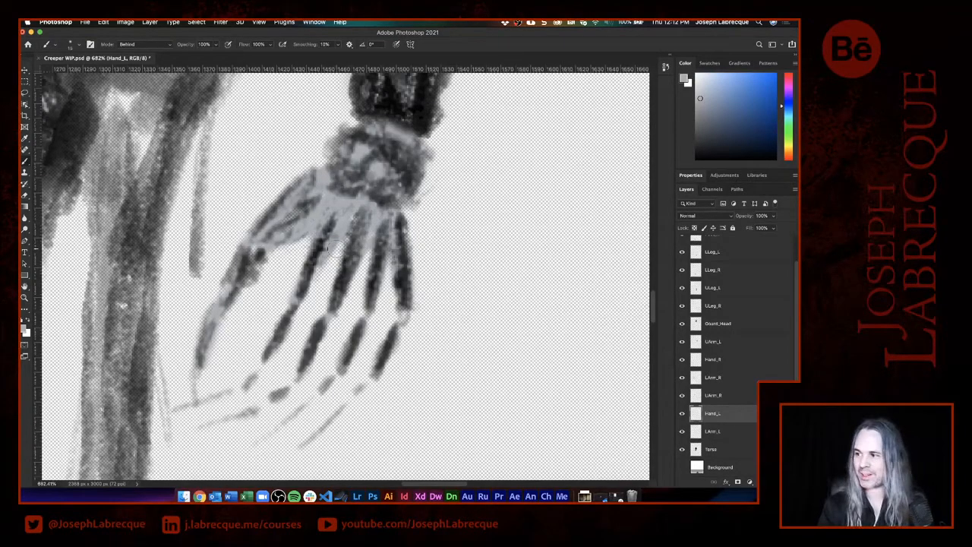
# Select the Hand_R layer and paint blue-gray behind the line work of its wrist bones and thumb.
pyautogui.scroll(-3, 332, 249)
pyautogui.hscroll(-10, 333, 249)
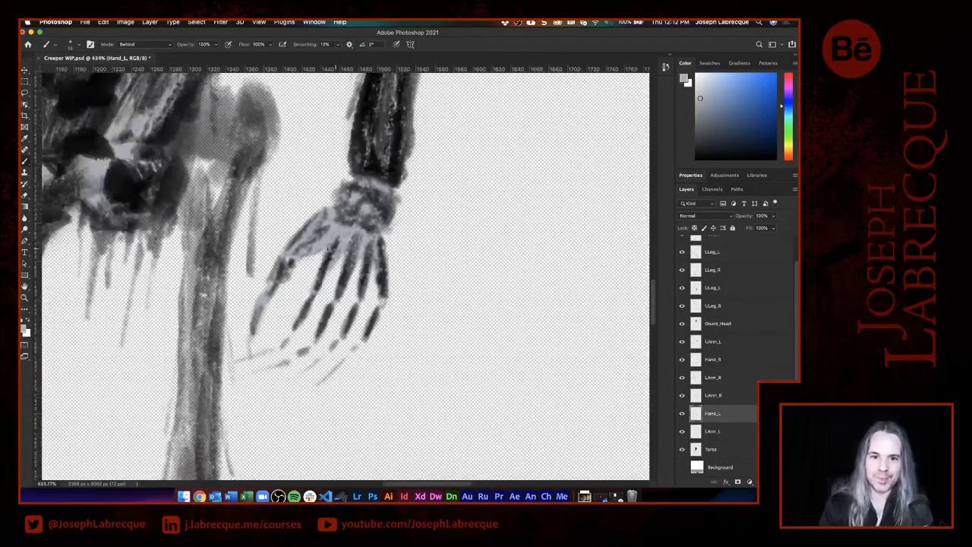
pyautogui.hscroll(10, 335, 249)
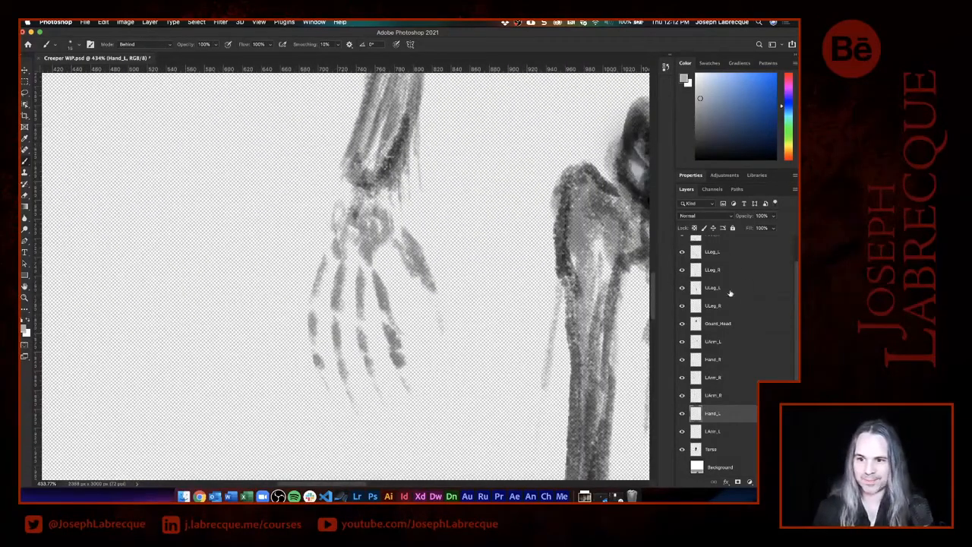
pyautogui.scroll(2, 796, 297)
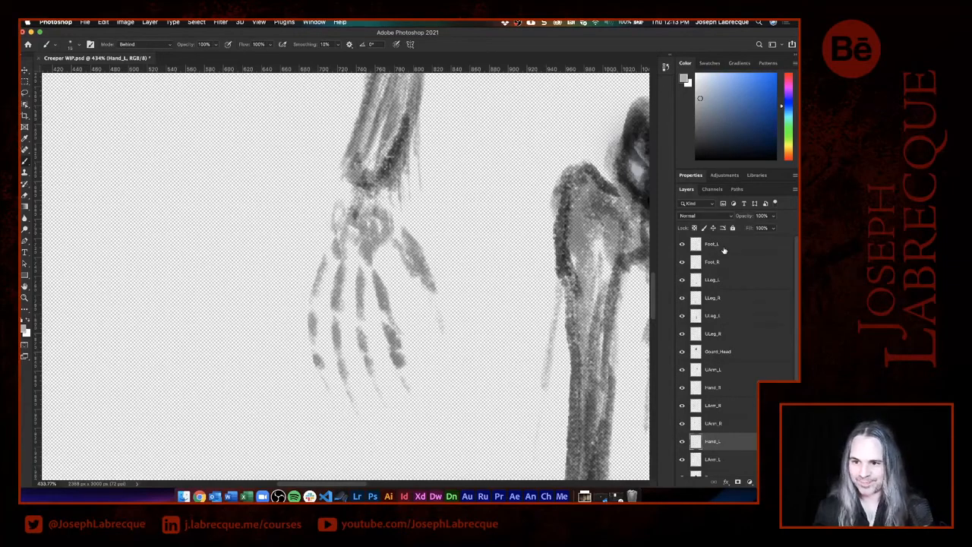
pyautogui.scroll(-2, 795, 304)
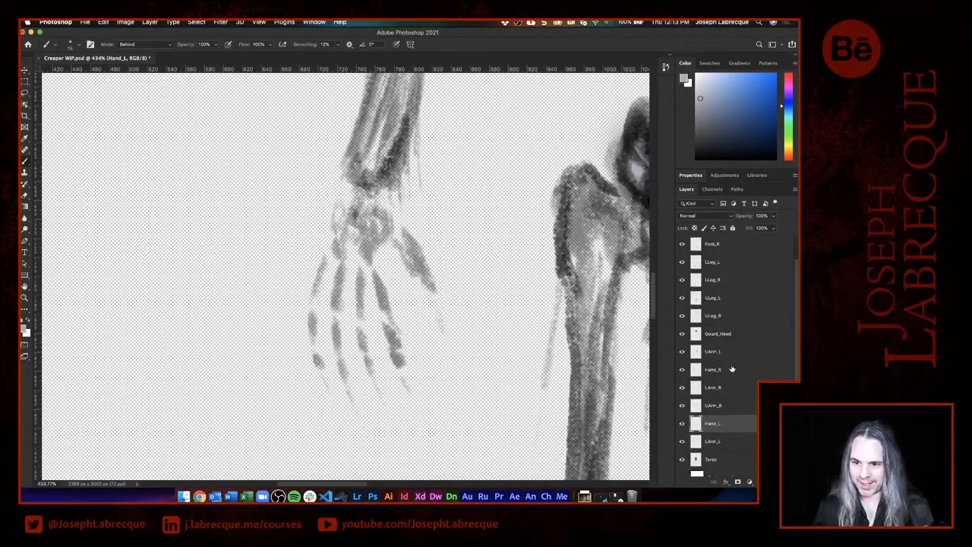
pyautogui.click(702, 366)
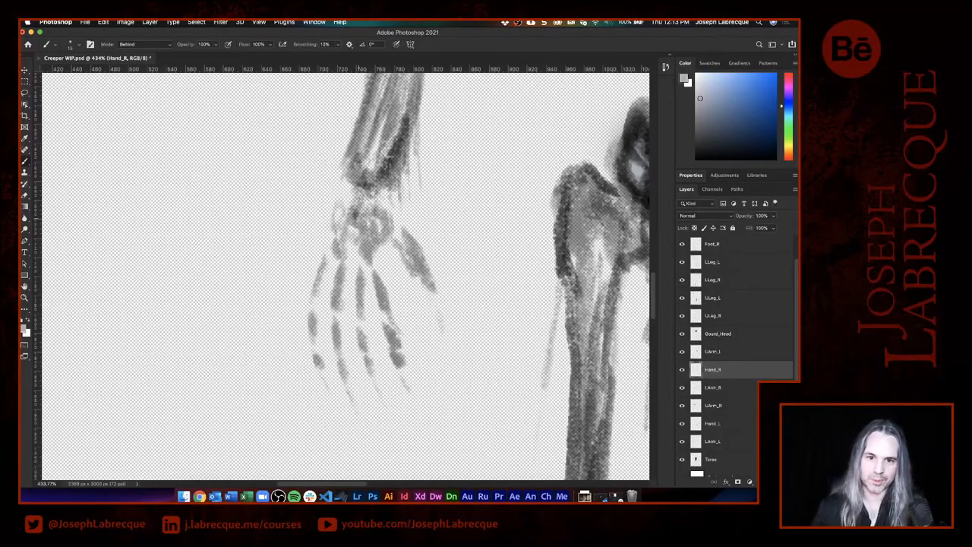
pyautogui.scroll(5, 358, 215)
pyautogui.scroll(-1, 358, 215)
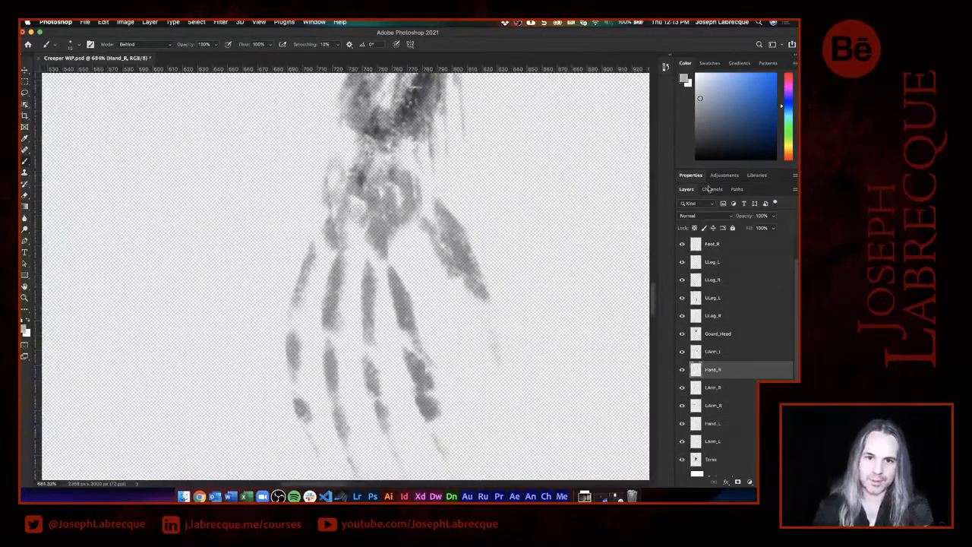
pyautogui.moveTo(336, 209)
pyautogui.mouseDown()
pyautogui.moveTo(331, 228)
pyautogui.moveTo(340, 185)
pyautogui.moveTo(325, 237)
pyautogui.moveTo(355, 221)
pyautogui.moveTo(372, 237)
pyautogui.moveTo(362, 182)
pyautogui.moveTo(344, 163)
pyautogui.moveTo(358, 146)
pyautogui.moveTo(378, 169)
pyautogui.moveTo(391, 228)
pyautogui.moveTo(416, 183)
pyautogui.moveTo(395, 156)
pyautogui.moveTo(414, 156)
pyautogui.moveTo(392, 175)
pyautogui.moveTo(433, 216)
pyautogui.moveTo(478, 285)
pyautogui.moveTo(421, 216)
pyautogui.moveTo(486, 300)
pyautogui.moveTo(437, 245)
pyautogui.mouseUp()
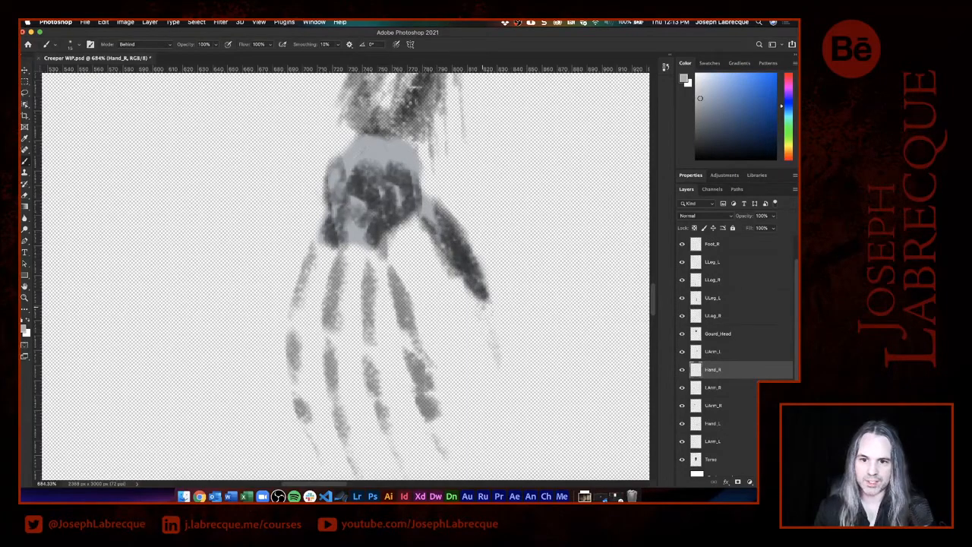
pyautogui.moveTo(483, 304)
pyautogui.mouseDown()
pyautogui.moveTo(495, 355)
pyautogui.moveTo(427, 239)
pyautogui.mouseUp()
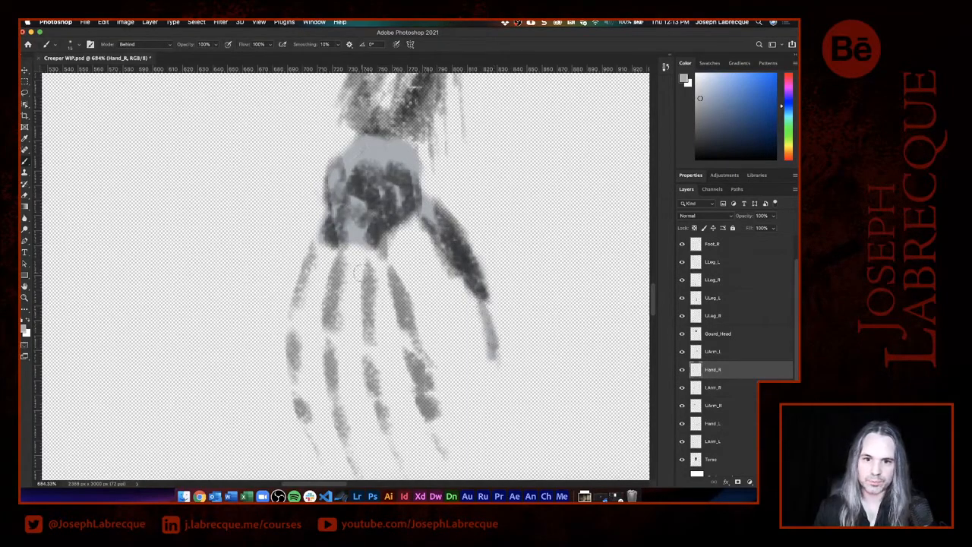
pyautogui.moveTo(346, 244)
pyautogui.mouseDown()
pyautogui.moveTo(379, 263)
pyautogui.moveTo(410, 222)
pyautogui.mouseUp()
# Paint blue-gray behind the four fingers and palm bones on the Hand_R layer.
pyautogui.scroll(-5, 388, 195)
pyautogui.hscroll(5, 387, 195)
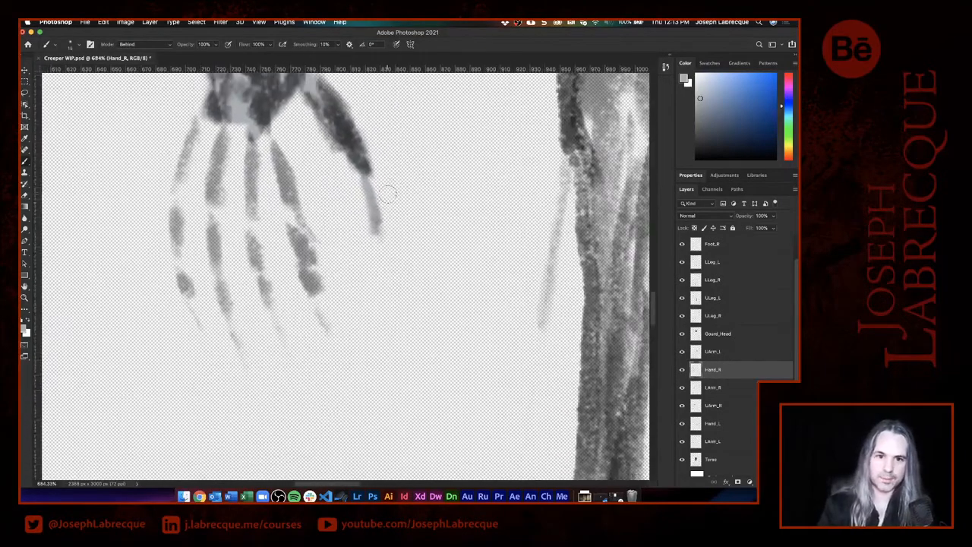
pyautogui.moveTo(205, 135)
pyautogui.mouseDown()
pyautogui.moveTo(182, 187)
pyautogui.moveTo(192, 136)
pyautogui.mouseUp()
pyautogui.moveTo(190, 178); pyautogui.dragTo(187, 189)
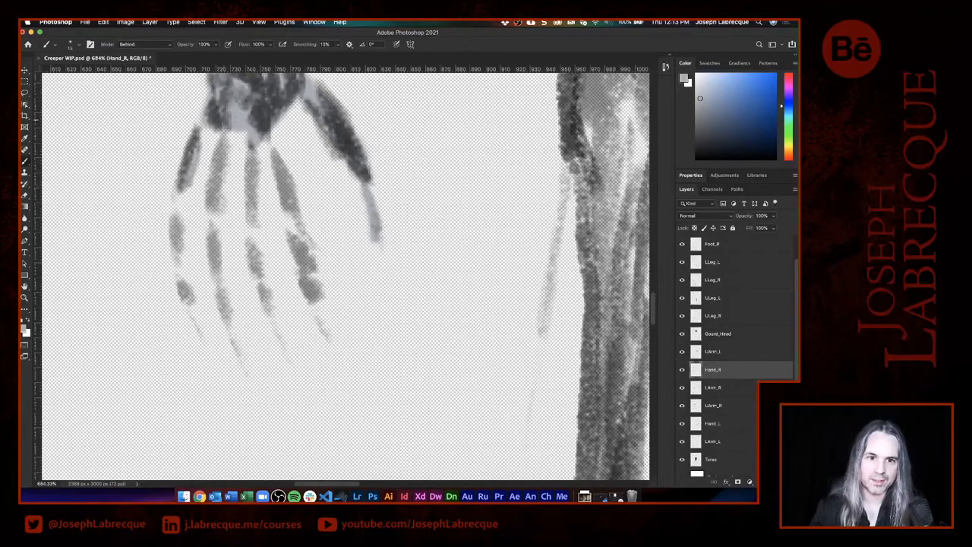
pyautogui.moveTo(222, 150)
pyautogui.mouseDown()
pyautogui.moveTo(212, 218)
pyautogui.moveTo(223, 228)
pyautogui.moveTo(212, 129)
pyautogui.moveTo(219, 134)
pyautogui.moveTo(197, 123)
pyautogui.moveTo(238, 126)
pyautogui.moveTo(258, 187)
pyautogui.moveTo(247, 232)
pyautogui.moveTo(246, 132)
pyautogui.moveTo(278, 179)
pyautogui.moveTo(263, 122)
pyautogui.moveTo(275, 112)
pyautogui.moveTo(277, 204)
pyautogui.moveTo(282, 178)
pyautogui.moveTo(306, 259)
pyautogui.mouseUp()
pyautogui.moveTo(310, 296); pyautogui.dragTo(306, 267)
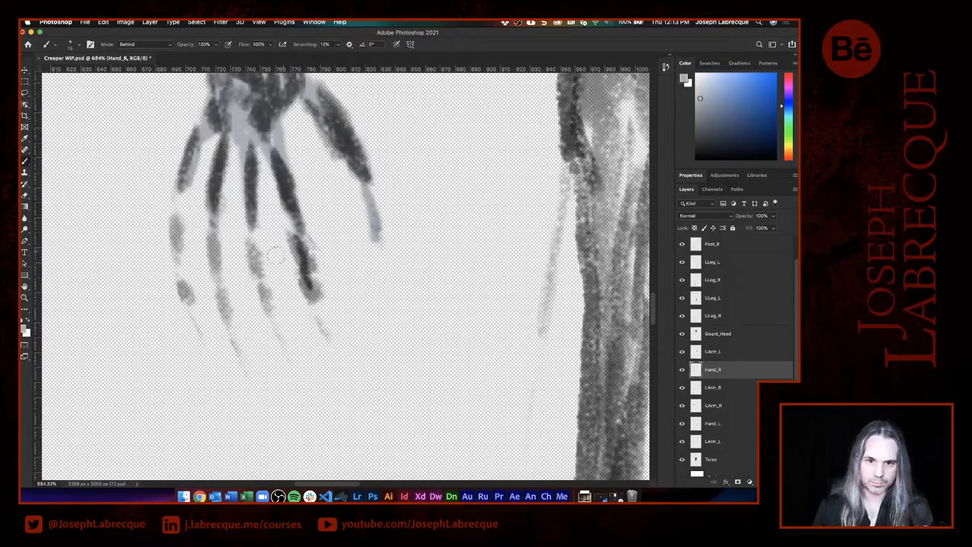
pyautogui.moveTo(253, 239)
pyautogui.mouseDown()
pyautogui.moveTo(269, 310)
pyautogui.moveTo(255, 237)
pyautogui.moveTo(221, 266)
pyautogui.moveTo(228, 331)
pyautogui.moveTo(216, 266)
pyautogui.mouseUp()
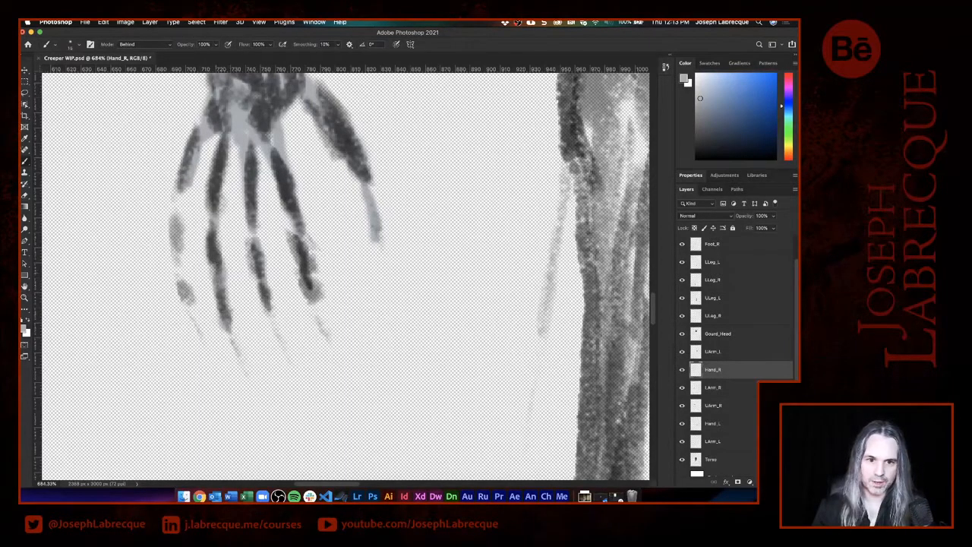
pyautogui.moveTo(178, 228)
pyautogui.mouseDown()
pyautogui.moveTo(179, 264)
pyautogui.moveTo(182, 190)
pyautogui.moveTo(175, 233)
pyautogui.moveTo(189, 295)
pyautogui.moveTo(188, 190)
pyautogui.moveTo(185, 212)
pyautogui.mouseUp()
pyautogui.moveTo(204, 138); pyautogui.dragTo(212, 157)
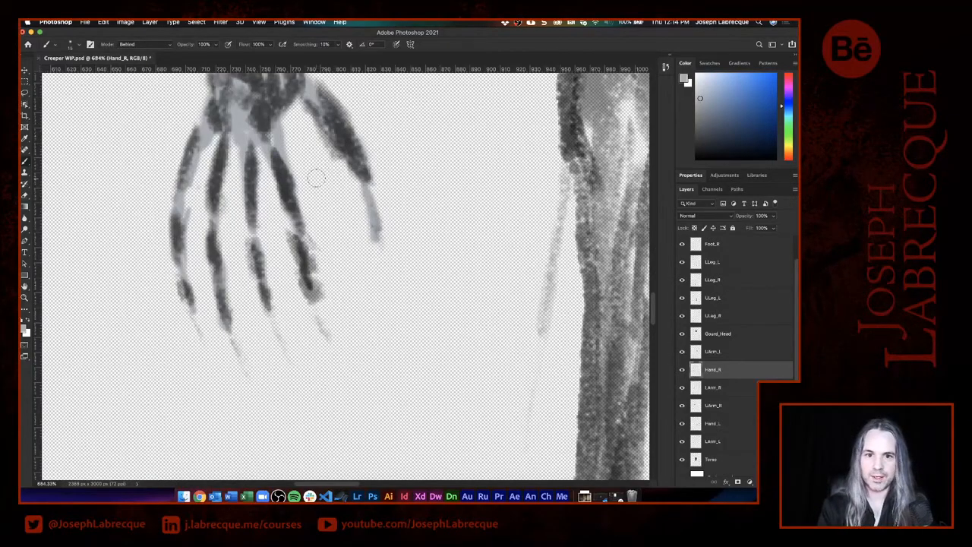
# Identify the forearm above the painted Hand_R by briefly hiding candidate arm layers, and select the LArm_R layer.
pyautogui.scroll(-3, 314, 182)
pyautogui.scroll(-3, 317, 183)
pyautogui.scroll(6, 317, 182)
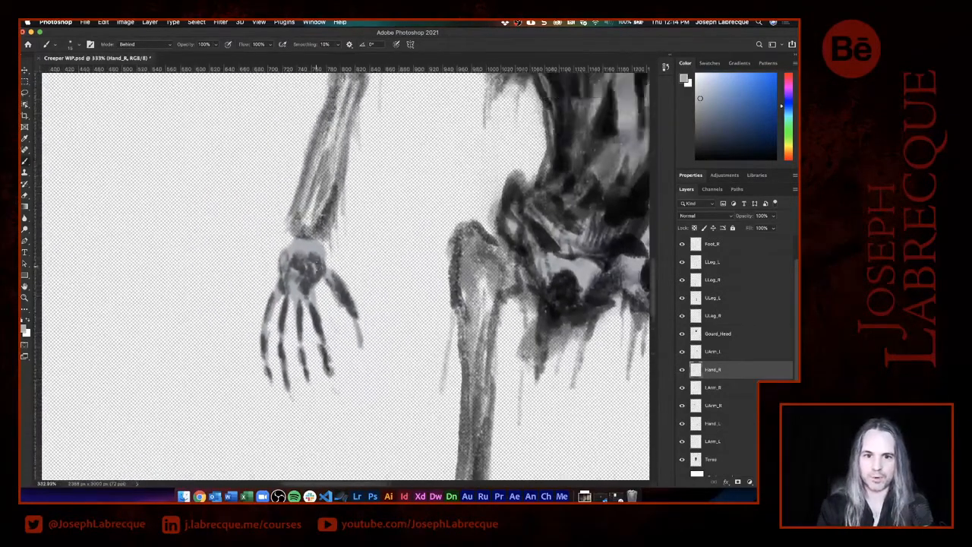
pyautogui.scroll(-1, 316, 183)
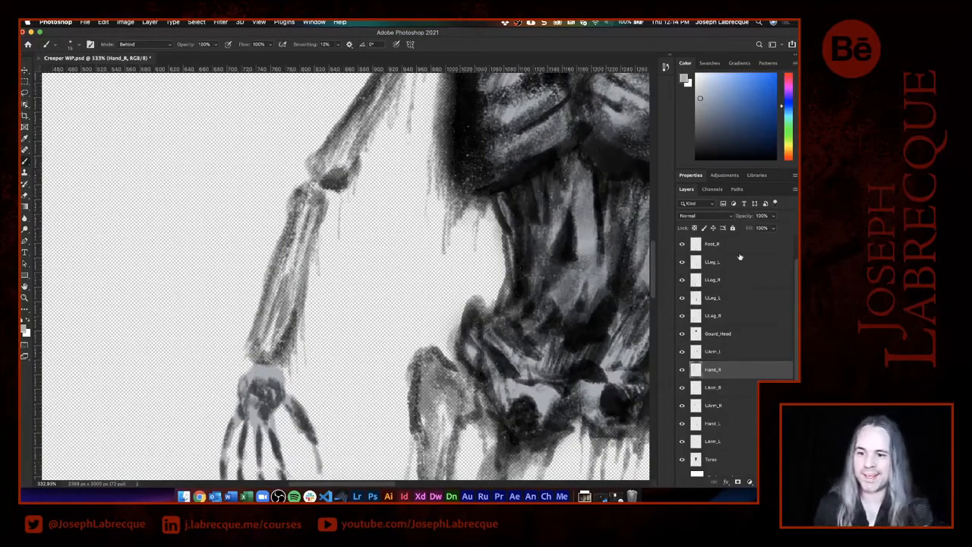
pyautogui.click(736, 353)
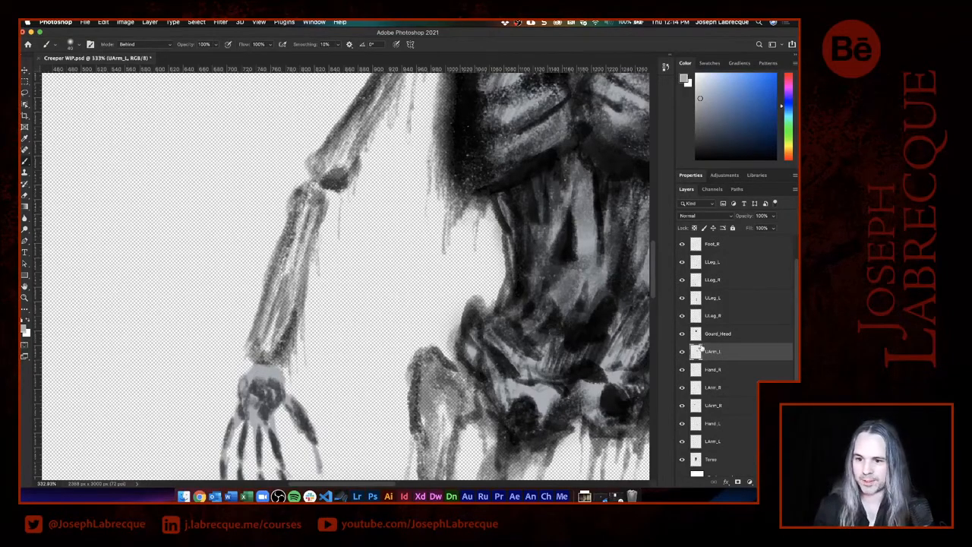
pyautogui.click(682, 352)
pyautogui.click(682, 352)
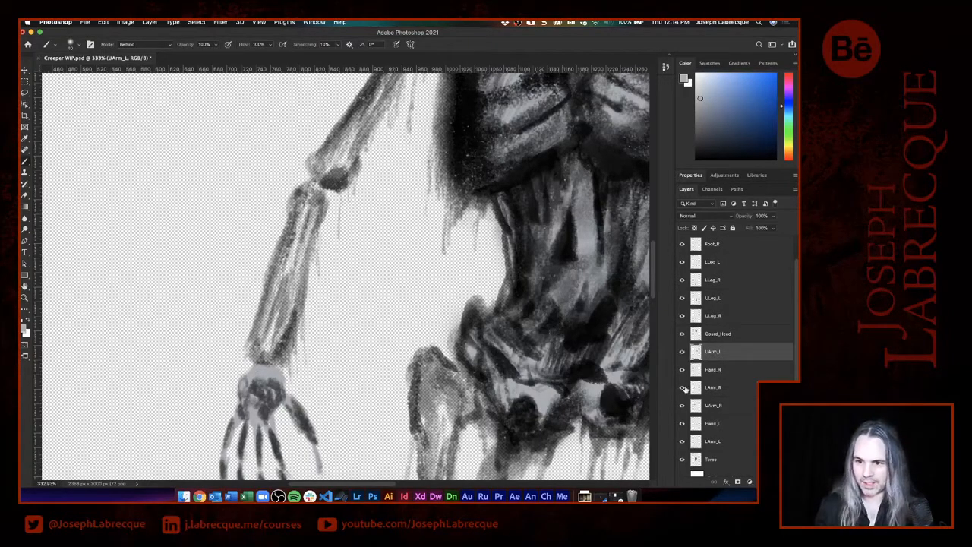
pyautogui.click(682, 388)
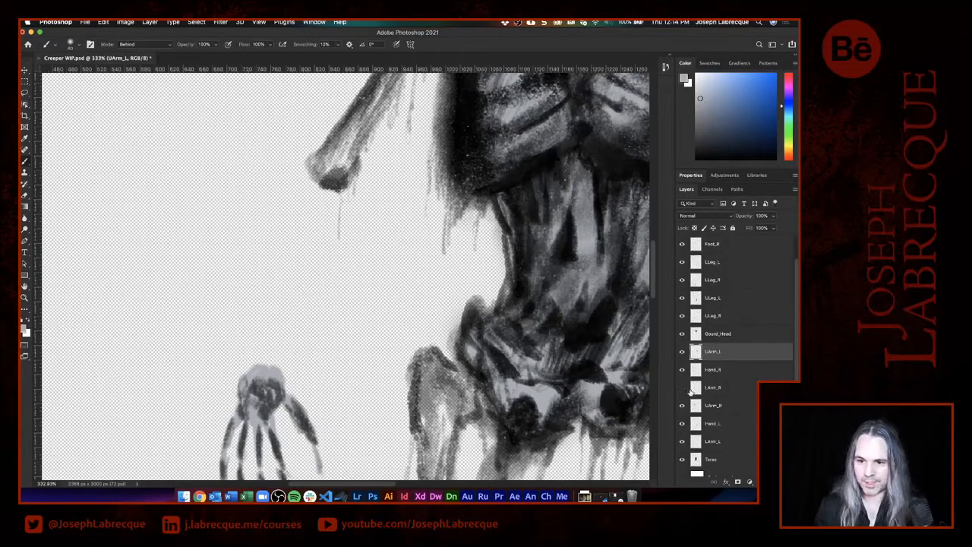
pyautogui.click(682, 388)
pyautogui.click(696, 389)
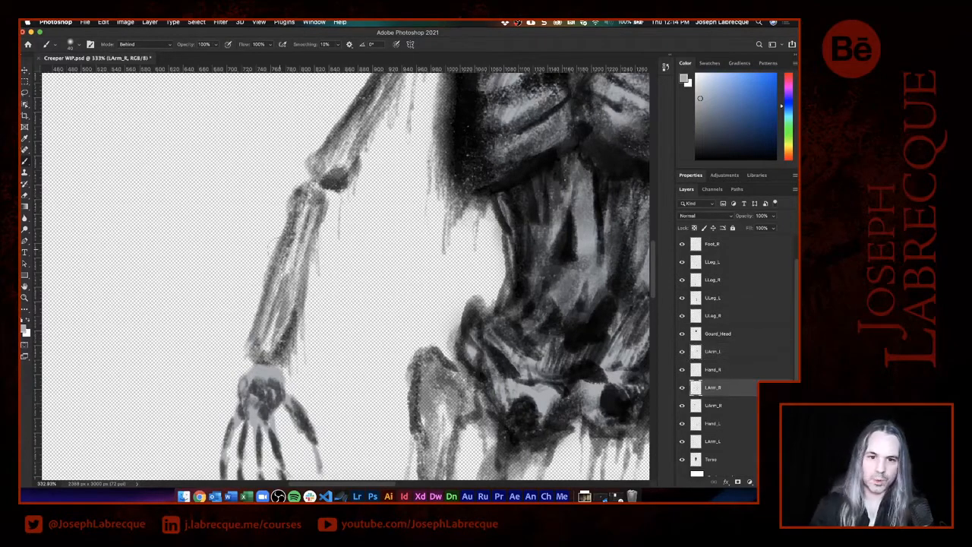
# Paint the whole forearm on the LArm_R layer blue-gray behind its line work, from elbow to wrist.
pyautogui.moveTo(289, 236)
pyautogui.mouseDown()
pyautogui.moveTo(308, 198)
pyautogui.moveTo(319, 220)
pyautogui.moveTo(311, 190)
pyautogui.moveTo(287, 209)
pyautogui.moveTo(319, 191)
pyautogui.mouseUp()
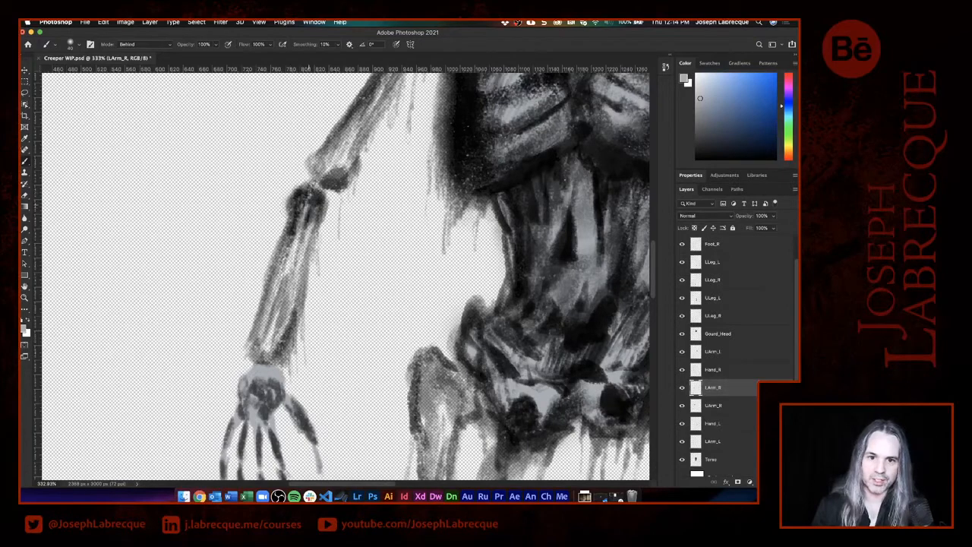
pyautogui.moveTo(299, 224)
pyautogui.mouseDown()
pyautogui.moveTo(266, 346)
pyautogui.moveTo(254, 349)
pyautogui.moveTo(274, 355)
pyautogui.moveTo(290, 260)
pyautogui.moveTo(307, 227)
pyautogui.moveTo(295, 331)
pyautogui.mouseUp()
pyautogui.moveTo(282, 239); pyautogui.dragTo(277, 279)
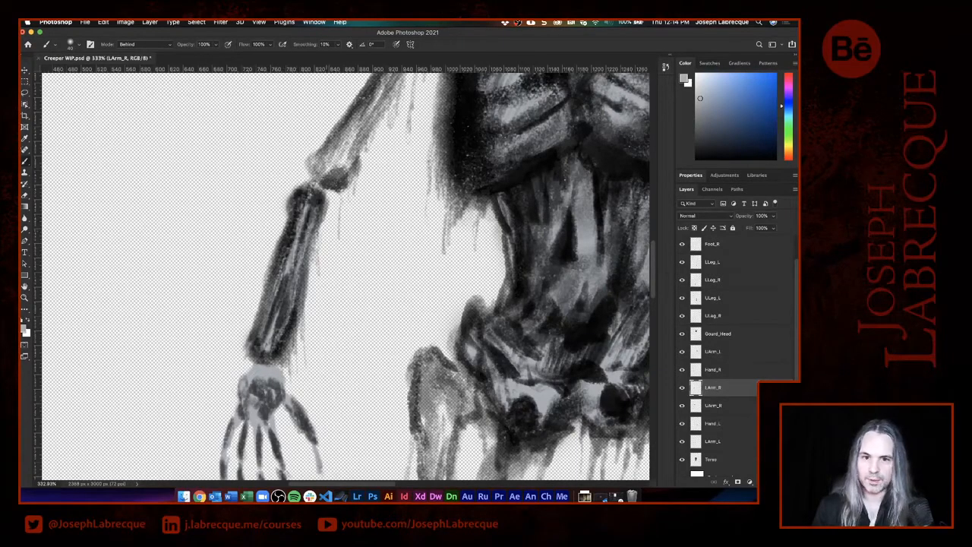
pyautogui.moveTo(307, 190); pyautogui.dragTo(309, 184)
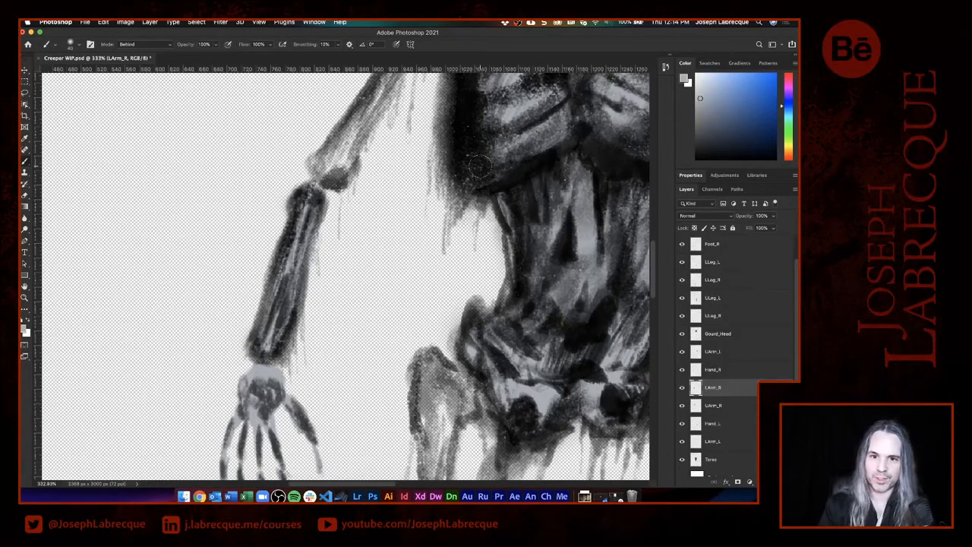
# Select the UArm_R layer, verify it by briefly hiding it, and fill the upper arm bone with blue-gray behind the line work.
pyautogui.scroll(5, 480, 165)
pyautogui.hscroll(2, 480, 165)
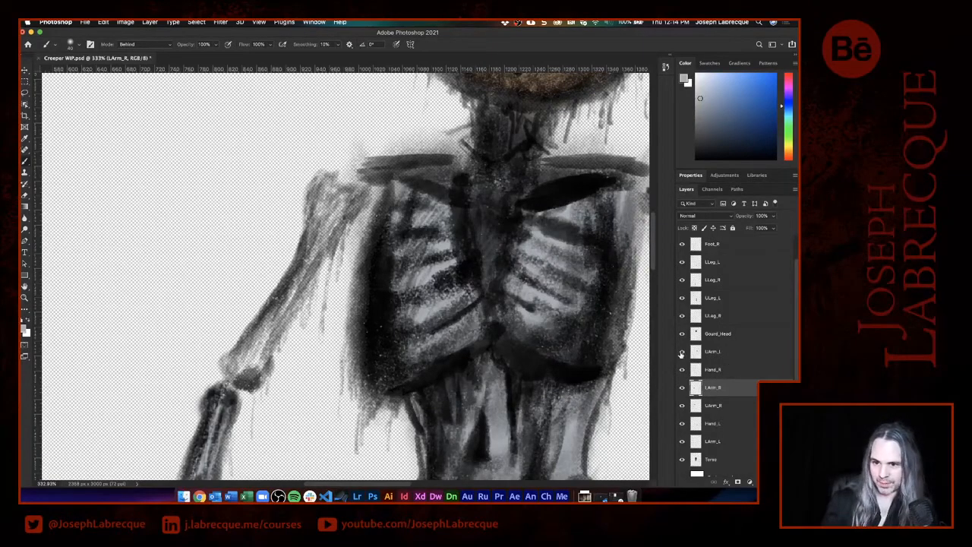
pyautogui.click(709, 409)
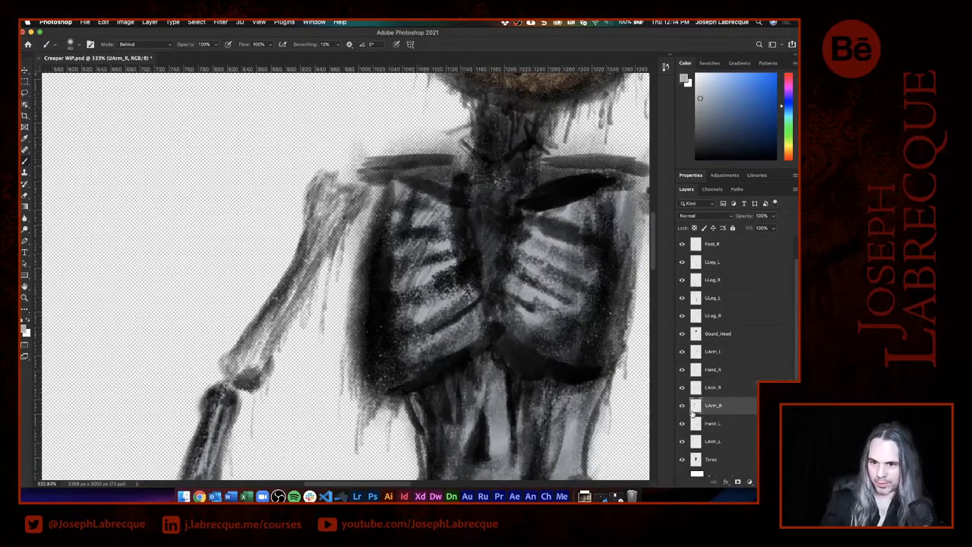
pyautogui.click(682, 407)
pyautogui.click(682, 407)
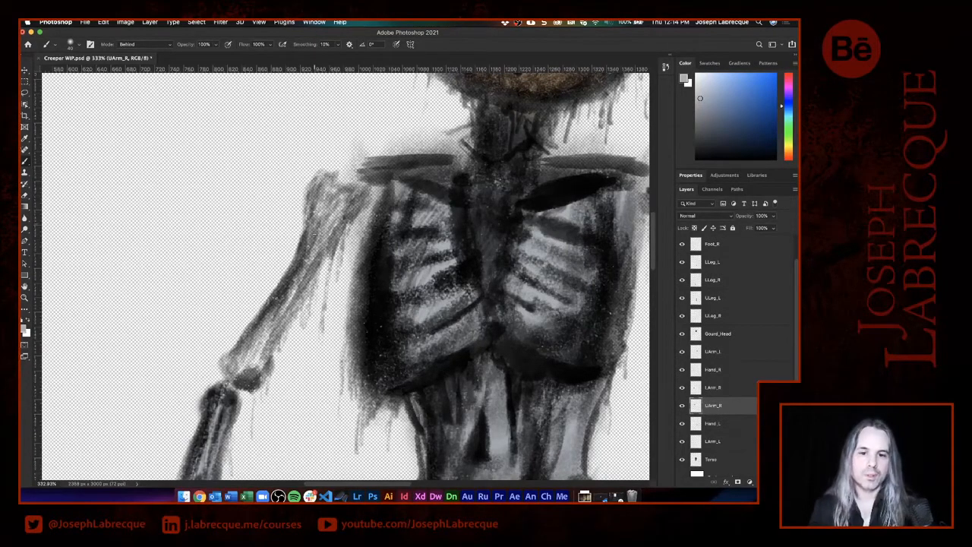
pyautogui.moveTo(314, 232)
pyautogui.mouseDown()
pyautogui.moveTo(331, 181)
pyautogui.moveTo(342, 201)
pyautogui.moveTo(357, 198)
pyautogui.moveTo(335, 228)
pyautogui.moveTo(311, 217)
pyautogui.moveTo(300, 285)
pyautogui.moveTo(243, 368)
pyautogui.moveTo(228, 365)
pyautogui.moveTo(250, 376)
pyautogui.moveTo(227, 371)
pyautogui.moveTo(250, 386)
pyautogui.moveTo(241, 346)
pyautogui.moveTo(323, 243)
pyautogui.moveTo(325, 192)
pyautogui.mouseUp()
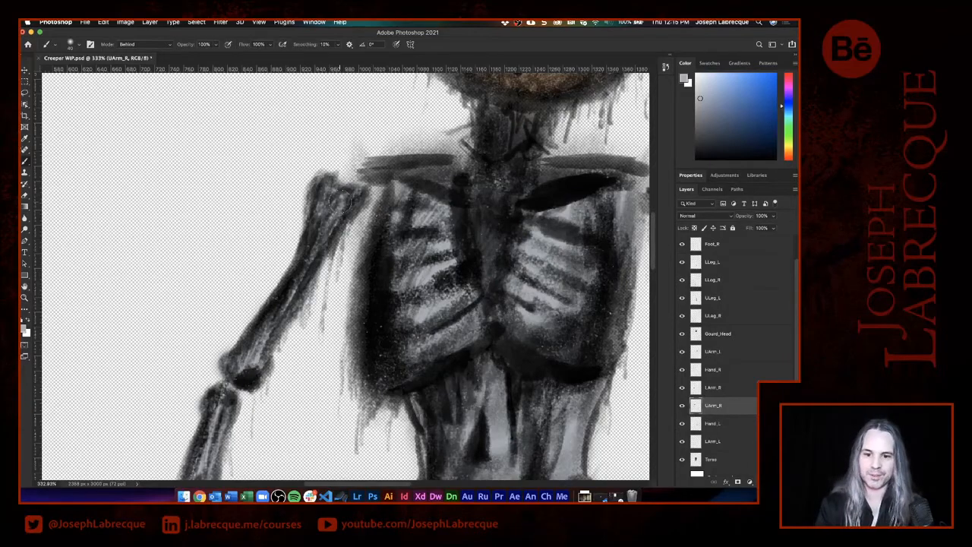
# Review the coloring of the skeleton's arms, torso and gourd head at a wider view.
pyautogui.scroll(-10, 340, 202)
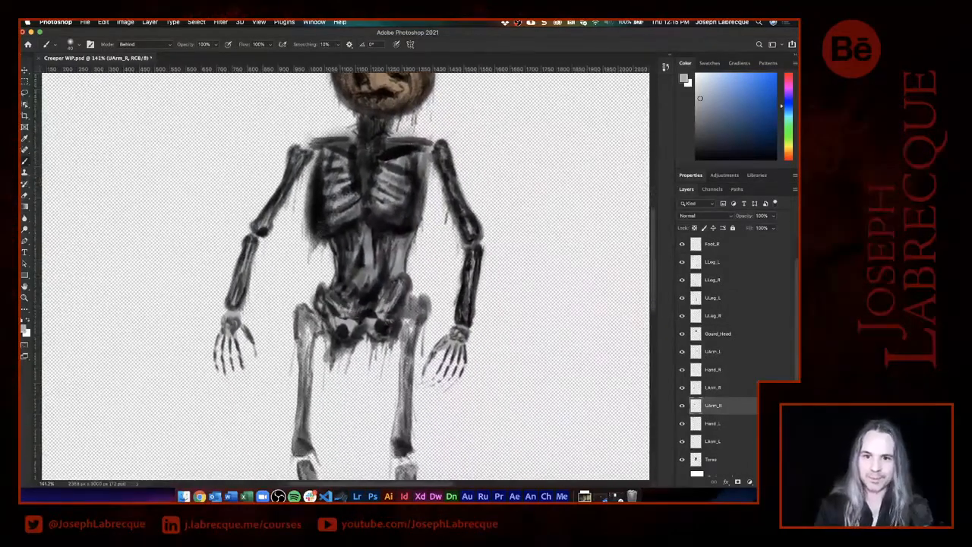
pyautogui.scroll(-5, 339, 202)
pyautogui.scroll(12, 338, 202)
pyautogui.scroll(-3, 339, 202)
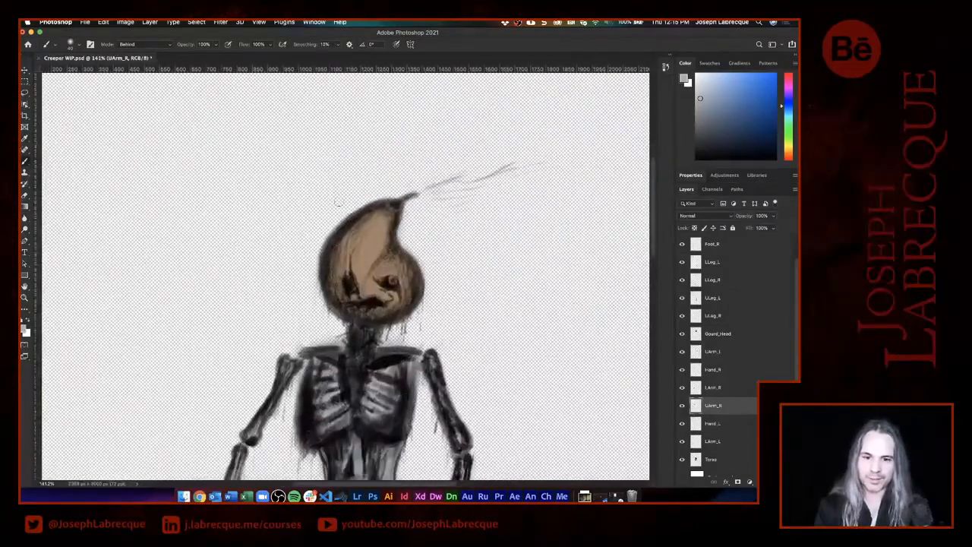
pyautogui.scroll(-5, 338, 202)
pyautogui.scroll(4, 338, 202)
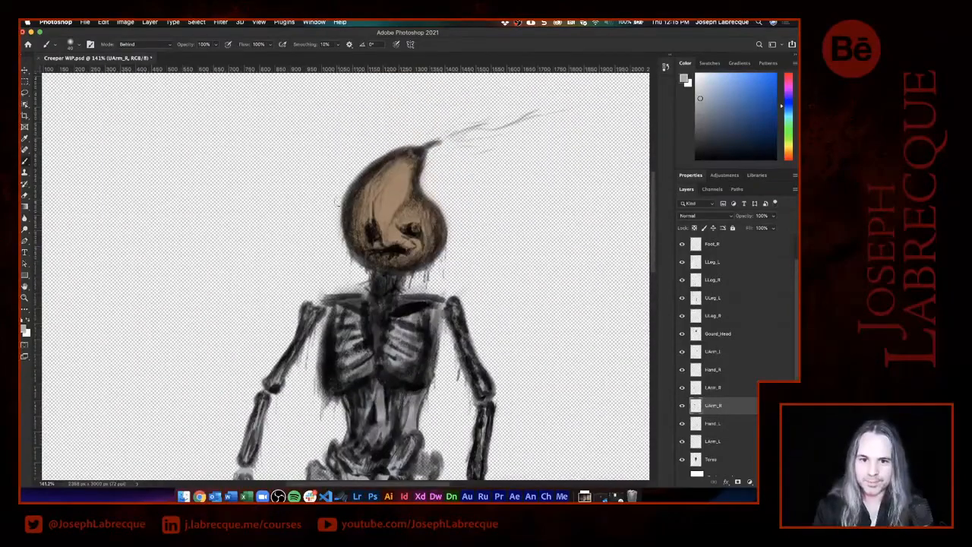
pyautogui.scroll(-2, 338, 202)
pyautogui.scroll(3, 339, 203)
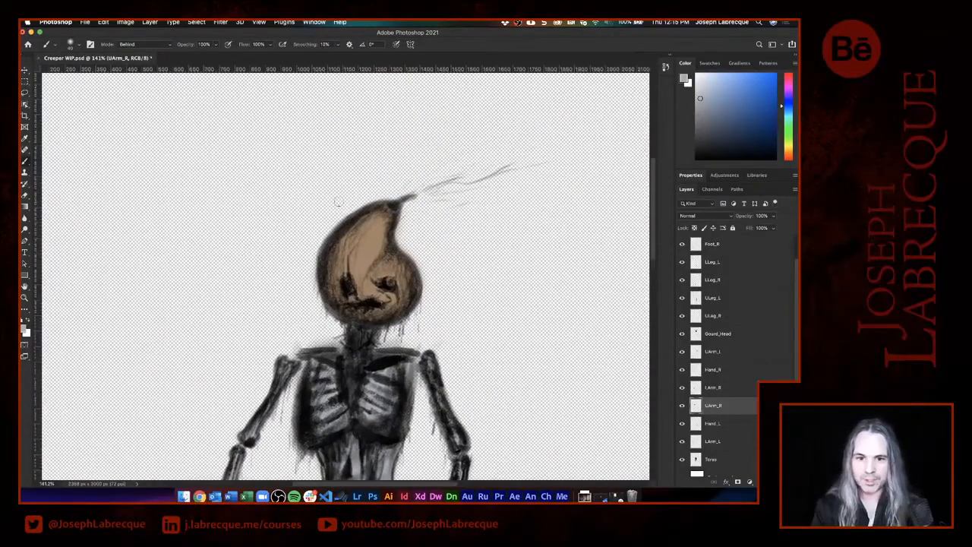
# Select the Gourd_Head layer and brush gray behind the line work around the edges of the gourd, undoing the unwanted stroke.
pyautogui.scroll(6, 365, 241)
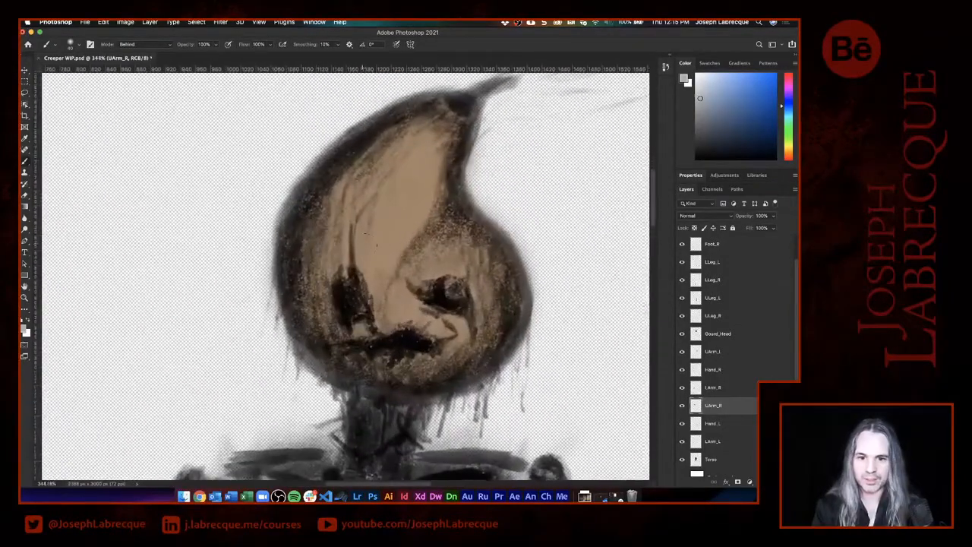
pyautogui.click(731, 336)
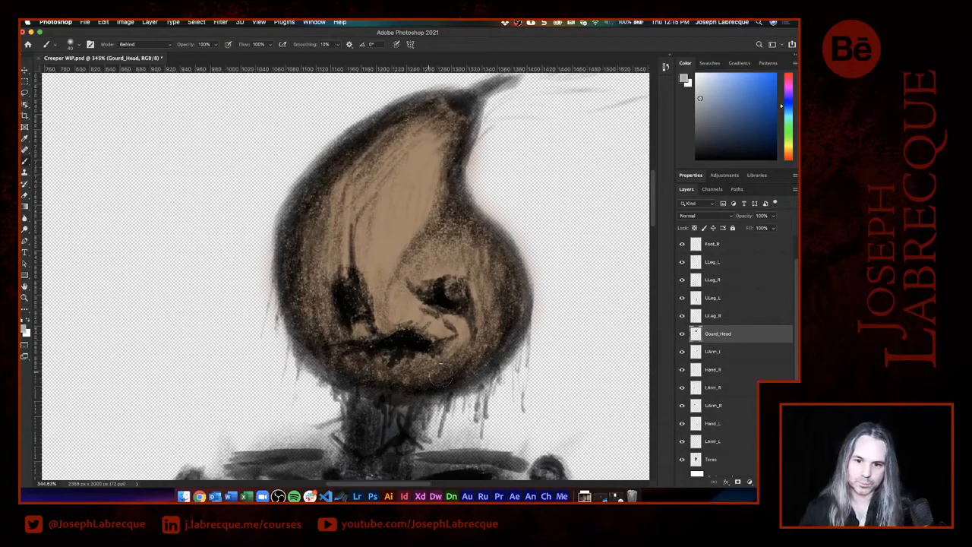
pyautogui.moveTo(447, 375)
pyautogui.mouseDown()
pyautogui.moveTo(492, 355)
pyautogui.moveTo(502, 308)
pyautogui.mouseUp()
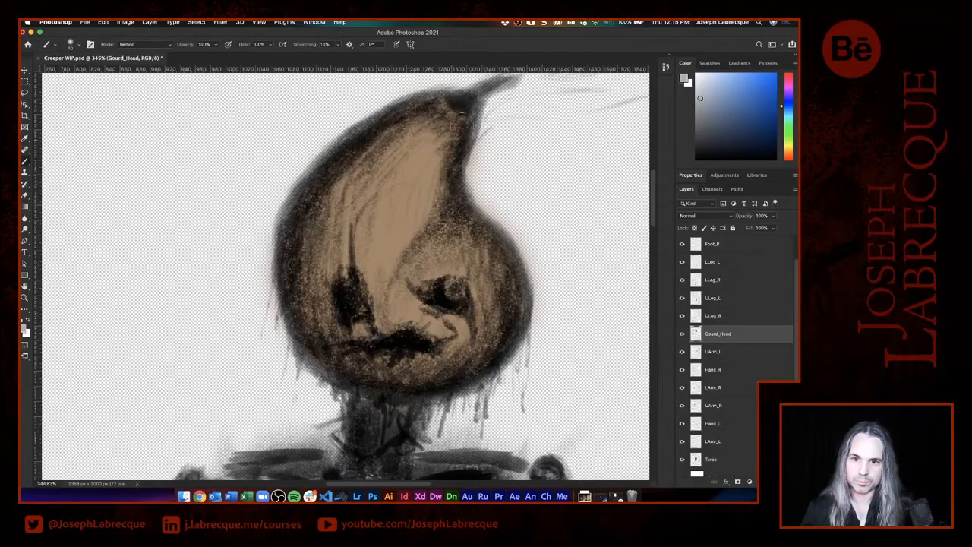
pyautogui.moveTo(368, 129); pyautogui.dragTo(334, 158)
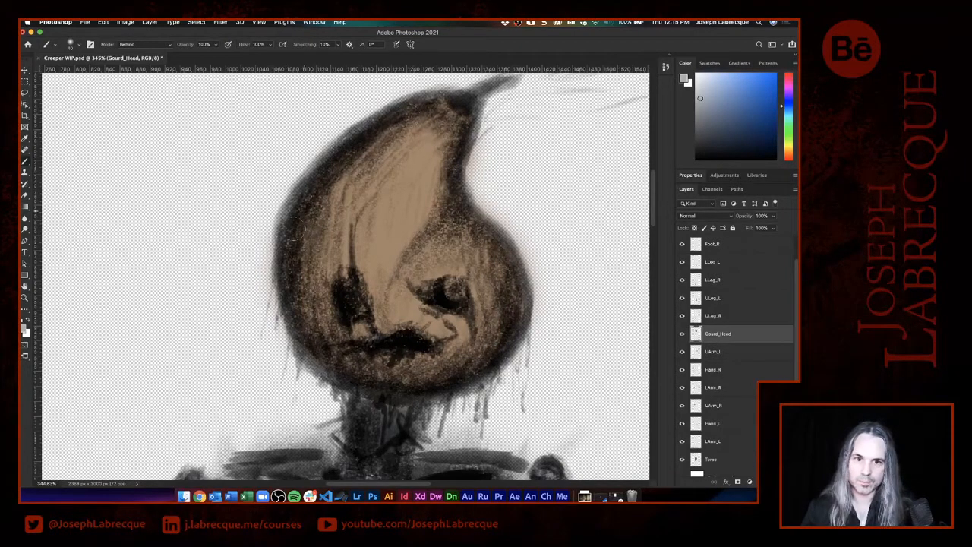
pyautogui.moveTo(294, 228)
pyautogui.mouseDown()
pyautogui.moveTo(349, 160)
pyautogui.moveTo(308, 178)
pyautogui.moveTo(283, 254)
pyautogui.mouseUp()
pyautogui.moveTo(369, 351)
pyautogui.mouseDown()
pyautogui.moveTo(310, 348)
pyautogui.moveTo(334, 372)
pyautogui.moveTo(365, 375)
pyautogui.moveTo(384, 404)
pyautogui.moveTo(376, 392)
pyautogui.mouseUp()
pyautogui.press('super+z')
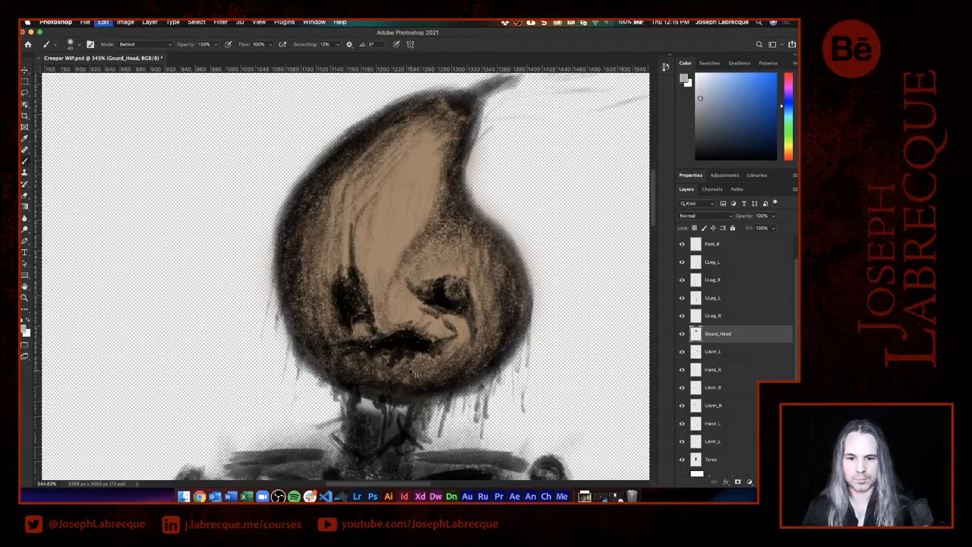
pyautogui.moveTo(300, 323)
pyautogui.mouseDown()
pyautogui.moveTo(379, 380)
pyautogui.moveTo(415, 388)
pyautogui.moveTo(322, 370)
pyautogui.mouseUp()
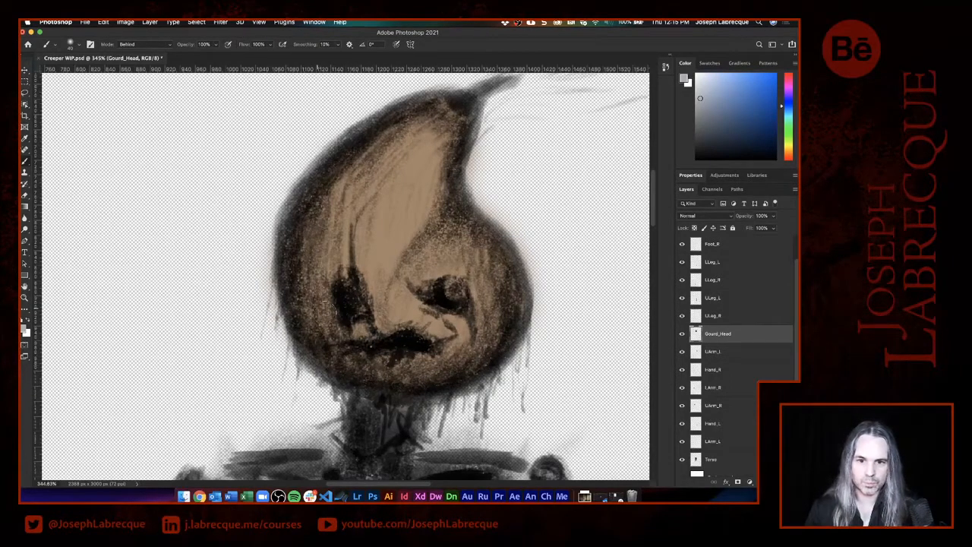
# Switch the brush blending mode to Multiply, lower its opacity to just under half, and shade around the gourd's eye beside the long crease.
pyautogui.click(152, 47)
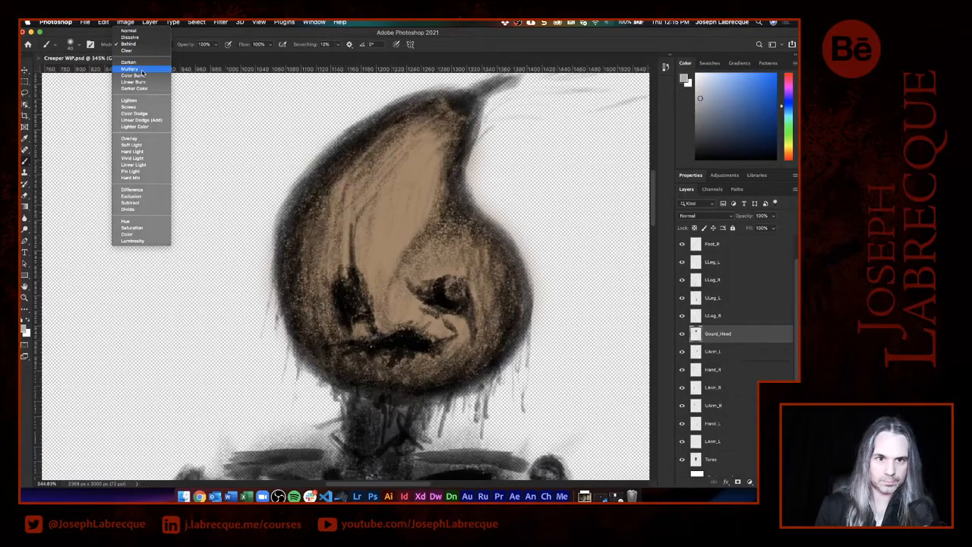
pyautogui.click(142, 72)
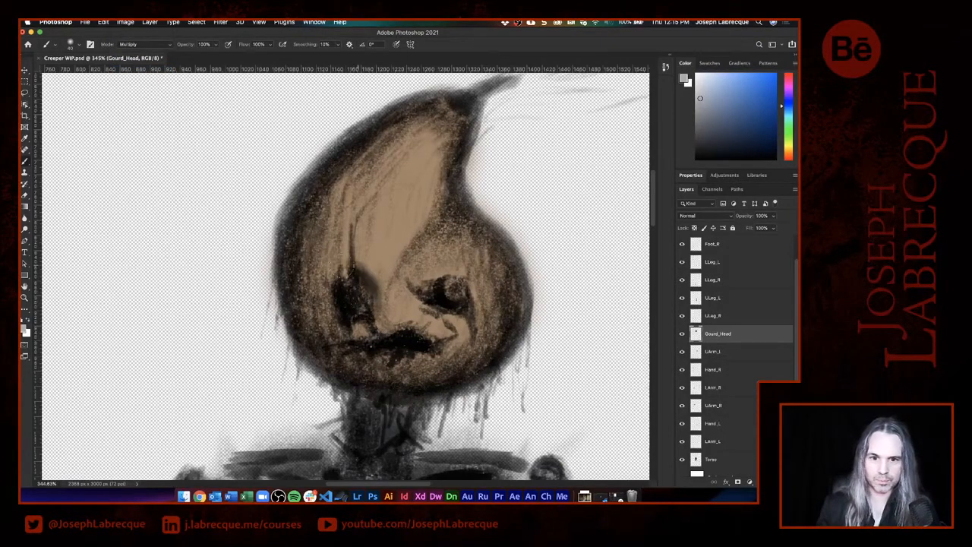
pyautogui.moveTo(345, 262)
pyautogui.mouseDown()
pyautogui.moveTo(369, 283)
pyautogui.moveTo(354, 282)
pyautogui.mouseUp()
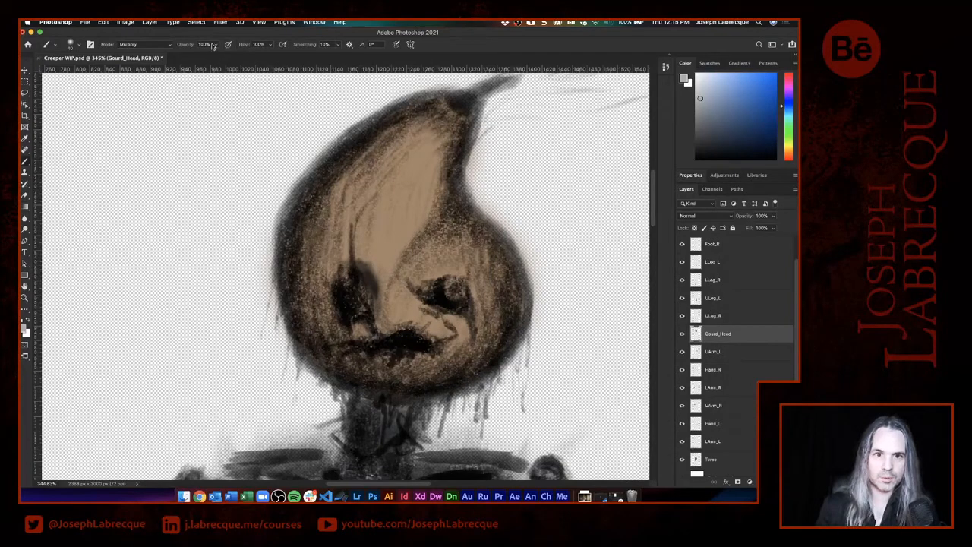
pyautogui.moveTo(213, 46)
pyautogui.mouseDown()
pyautogui.moveTo(218, 53)
pyautogui.moveTo(191, 57)
pyautogui.mouseUp()
pyautogui.moveTo(354, 293)
pyautogui.mouseDown()
pyautogui.moveTo(339, 281)
pyautogui.moveTo(331, 305)
pyautogui.moveTo(332, 272)
pyautogui.moveTo(381, 302)
pyautogui.moveTo(339, 258)
pyautogui.moveTo(378, 267)
pyautogui.mouseUp()
pyautogui.moveTo(378, 319)
pyautogui.mouseDown()
pyautogui.moveTo(360, 243)
pyautogui.moveTo(343, 228)
pyautogui.moveTo(355, 252)
pyautogui.moveTo(336, 265)
pyautogui.moveTo(359, 266)
pyautogui.mouseUp()
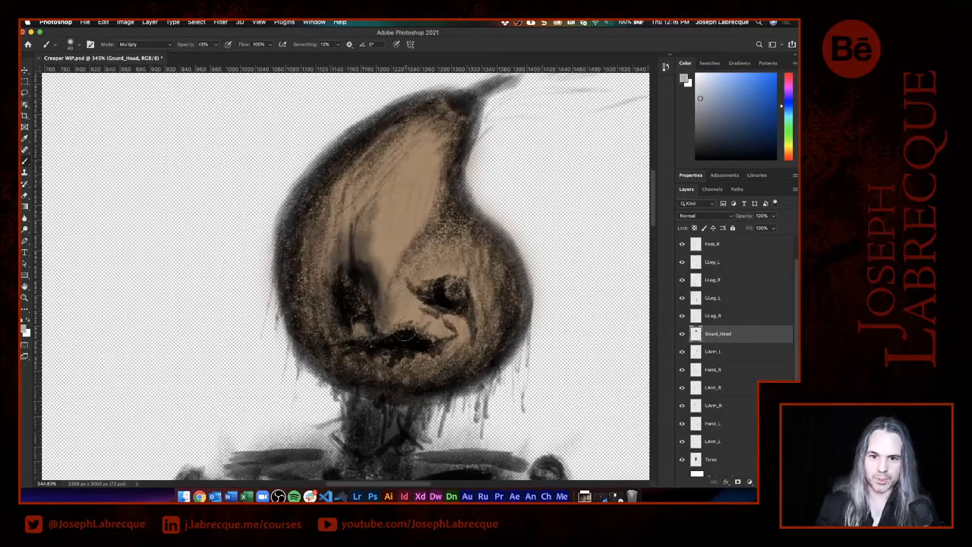
# Shade the gourd's mouth, the other eye and the outer and upper areas of the head with Multiply strokes.
pyautogui.moveTo(405, 335)
pyautogui.mouseDown()
pyautogui.moveTo(450, 348)
pyautogui.moveTo(416, 354)
pyautogui.moveTo(422, 363)
pyautogui.mouseUp()
pyautogui.moveTo(450, 303)
pyautogui.mouseDown()
pyautogui.moveTo(398, 299)
pyautogui.moveTo(462, 325)
pyautogui.moveTo(405, 304)
pyautogui.moveTo(409, 293)
pyautogui.moveTo(431, 304)
pyautogui.moveTo(433, 289)
pyautogui.moveTo(446, 287)
pyautogui.moveTo(462, 307)
pyautogui.moveTo(478, 296)
pyautogui.moveTo(429, 274)
pyautogui.moveTo(449, 304)
pyautogui.moveTo(438, 300)
pyautogui.moveTo(462, 312)
pyautogui.moveTo(447, 325)
pyautogui.moveTo(396, 311)
pyautogui.moveTo(423, 287)
pyautogui.moveTo(417, 192)
pyautogui.moveTo(388, 257)
pyautogui.moveTo(401, 247)
pyautogui.moveTo(432, 155)
pyautogui.moveTo(379, 199)
pyautogui.moveTo(373, 271)
pyautogui.mouseUp()
pyautogui.moveTo(319, 292)
pyautogui.mouseDown()
pyautogui.moveTo(319, 220)
pyautogui.moveTo(304, 285)
pyautogui.moveTo(327, 346)
pyautogui.moveTo(313, 225)
pyautogui.moveTo(333, 190)
pyautogui.moveTo(379, 148)
pyautogui.moveTo(434, 108)
pyautogui.moveTo(353, 194)
pyautogui.moveTo(448, 118)
pyautogui.moveTo(433, 105)
pyautogui.moveTo(437, 176)
pyautogui.moveTo(460, 114)
pyautogui.moveTo(459, 156)
pyautogui.moveTo(410, 114)
pyautogui.moveTo(388, 146)
pyautogui.moveTo(430, 163)
pyautogui.moveTo(447, 251)
pyautogui.moveTo(426, 274)
pyautogui.moveTo(420, 228)
pyautogui.moveTo(472, 289)
pyautogui.moveTo(447, 277)
pyautogui.moveTo(475, 307)
pyautogui.moveTo(448, 222)
pyautogui.mouseUp()
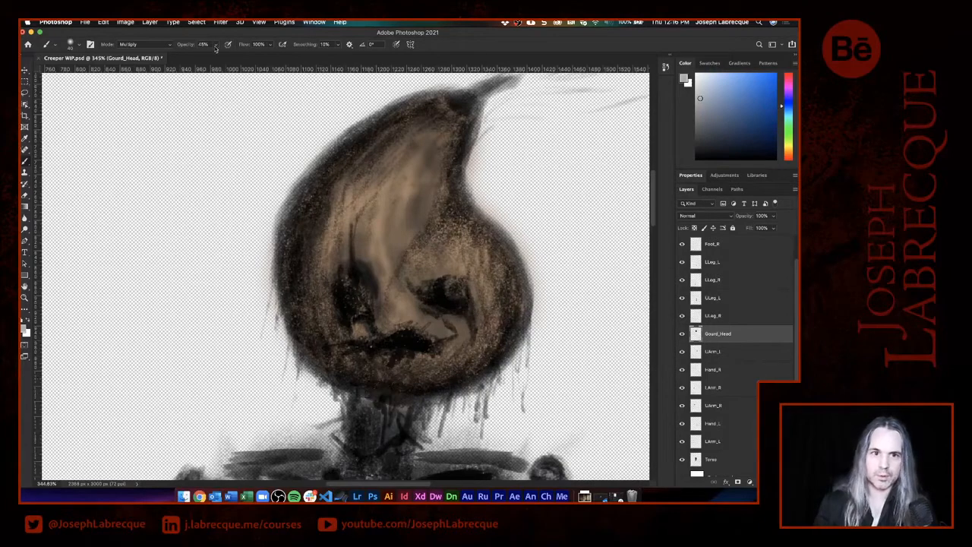
# Set the brush blending mode back to Behind.
pyautogui.click(158, 45)
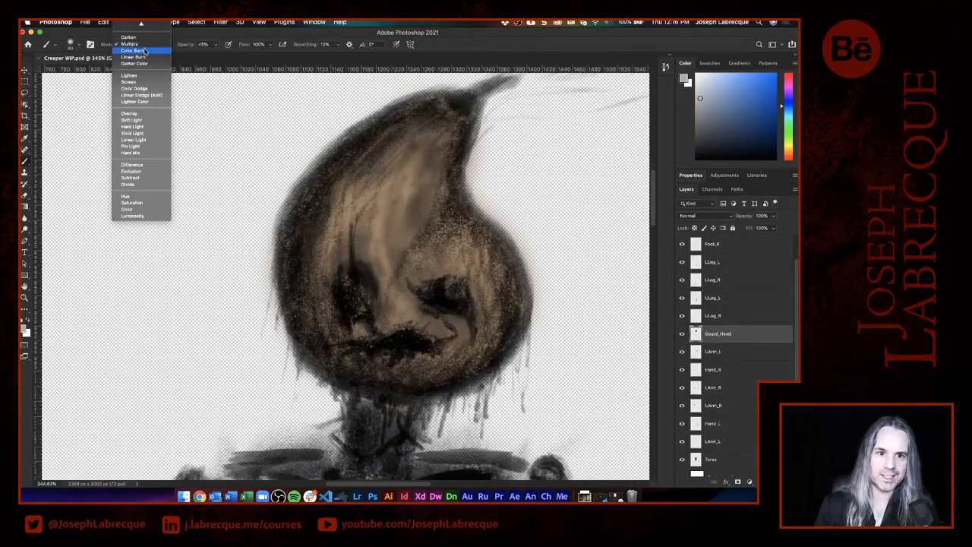
pyautogui.click(137, 26)
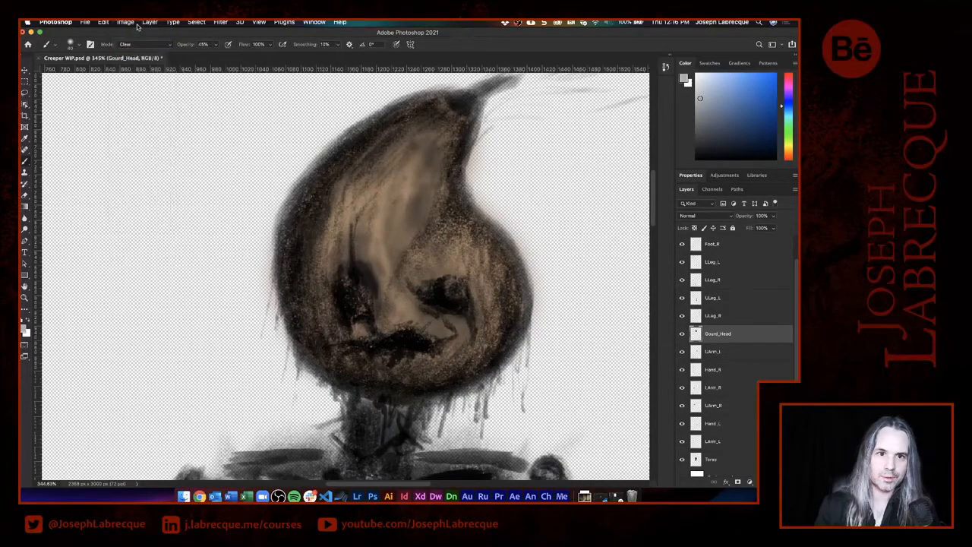
pyautogui.click(145, 44)
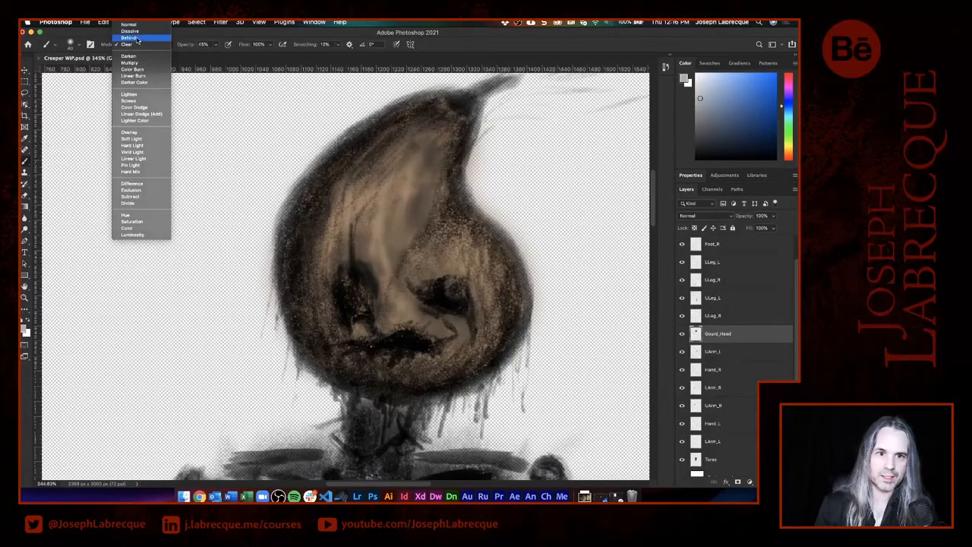
pyautogui.click(138, 38)
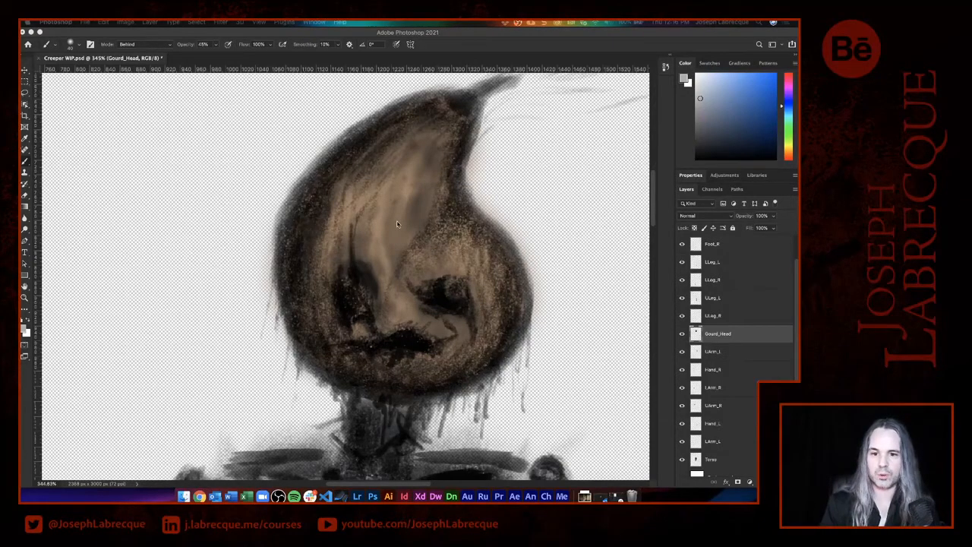
# Select the ULeg_L layer for the thigh bones and verify it by briefly hiding it.
pyautogui.scroll(-20, 395, 224)
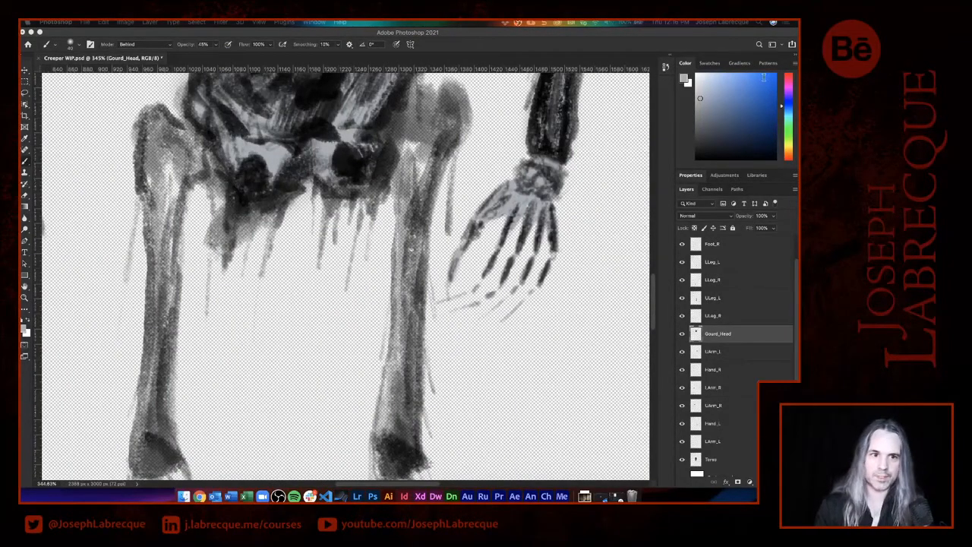
pyautogui.click(25, 69)
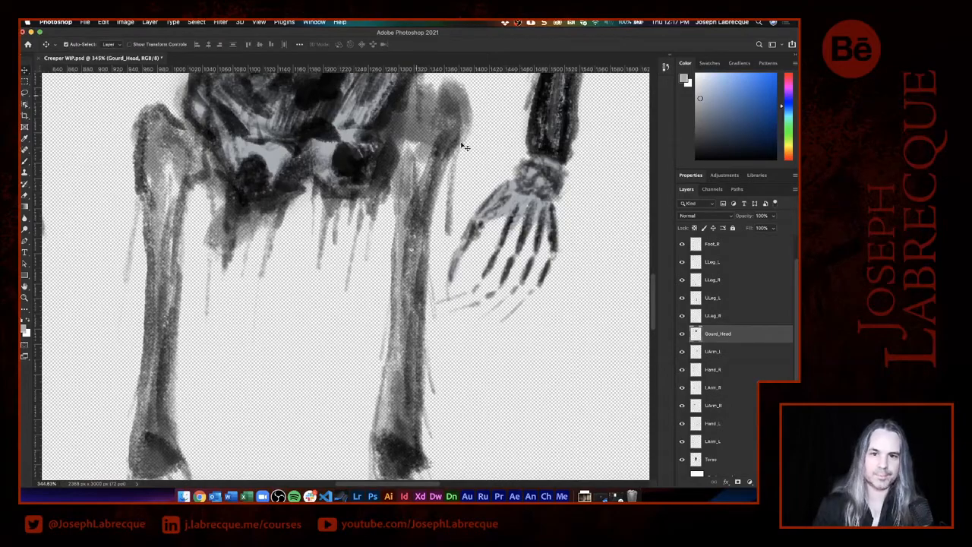
pyautogui.scroll(-5, 479, 268)
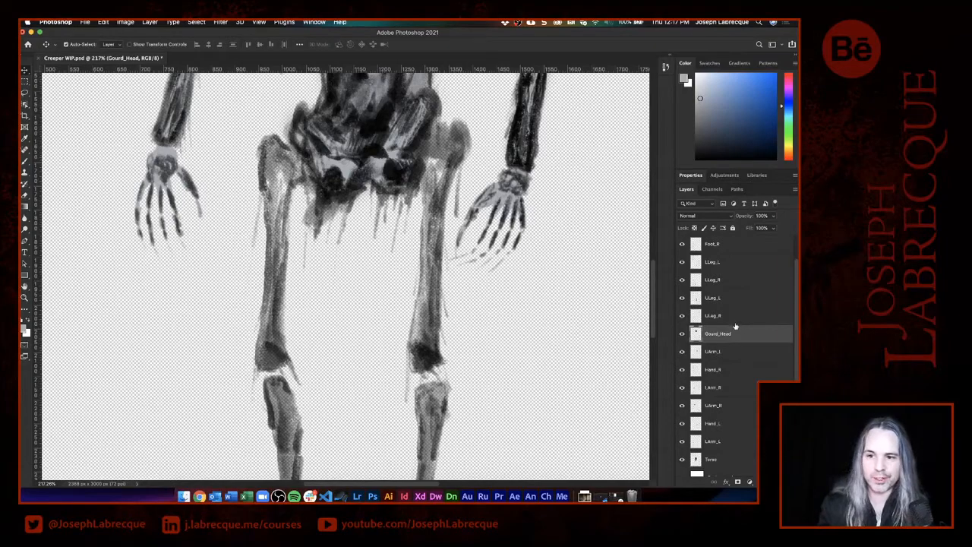
pyautogui.click(732, 299)
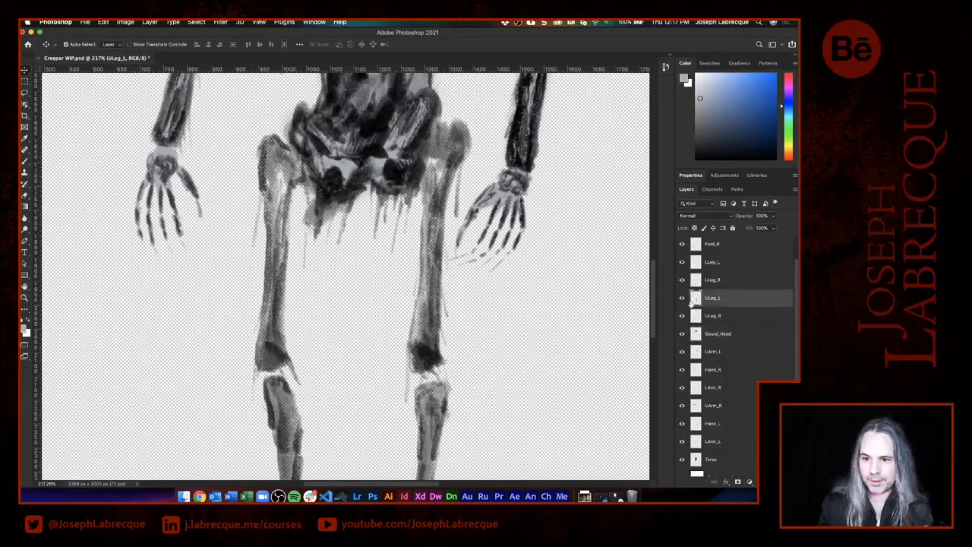
pyautogui.click(682, 298)
pyautogui.click(682, 299)
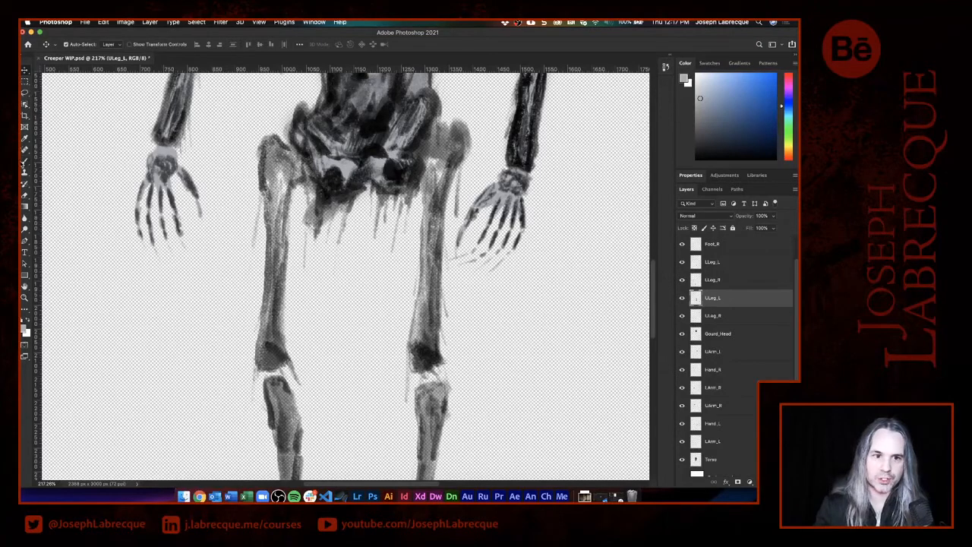
# Restore the brush opacity to 100% and paint the ULeg_L thigh bone gray behind its line work, from hip to knee.
pyautogui.click(25, 161)
pyautogui.moveTo(457, 177)
pyautogui.mouseDown()
pyautogui.moveTo(438, 168)
pyautogui.moveTo(440, 155)
pyautogui.moveTo(450, 165)
pyautogui.mouseUp()
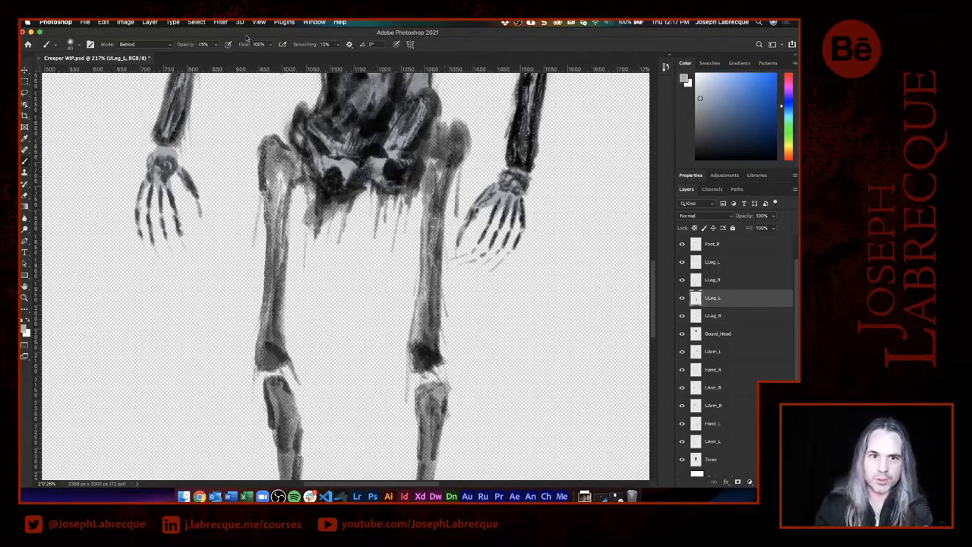
pyautogui.click(216, 44)
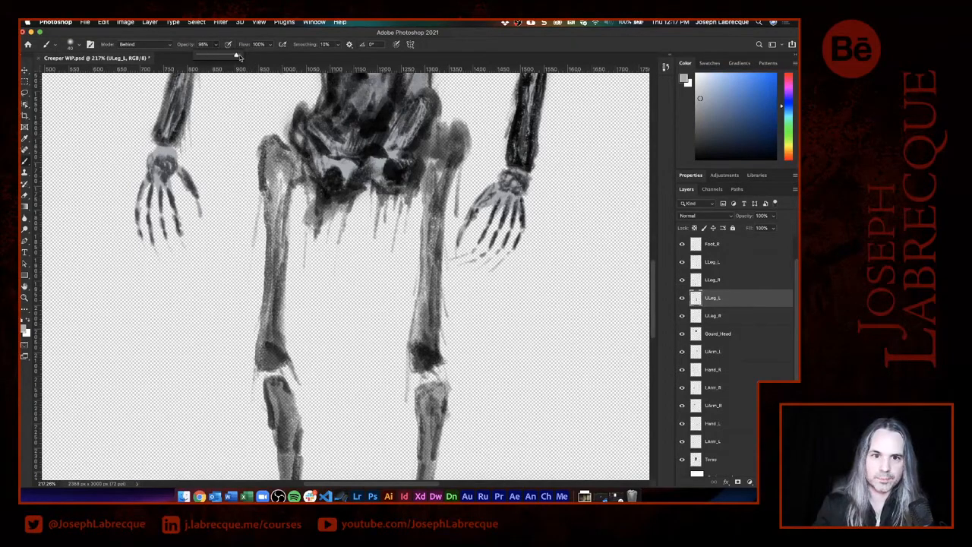
pyautogui.moveTo(237, 57); pyautogui.dragTo(243, 56)
pyautogui.moveTo(453, 158)
pyautogui.mouseDown()
pyautogui.moveTo(438, 137)
pyautogui.moveTo(437, 189)
pyautogui.moveTo(459, 127)
pyautogui.moveTo(435, 190)
pyautogui.moveTo(431, 277)
pyautogui.moveTo(424, 205)
pyautogui.moveTo(436, 282)
pyautogui.moveTo(427, 310)
pyautogui.mouseUp()
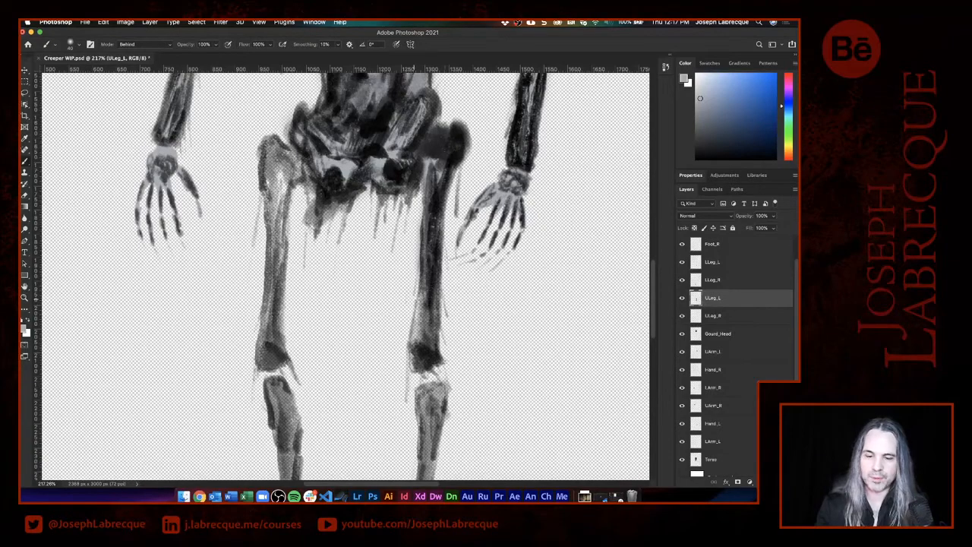
pyautogui.moveTo(425, 363)
pyautogui.mouseDown()
pyautogui.moveTo(420, 334)
pyautogui.moveTo(424, 307)
pyautogui.moveTo(430, 357)
pyautogui.moveTo(430, 278)
pyautogui.moveTo(421, 351)
pyautogui.moveTo(441, 222)
pyautogui.mouseUp()
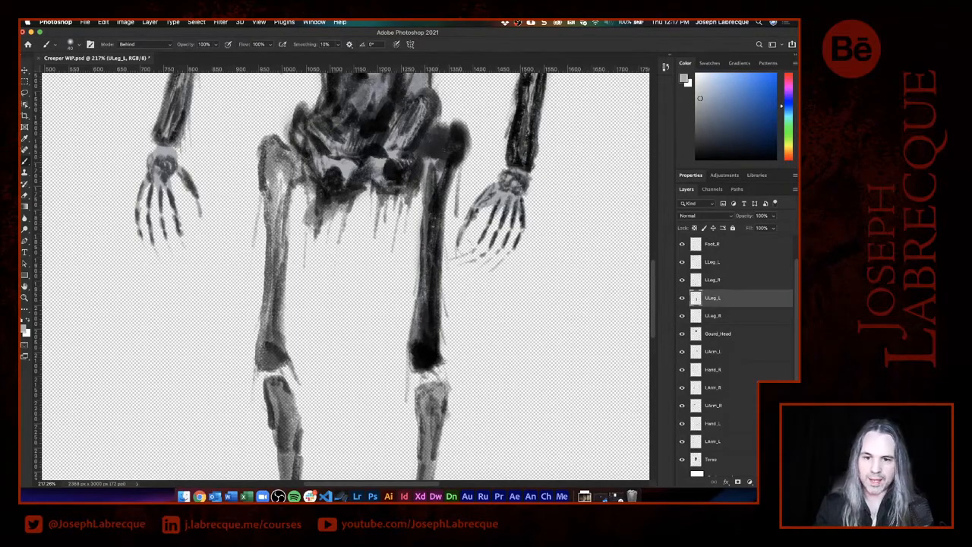
pyautogui.moveTo(429, 357)
pyautogui.mouseDown()
pyautogui.moveTo(426, 369)
pyautogui.moveTo(415, 363)
pyautogui.moveTo(429, 362)
pyautogui.moveTo(425, 370)
pyautogui.mouseUp()
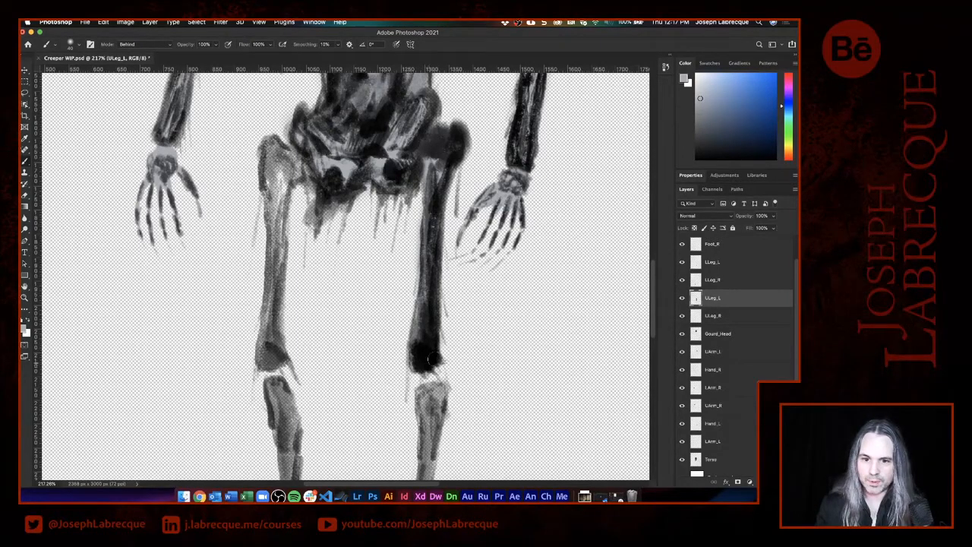
# Verify the ULeg_R layer by briefly hiding it, select it, and fill the other thigh bone with gray behind the line work.
pyautogui.click(682, 318)
pyautogui.click(682, 318)
pyautogui.click(706, 317)
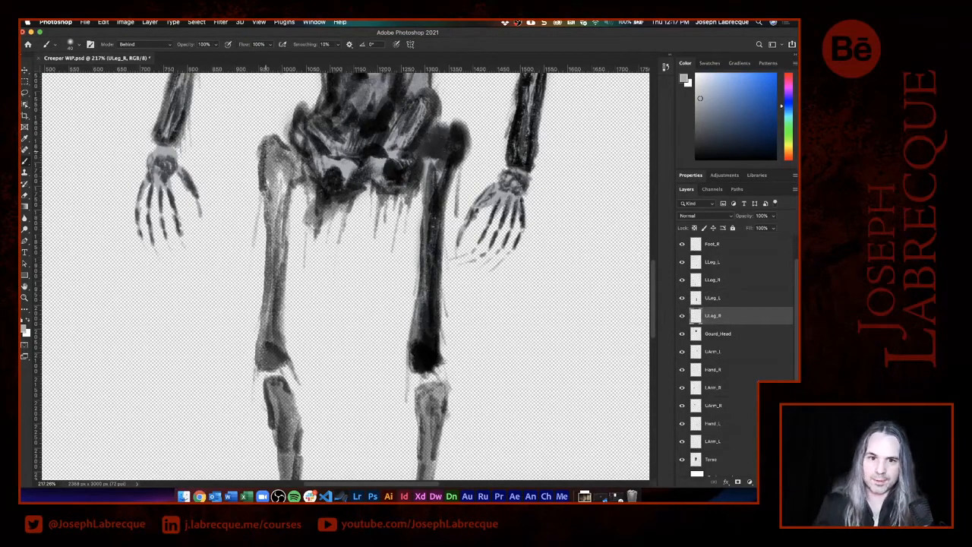
pyautogui.moveTo(285, 171)
pyautogui.mouseDown()
pyautogui.moveTo(272, 147)
pyautogui.moveTo(270, 172)
pyautogui.moveTo(290, 167)
pyautogui.moveTo(293, 154)
pyautogui.moveTo(309, 175)
pyautogui.moveTo(276, 201)
pyautogui.moveTo(259, 300)
pyautogui.mouseUp()
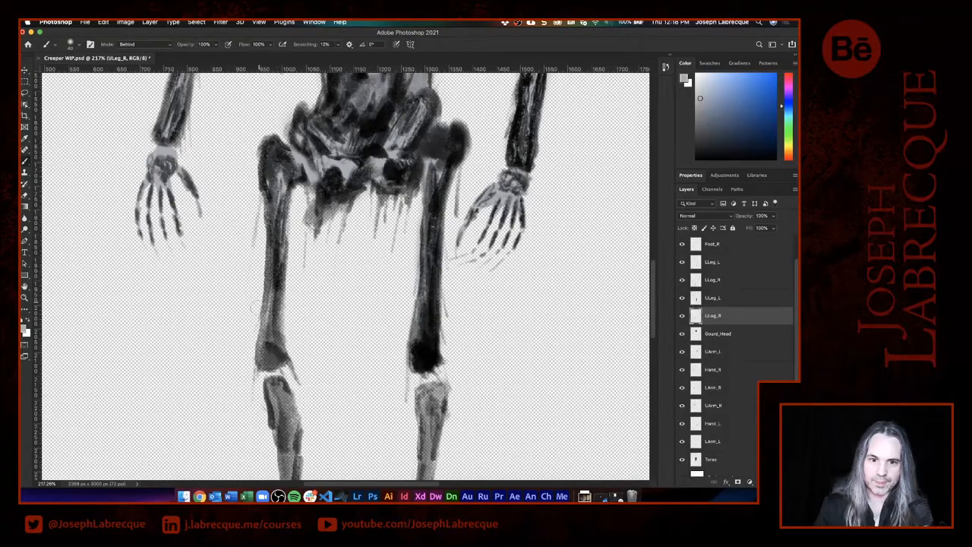
pyautogui.moveTo(268, 355)
pyautogui.mouseDown()
pyautogui.moveTo(271, 314)
pyautogui.moveTo(265, 348)
pyautogui.moveTo(265, 360)
pyautogui.moveTo(274, 357)
pyautogui.moveTo(264, 358)
pyautogui.moveTo(269, 261)
pyautogui.mouseUp()
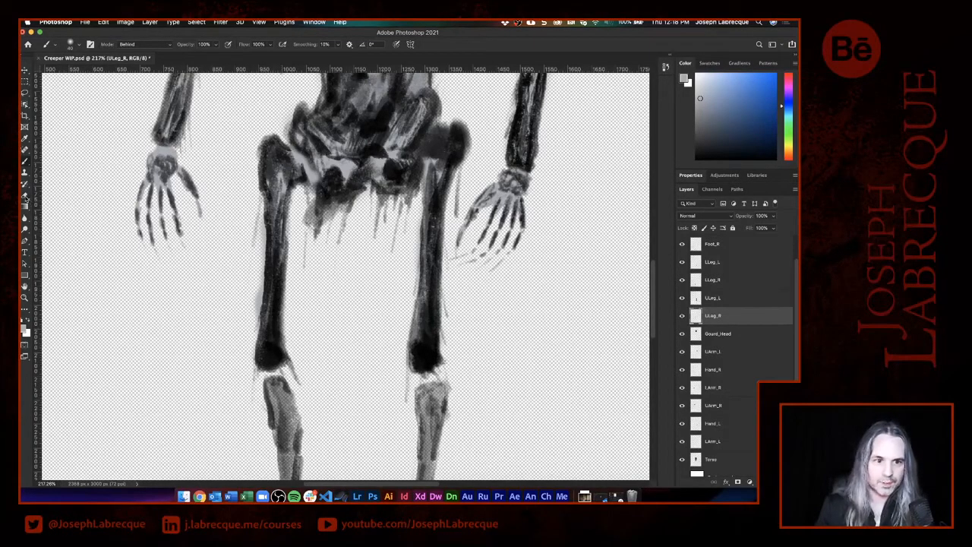
pyautogui.press('super+z')
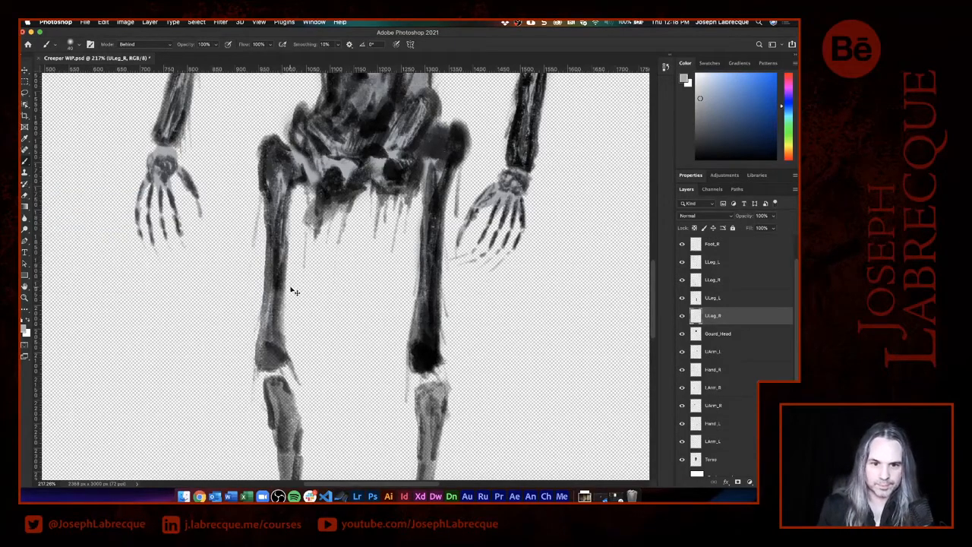
pyautogui.moveTo(269, 342)
pyautogui.mouseDown()
pyautogui.moveTo(259, 360)
pyautogui.moveTo(272, 272)
pyautogui.moveTo(277, 348)
pyautogui.moveTo(266, 360)
pyautogui.moveTo(282, 299)
pyautogui.moveTo(286, 194)
pyautogui.mouseUp()
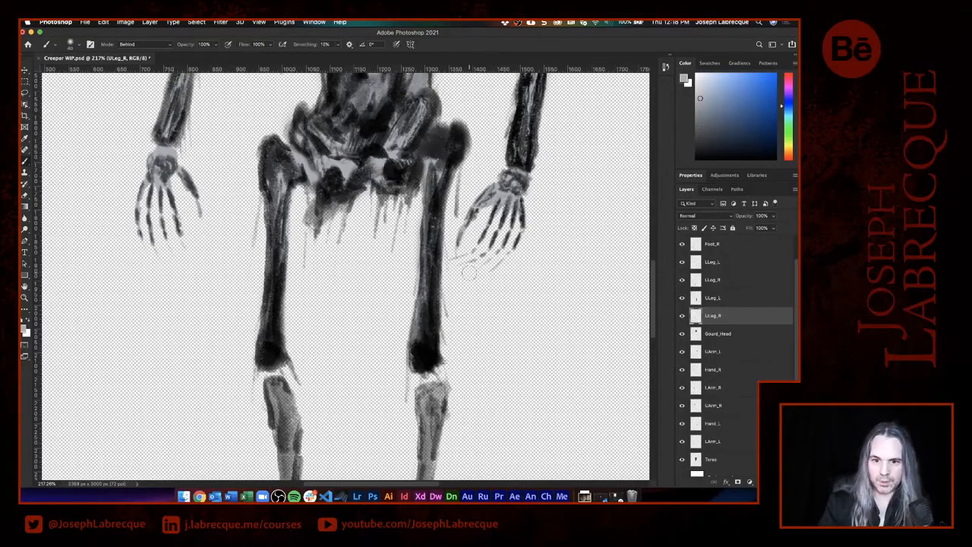
# Identify the LLeg_R layer by briefly hiding leg layers, select it, and paint the lower leg gray behind its line work down to the ankle.
pyautogui.scroll(-8, 469, 274)
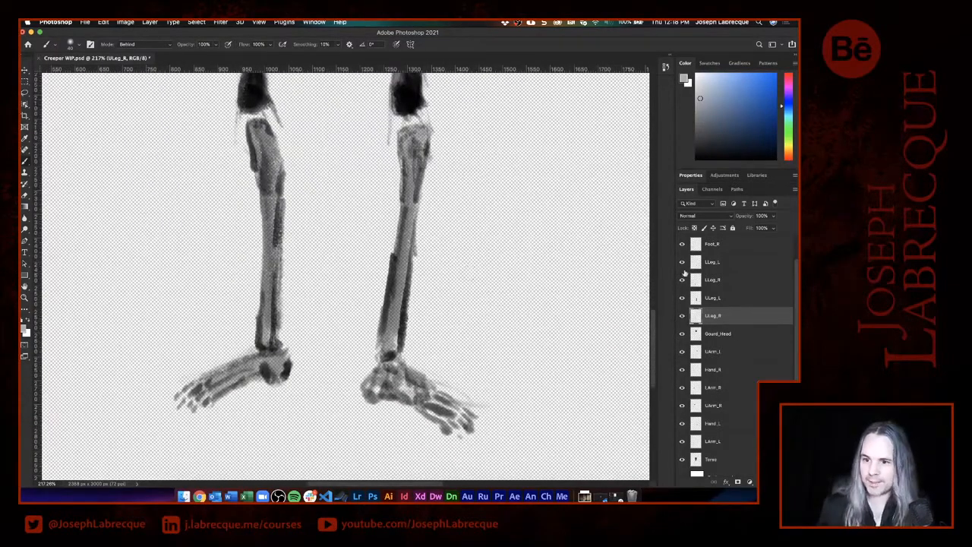
pyautogui.click(723, 299)
pyautogui.click(683, 299)
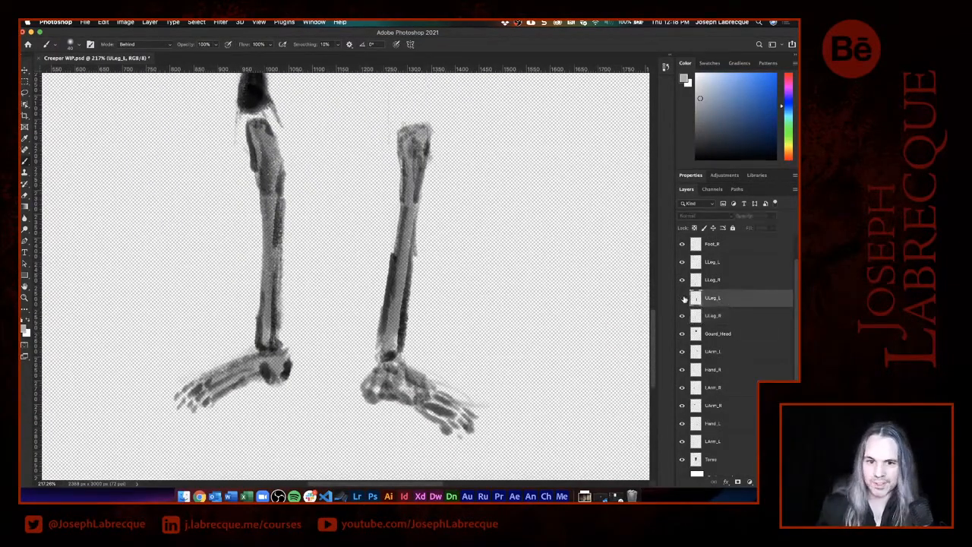
pyautogui.click(683, 299)
pyautogui.click(683, 281)
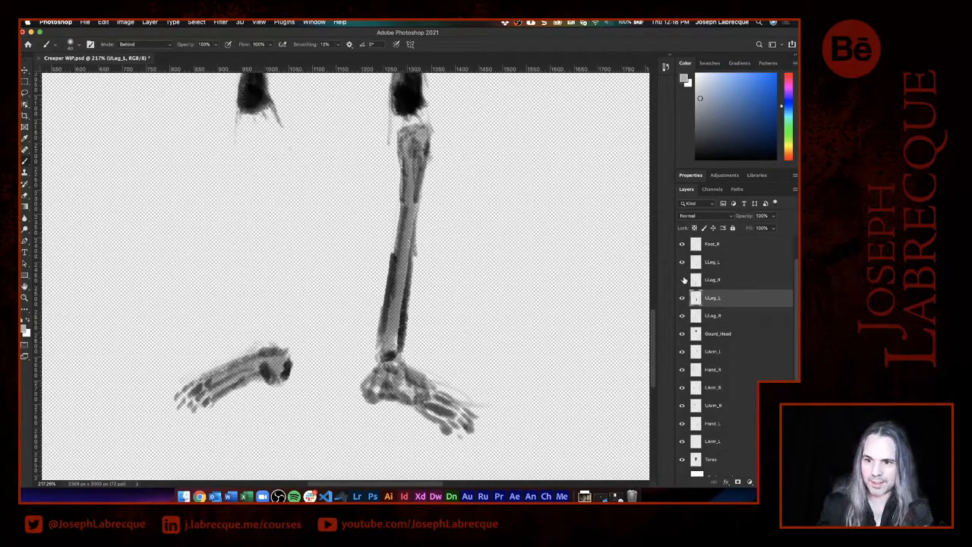
pyautogui.click(682, 280)
pyautogui.click(717, 281)
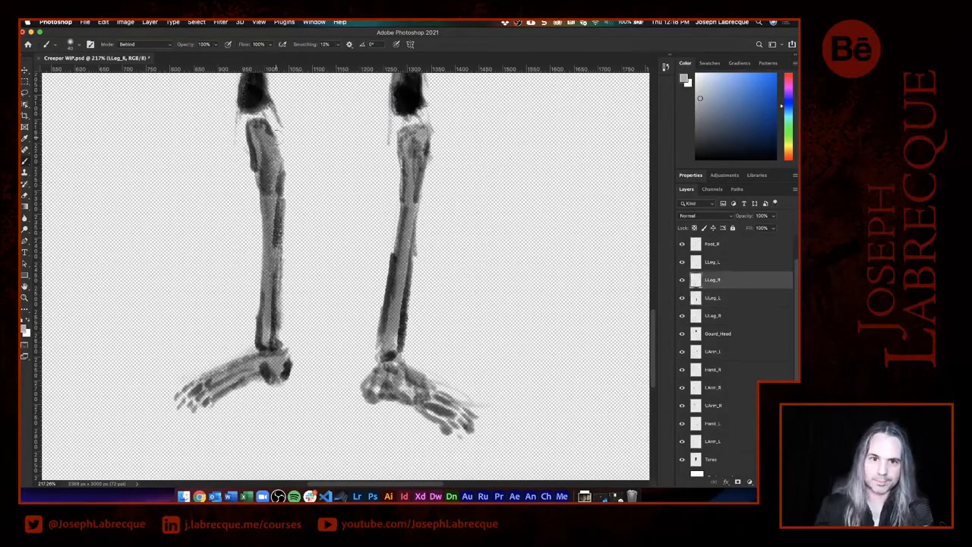
pyautogui.moveTo(275, 129)
pyautogui.mouseDown()
pyautogui.moveTo(251, 129)
pyautogui.moveTo(275, 151)
pyautogui.moveTo(262, 190)
pyautogui.moveTo(272, 235)
pyautogui.moveTo(267, 163)
pyautogui.moveTo(278, 205)
pyautogui.moveTo(272, 347)
pyautogui.moveTo(277, 231)
pyautogui.mouseUp()
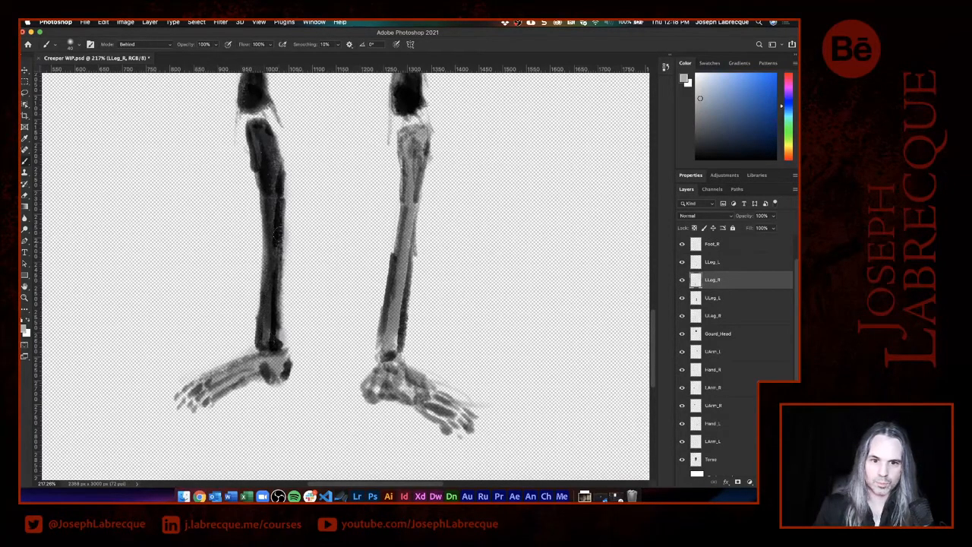
# Finish the gray on LLeg_R, verify LLeg_L by briefly hiding it, and paint that lower leg gray behind its line work down to the ankle.
pyautogui.moveTo(275, 270)
pyautogui.mouseDown()
pyautogui.moveTo(271, 220)
pyautogui.moveTo(269, 338)
pyautogui.mouseUp()
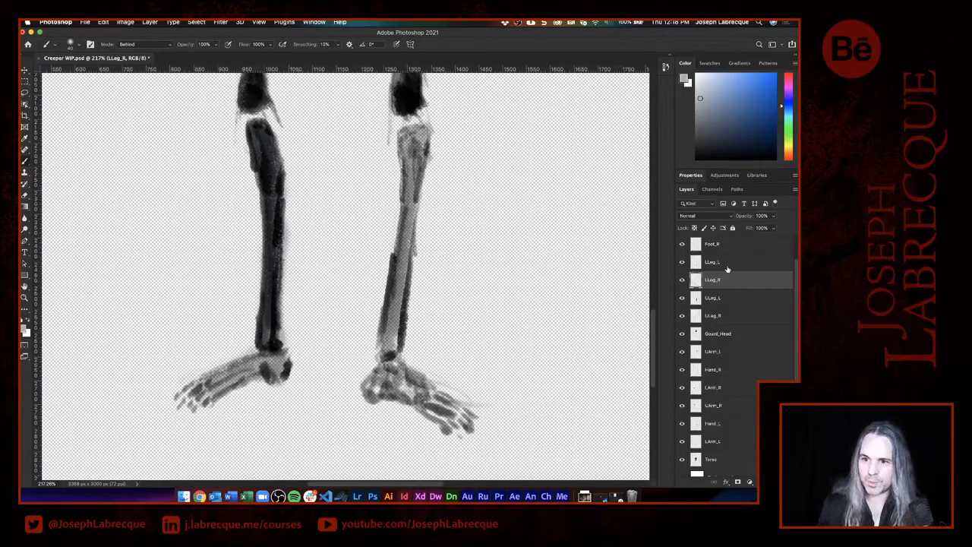
pyautogui.click(714, 262)
pyautogui.click(681, 262)
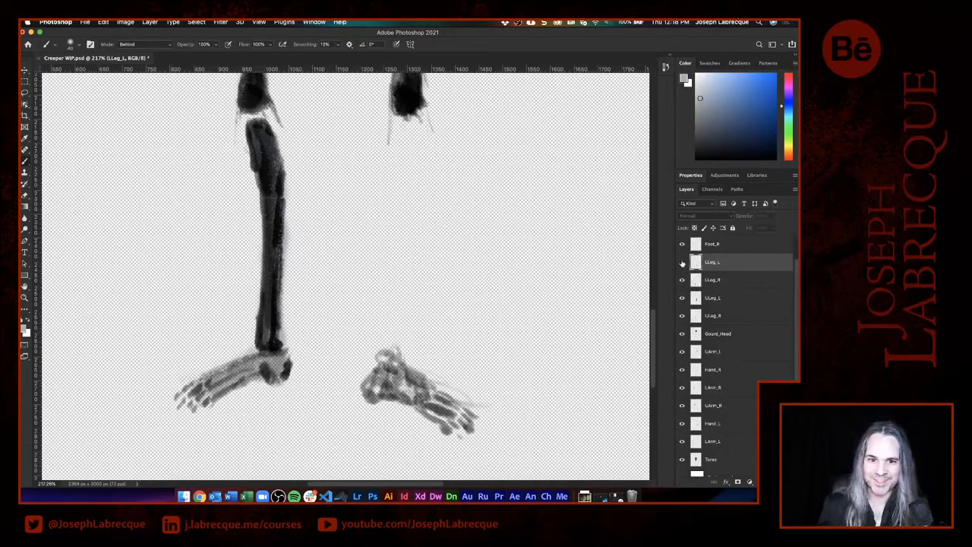
pyautogui.click(681, 262)
pyautogui.moveTo(416, 142)
pyautogui.mouseDown()
pyautogui.moveTo(412, 131)
pyautogui.moveTo(414, 197)
pyautogui.moveTo(398, 283)
pyautogui.moveTo(404, 259)
pyautogui.moveTo(392, 258)
pyautogui.moveTo(396, 319)
pyautogui.moveTo(386, 363)
pyautogui.moveTo(398, 346)
pyautogui.moveTo(395, 291)
pyautogui.moveTo(417, 228)
pyautogui.moveTo(414, 134)
pyautogui.moveTo(406, 182)
pyautogui.mouseUp()
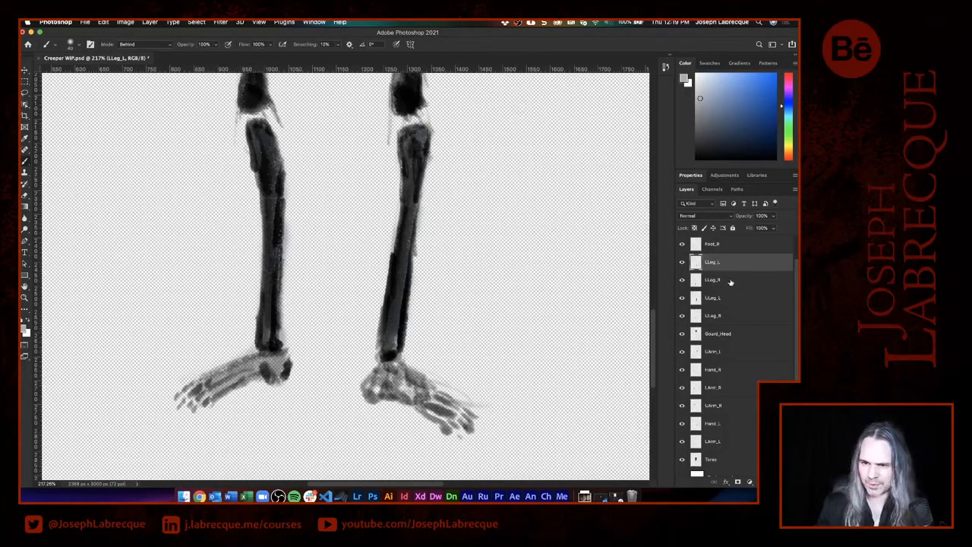
# Select the Foot_R layer, verify it by briefly hiding it, and paint the foot bones gray behind the line work from toes to ankle.
pyautogui.hotkey('alt', ']')
pyautogui.moveTo(797, 268); pyautogui.dragTo(790, 232)
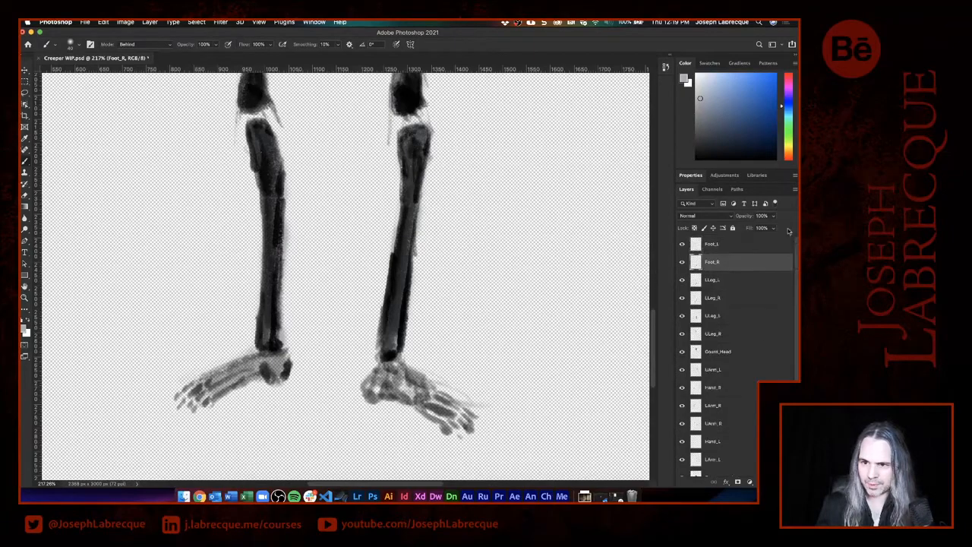
pyautogui.click(683, 262)
pyautogui.click(683, 263)
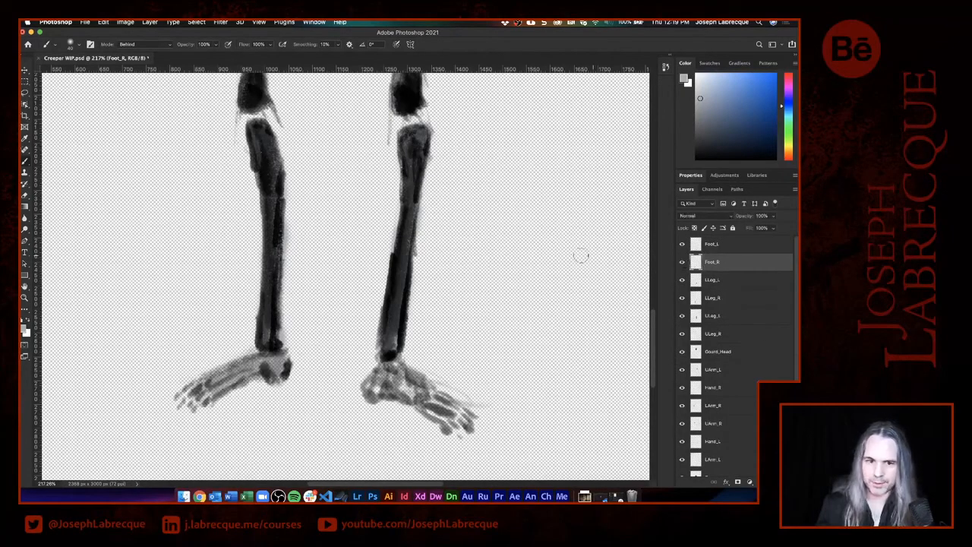
pyautogui.moveTo(199, 397)
pyautogui.mouseDown()
pyautogui.moveTo(251, 363)
pyautogui.moveTo(272, 360)
pyautogui.moveTo(262, 372)
pyautogui.moveTo(276, 363)
pyautogui.moveTo(281, 374)
pyautogui.moveTo(275, 357)
pyautogui.moveTo(199, 384)
pyautogui.moveTo(255, 363)
pyautogui.mouseUp()
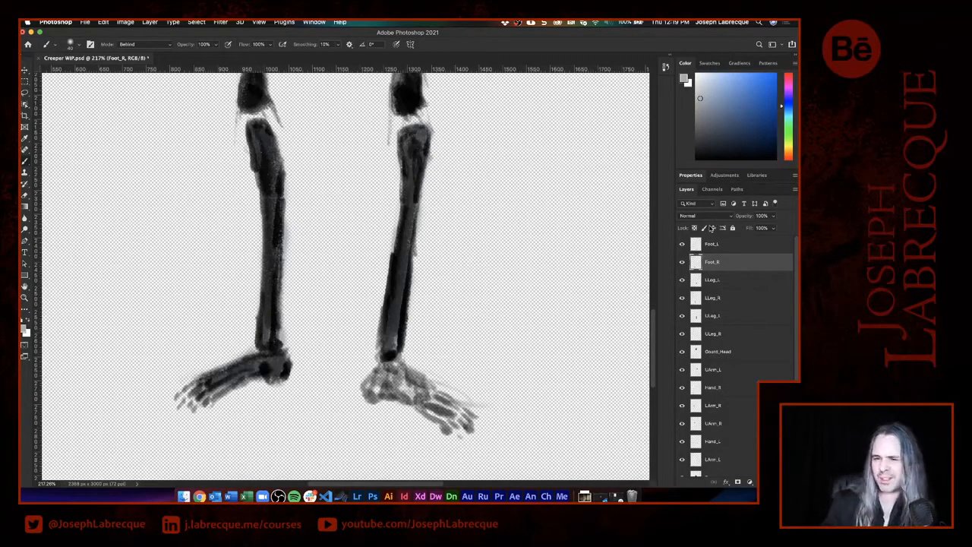
# Select the Foot_L layer, verify it by briefly hiding it, and fill the foot bones with gray behind the line work.
pyautogui.click(694, 242)
pyautogui.click(682, 245)
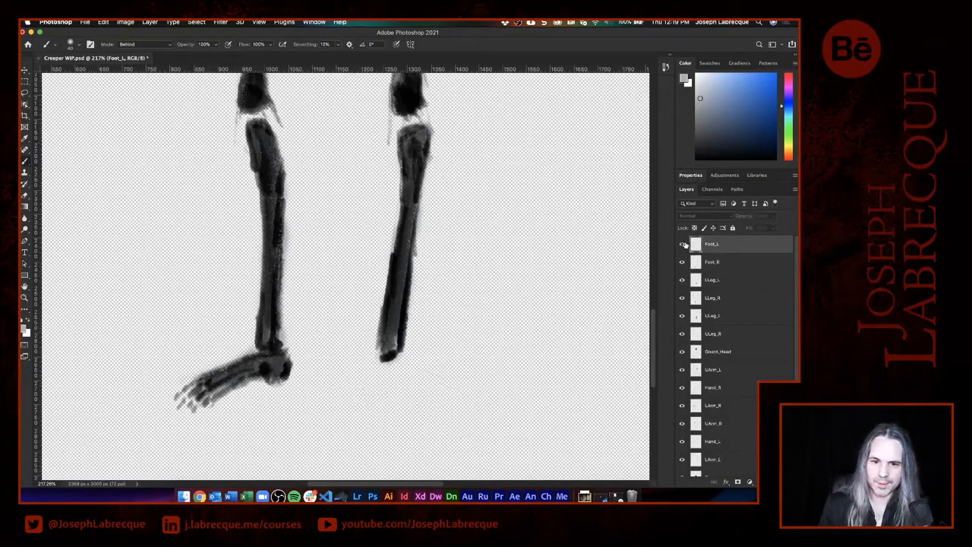
pyautogui.click(682, 244)
pyautogui.moveTo(370, 386)
pyautogui.mouseDown()
pyautogui.moveTo(380, 389)
pyautogui.moveTo(395, 351)
pyautogui.moveTo(412, 379)
pyautogui.moveTo(395, 395)
pyautogui.moveTo(448, 414)
pyautogui.moveTo(425, 403)
pyautogui.moveTo(437, 388)
pyautogui.moveTo(418, 410)
pyautogui.moveTo(444, 419)
pyautogui.moveTo(451, 399)
pyautogui.mouseUp()
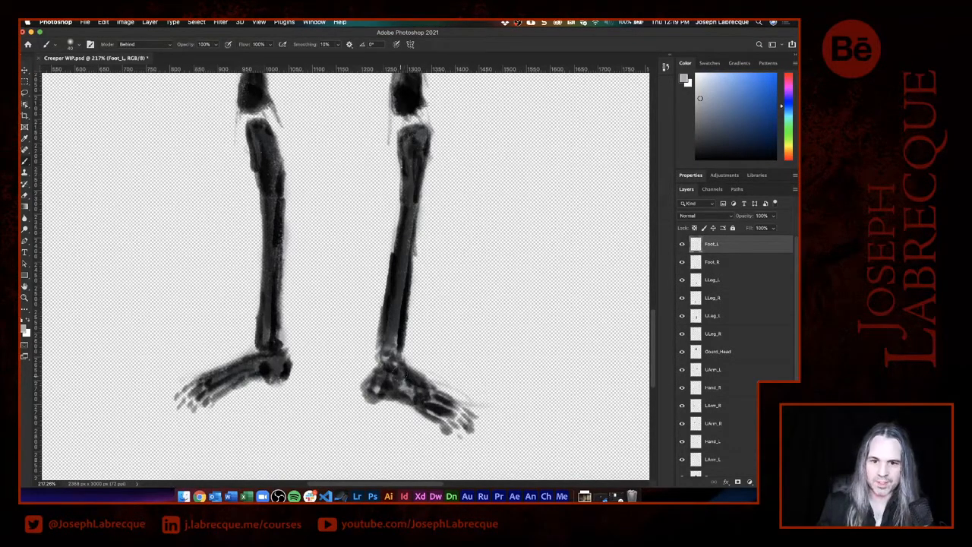
pyautogui.scroll(-6, 462, 243)
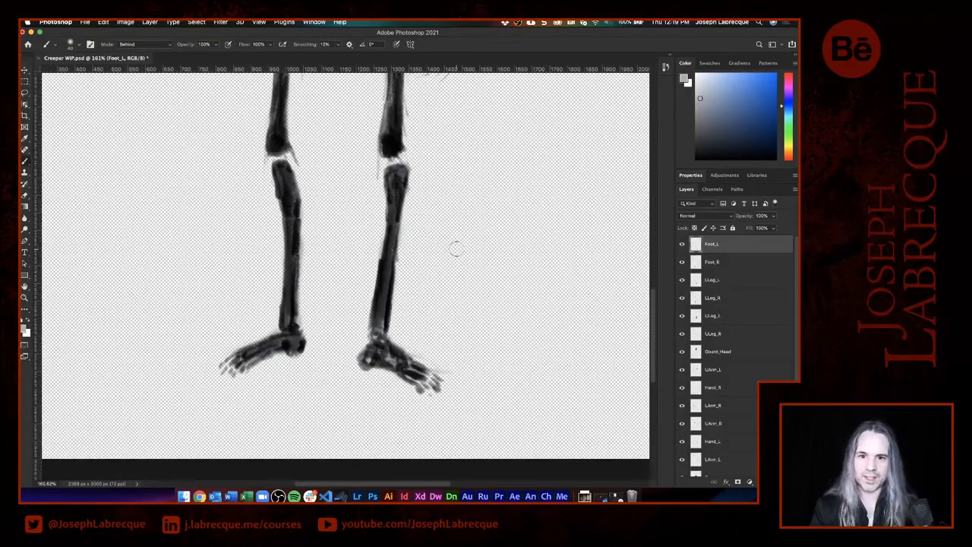
pyautogui.scroll(3, 456, 248)
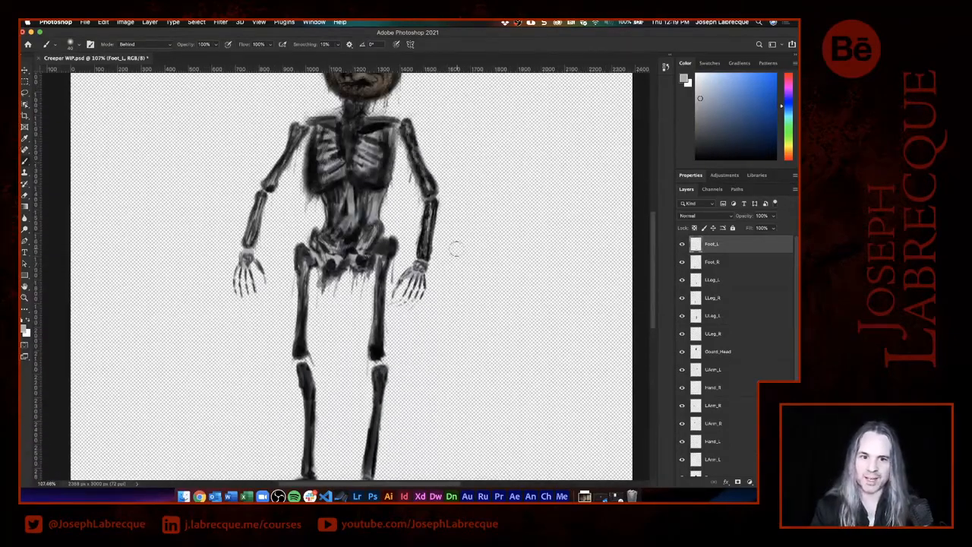
pyautogui.scroll(-4, 455, 248)
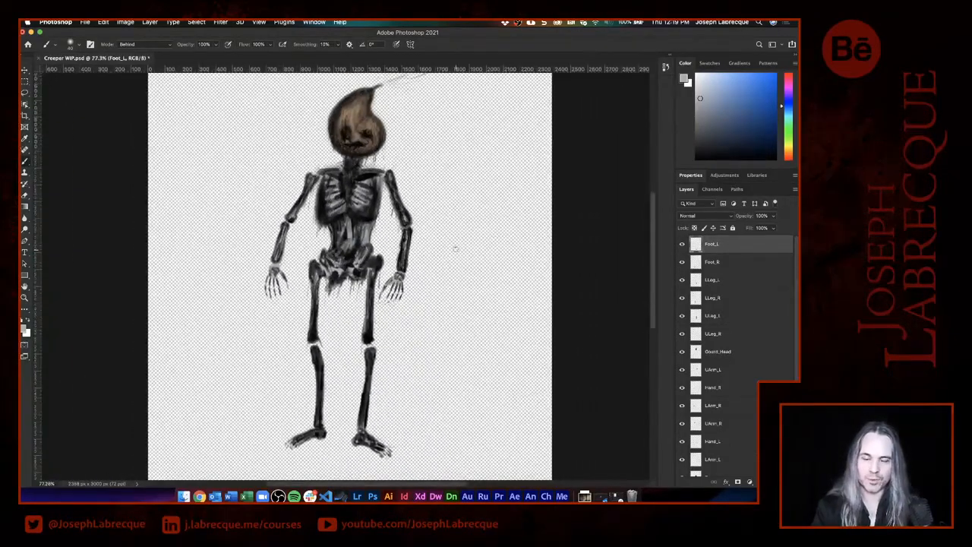
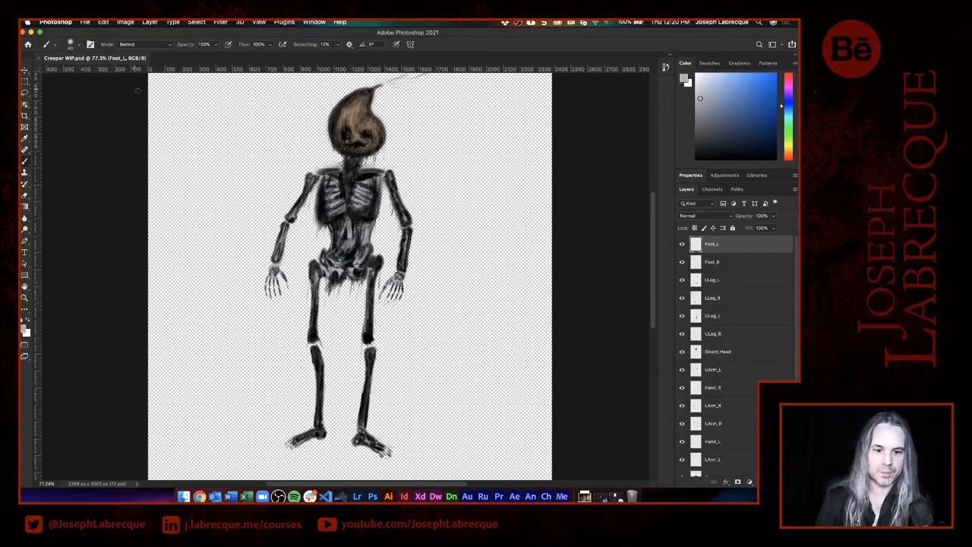
# Switch to Finder and preview Creeper WIP.psd and AdobeStock_295594570.jpeg from the Downloads folder.
pyautogui.click(183, 496)
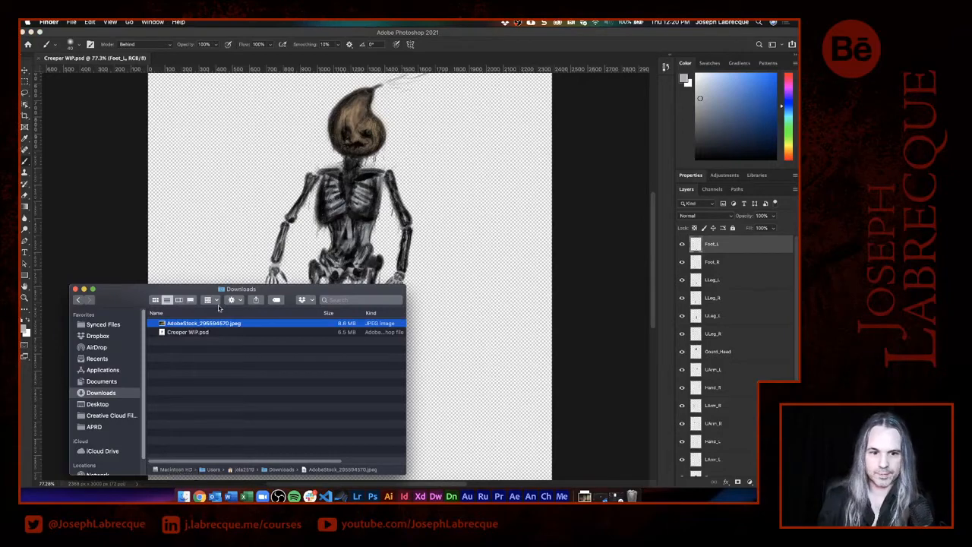
pyautogui.moveTo(199, 293); pyautogui.dragTo(198, 262)
pyautogui.click(194, 303)
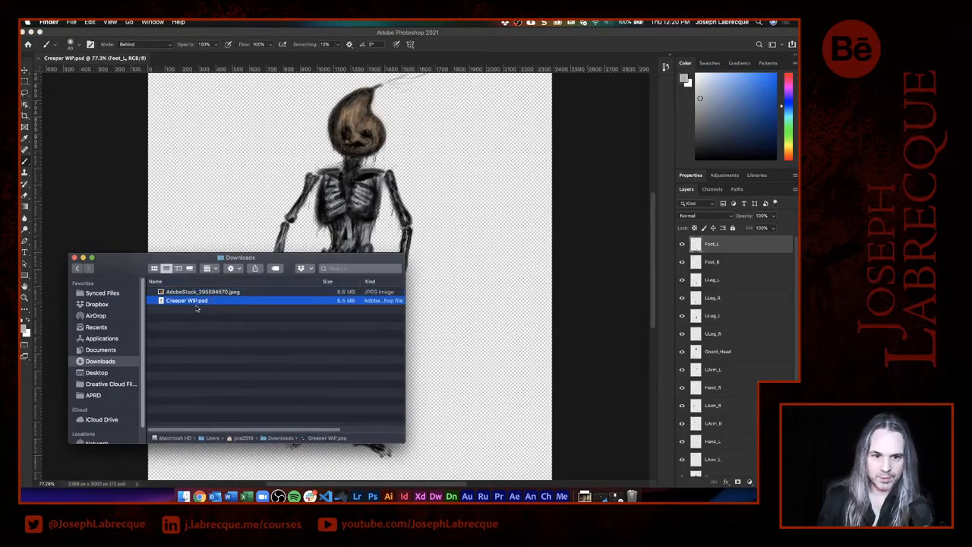
pyautogui.press('space')
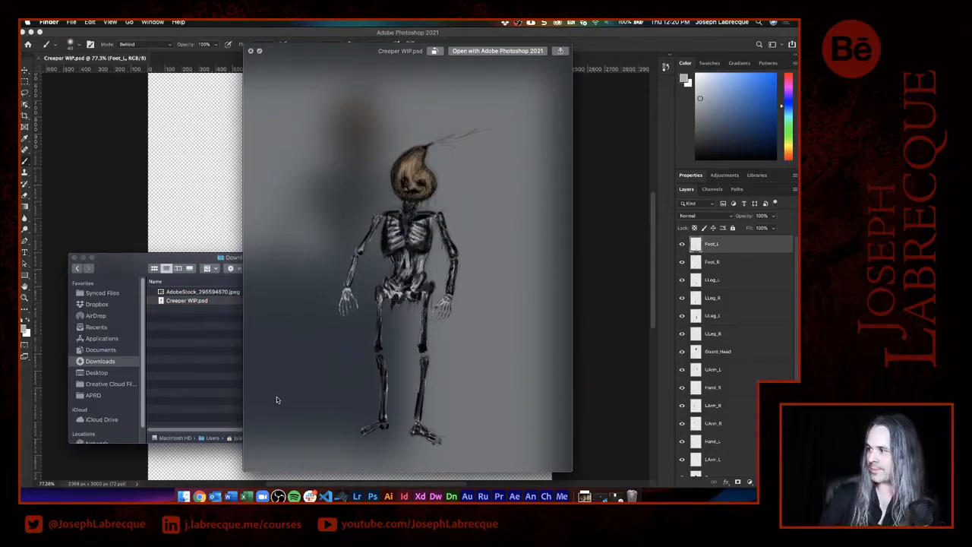
pyautogui.click(251, 51)
pyautogui.click(196, 292)
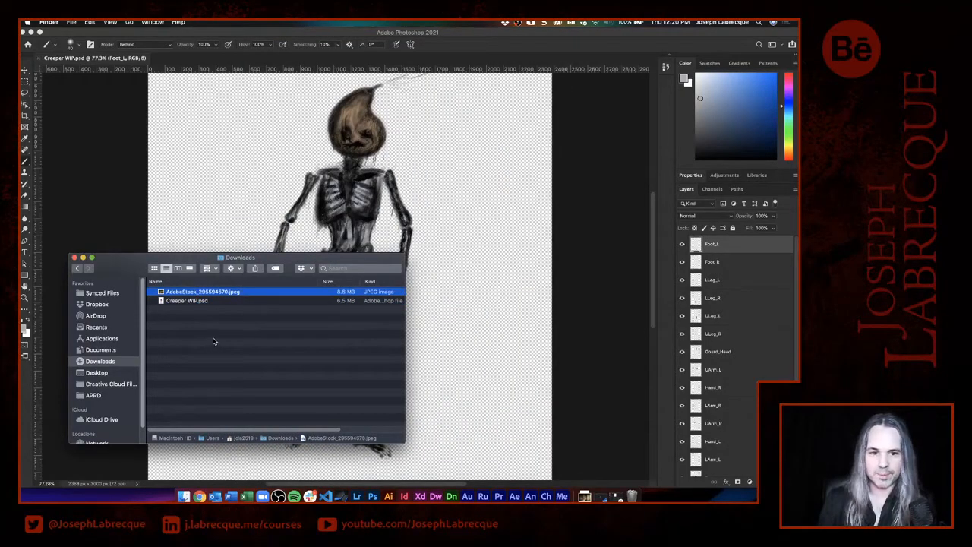
pyautogui.press('space')
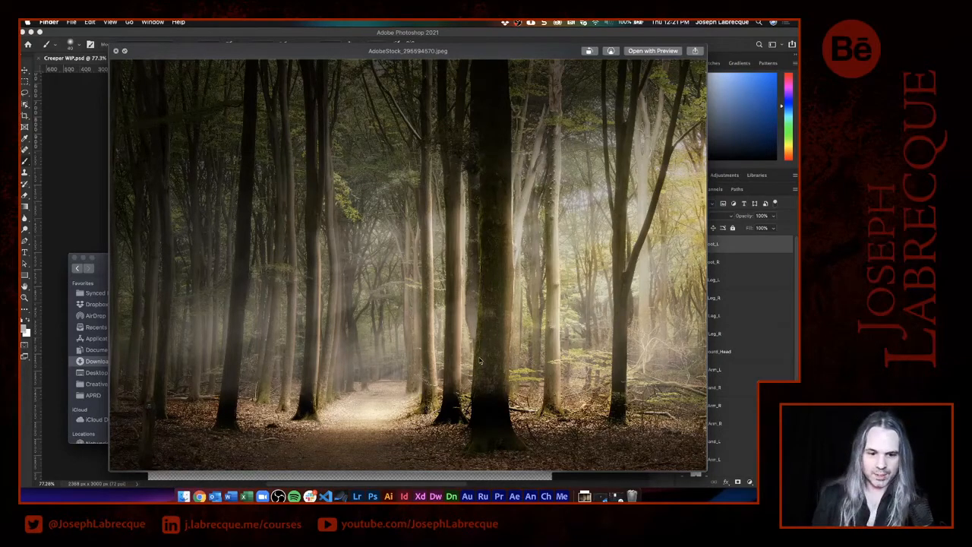
# Switch to Chrome, search the Free collection of Adobe Stock for pumpkin, and browse the resulting photos.
pyautogui.click(199, 496)
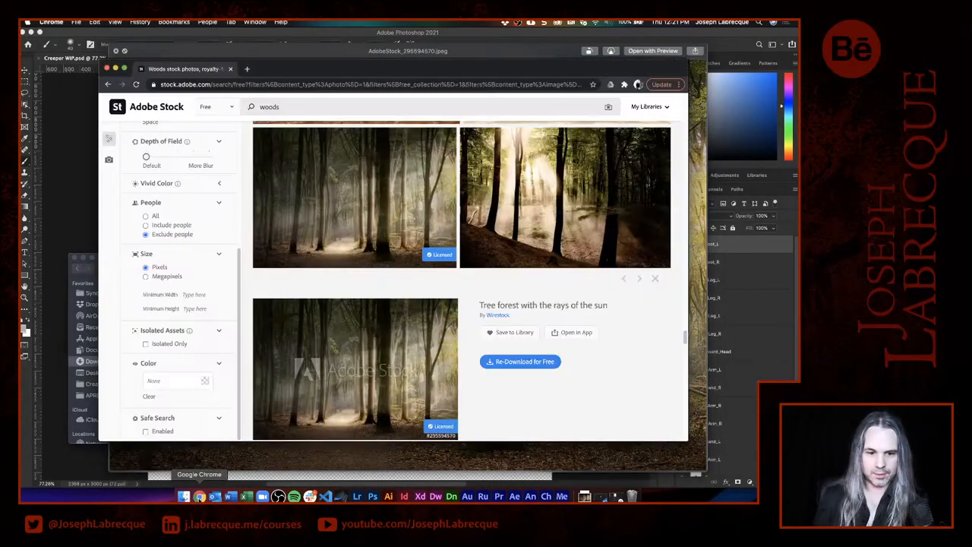
pyautogui.click(215, 106)
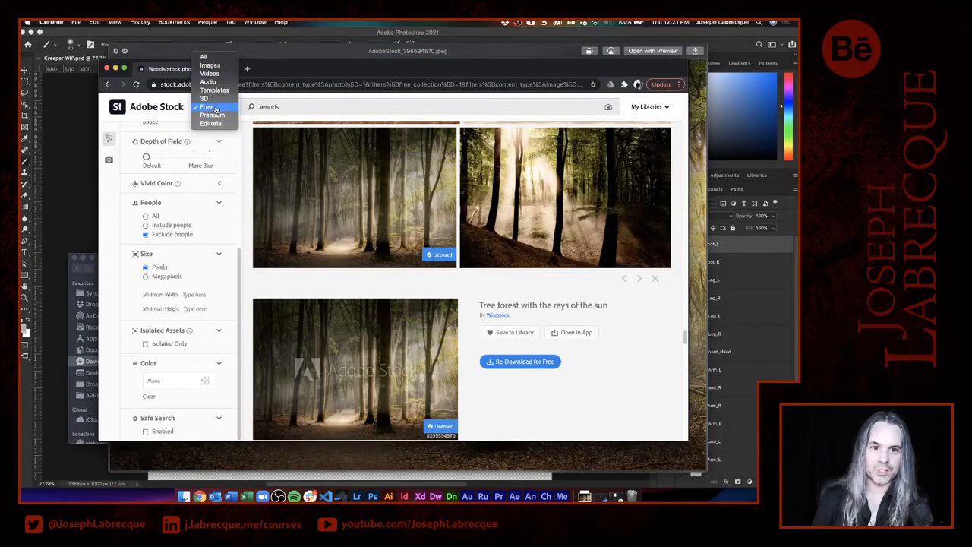
pyautogui.click(213, 108)
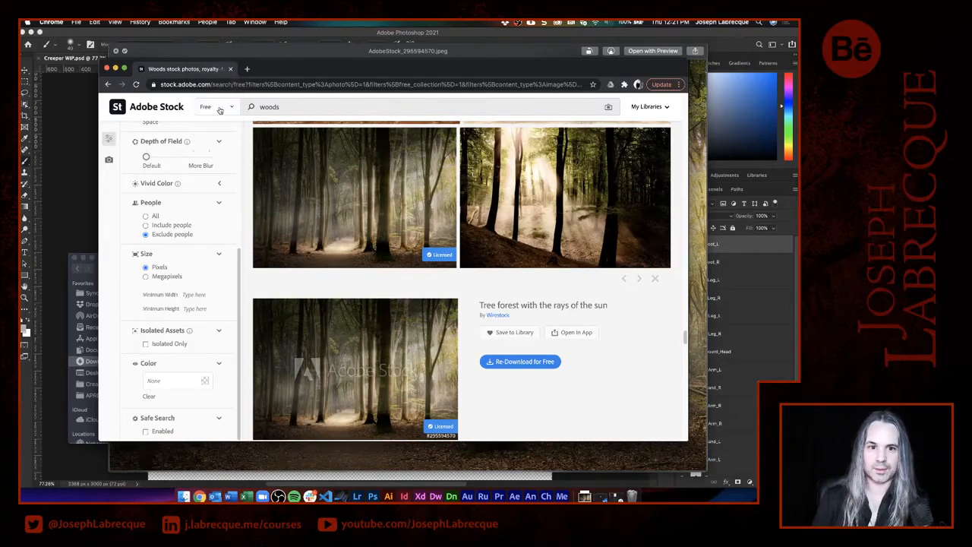
pyautogui.click(308, 110)
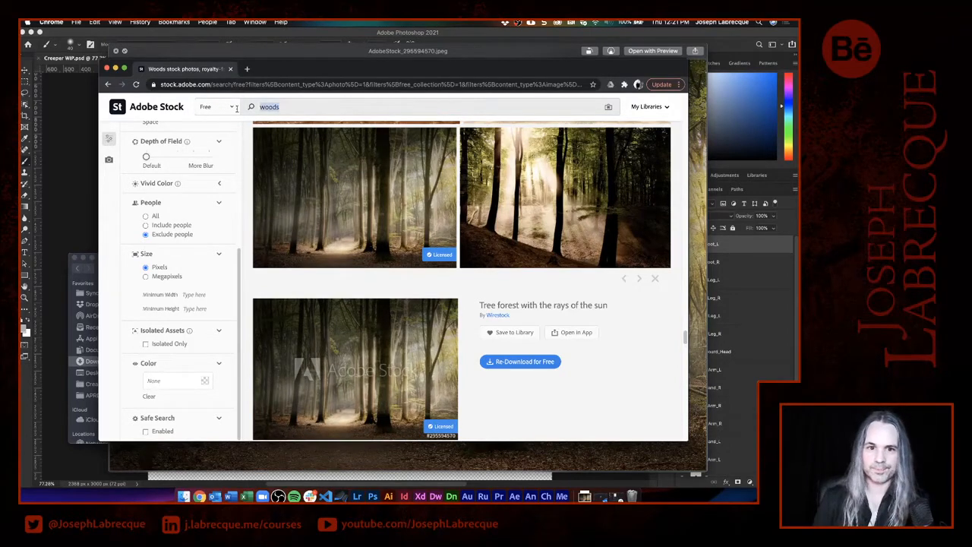
pyautogui.press('super+a')
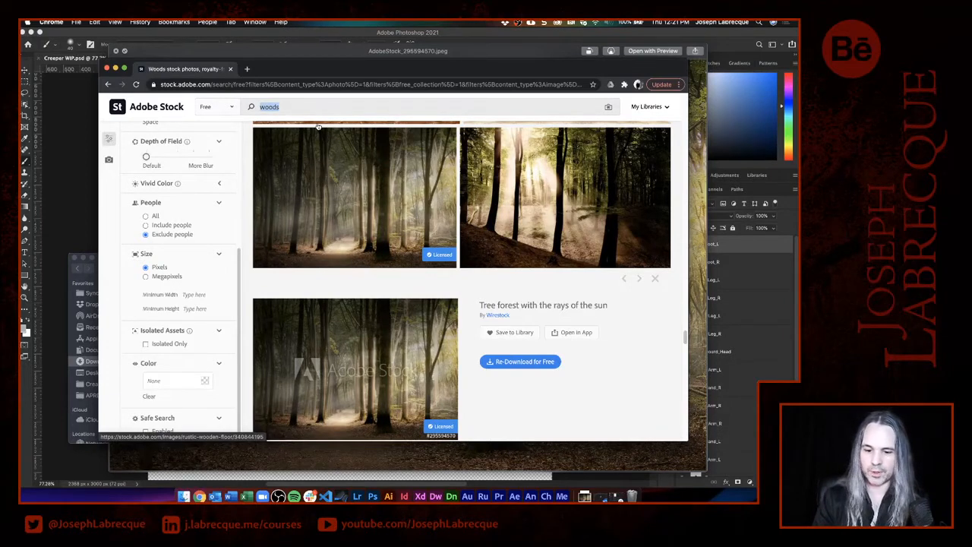
pyautogui.write('pum')
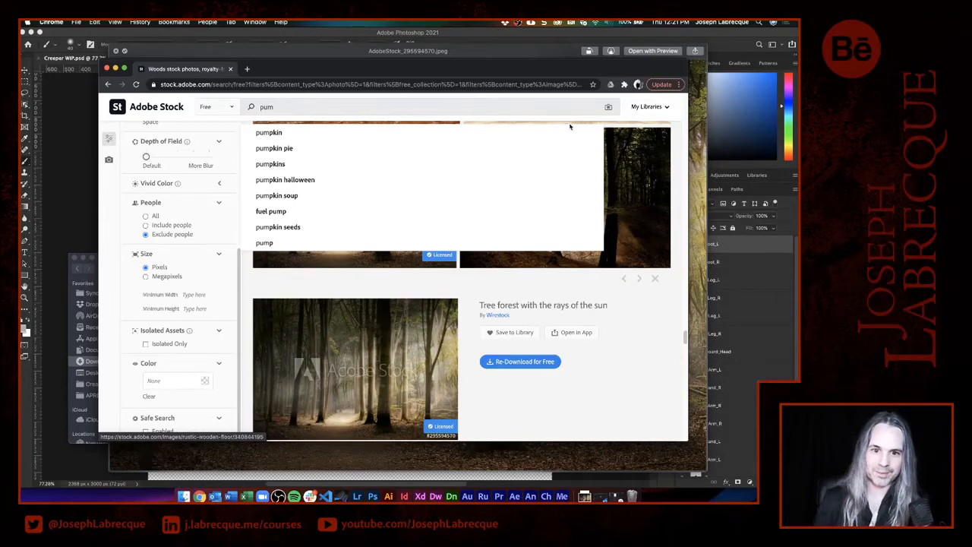
pyautogui.click(310, 133)
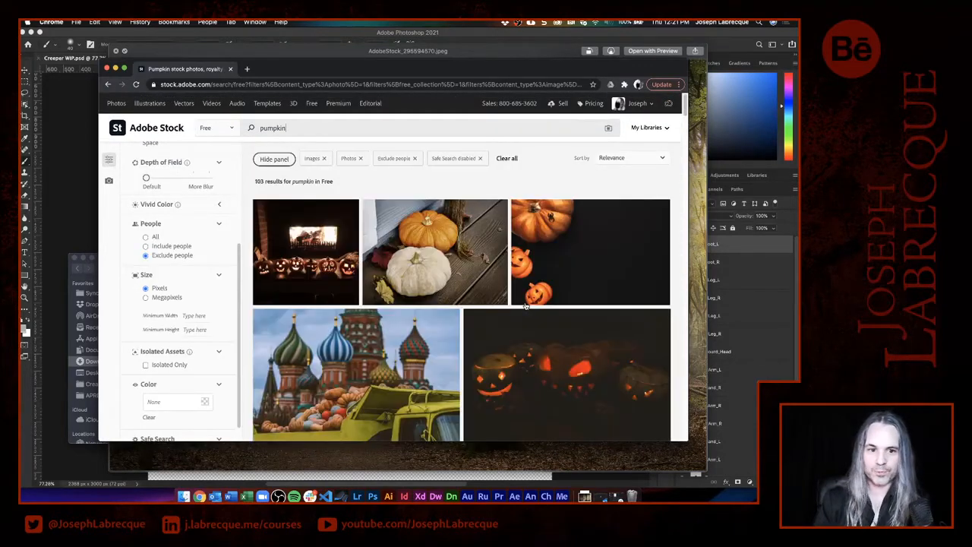
pyautogui.scroll(-5, 525, 305)
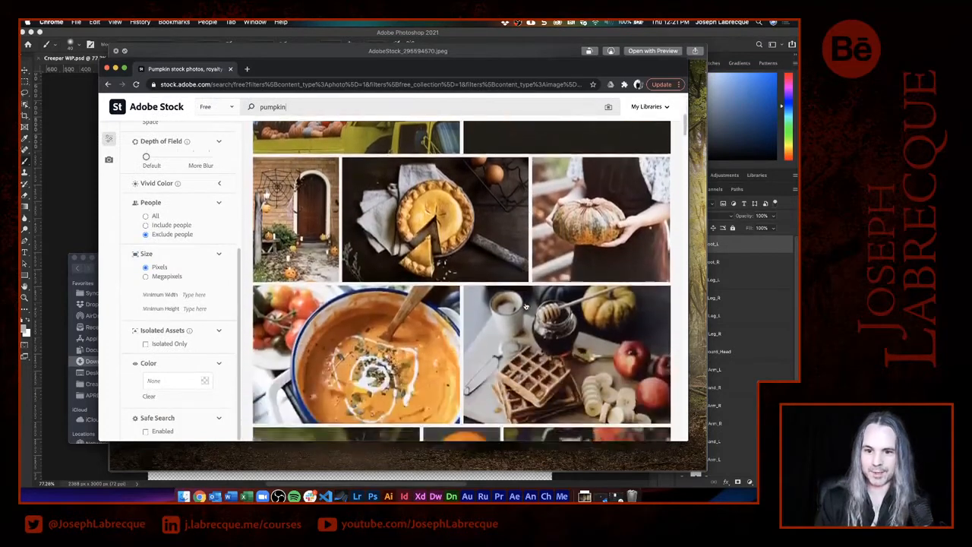
pyautogui.scroll(-12, 526, 306)
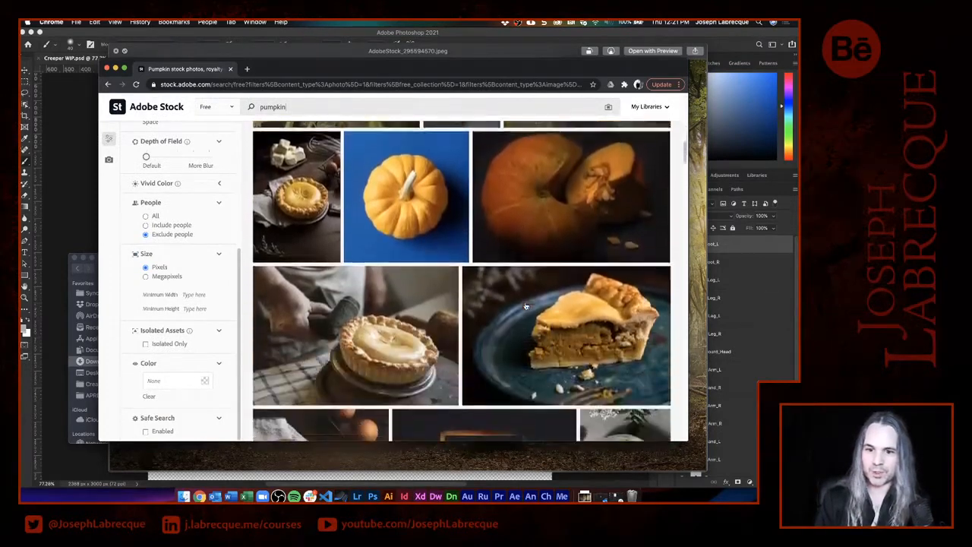
pyautogui.scroll(-12, 525, 305)
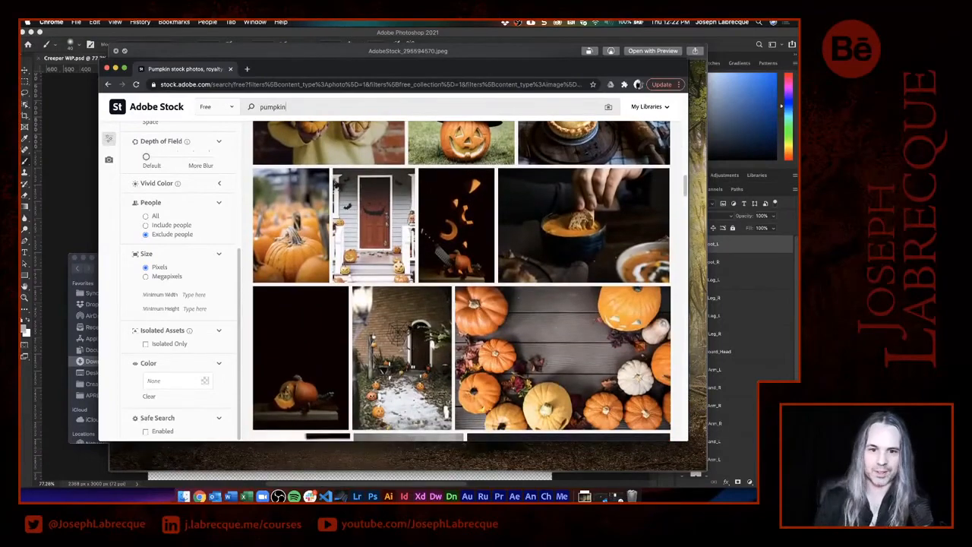
# Close the browser window and the forest image preview, return to Photoshop, and review the finished skeleton and its full layer stack.
pyautogui.click(107, 69)
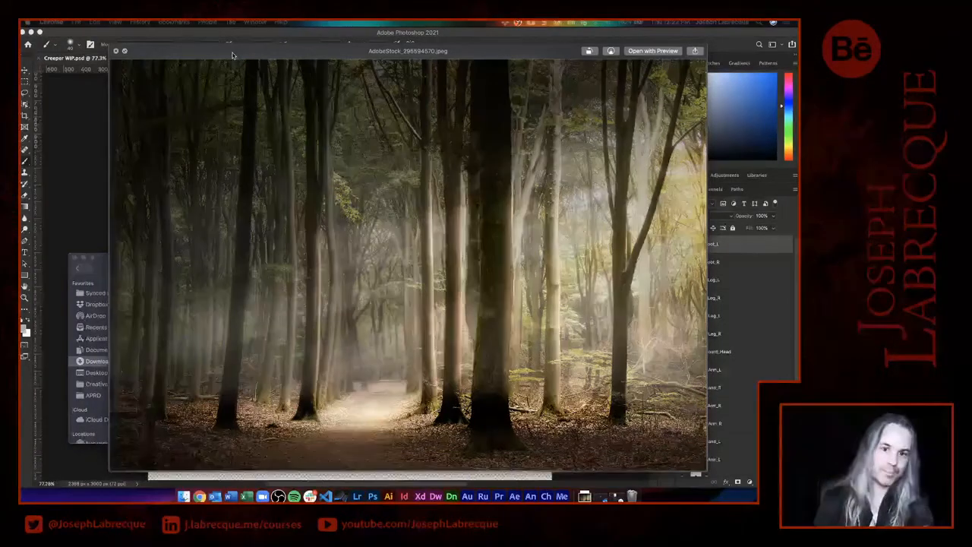
pyautogui.click(116, 51)
pyautogui.click(610, 40)
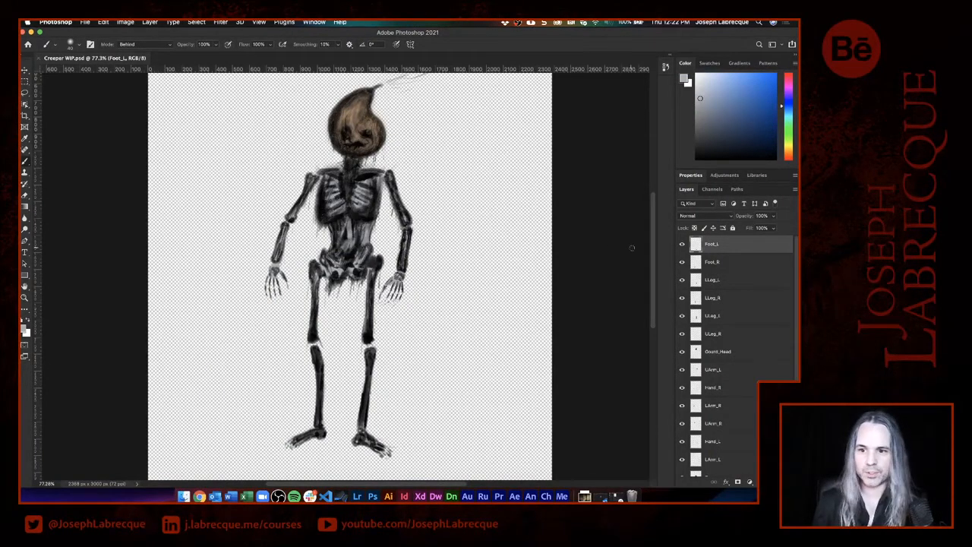
pyautogui.moveTo(654, 245); pyautogui.dragTo(659, 265)
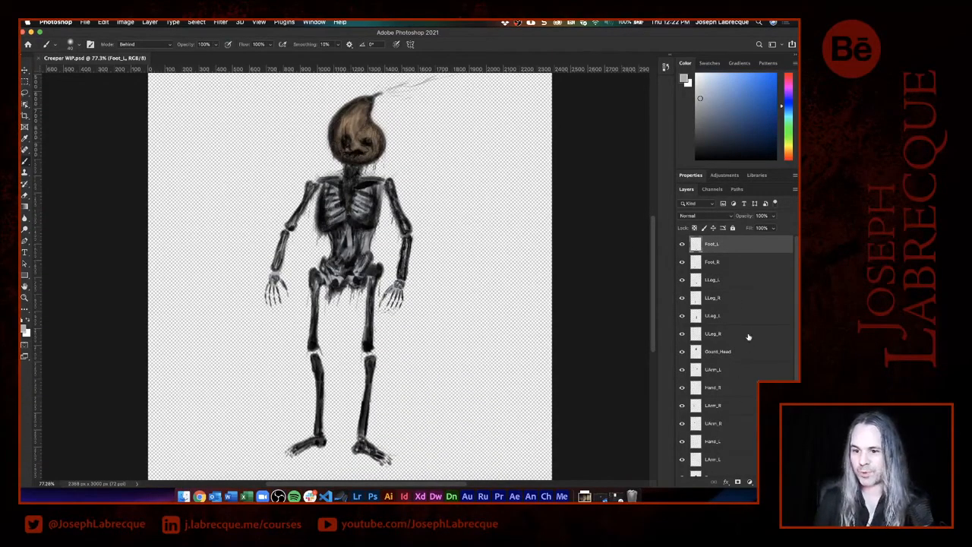
pyautogui.scroll(-2, 791, 324)
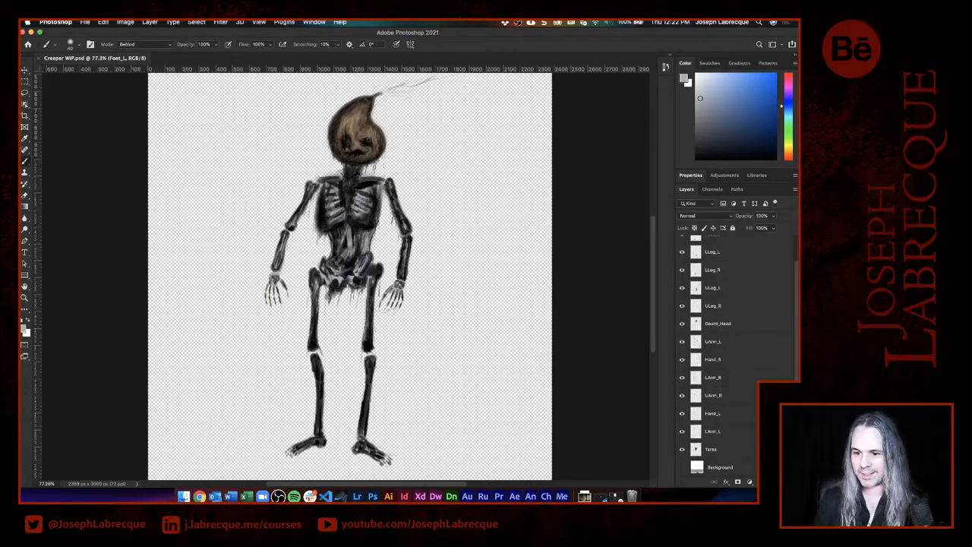
pyautogui.scroll(2, 760, 310)
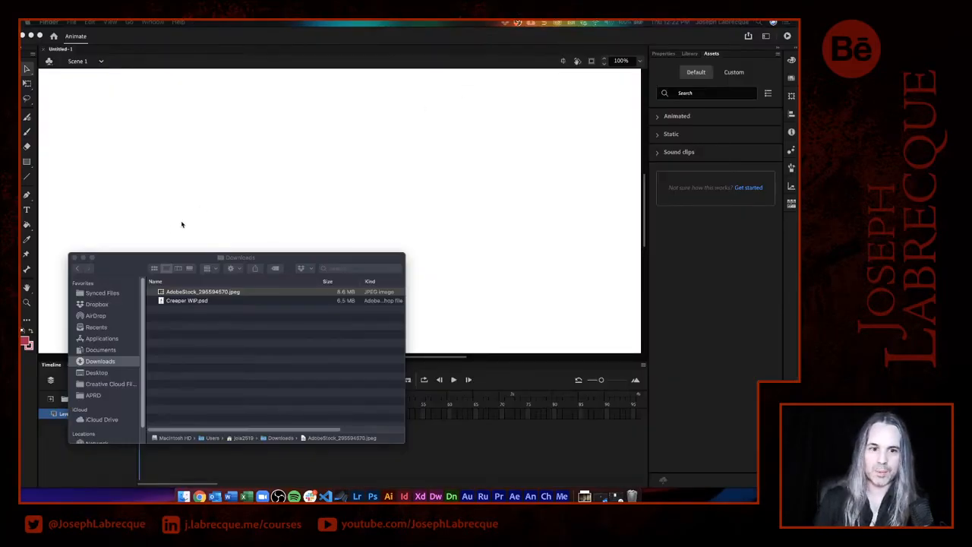
# Close the Untitled-1 document and create a new one from the HD preset.
pyautogui.click(44, 51)
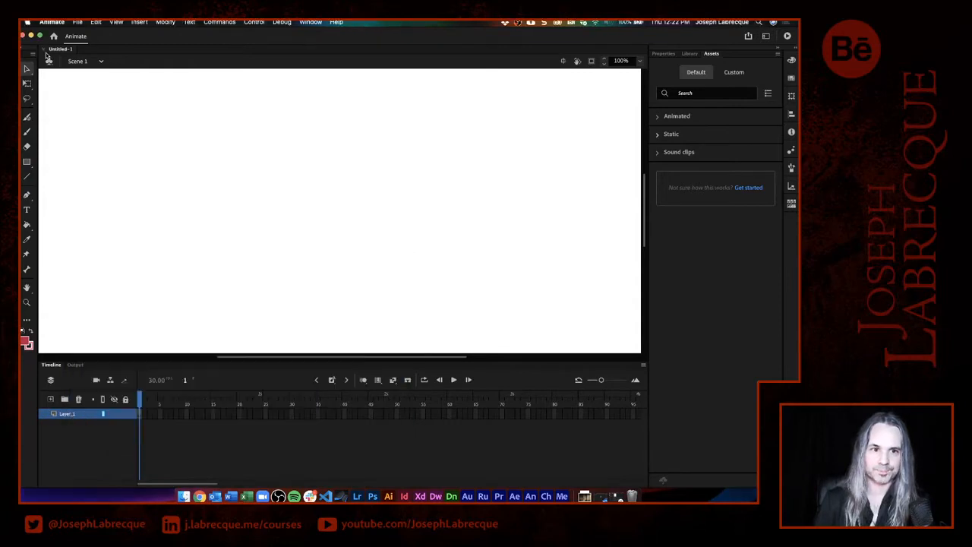
pyautogui.click(44, 50)
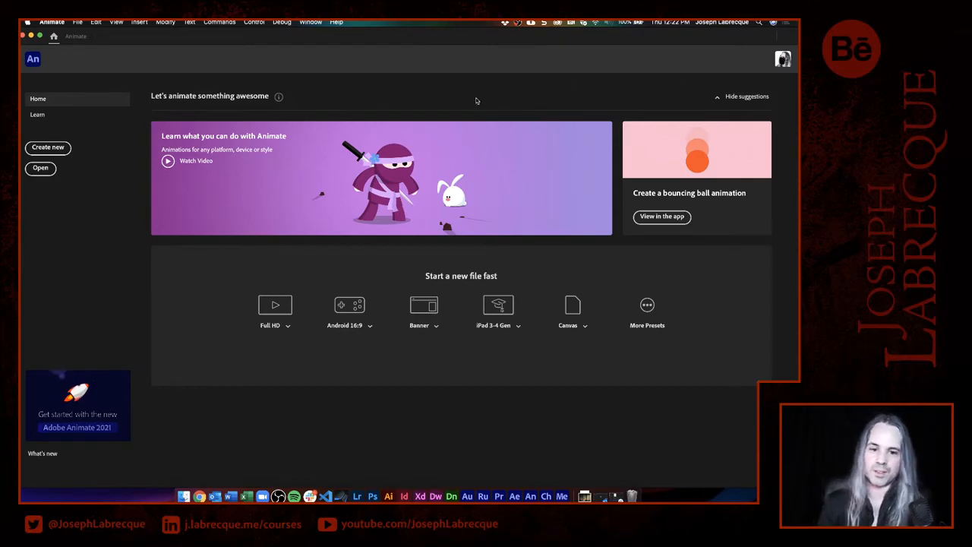
pyautogui.click(288, 326)
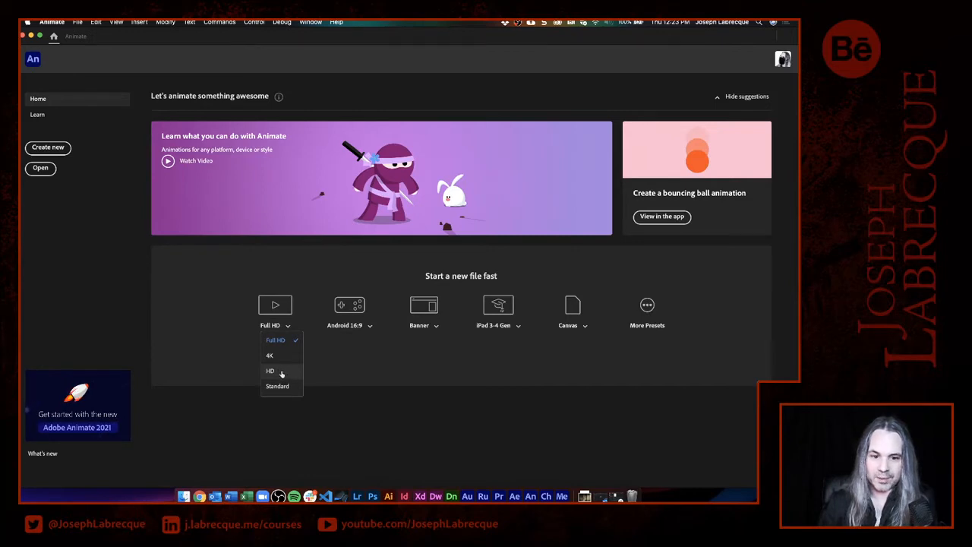
pyautogui.click(282, 373)
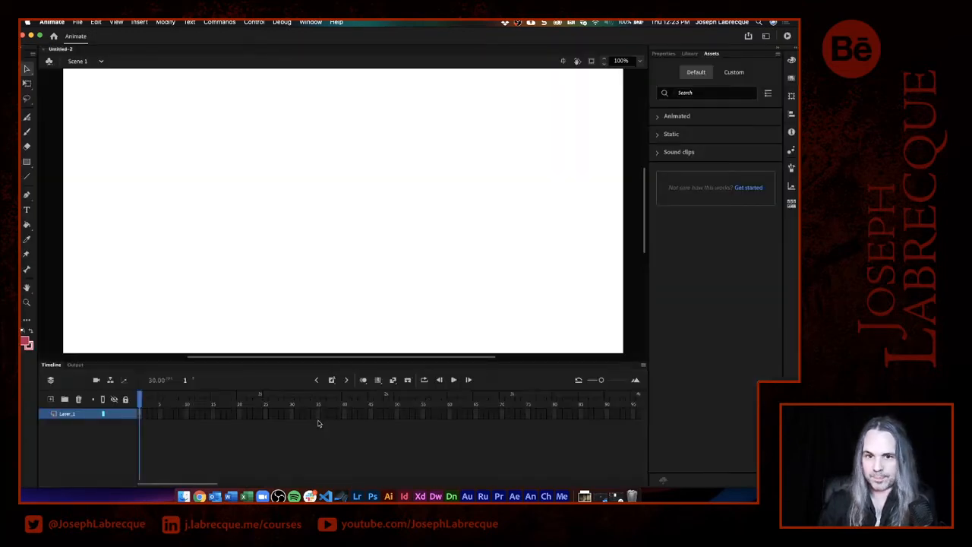
pyautogui.click(642, 62)
pyautogui.click(658, 73)
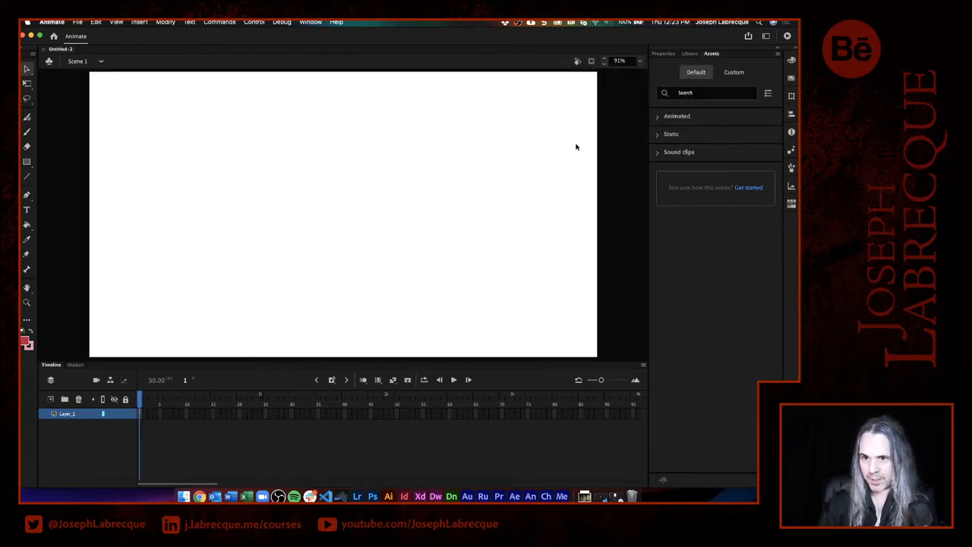
# Allow Adobe Animate 2021 to control the computer in the Accessibility privacy settings, then relock and close them.
pyautogui.click(663, 54)
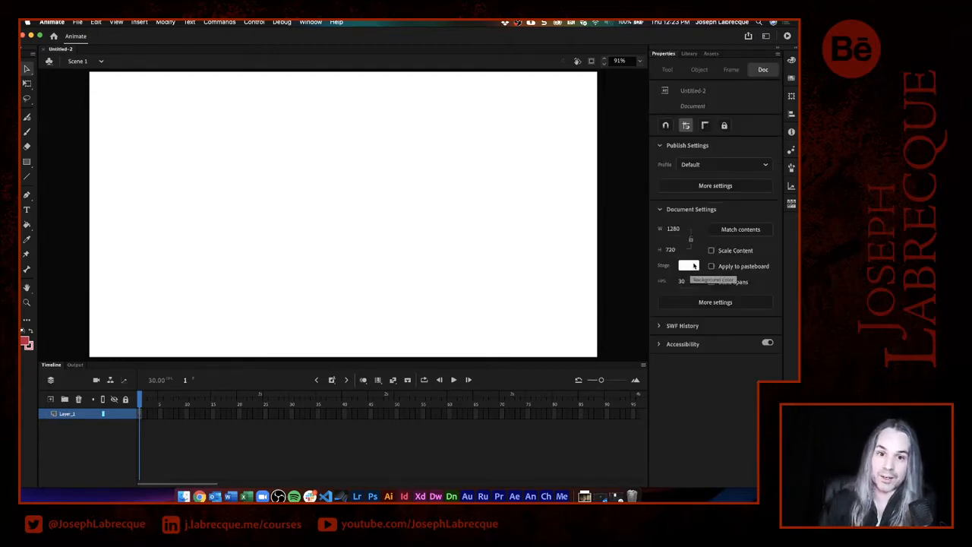
pyautogui.click(694, 266)
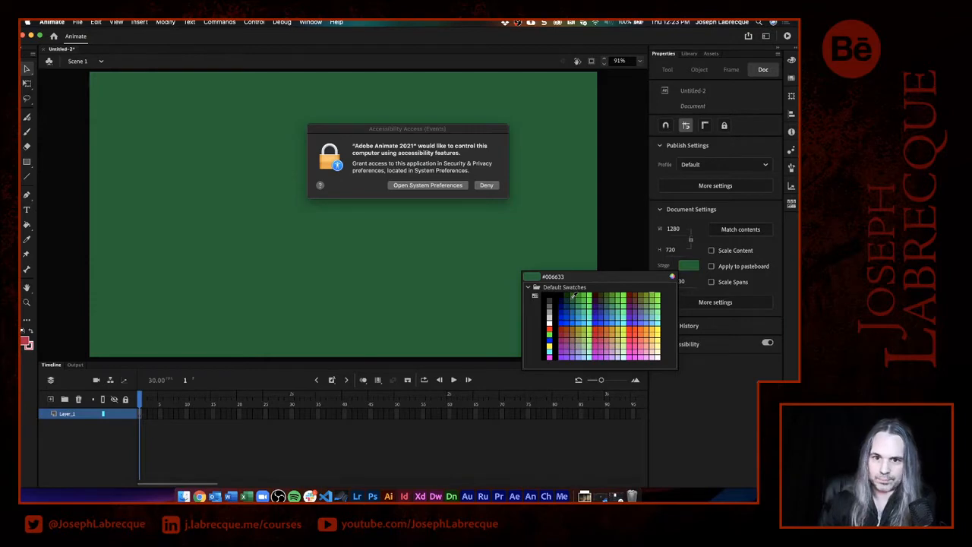
pyautogui.click(429, 185)
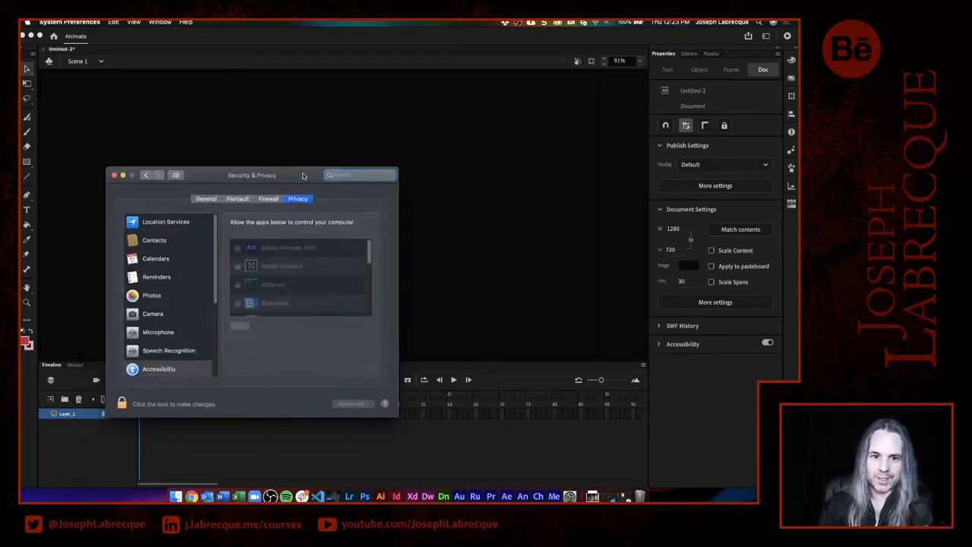
pyautogui.moveTo(302, 175); pyautogui.dragTo(407, 101)
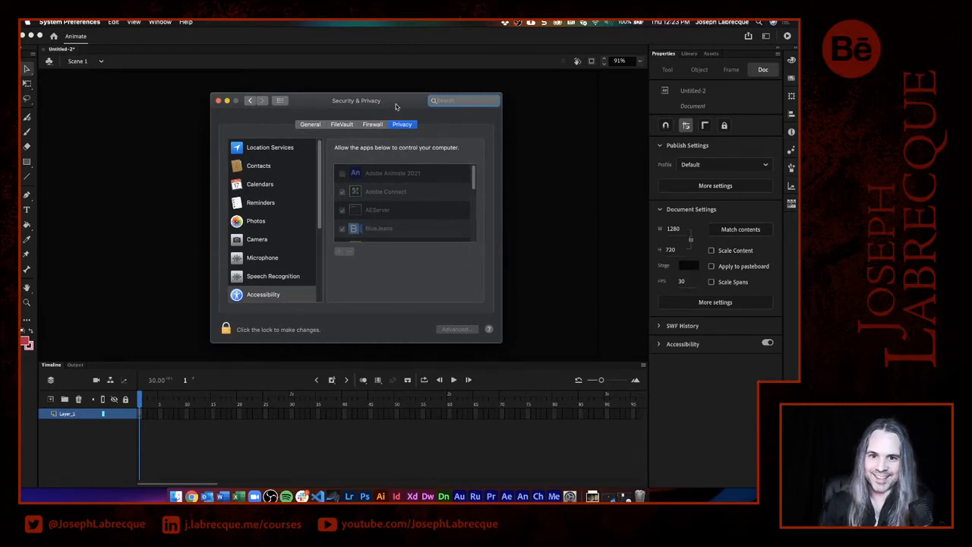
pyautogui.moveTo(396, 104); pyautogui.dragTo(797, 92)
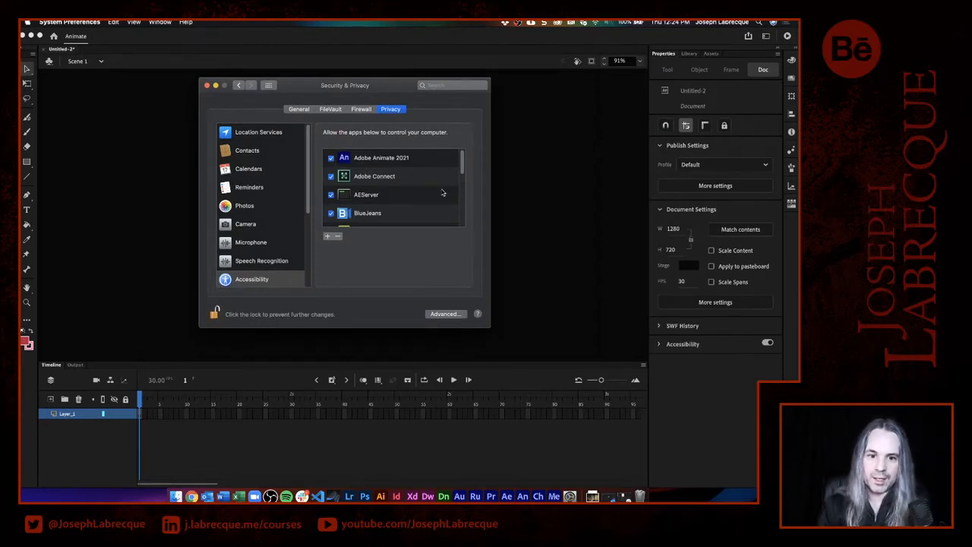
pyautogui.scroll(-3, 443, 192)
pyautogui.scroll(4, 442, 193)
pyautogui.scroll(-5, 443, 193)
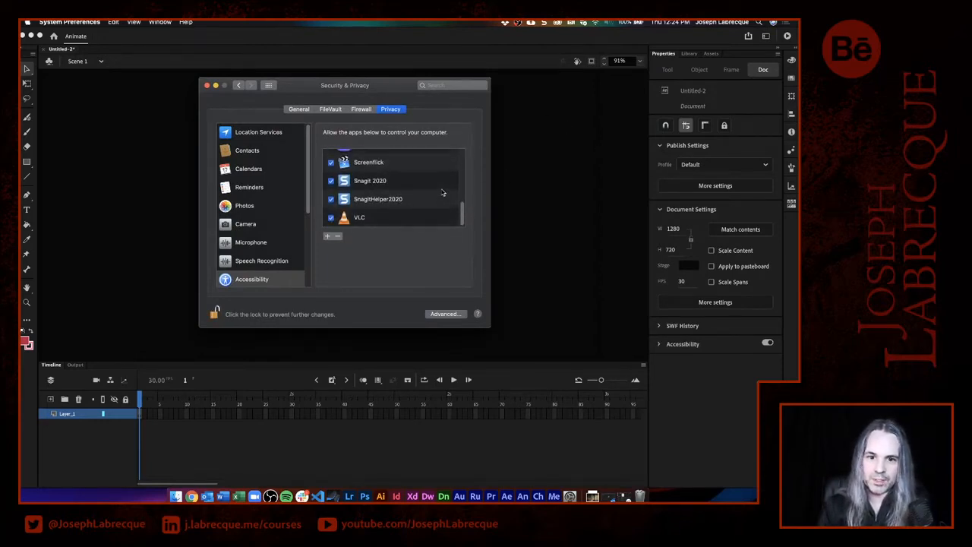
pyautogui.click(214, 314)
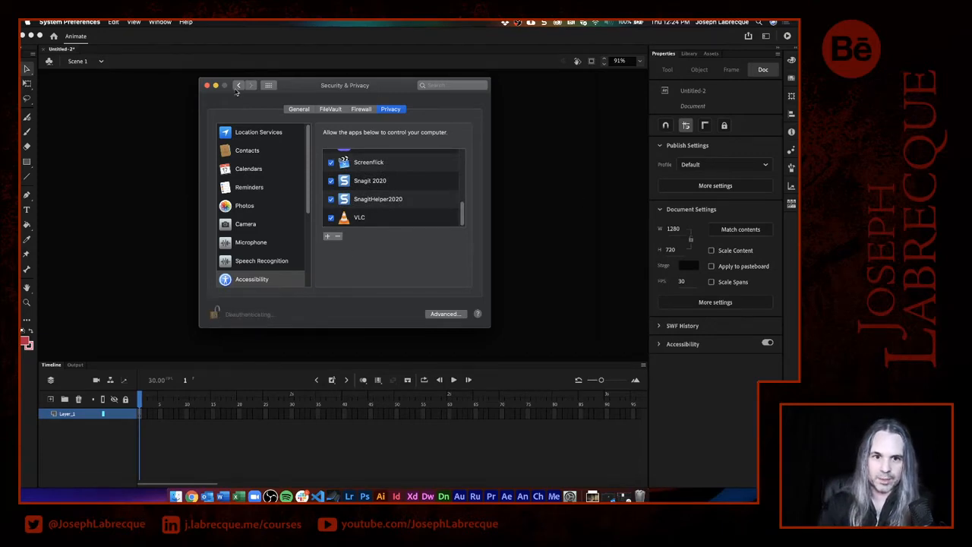
pyautogui.click(206, 85)
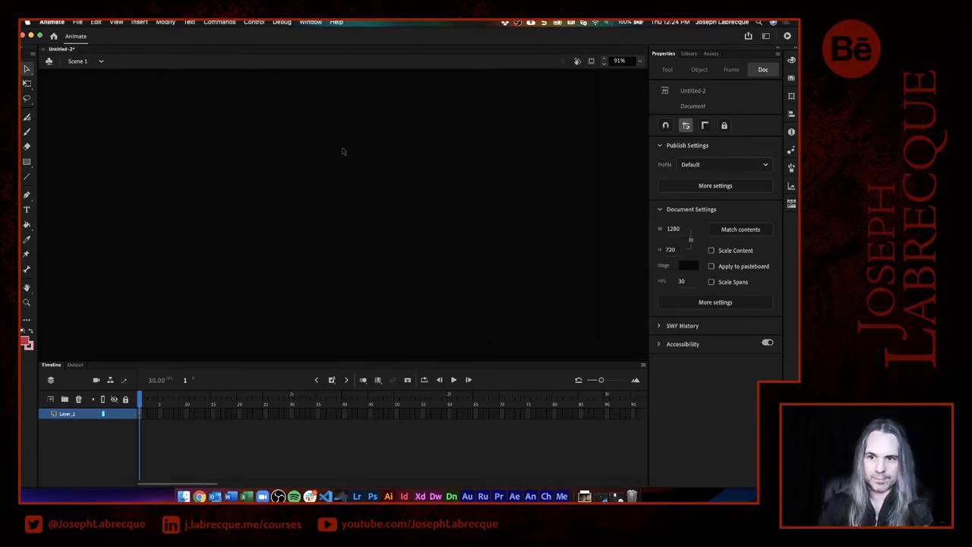
# Set the document's stage color to a light orange swatch.
pyautogui.click(688, 265)
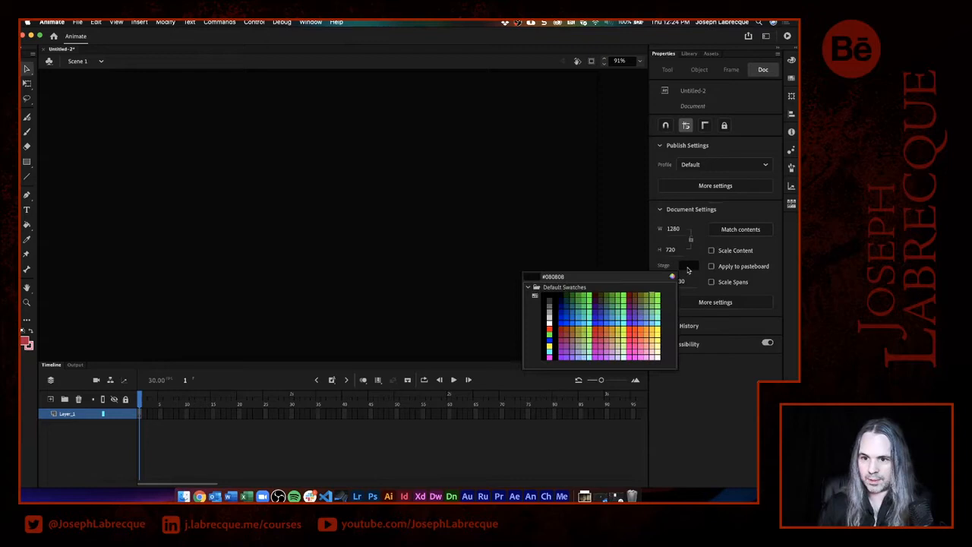
pyautogui.click(653, 325)
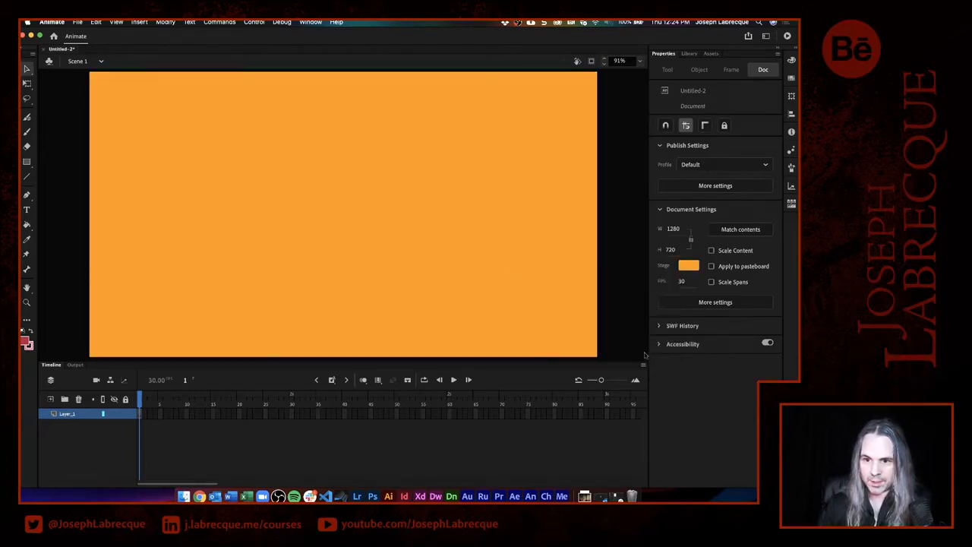
pyautogui.click(649, 327)
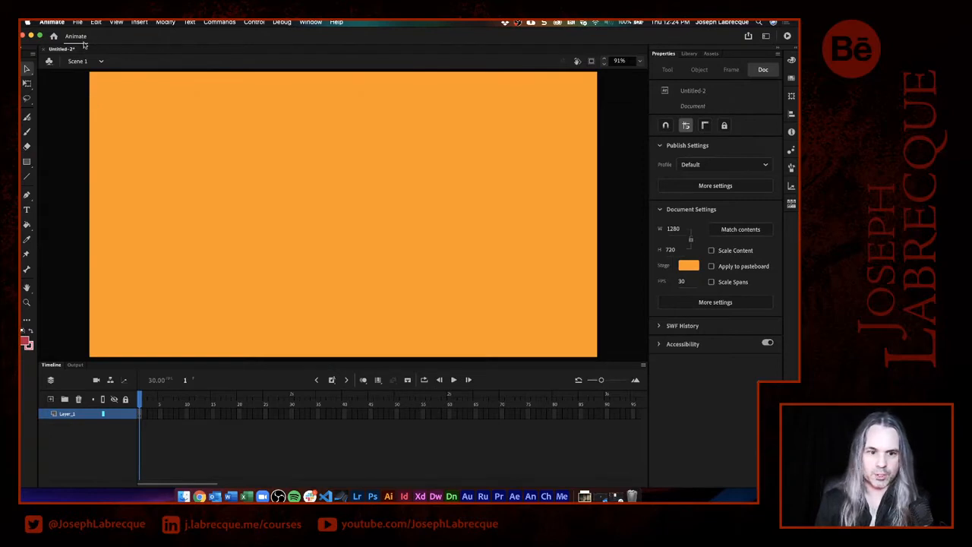
# Place AdobeStock_295594570.jpeg from the Downloads folder onto the stage and check it in the document's library.
pyautogui.click(183, 496)
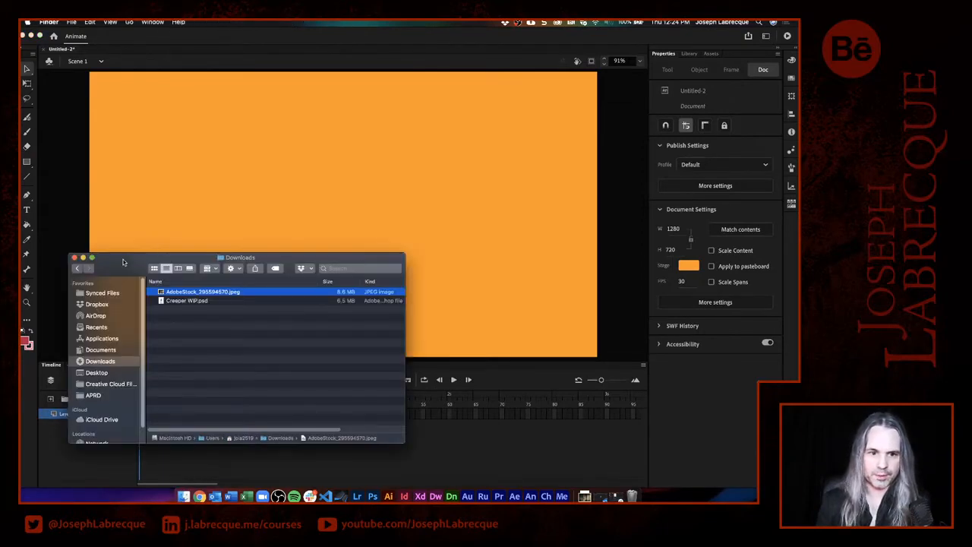
pyautogui.moveTo(125, 263); pyautogui.dragTo(387, 295)
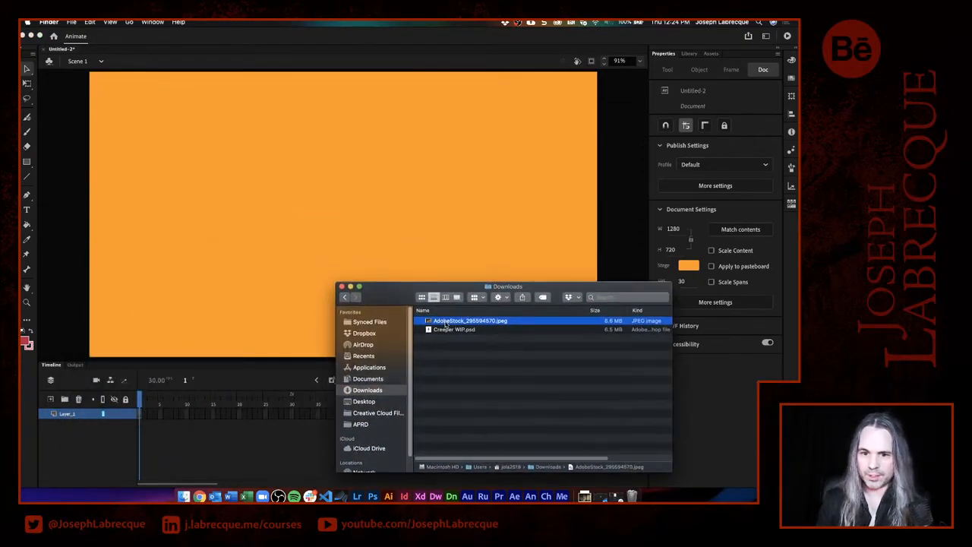
pyautogui.moveTo(446, 324); pyautogui.dragTo(245, 221)
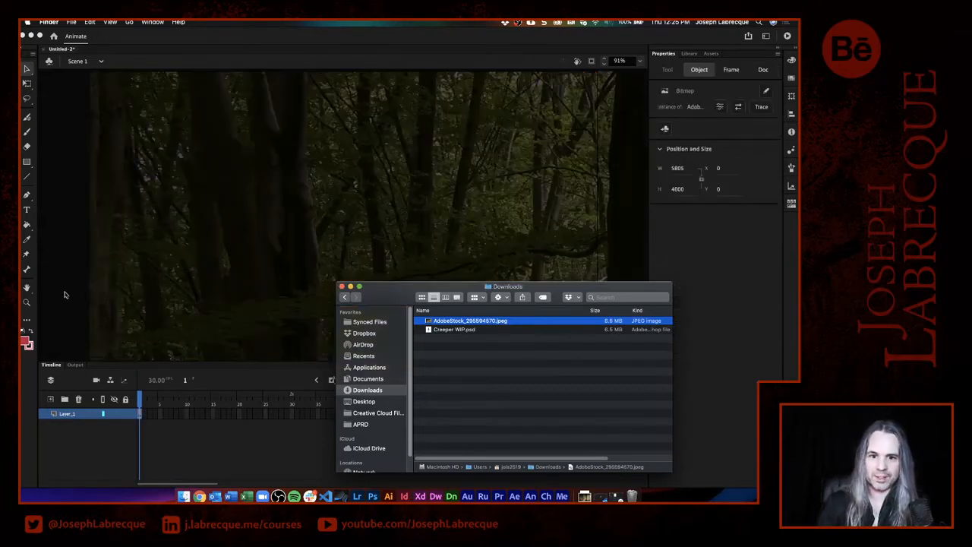
pyautogui.click(69, 297)
pyautogui.click(689, 53)
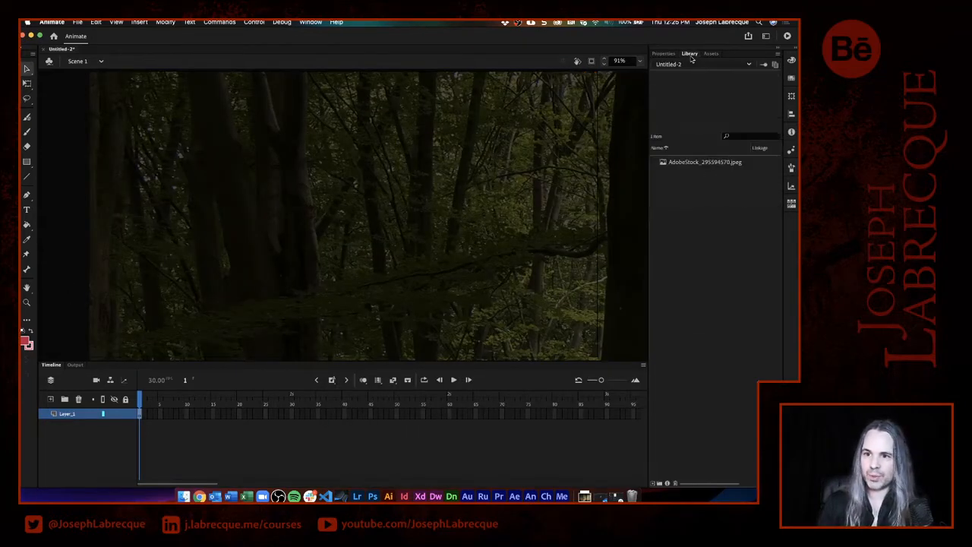
pyautogui.click(698, 164)
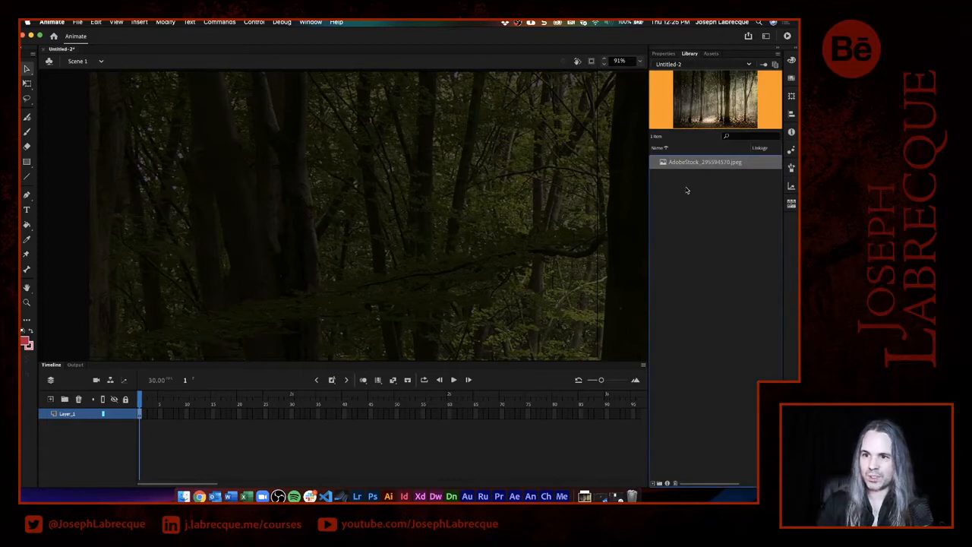
pyautogui.click(666, 54)
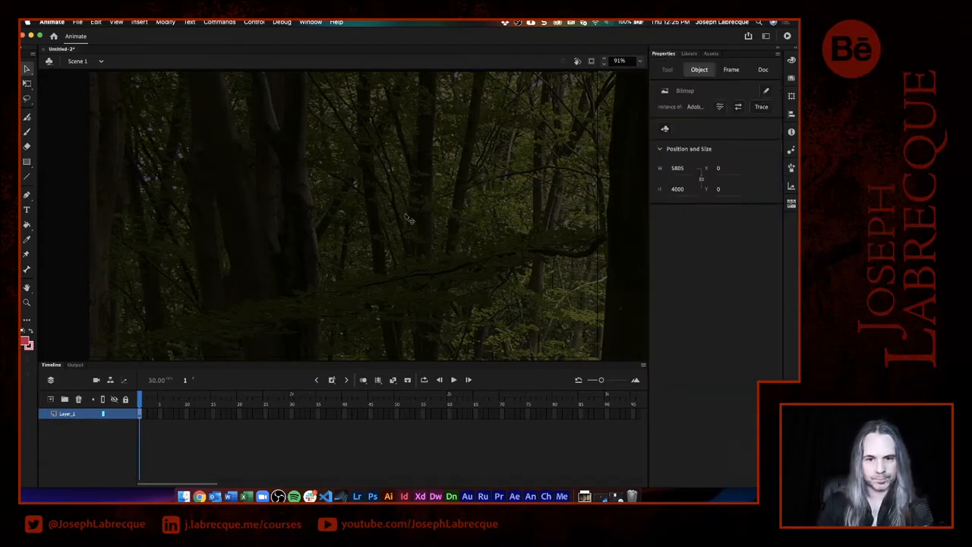
# Shift the forest bitmap beyond the stage's upper-left corner, to about X -146, Y -55, checking the crop with content outside the stage clipped.
pyautogui.click(427, 233)
pyautogui.click(640, 60)
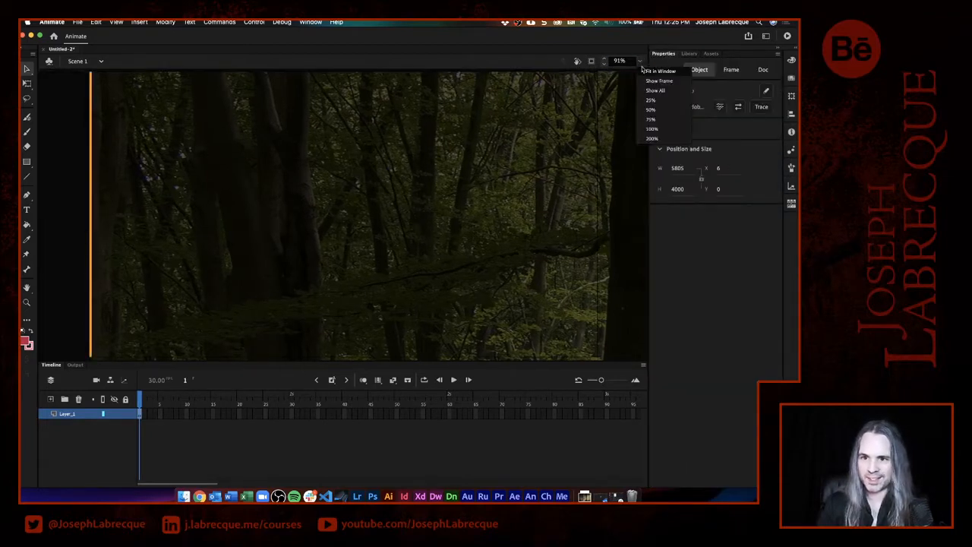
pyautogui.click(658, 119)
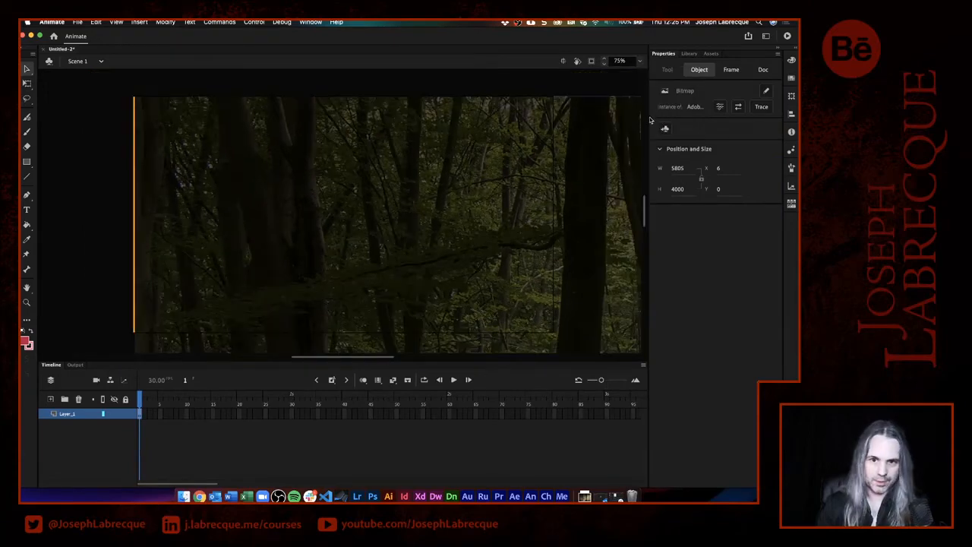
pyautogui.click(592, 62)
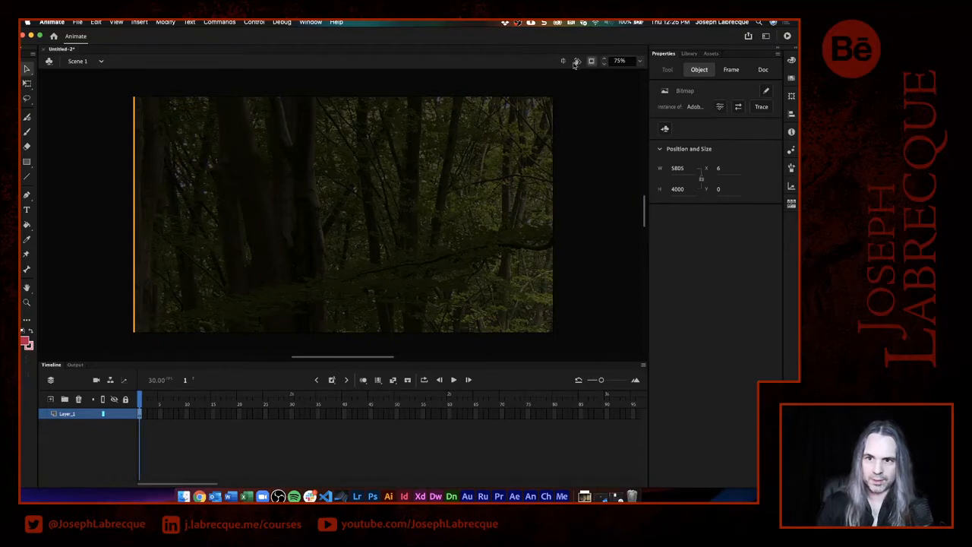
pyautogui.click(592, 61)
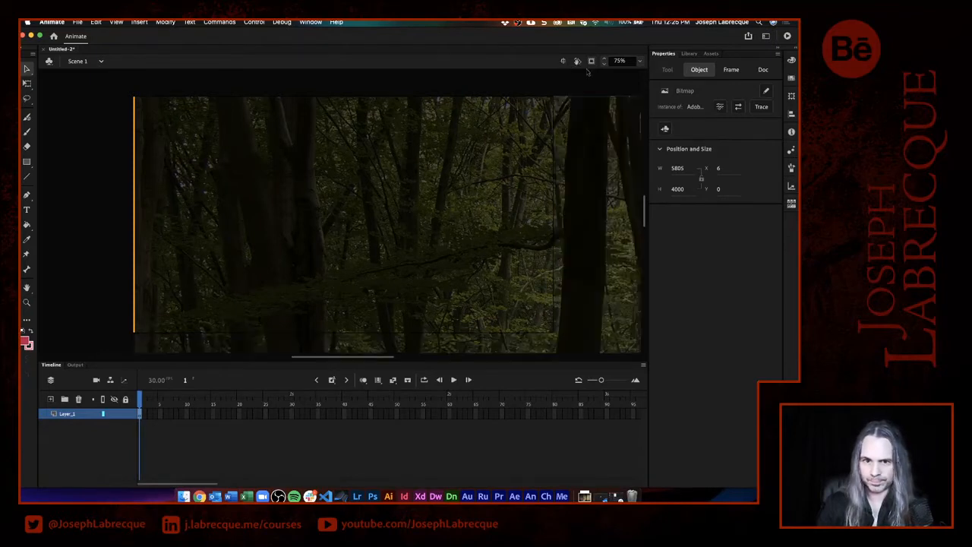
pyautogui.moveTo(472, 184); pyautogui.dragTo(432, 183)
# Scale the forest bitmap down to about 2272 × 1566 with Free Transform and reposition it at about X -92, Y -30.
pyautogui.click(27, 83)
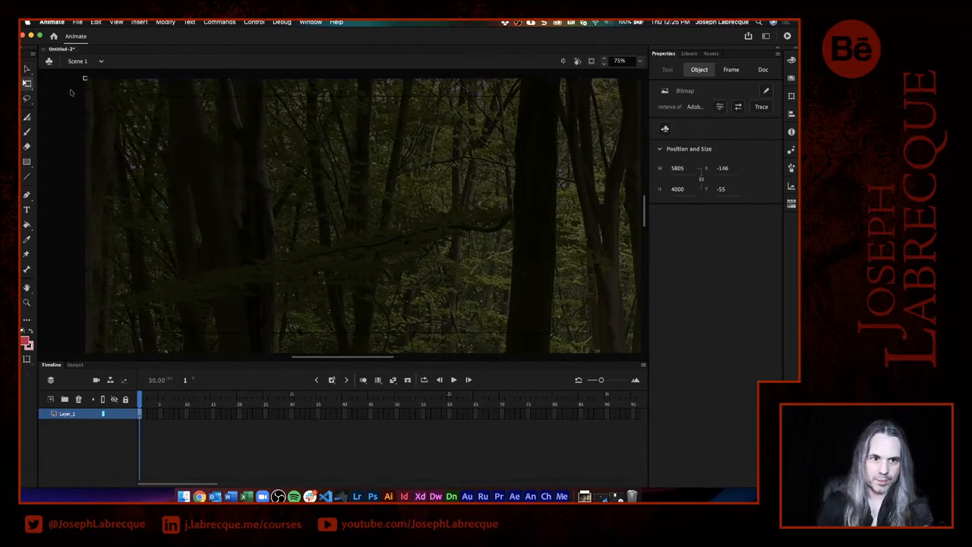
pyautogui.moveTo(86, 78); pyautogui.dragTo(439, 292)
pyautogui.moveTo(473, 334); pyautogui.dragTo(135, 107)
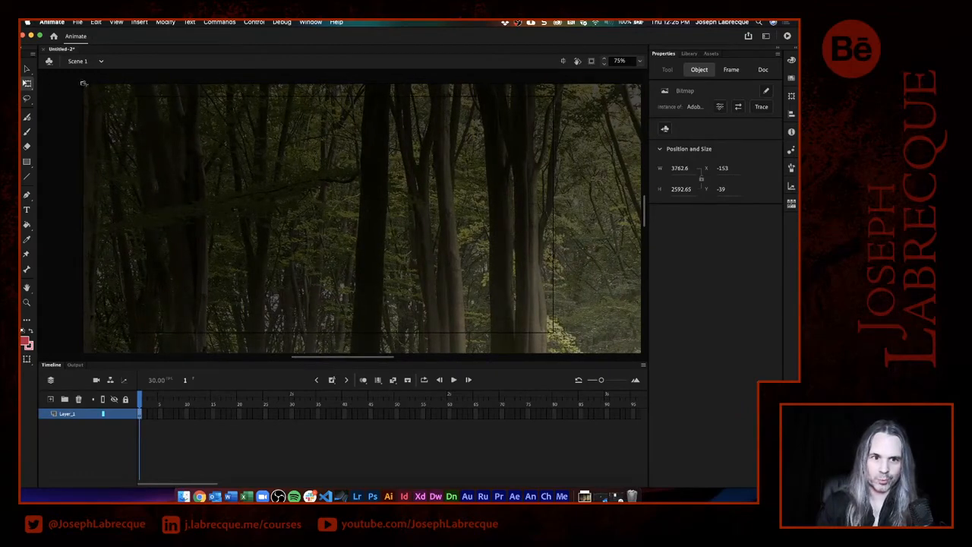
pyautogui.moveTo(84, 84); pyautogui.dragTo(327, 251)
pyautogui.moveTo(433, 306); pyautogui.dragTo(210, 144)
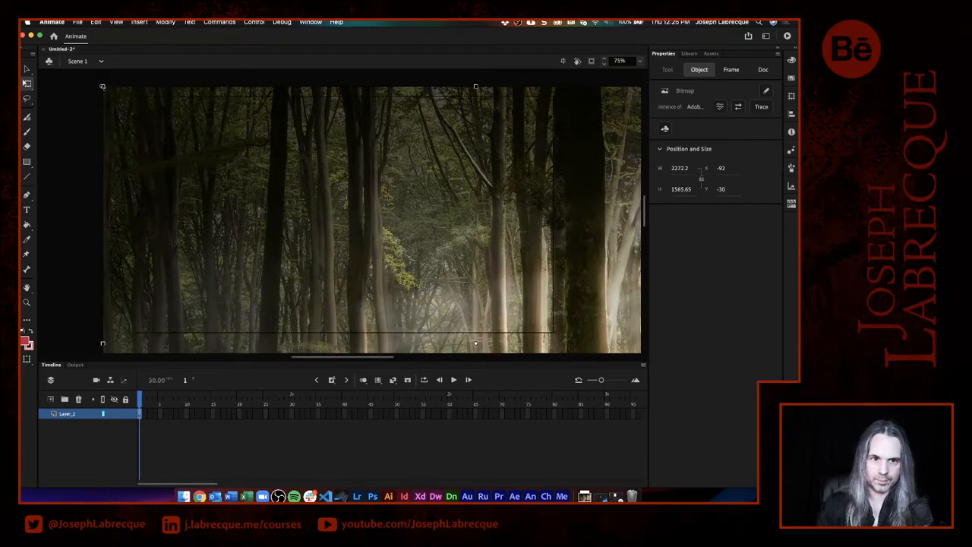
# Resize the forest bitmap to about 1632 × 1124 at about X -44, Y -20, and clip the content outside the stage.
pyautogui.moveTo(103, 87); pyautogui.dragTo(276, 206)
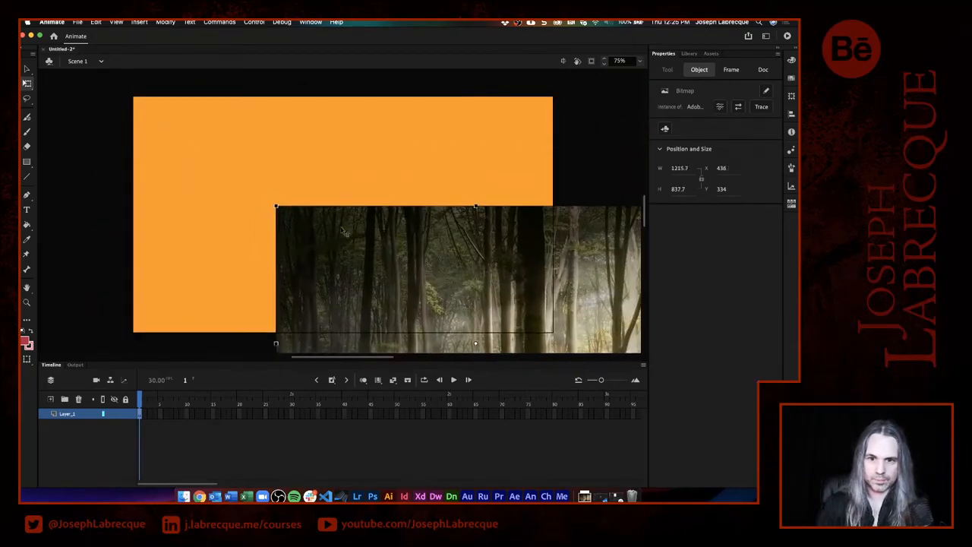
pyautogui.moveTo(420, 276); pyautogui.dragTo(254, 148)
pyautogui.moveTo(507, 350); pyautogui.dragTo(573, 401)
pyautogui.moveTo(454, 230); pyautogui.dragTo(531, 298)
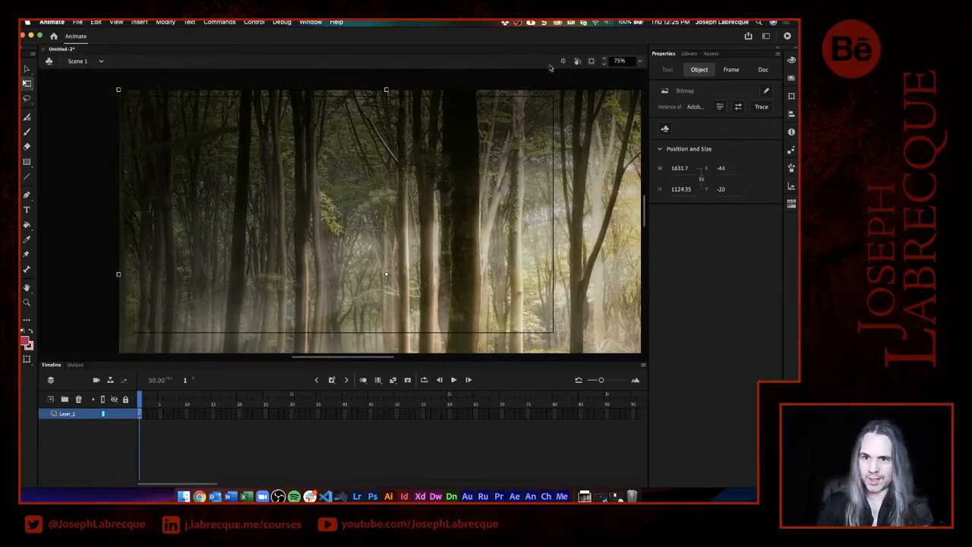
pyautogui.click(592, 61)
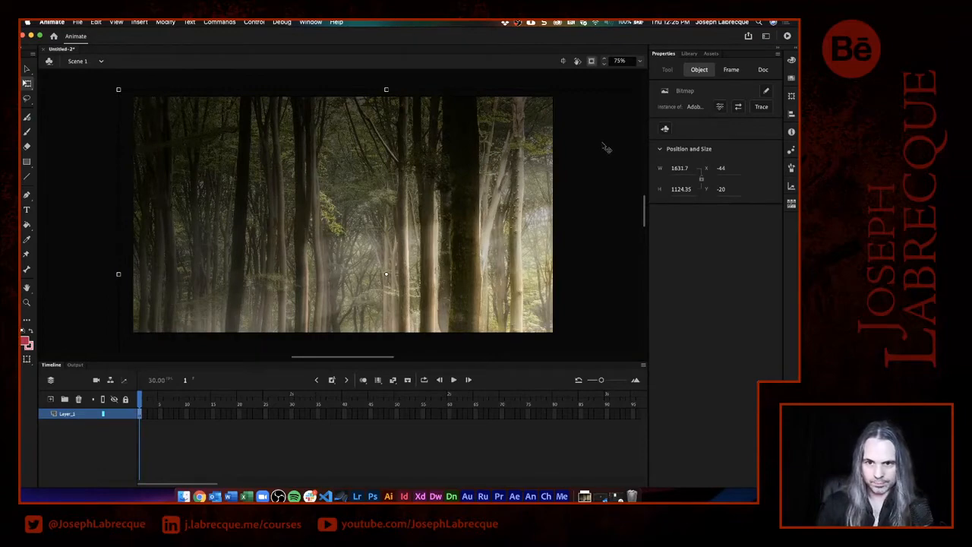
# Rename Layer_1 holding the forest bitmap to Woods, and try locking and unlocking the layer.
pyautogui.doubleClick(70, 413)
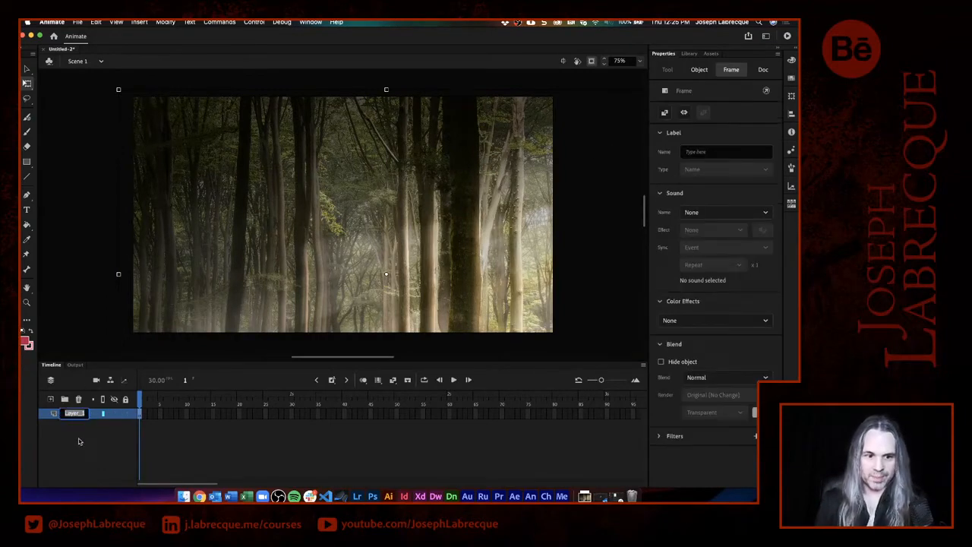
pyautogui.write('BG')
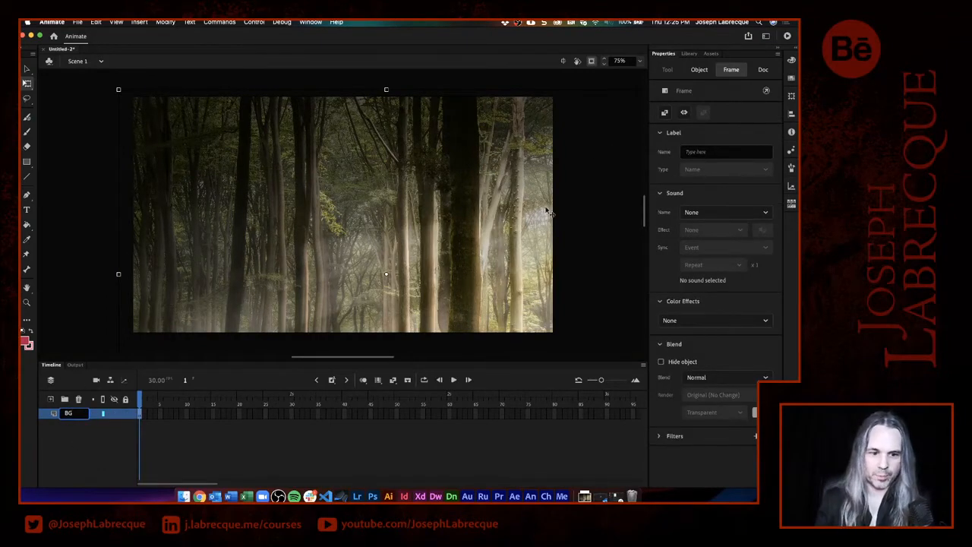
pyautogui.press('BackSpace')
pyautogui.press('BackSpace')
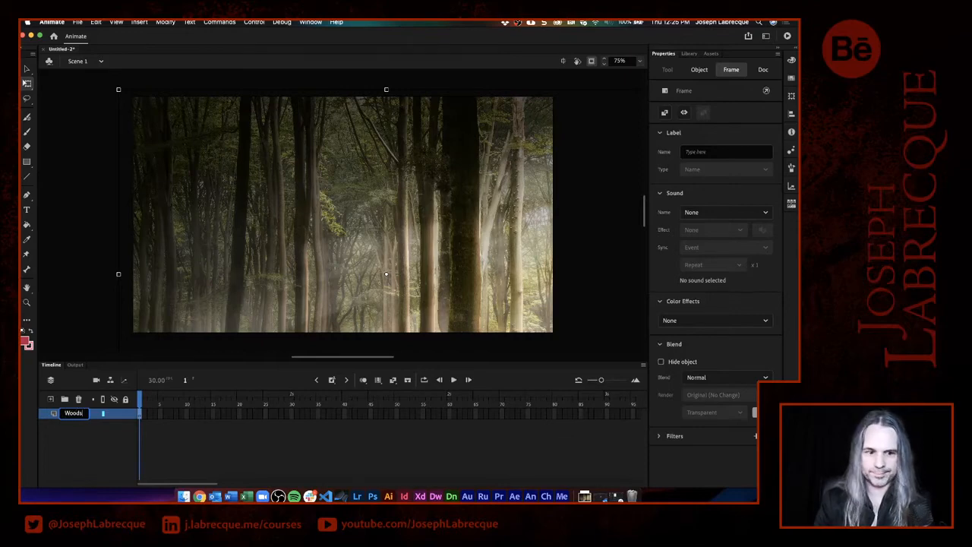
pyautogui.click(125, 414)
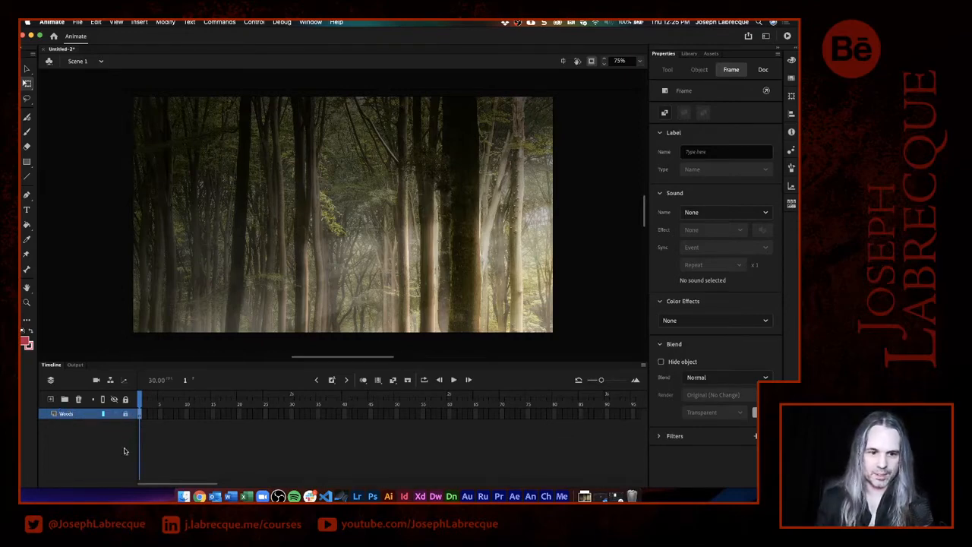
pyautogui.click(126, 414)
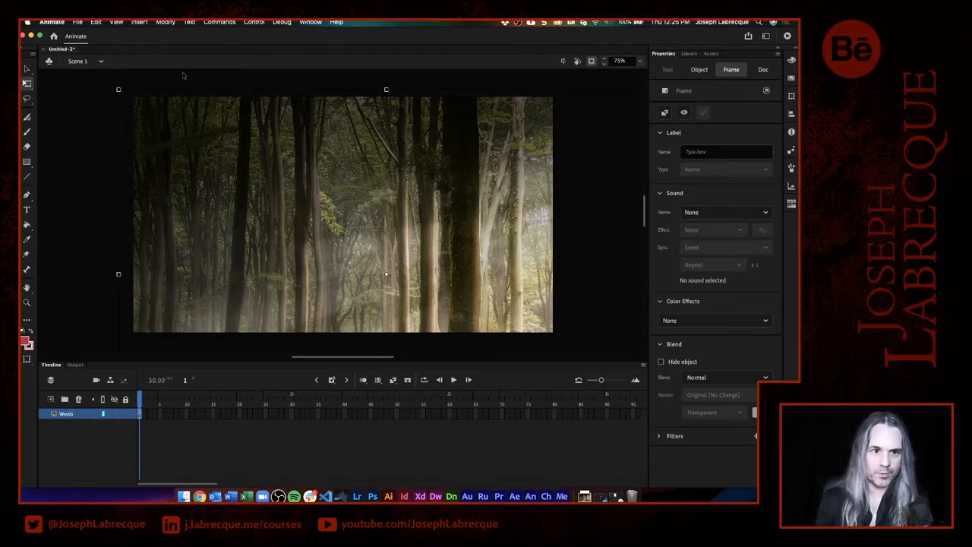
# Convert the forest bitmap on the stage into a Movie Clip symbol called Woods in the library root.
pyautogui.click(27, 69)
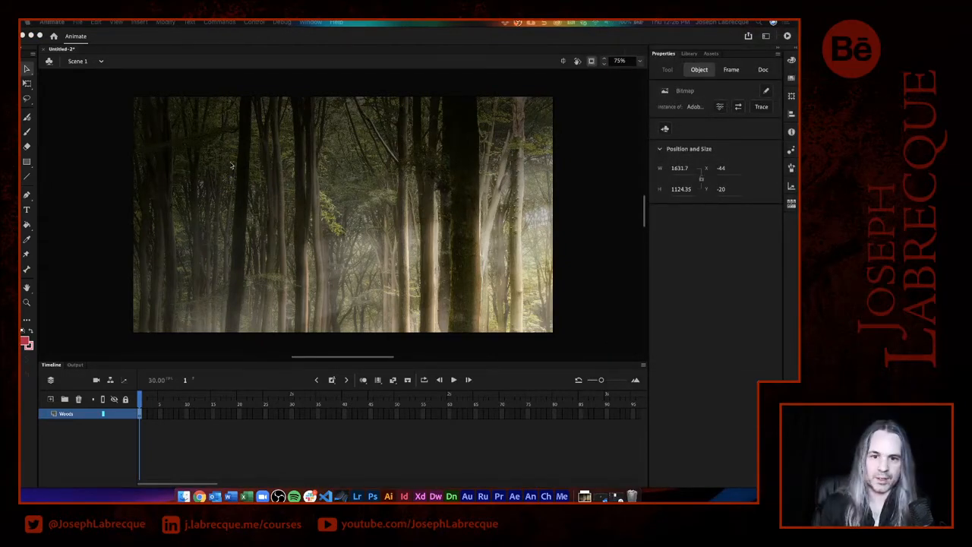
pyautogui.click(257, 150)
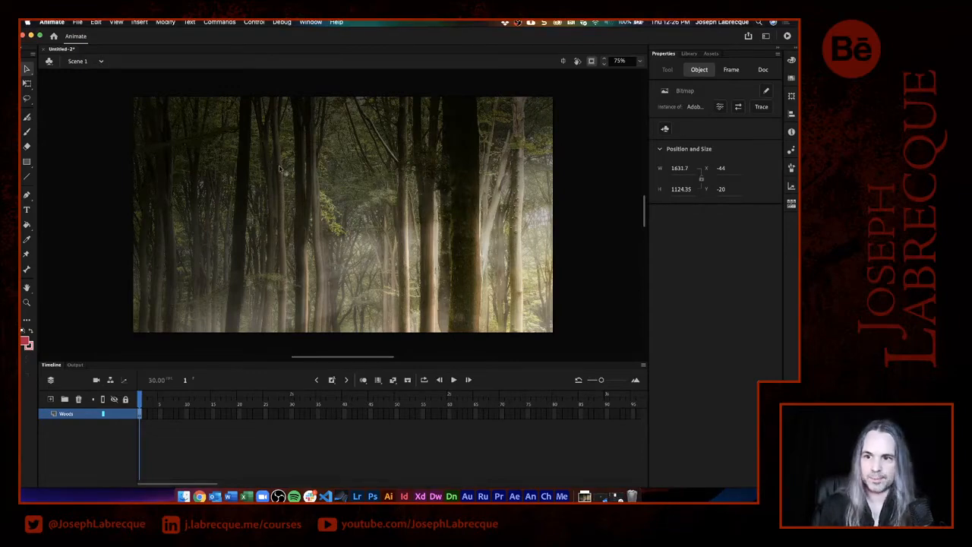
pyautogui.click(664, 129)
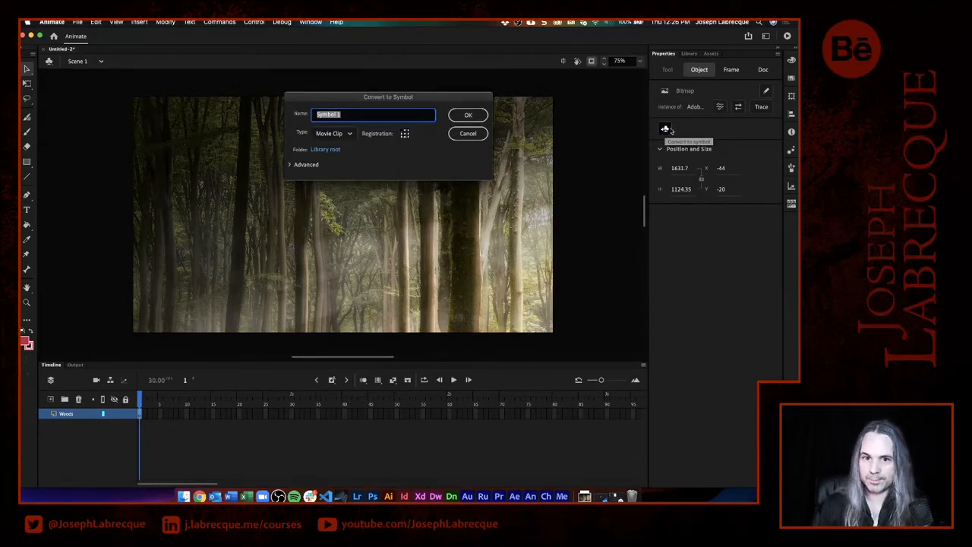
pyautogui.write('Woods')
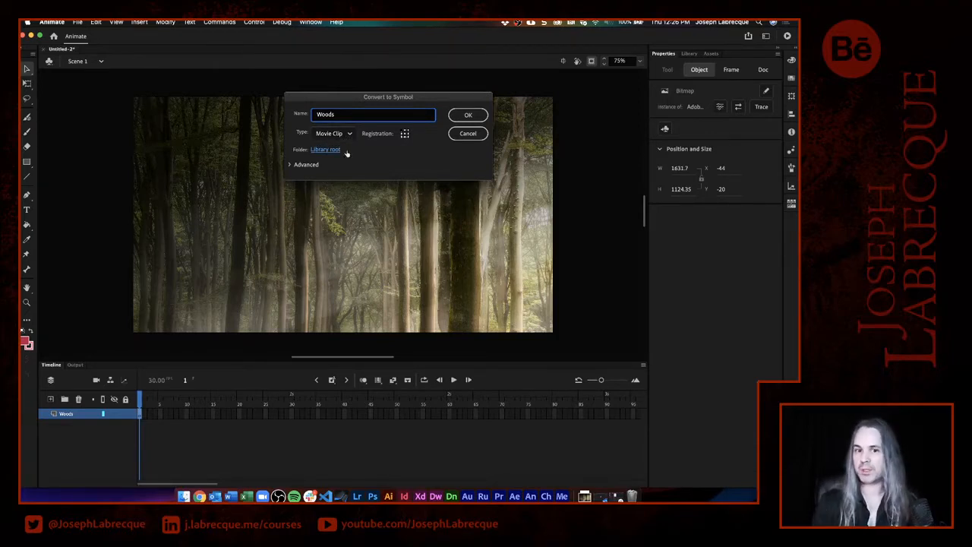
pyautogui.click(468, 116)
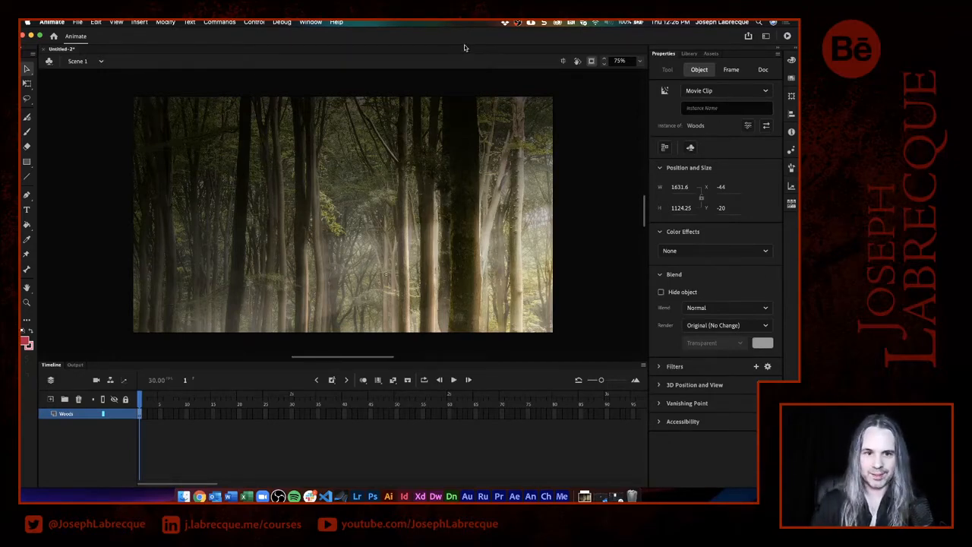
# Save the document as Creeper in the Downloads folder as an Animate Document, and reset the fill and stroke colors to their black-and-white defaults.
pyautogui.press('super+s')
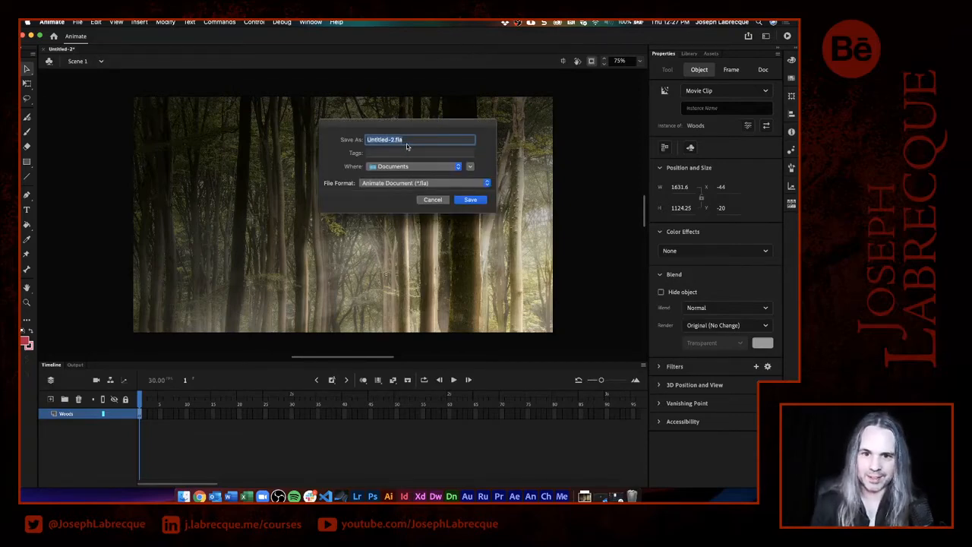
pyautogui.write('Creeper')
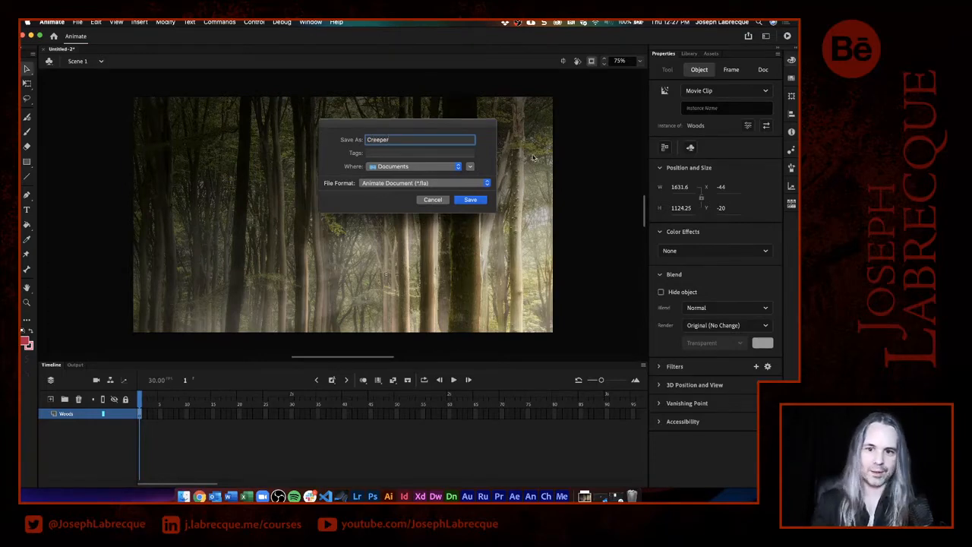
pyautogui.click(458, 167)
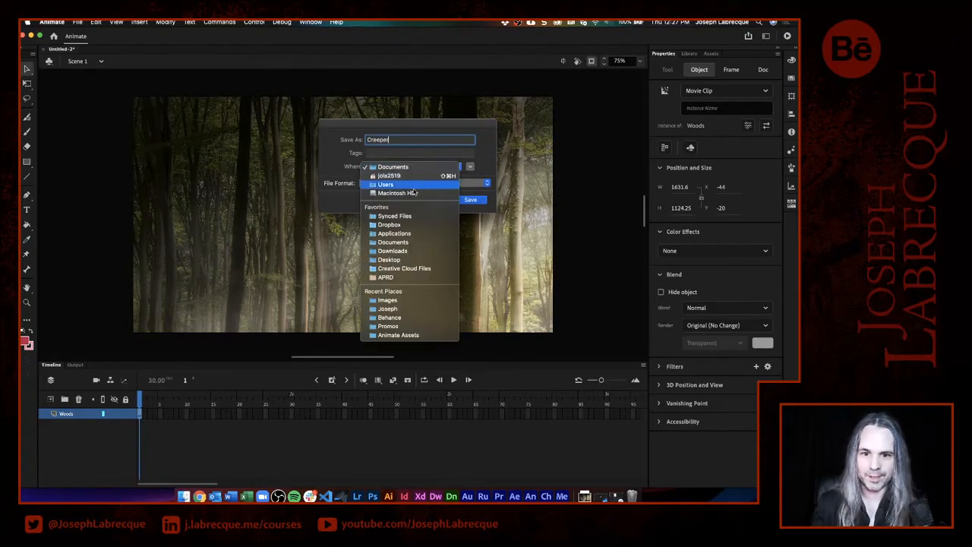
pyautogui.click(406, 251)
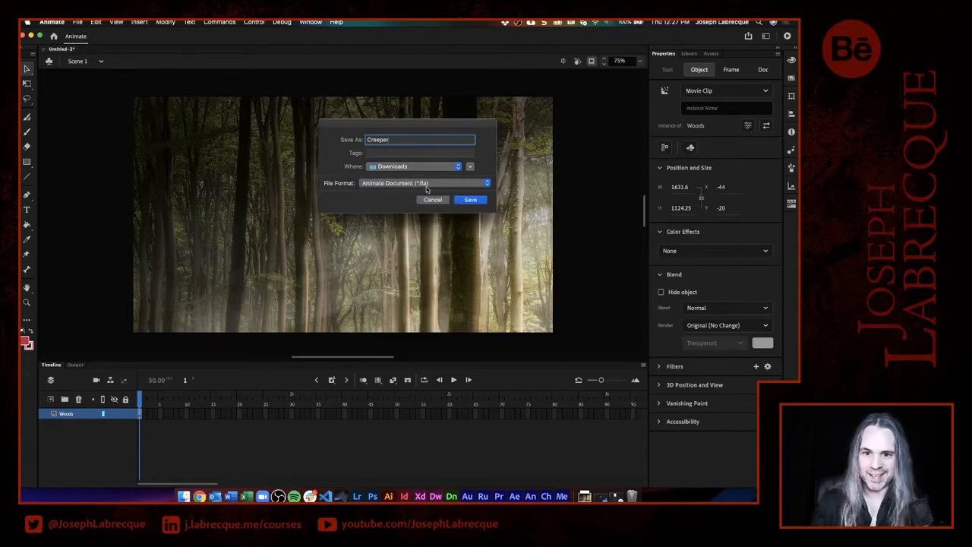
pyautogui.click(470, 199)
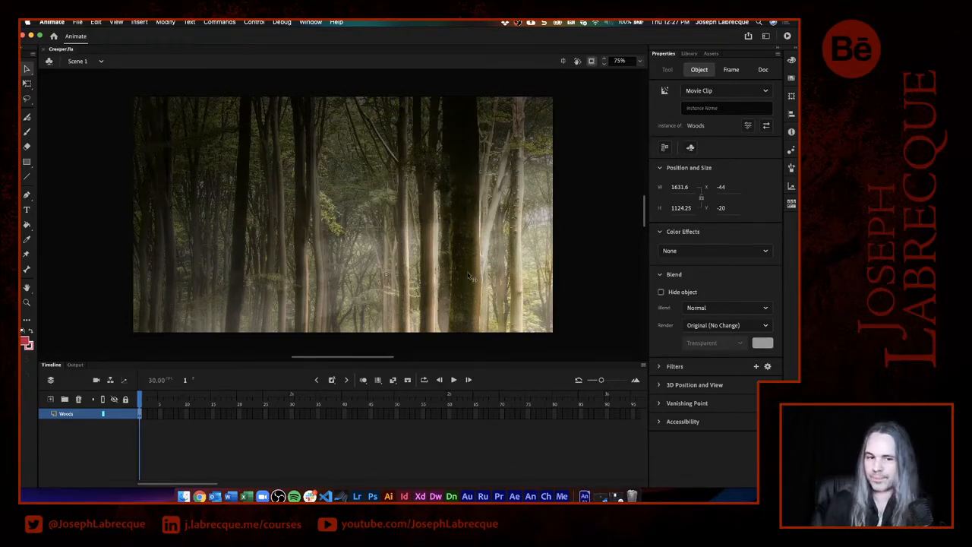
pyautogui.click(25, 335)
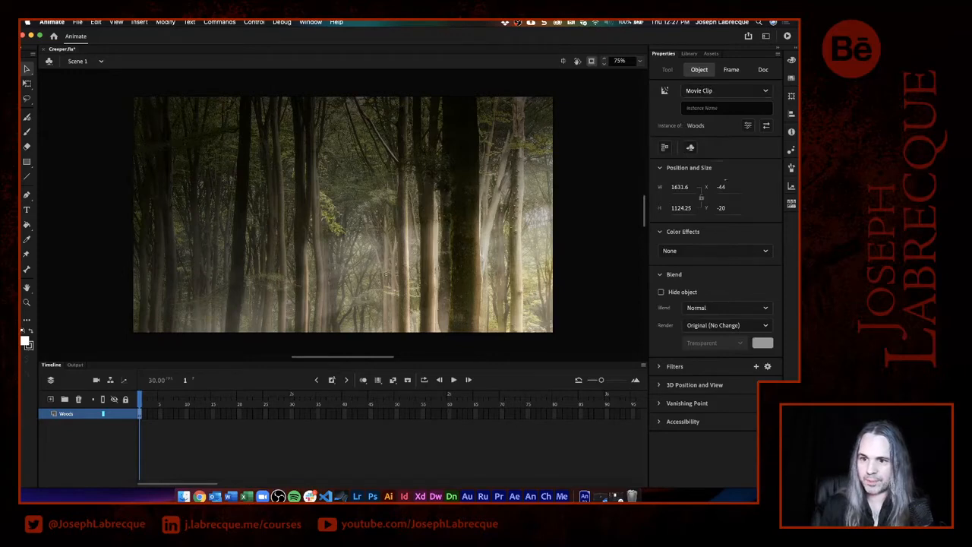
# Darken the Woods movie clip with a Brightness color effect of -53 % and move it up to about X -37, Y -332.
pyautogui.click(697, 254)
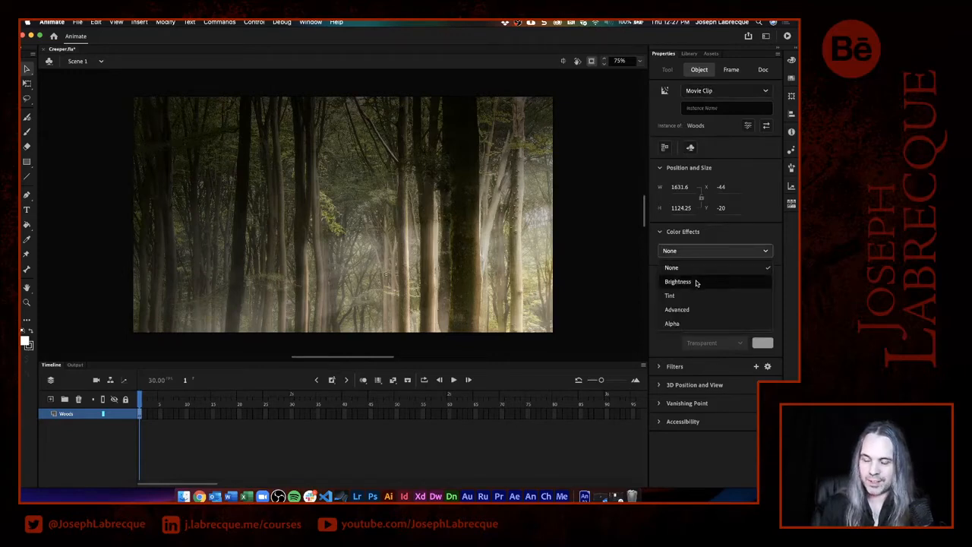
pyautogui.click(693, 283)
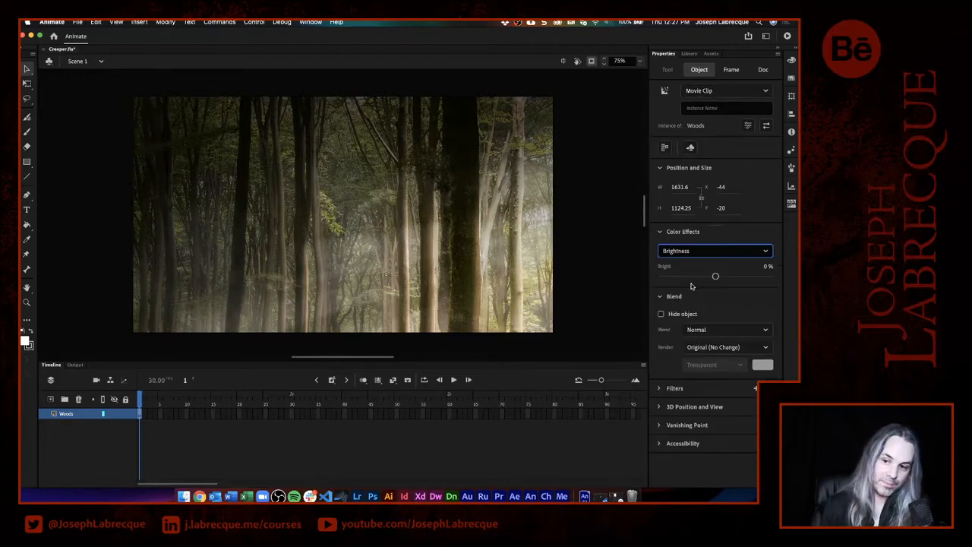
pyautogui.moveTo(716, 276); pyautogui.dragTo(688, 281)
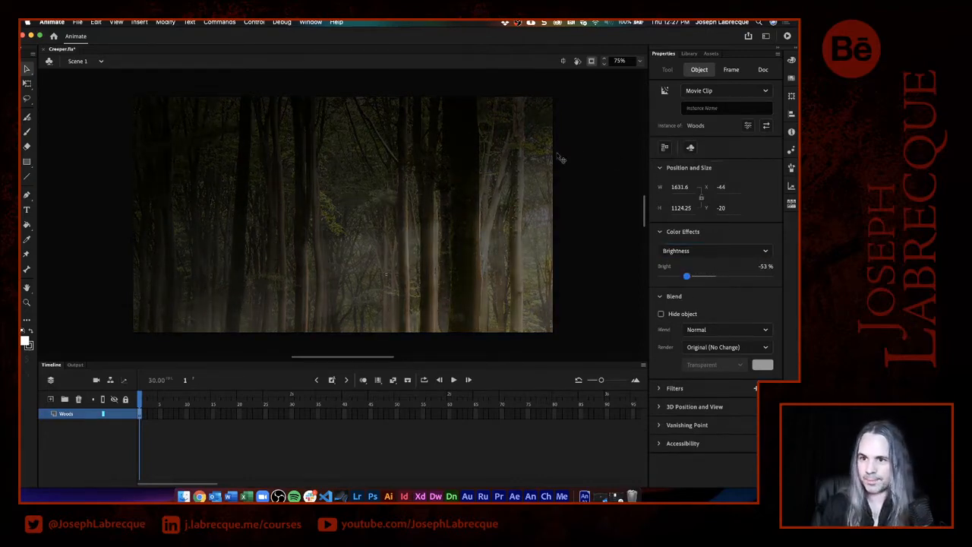
pyautogui.moveTo(465, 235); pyautogui.dragTo(426, 262)
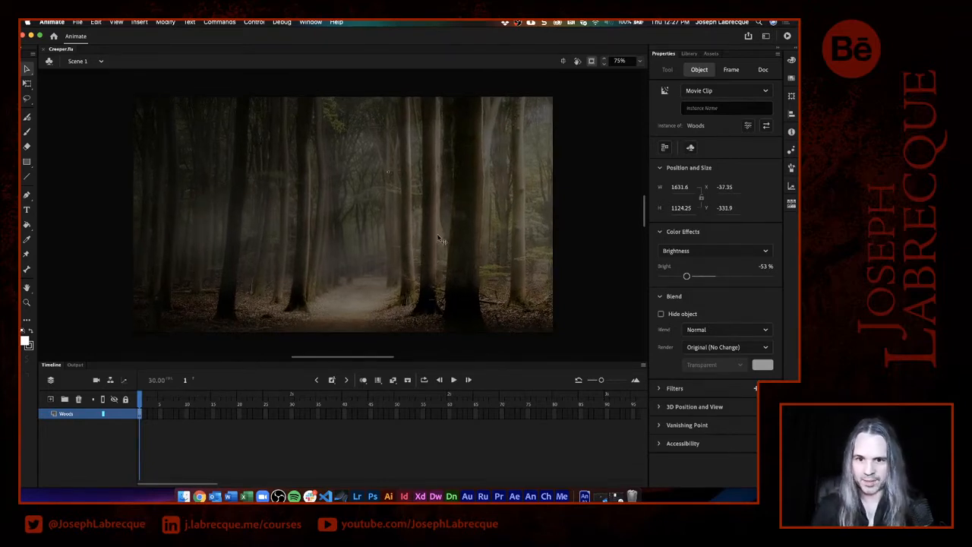
# Try the Advanced color effect on the Woods movie clip and return it to Brightness.
pyautogui.click(767, 257)
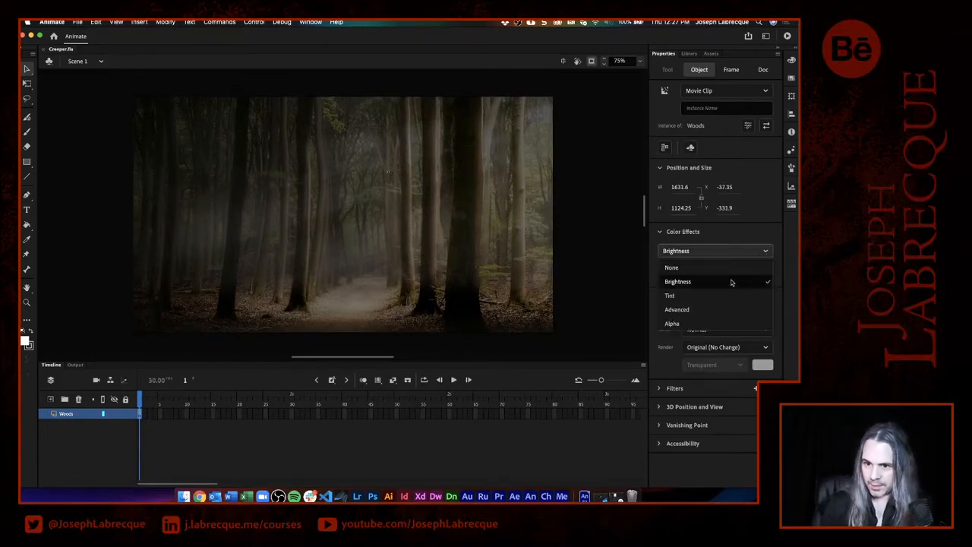
pyautogui.click(705, 310)
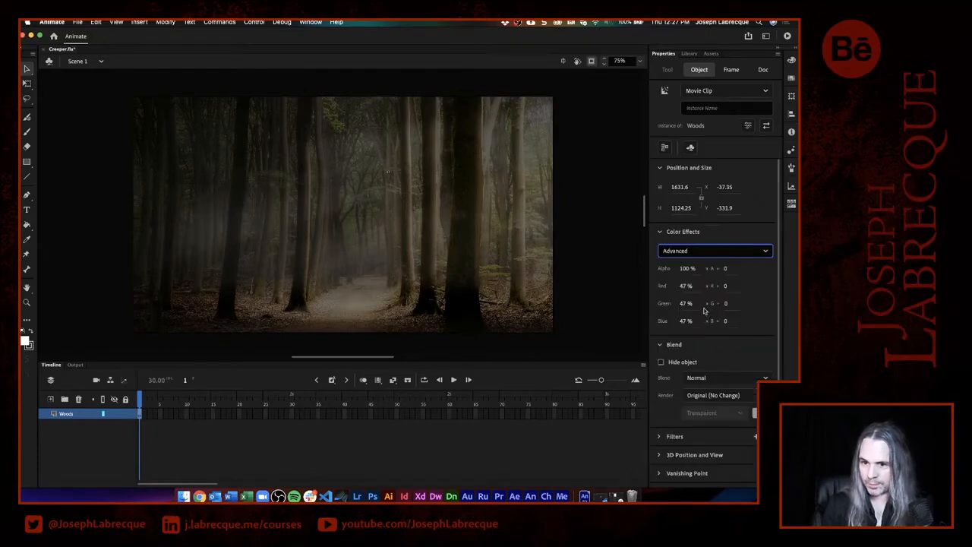
pyautogui.click(729, 247)
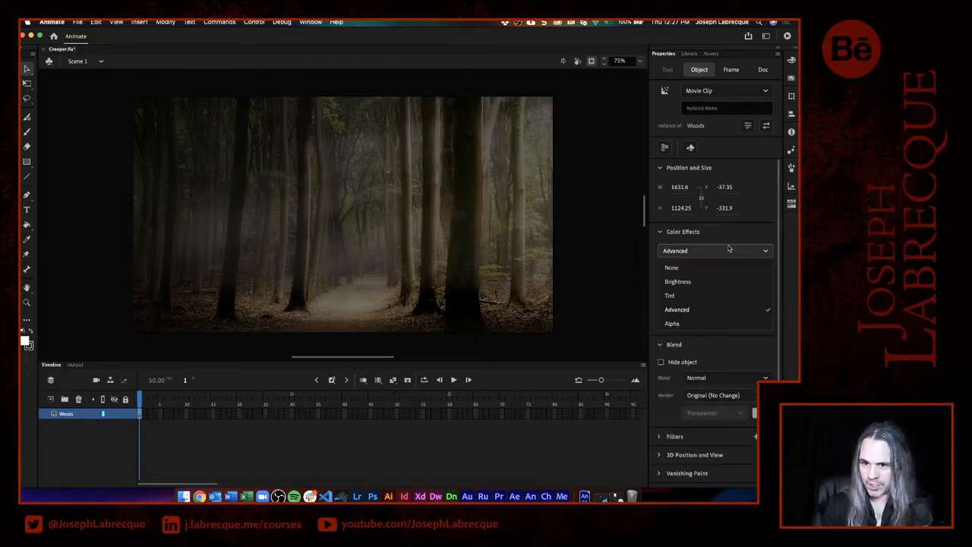
pyautogui.click(702, 282)
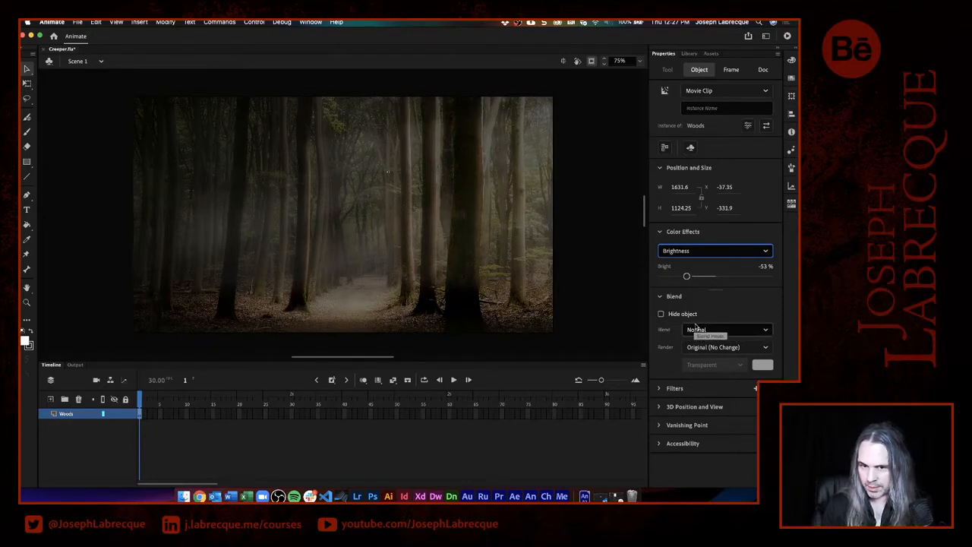
# Lock the Woods layer and add a new layer above it.
pyautogui.click(132, 415)
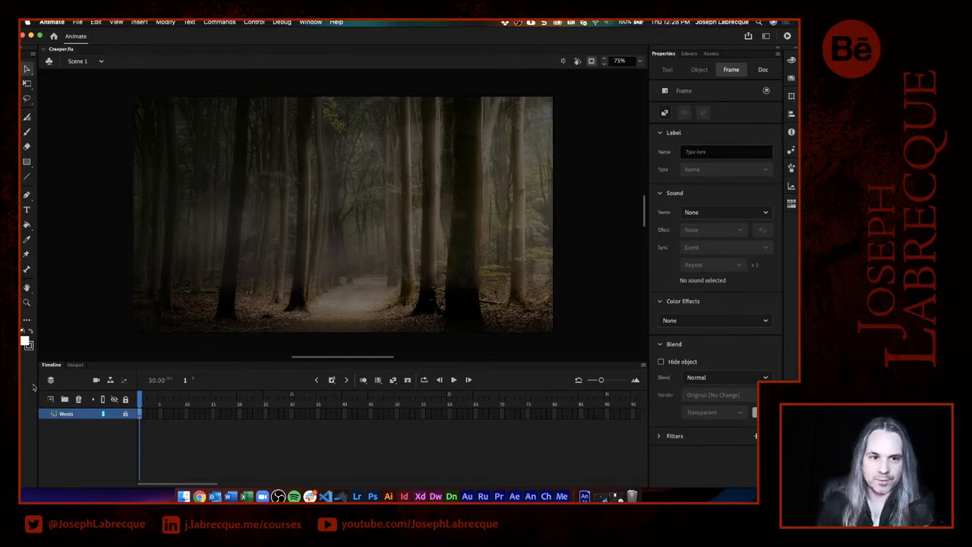
pyautogui.click(78, 24)
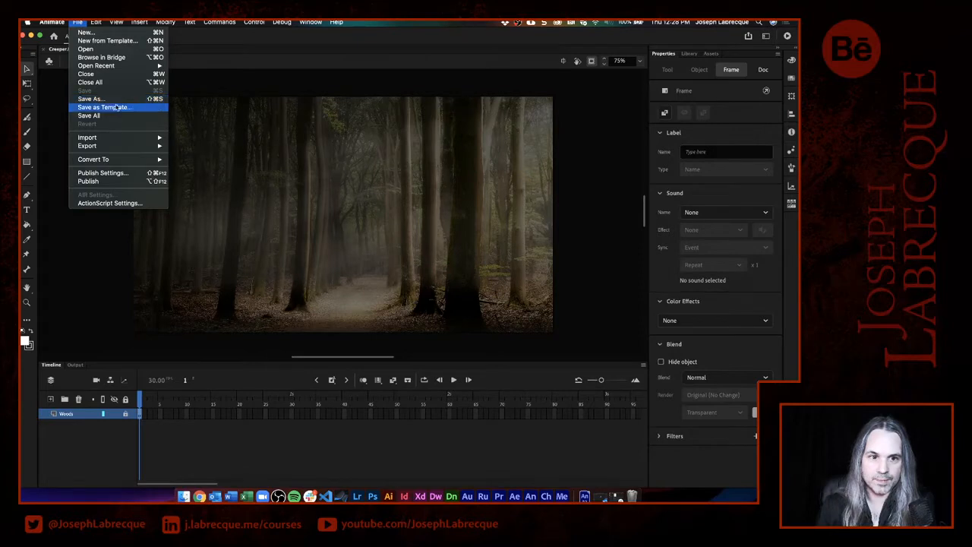
pyautogui.moveTo(118, 138)
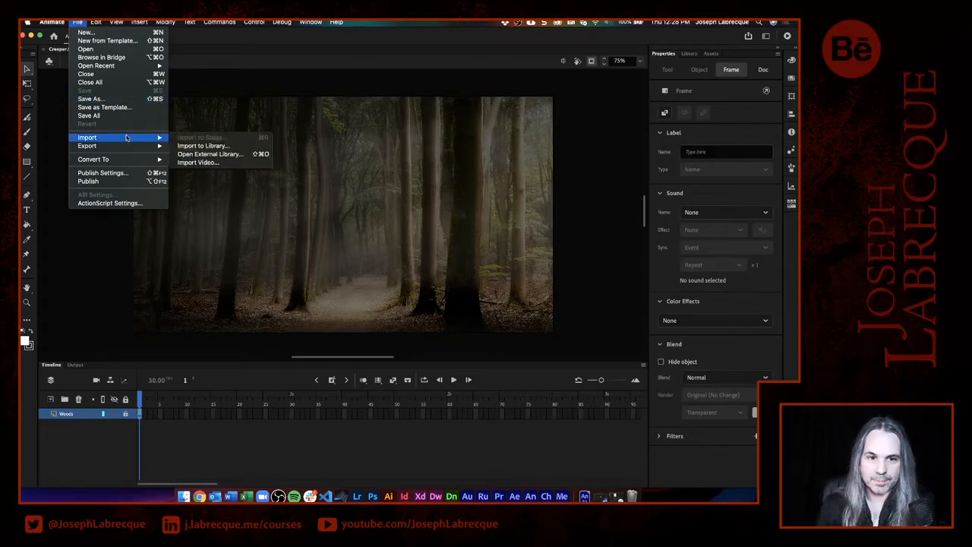
pyautogui.click(91, 449)
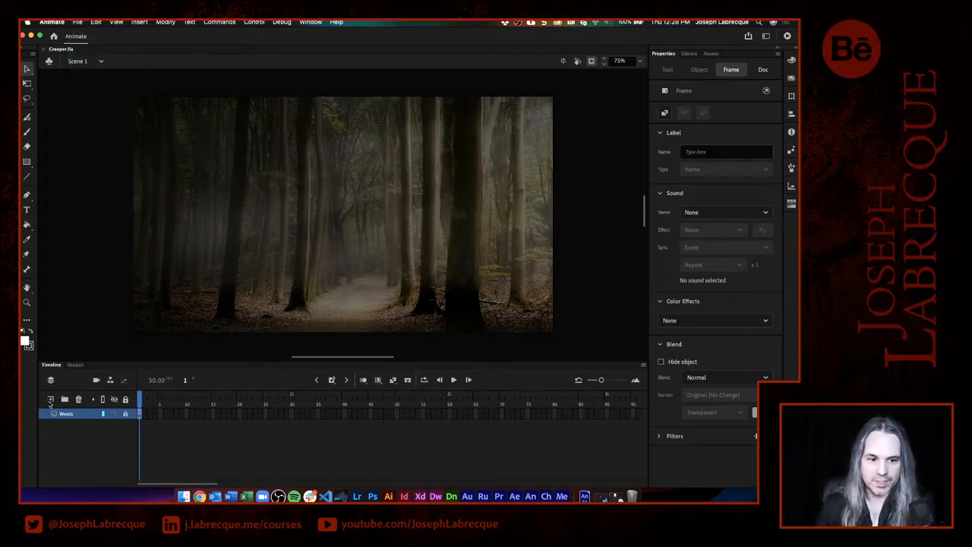
pyautogui.click(51, 399)
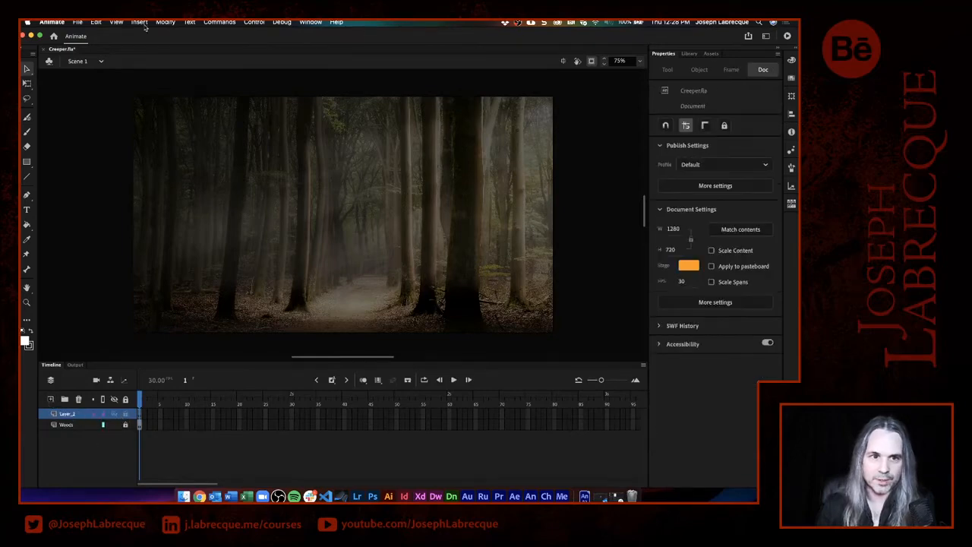
# Start importing Creeper WIP.psd from the Downloads folder to the stage on the new layer.
pyautogui.click(78, 22)
pyautogui.moveTo(130, 139)
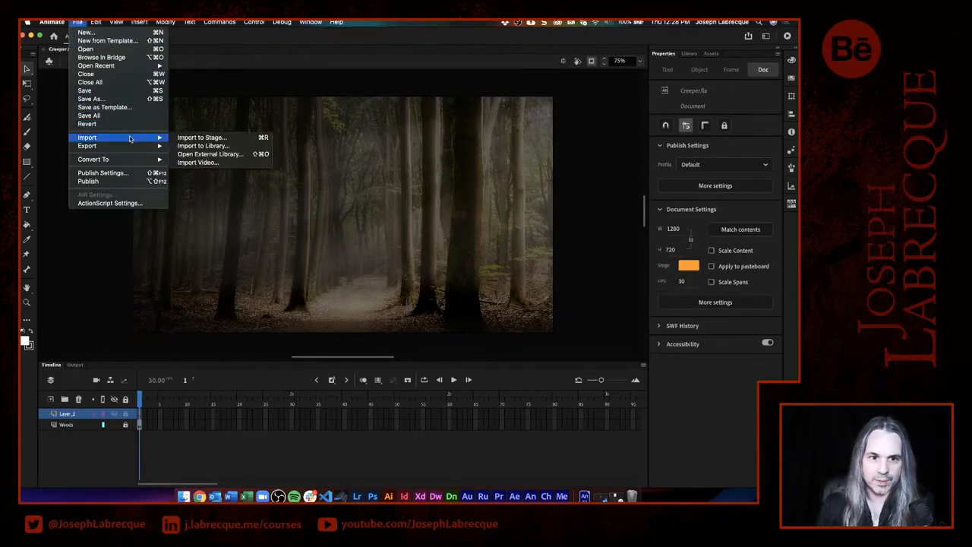
pyautogui.click(194, 138)
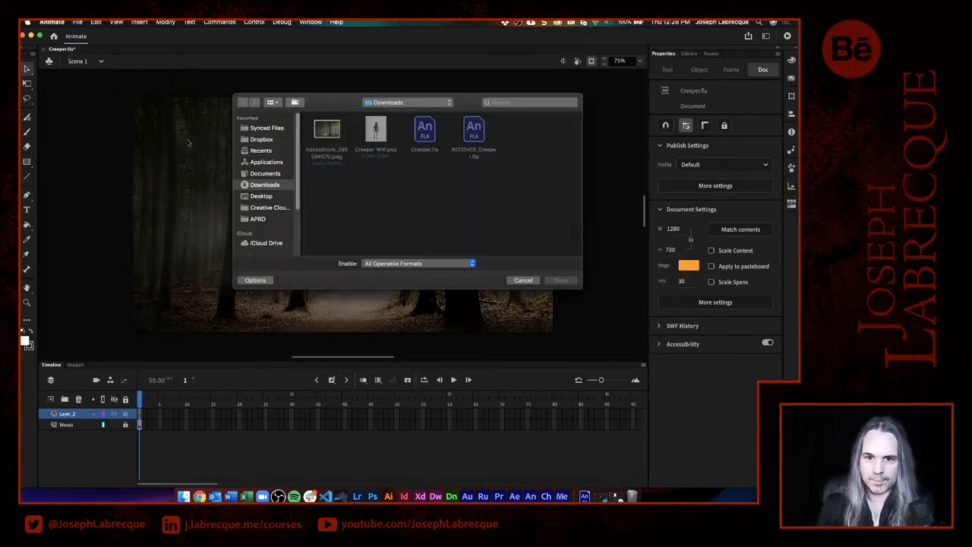
pyautogui.click(380, 155)
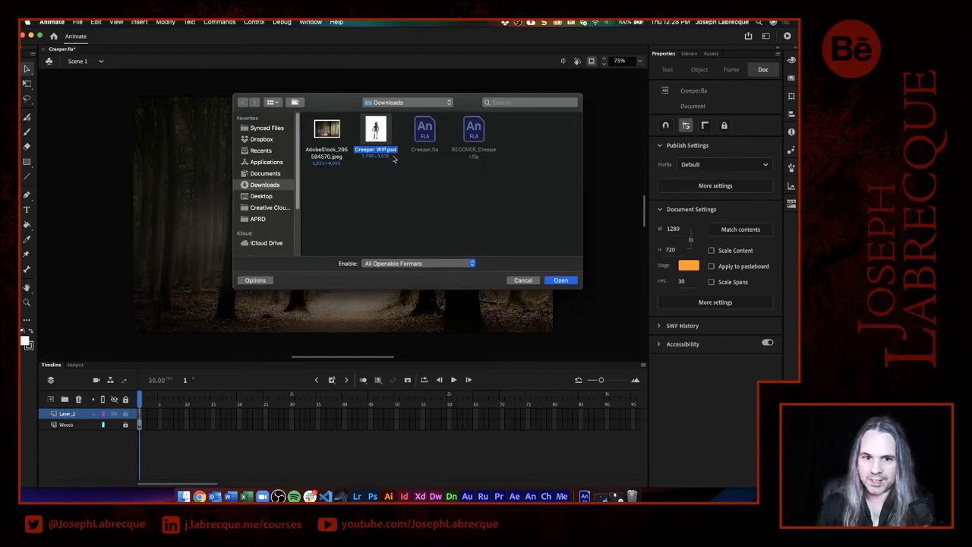
pyautogui.click(560, 280)
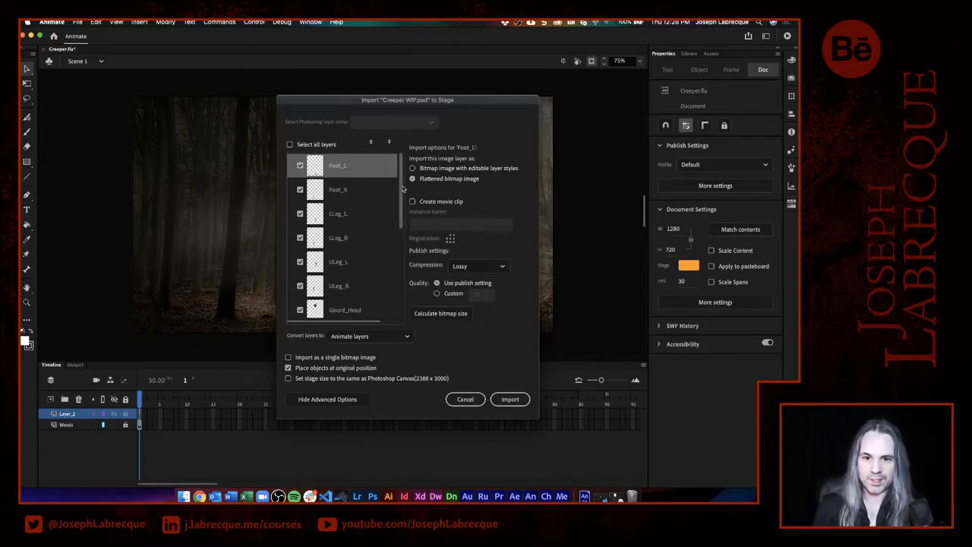
# Select all skeleton layers from Foot_L to Torso in the import list and set them to create movie clips.
pyautogui.moveTo(402, 193); pyautogui.dragTo(418, 293)
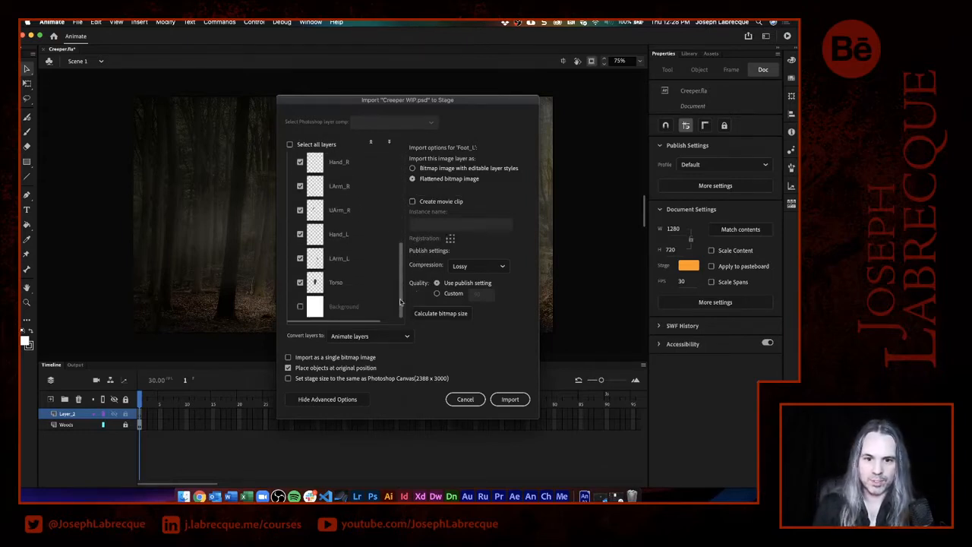
pyautogui.keyDown('shift'); pyautogui.click(355, 285); pyautogui.keyUp('shift')
pyautogui.click(412, 201)
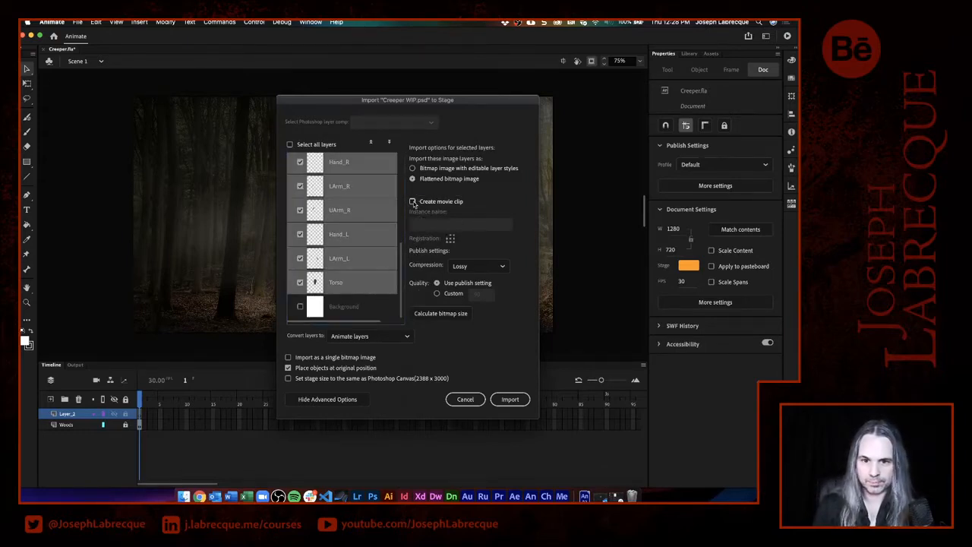
# Check the import options of the individual arm, hand, torso, leg and head layers for the movie clip setting.
pyautogui.click(354, 235)
pyautogui.click(353, 259)
pyautogui.click(362, 281)
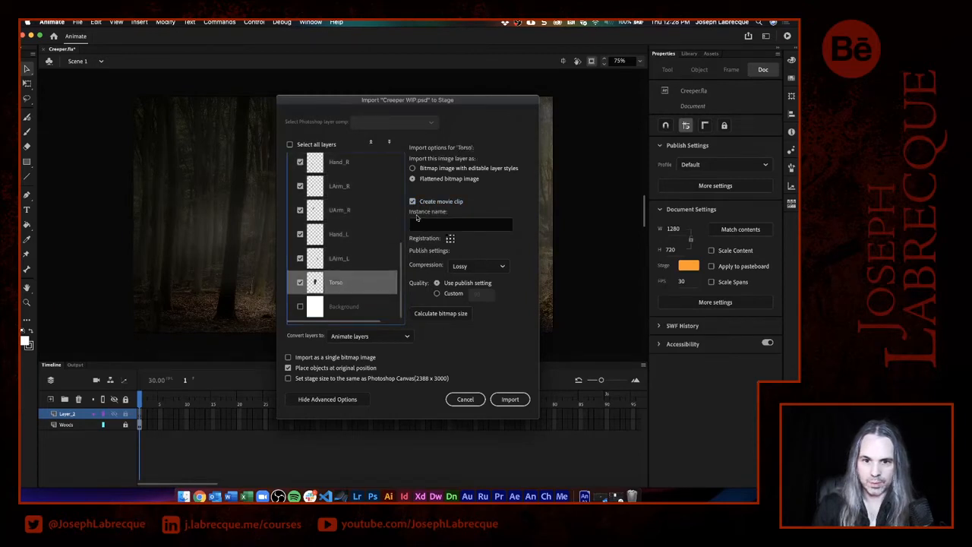
pyautogui.click(360, 207)
pyautogui.click(362, 187)
pyautogui.click(362, 163)
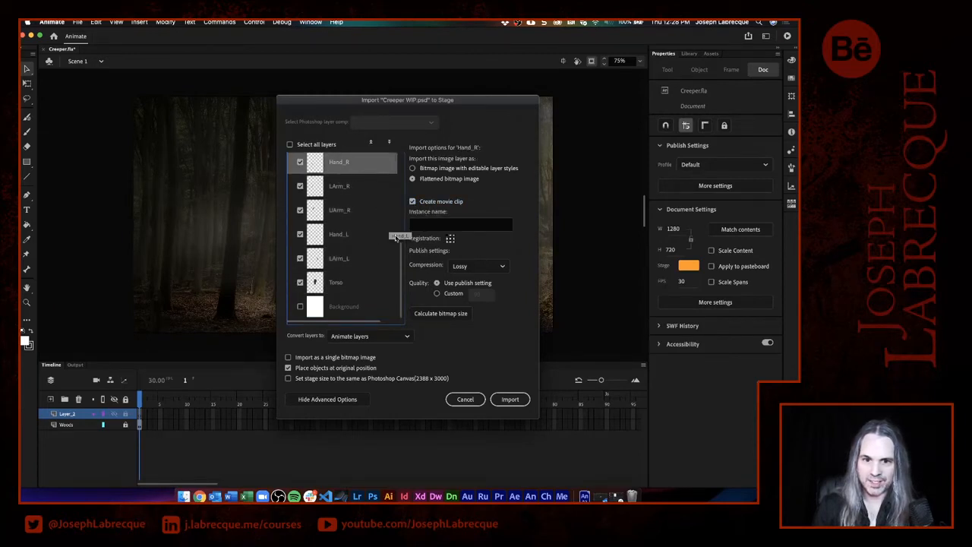
pyautogui.moveTo(402, 250); pyautogui.dragTo(400, 199)
pyautogui.scroll(2, 383, 204)
pyautogui.click(370, 228)
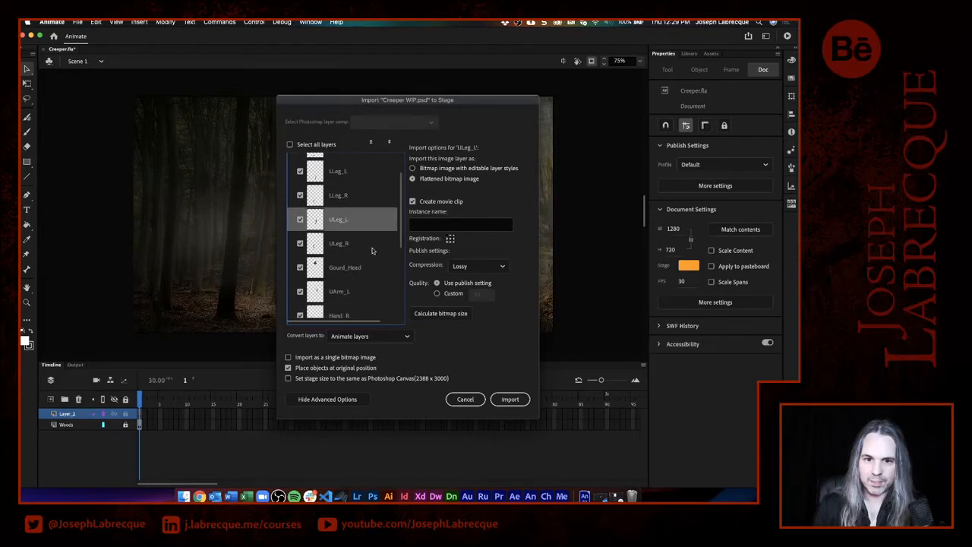
pyautogui.click(373, 250)
pyautogui.click(365, 268)
pyautogui.click(371, 202)
pyautogui.click(365, 178)
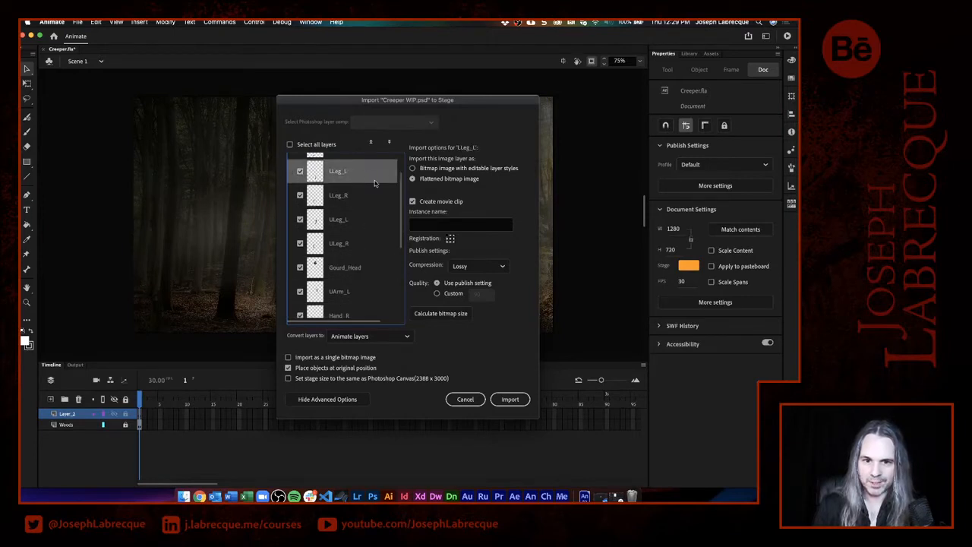
pyautogui.moveTo(403, 209); pyautogui.dragTo(398, 173)
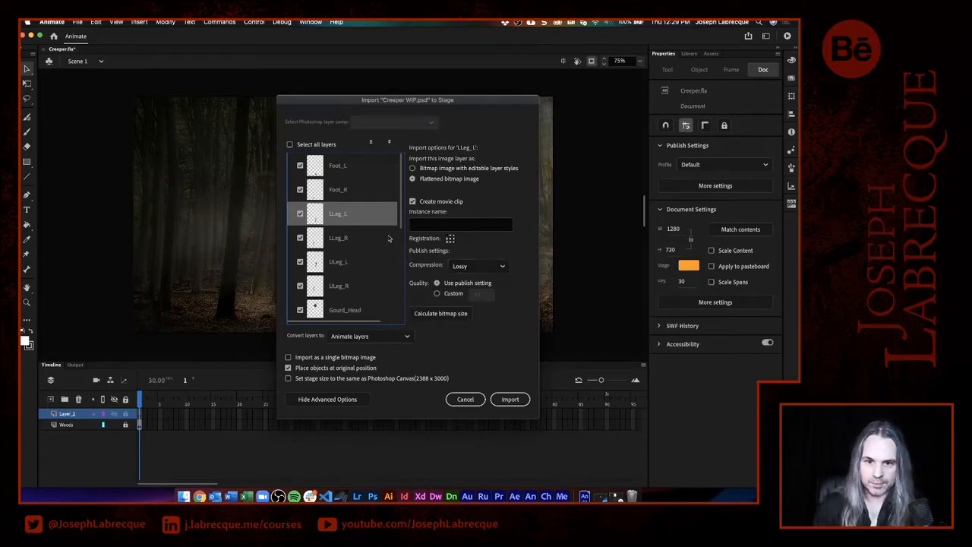
# Reselect all skeleton layers from Torso to Foot_L and set their compression to Lossless.
pyautogui.scroll(-5, 401, 221)
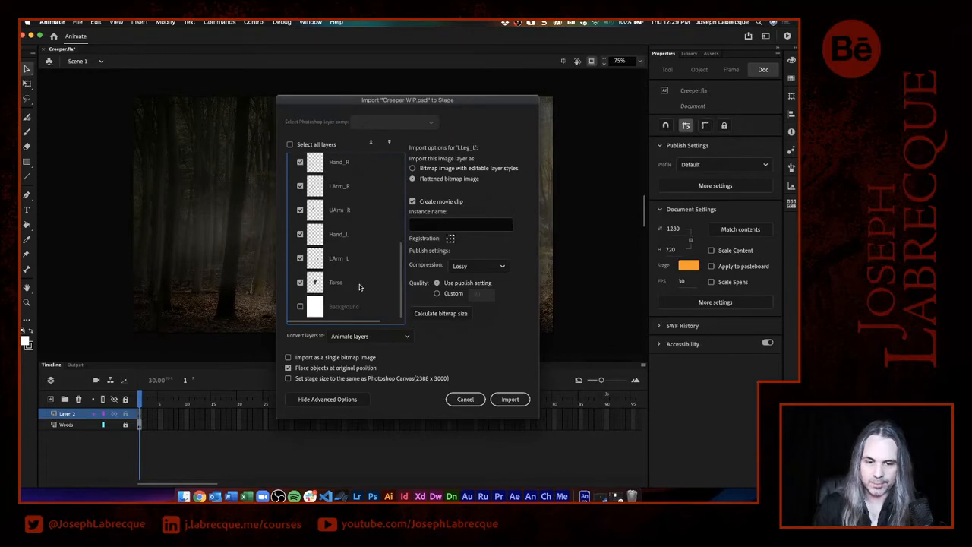
pyautogui.click(396, 283)
pyautogui.moveTo(400, 282); pyautogui.dragTo(406, 177)
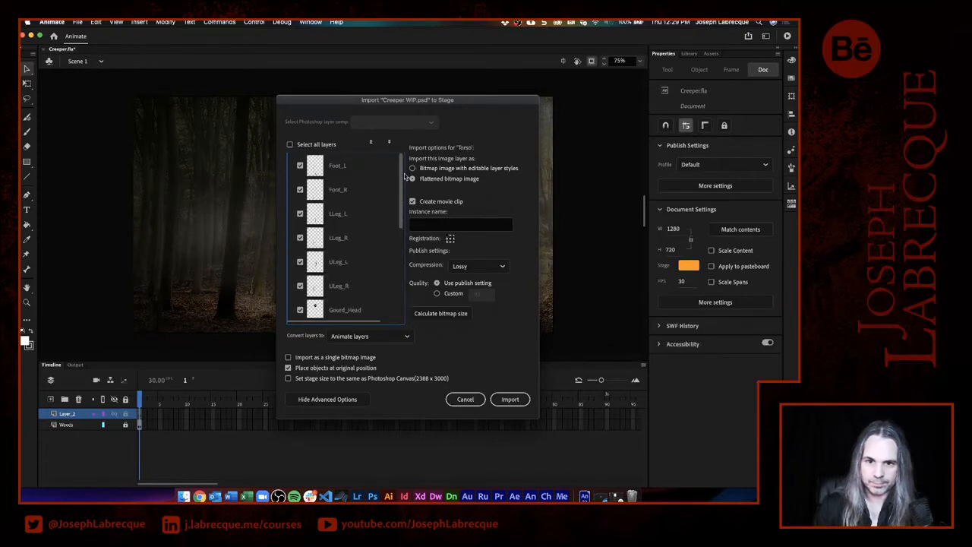
pyautogui.keyDown('shift'); pyautogui.click(364, 169); pyautogui.keyUp('shift')
pyautogui.click(498, 268)
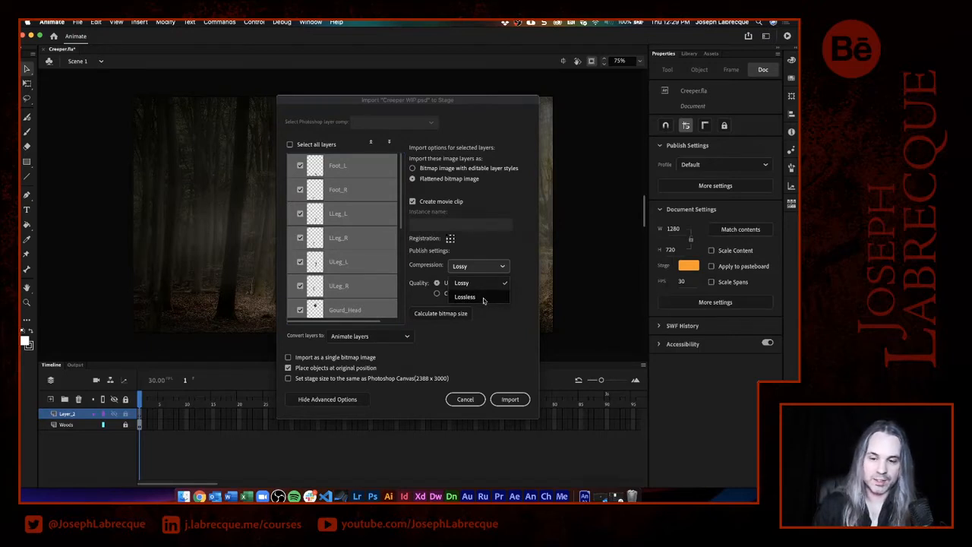
pyautogui.click(484, 298)
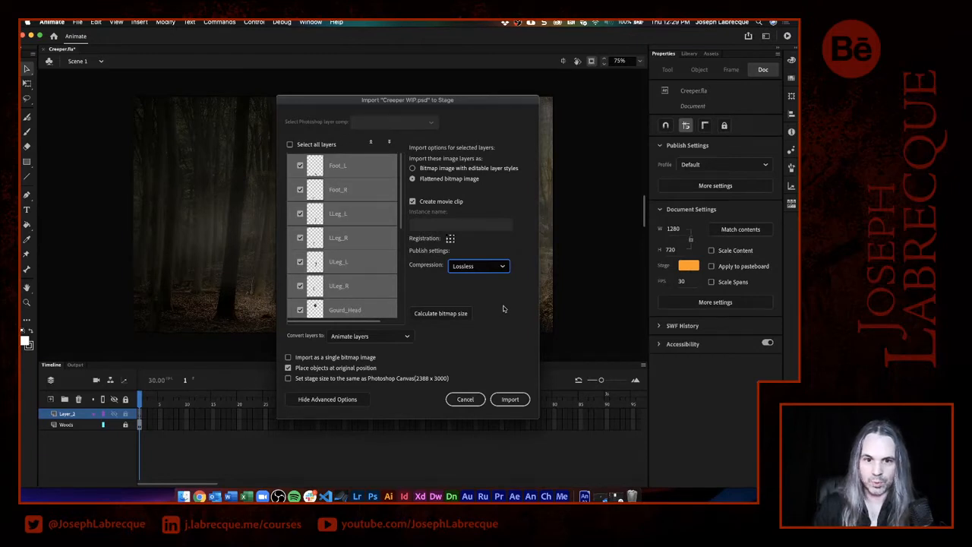
# Convert the PSD layers to a Single Animate layer and import them to the stage.
pyautogui.click(377, 338)
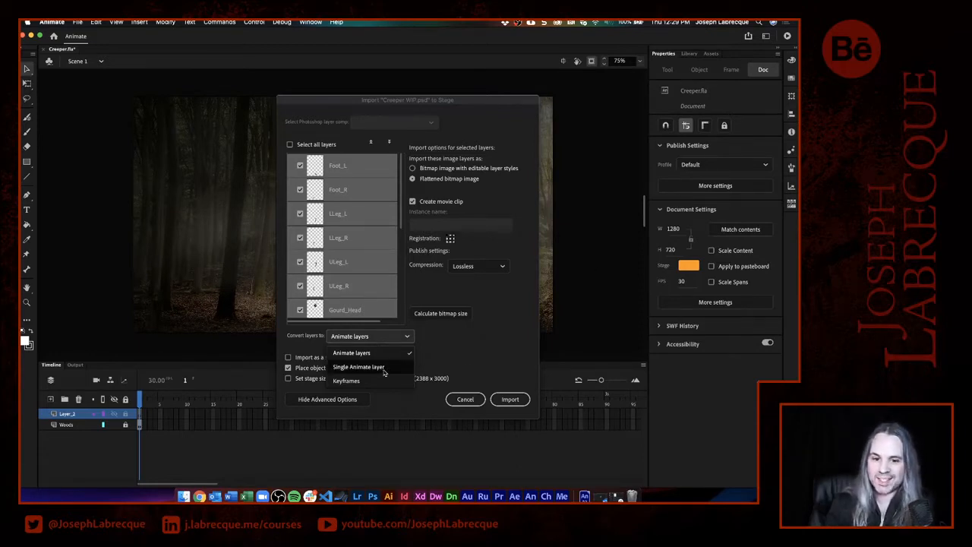
pyautogui.click(383, 368)
pyautogui.click(396, 338)
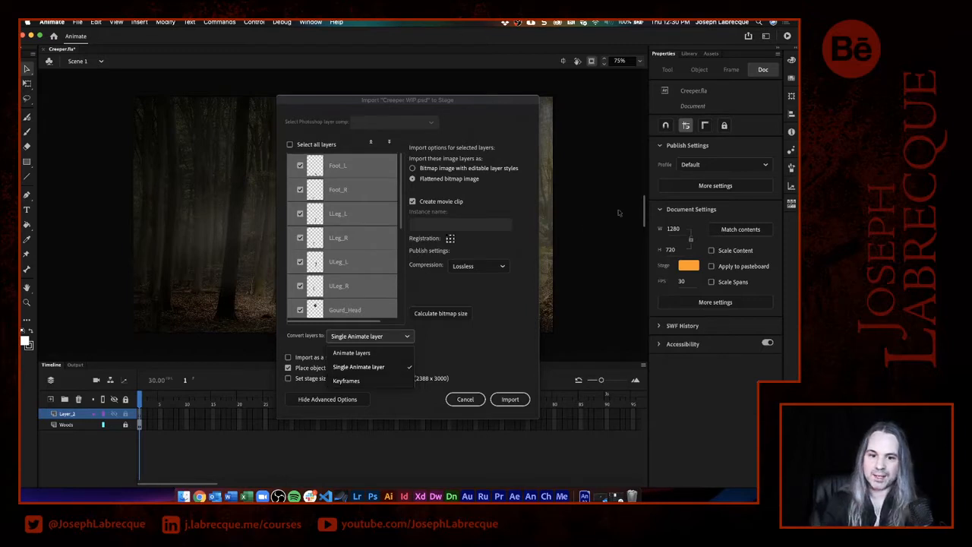
pyautogui.click(379, 368)
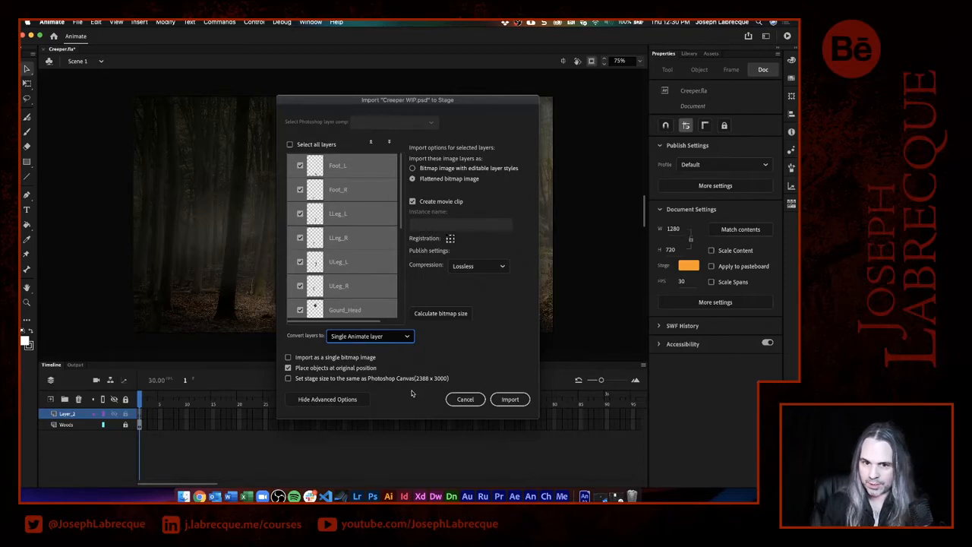
pyautogui.click(509, 399)
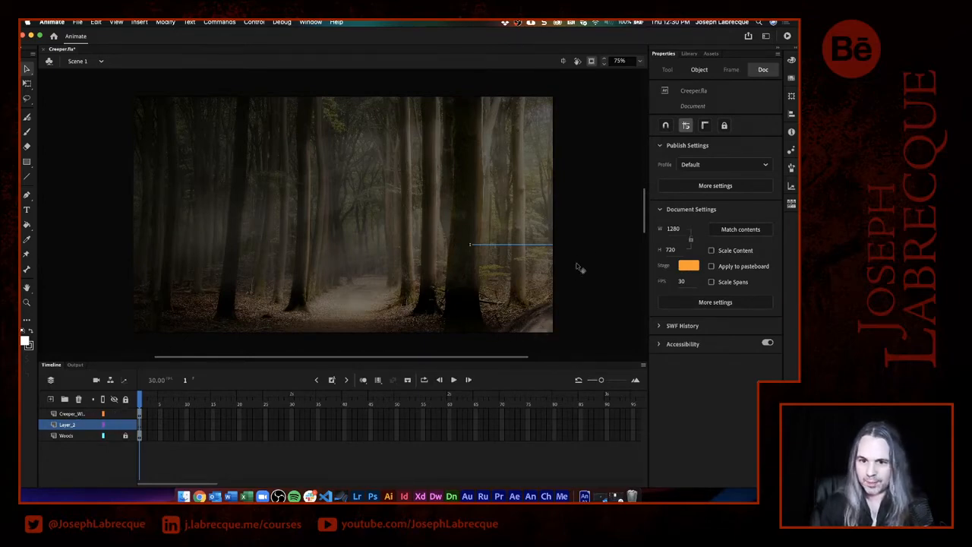
# Scale the imported skeleton down with Free Transform to about 323 × 663 px and place it over the forest at about X 603, Y 57.
pyautogui.moveTo(544, 325); pyautogui.dragTo(351, 156)
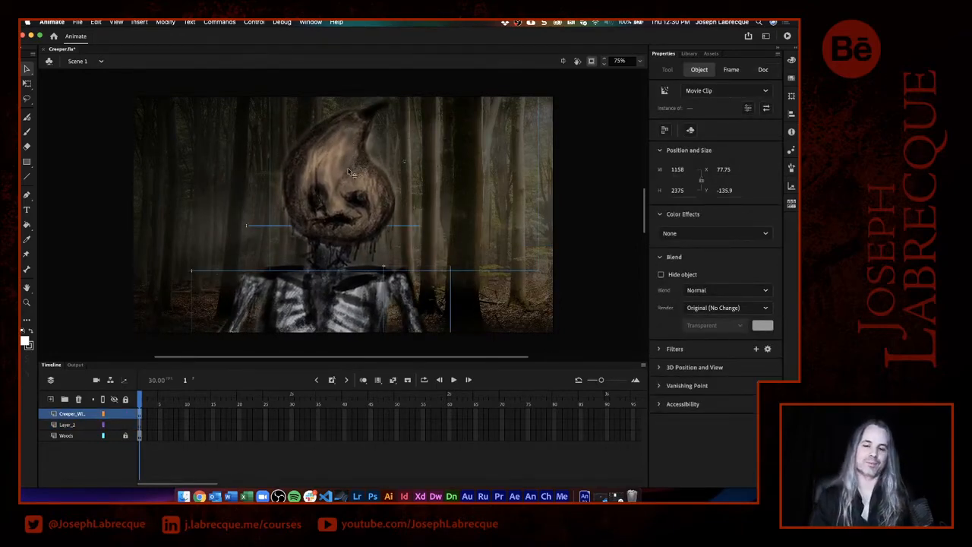
pyautogui.click(640, 62)
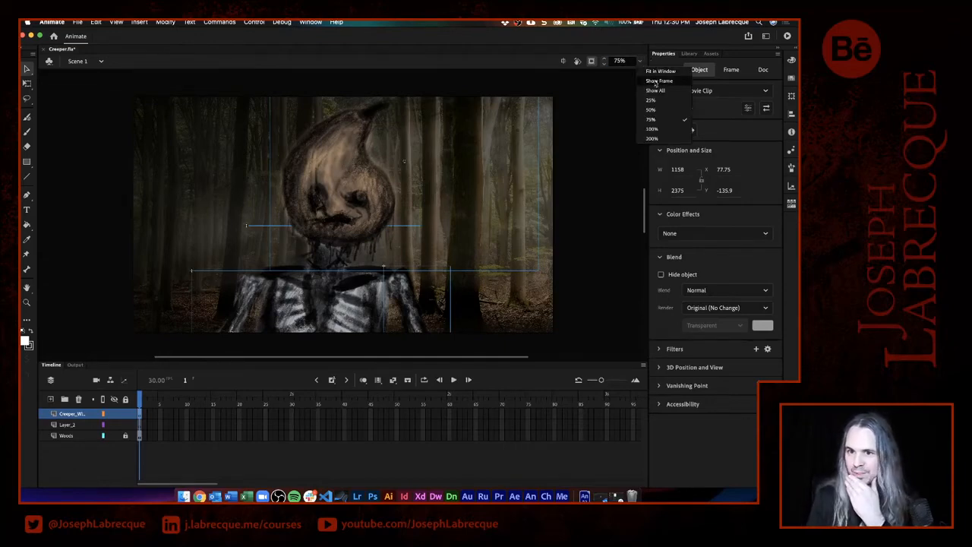
pyautogui.click(653, 102)
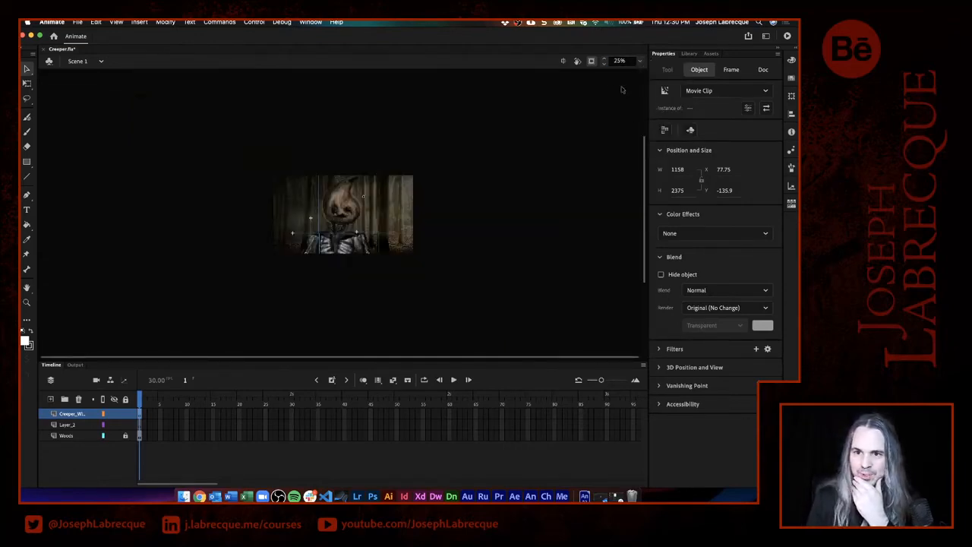
pyautogui.click(591, 63)
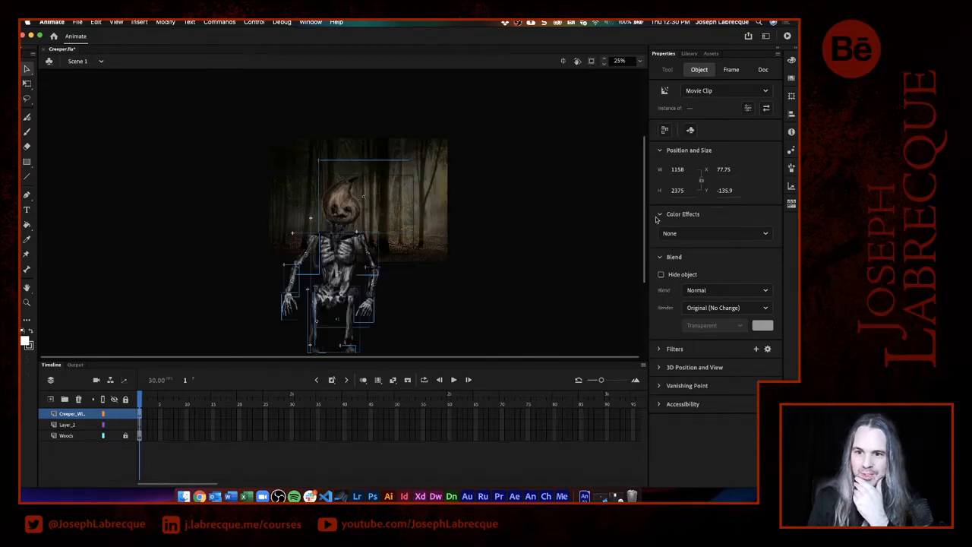
pyautogui.moveTo(643, 221); pyautogui.dragTo(651, 257)
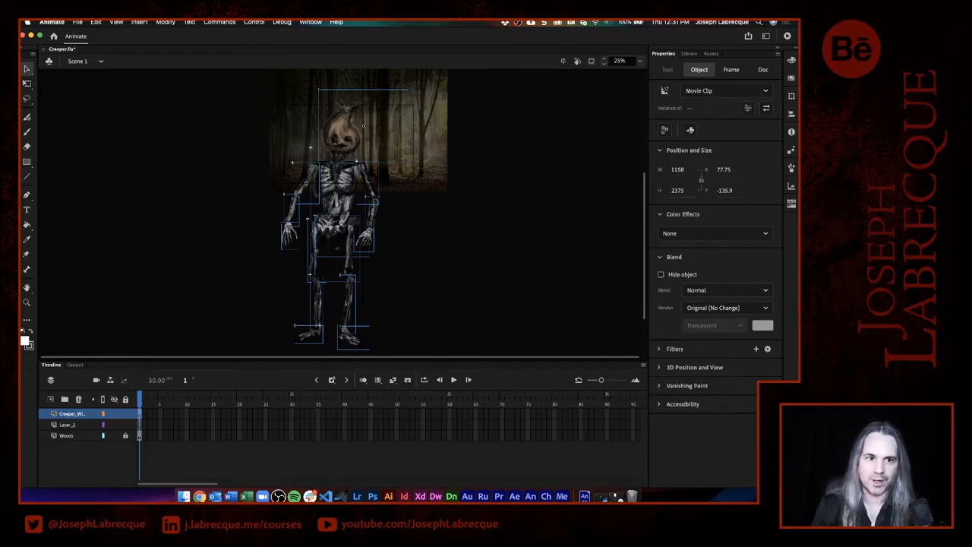
pyautogui.click(27, 83)
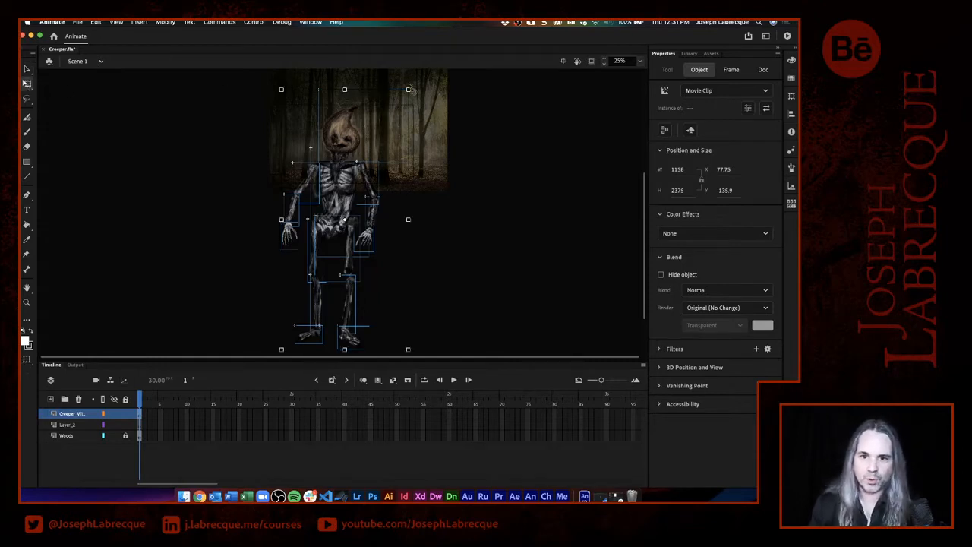
pyautogui.moveTo(409, 89); pyautogui.dragTo(357, 145)
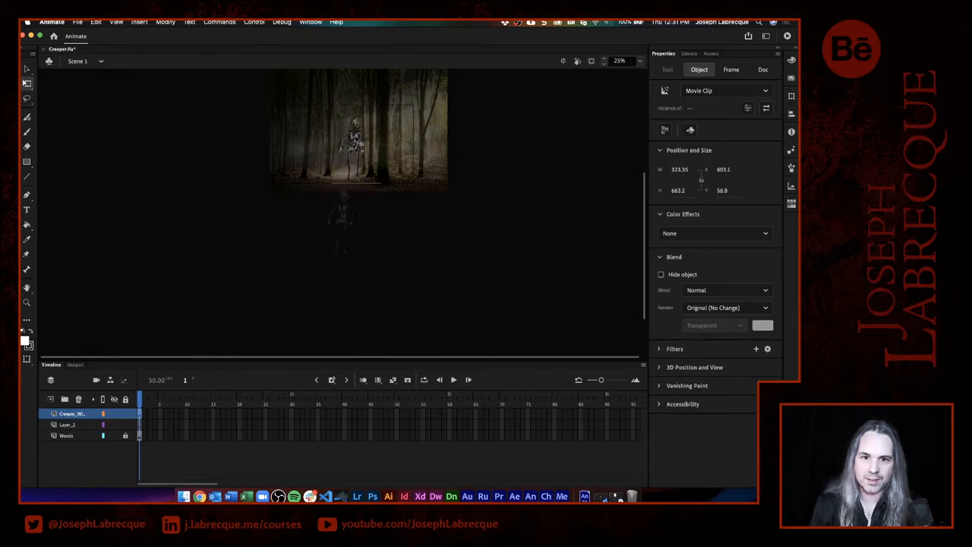
pyautogui.click(591, 61)
pyautogui.click(642, 62)
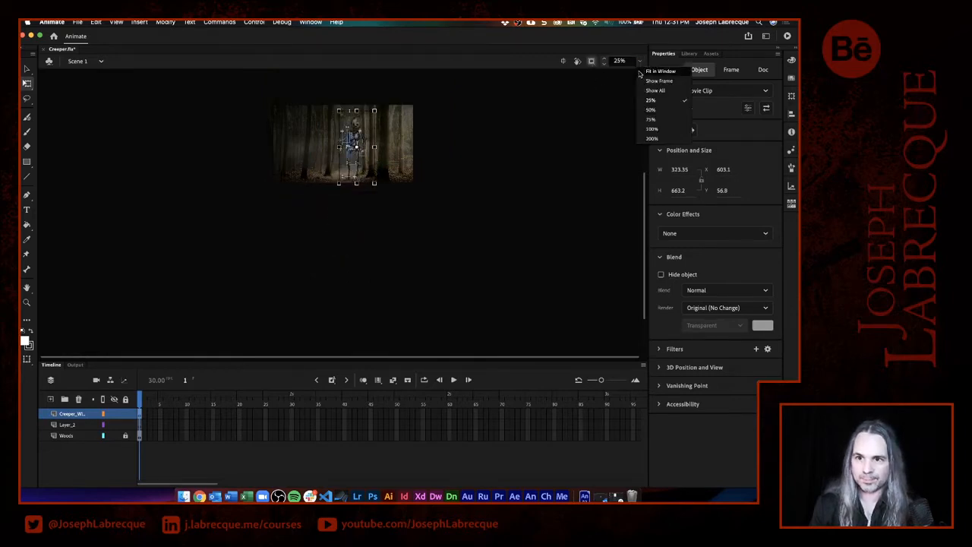
# Scale the skeleton figure to about 268 × 550 px and place it on the forest path at about X 692, Y 145.
pyautogui.click(652, 72)
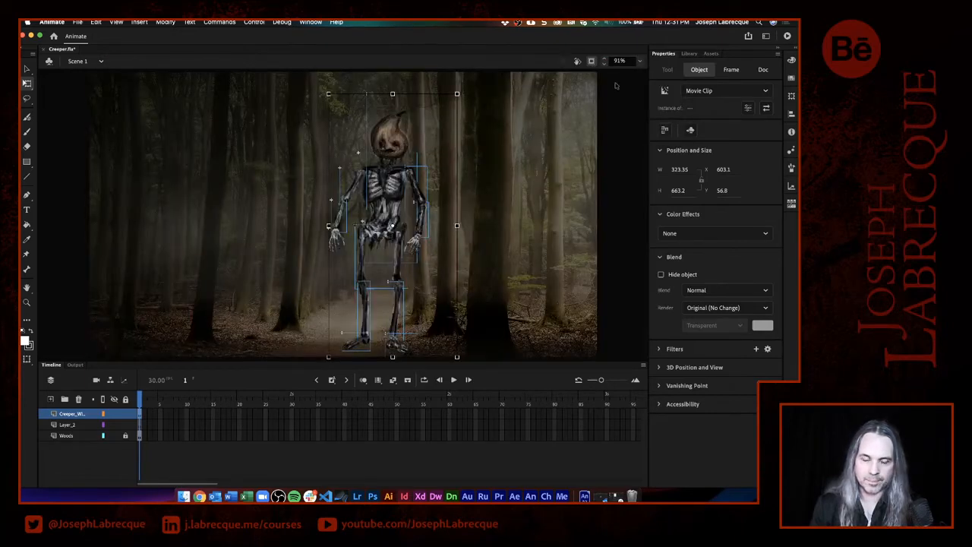
pyautogui.moveTo(457, 94); pyautogui.dragTo(438, 133)
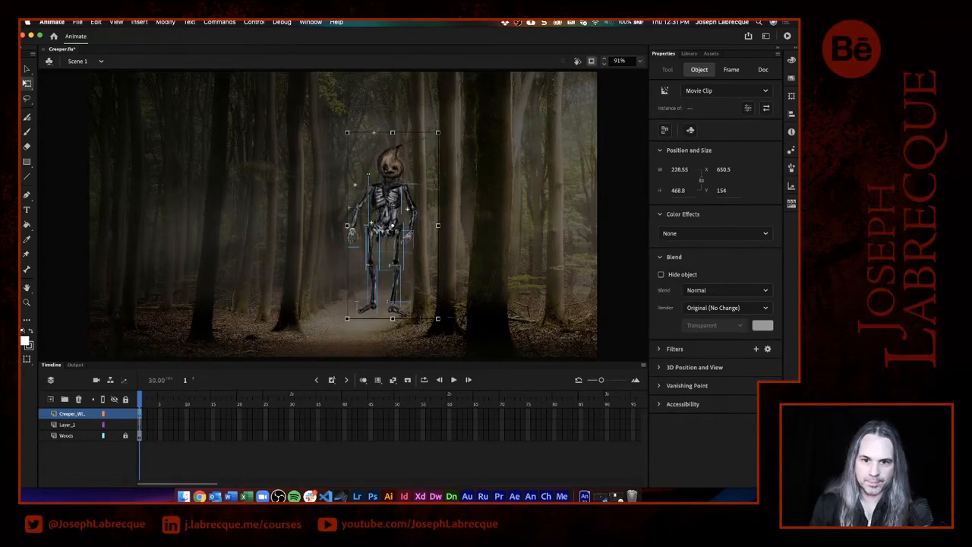
pyautogui.moveTo(418, 172); pyautogui.dragTo(408, 201)
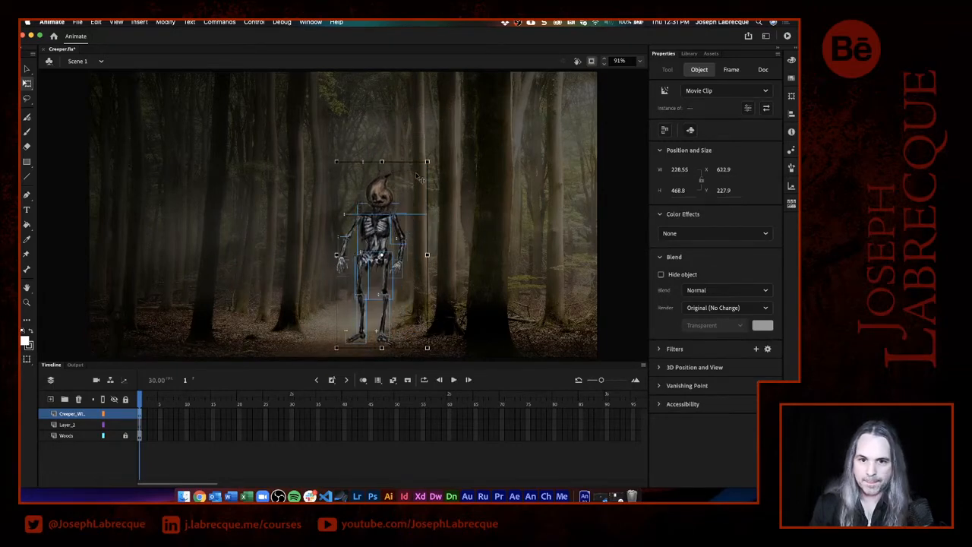
pyautogui.moveTo(426, 161); pyautogui.dragTo(443, 143)
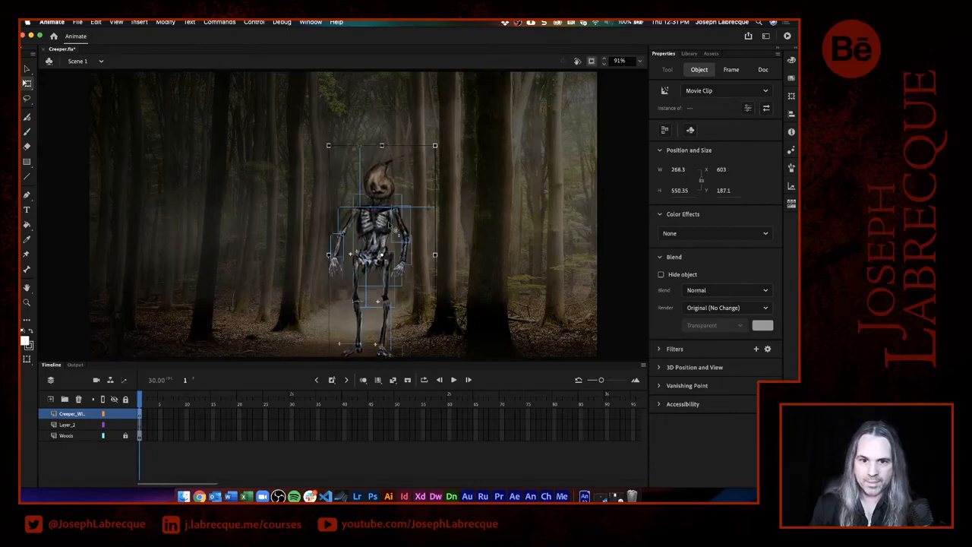
pyautogui.moveTo(391, 229); pyautogui.dragTo(393, 209)
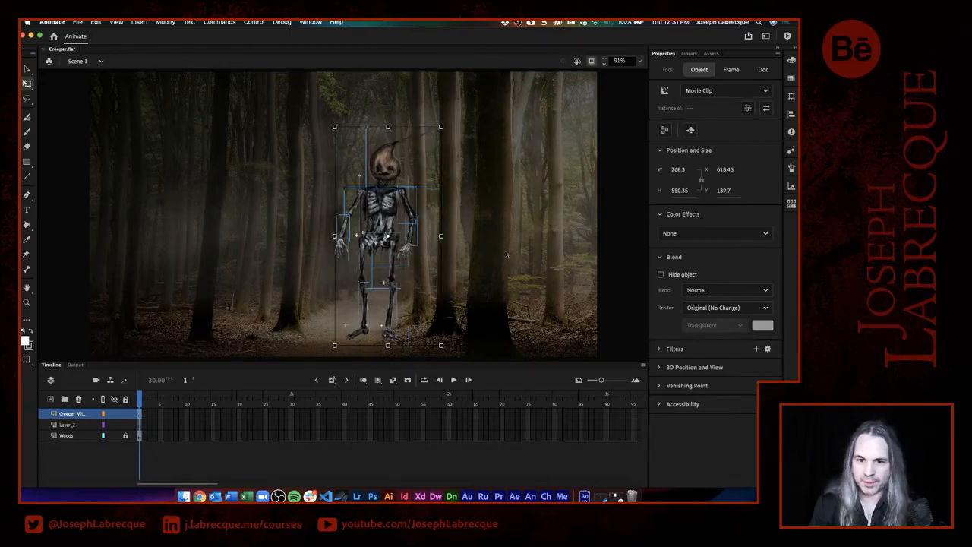
pyautogui.moveTo(388, 210); pyautogui.dragTo(416, 211)
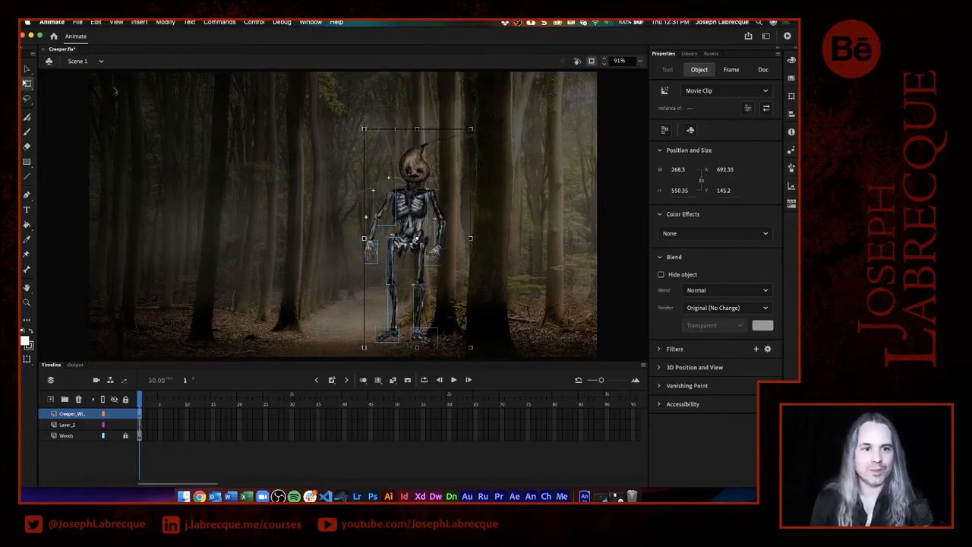
pyautogui.press('v')
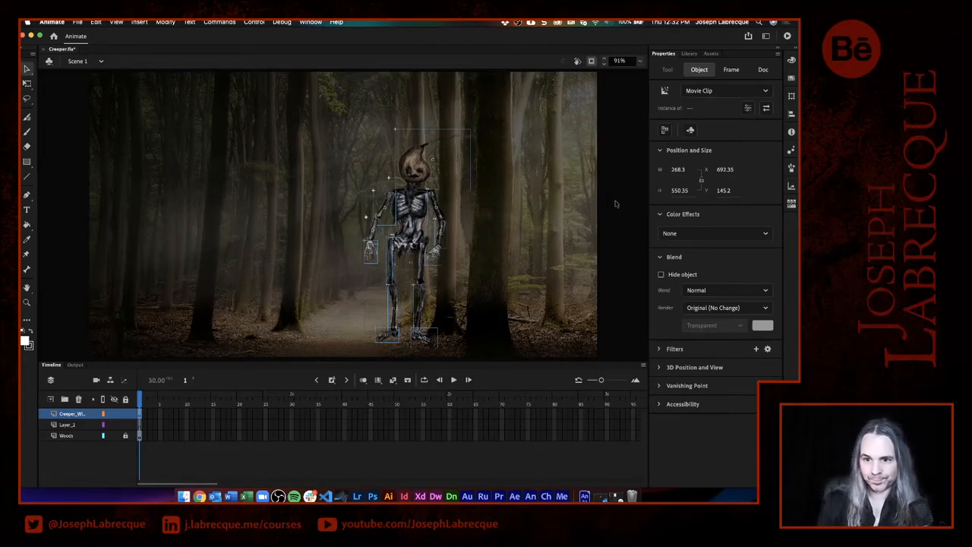
pyautogui.click(605, 208)
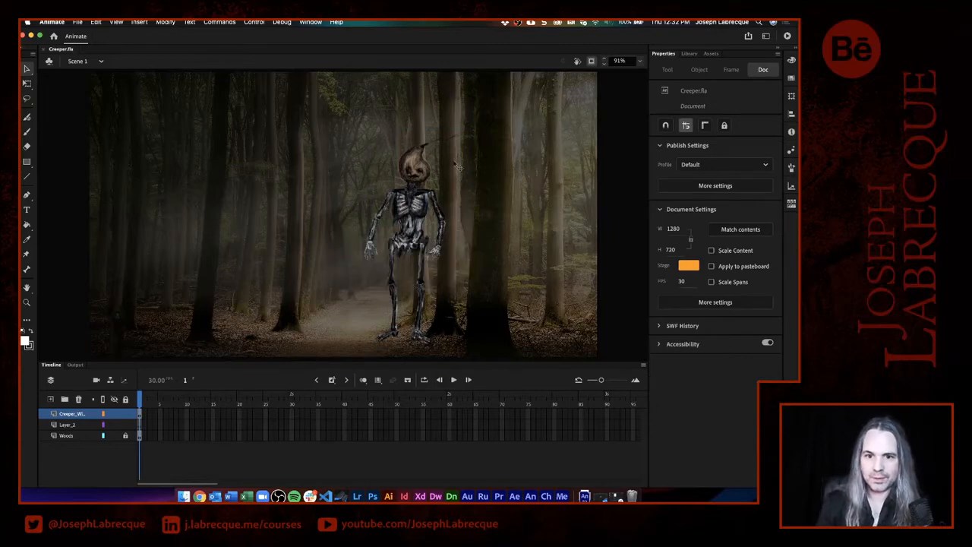
# Inspect the skeleton's separate body parts on the stage and preview their symbols in the Creeper WIP.psd Asset library folder.
pyautogui.click(424, 173)
pyautogui.click(444, 218)
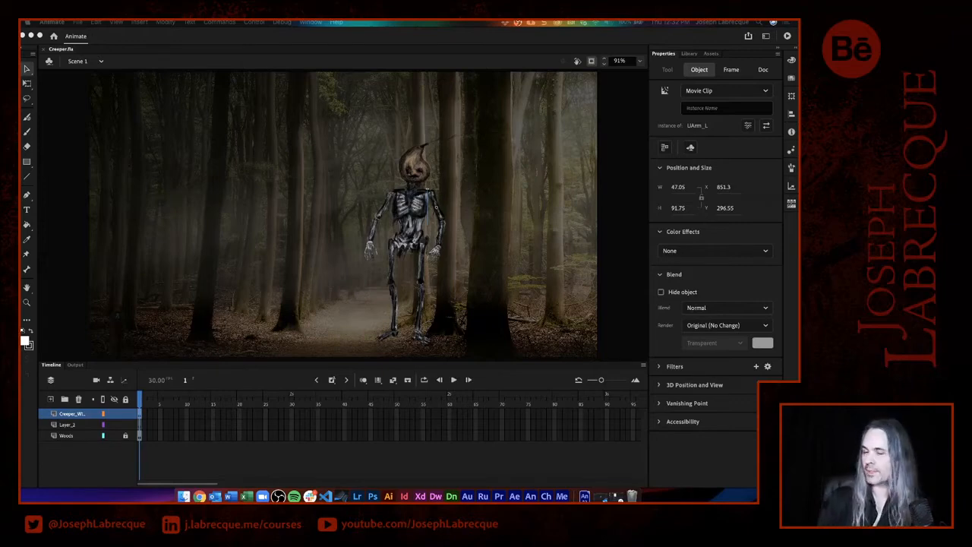
pyautogui.click(690, 56)
pyautogui.click(689, 57)
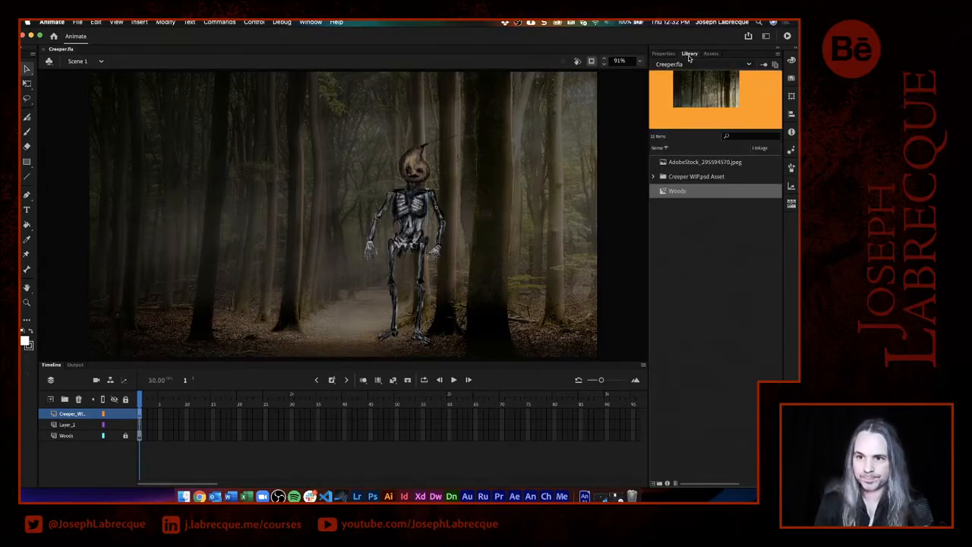
pyautogui.click(655, 177)
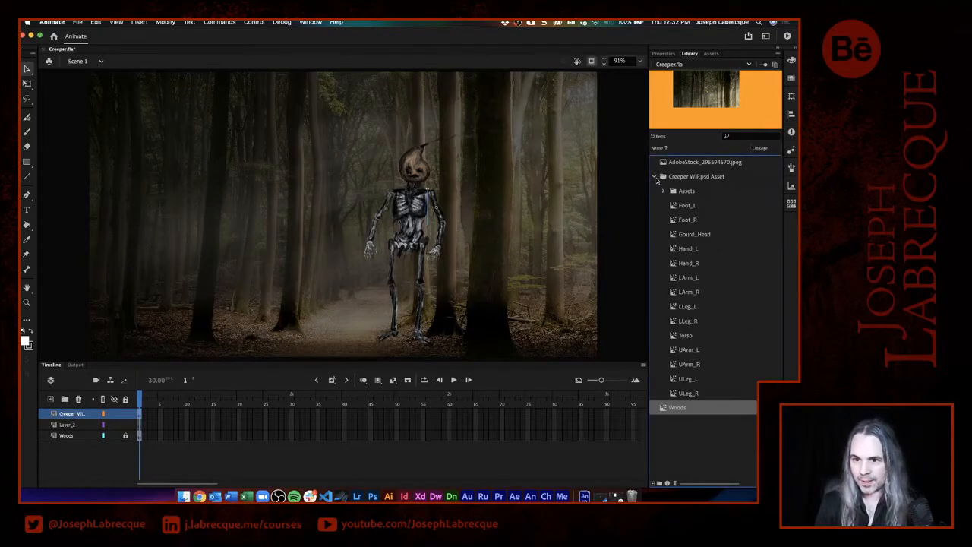
pyautogui.click(681, 206)
pyautogui.click(687, 220)
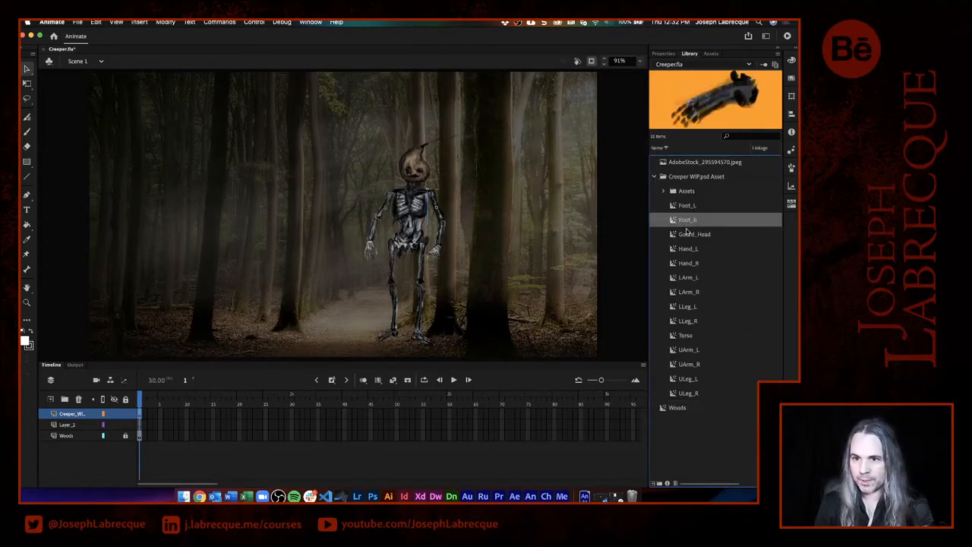
pyautogui.click(688, 248)
pyautogui.click(690, 266)
pyautogui.click(691, 291)
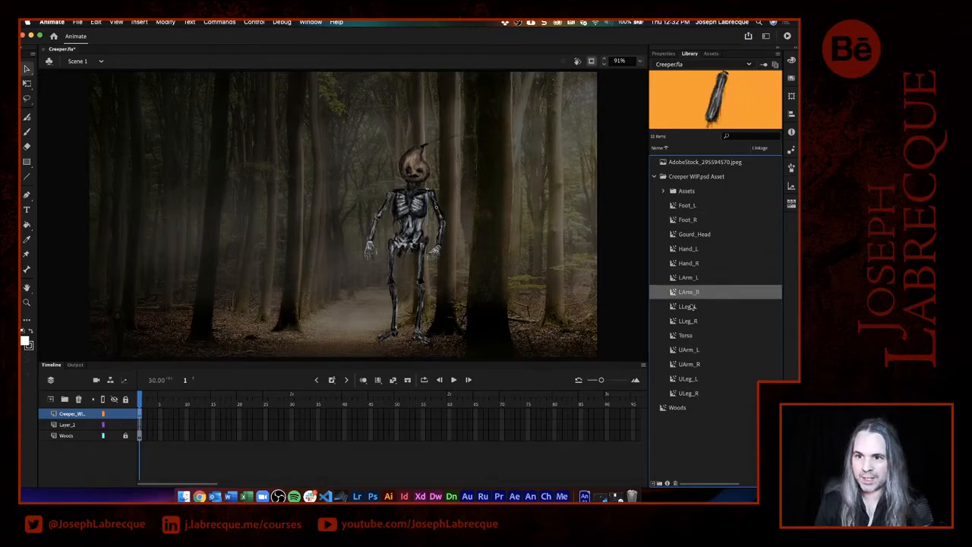
pyautogui.click(692, 307)
pyautogui.click(692, 337)
pyautogui.click(689, 364)
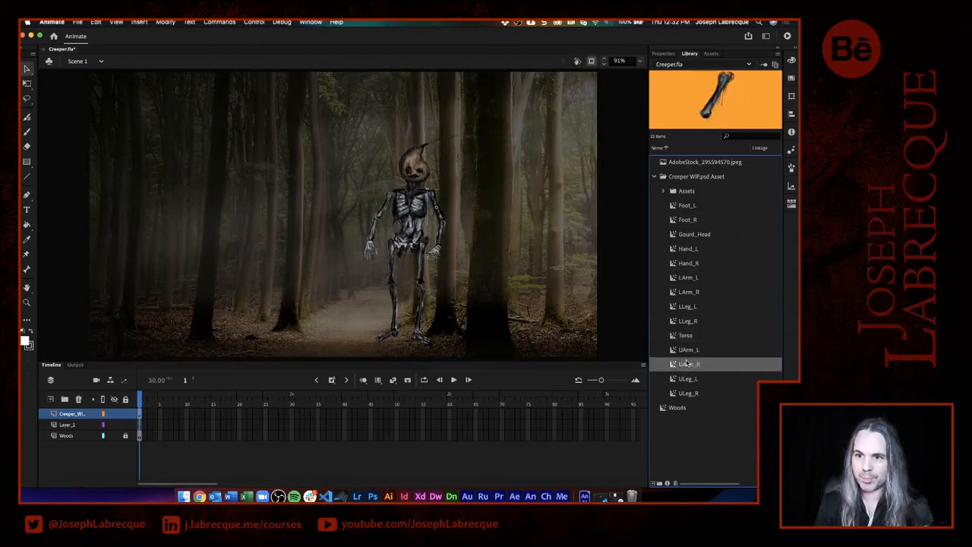
pyautogui.click(686, 379)
pyautogui.click(686, 352)
pyautogui.click(688, 366)
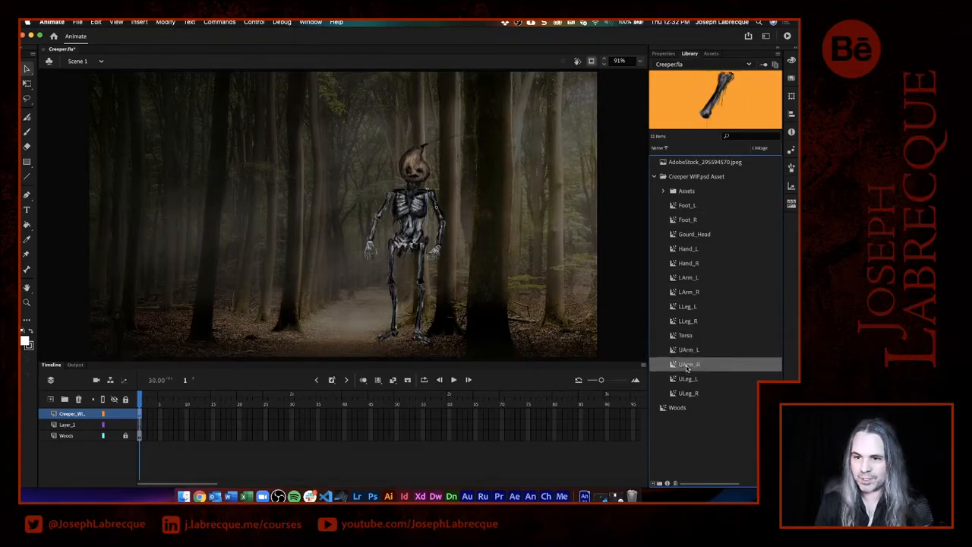
pyautogui.click(687, 380)
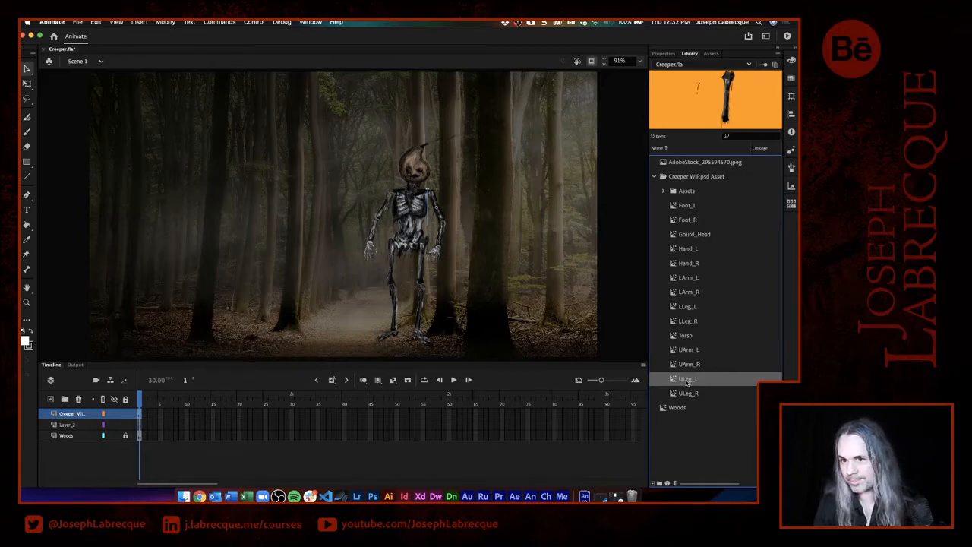
pyautogui.click(663, 53)
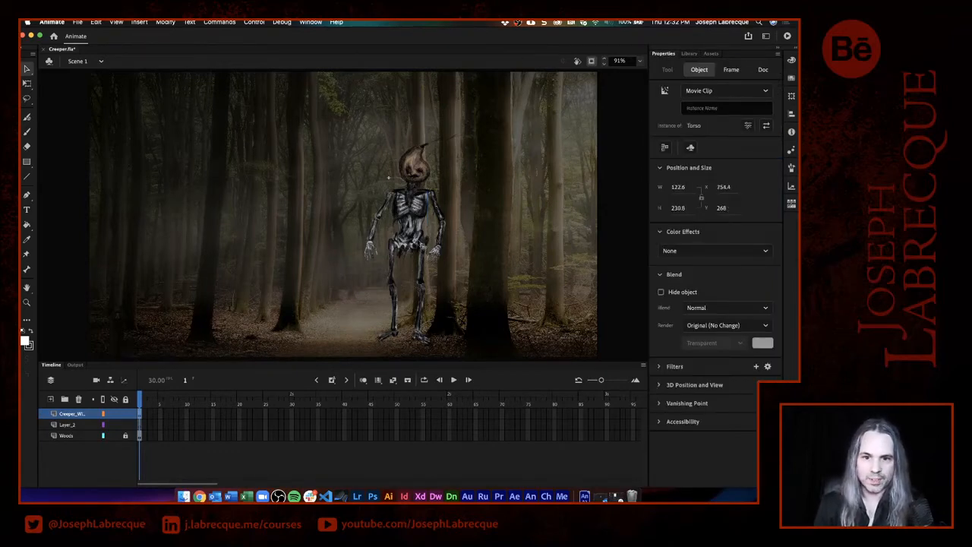
pyautogui.click(476, 205)
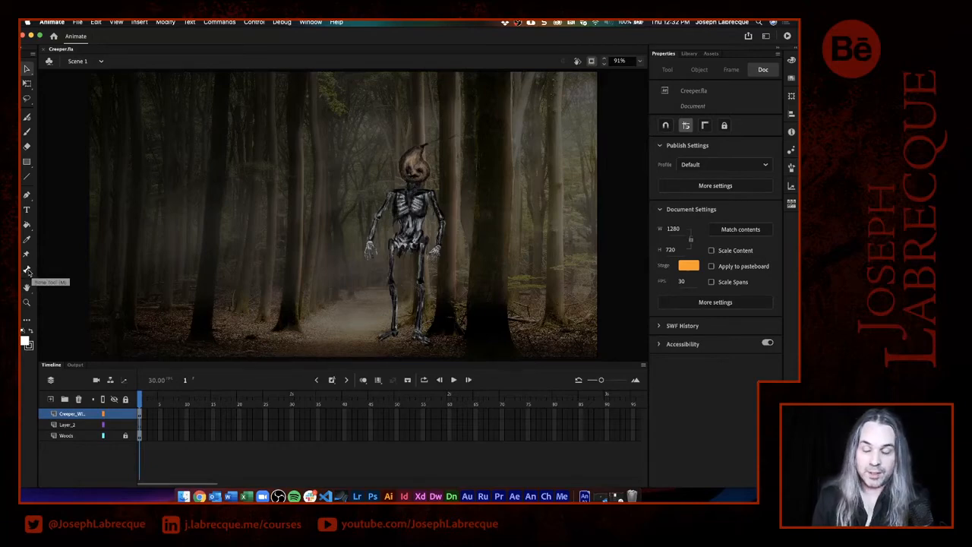
# Activate the Bone tool and set the stage magnification to 200% around the skeleton's upper body.
pyautogui.click(27, 323)
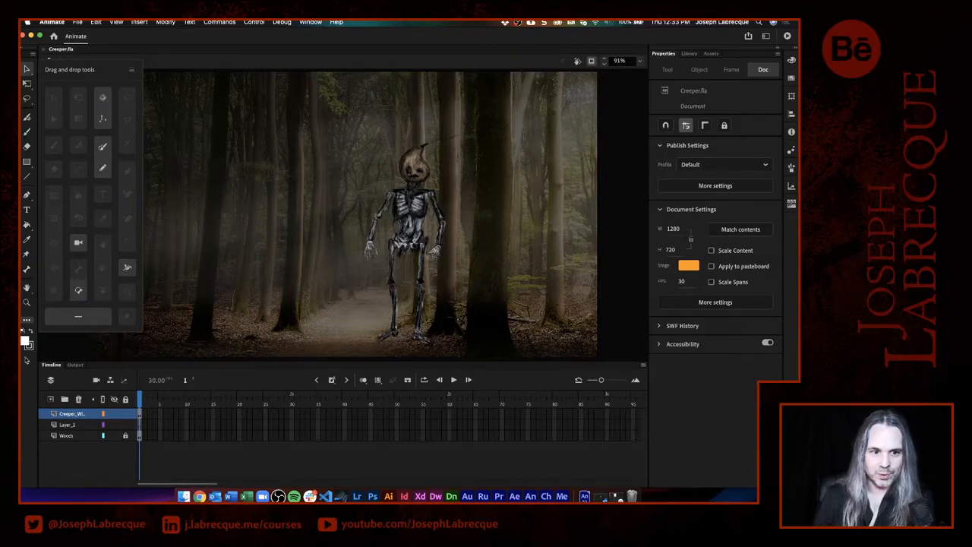
pyautogui.click(89, 351)
pyautogui.click(27, 268)
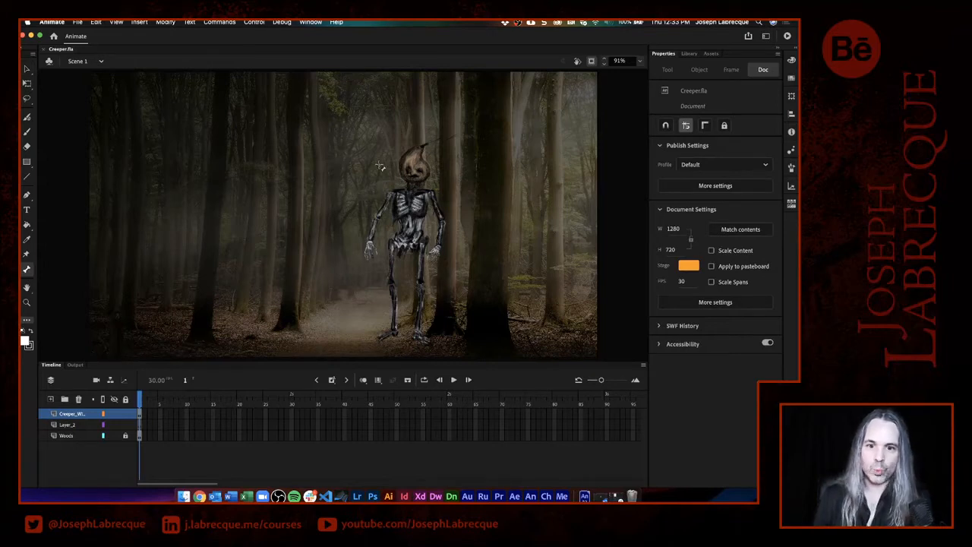
pyautogui.click(638, 63)
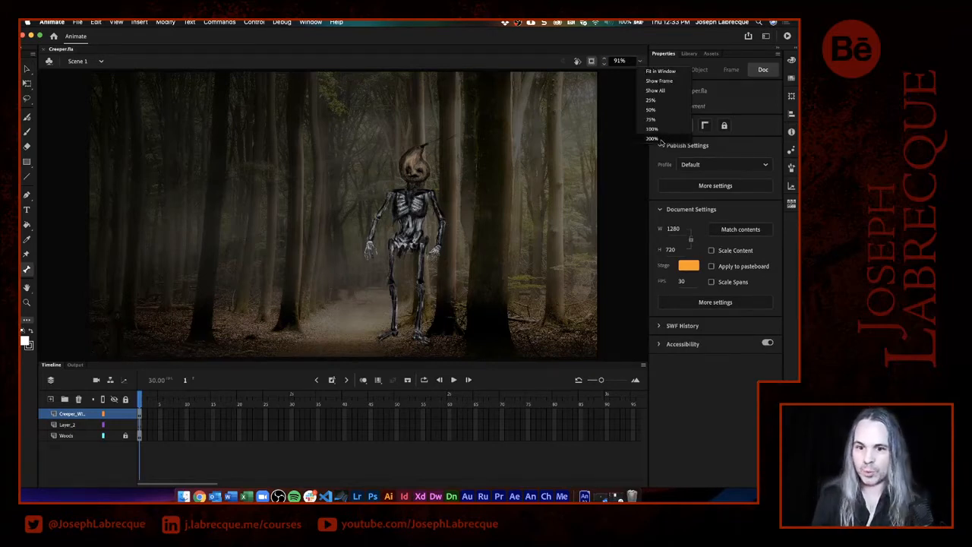
pyautogui.click(651, 138)
pyautogui.hscroll(5, 564, 171)
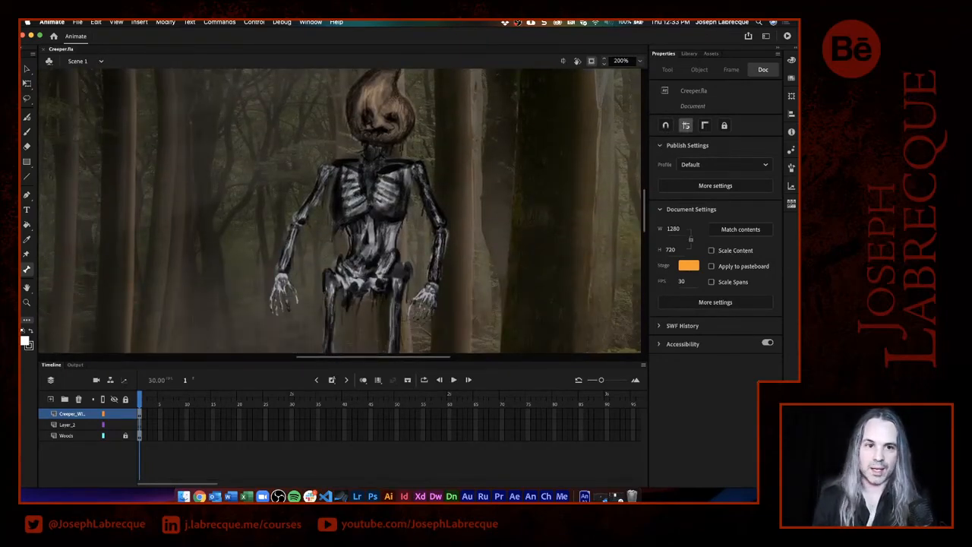
# Disable Snap Align, Snap to Guides and Snap Bitmaps to Pixels in the snapping settings.
pyautogui.click(116, 23)
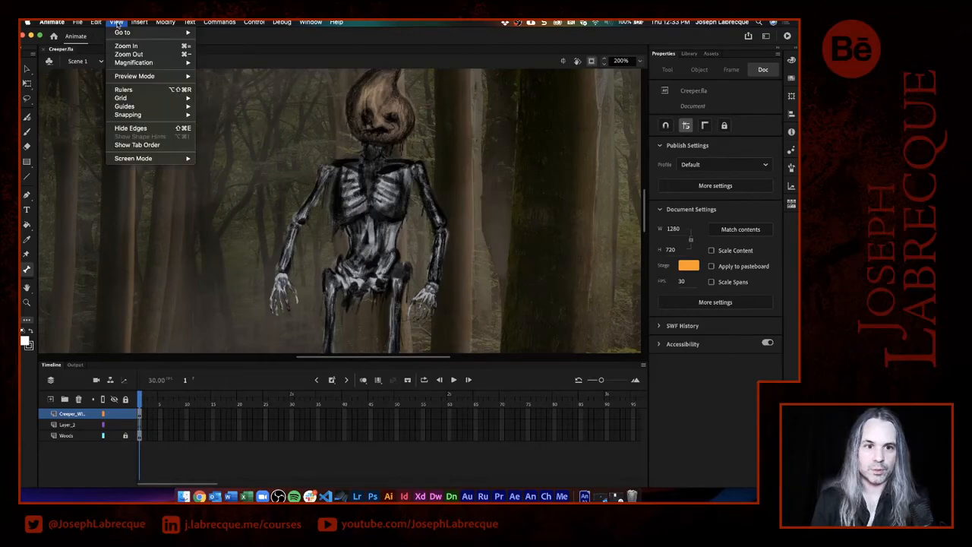
pyautogui.moveTo(146, 117)
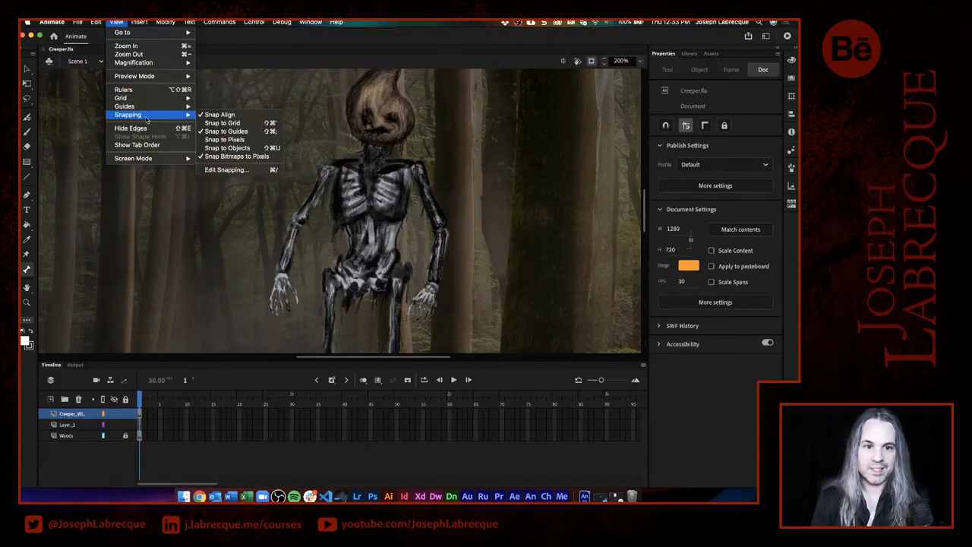
pyautogui.click(254, 174)
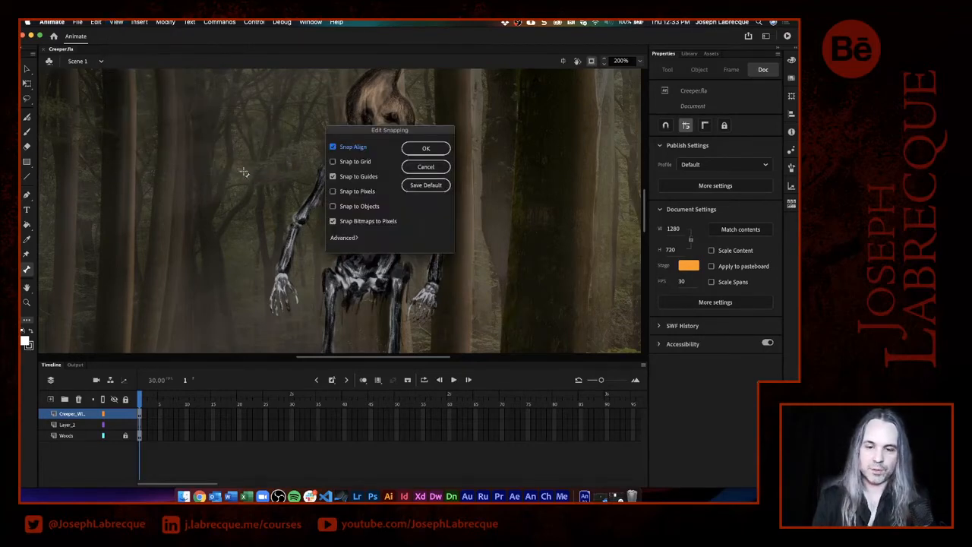
pyautogui.click(333, 148)
pyautogui.click(333, 177)
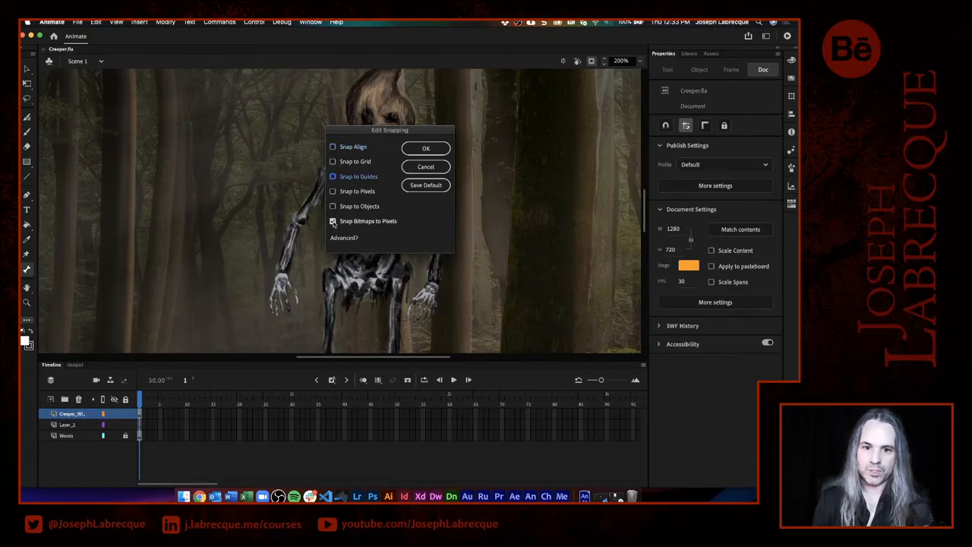
pyautogui.click(333, 222)
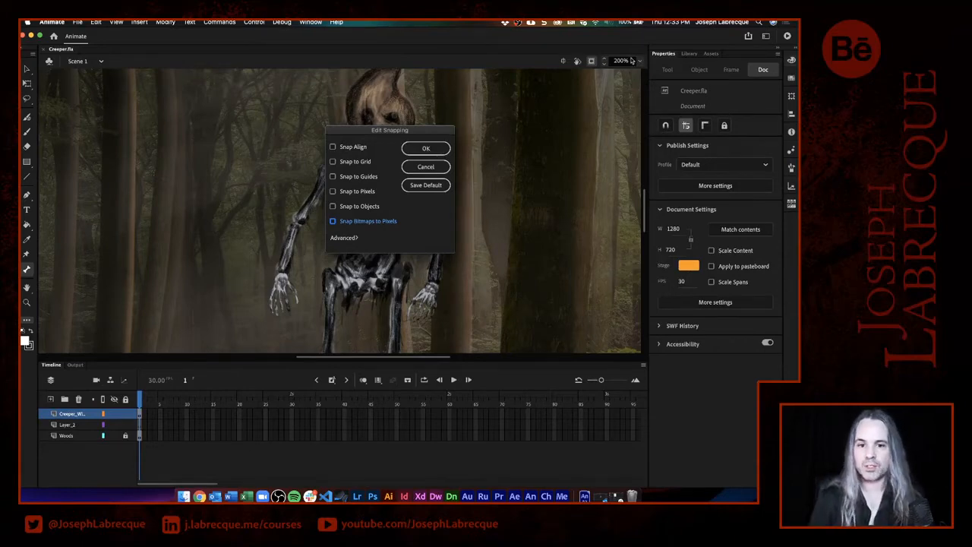
pyautogui.click(436, 155)
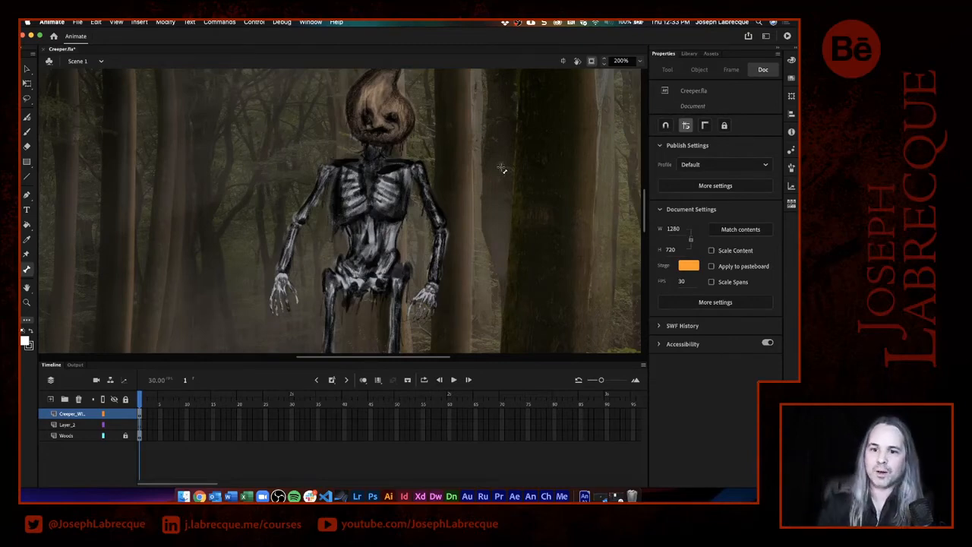
# Open the skeleton's Torso symbol for editing in place and select the bitmap inside it.
pyautogui.moveTo(646, 204)
pyautogui.mouseDown()
pyautogui.moveTo(647, 222)
pyautogui.moveTo(648, 203)
pyautogui.mouseUp()
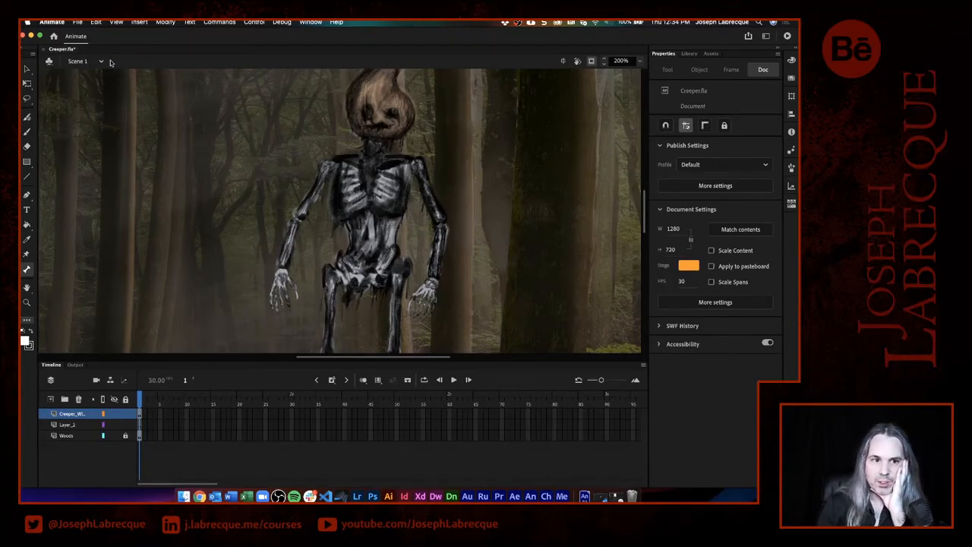
pyautogui.click(27, 69)
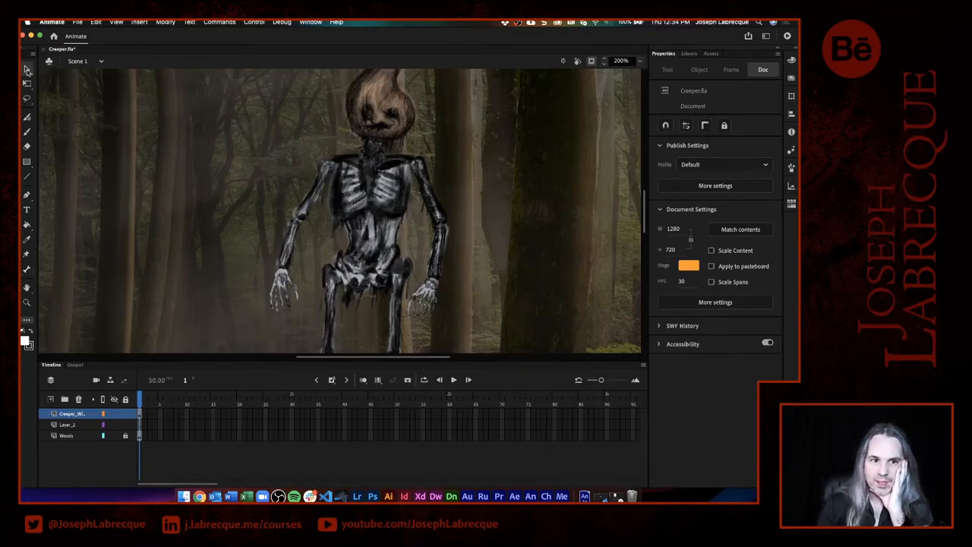
pyautogui.click(372, 275)
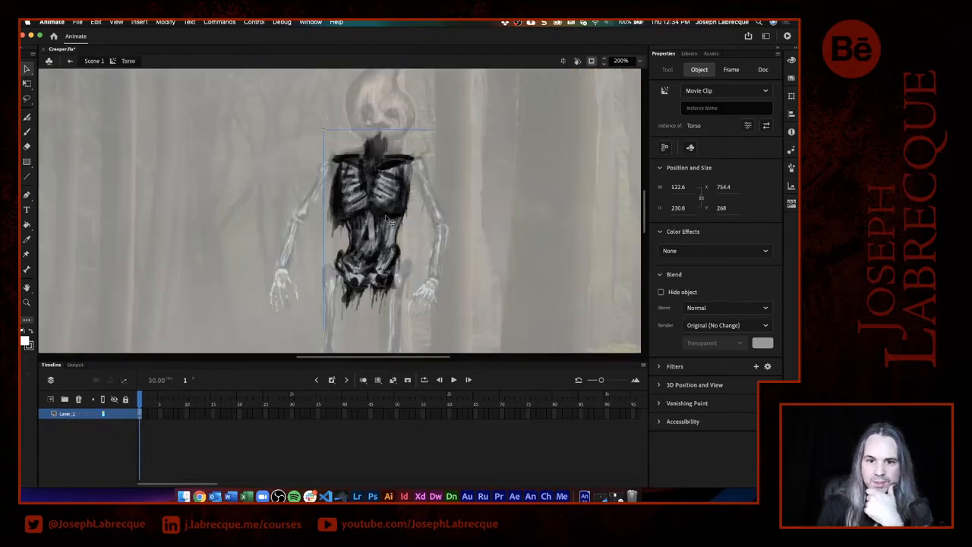
pyautogui.doubleClick(388, 220)
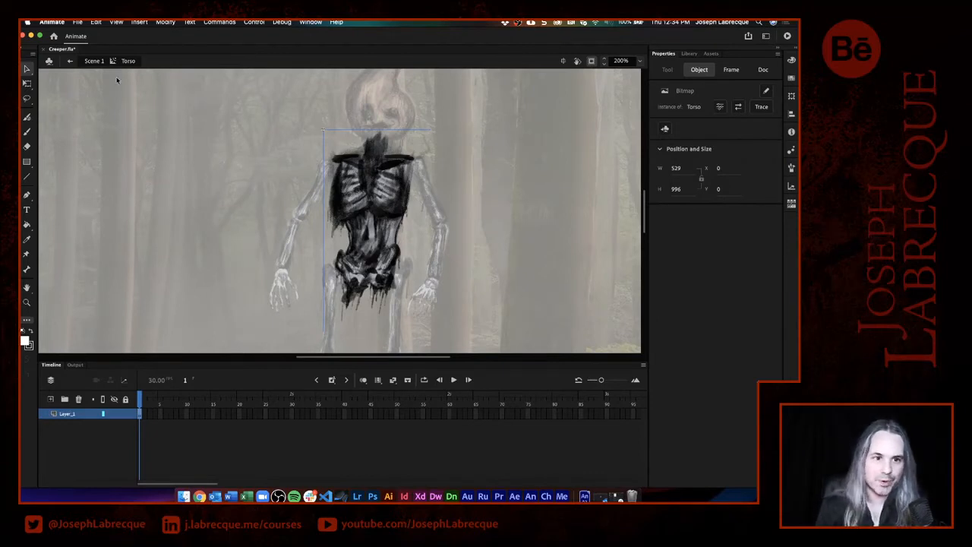
# Try to lasso part of the torso bitmap beside the pelvis, and undo the change.
pyautogui.click(27, 99)
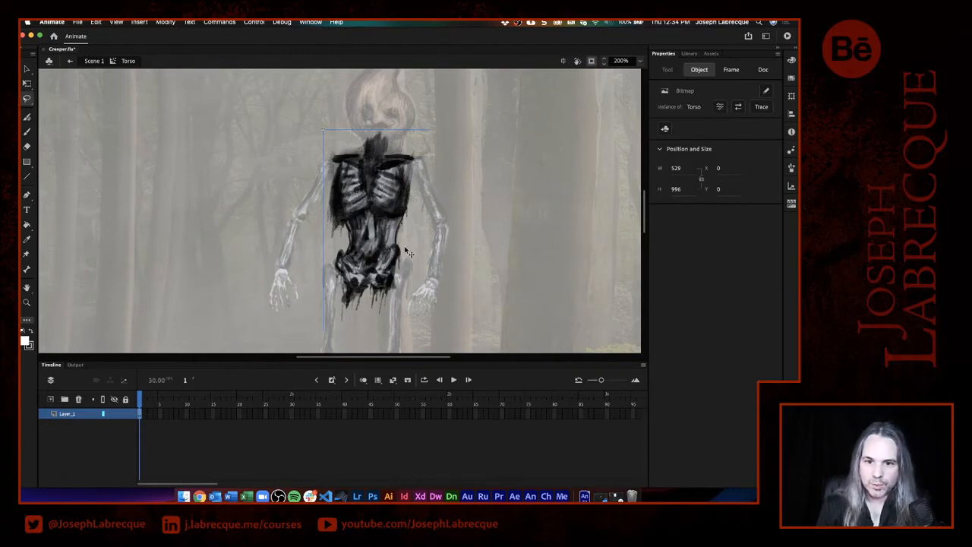
pyautogui.moveTo(401, 250)
pyautogui.mouseDown()
pyautogui.moveTo(394, 241)
pyautogui.moveTo(403, 250)
pyautogui.mouseUp()
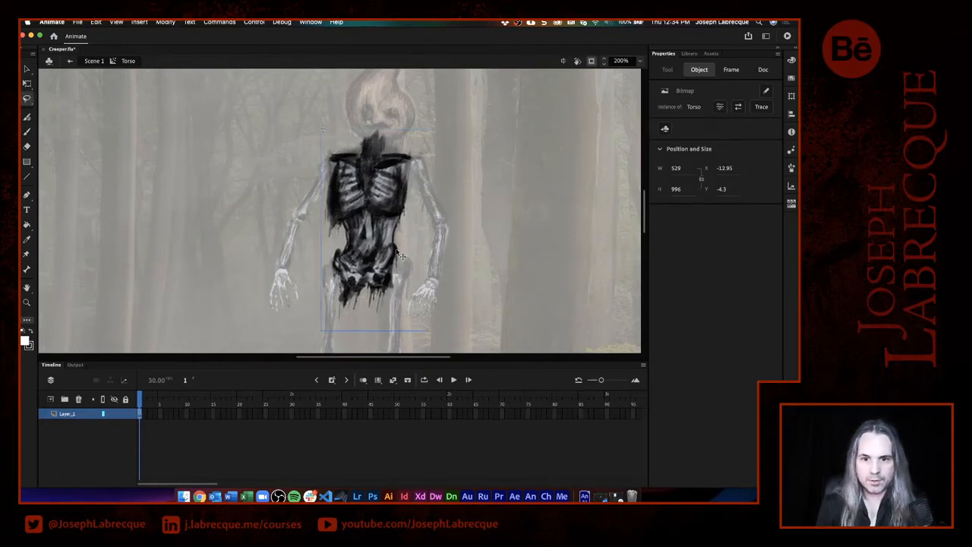
pyautogui.press('super+z')
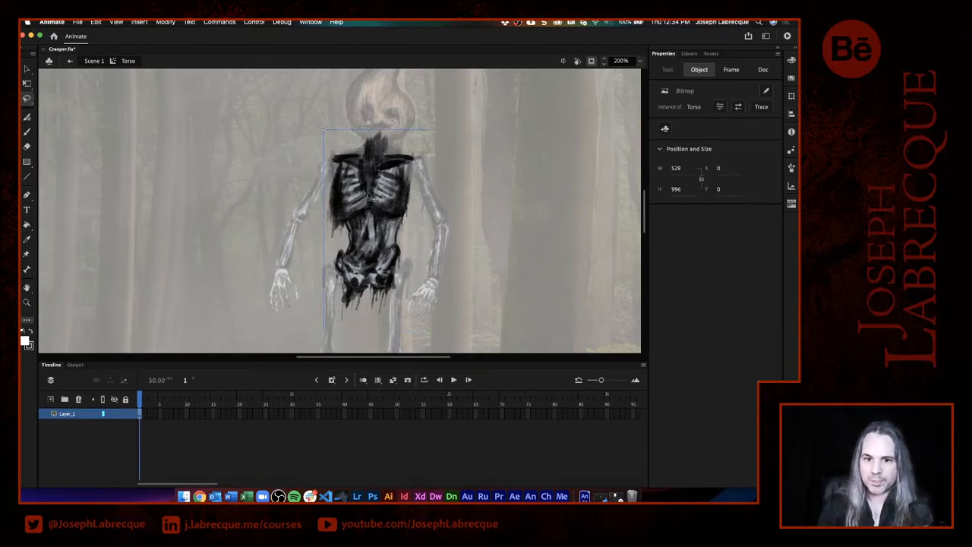
# Break apart the torso bitmap, lasso the pelvis area below the ribcage and cut it out of the Torso symbol.
pyautogui.rightClick(371, 196)
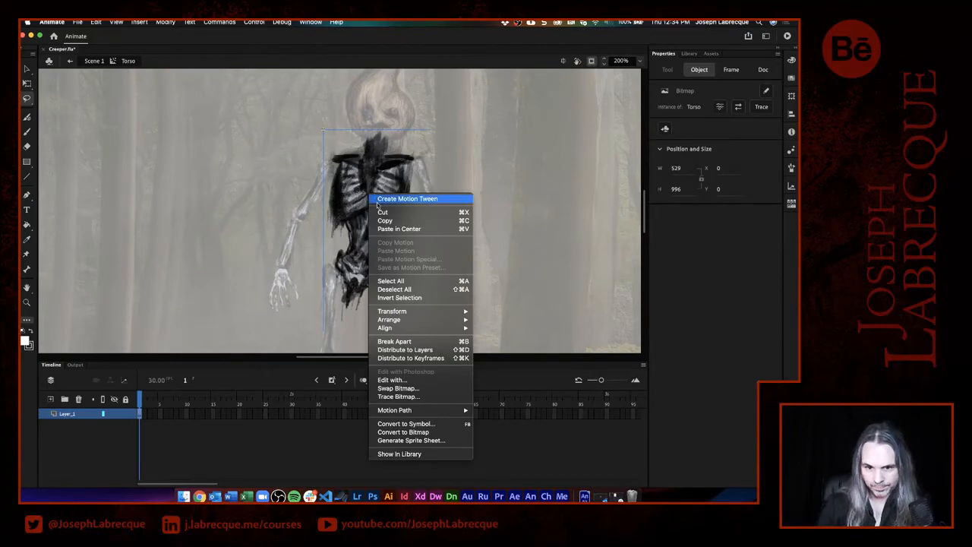
pyautogui.click(405, 343)
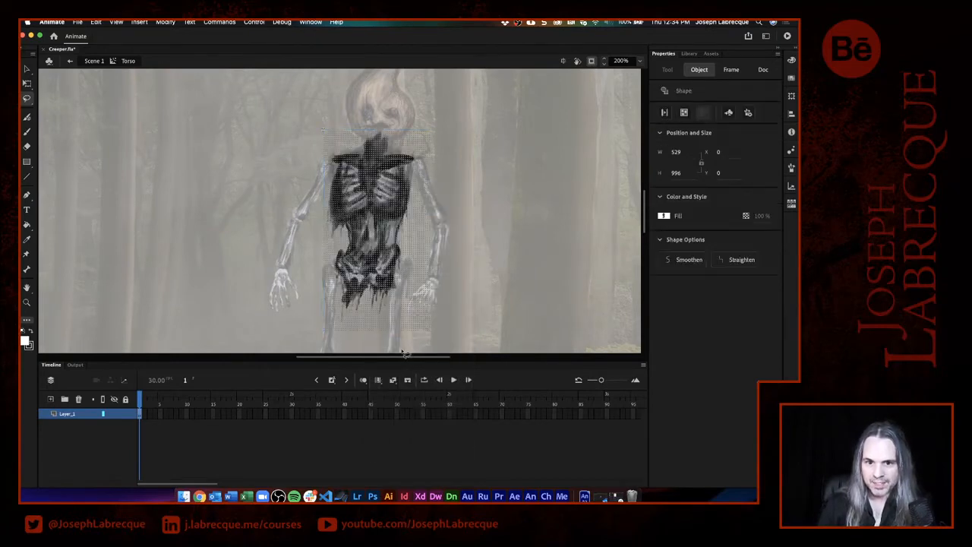
pyautogui.click(462, 256)
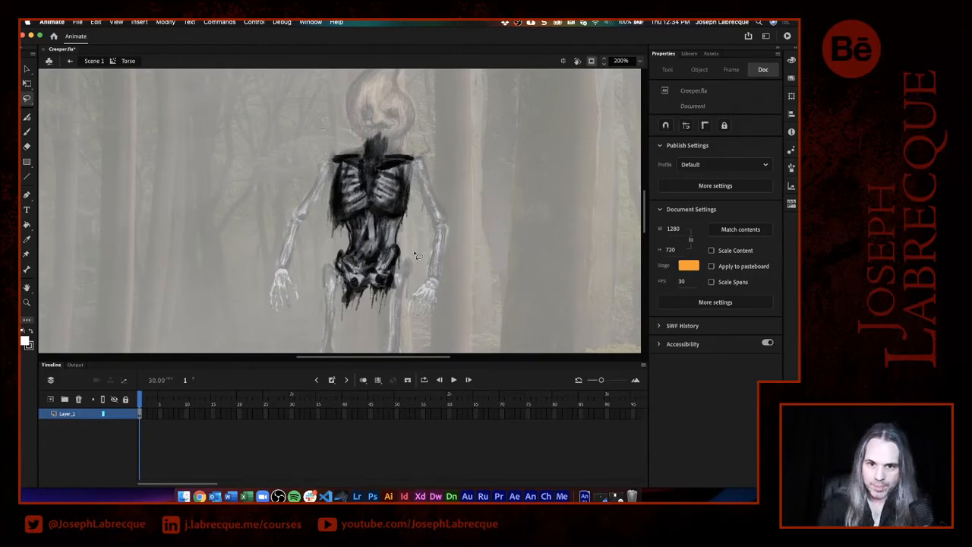
pyautogui.moveTo(397, 248)
pyautogui.mouseDown()
pyautogui.moveTo(323, 252)
pyautogui.moveTo(314, 322)
pyautogui.moveTo(359, 344)
pyautogui.moveTo(408, 333)
pyautogui.moveTo(431, 292)
pyautogui.moveTo(414, 252)
pyautogui.mouseUp()
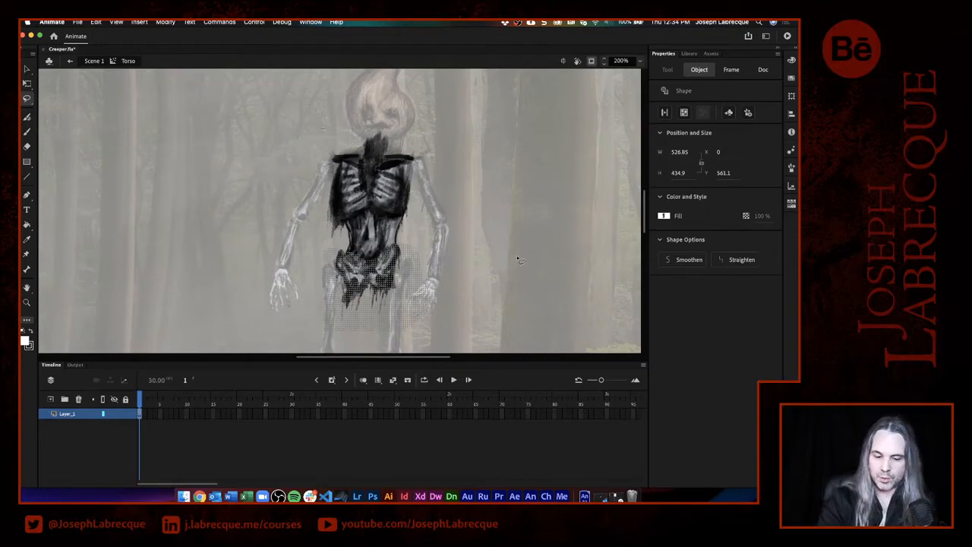
pyautogui.press('Delete')
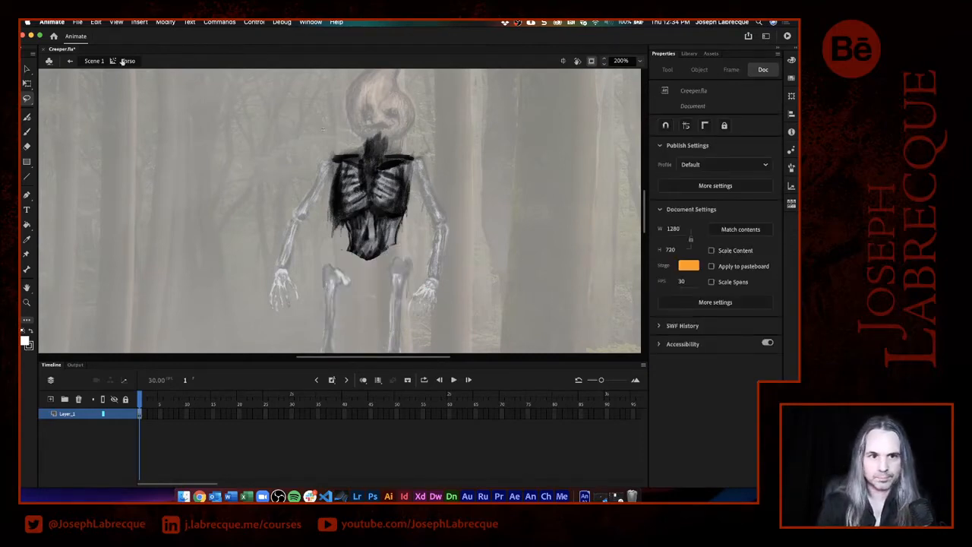
# Return to Scene 1 and paste the cut pelvis artwork onto the creeper layer.
pyautogui.click(94, 61)
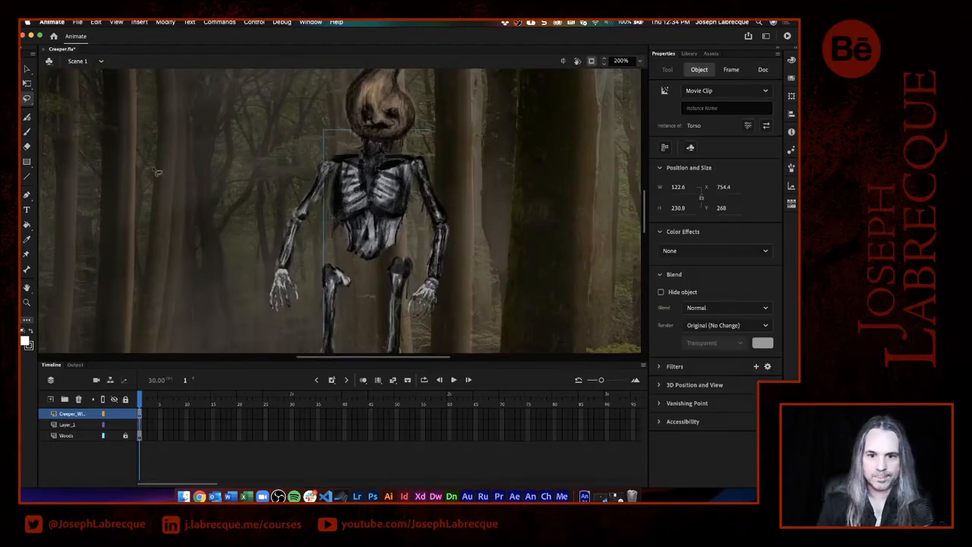
pyautogui.click(27, 69)
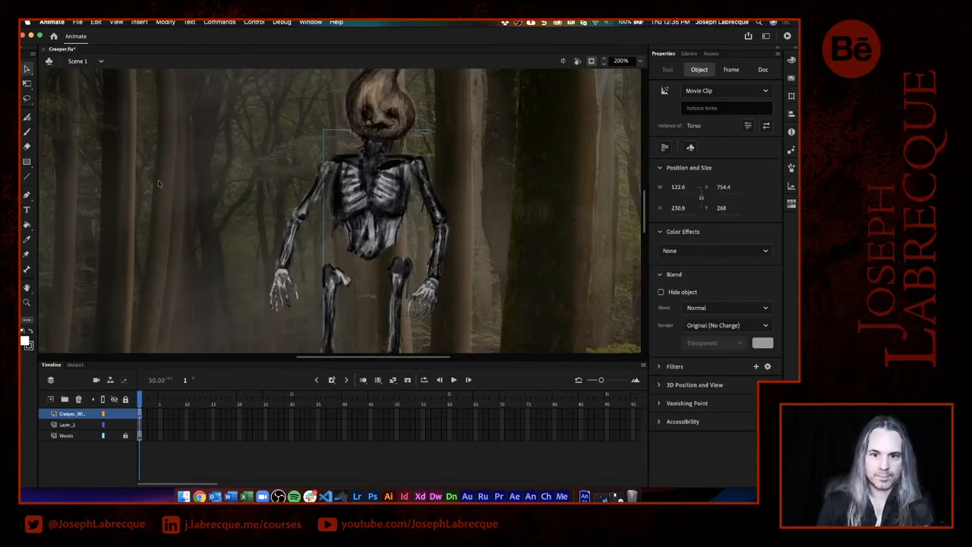
pyautogui.click(248, 234)
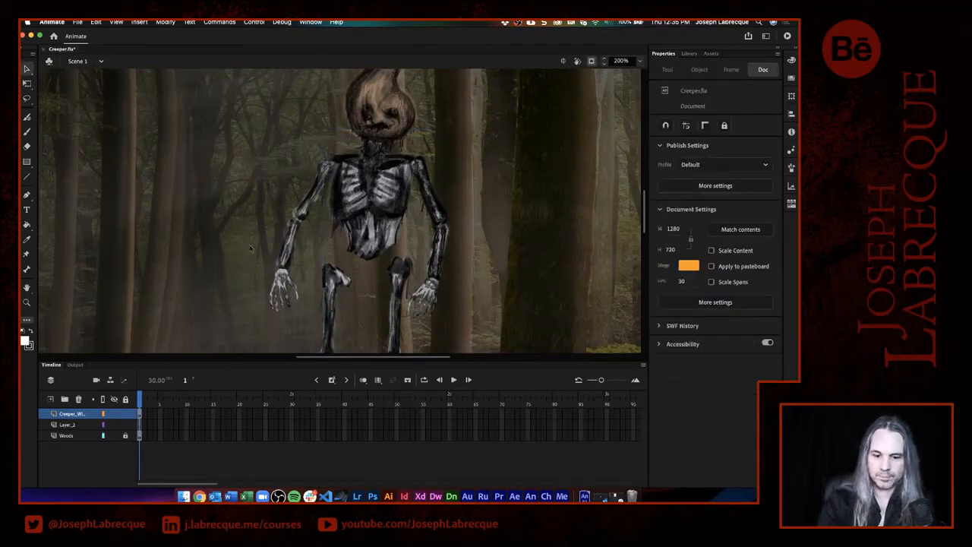
pyautogui.click(250, 251)
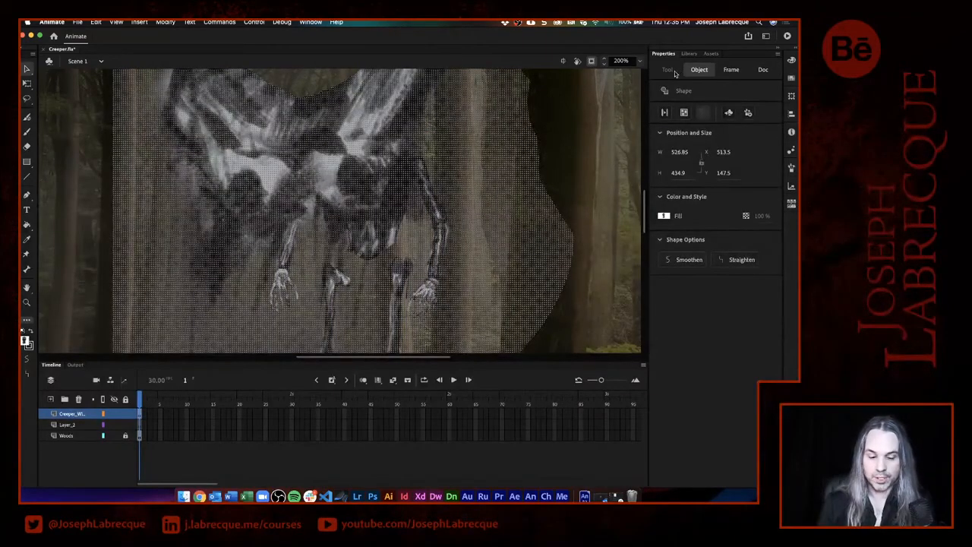
pyautogui.press('Delete')
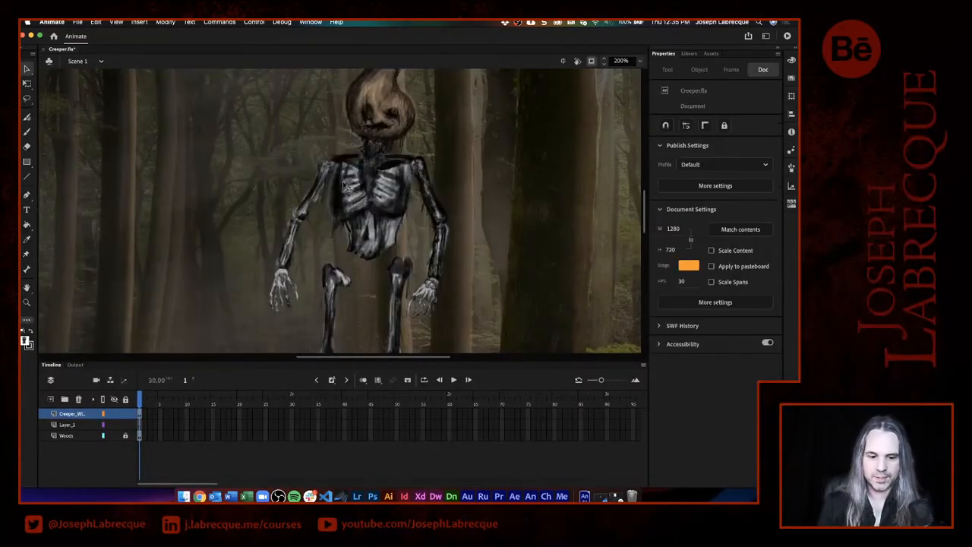
pyautogui.press('super+z')
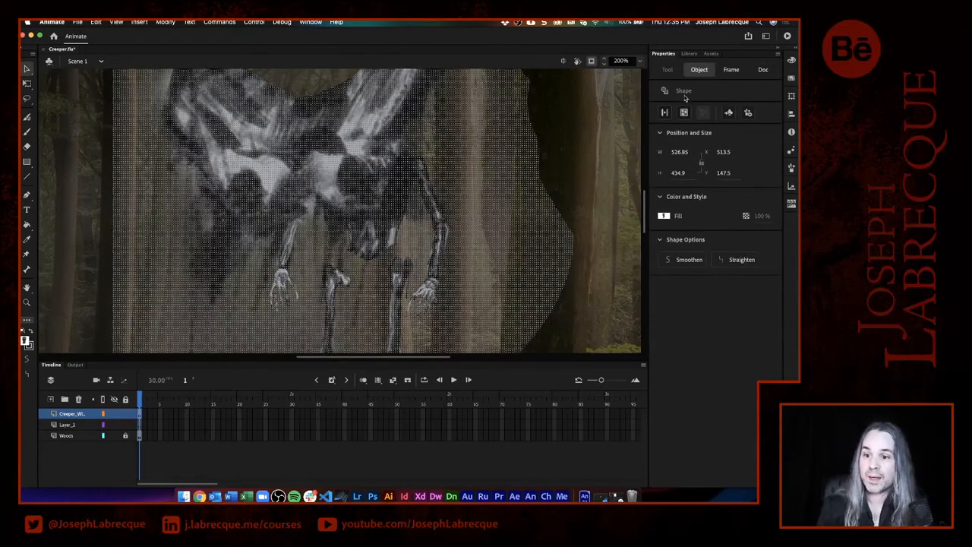
# Convert the pasted pelvis shape to a movie clip symbol named Pelvis with a centred registration point.
pyautogui.click(729, 112)
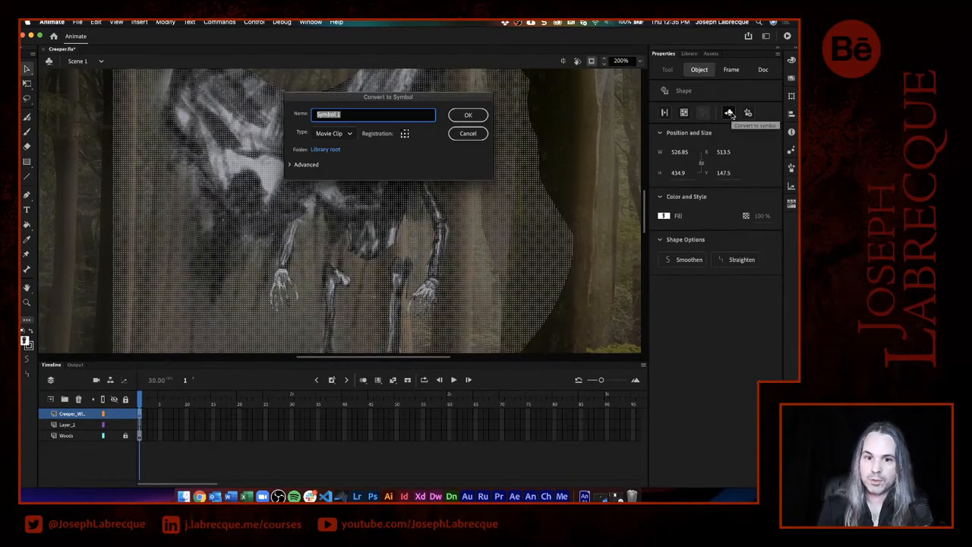
pyautogui.write('Pelvis')
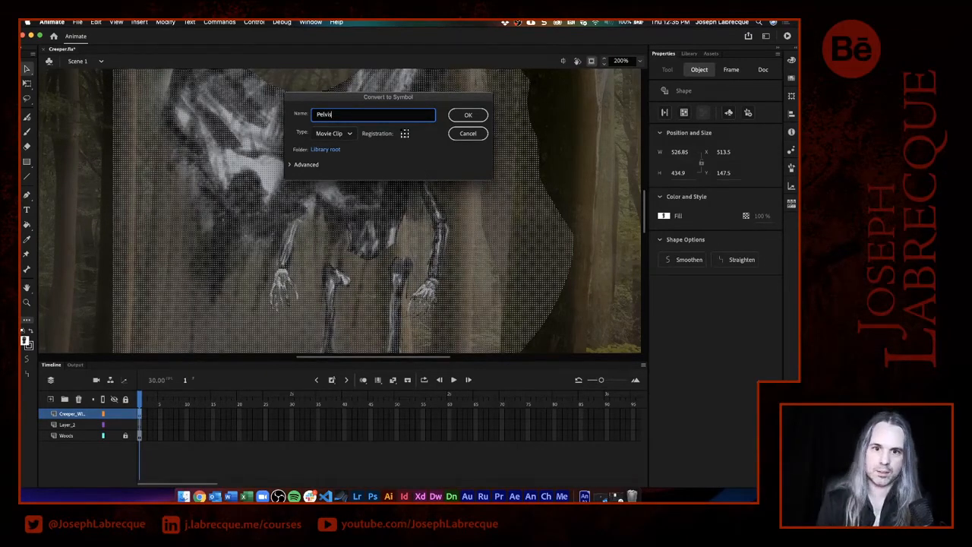
pyautogui.click(405, 133)
pyautogui.click(475, 116)
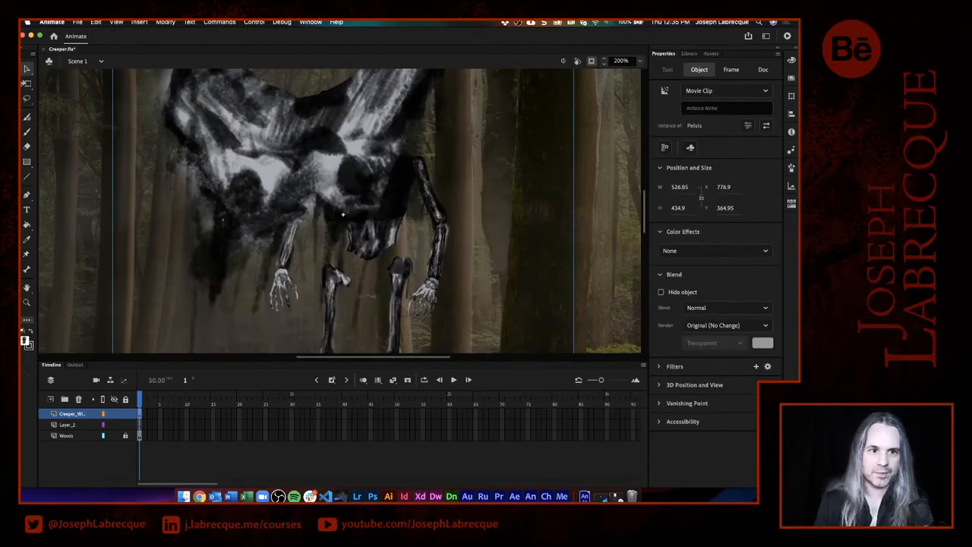
# Scale the Pelvis instance down to about 162 by 134 px and position it over the skeleton's hips.
pyautogui.press('q')
pyautogui.moveTo(372, 151); pyautogui.dragTo(421, 232)
pyautogui.moveTo(162, 113); pyautogui.dragTo(321, 245)
pyautogui.moveTo(395, 285); pyautogui.dragTo(384, 274)
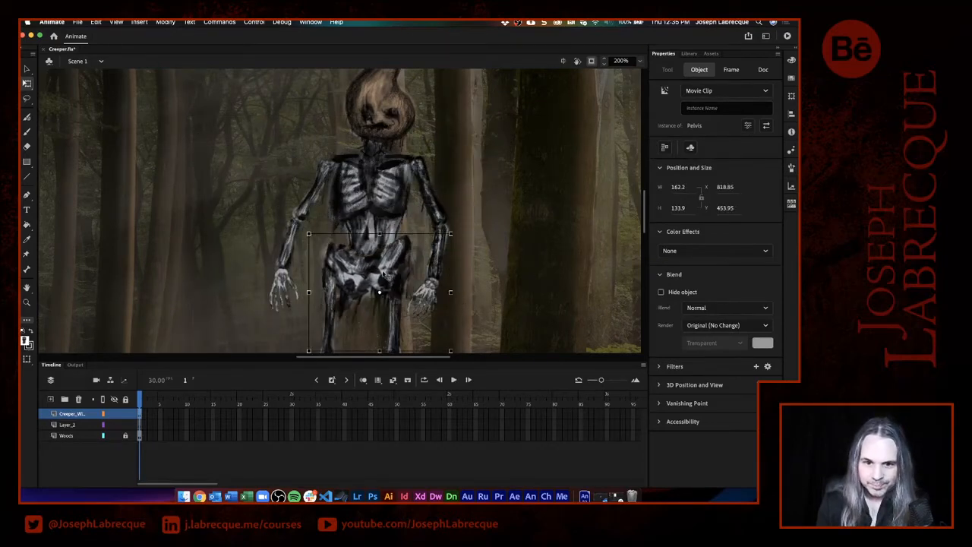
pyautogui.press('Up')
pyautogui.press('Up')
pyautogui.press('Up')
pyautogui.press('Up')
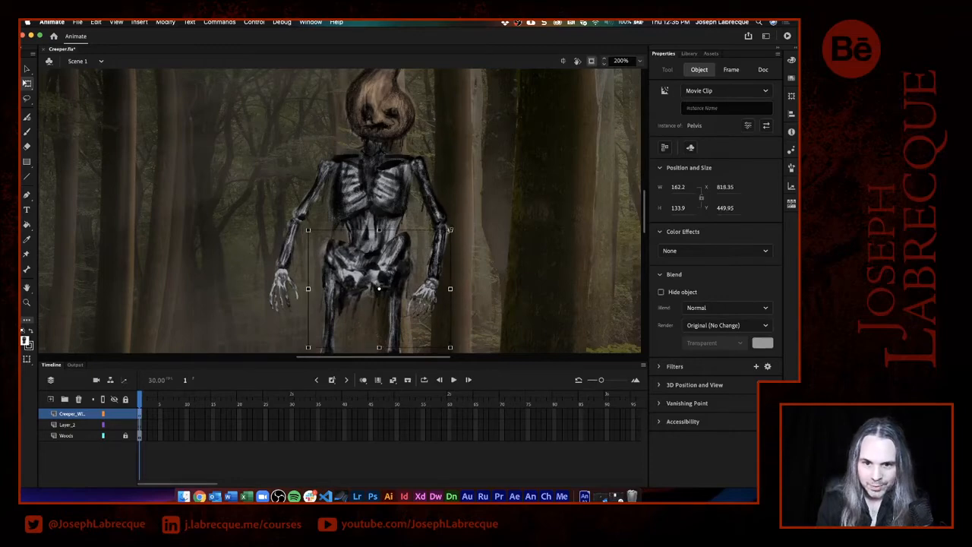
# Reduce the Pelvis instance to about 134 by 111 px and nudge it to X 818.35, Y 446.45 between the torso and legs.
pyautogui.moveTo(450, 230); pyautogui.dragTo(438, 240)
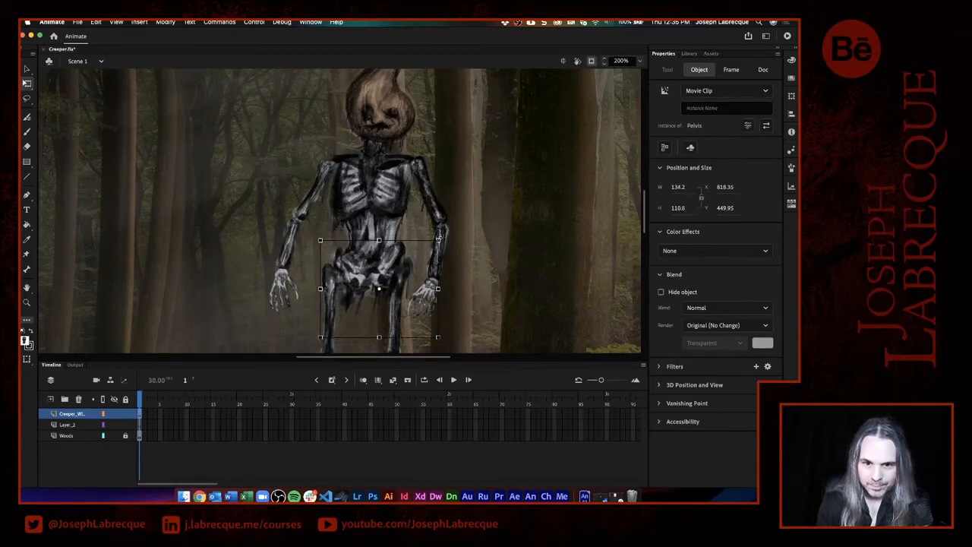
pyautogui.press('Up')
pyautogui.press('Up')
pyautogui.press('Up')
pyautogui.press('Right')
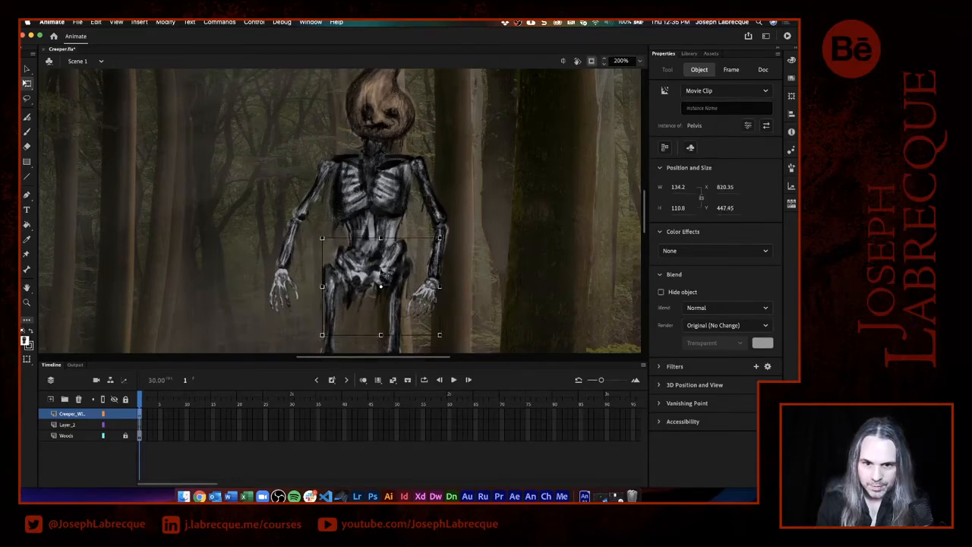
pyautogui.press('Up')
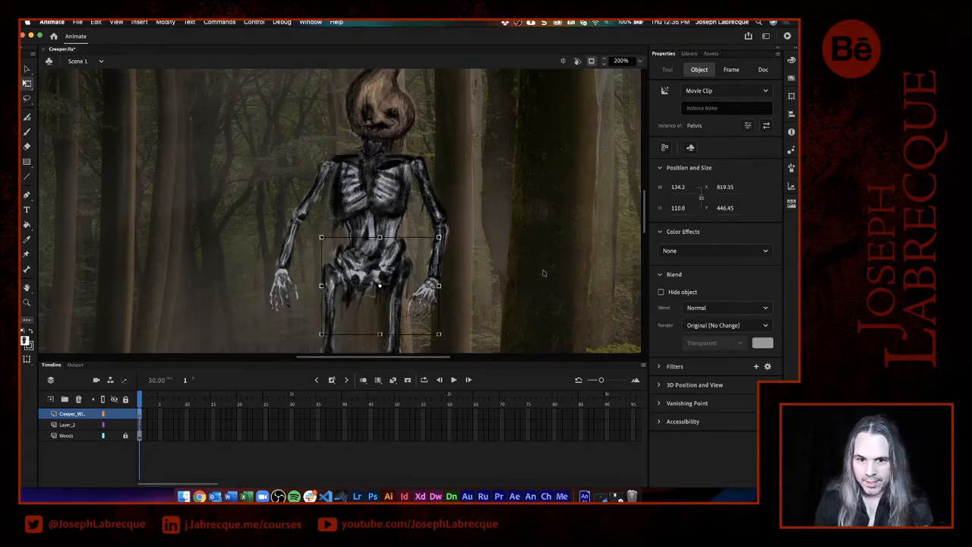
pyautogui.click(534, 289)
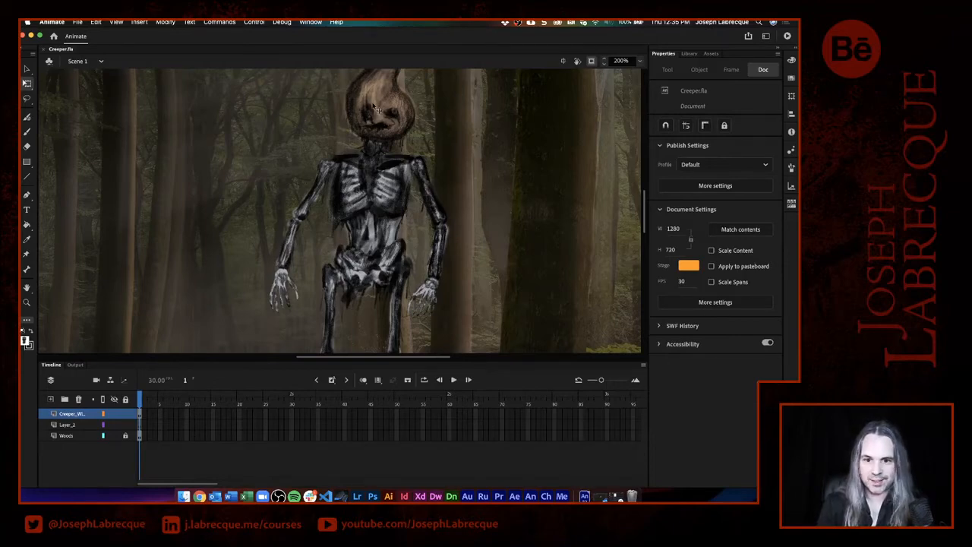
pyautogui.click(374, 298)
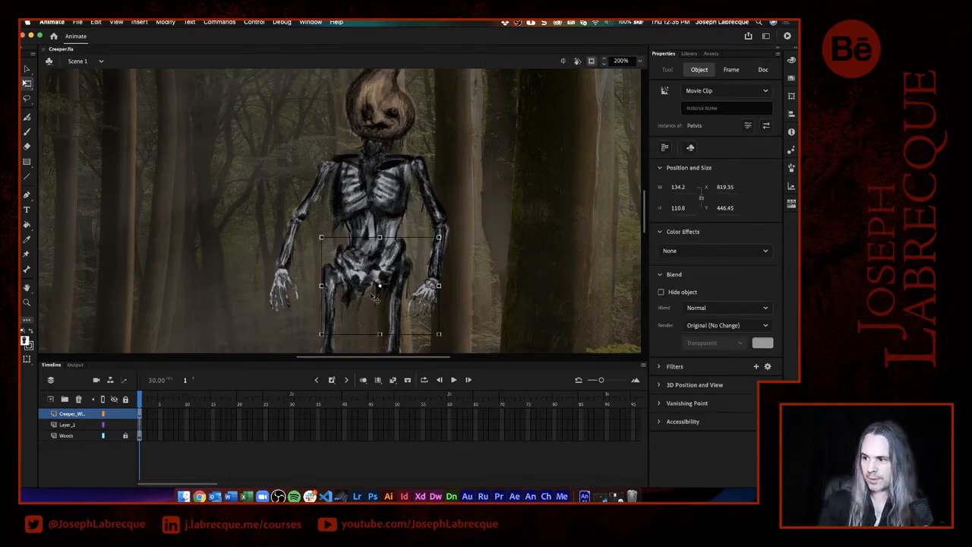
pyautogui.press('Left')
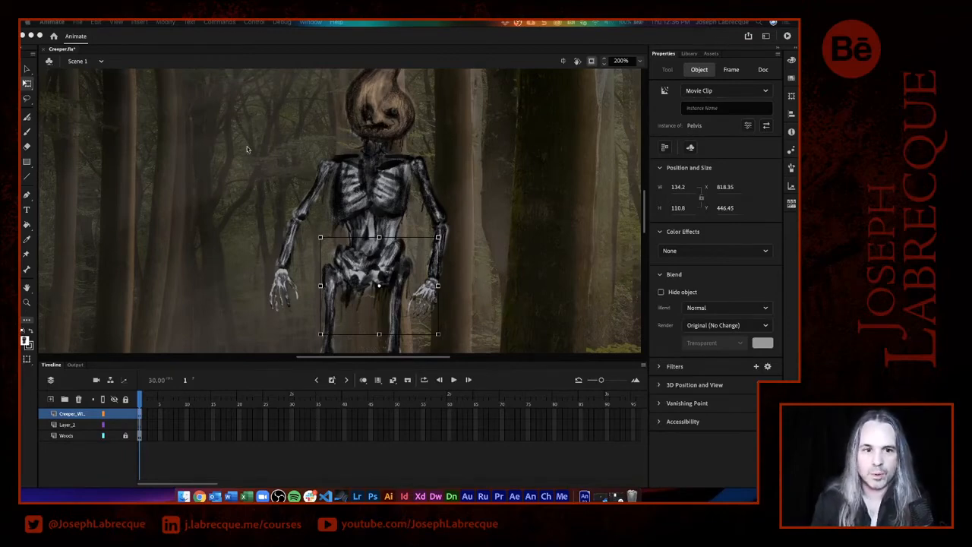
# Save the document and delete the extra layer between the creeper and Woods layers.
pyautogui.click(27, 271)
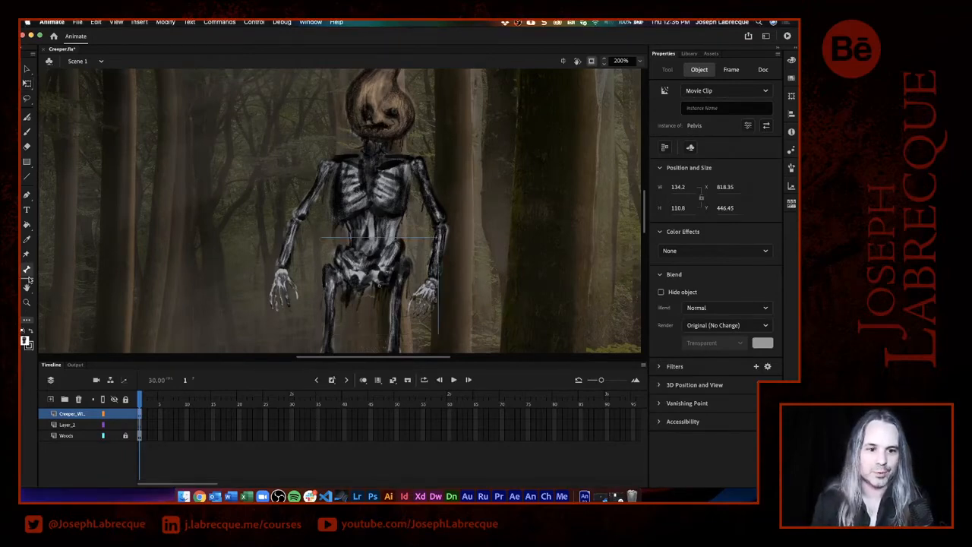
pyautogui.press('super+s')
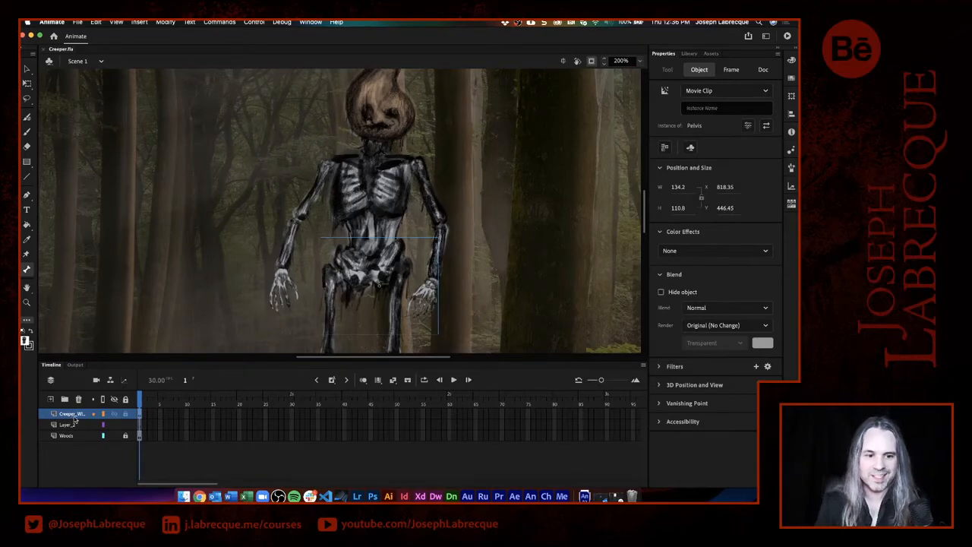
pyautogui.click(70, 425)
pyautogui.click(78, 399)
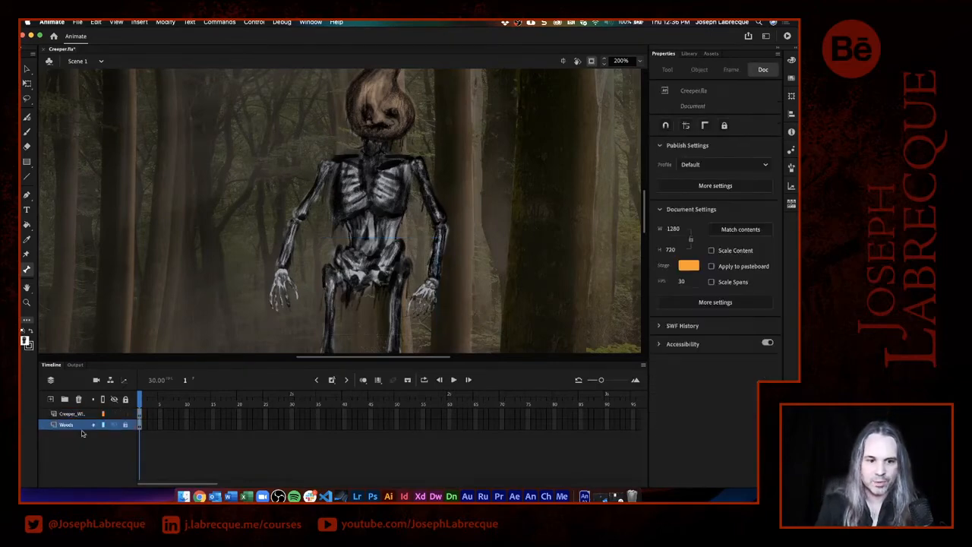
# Draw bones on the creeper layer with the Bone tool from the upper chest to the pelvis, the head and both shoulders.
pyautogui.click(73, 414)
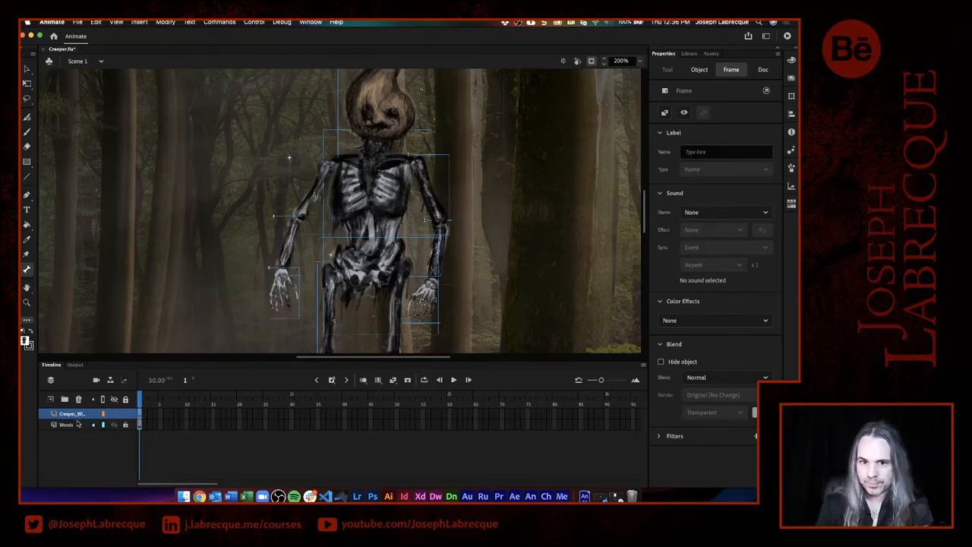
pyautogui.click(27, 70)
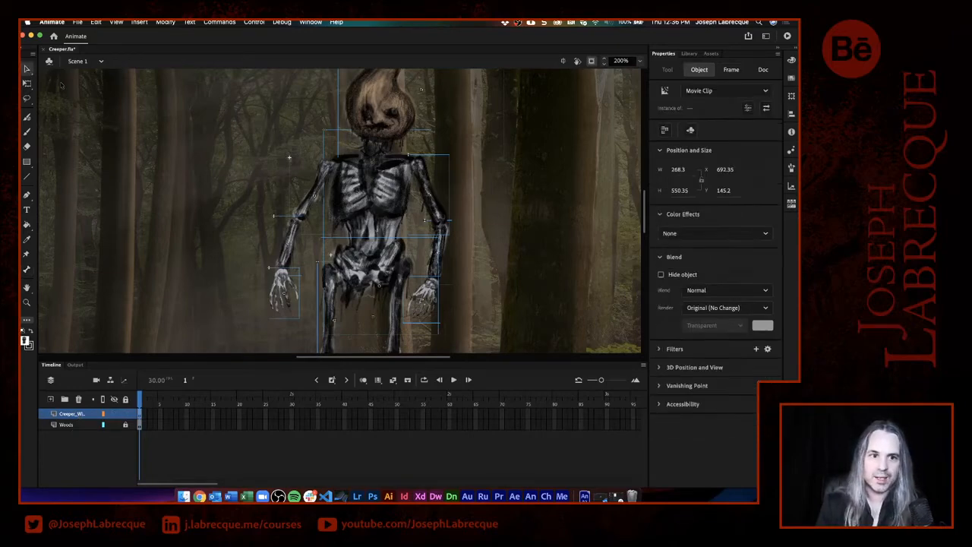
pyautogui.click(166, 129)
pyautogui.click(26, 271)
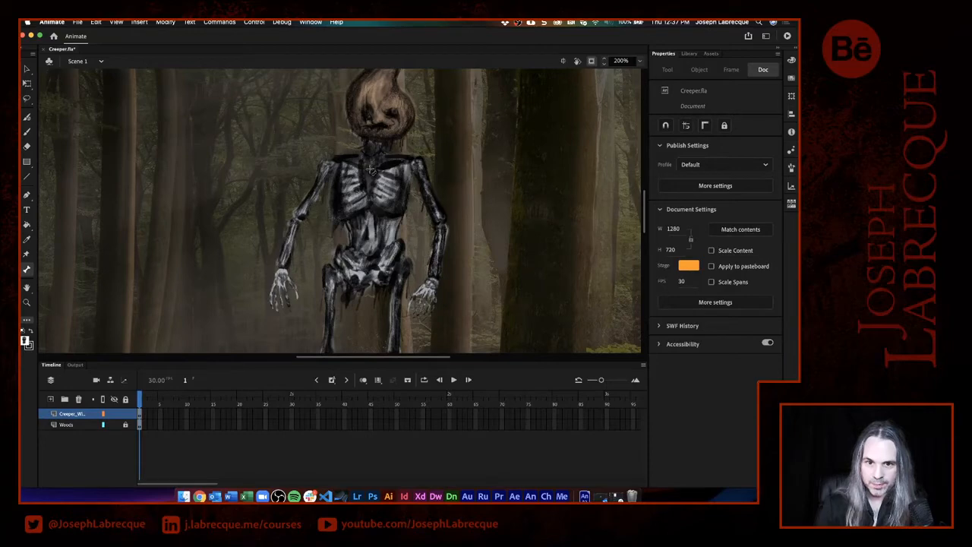
pyautogui.moveTo(370, 169); pyautogui.dragTo(369, 266)
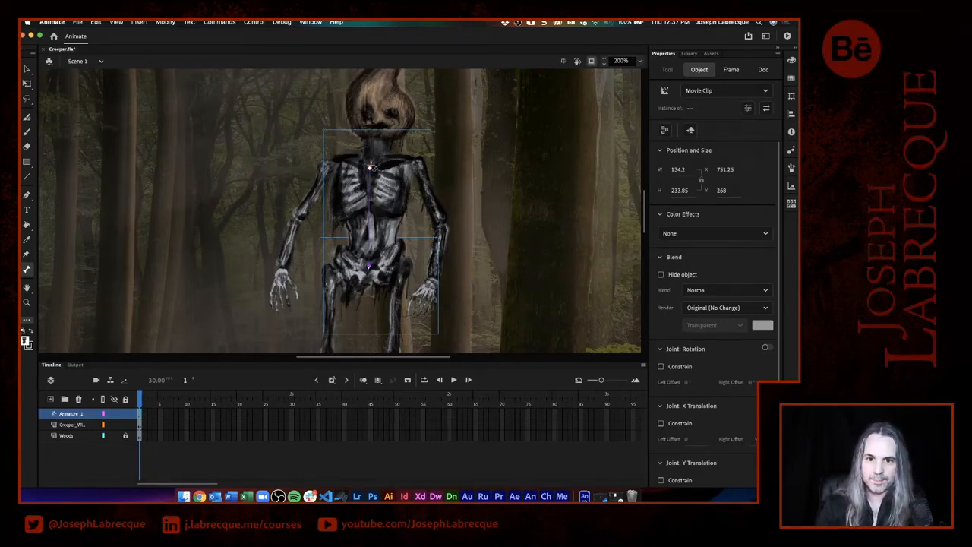
pyautogui.moveTo(371, 166); pyautogui.dragTo(379, 134)
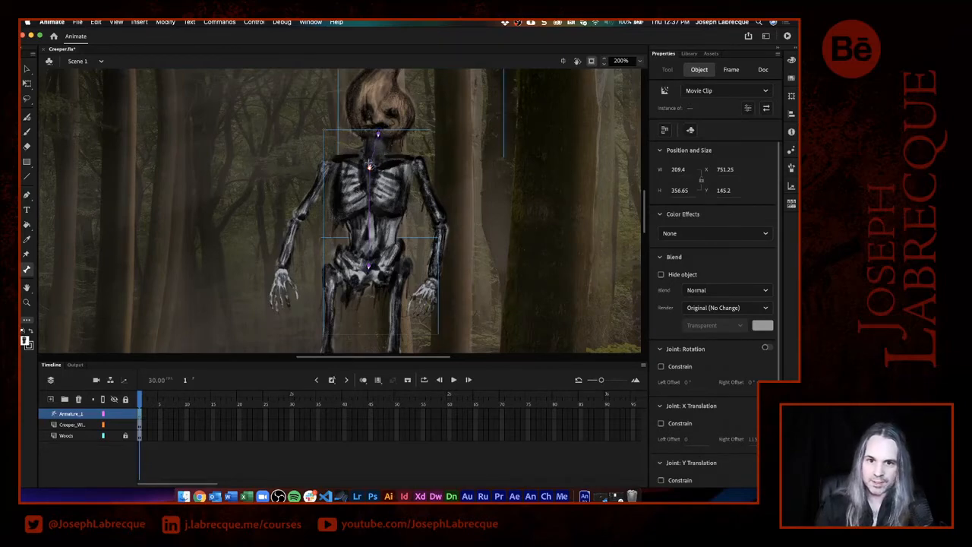
pyautogui.moveTo(370, 169); pyautogui.dragTo(419, 163)
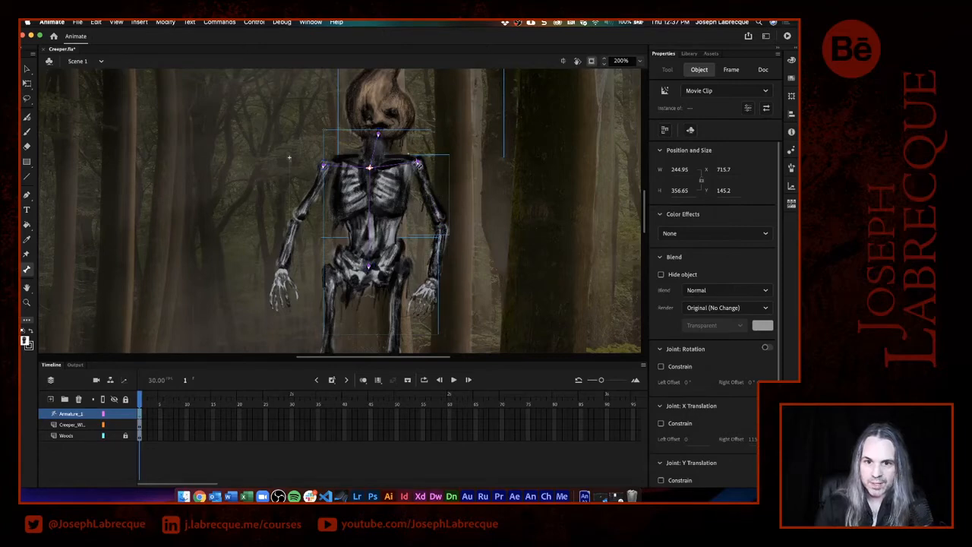
# Extend the armature with bones from both shoulders to the forearms, and draw a bone from one forearm towards its hand.
pyautogui.moveTo(418, 163); pyautogui.dragTo(442, 238)
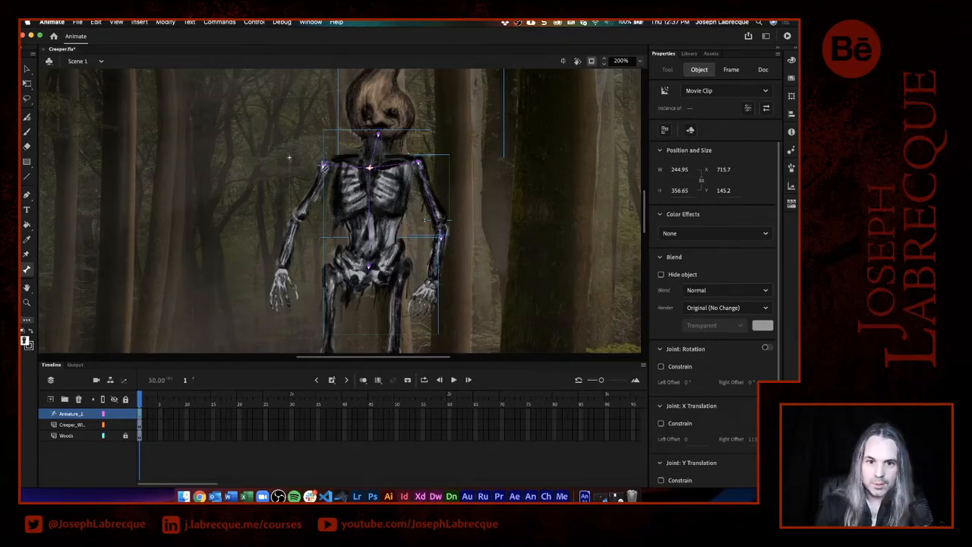
pyautogui.moveTo(322, 166); pyautogui.dragTo(292, 239)
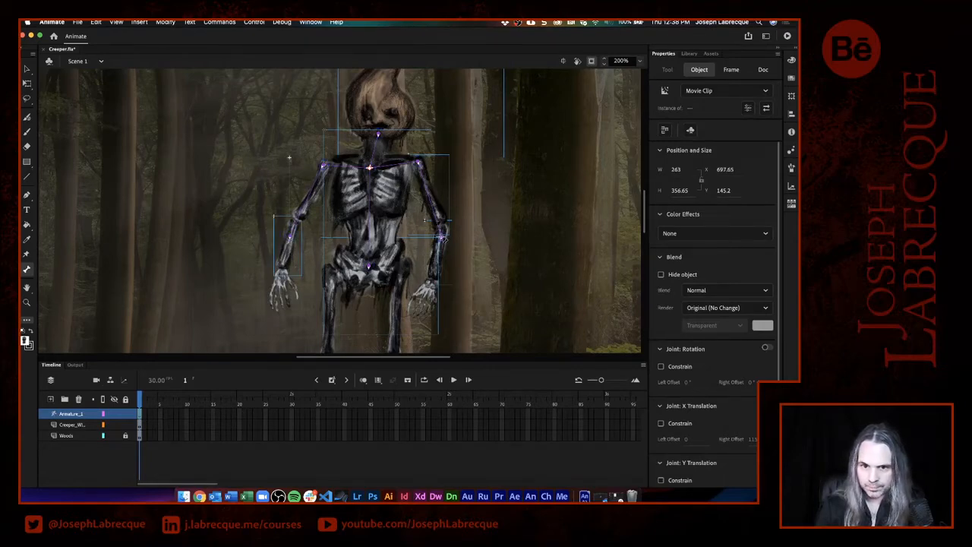
pyautogui.moveTo(442, 238); pyautogui.dragTo(431, 287)
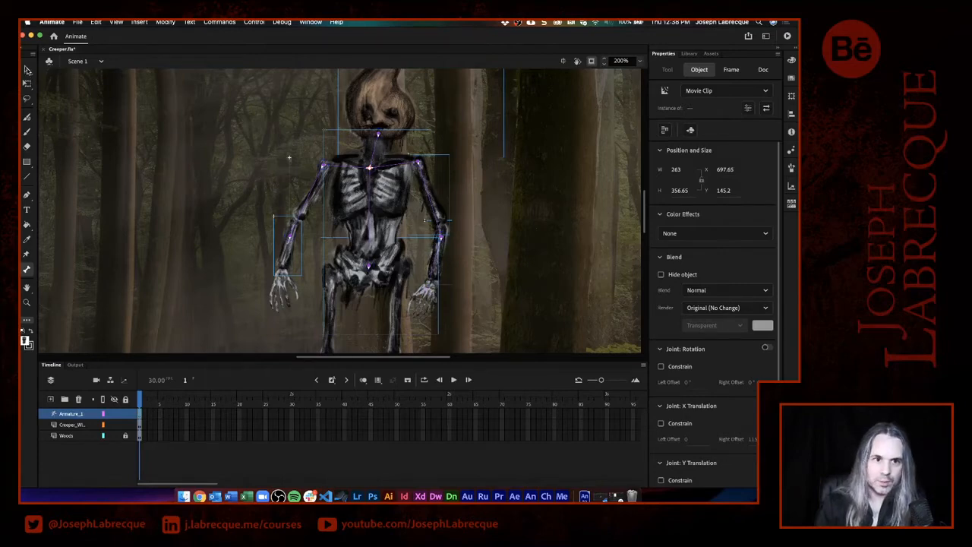
pyautogui.click(27, 69)
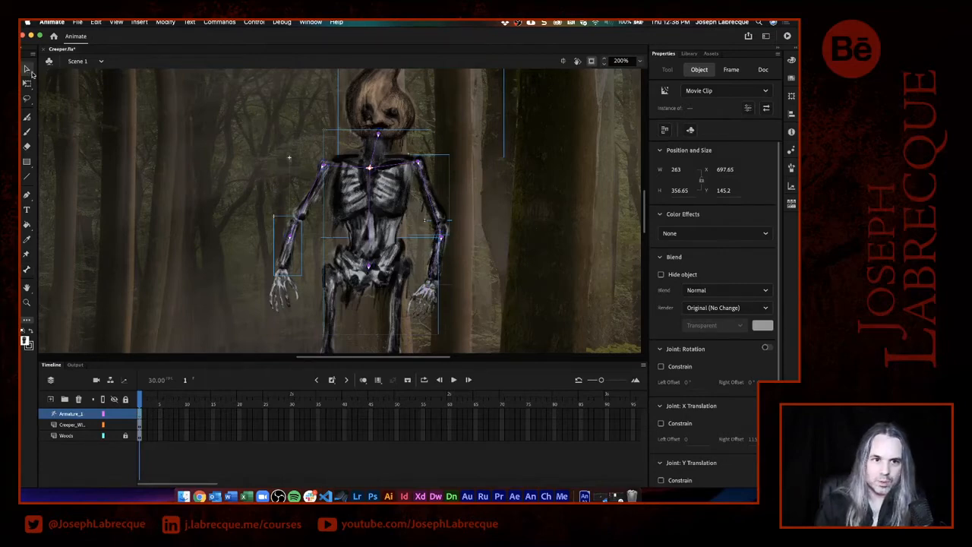
# Check which instances get selected around both hands, and look inside the Pelvis symbol before returning to Scene 1.
pyautogui.click(238, 304)
pyautogui.click(296, 298)
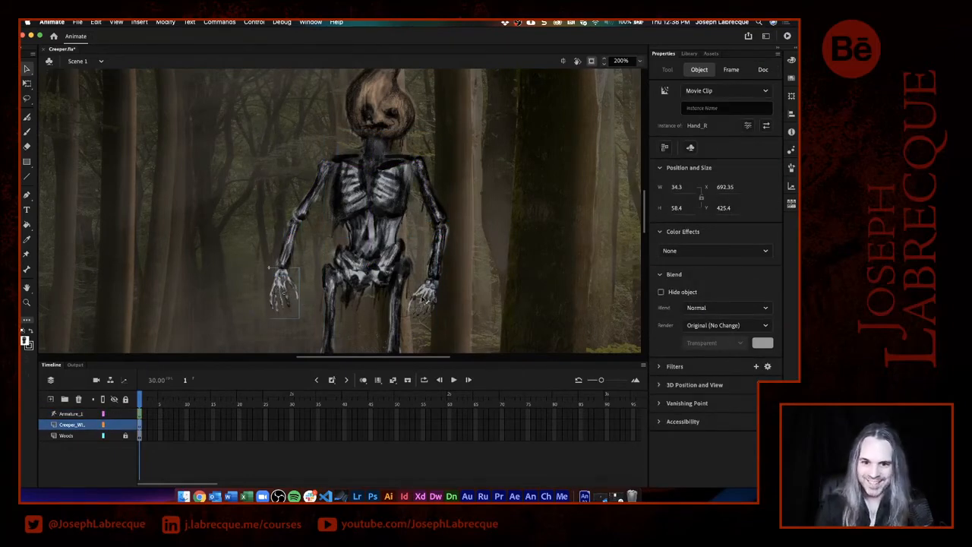
pyautogui.click(431, 303)
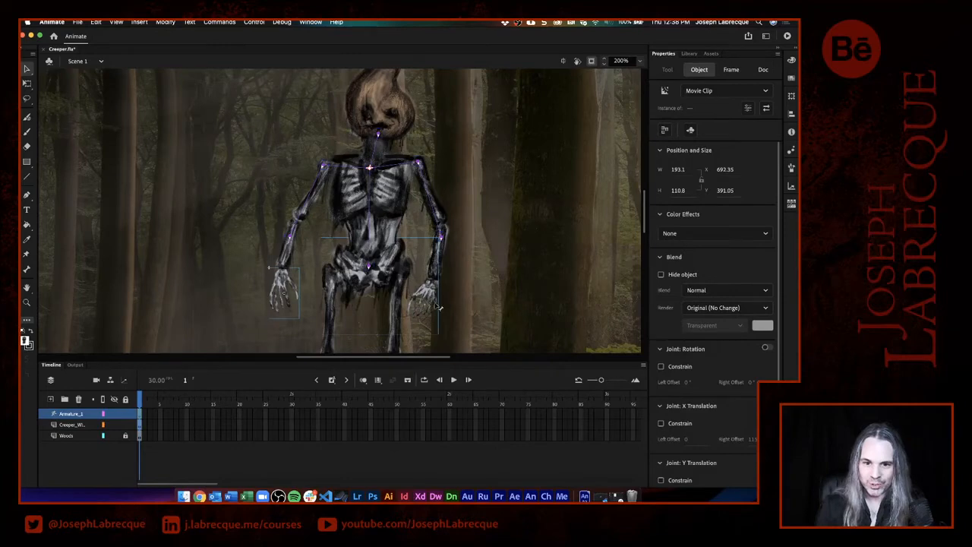
pyautogui.click(451, 304)
pyautogui.click(432, 305)
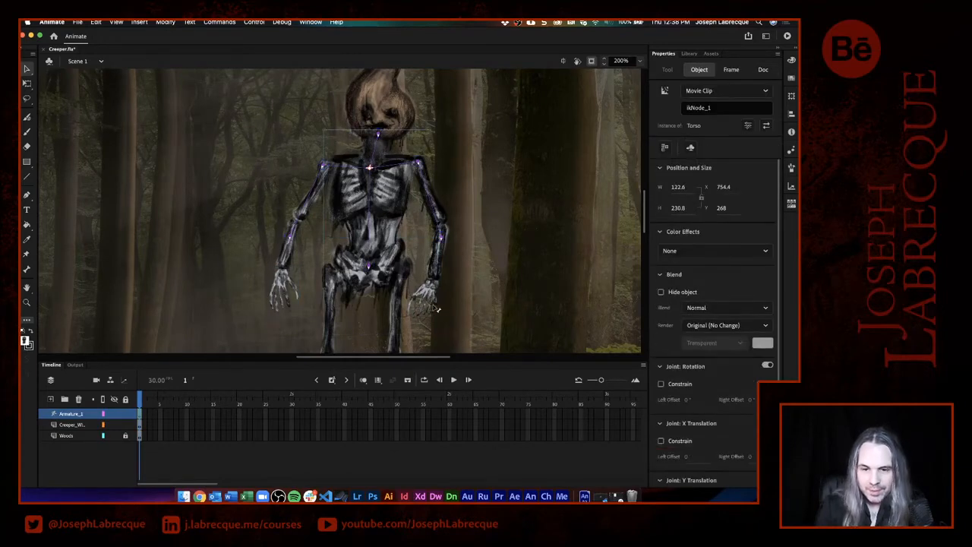
pyautogui.click(452, 304)
pyautogui.click(443, 302)
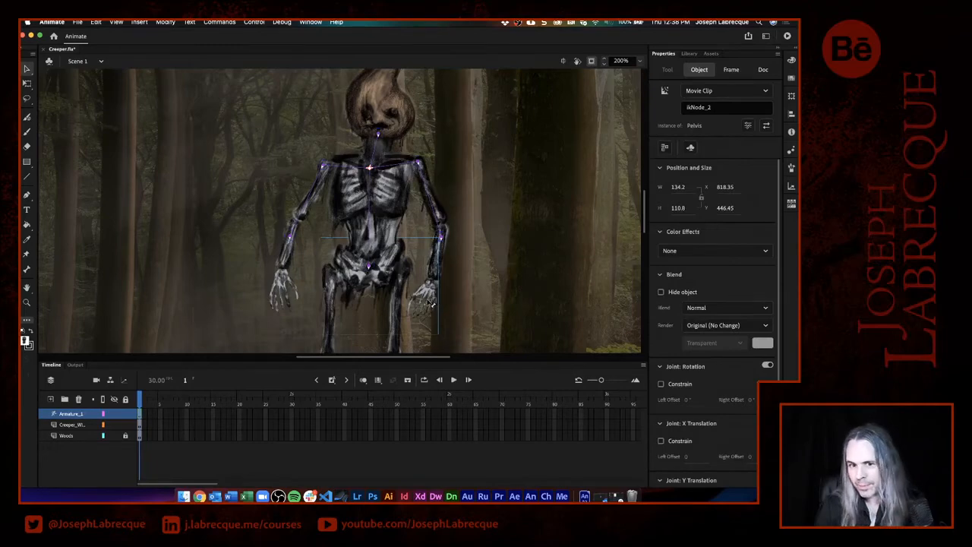
pyautogui.doubleClick(432, 305)
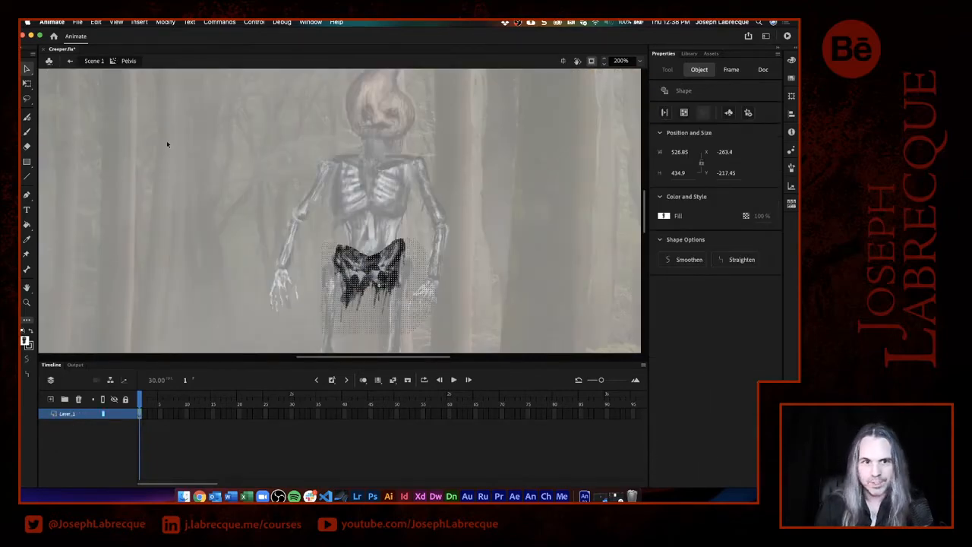
pyautogui.click(94, 61)
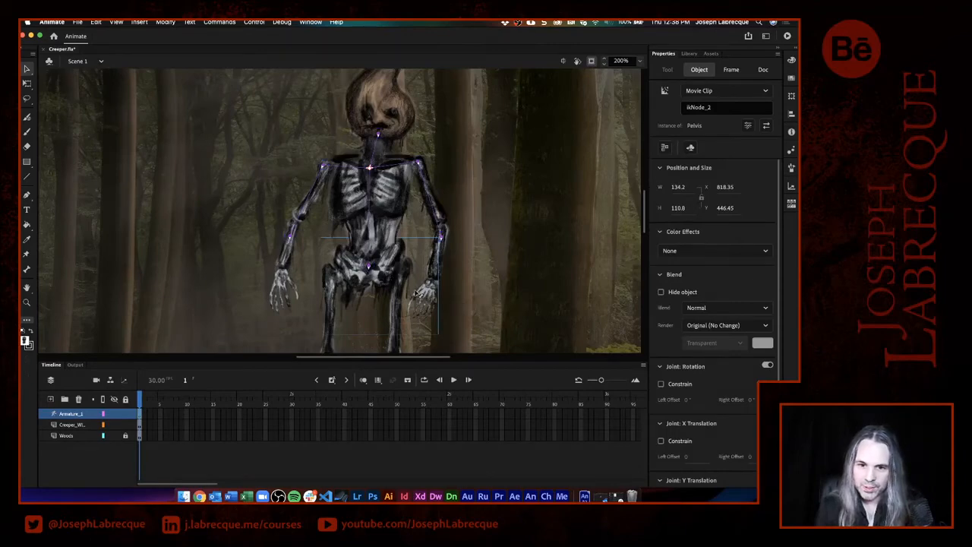
# Move the Armature_1 layer below the creeper layer and draw bones from both forearms to the hands with the Bone tool.
pyautogui.moveTo(70, 414); pyautogui.dragTo(65, 432)
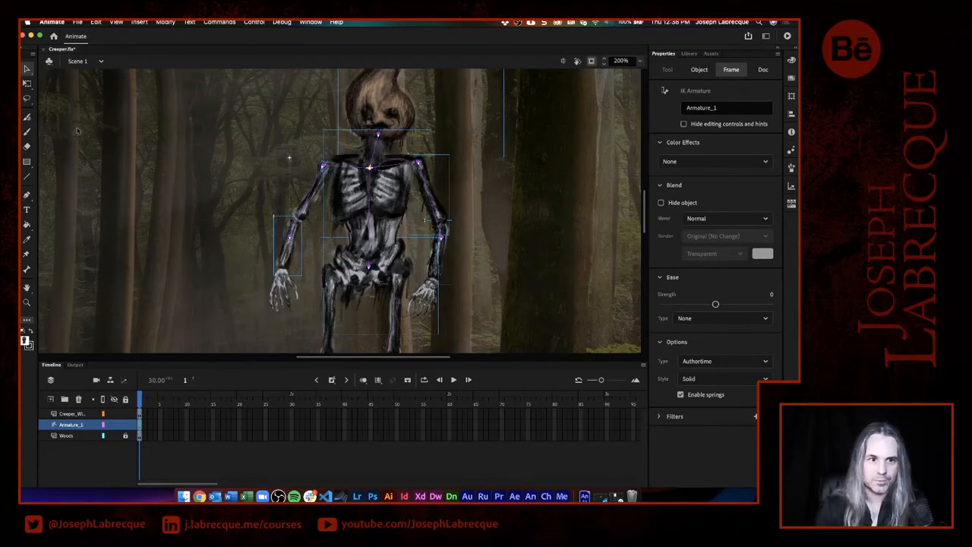
pyautogui.click(26, 270)
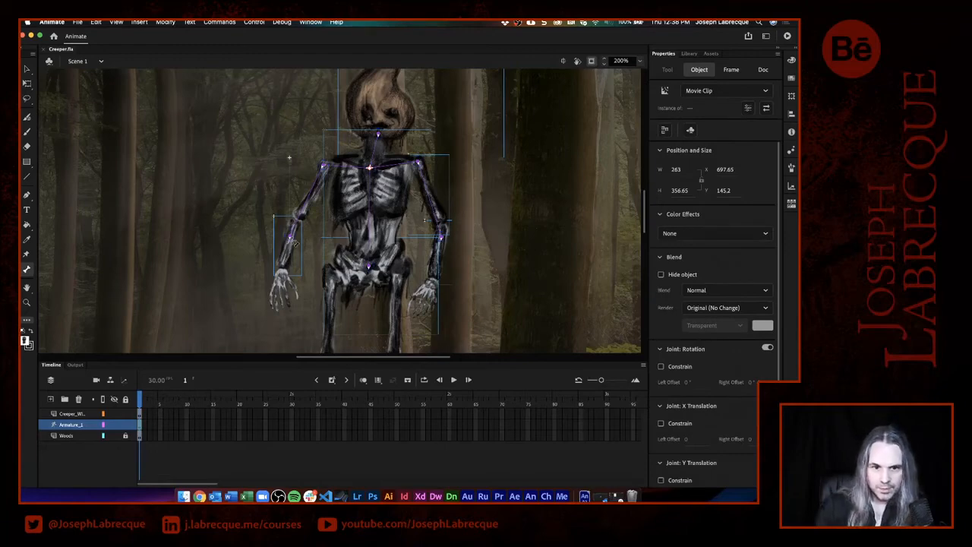
pyautogui.moveTo(291, 238); pyautogui.dragTo(282, 275)
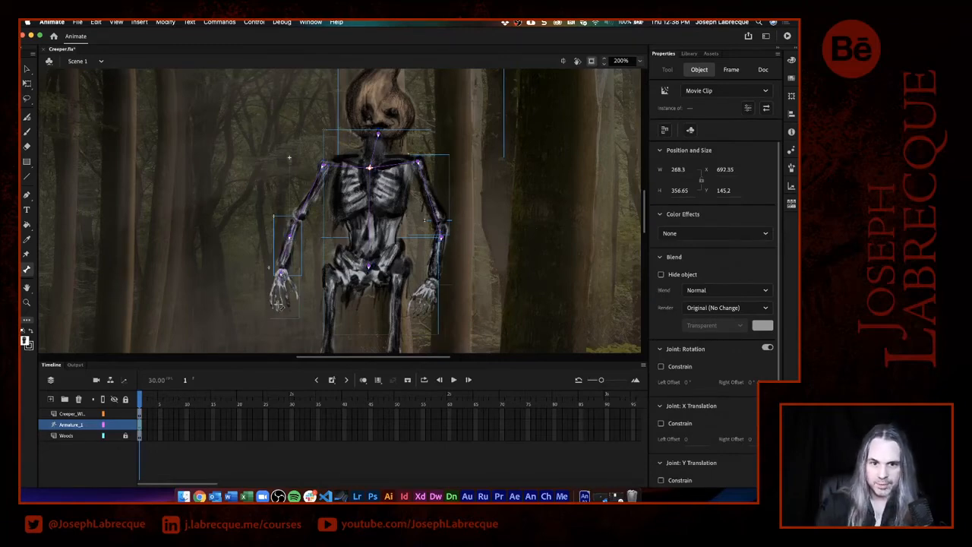
pyautogui.moveTo(442, 240); pyautogui.dragTo(430, 287)
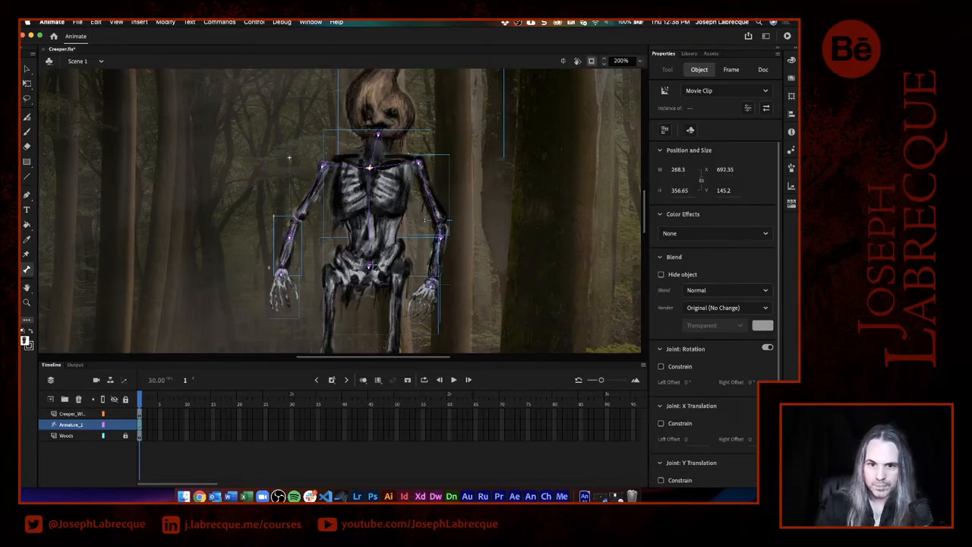
# Try to draw a bone from the pelvis joint to the character's left upper leg at 400% zoom.
pyautogui.moveTo(368, 267)
pyautogui.mouseDown()
pyautogui.moveTo(404, 270)
pyautogui.moveTo(420, 254)
pyautogui.moveTo(407, 264)
pyautogui.mouseUp()
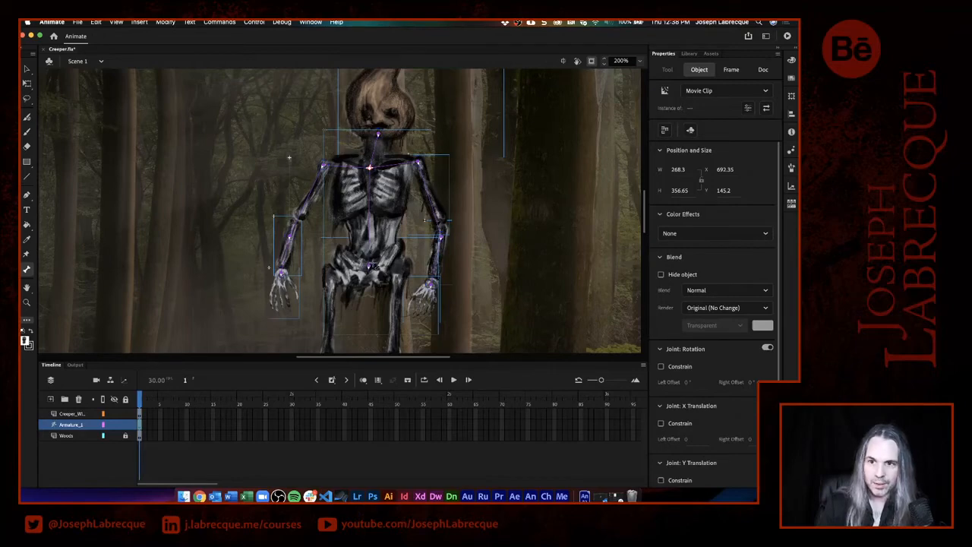
pyautogui.click(640, 61)
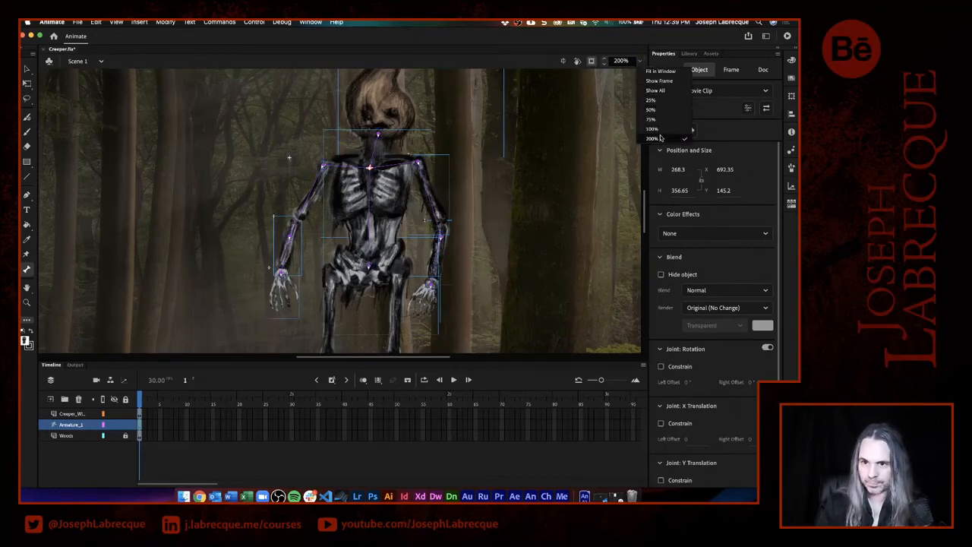
pyautogui.click(623, 62)
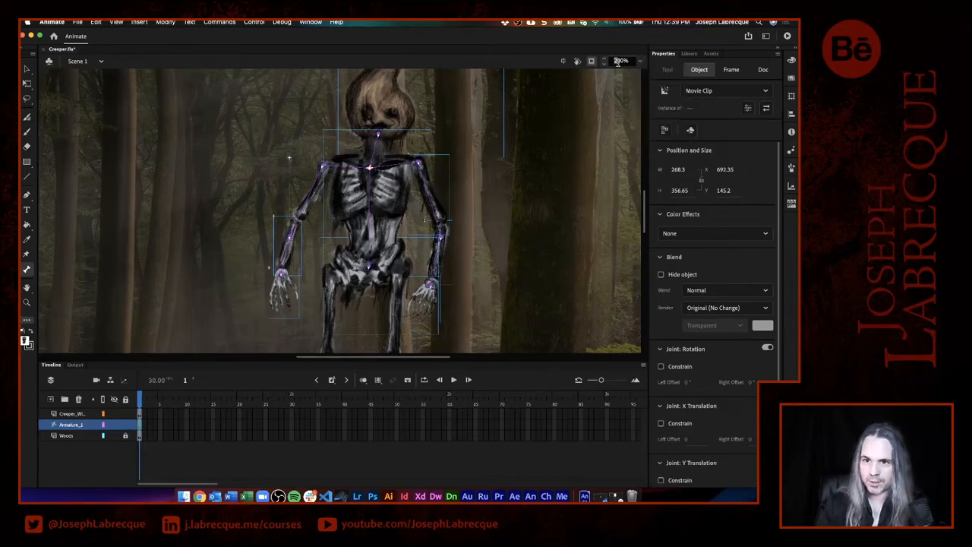
pyautogui.press('Return')
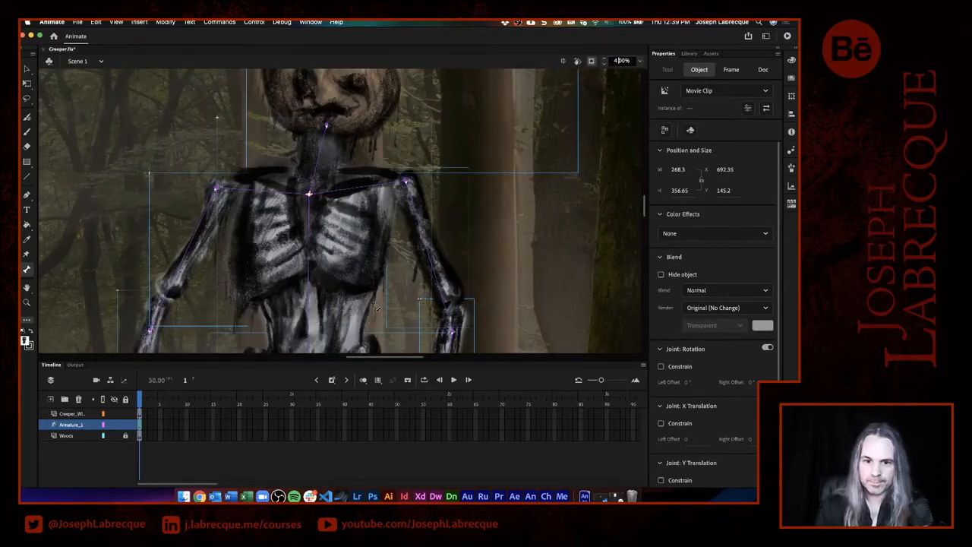
pyautogui.moveTo(646, 203); pyautogui.dragTo(646, 224)
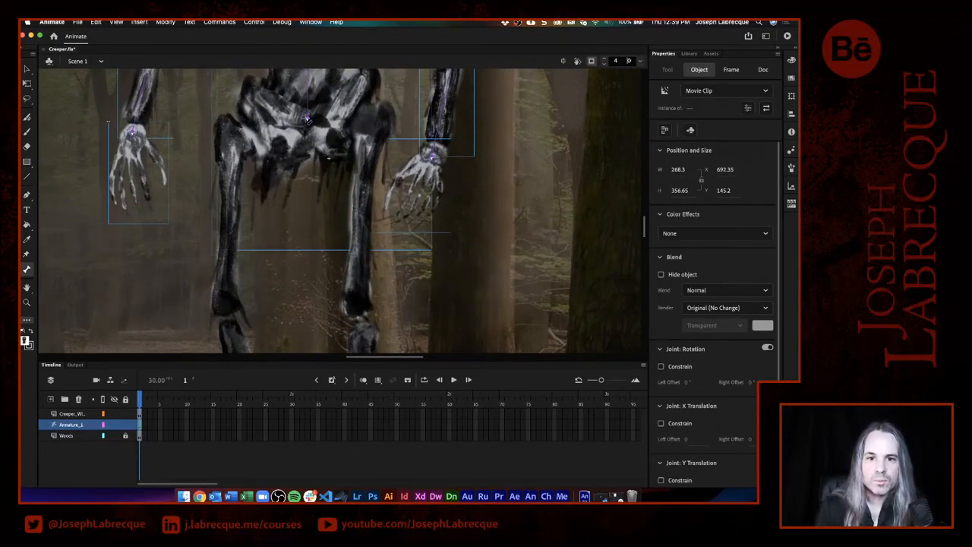
pyautogui.click(306, 119)
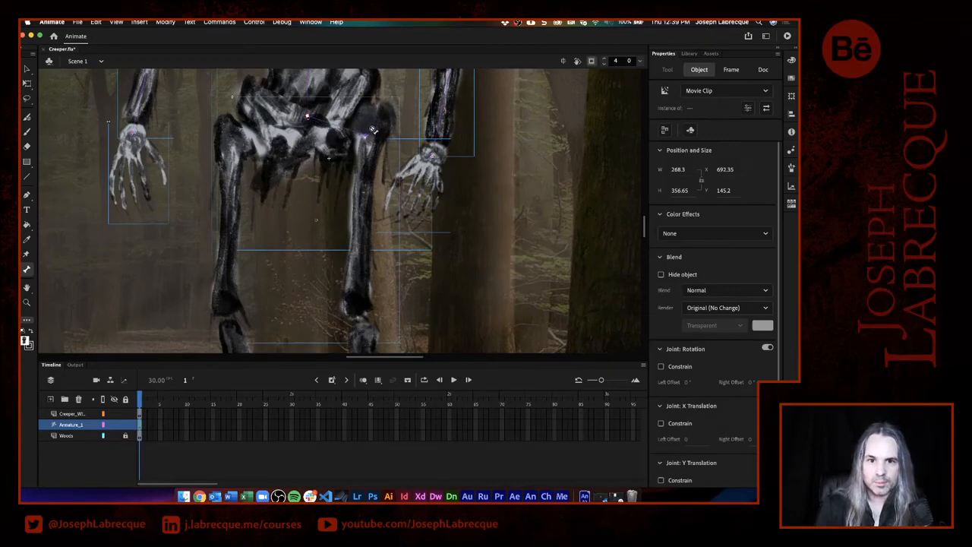
pyautogui.moveTo(373, 130); pyautogui.dragTo(309, 118)
pyautogui.click(307, 118)
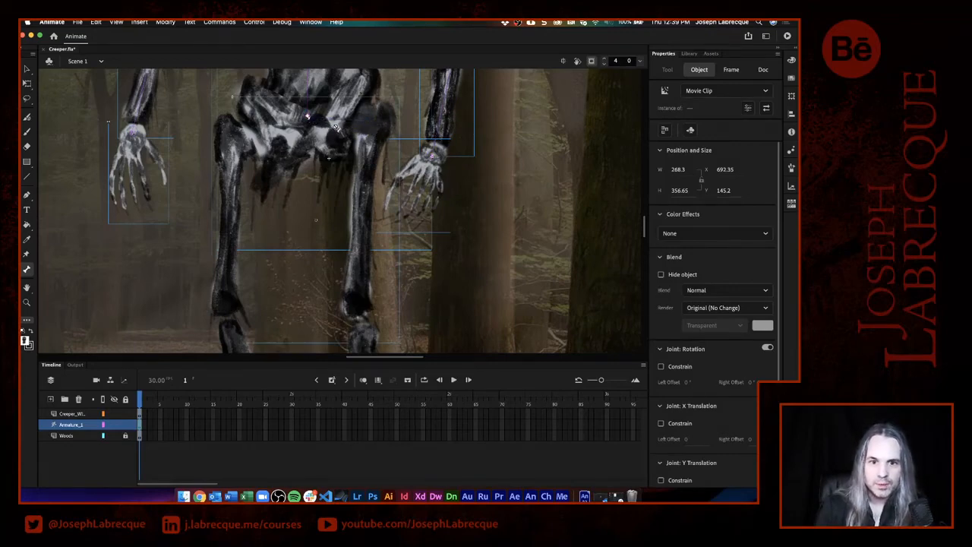
pyautogui.moveTo(350, 128); pyautogui.dragTo(347, 152)
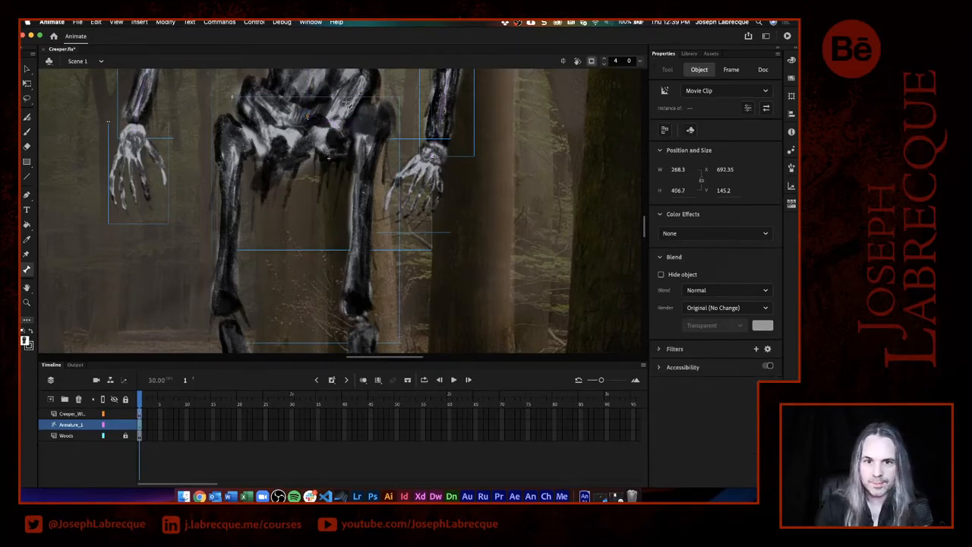
pyautogui.click(385, 124)
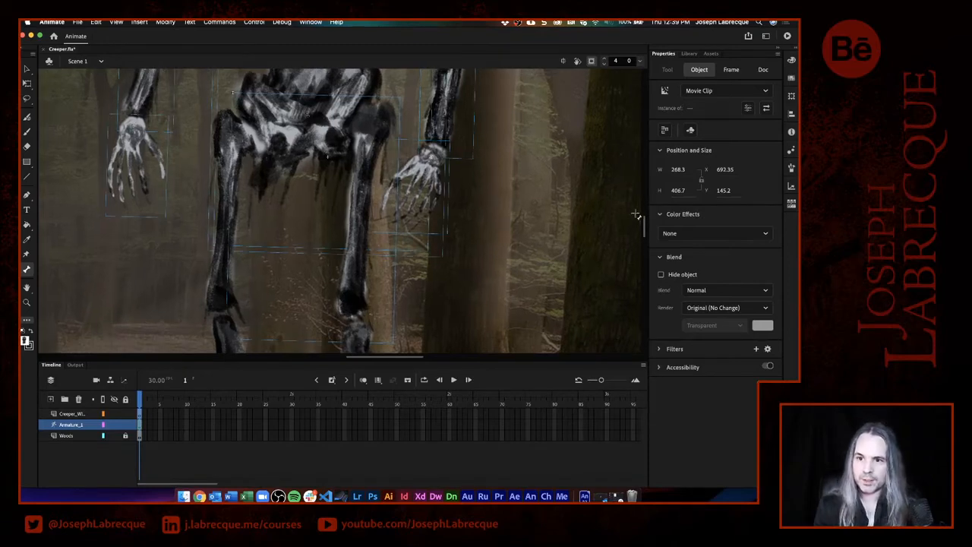
# Examine which instances and layers the torso, pelvis and upper leg belong to by selecting them and the torso-to-pelvis bone.
pyautogui.scroll(8, 636, 215)
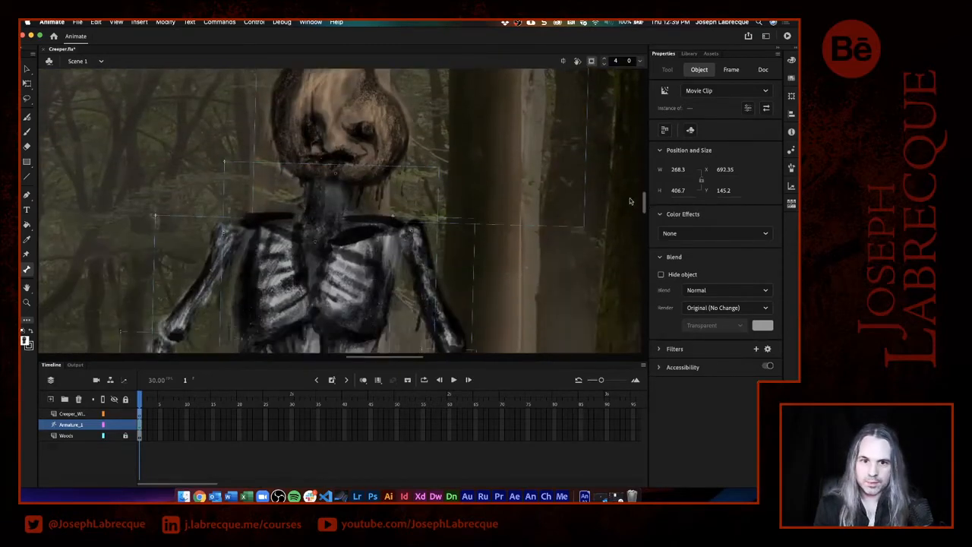
pyautogui.scroll(1, 629, 200)
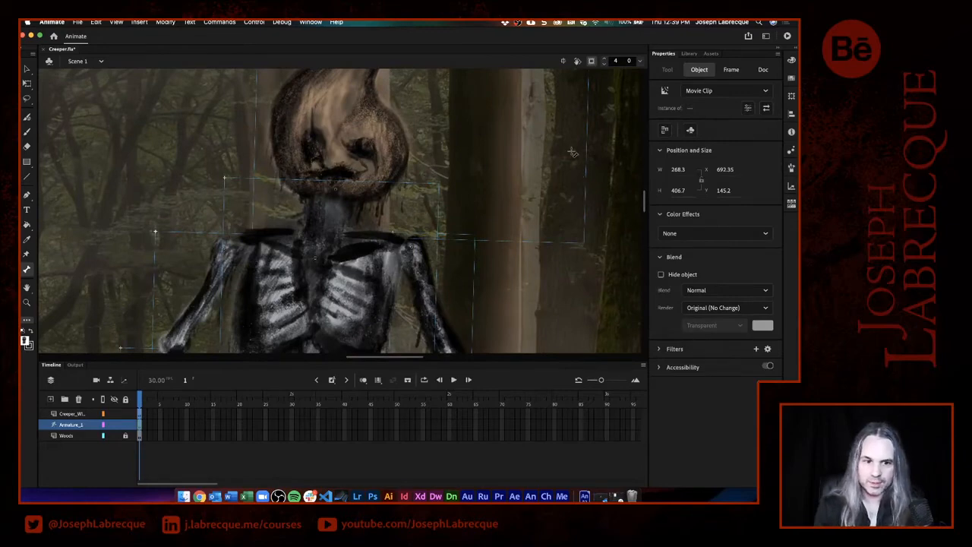
pyautogui.click(69, 414)
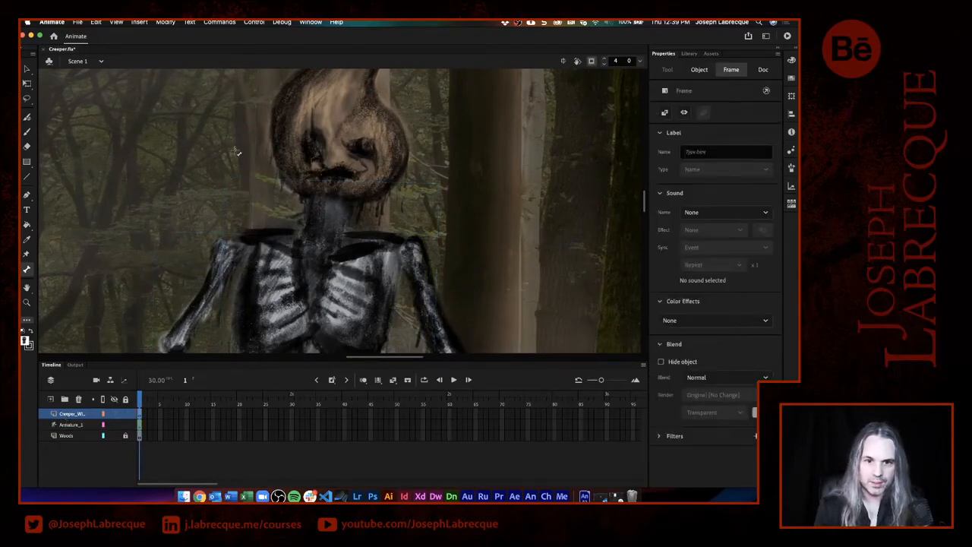
pyautogui.scroll(-5, 439, 232)
pyautogui.scroll(4, 439, 233)
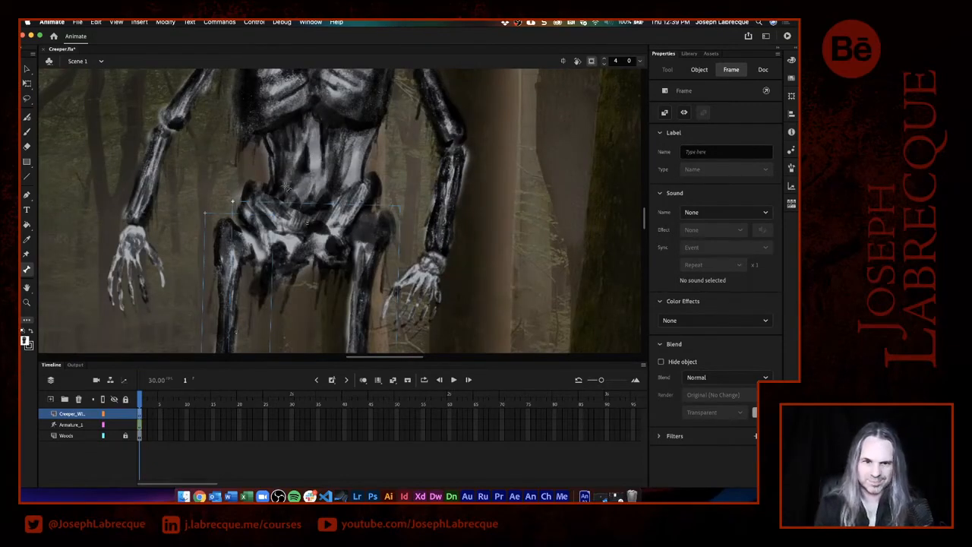
pyautogui.click(26, 69)
pyautogui.click(402, 219)
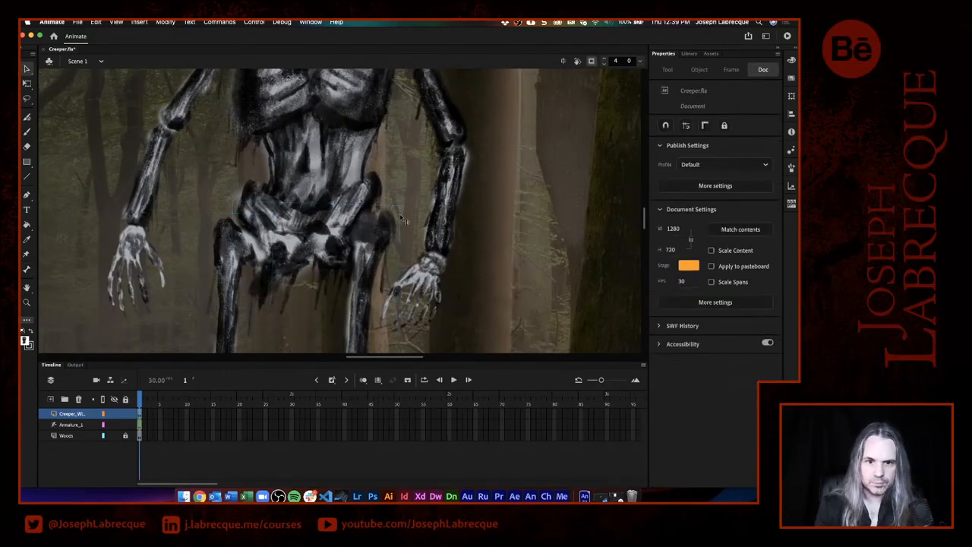
pyautogui.click(340, 182)
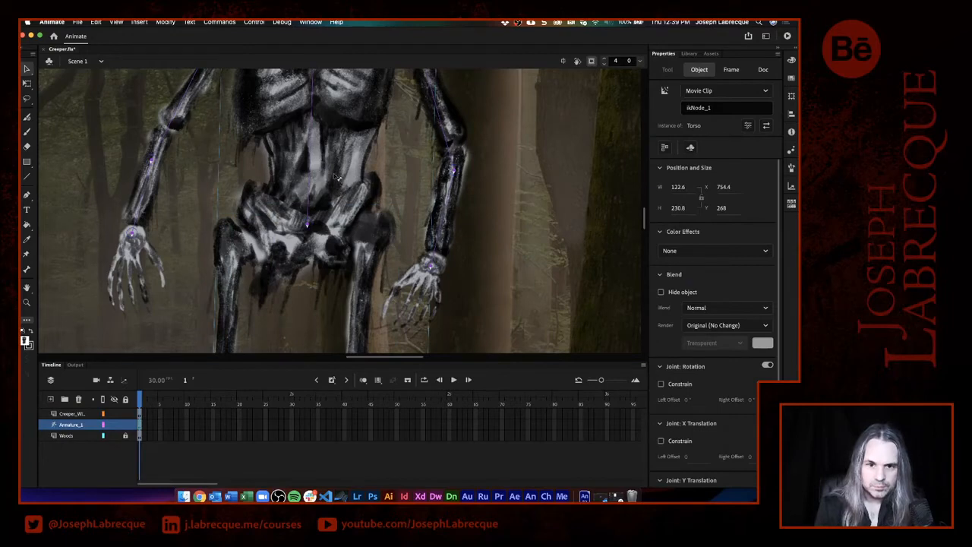
pyautogui.click(340, 229)
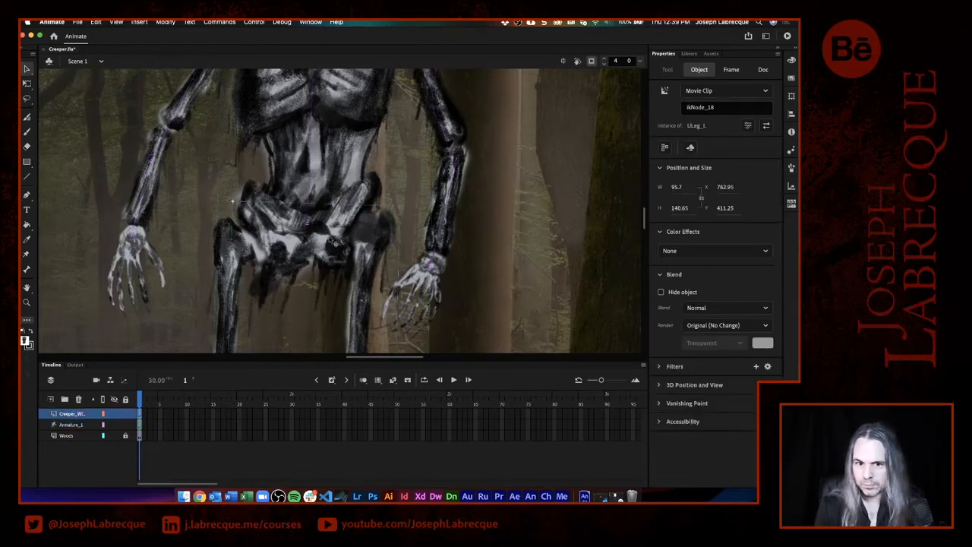
pyautogui.click(320, 150)
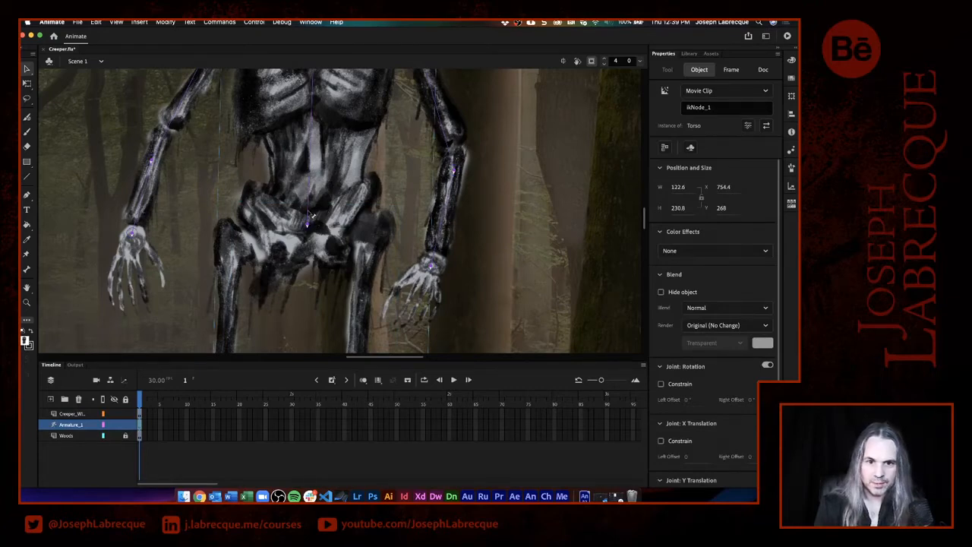
pyautogui.click(314, 231)
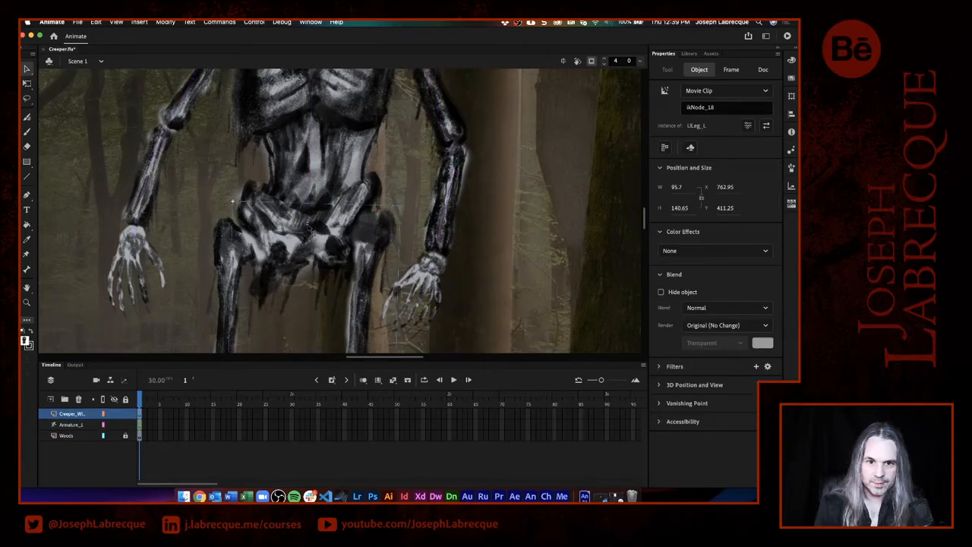
pyautogui.click(511, 176)
pyautogui.click(322, 242)
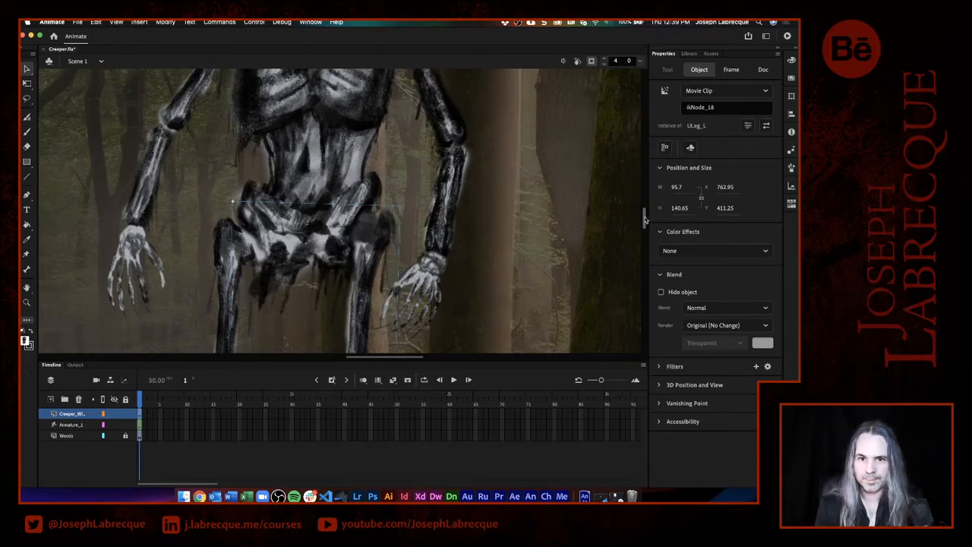
pyautogui.scroll(5, 439, 184)
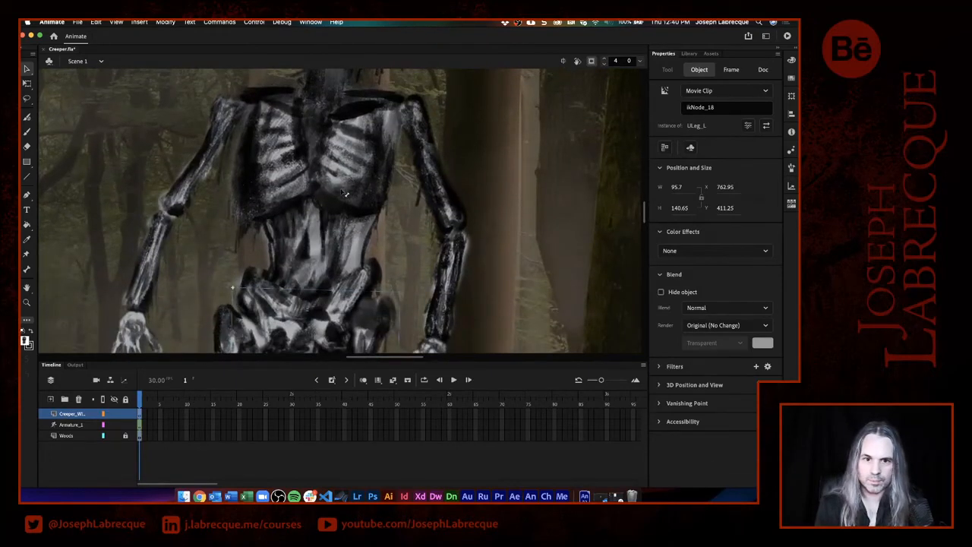
pyautogui.click(317, 207)
pyautogui.click(313, 234)
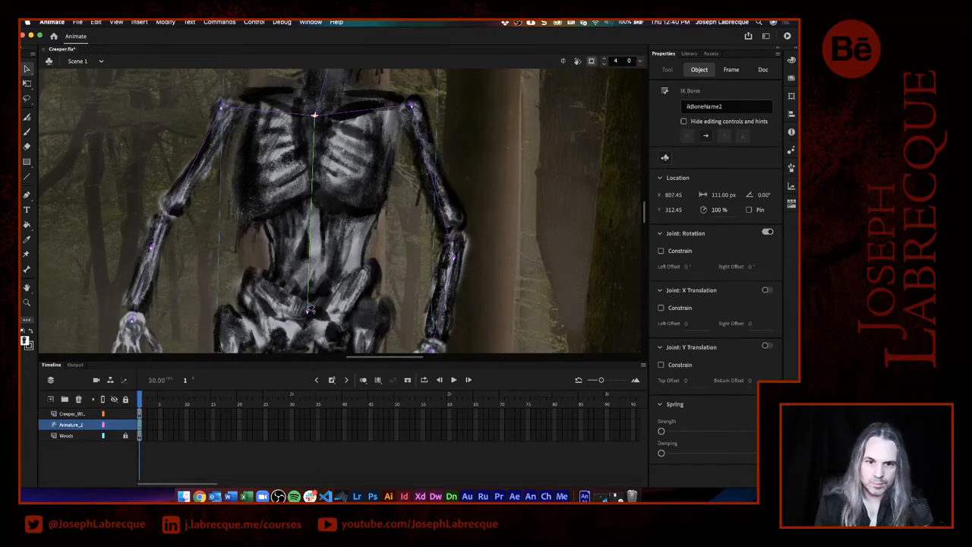
# Move the ULeg_L instance off the body to X 914.65, Y 316.75 and select the Pelvis instance it covered.
pyautogui.click(309, 309)
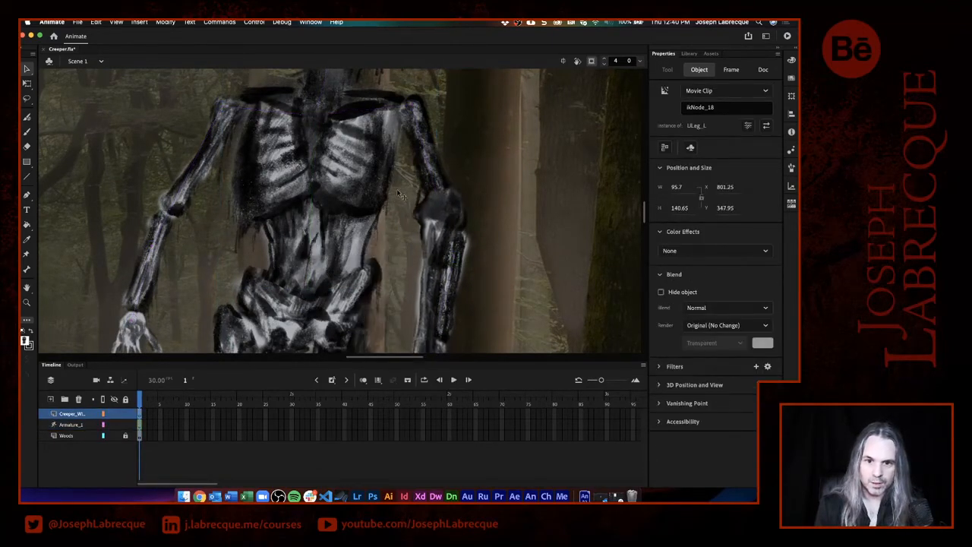
pyautogui.moveTo(398, 196); pyautogui.dragTo(578, 156)
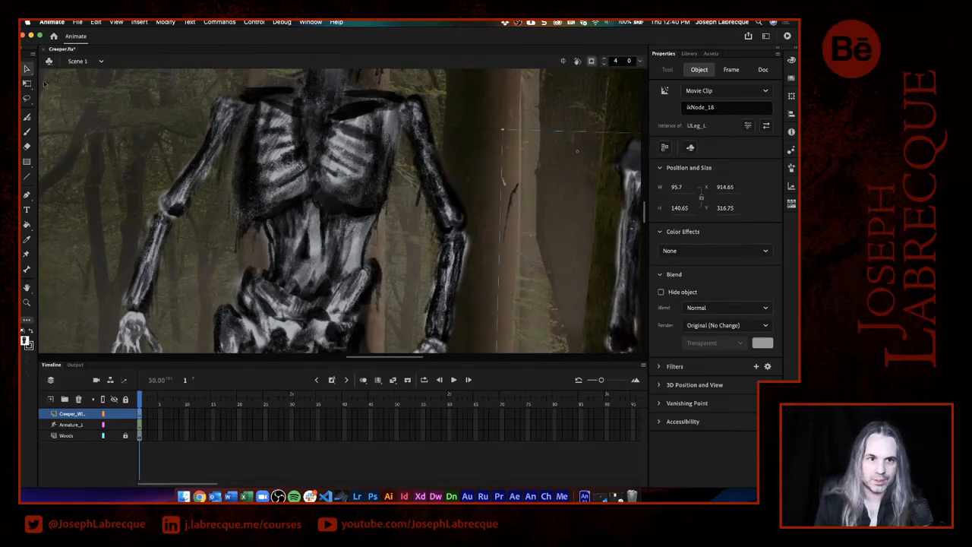
pyautogui.click(294, 238)
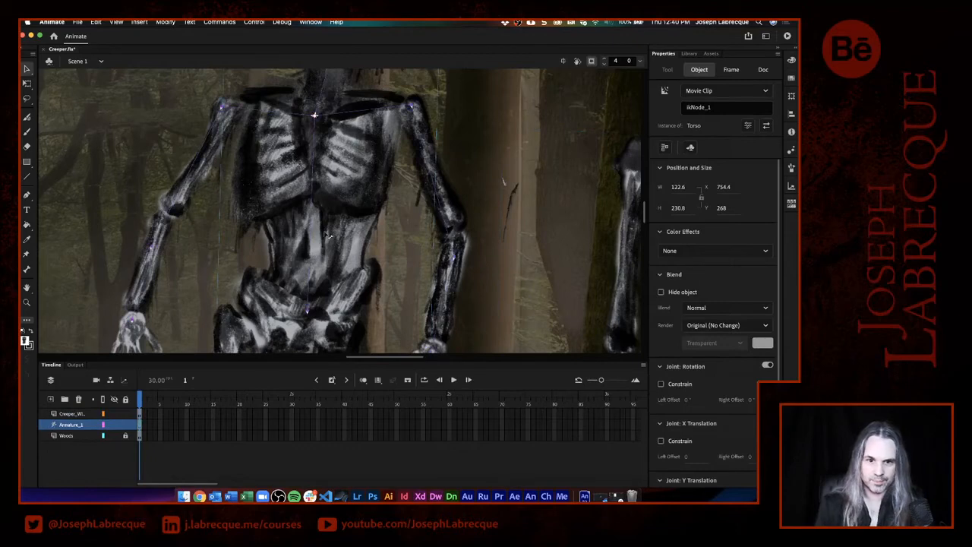
pyautogui.click(311, 315)
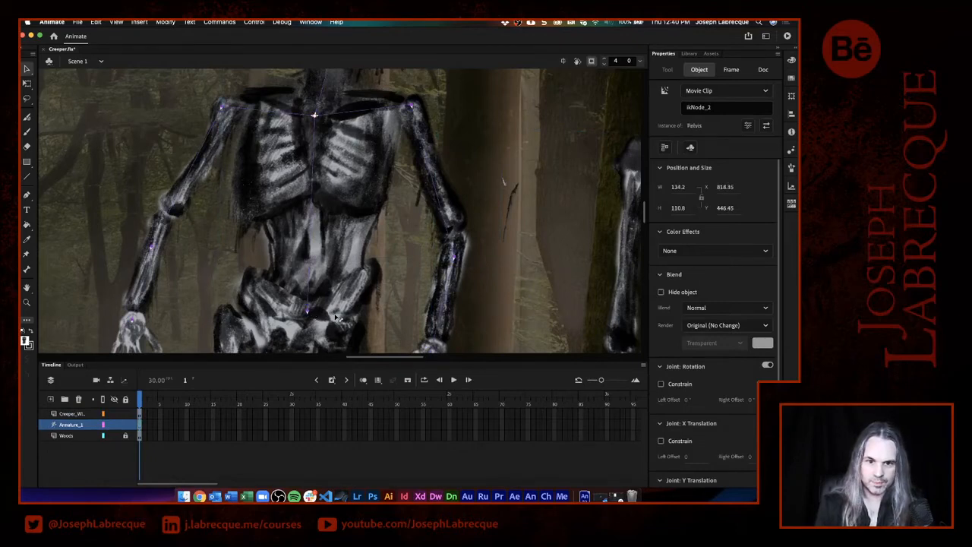
# Nudge the Pelvis instance to X 819.95, Y 446.3, and move the ULeg_L instance closer to the body at X 841.6, Y 396.85.
pyautogui.moveTo(336, 317); pyautogui.dragTo(304, 320)
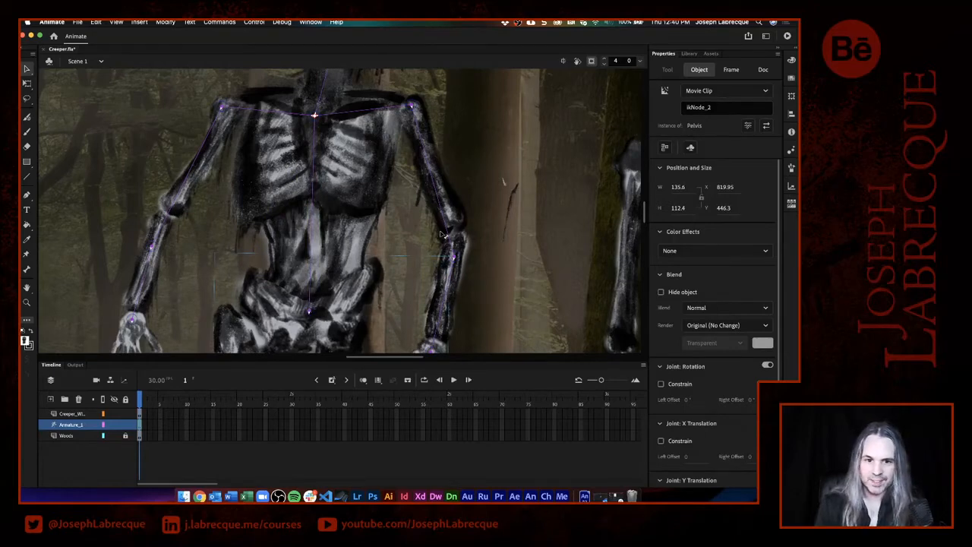
pyautogui.scroll(-5, 475, 214)
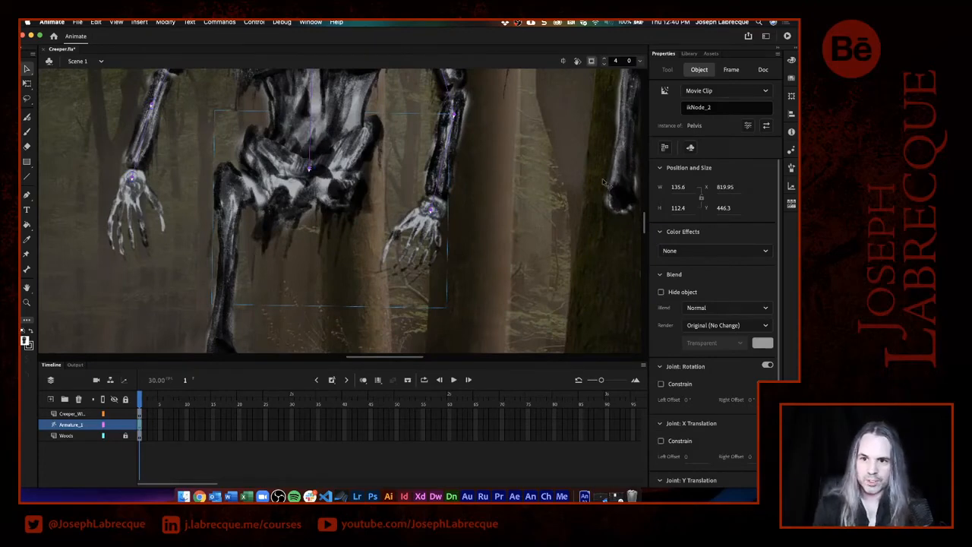
pyautogui.moveTo(622, 146); pyautogui.dragTo(490, 281)
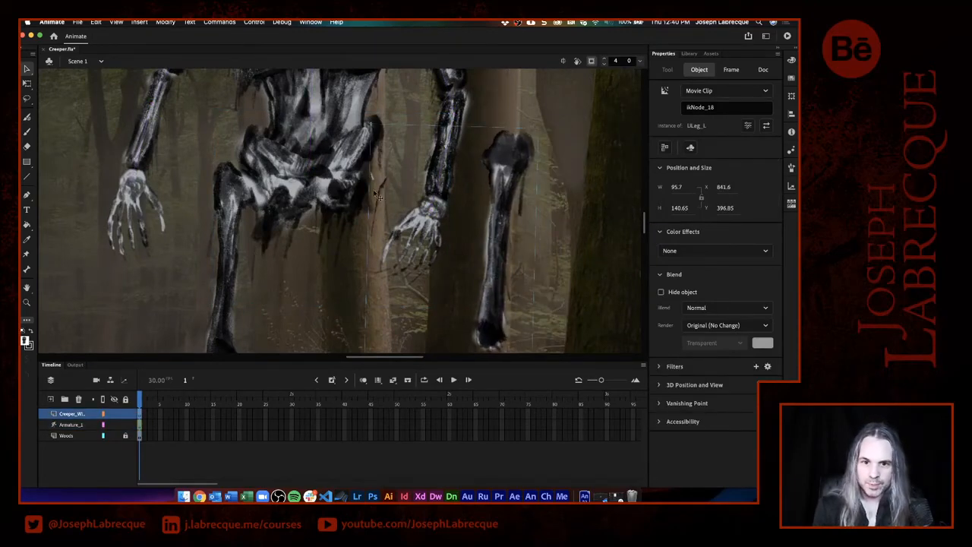
# Inside the ULeg_L symbol, break apart the bitmap and delete the stray area beside the leg bone, returning to Scene 1.
pyautogui.doubleClick(516, 172)
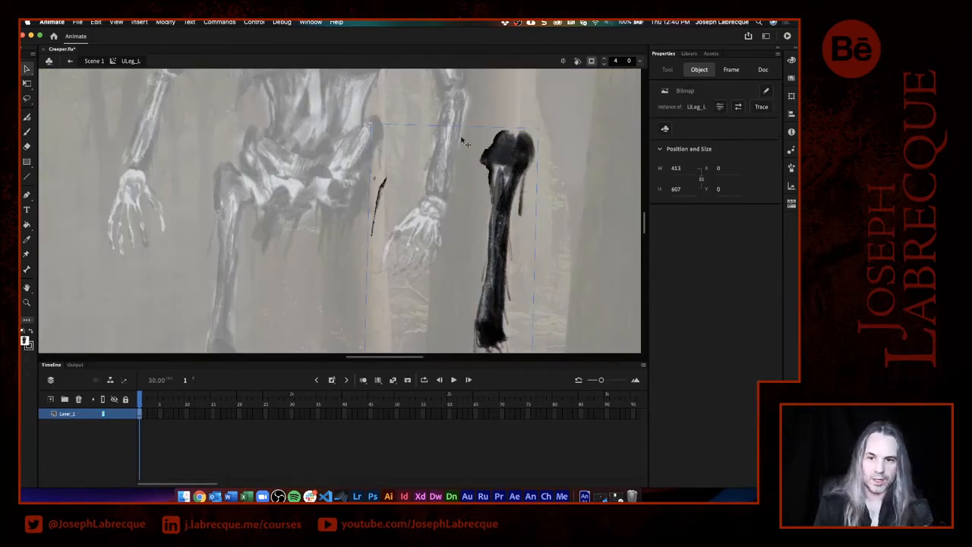
pyautogui.rightClick(507, 164)
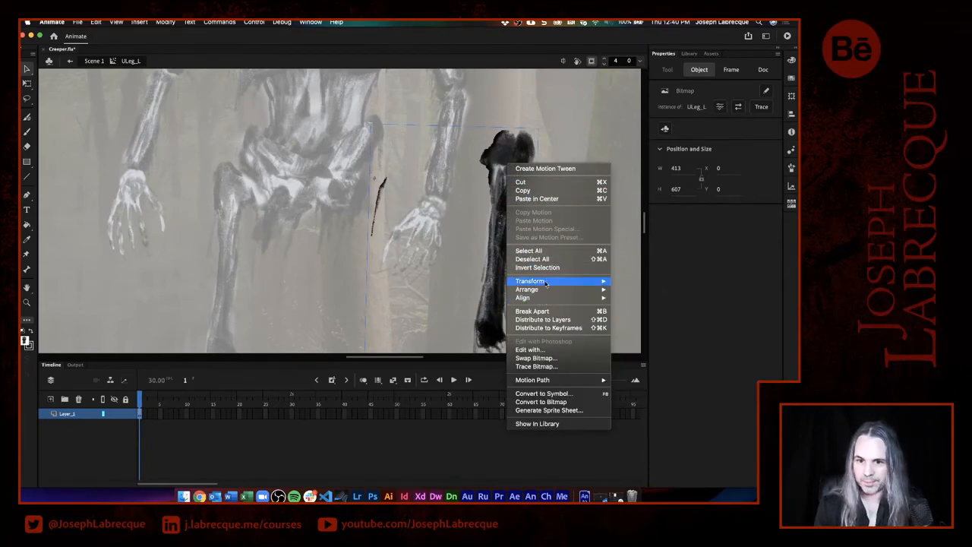
pyautogui.moveTo(546, 294)
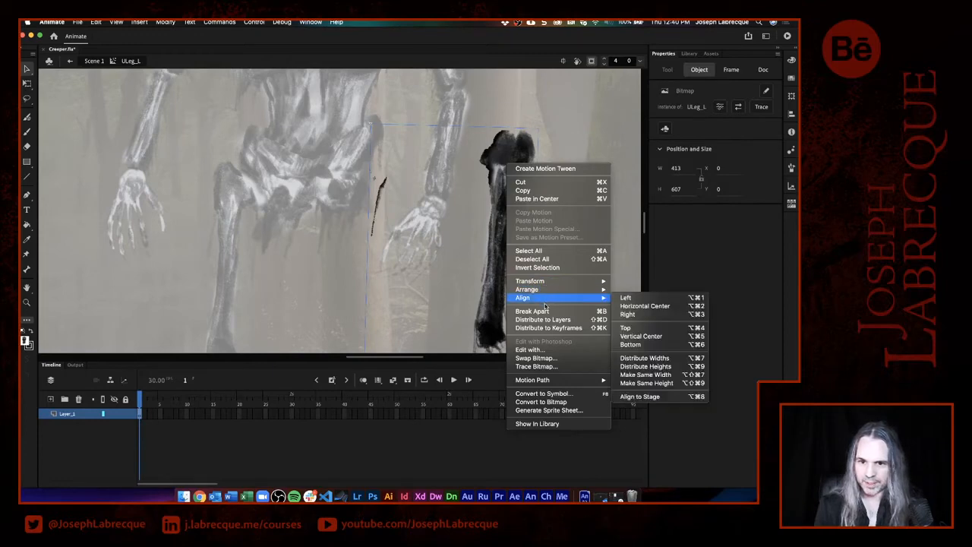
pyautogui.click(547, 312)
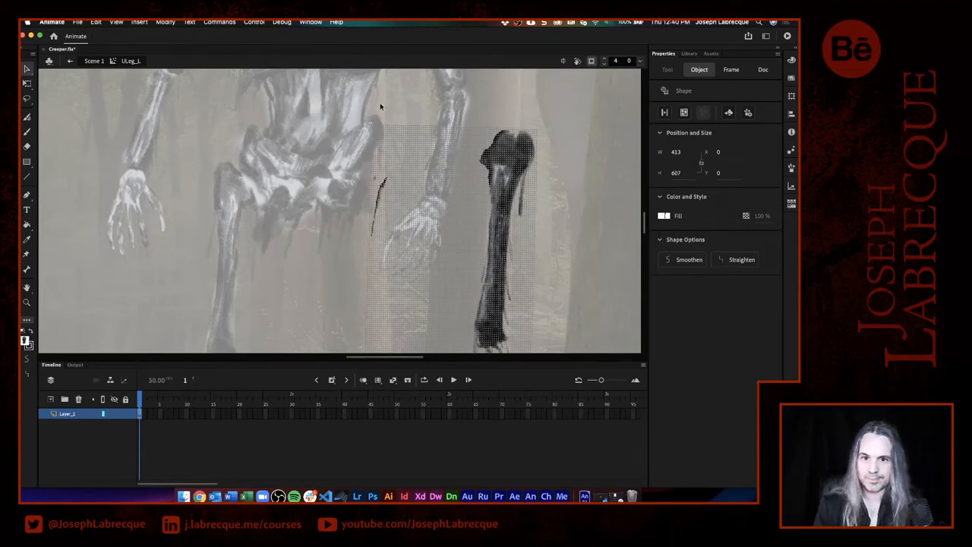
pyautogui.moveTo(477, 106); pyautogui.dragTo(308, 450)
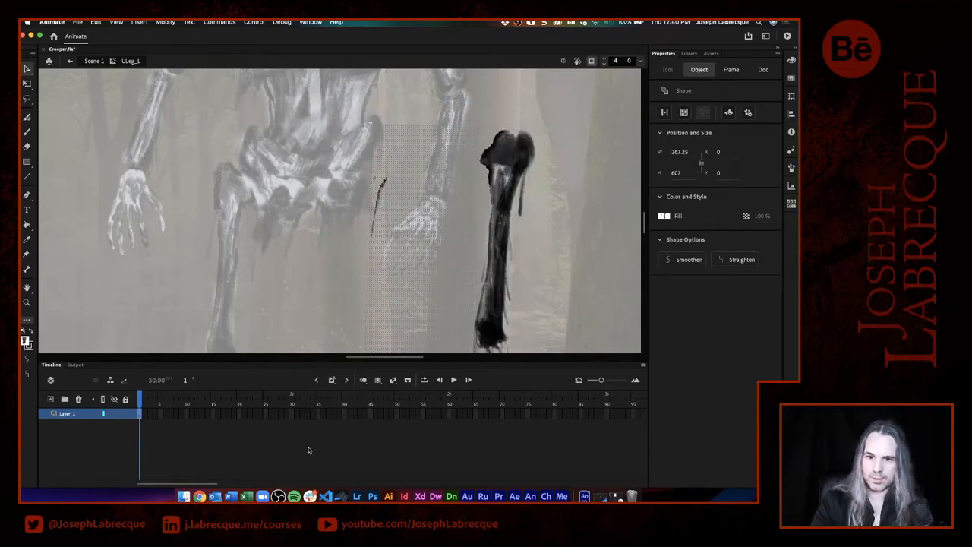
pyautogui.press('Delete')
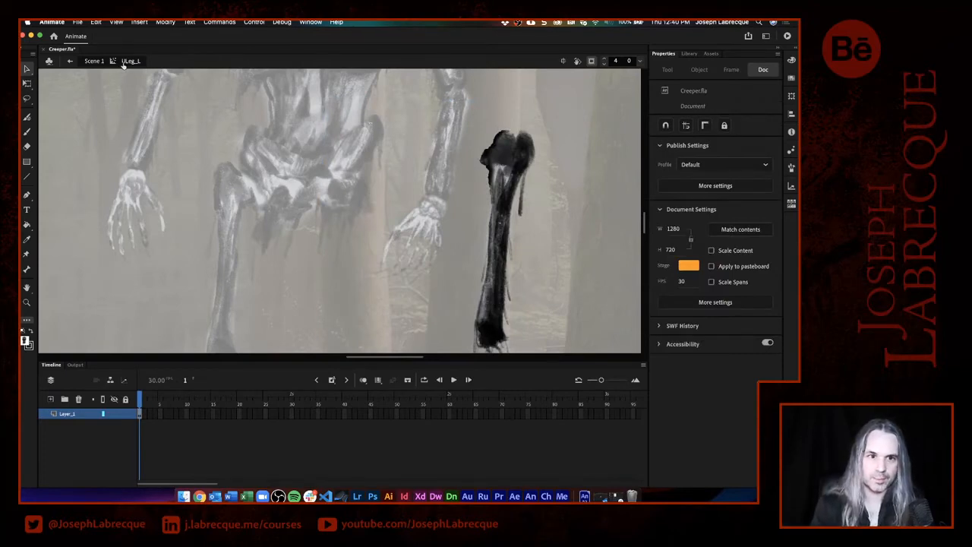
pyautogui.click(93, 60)
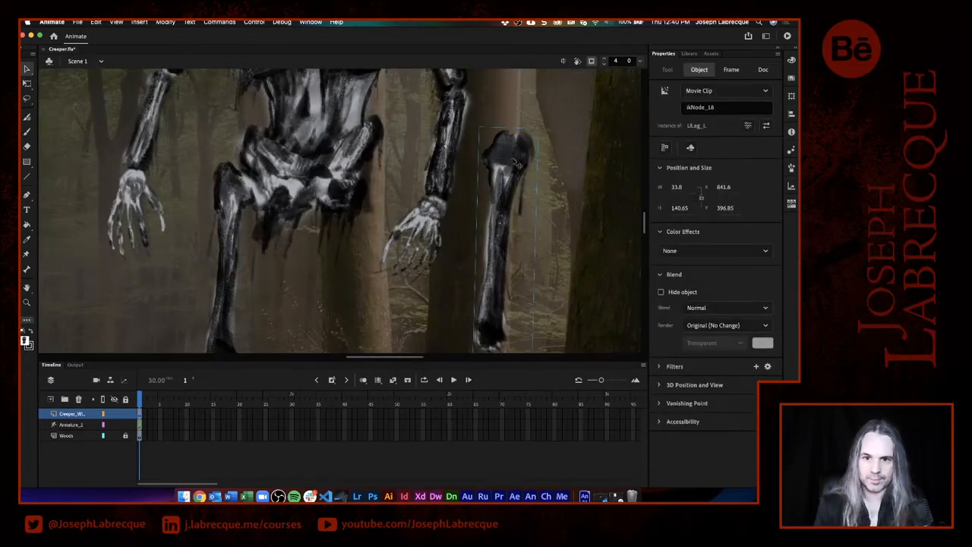
# Place the trimmed ULeg_L instance against the pelvis's hip socket at X 768.75, Y 419.15.
pyautogui.moveTo(510, 159); pyautogui.dragTo(392, 194)
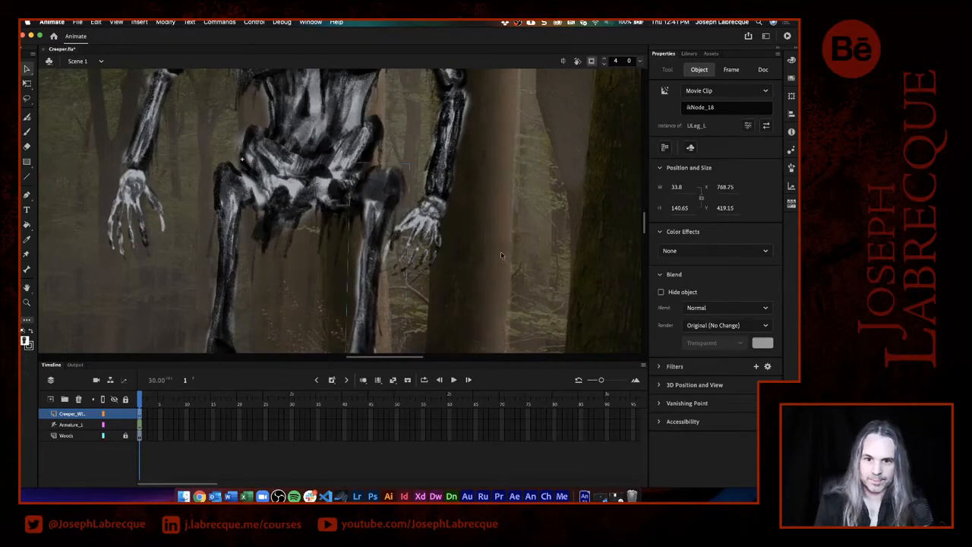
pyautogui.moveTo(644, 220); pyautogui.dragTo(646, 225)
pyautogui.scroll(4, 645, 225)
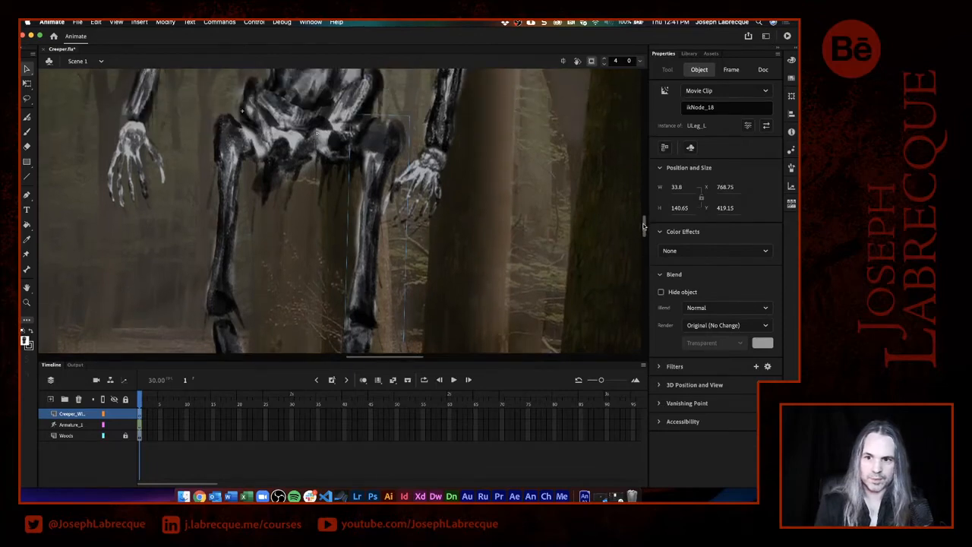
pyautogui.scroll(4, 645, 221)
# Draw bones with the Bone tool from the pelvis joint to the tops of both upper legs.
pyautogui.click(304, 204)
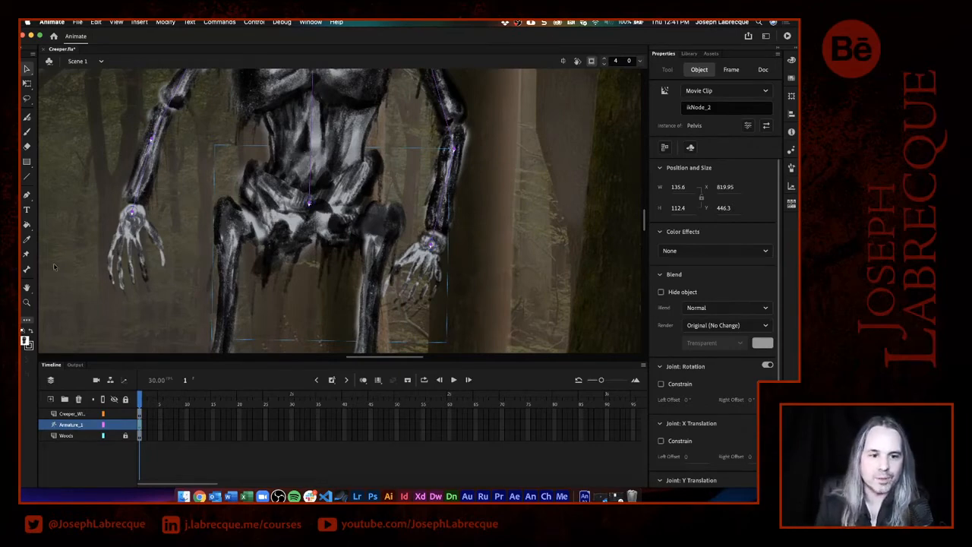
pyautogui.click(27, 269)
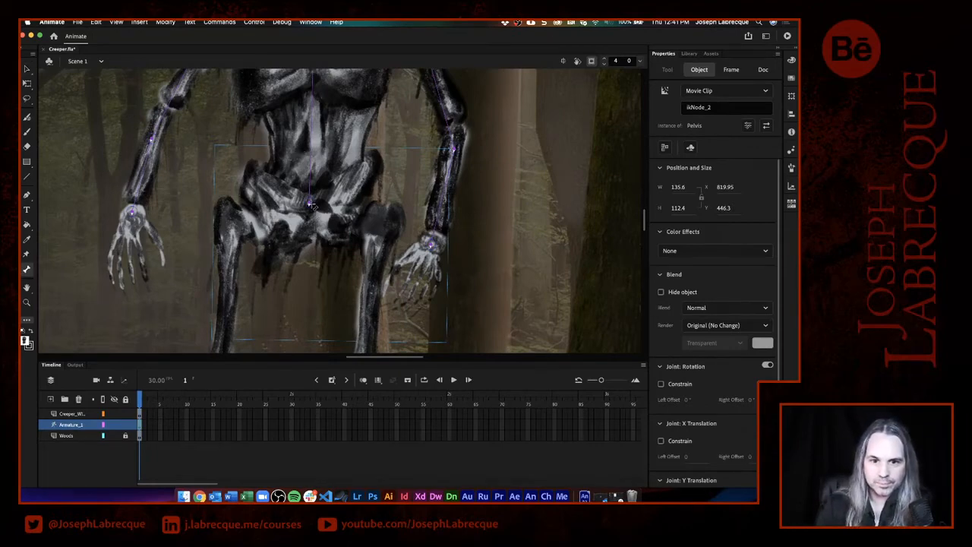
pyautogui.moveTo(310, 203); pyautogui.dragTo(378, 225)
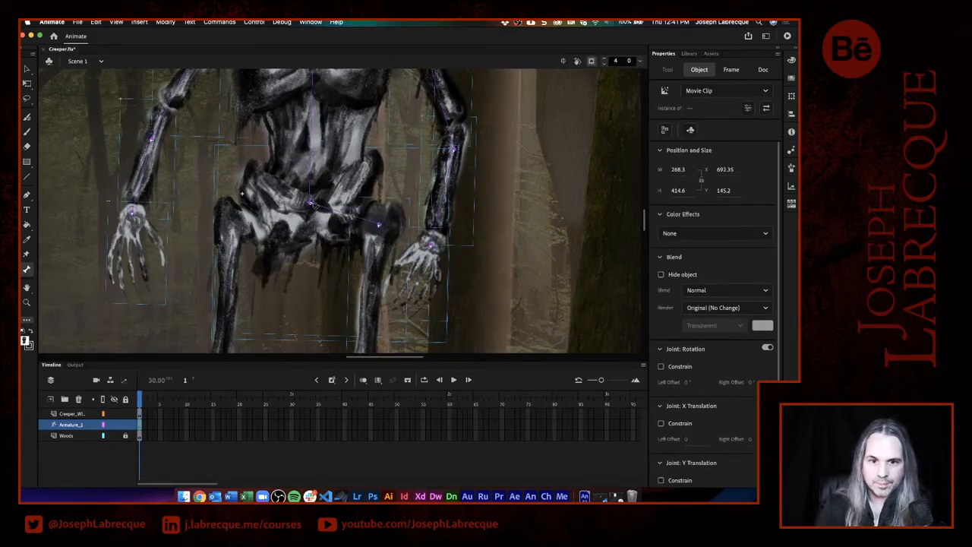
pyautogui.moveTo(310, 203); pyautogui.dragTo(228, 213)
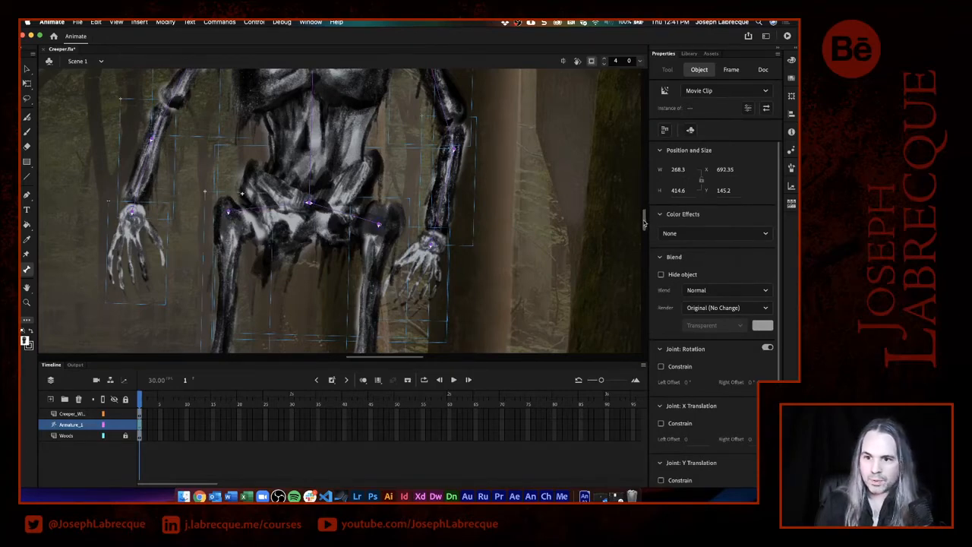
# Draw bones from both upper-leg joints down to the lower legs at the knees.
pyautogui.moveTo(645, 218); pyautogui.dragTo(644, 228)
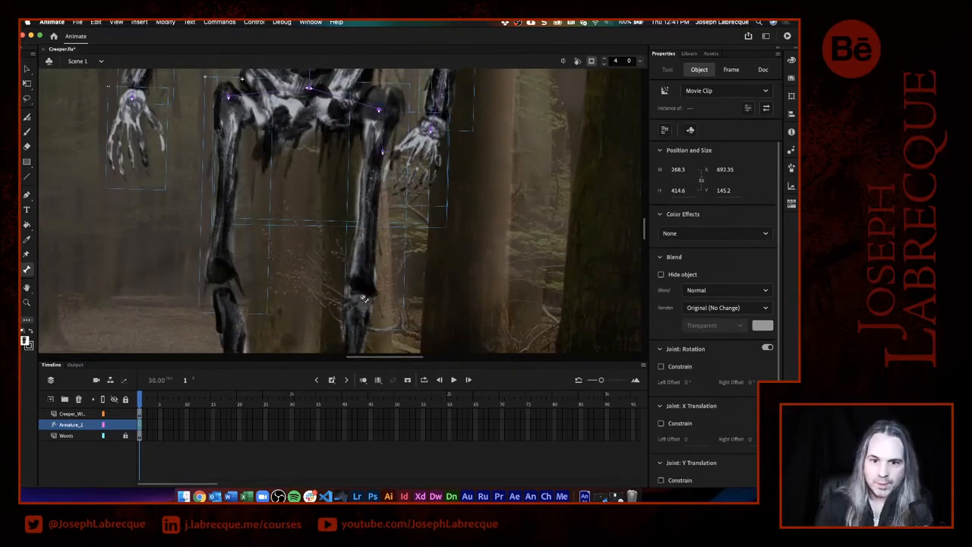
pyautogui.moveTo(359, 300); pyautogui.dragTo(362, 301)
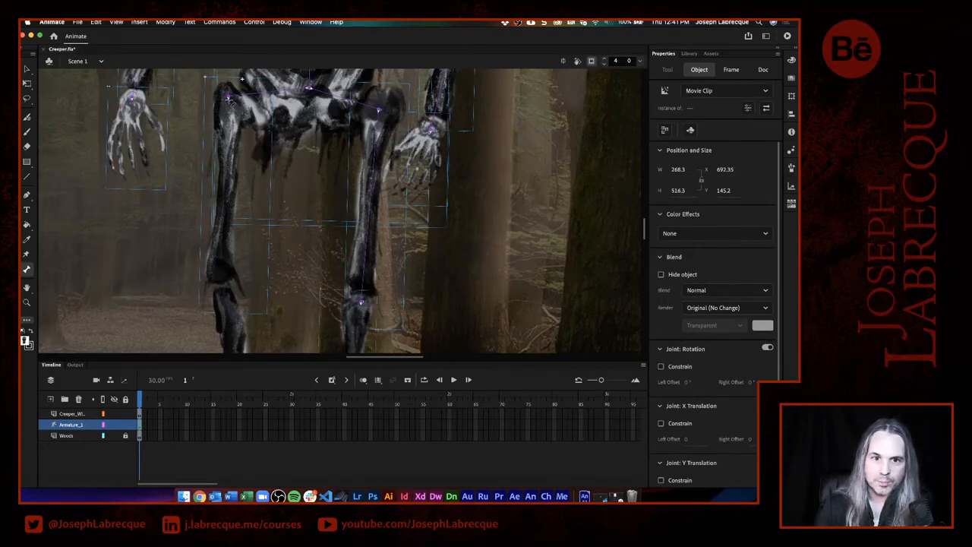
pyautogui.moveTo(228, 98); pyautogui.dragTo(223, 296)
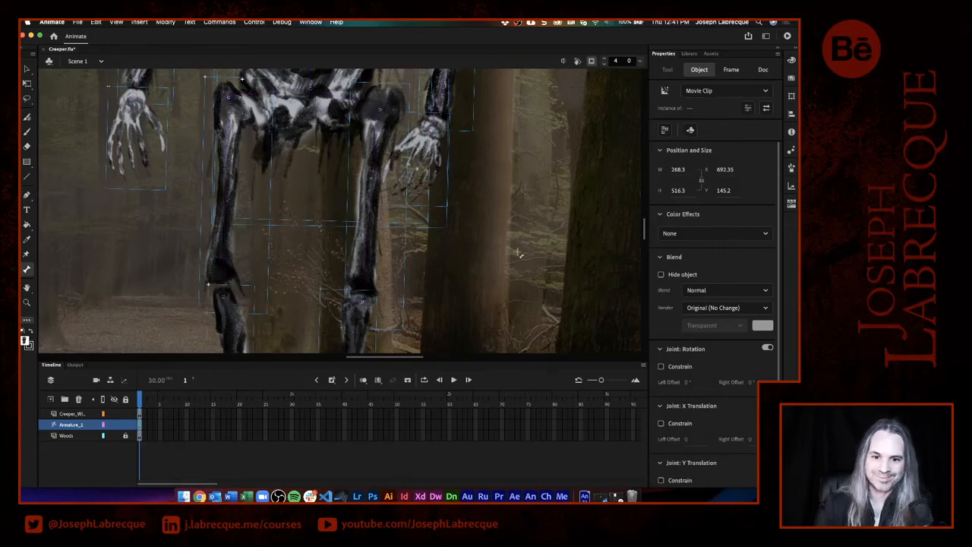
# Draw bones from both knee joints to the feet at the ankles and save the document.
pyautogui.scroll(-5, 458, 190)
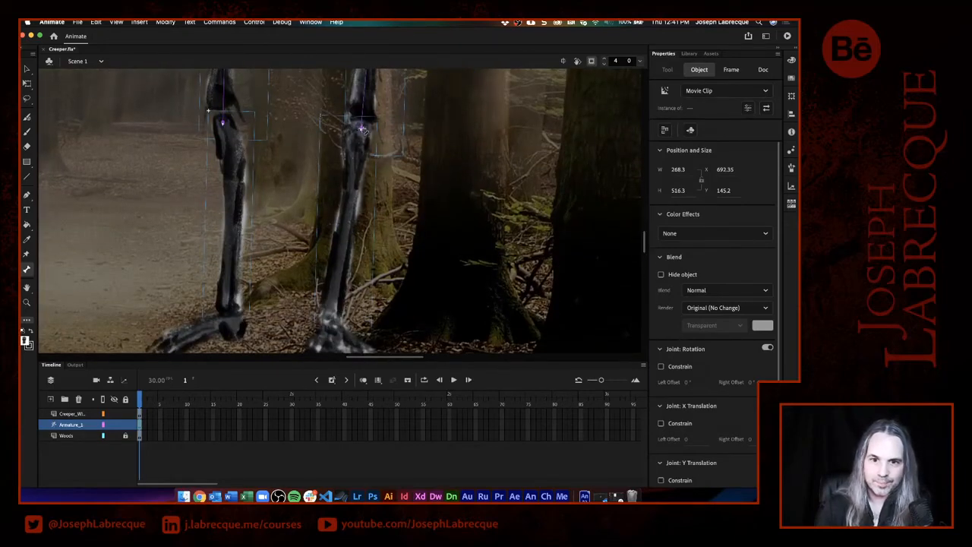
pyautogui.moveTo(362, 129); pyautogui.dragTo(331, 336)
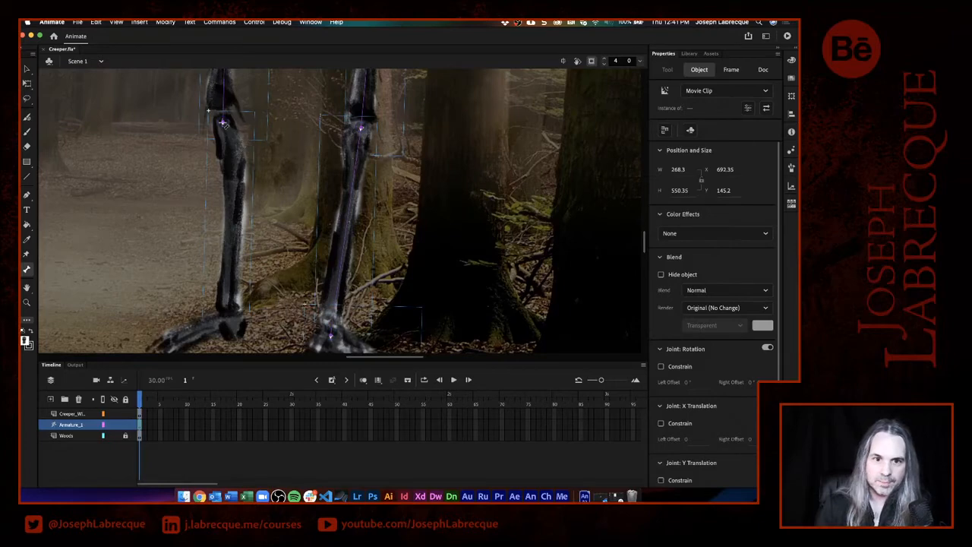
pyautogui.moveTo(232, 178); pyautogui.dragTo(230, 320)
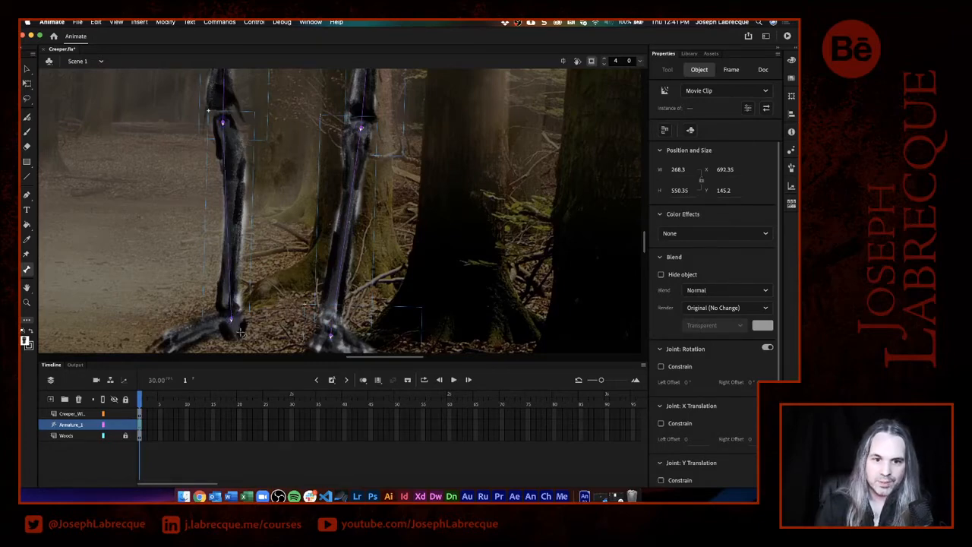
pyautogui.click(27, 69)
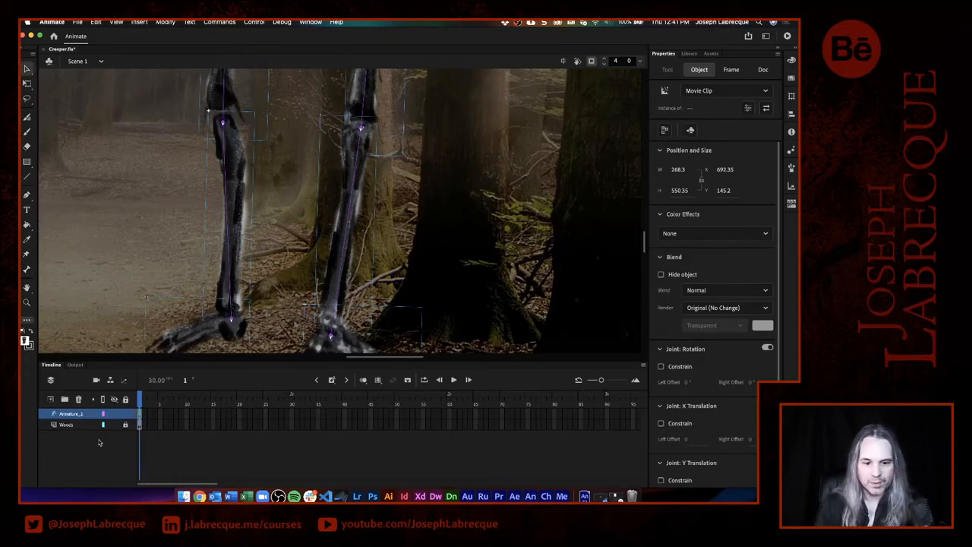
pyautogui.press('super+s')
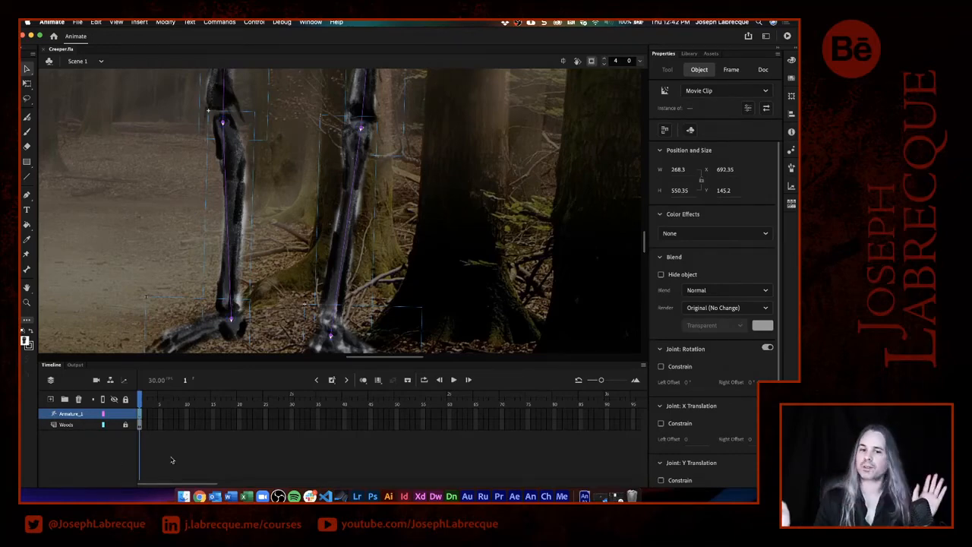
# Test the armature by pulling the Hand_R instance outward from the body to about X 658.4, Y 408.1.
pyautogui.click(640, 62)
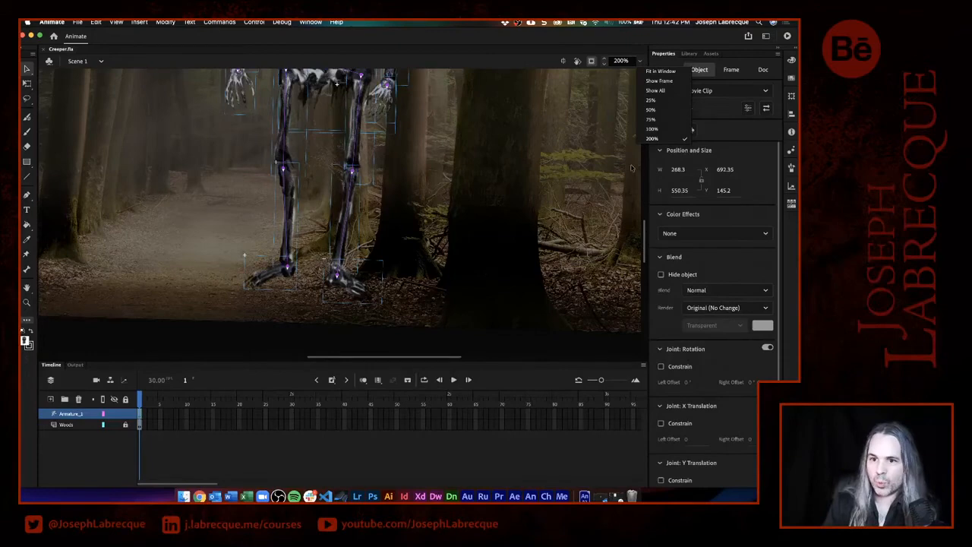
pyautogui.moveTo(644, 235); pyautogui.dragTo(653, 209)
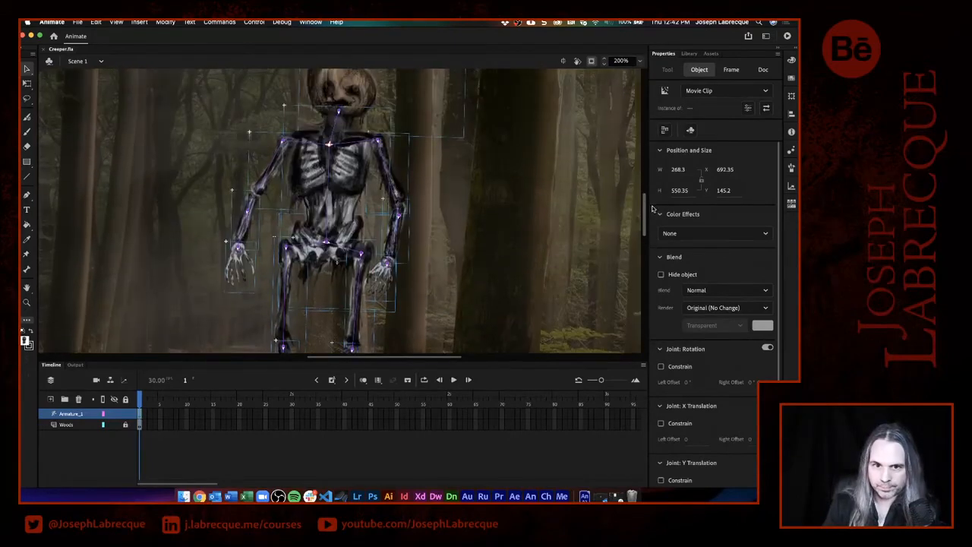
pyautogui.click(640, 62)
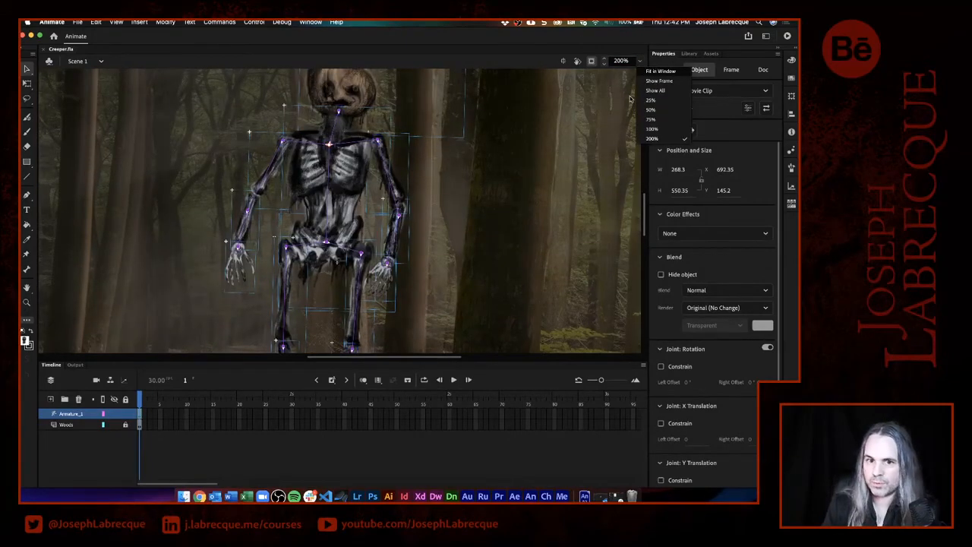
pyautogui.click(659, 71)
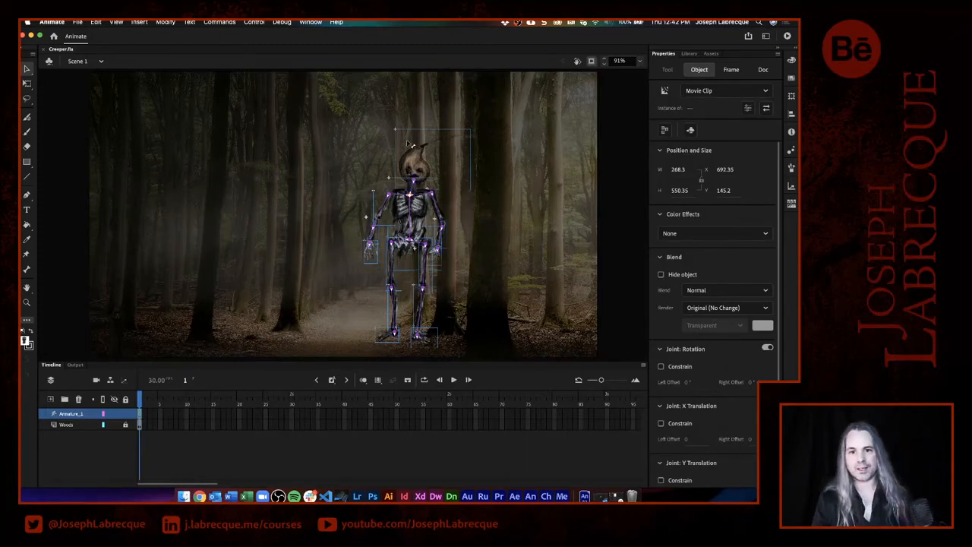
pyautogui.click(322, 205)
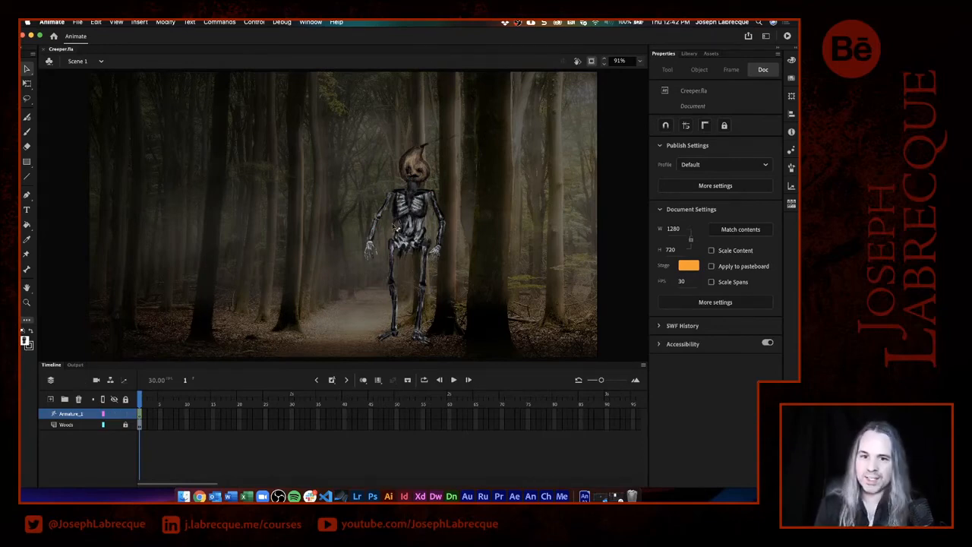
pyautogui.click(370, 252)
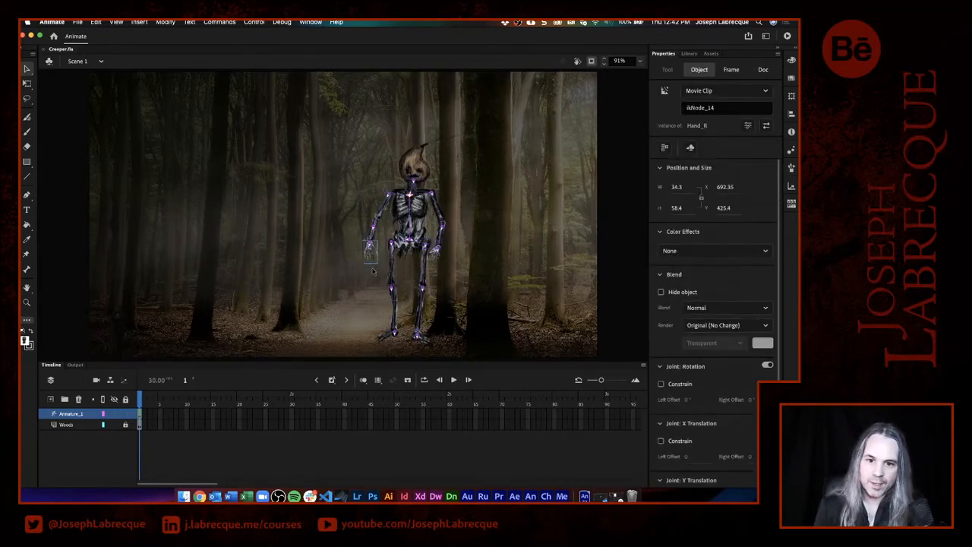
pyautogui.moveTo(370, 251); pyautogui.dragTo(295, 287)
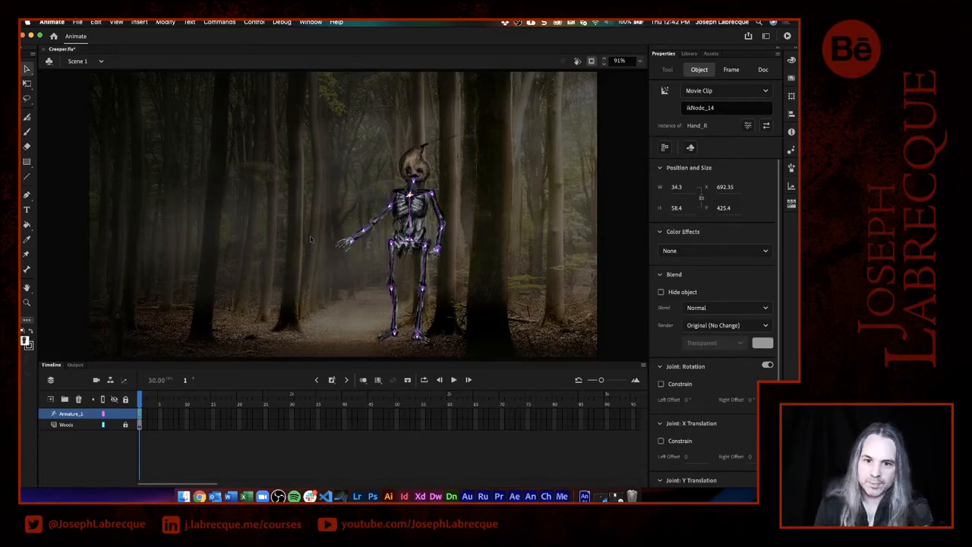
# Undo the last pose change of the Hand_R arm.
pyautogui.click(641, 64)
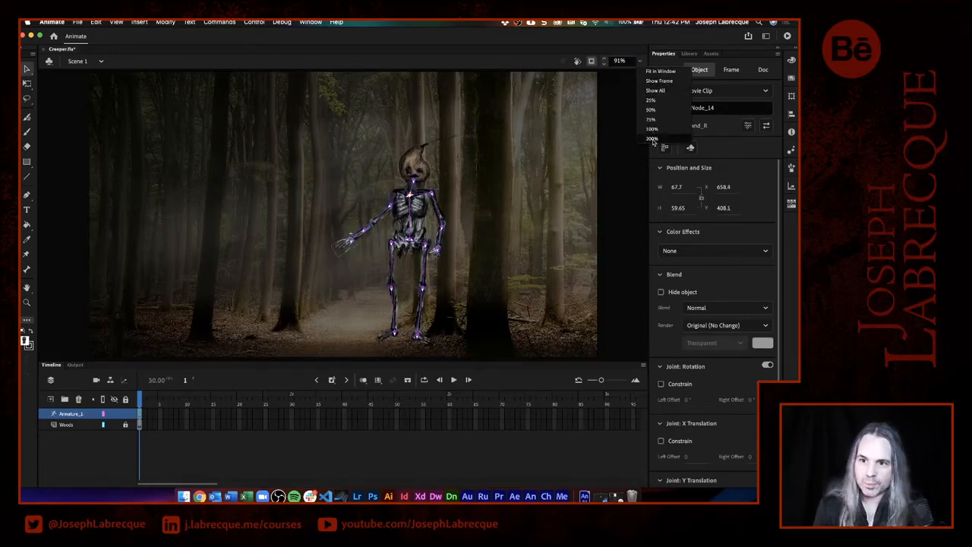
pyautogui.click(655, 143)
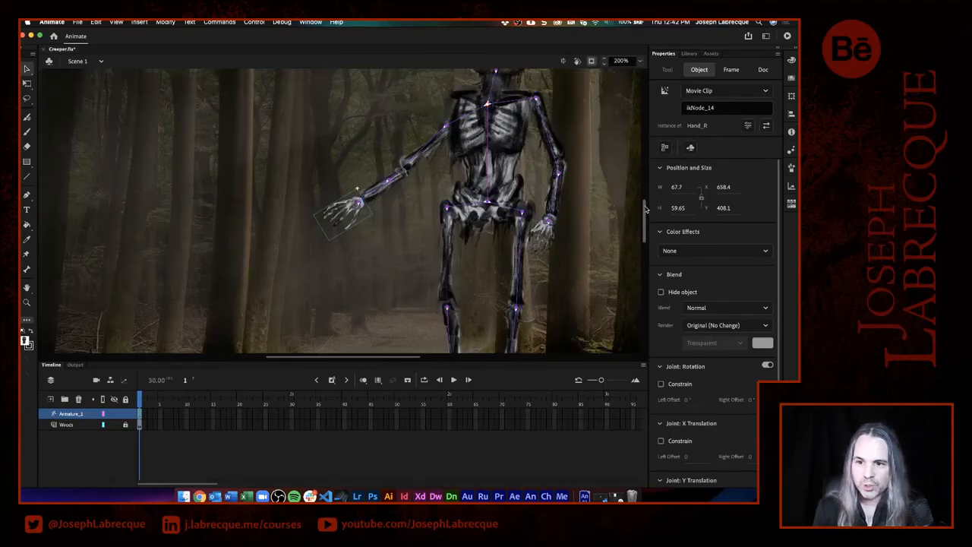
pyautogui.moveTo(646, 209); pyautogui.dragTo(646, 195)
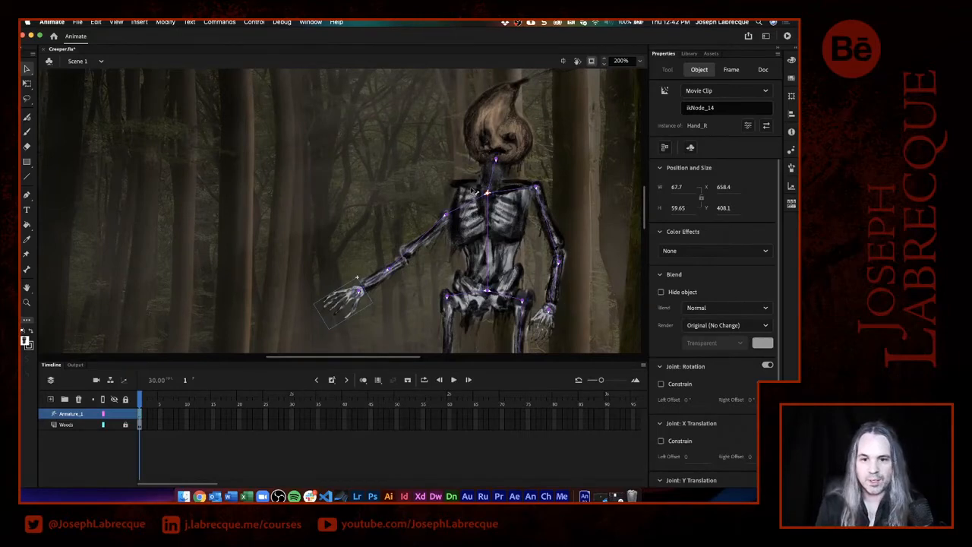
pyautogui.press('super+z')
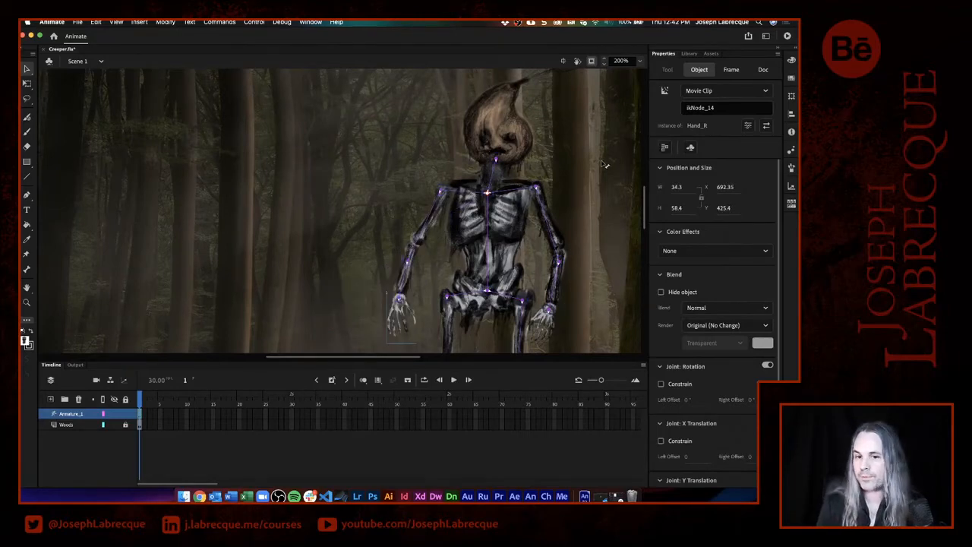
# Save the document and turn off joint rotation for the bone from the upper torso to the Hand_R arm's shoulder.
pyautogui.press('super+s')
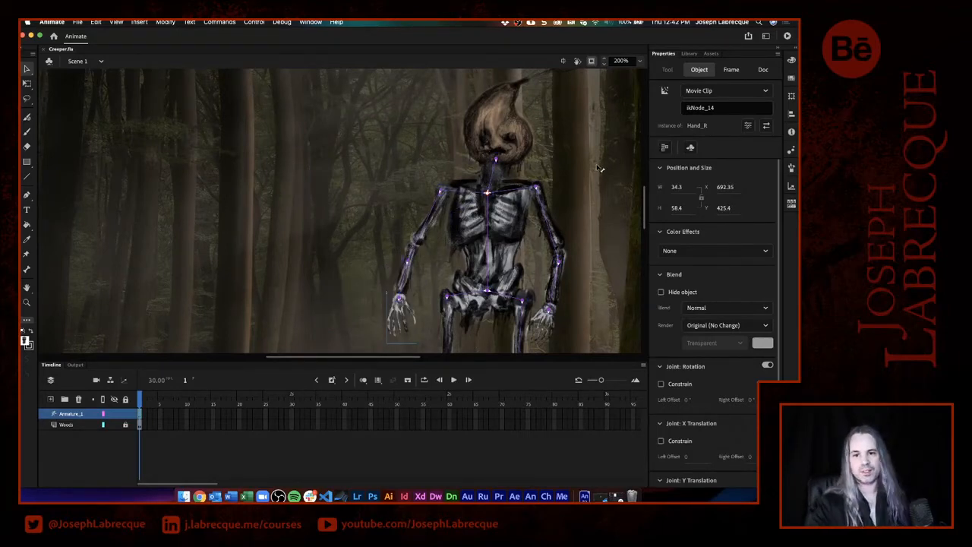
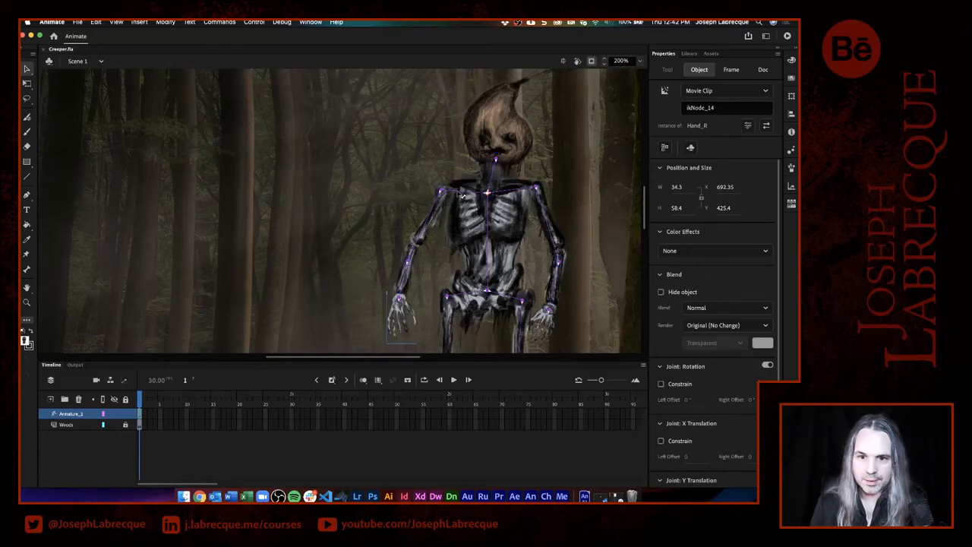
pyautogui.click(459, 195)
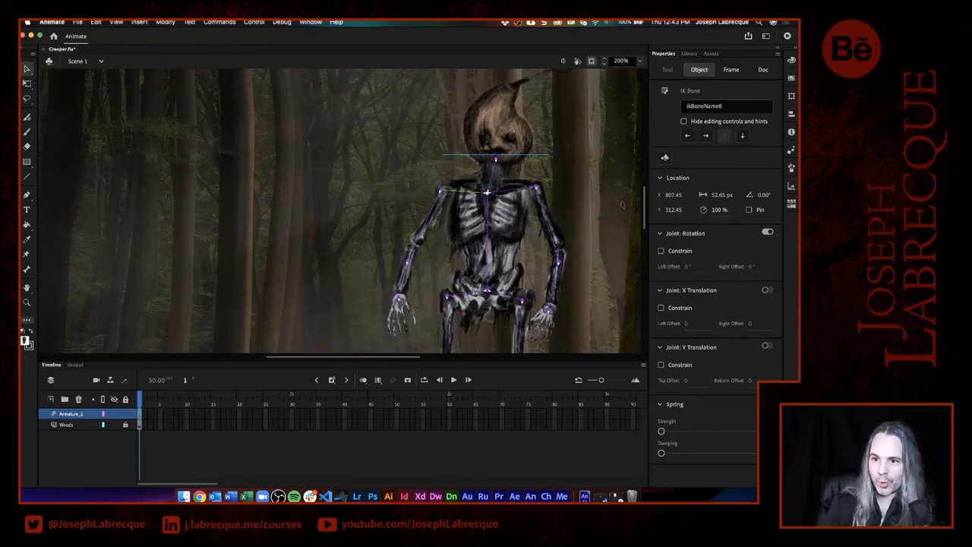
pyautogui.click(767, 233)
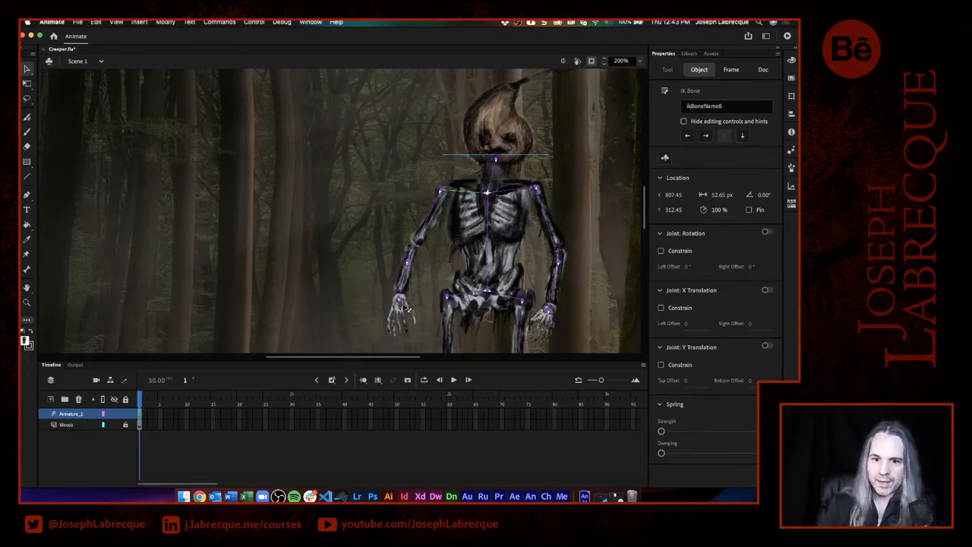
# Test the shoulder setting by pulling the Hand_R instance outward from the body and undo the pose.
pyautogui.moveTo(409, 309); pyautogui.dragTo(318, 236)
pyautogui.press('super+z')
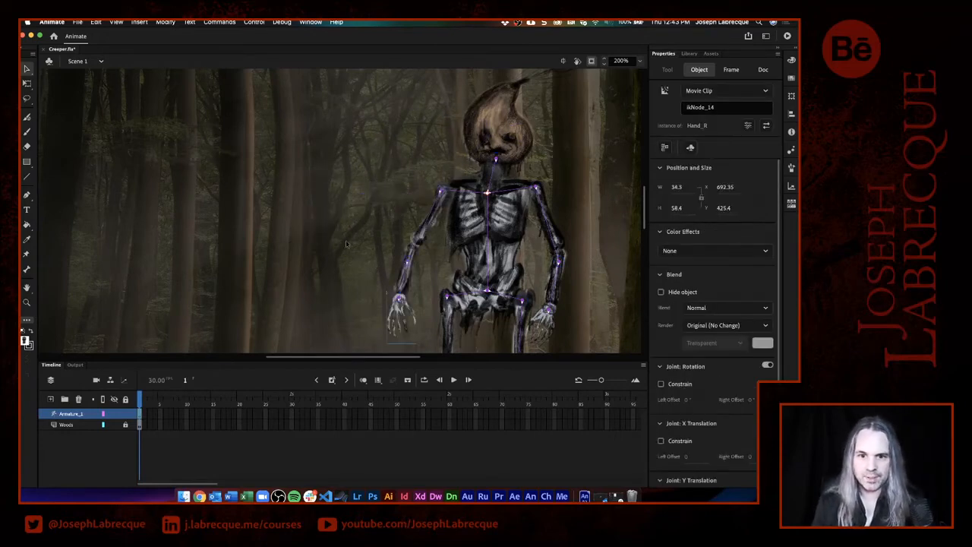
# Adjust the LArm_R instance around its elbow joint to about X 698.7, Y 368.6.
pyautogui.click(409, 284)
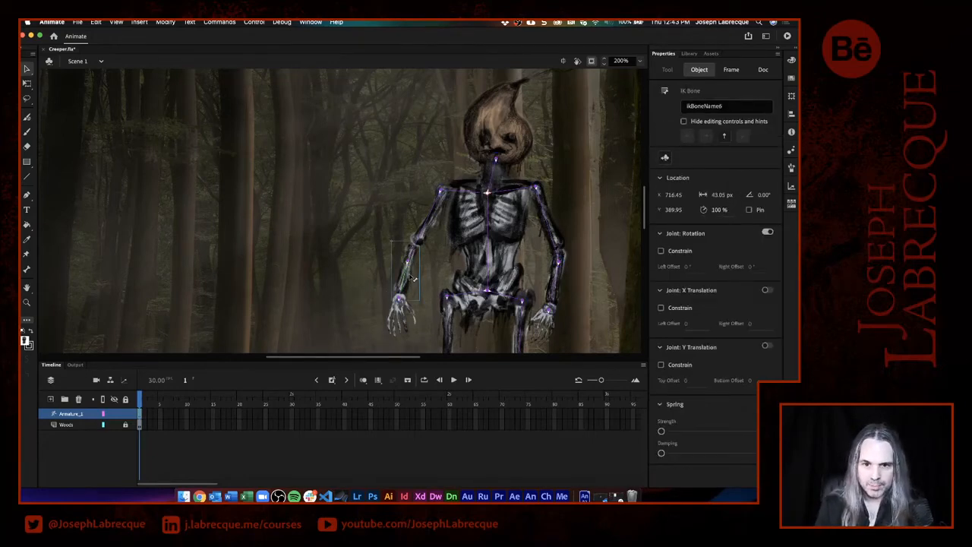
pyautogui.moveTo(411, 277)
pyautogui.mouseDown()
pyautogui.moveTo(405, 286)
pyautogui.moveTo(416, 278)
pyautogui.moveTo(417, 288)
pyautogui.mouseUp()
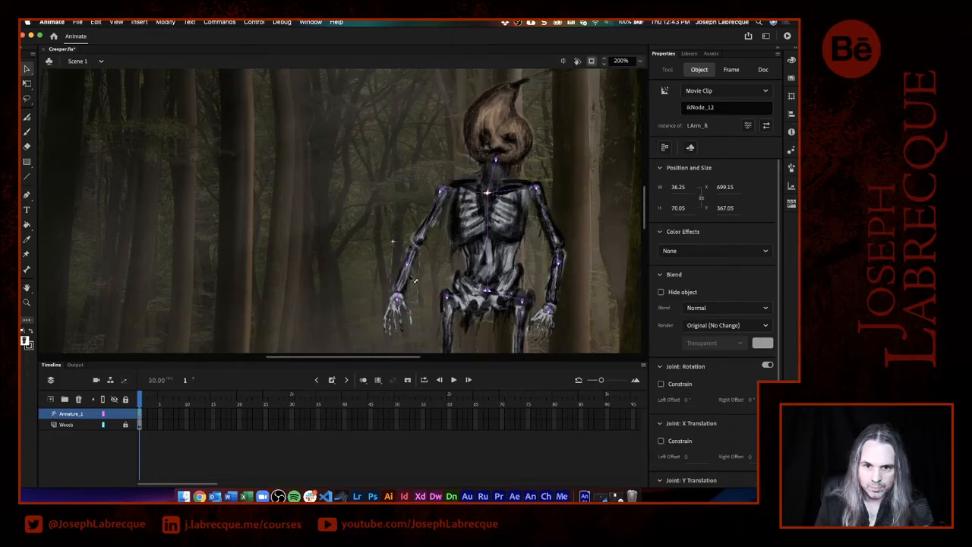
pyautogui.click(415, 285)
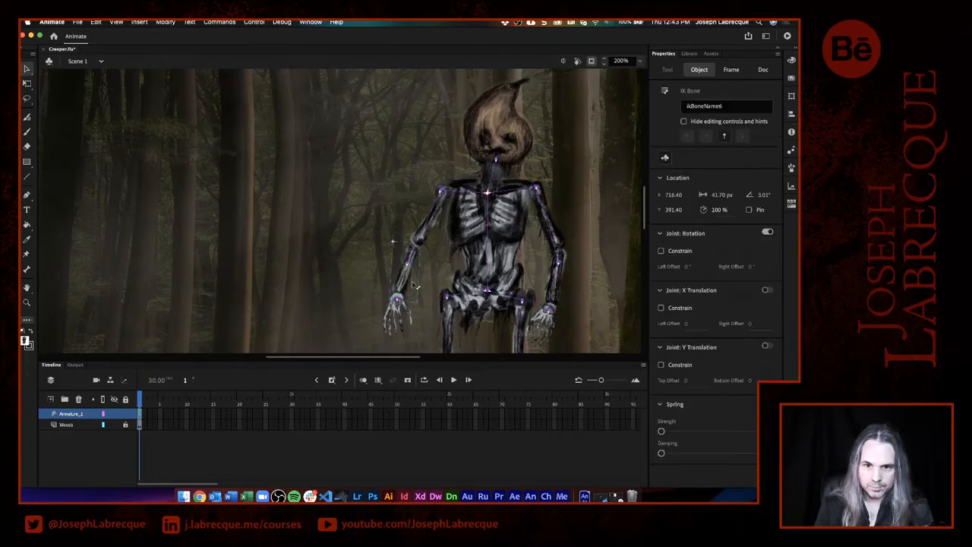
pyautogui.moveTo(416, 262)
pyautogui.mouseDown()
pyautogui.moveTo(410, 267)
pyautogui.moveTo(417, 260)
pyautogui.mouseUp()
pyautogui.moveTo(411, 256); pyautogui.dragTo(408, 267)
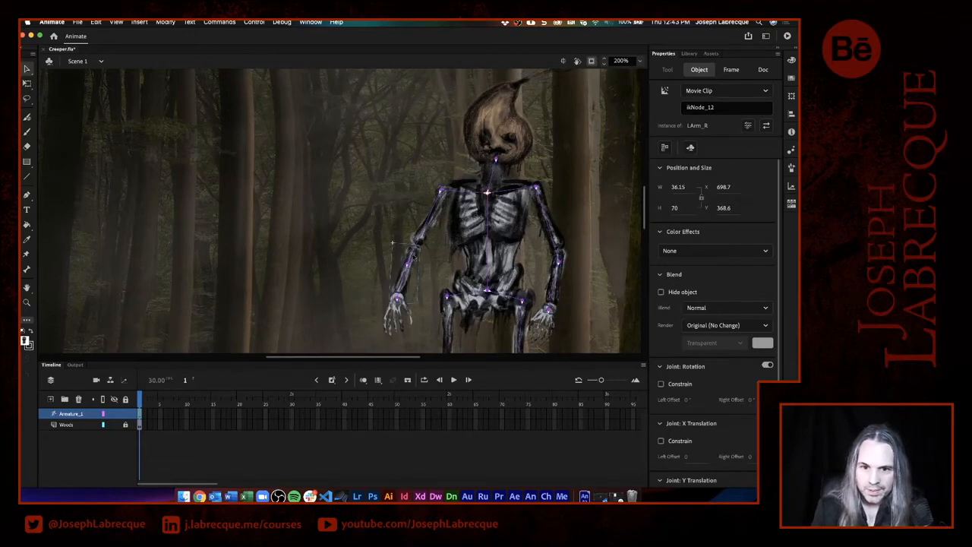
# Try to remove the upper-arm bones of both arms from the armature.
pyautogui.click(415, 261)
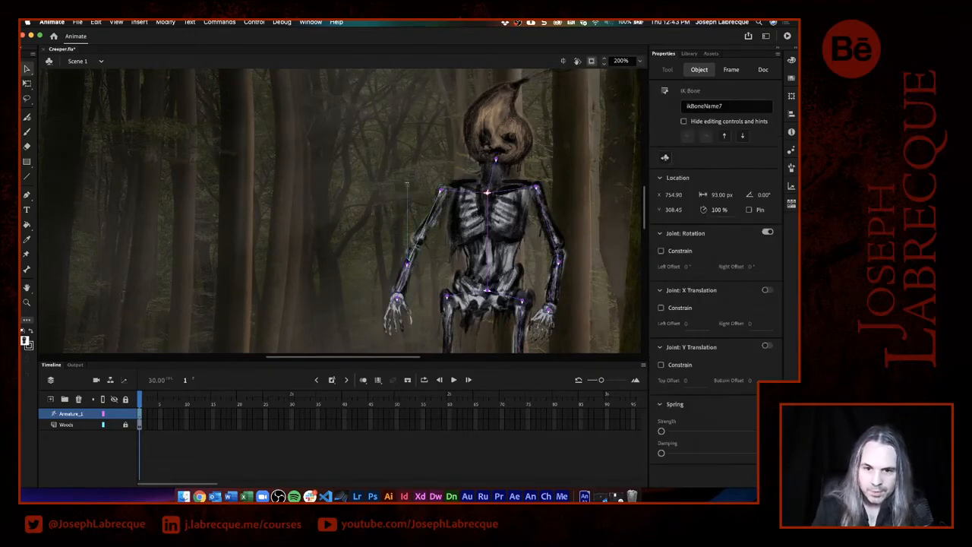
pyautogui.click(408, 281)
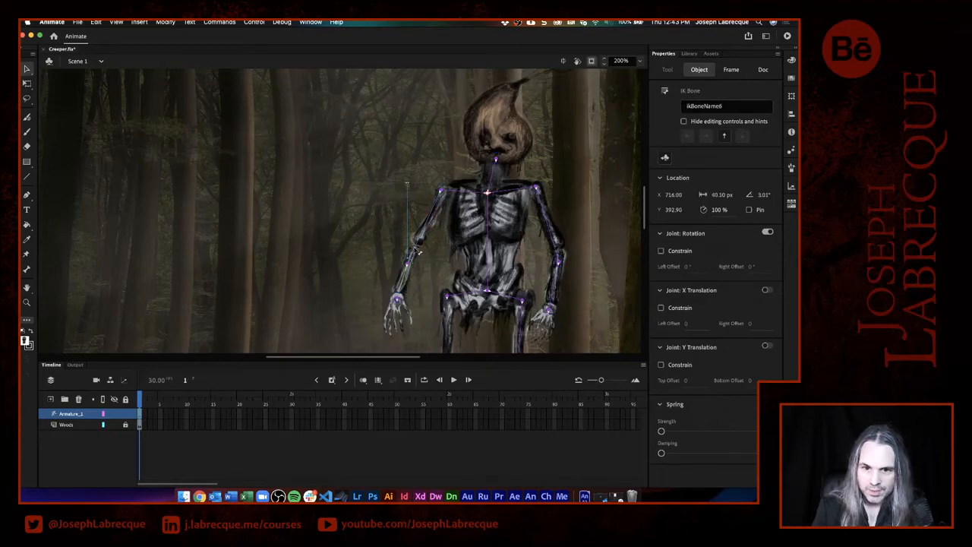
pyautogui.click(417, 253)
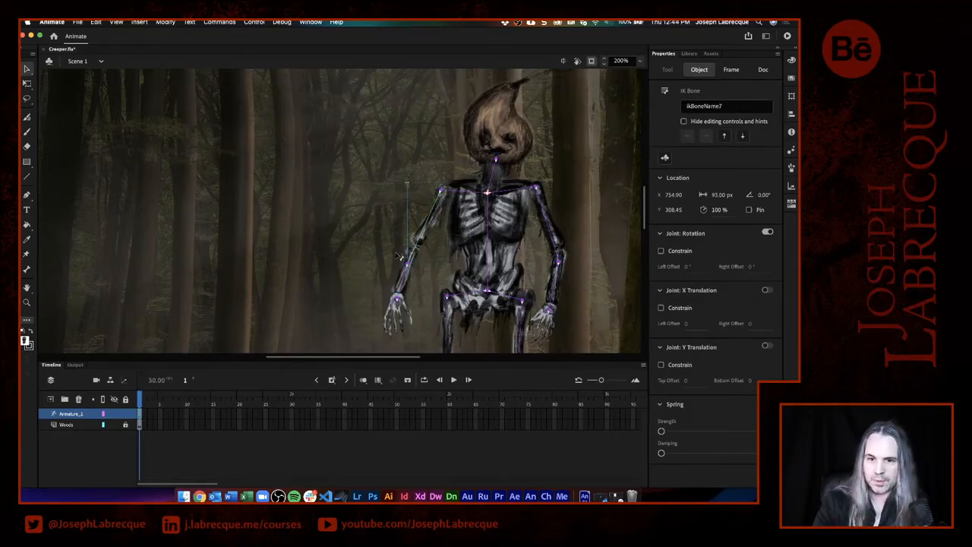
pyautogui.click(398, 257)
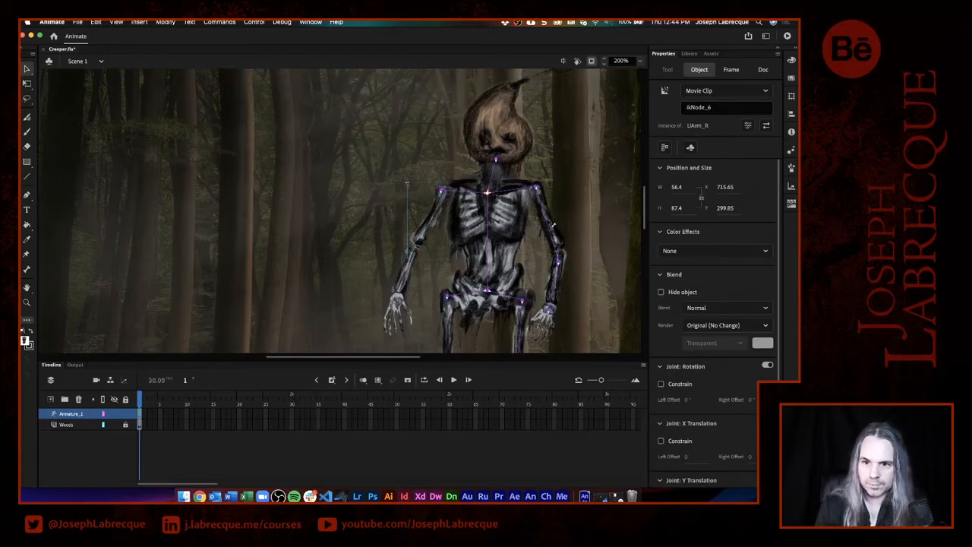
pyautogui.click(552, 225)
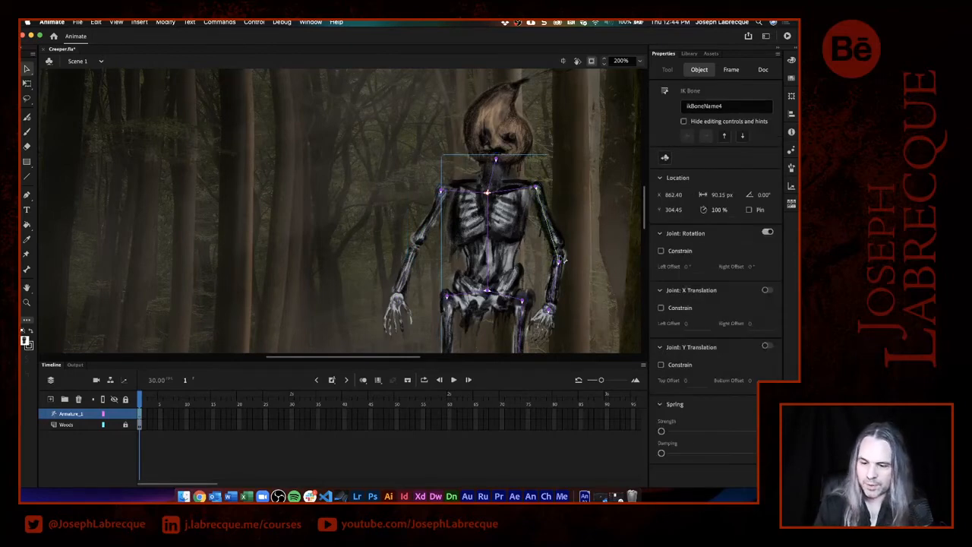
pyautogui.click(563, 260)
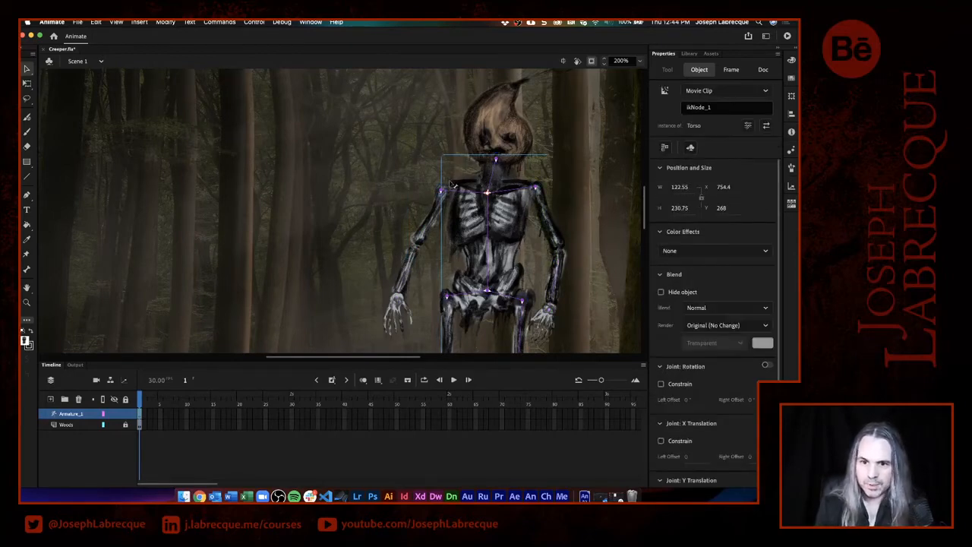
# Try to redraw the Hand_R arm's upper bone from shoulder to elbow with the Bone tool and undo the arm bone removals.
pyautogui.click(28, 269)
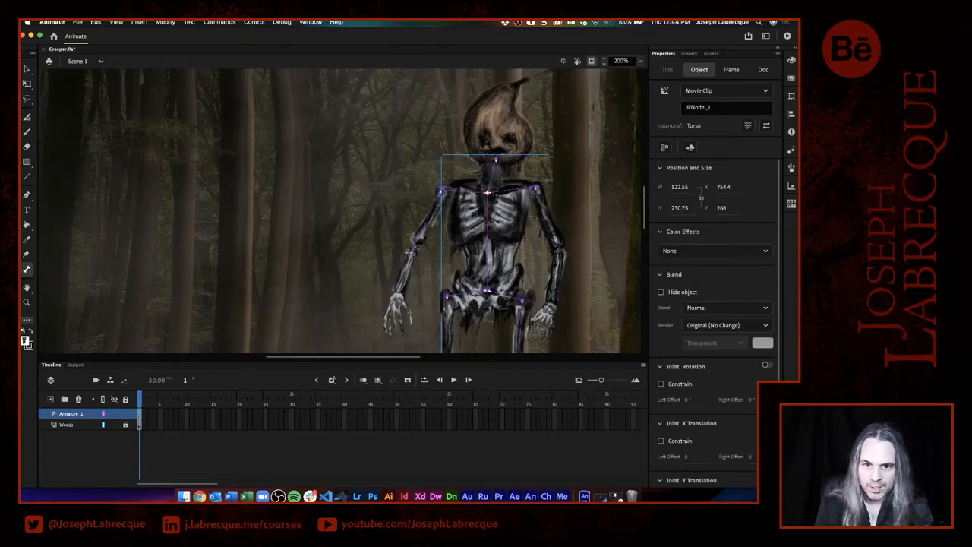
pyautogui.moveTo(441, 192); pyautogui.dragTo(417, 254)
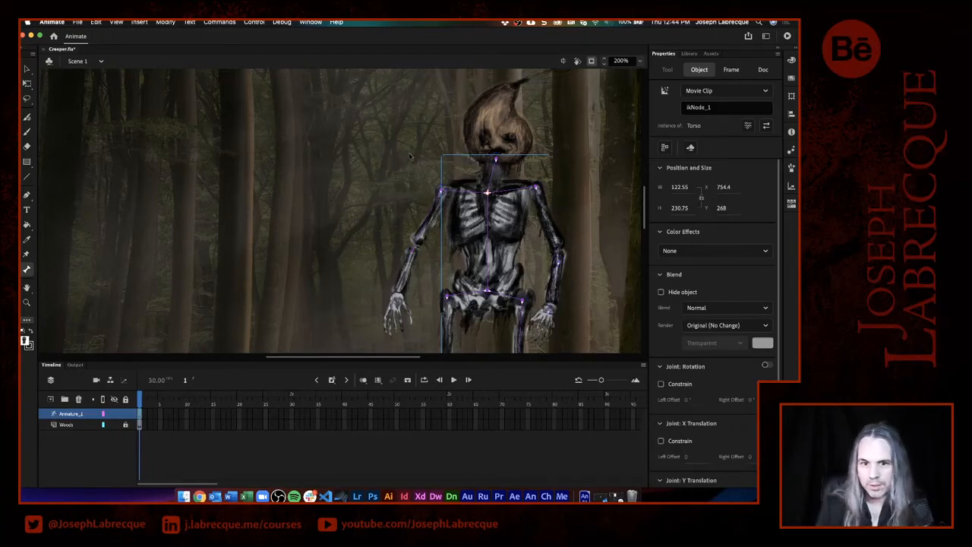
pyautogui.press('super+shift+z')
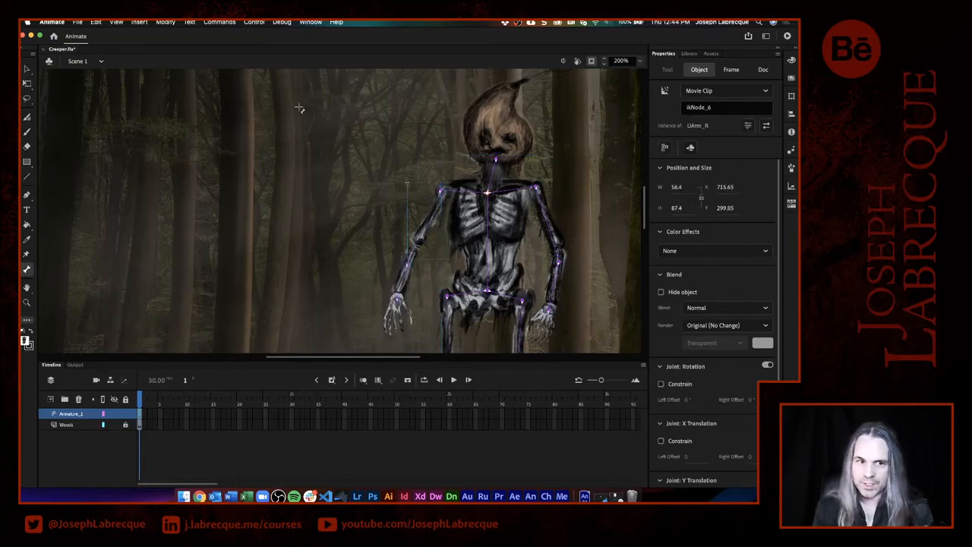
# Test the neck joint by tilting the Gourd_Head instance to about X 786.45, Y 140.4 with the Selection tool.
pyautogui.click(26, 70)
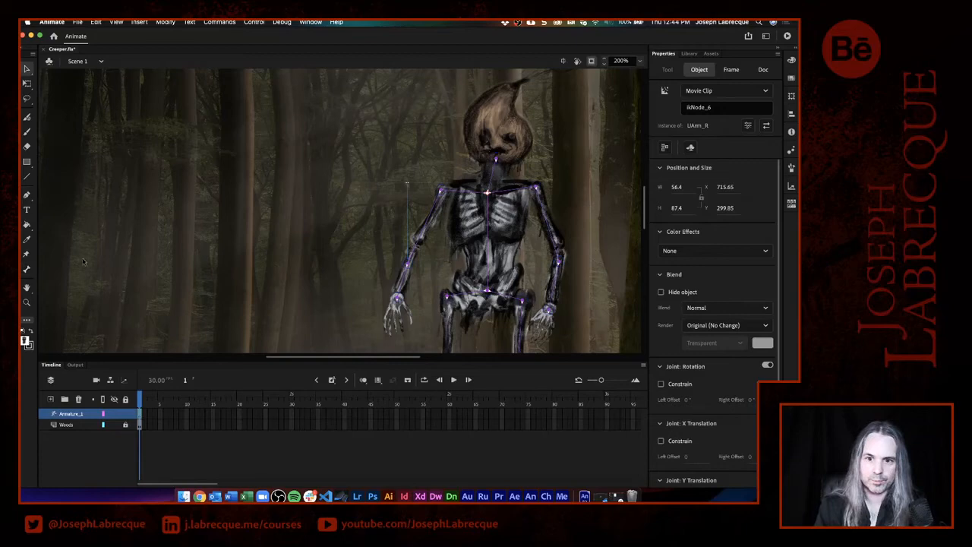
pyautogui.click(343, 302)
pyautogui.click(445, 199)
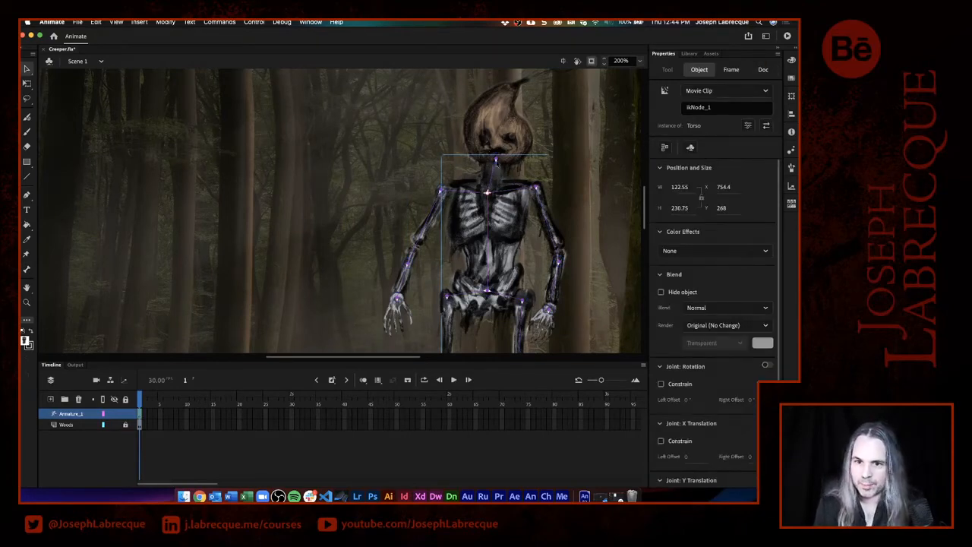
pyautogui.moveTo(511, 125)
pyautogui.mouseDown()
pyautogui.moveTo(461, 127)
pyautogui.moveTo(490, 102)
pyautogui.moveTo(562, 114)
pyautogui.moveTo(592, 137)
pyautogui.moveTo(524, 110)
pyautogui.moveTo(519, 118)
pyautogui.moveTo(521, 107)
pyautogui.moveTo(507, 141)
pyautogui.mouseUp()
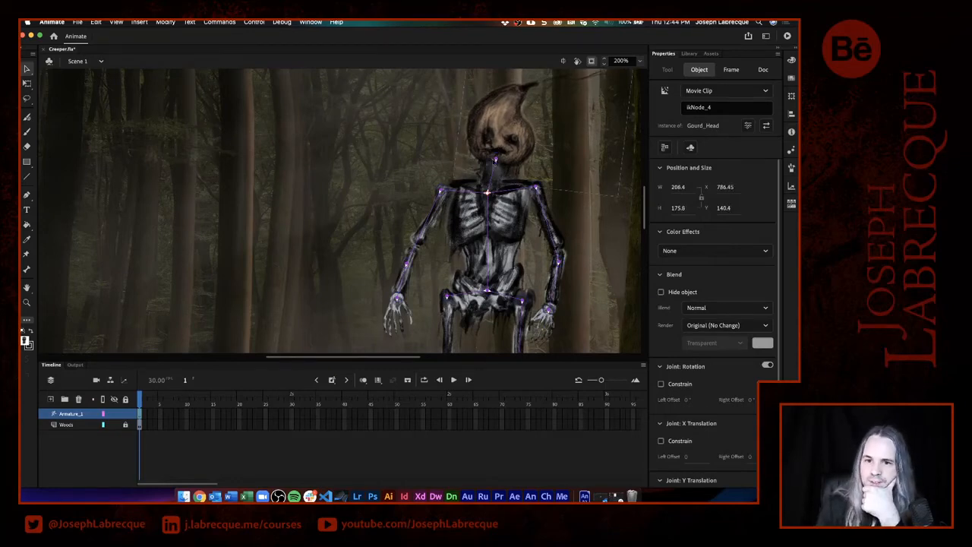
# Bring the Gourd_Head instance to the front and turn it back upright at about X 768.15, Y 146.1.
pyautogui.rightClick(498, 137)
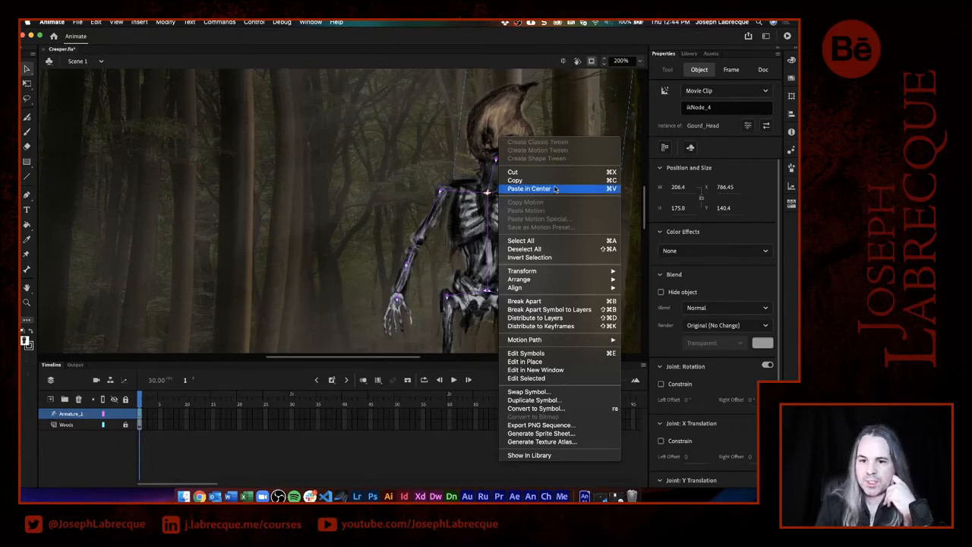
pyautogui.moveTo(570, 281)
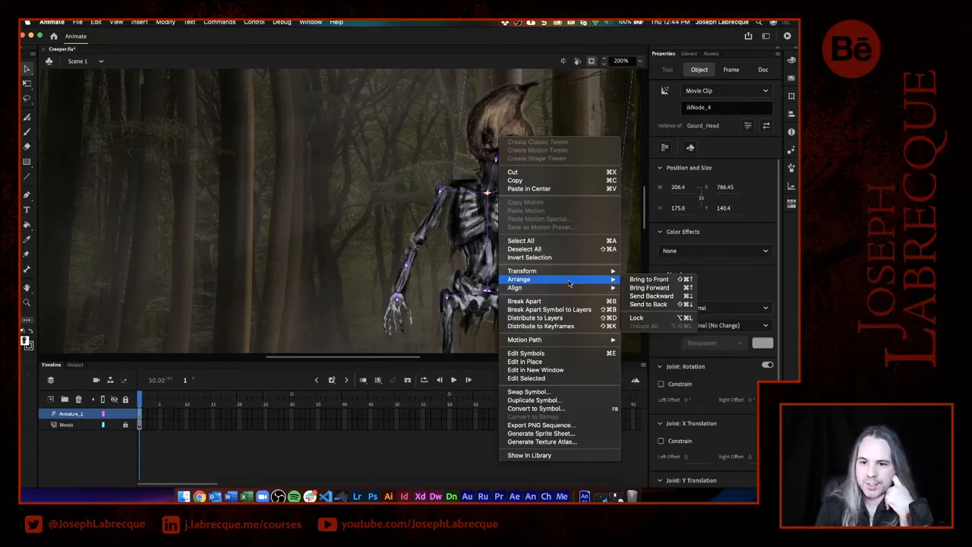
pyautogui.click(646, 281)
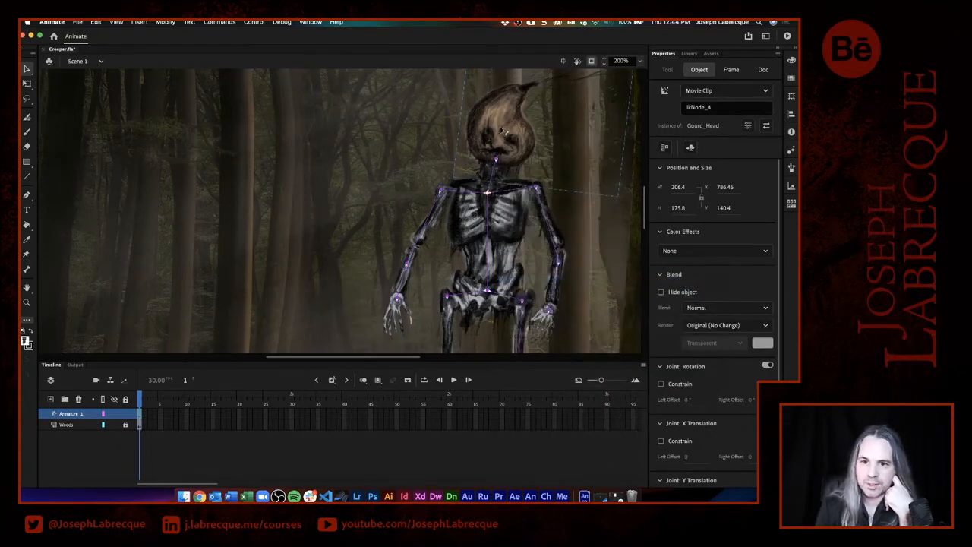
pyautogui.moveTo(502, 131); pyautogui.dragTo(499, 159)
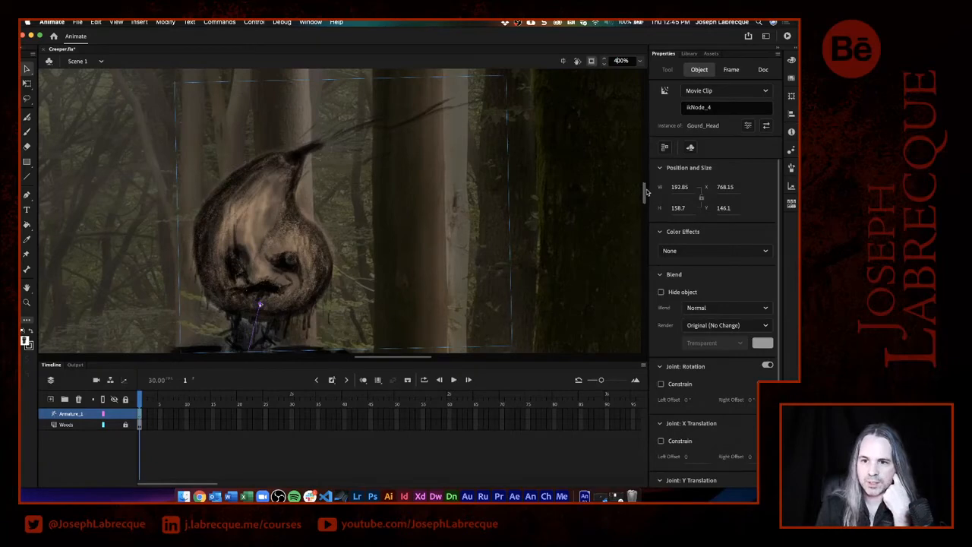
# Constrain the neck bone's joint rotation and test it by tilting Gourd_Head to about X 796.25, Y 139.
pyautogui.scroll(-5, 645, 192)
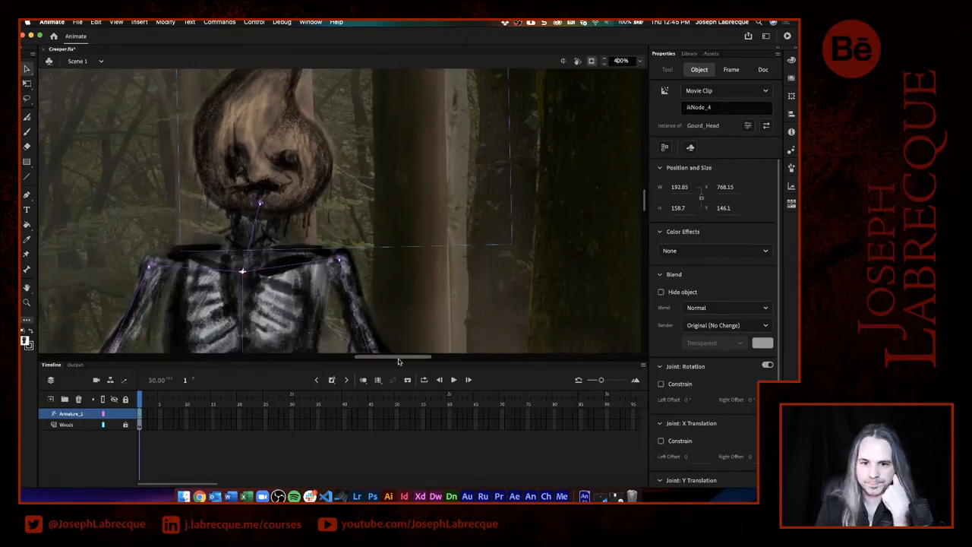
pyautogui.moveTo(399, 357); pyautogui.dragTo(380, 362)
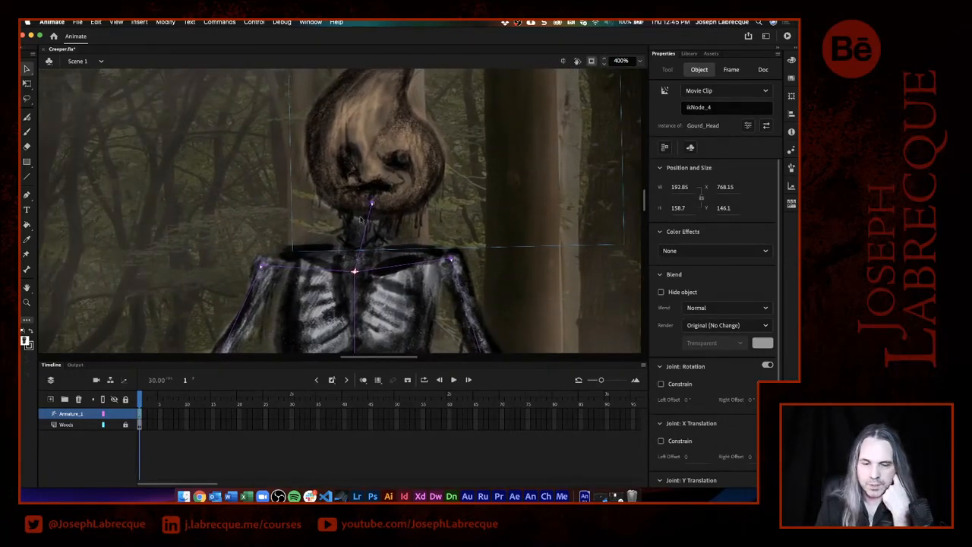
pyautogui.click(362, 259)
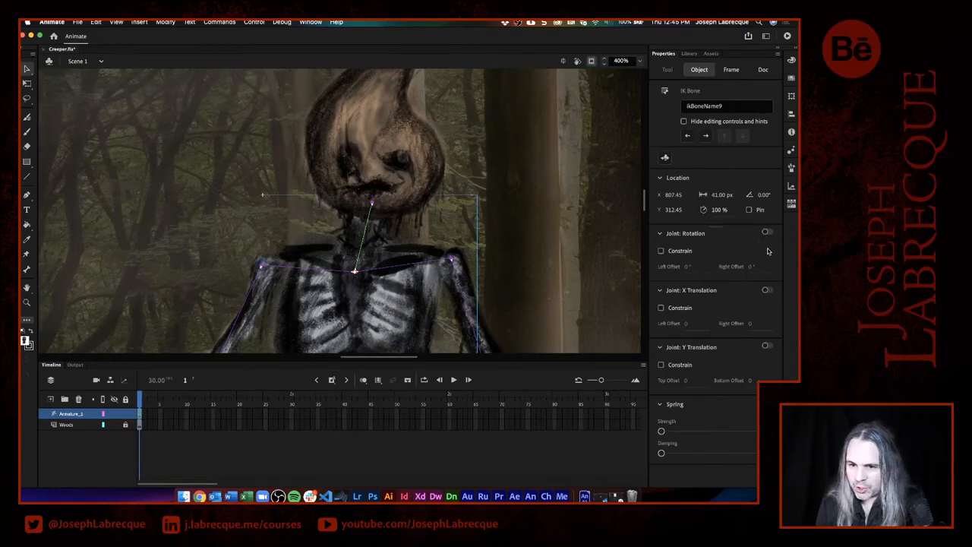
pyautogui.click(661, 251)
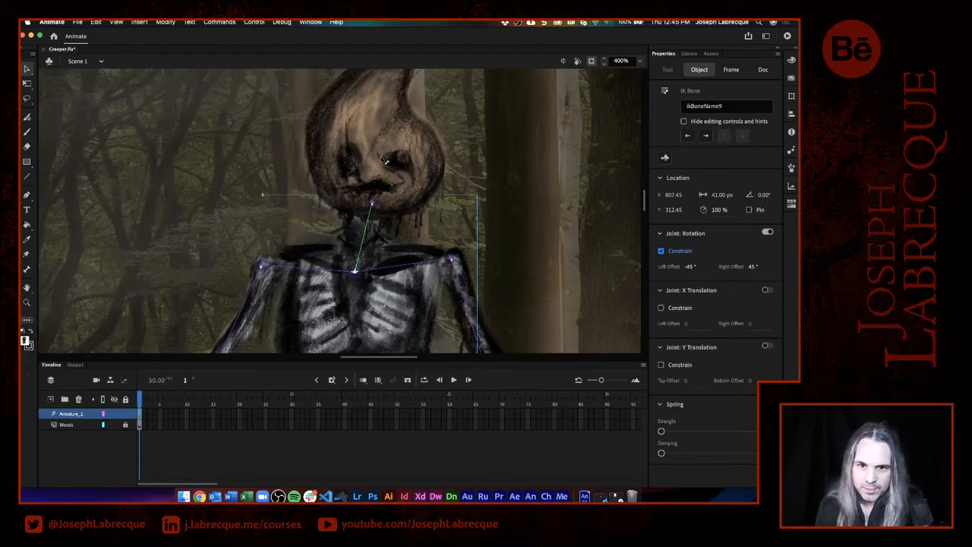
pyautogui.moveTo(373, 162)
pyautogui.mouseDown()
pyautogui.moveTo(361, 161)
pyautogui.moveTo(425, 176)
pyautogui.moveTo(338, 171)
pyautogui.moveTo(391, 165)
pyautogui.mouseUp()
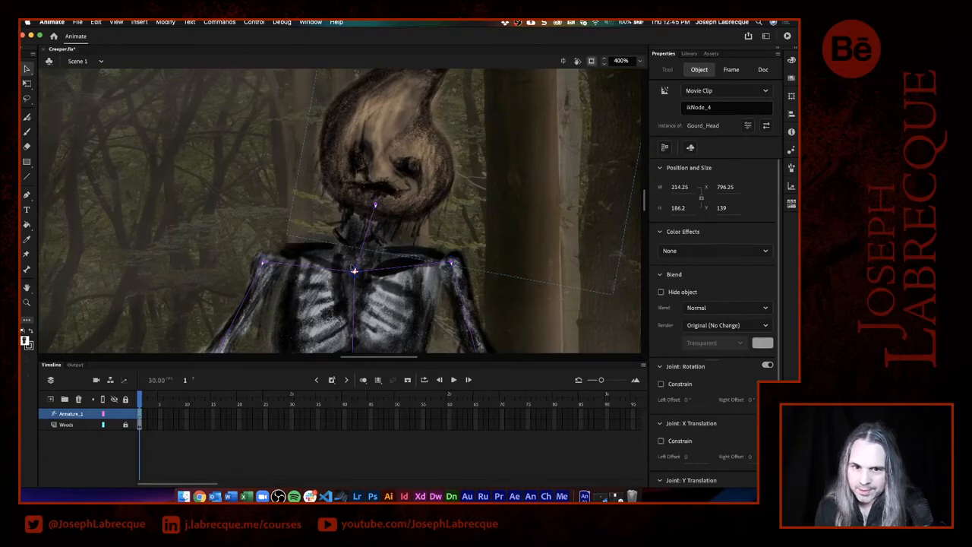
# Set the neck bone's rotation limits to a left offset of -30° and a right offset of 12°.
pyautogui.click(372, 231)
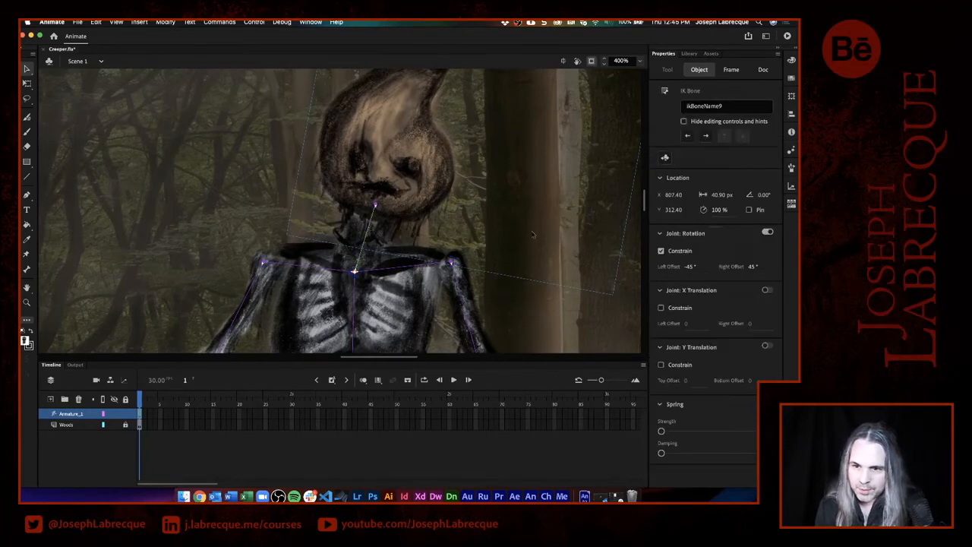
pyautogui.moveTo(690, 268); pyautogui.dragTo(675, 267)
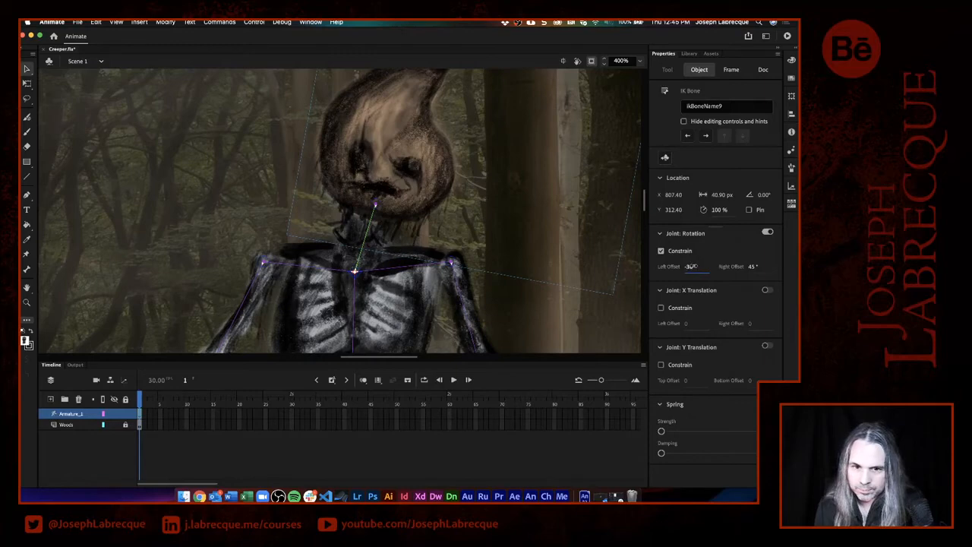
pyautogui.moveTo(693, 267); pyautogui.dragTo(736, 266)
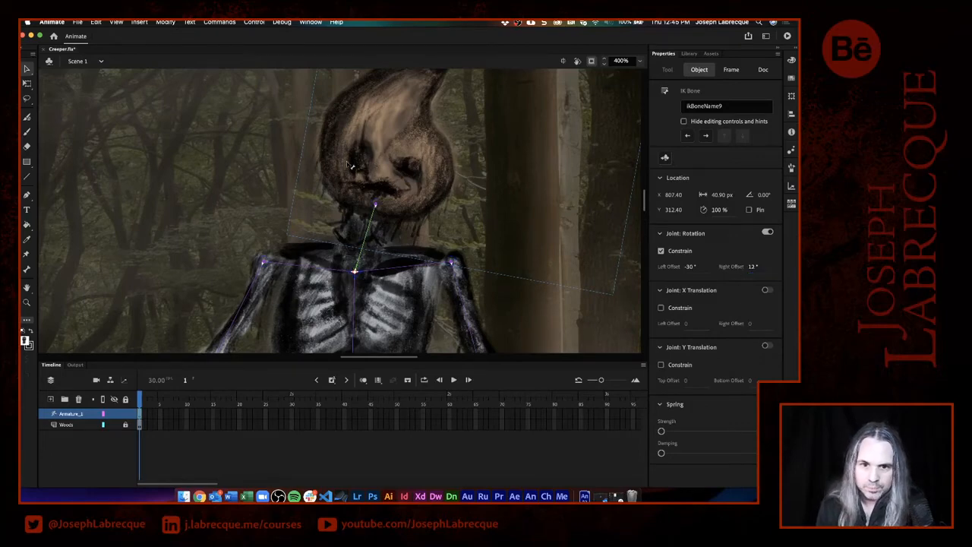
# Test the neck limits by pulling Gourd_Head the opposite way to about X 746.1, Y 150.15 and check the leg pose.
pyautogui.moveTo(351, 166); pyautogui.dragTo(356, 222)
pyautogui.click(356, 222)
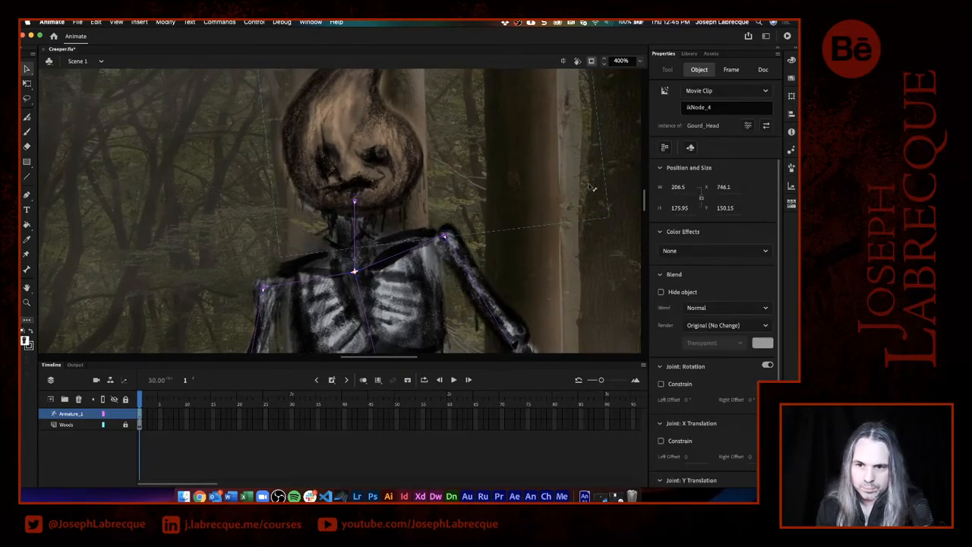
pyautogui.scroll(-10, 387, 182)
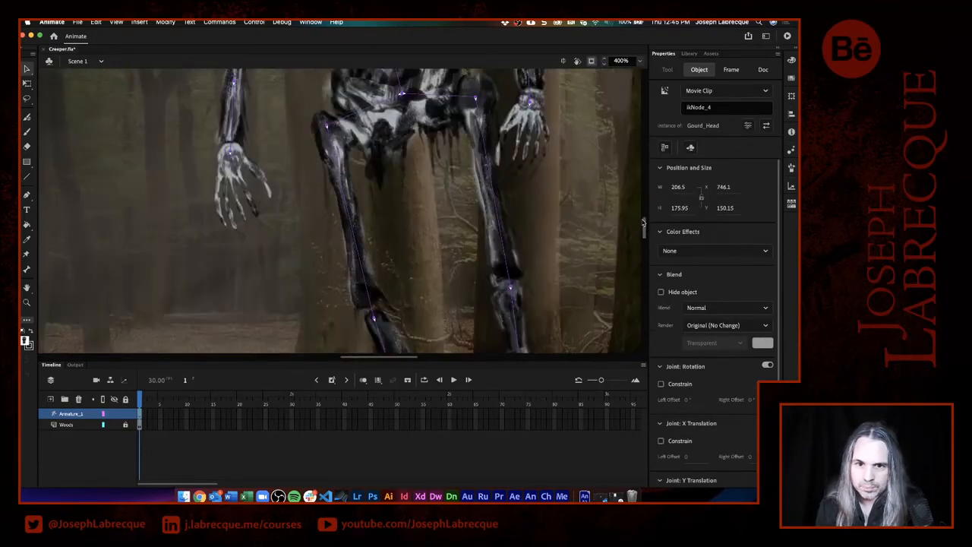
# Reposition the Pelvis instance to level the hips, and pin the spine bone ikBoneName2.
pyautogui.click(389, 186)
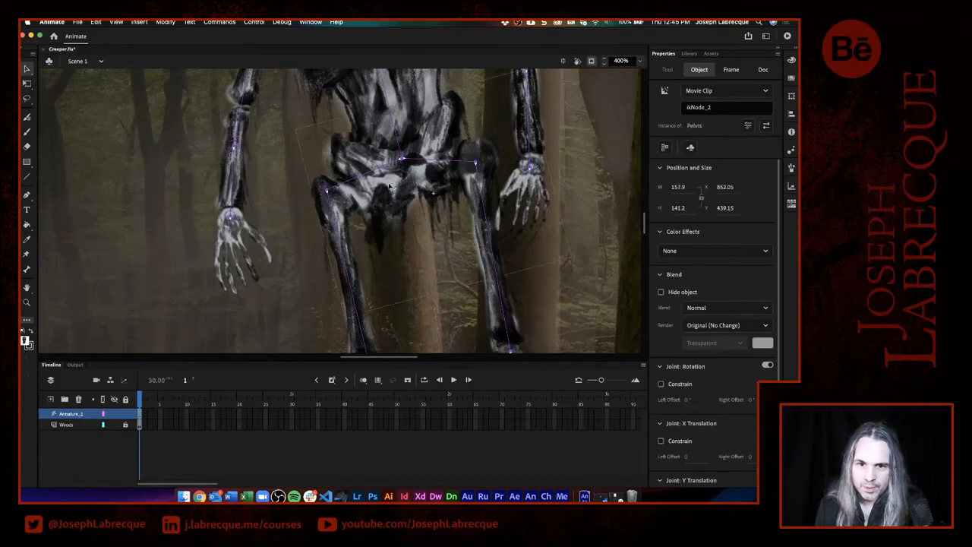
pyautogui.moveTo(386, 186); pyautogui.dragTo(353, 241)
pyautogui.click(373, 162)
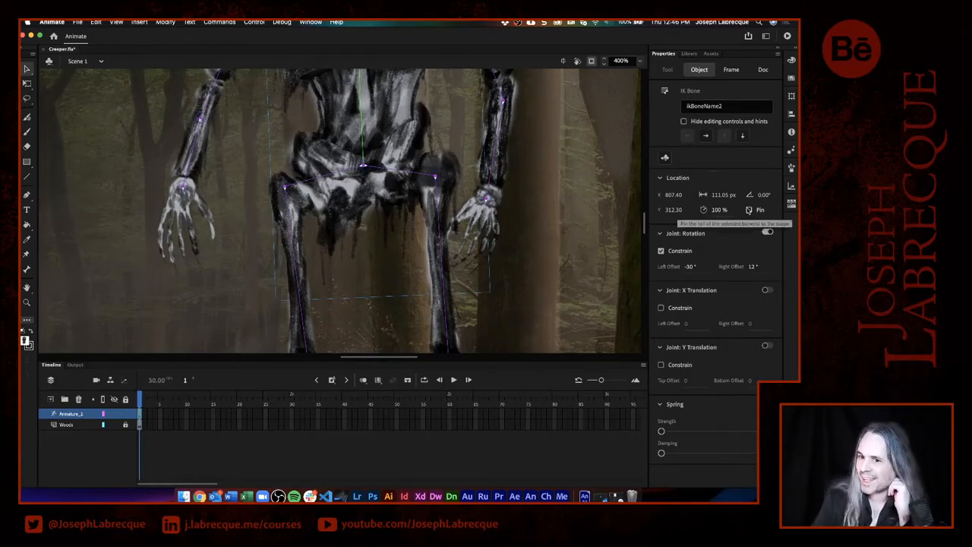
pyautogui.click(750, 210)
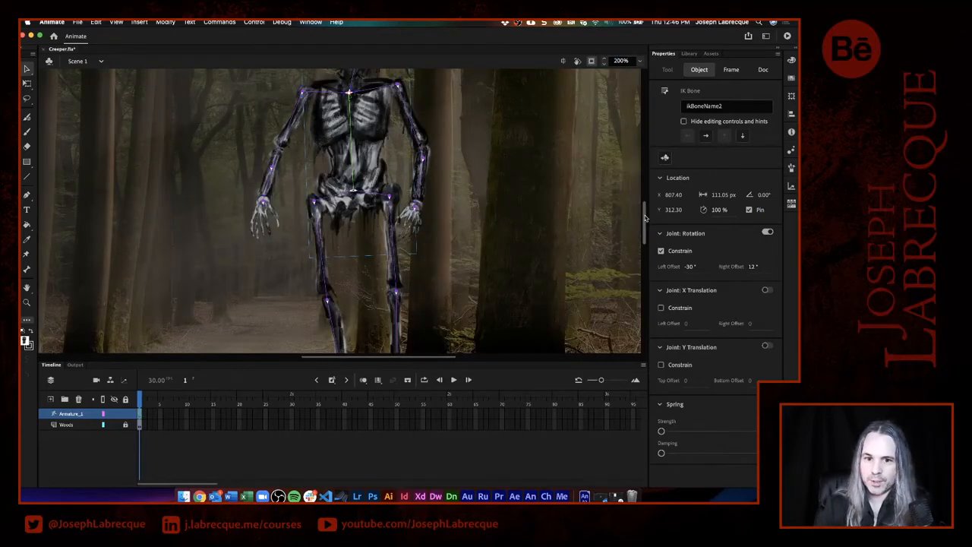
# Test the right leg's movement by pulling LLeg_R to about X 768.3, Y 538.85.
pyautogui.moveTo(644, 219); pyautogui.dragTo(600, 232)
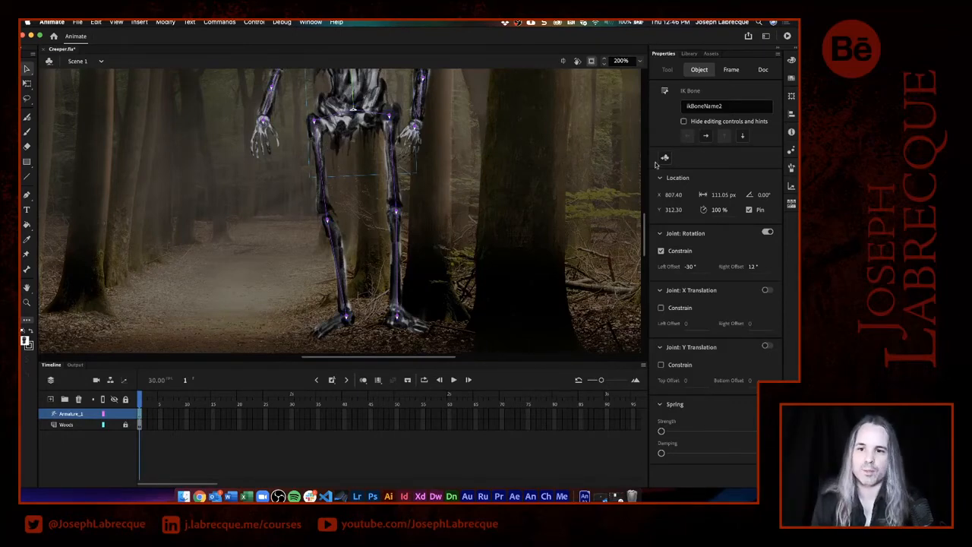
pyautogui.scroll(5, 634, 232)
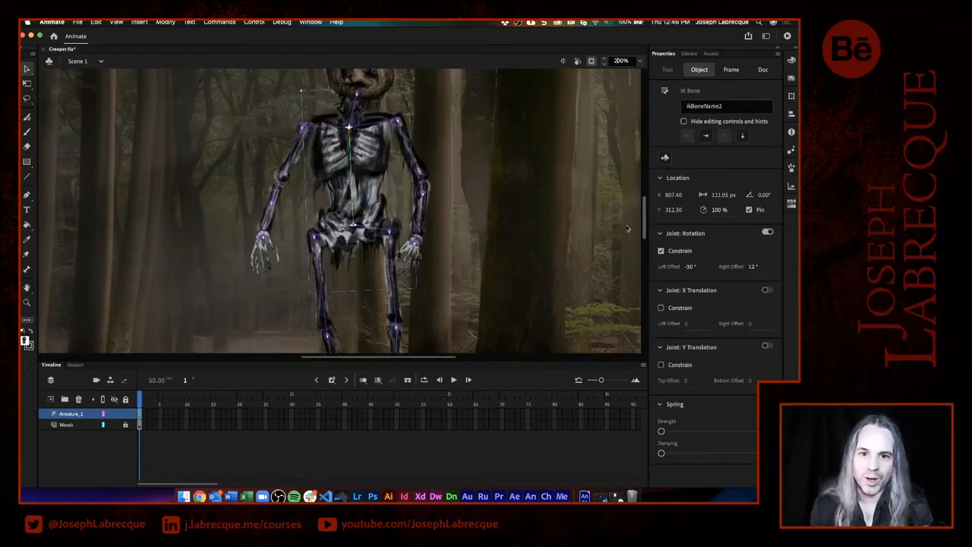
pyautogui.moveTo(326, 336)
pyautogui.mouseDown()
pyautogui.moveTo(267, 326)
pyautogui.moveTo(307, 319)
pyautogui.moveTo(332, 287)
pyautogui.moveTo(332, 332)
pyautogui.moveTo(307, 354)
pyautogui.moveTo(322, 333)
pyautogui.mouseUp()
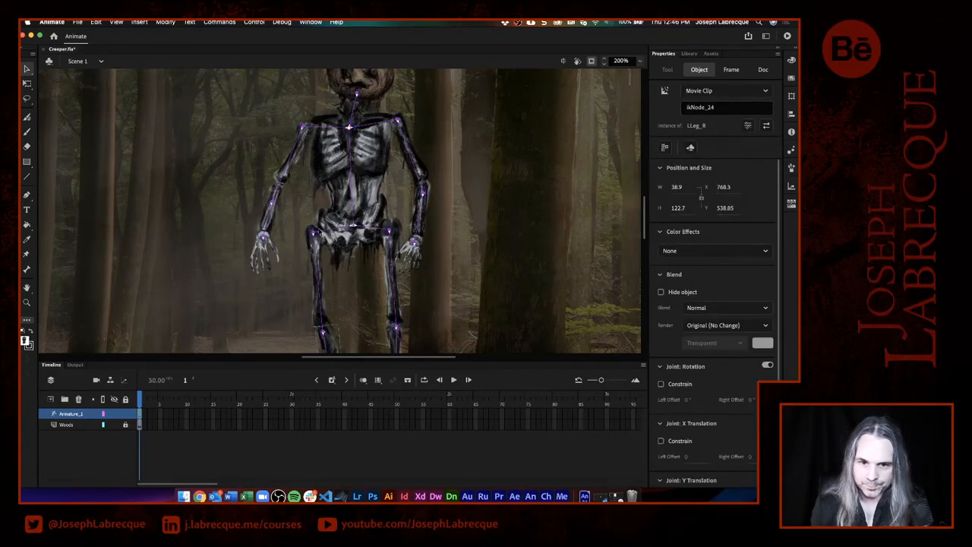
# Switch joint rotation off for right hip bone ikBoneName12 and on for left hip bone ikBoneName15, testing with LLeg_R at about X 753.85, Y 534.6.
pyautogui.click(340, 234)
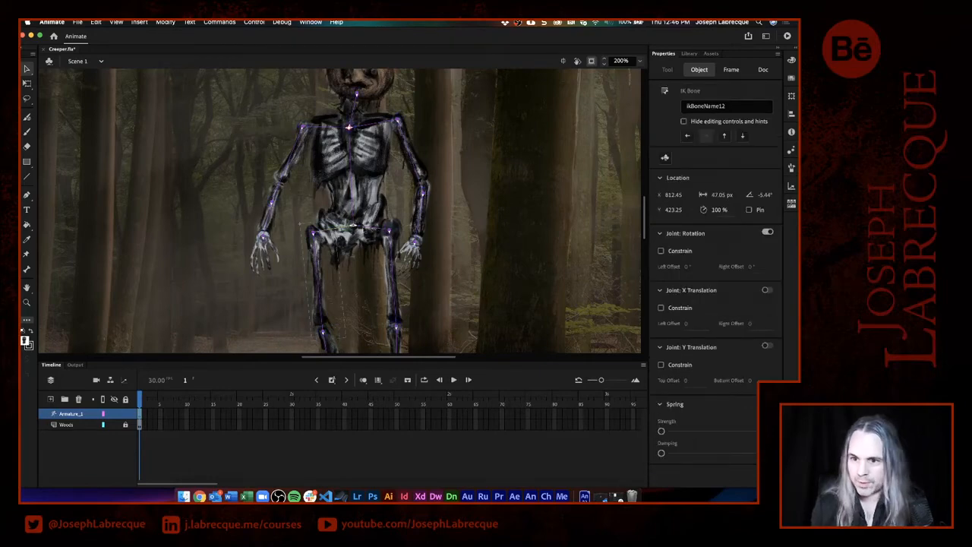
pyautogui.click(767, 232)
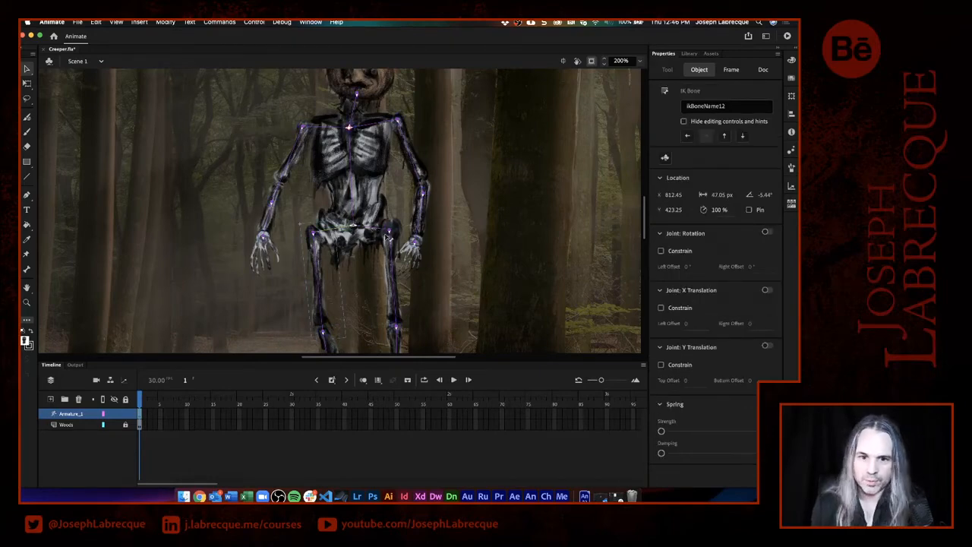
pyautogui.click(372, 232)
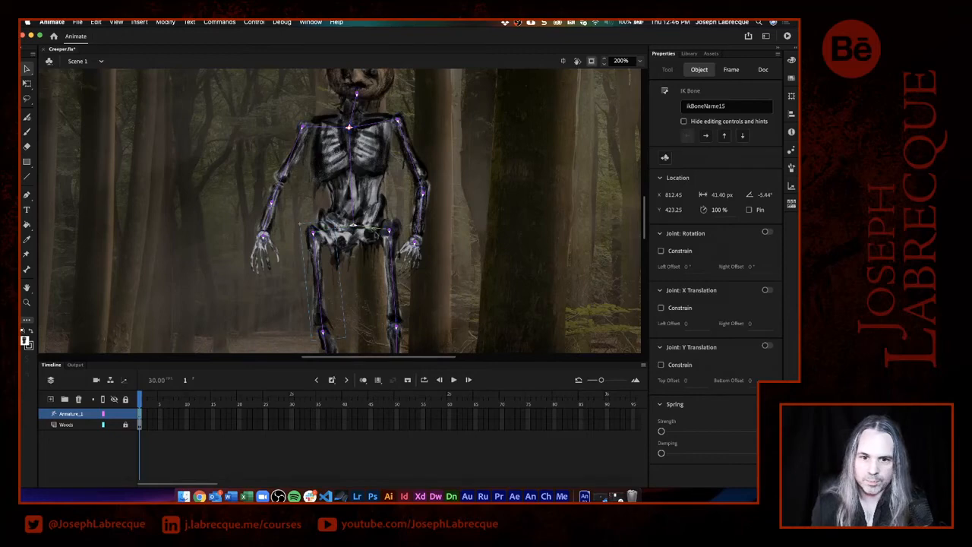
pyautogui.click(767, 232)
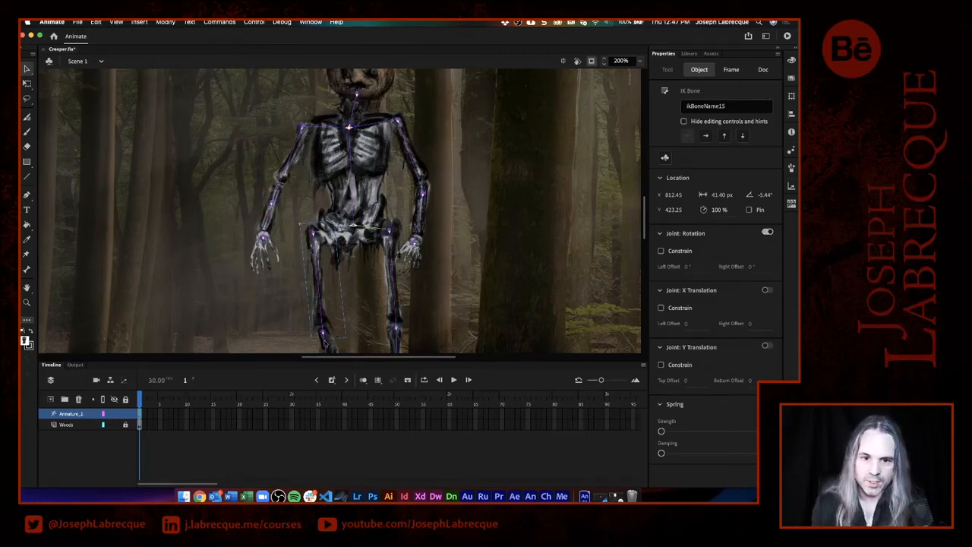
pyautogui.moveTo(326, 337)
pyautogui.mouseDown()
pyautogui.moveTo(289, 335)
pyautogui.moveTo(258, 302)
pyautogui.moveTo(281, 331)
pyautogui.moveTo(372, 335)
pyautogui.moveTo(317, 333)
pyautogui.mouseUp()
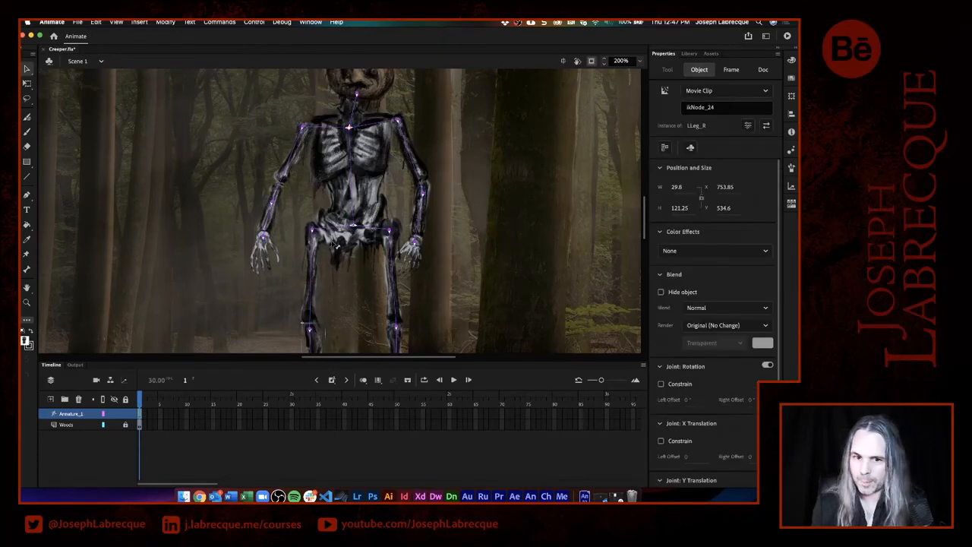
# Constrain the right thigh bone's joint rotation to a left offset of -28° and a right offset of 75°.
pyautogui.click(314, 271)
pyautogui.click(313, 271)
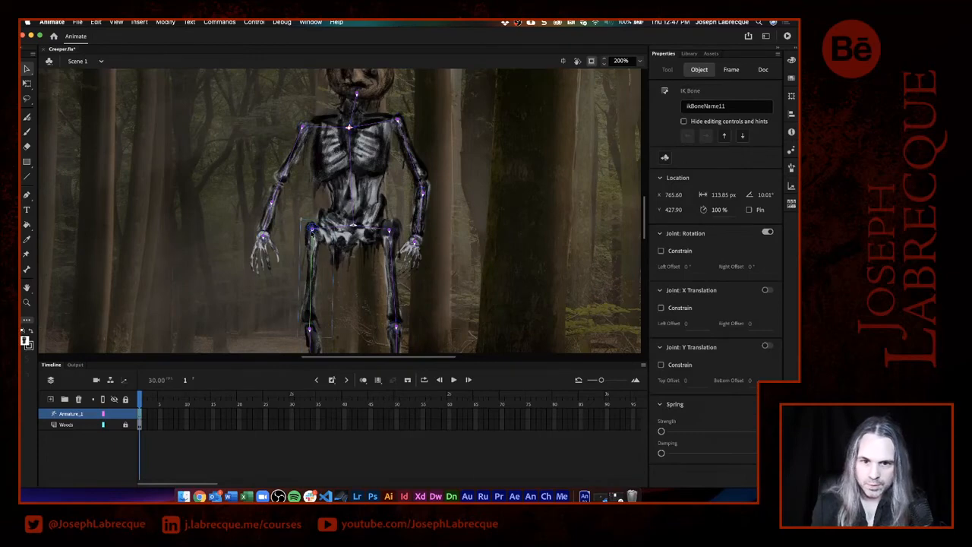
pyautogui.click(661, 251)
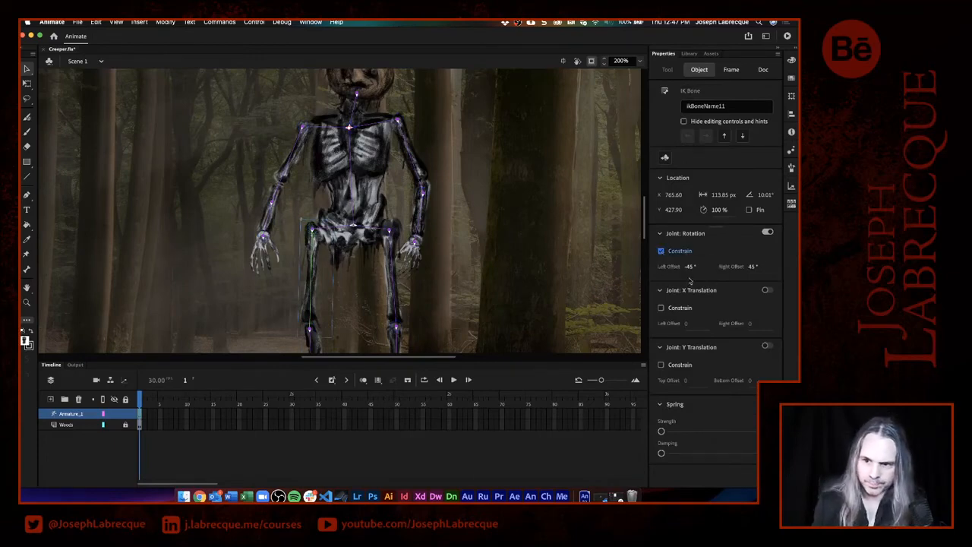
pyautogui.moveTo(690, 267)
pyautogui.mouseDown()
pyautogui.moveTo(674, 267)
pyautogui.moveTo(686, 266)
pyautogui.mouseUp()
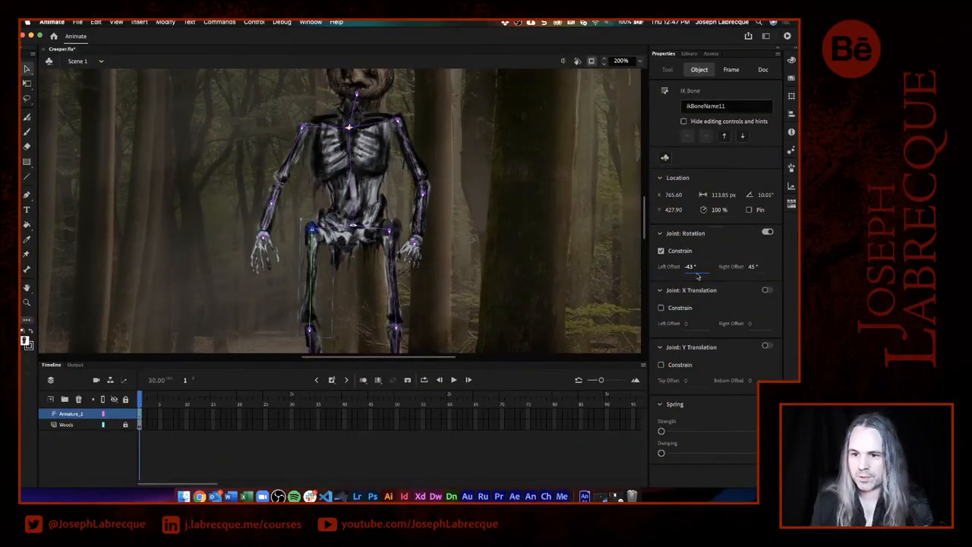
pyautogui.moveTo(690, 266); pyautogui.dragTo(731, 267)
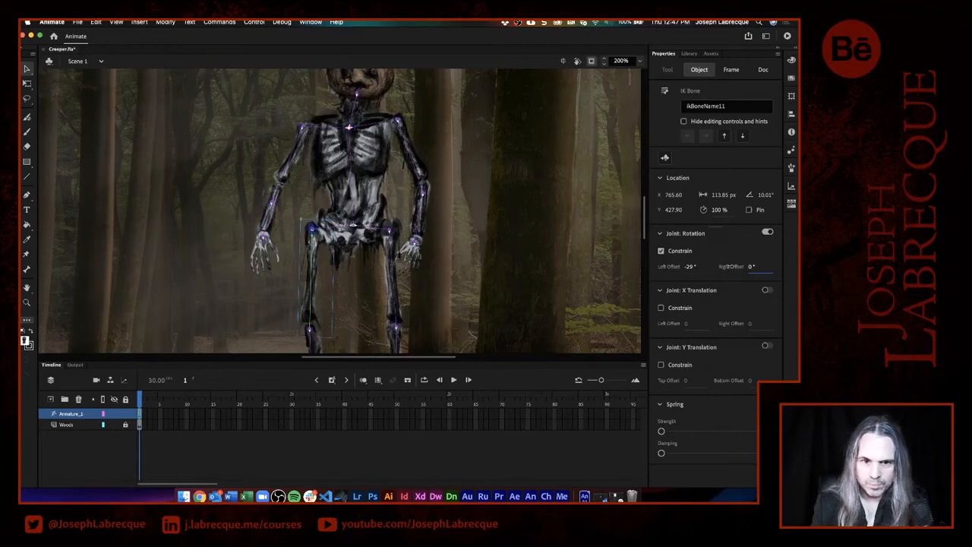
pyautogui.click(753, 267)
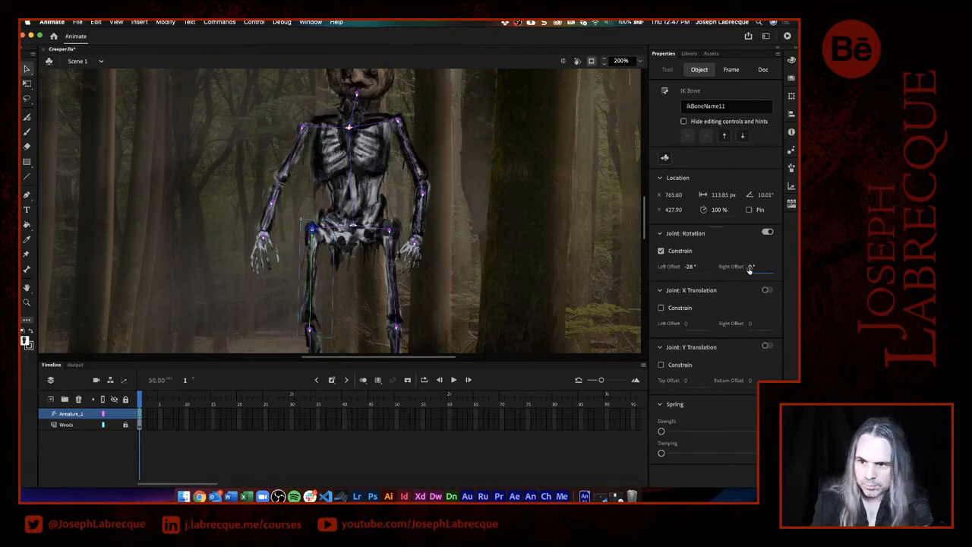
pyautogui.write('80')
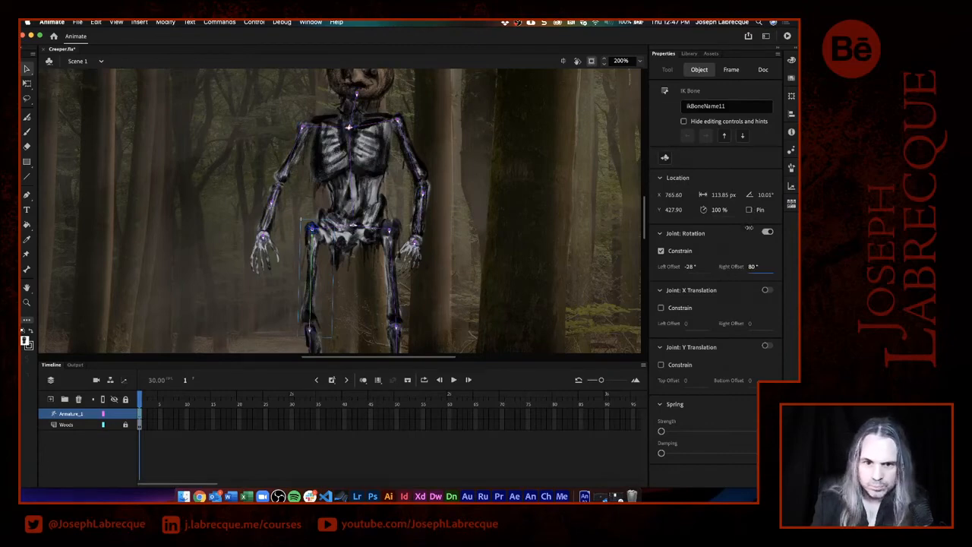
pyautogui.moveTo(749, 228); pyautogui.dragTo(746, 229)
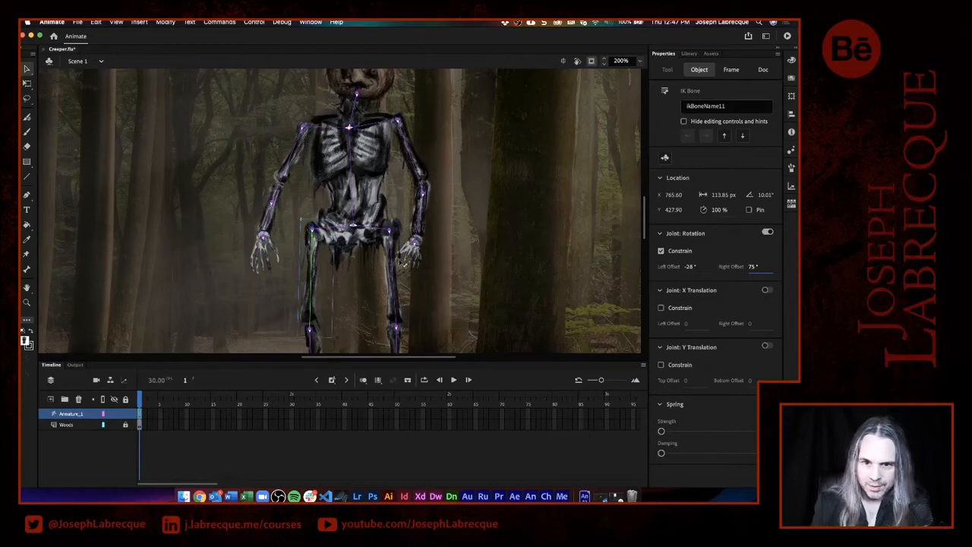
# Constrain the left thigh bone's joint rotation to a left offset of -118° and a right offset of 36°.
pyautogui.click(398, 281)
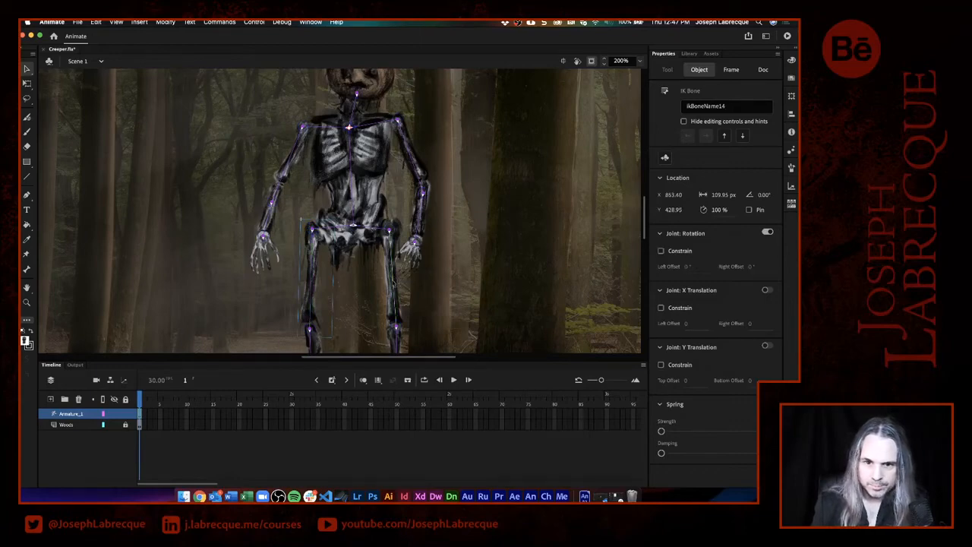
pyautogui.click(661, 251)
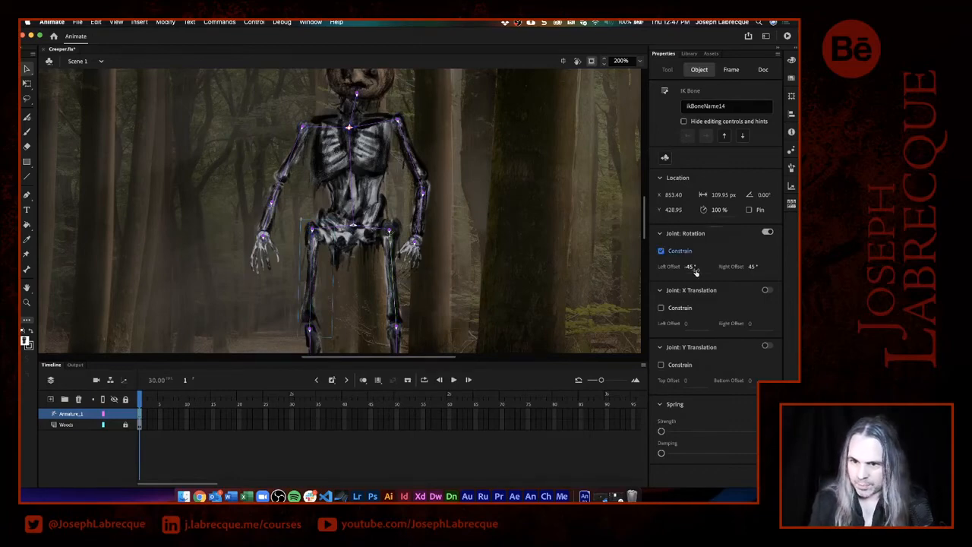
pyautogui.moveTo(689, 267); pyautogui.dragTo(657, 266)
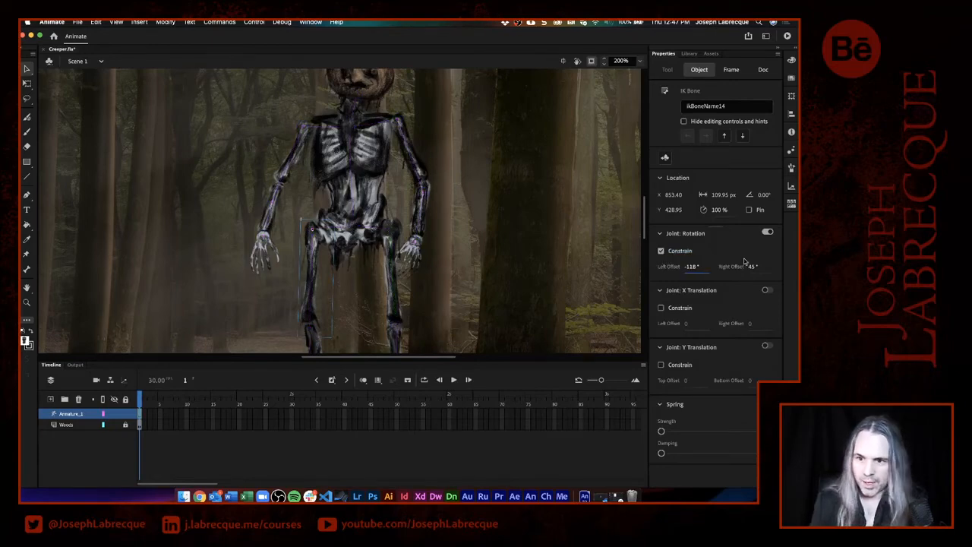
pyautogui.moveTo(753, 268)
pyautogui.mouseDown()
pyautogui.moveTo(744, 267)
pyautogui.moveTo(753, 266)
pyautogui.mouseUp()
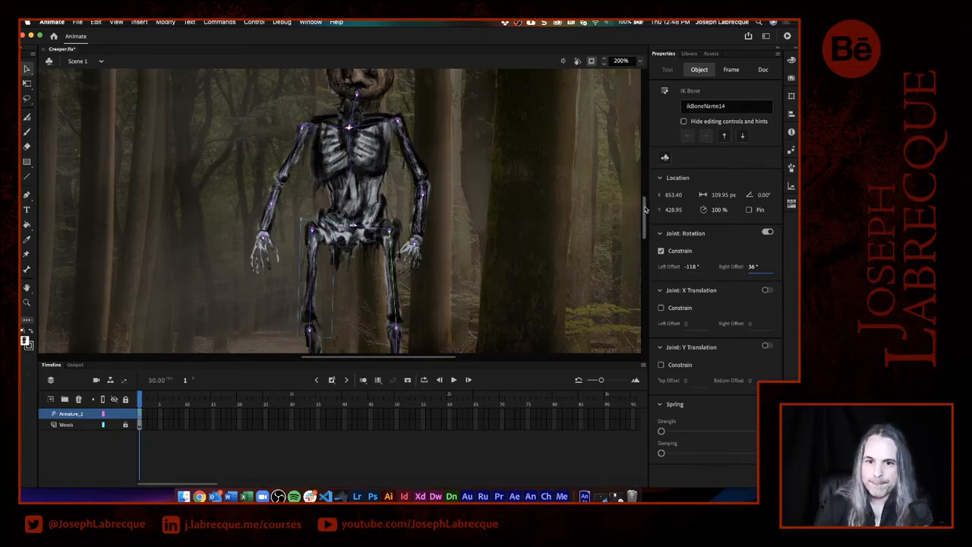
# Constrain the left lower leg bone's joint rotation to a left offset of -39° and a right offset of 126°.
pyautogui.scroll(-5, 449, 198)
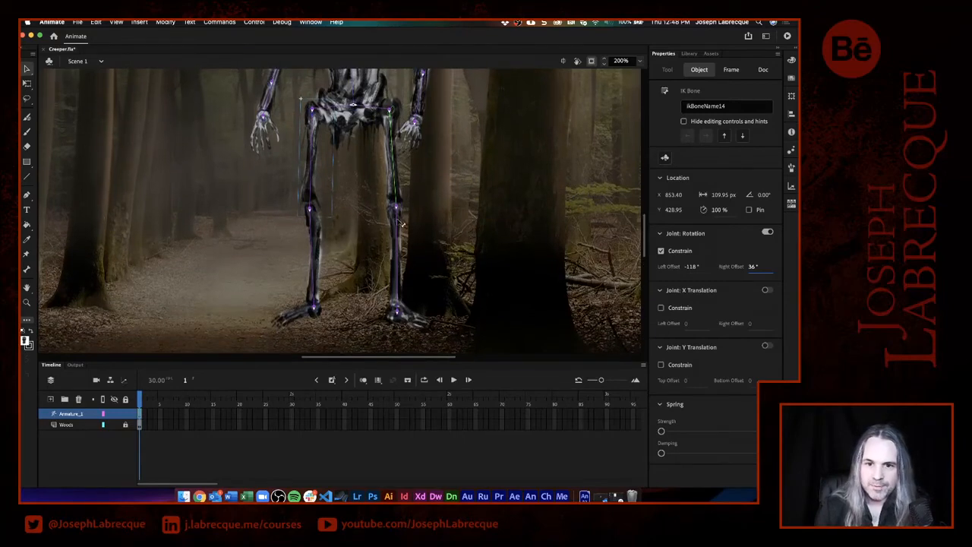
pyautogui.click(397, 228)
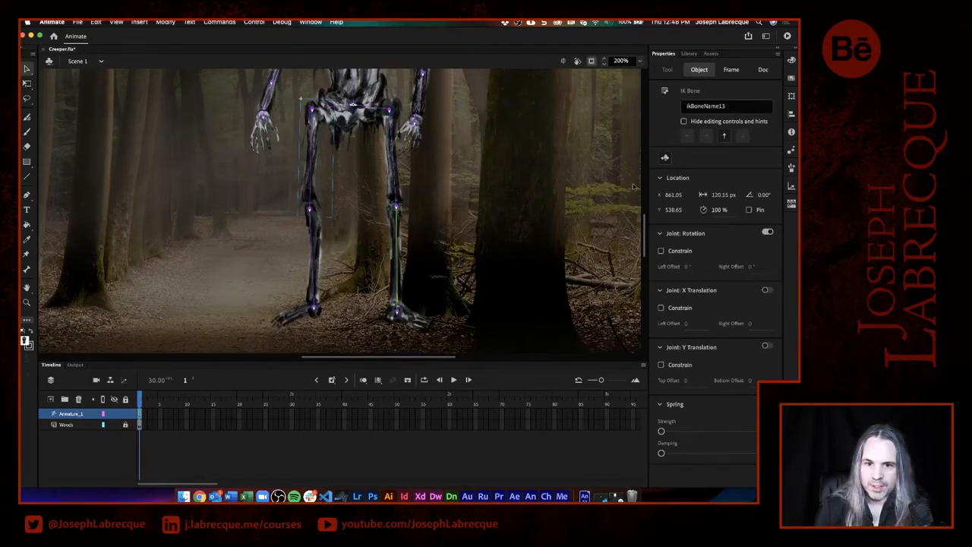
pyautogui.click(661, 252)
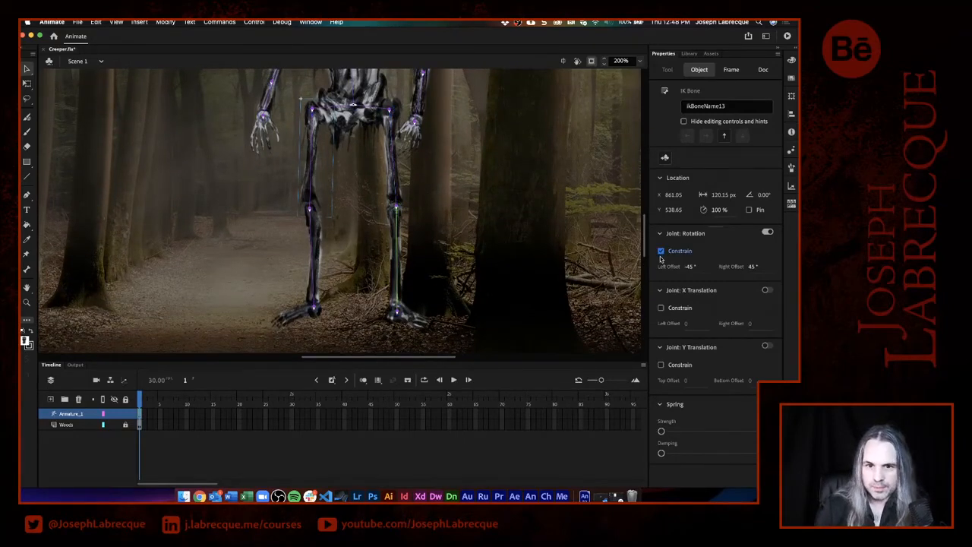
pyautogui.moveTo(689, 266); pyautogui.dragTo(697, 266)
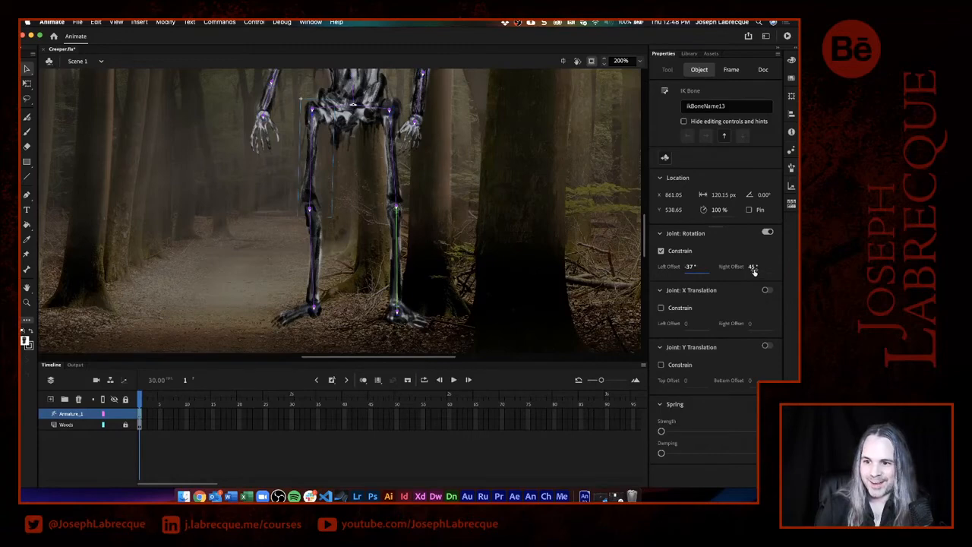
pyautogui.moveTo(753, 268); pyautogui.dragTo(771, 263)
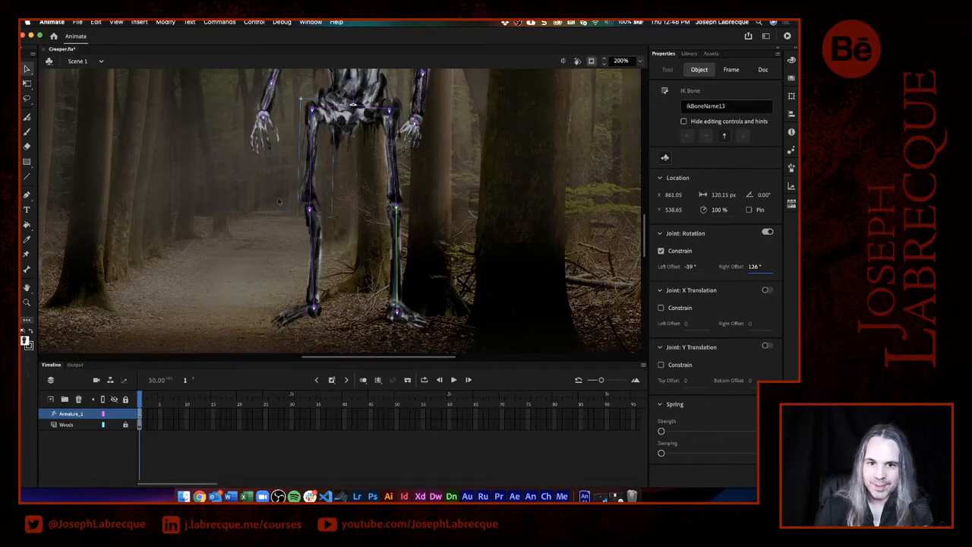
# Constrain the right lower leg bone's joint rotation to a left offset of -133° and a right offset of 3°.
pyautogui.click(313, 234)
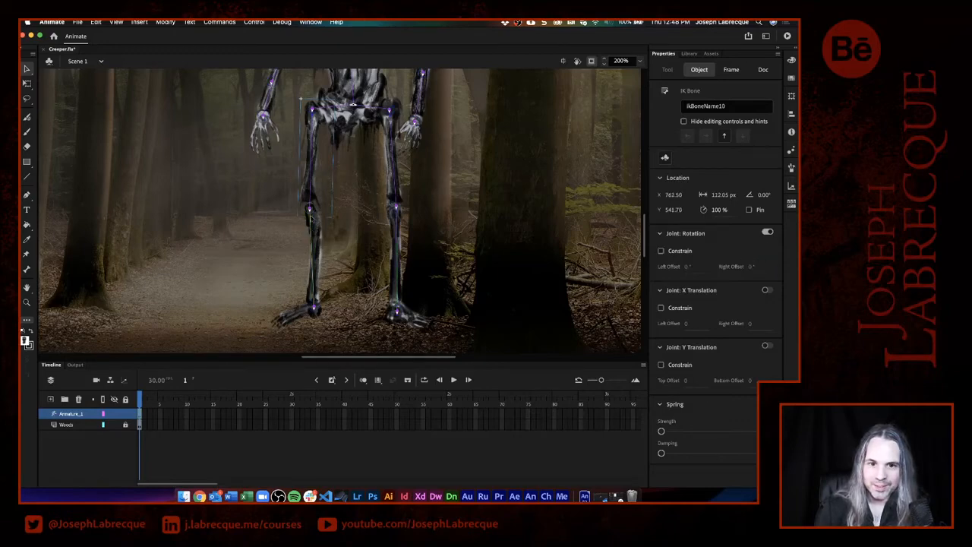
pyautogui.click(661, 251)
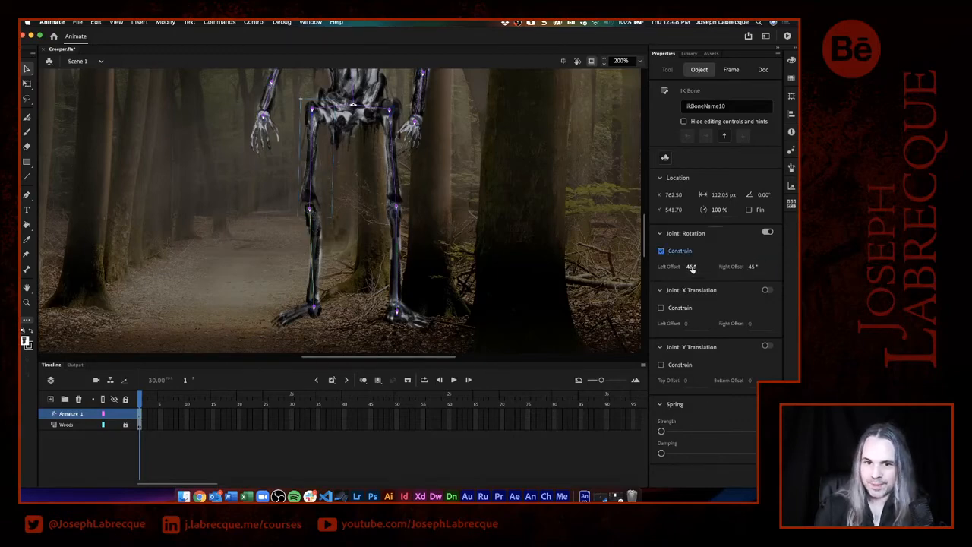
pyautogui.moveTo(690, 267); pyautogui.dragTo(657, 266)
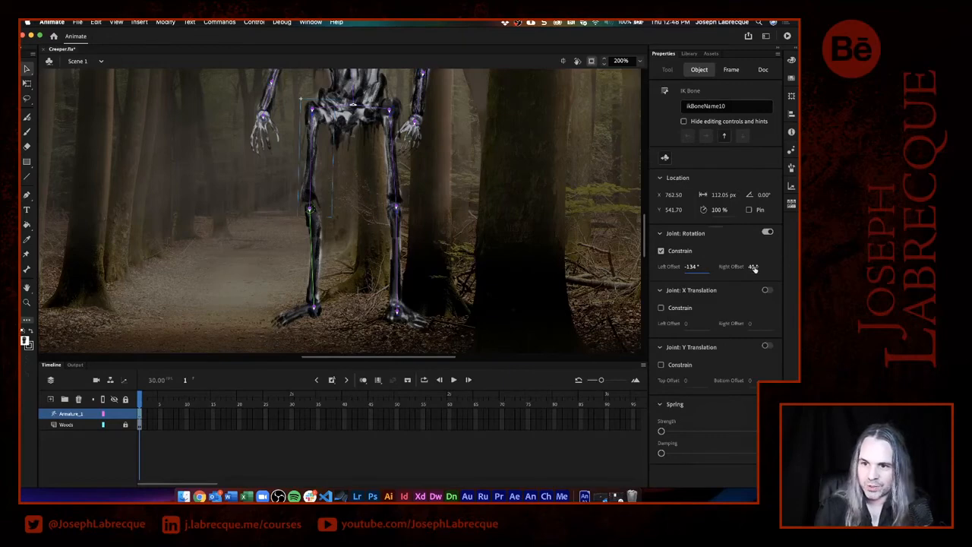
pyautogui.moveTo(752, 267); pyautogui.dragTo(734, 270)
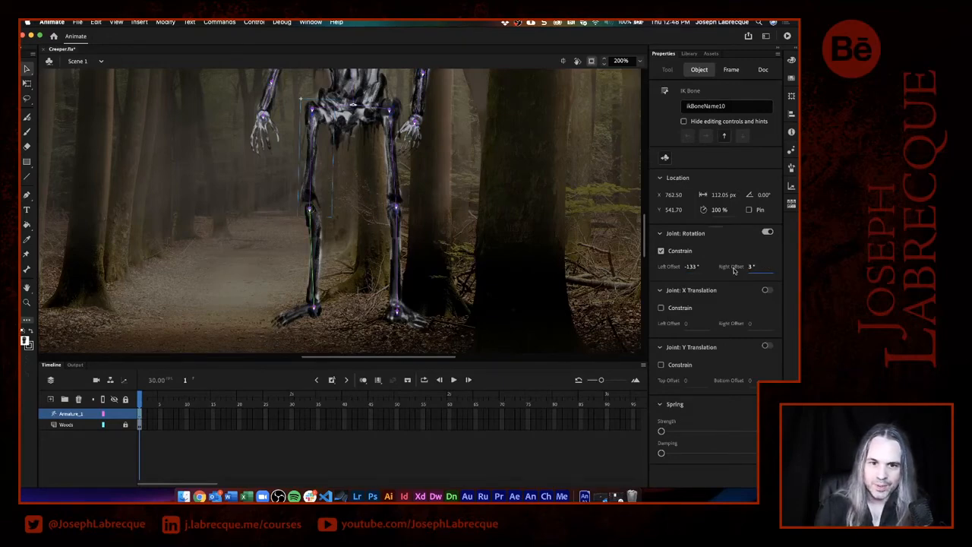
# Test the right leg's limits by lifting Foot_R, set it down at about X 706.65, Y 649.5, and check the whole pose.
pyautogui.moveTo(315, 309)
pyautogui.mouseDown()
pyautogui.moveTo(224, 292)
pyautogui.moveTo(371, 295)
pyautogui.moveTo(334, 310)
pyautogui.moveTo(228, 285)
pyautogui.moveTo(224, 275)
pyautogui.moveTo(356, 304)
pyautogui.moveTo(373, 289)
pyautogui.moveTo(279, 303)
pyautogui.moveTo(227, 266)
pyautogui.moveTo(240, 279)
pyautogui.moveTo(311, 295)
pyautogui.mouseUp()
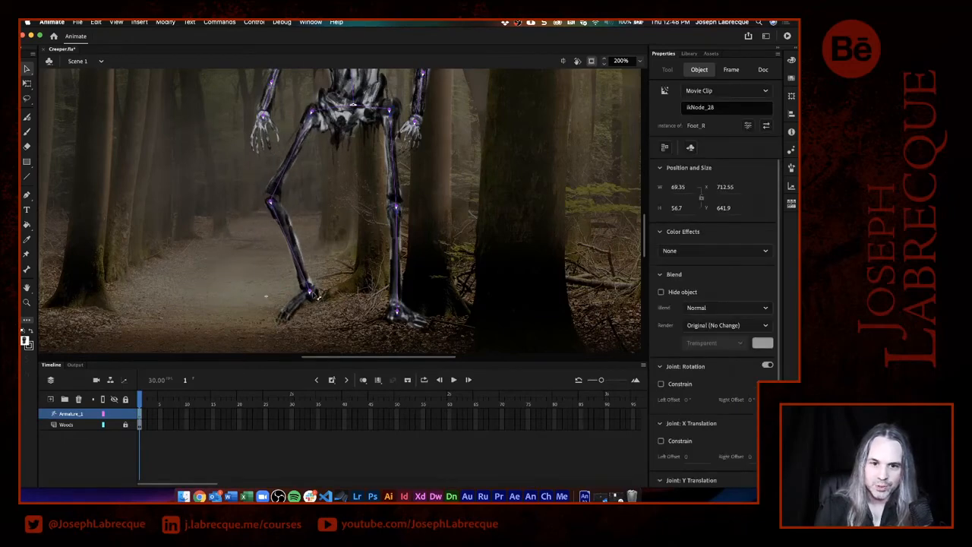
pyautogui.moveTo(348, 251); pyautogui.dragTo(303, 314)
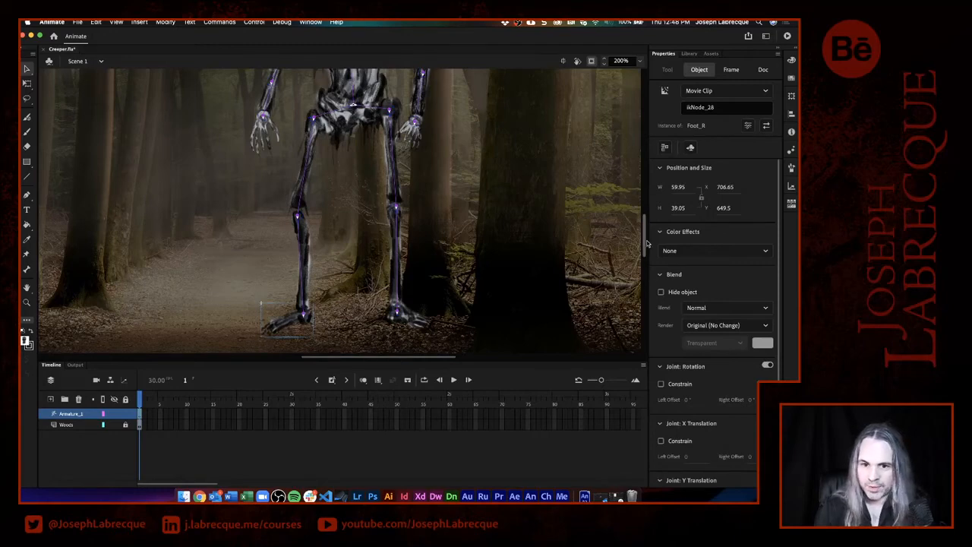
pyautogui.moveTo(646, 244)
pyautogui.mouseDown()
pyautogui.moveTo(646, 222)
pyautogui.moveTo(646, 251)
pyautogui.mouseUp()
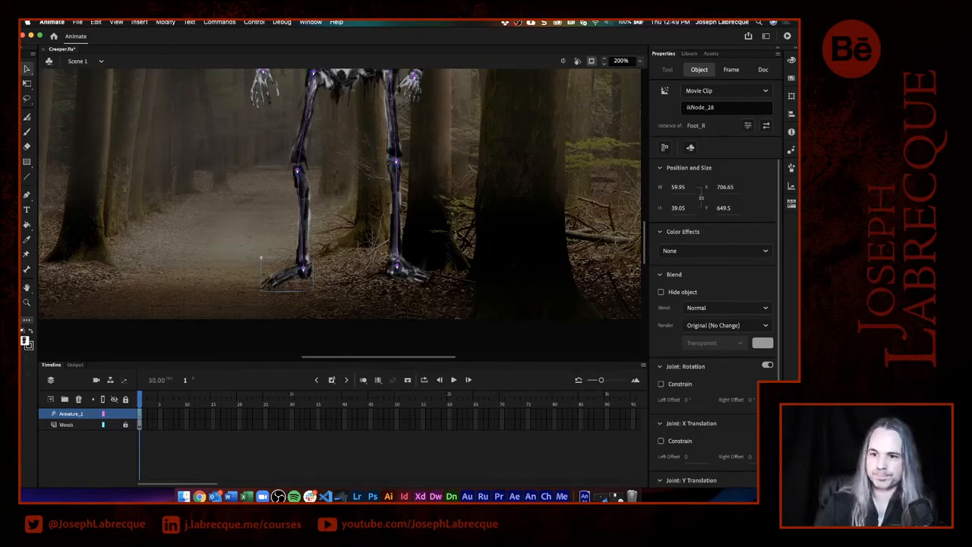
pyautogui.moveTo(645, 259); pyautogui.dragTo(654, 231)
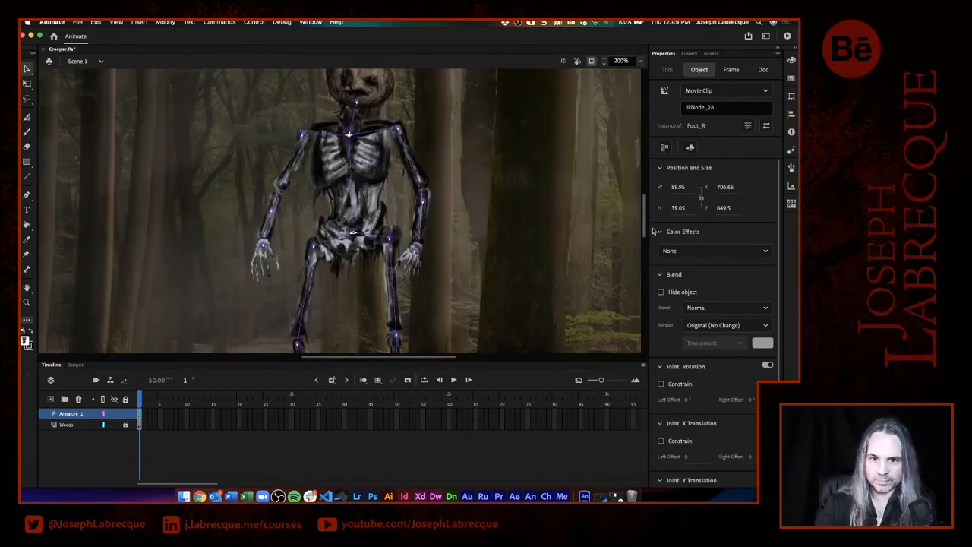
# Constrain the right upper arm bone's joint rotation to a left offset of -28° and a right offset of 170°.
pyautogui.click(295, 163)
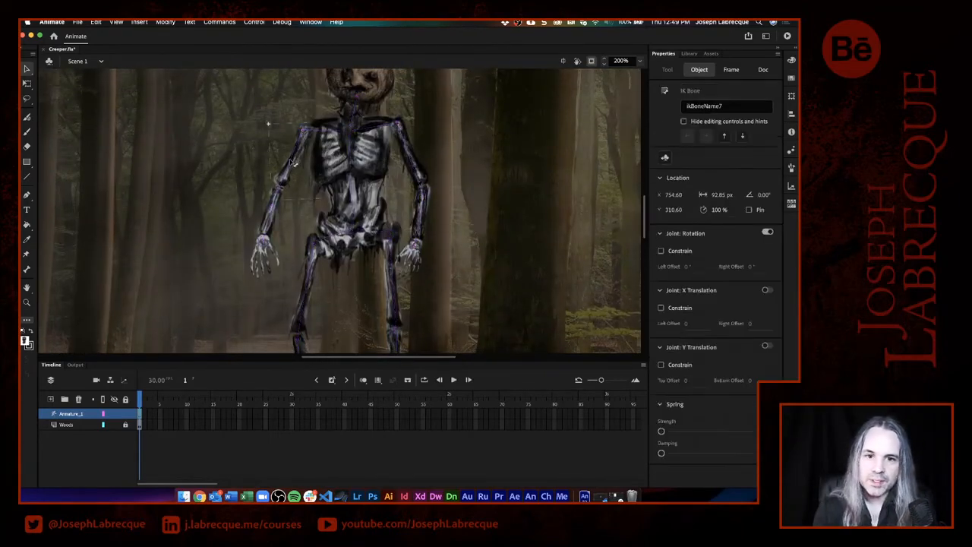
pyautogui.click(664, 251)
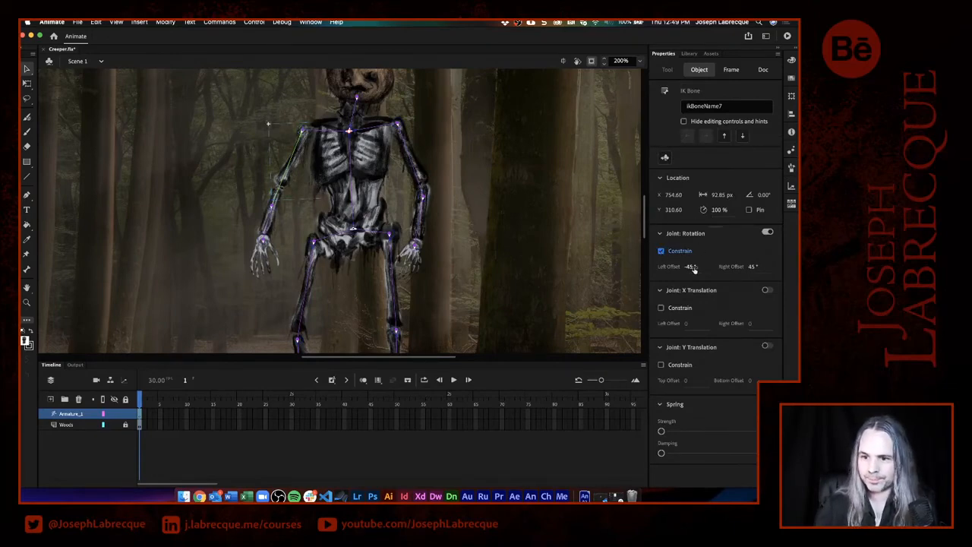
pyautogui.moveTo(694, 269); pyautogui.dragTo(753, 270)
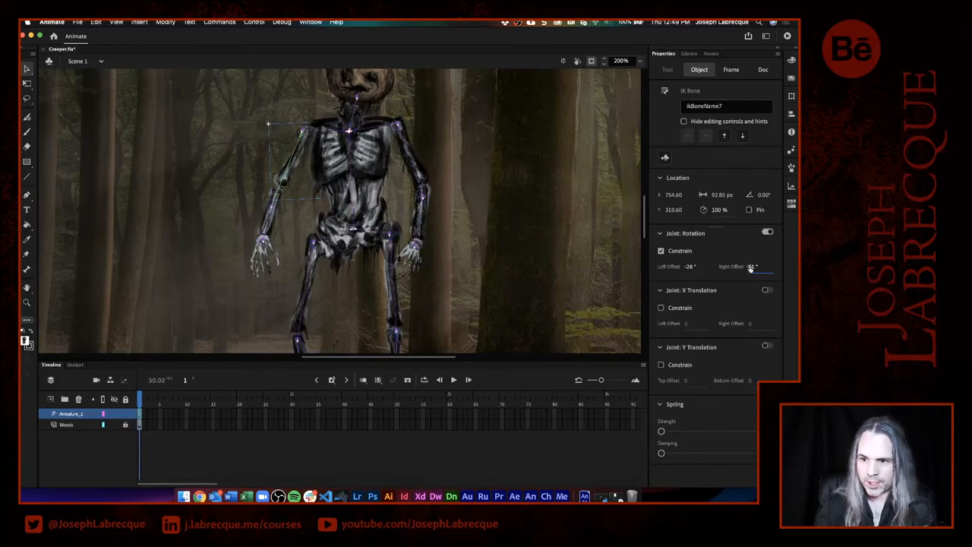
pyautogui.moveTo(755, 269); pyautogui.dragTo(764, 227)
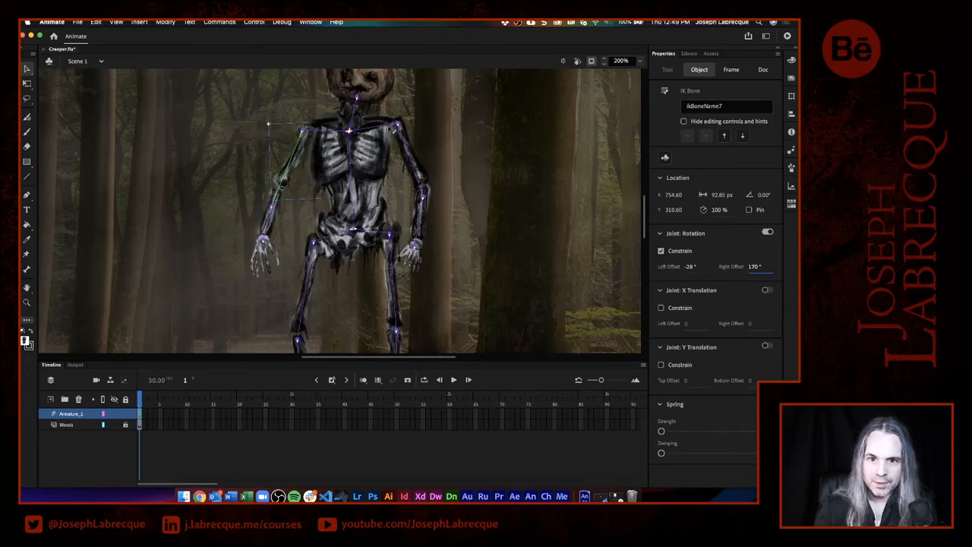
# Constrain the right forearm bone's joint rotation to a left offset of -26° and a right offset of 174°.
pyautogui.click(270, 227)
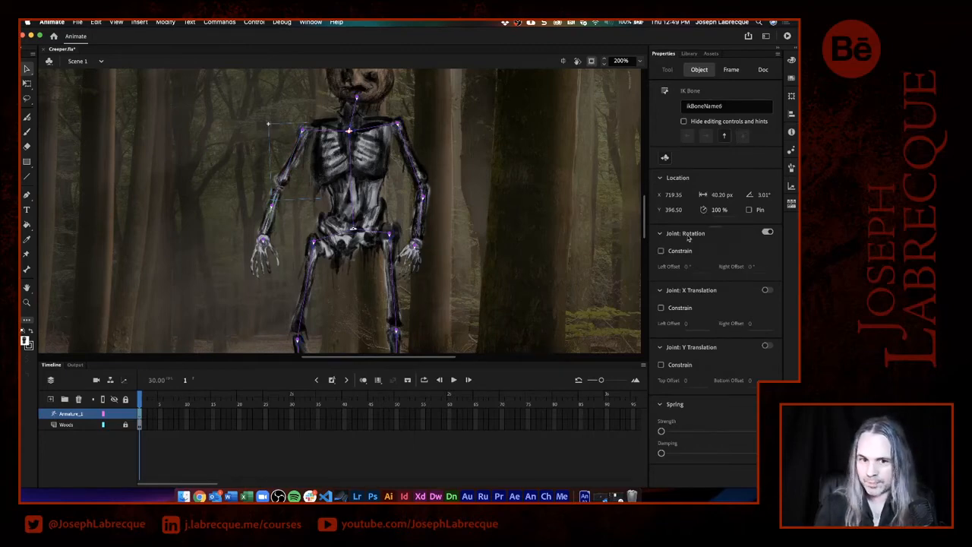
pyautogui.click(661, 252)
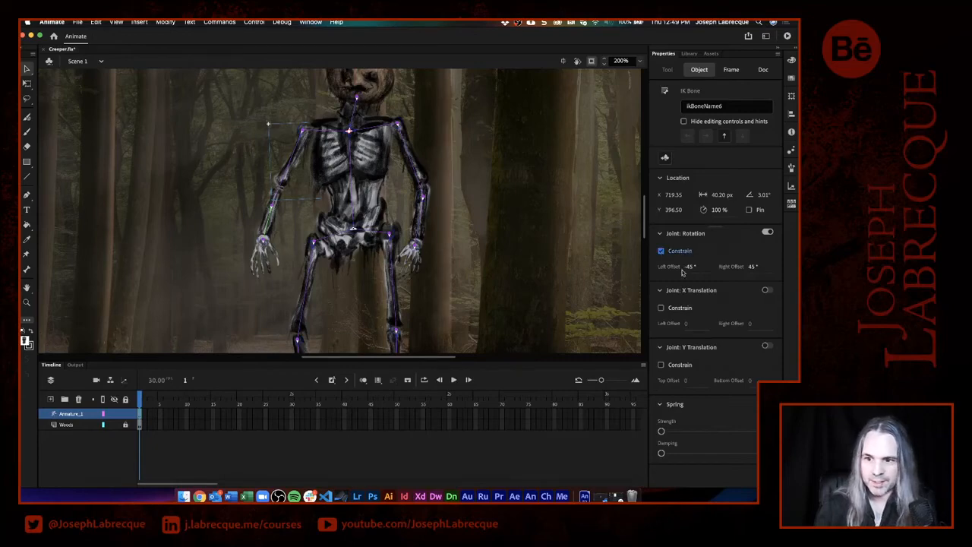
pyautogui.moveTo(689, 271); pyautogui.dragTo(692, 272)
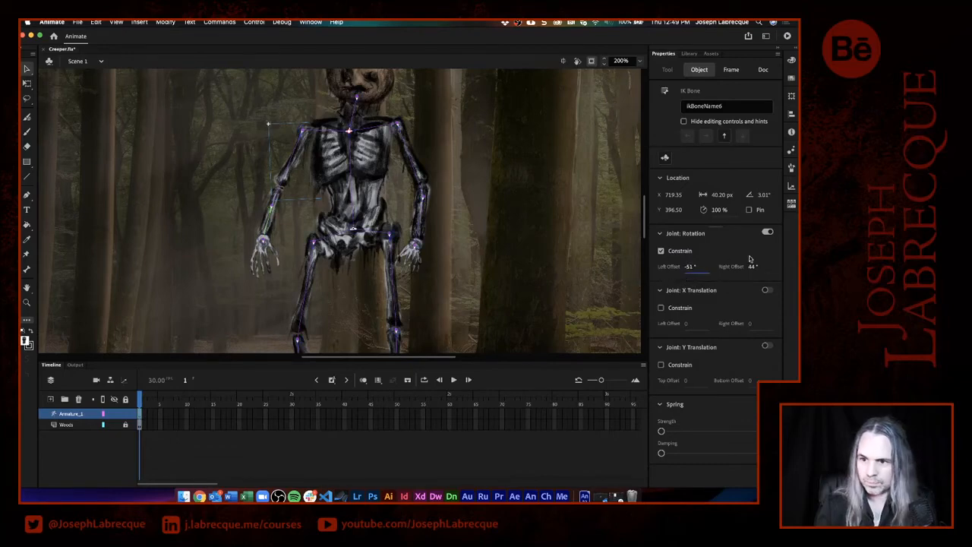
pyautogui.moveTo(752, 270); pyautogui.dragTo(743, 227)
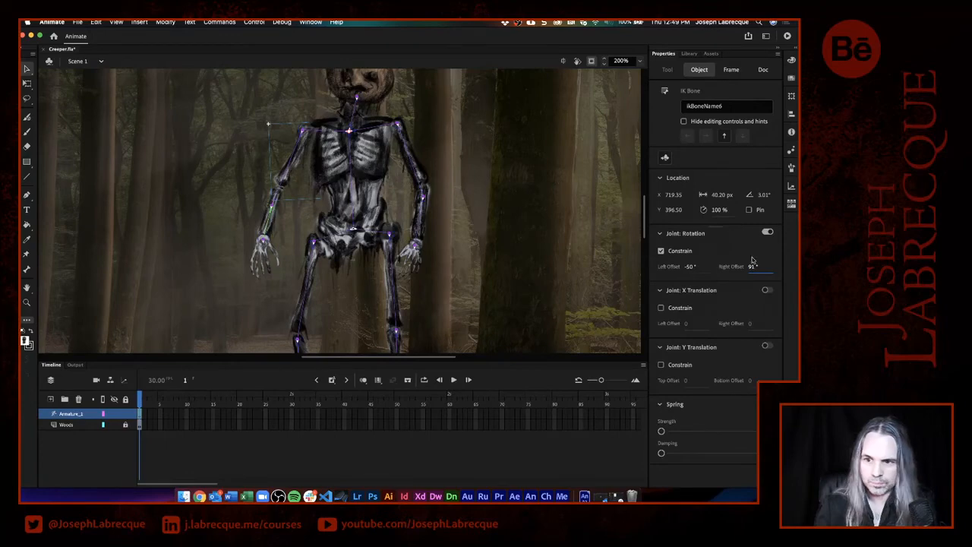
pyautogui.moveTo(752, 261)
pyautogui.mouseDown()
pyautogui.moveTo(752, 245)
pyautogui.moveTo(751, 278)
pyautogui.moveTo(758, 268)
pyautogui.moveTo(748, 275)
pyautogui.mouseUp()
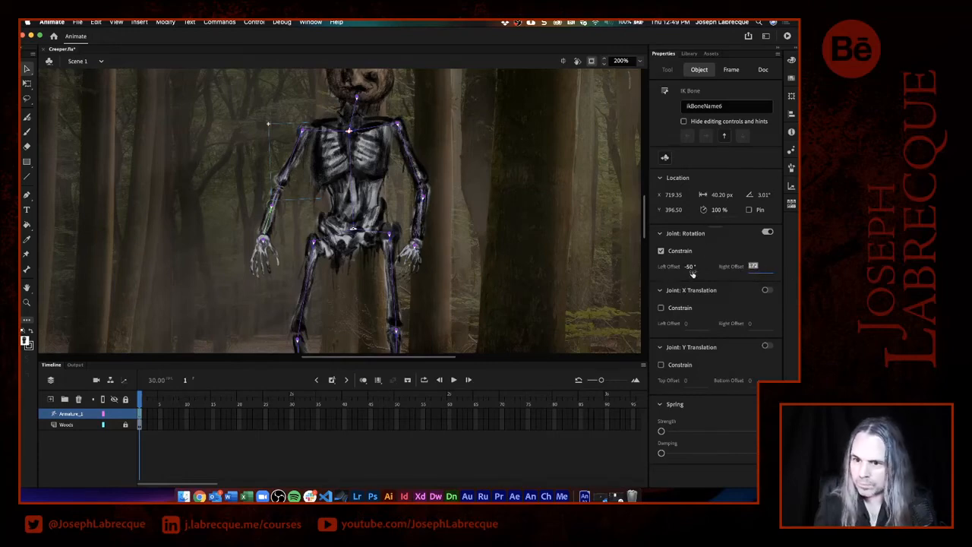
pyautogui.moveTo(691, 266); pyautogui.dragTo(697, 267)
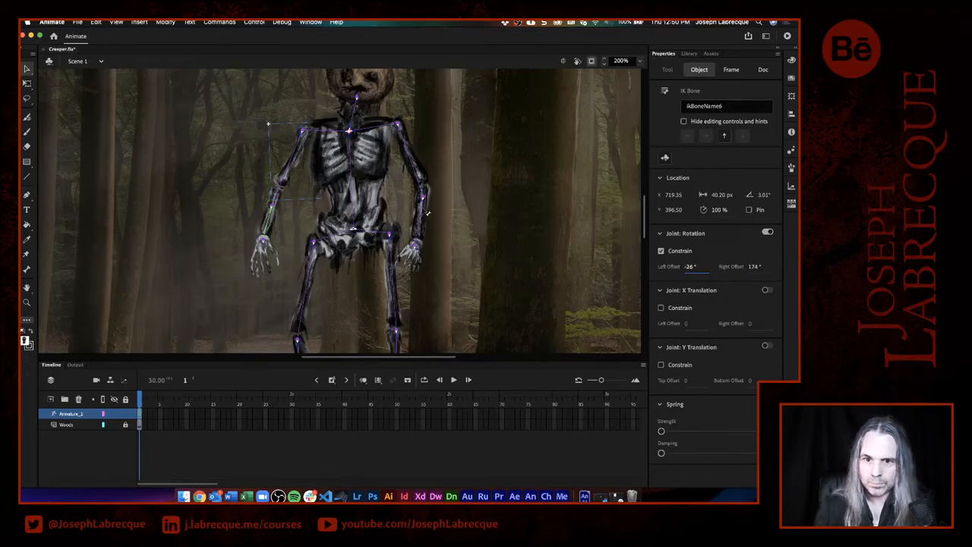
# Constrain the left upper arm bone's joint rotation to a left offset of -115° and a right offset of 32°.
pyautogui.click(412, 157)
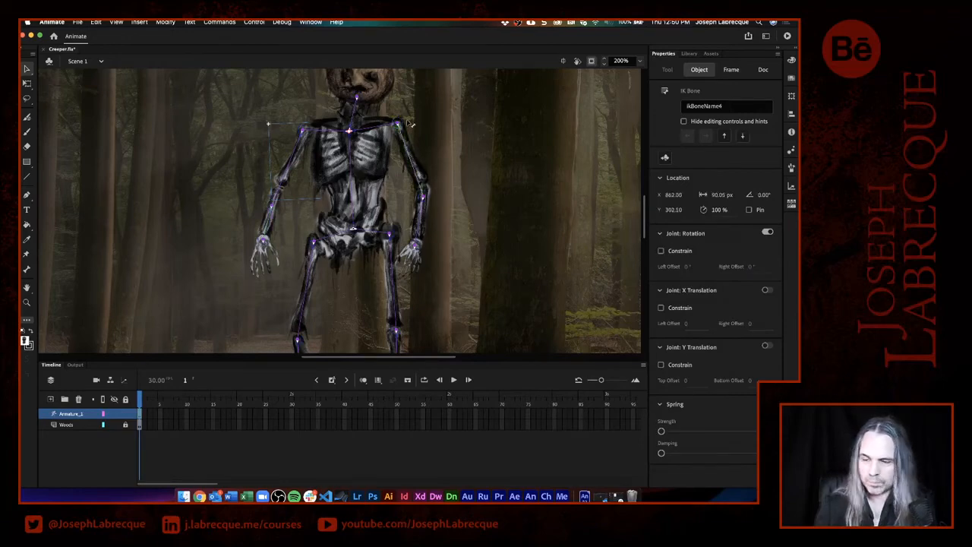
pyautogui.click(661, 250)
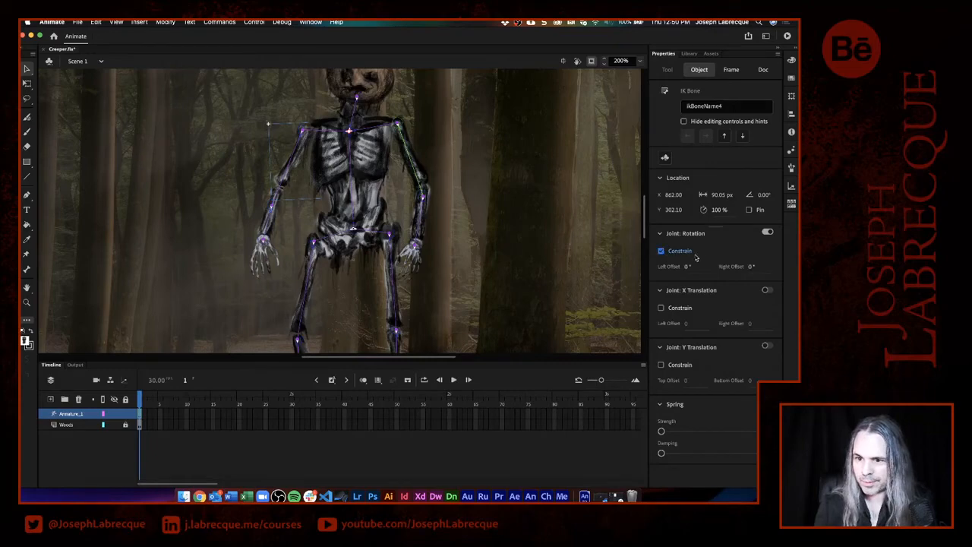
pyautogui.moveTo(752, 267); pyautogui.dragTo(743, 293)
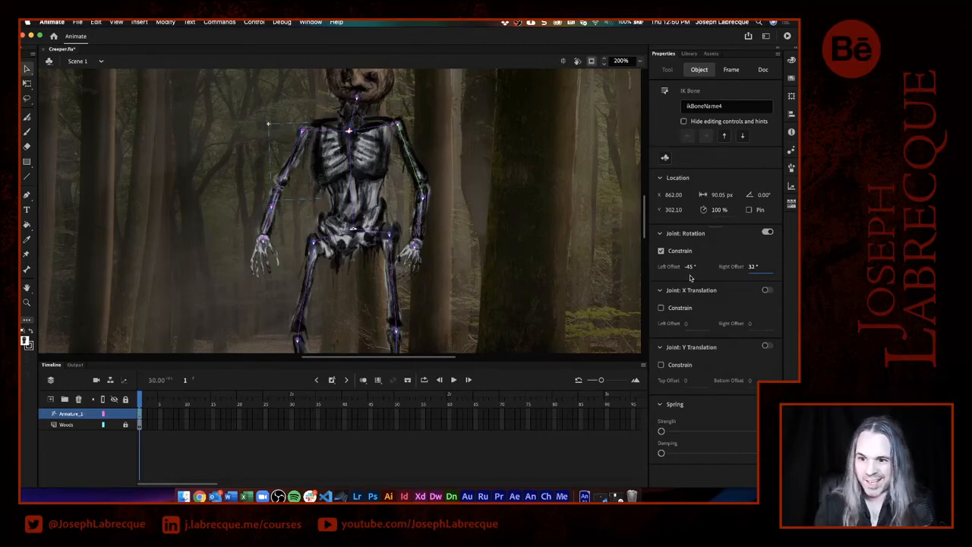
pyautogui.moveTo(690, 267)
pyautogui.mouseDown()
pyautogui.moveTo(691, 237)
pyautogui.moveTo(695, 269)
pyautogui.moveTo(681, 297)
pyautogui.moveTo(692, 271)
pyautogui.moveTo(690, 281)
pyautogui.mouseUp()
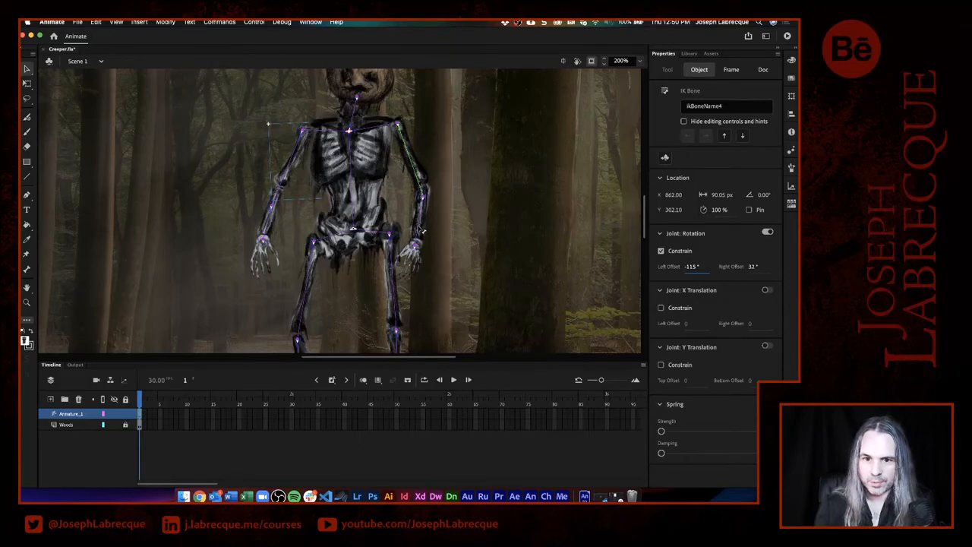
# Constrain the left forearm bone's joint rotation to a left offset of -18° and a right offset of 133°, then deselect the armature.
pyautogui.click(422, 230)
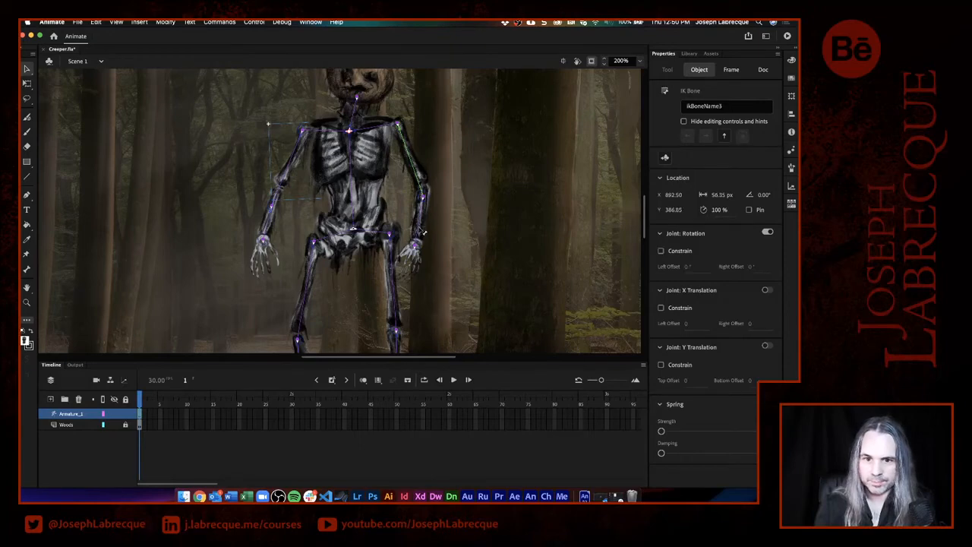
pyautogui.click(675, 251)
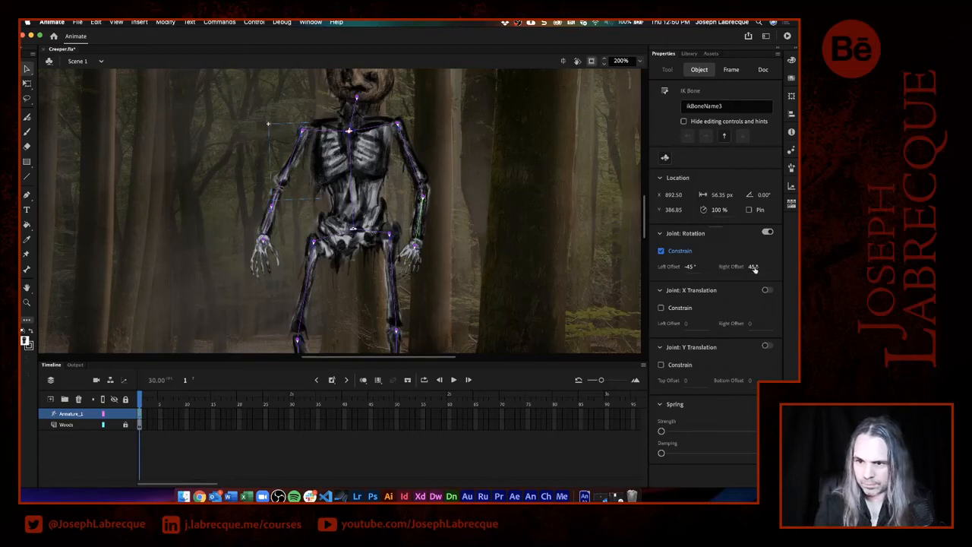
pyautogui.moveTo(754, 269); pyautogui.dragTo(748, 257)
pyautogui.moveTo(753, 268)
pyautogui.mouseDown()
pyautogui.moveTo(751, 247)
pyautogui.moveTo(752, 262)
pyautogui.mouseUp()
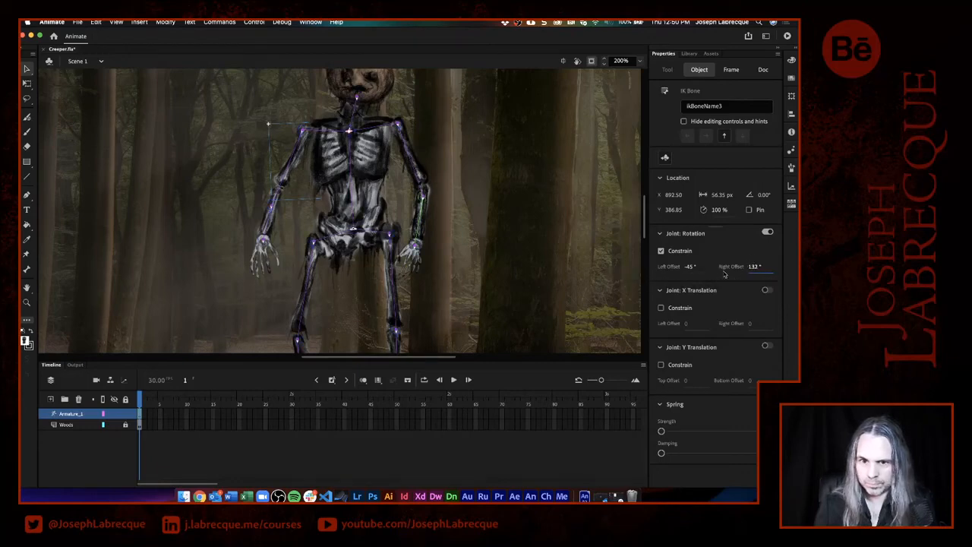
pyautogui.moveTo(691, 268)
pyautogui.mouseDown()
pyautogui.moveTo(688, 285)
pyautogui.moveTo(691, 238)
pyautogui.moveTo(691, 250)
pyautogui.mouseUp()
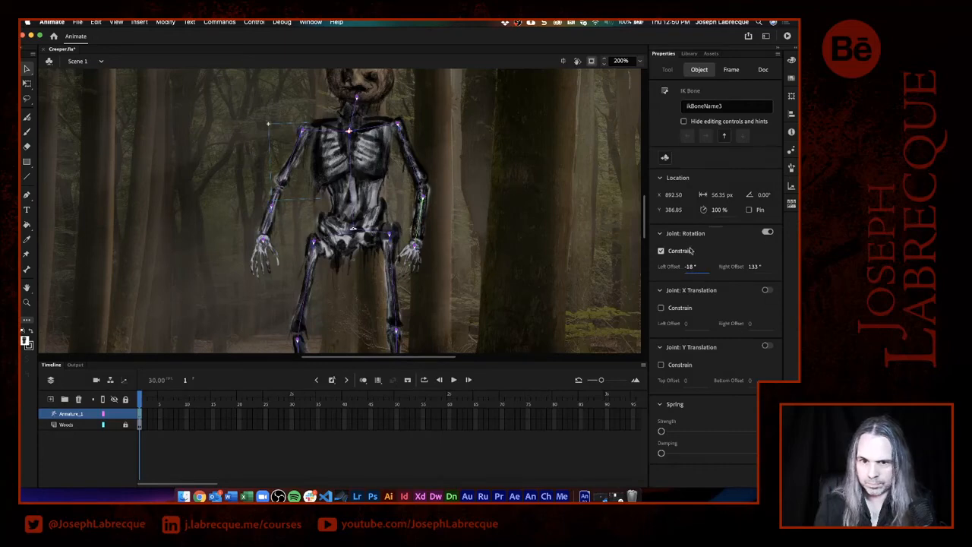
pyautogui.click(464, 236)
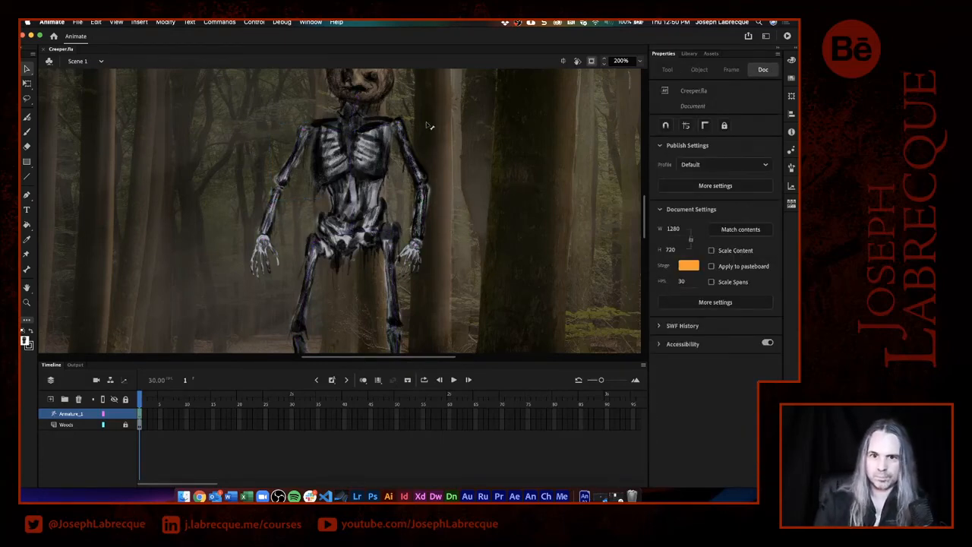
# Disable joint rotation for the bones running from the pelvis to the hips, and check the right thigh bone's rotation settings.
pyautogui.click(640, 62)
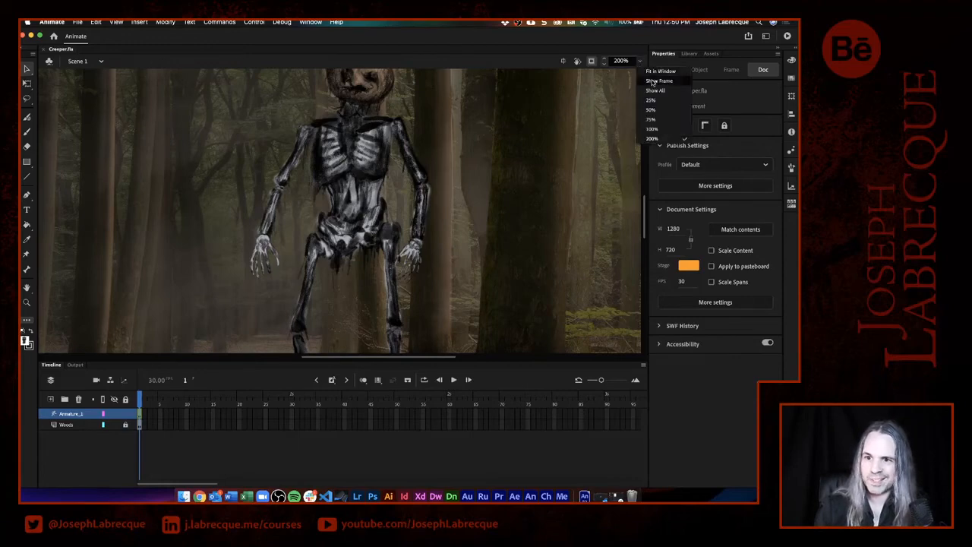
pyautogui.click(343, 241)
pyautogui.click(361, 239)
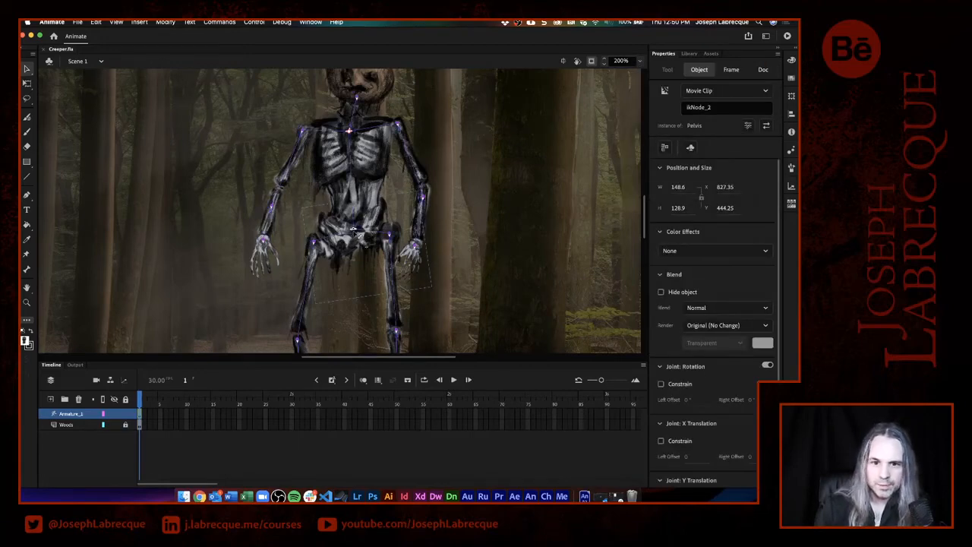
pyautogui.click(368, 235)
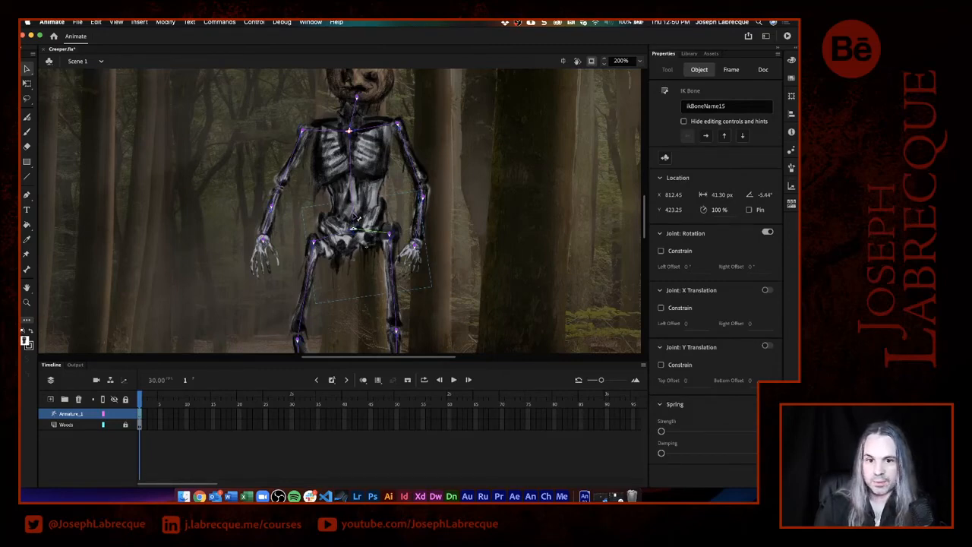
pyautogui.click(354, 223)
pyautogui.click(369, 236)
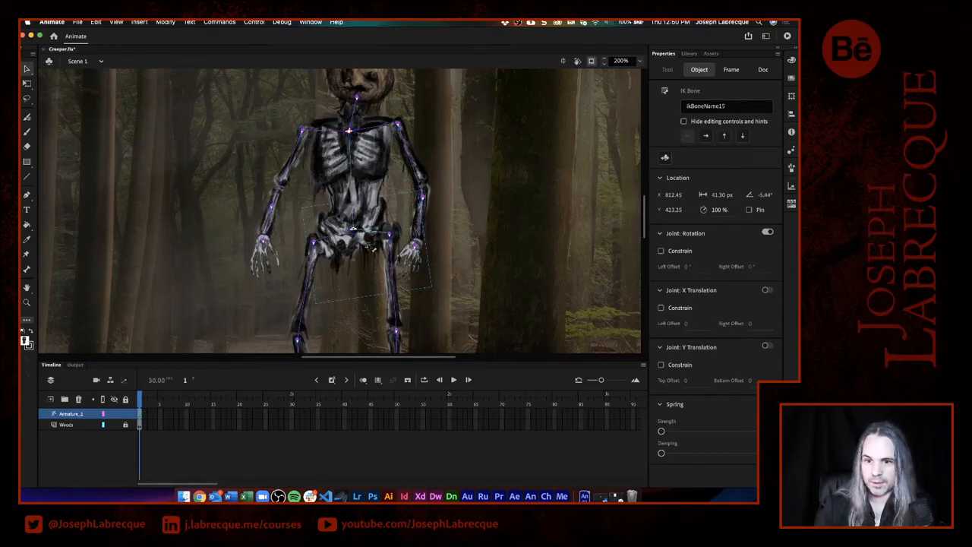
pyautogui.click(339, 240)
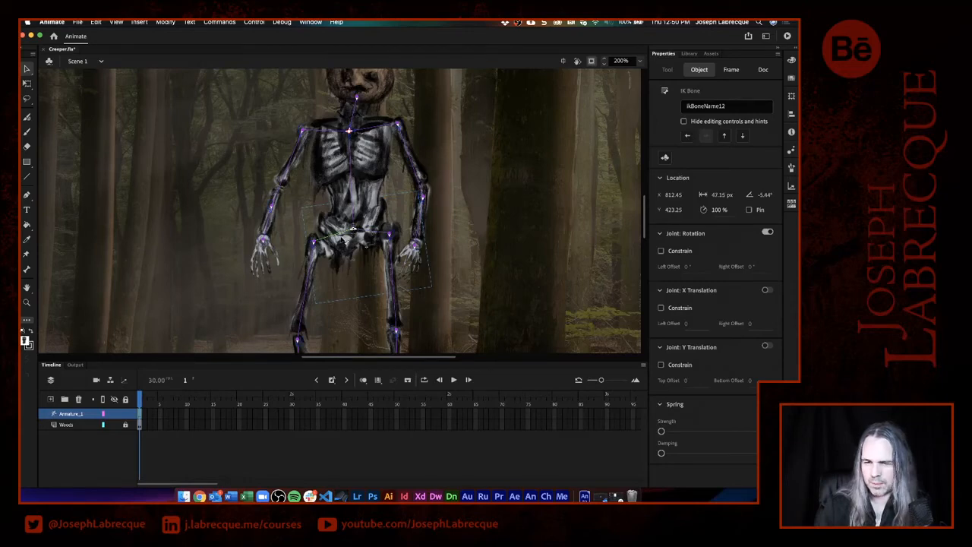
pyautogui.click(767, 232)
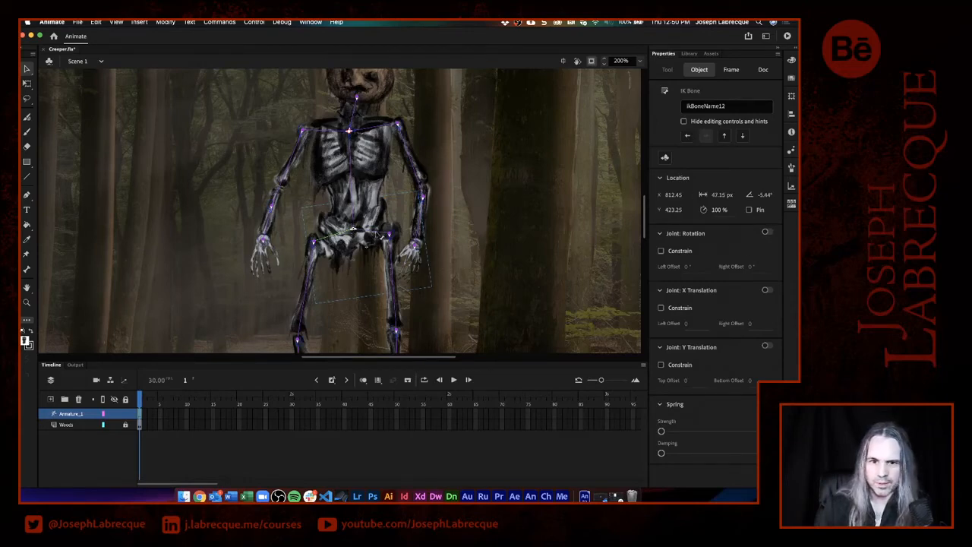
pyautogui.click(378, 236)
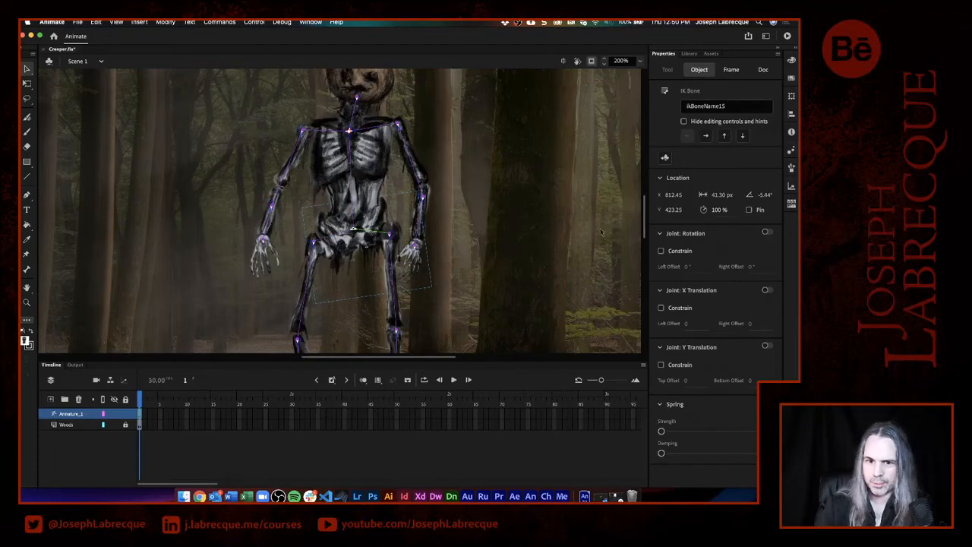
pyautogui.click(311, 270)
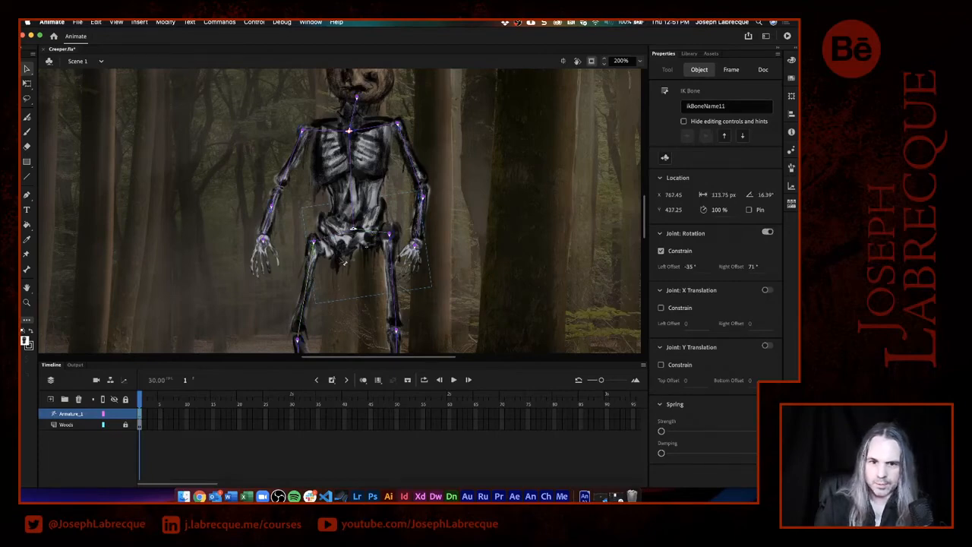
pyautogui.click(510, 244)
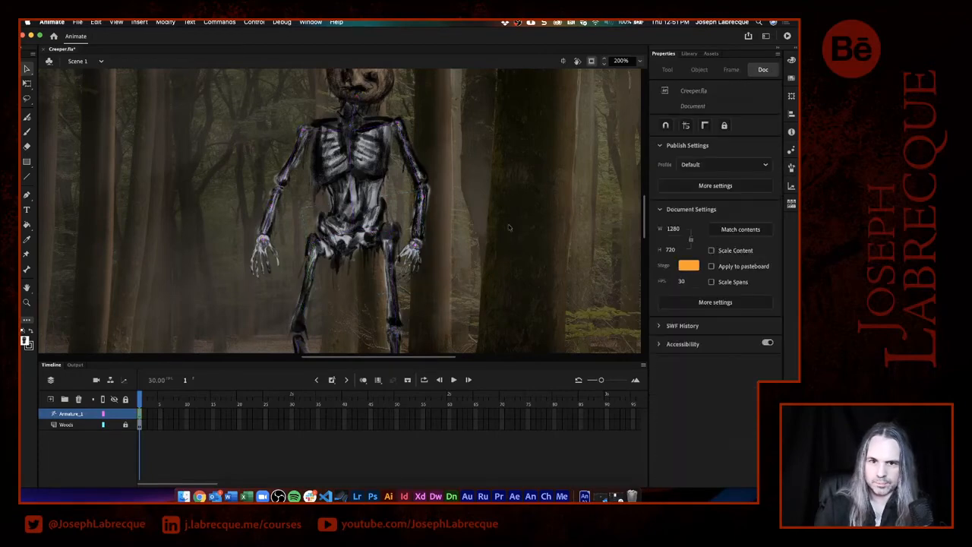
# Extend the Armature_1 and Woods layers to frame 60 with regular frames and return the playhead to frame 1.
pyautogui.click(640, 63)
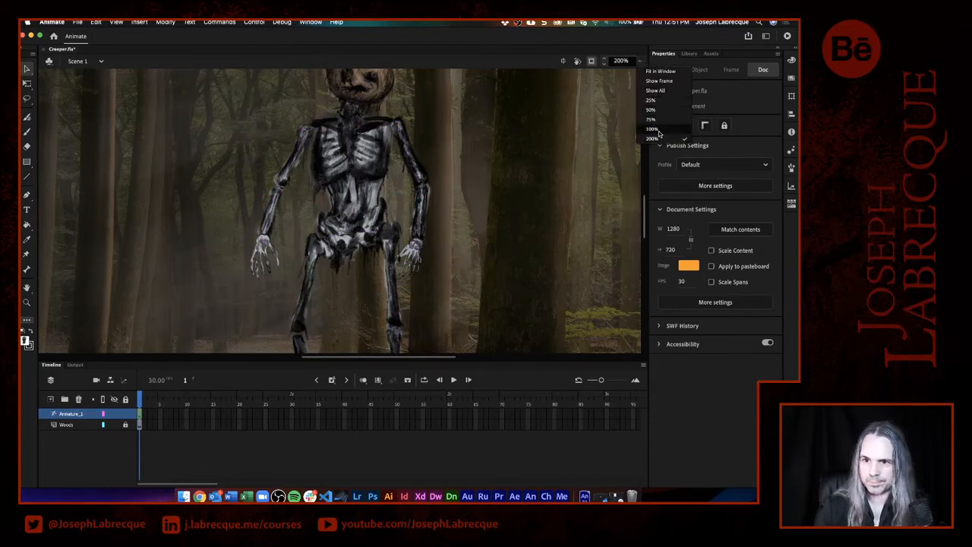
pyautogui.click(660, 133)
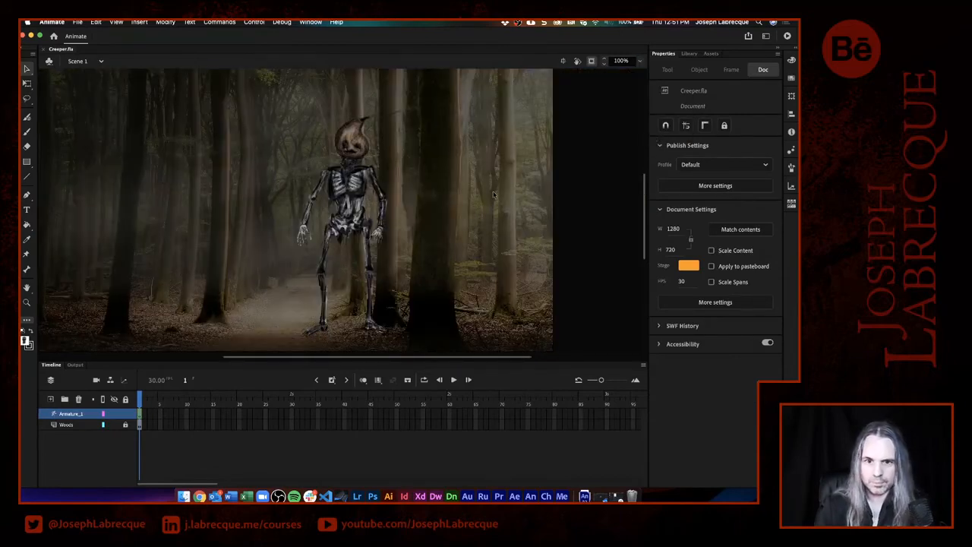
pyautogui.click(360, 187)
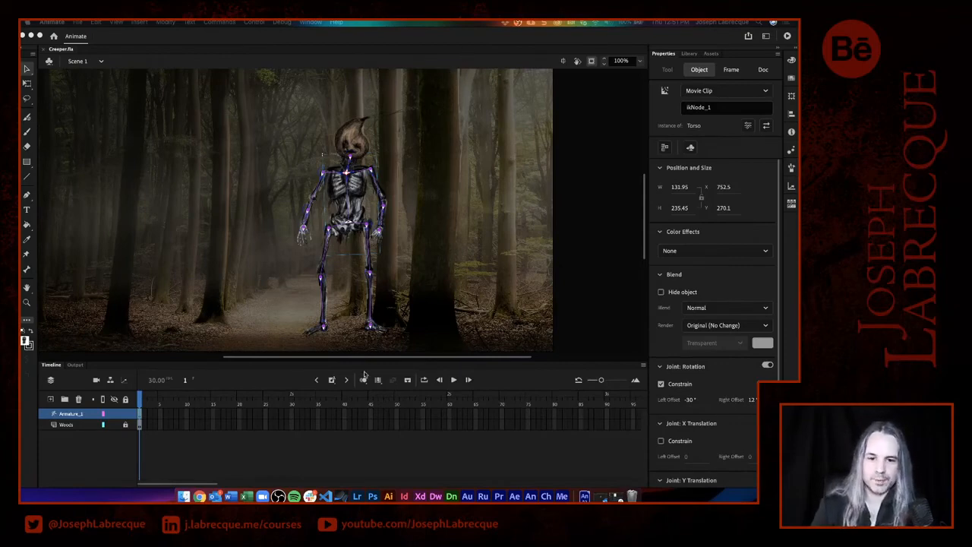
pyautogui.click(448, 432)
pyautogui.click(449, 422)
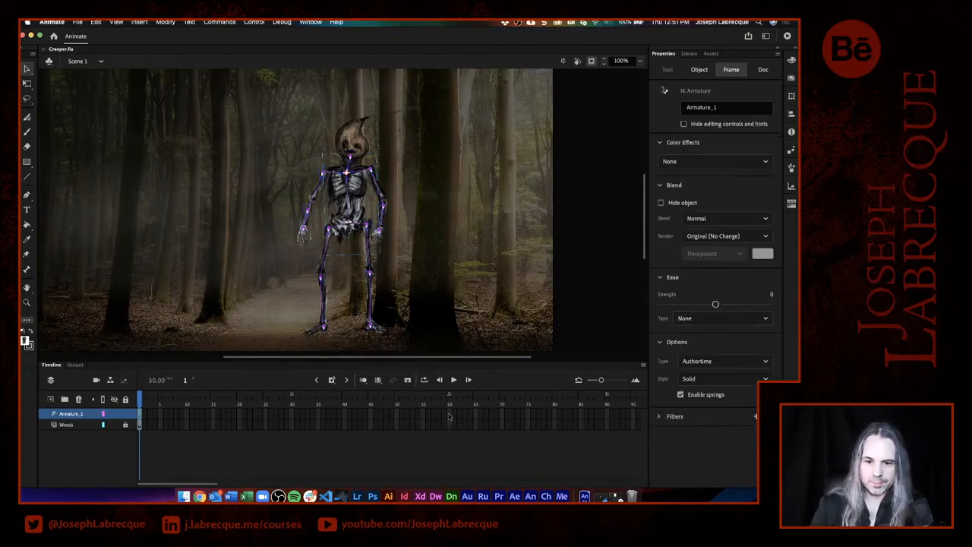
pyautogui.click(332, 381)
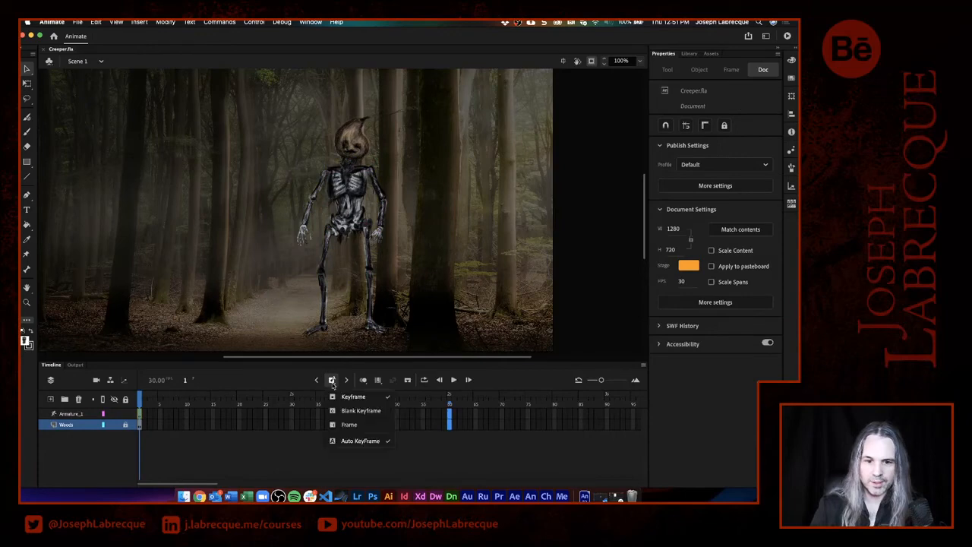
pyautogui.click(350, 423)
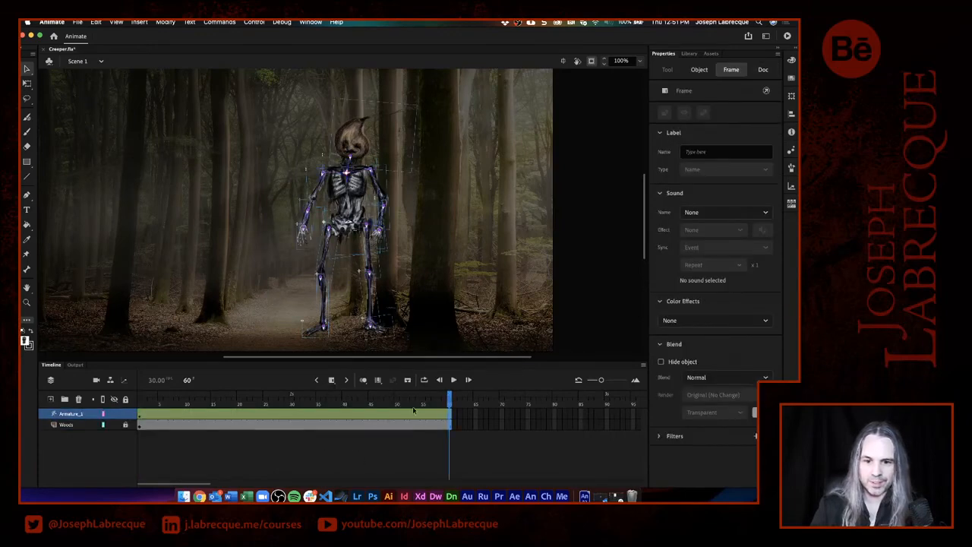
pyautogui.moveTo(451, 403); pyautogui.dragTo(165, 403)
pyautogui.moveTo(94, 360); pyautogui.dragTo(106, 360)
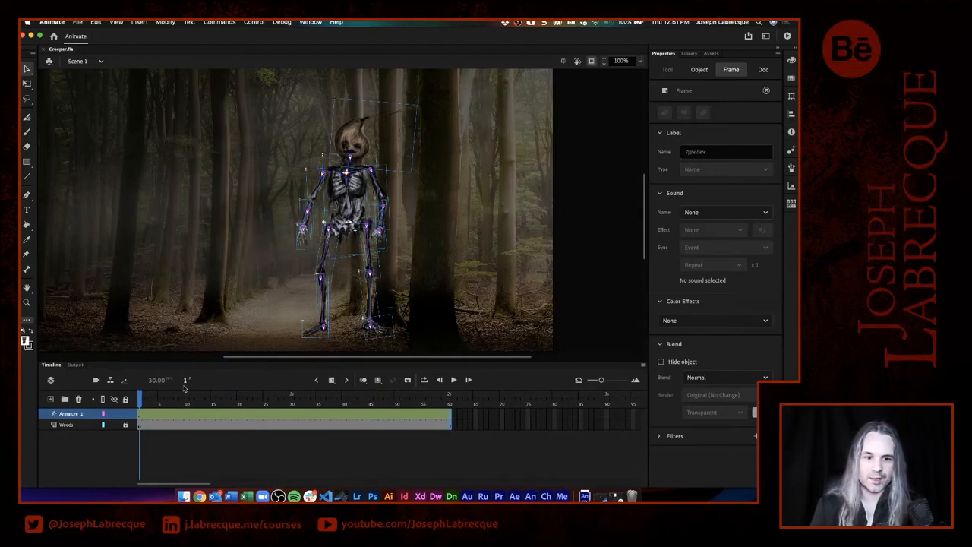
# Copy the skeleton's pose from frame 1 of the Armature_1 layer.
pyautogui.click(142, 417)
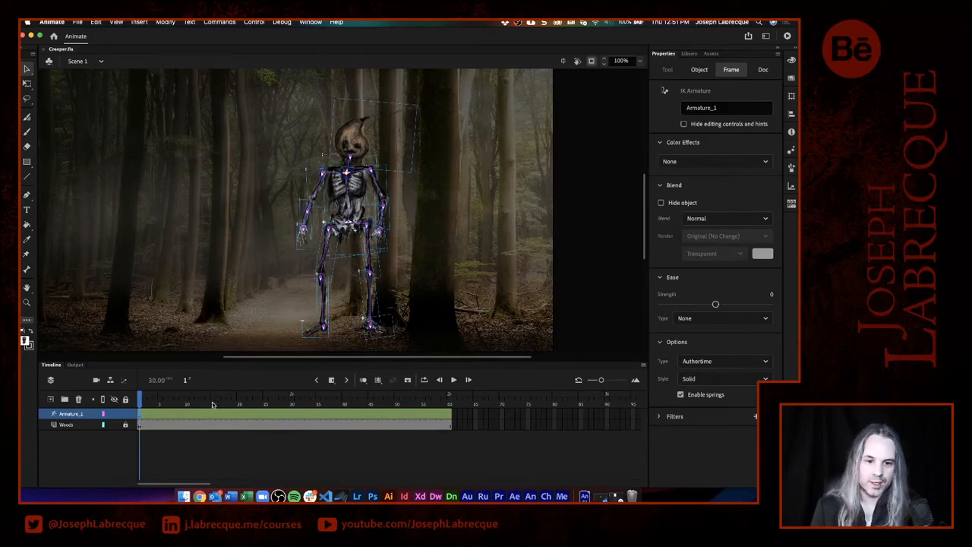
pyautogui.click(245, 403)
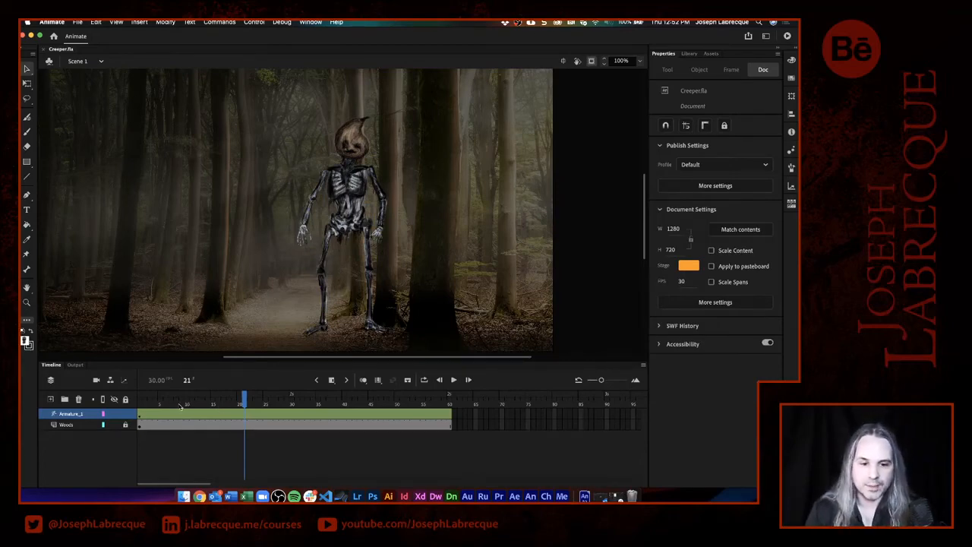
pyautogui.click(187, 405)
pyautogui.click(141, 417)
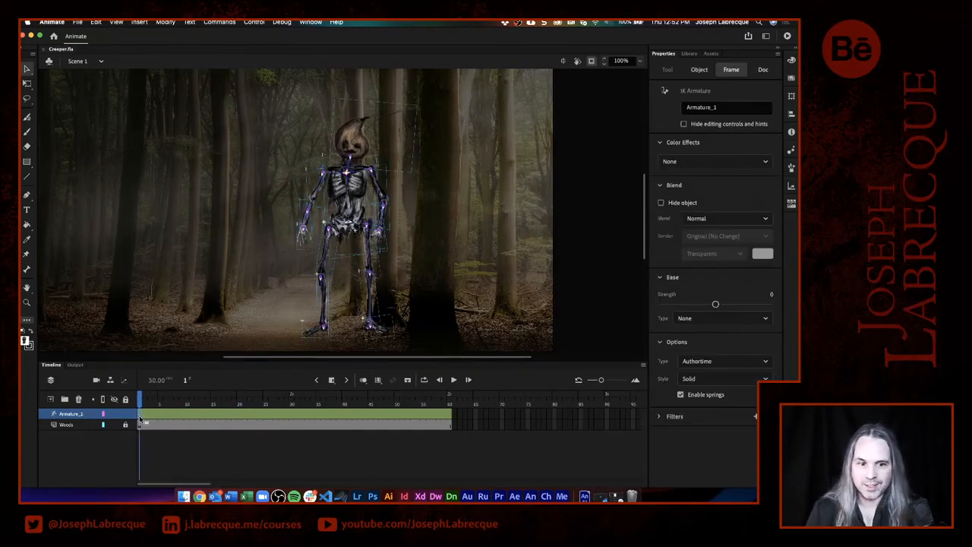
pyautogui.rightClick(139, 414)
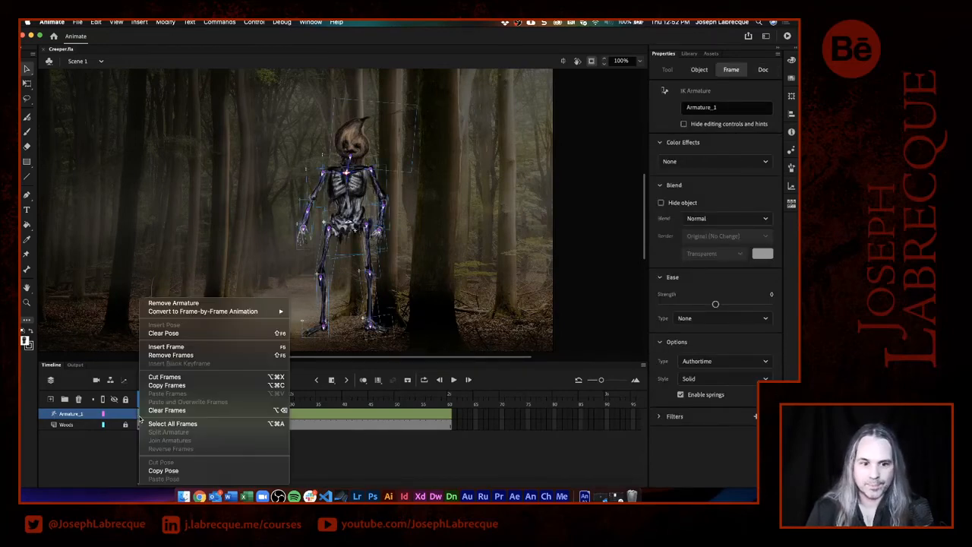
pyautogui.click(188, 474)
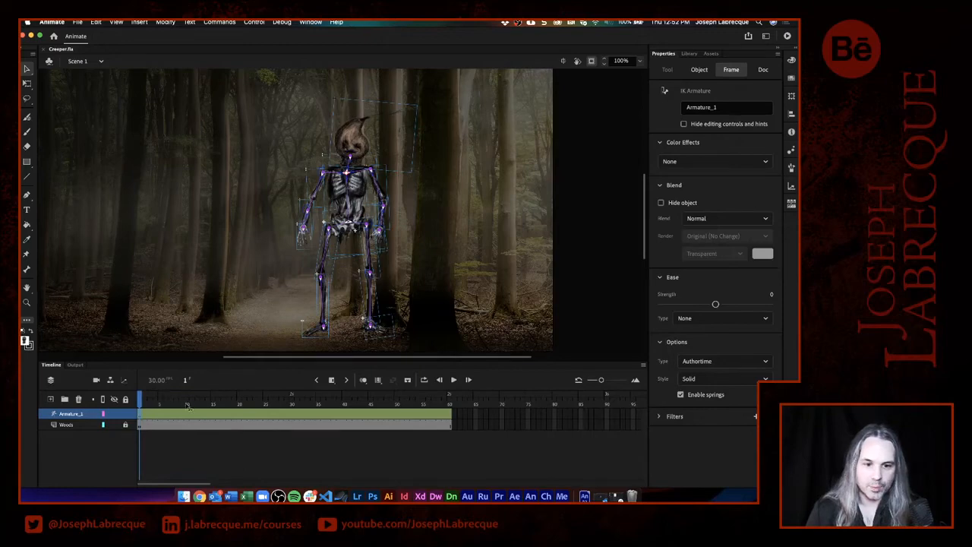
# Paste the copied pose into frame 10 of the Armature_1 layer.
pyautogui.click(188, 406)
pyautogui.click(187, 417)
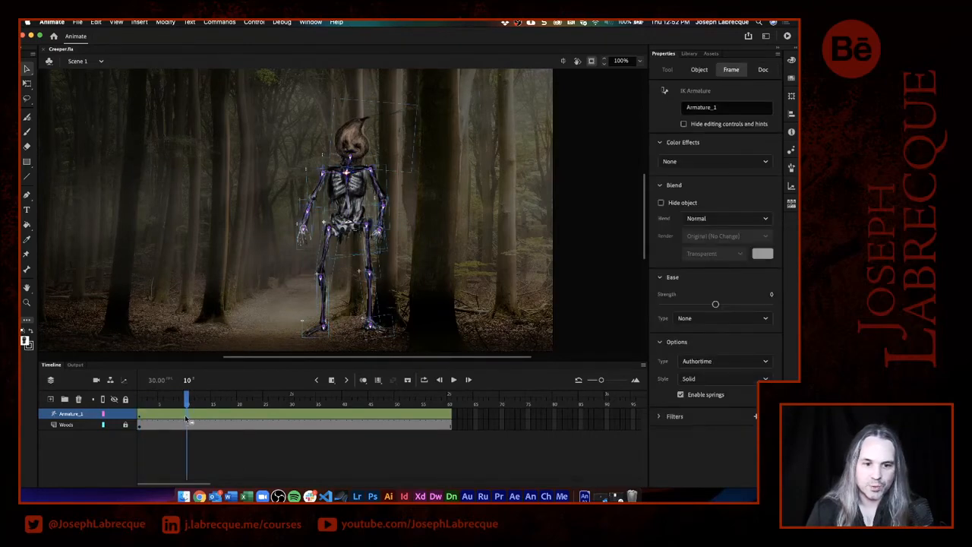
pyautogui.rightClick(186, 415)
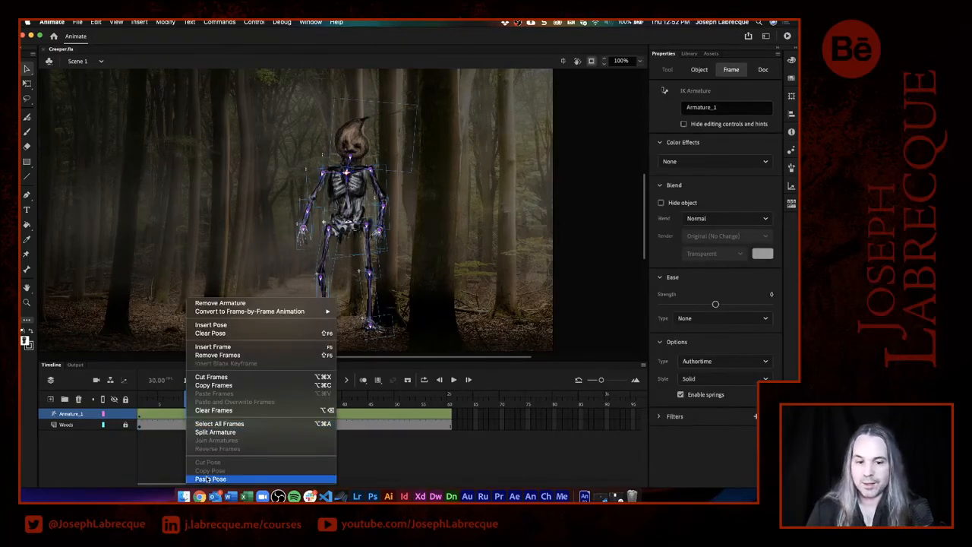
pyautogui.click(209, 479)
pyautogui.moveTo(186, 397)
pyautogui.mouseDown()
pyautogui.moveTo(140, 397)
pyautogui.moveTo(195, 404)
pyautogui.moveTo(187, 404)
pyautogui.mouseUp()
pyautogui.click(188, 425)
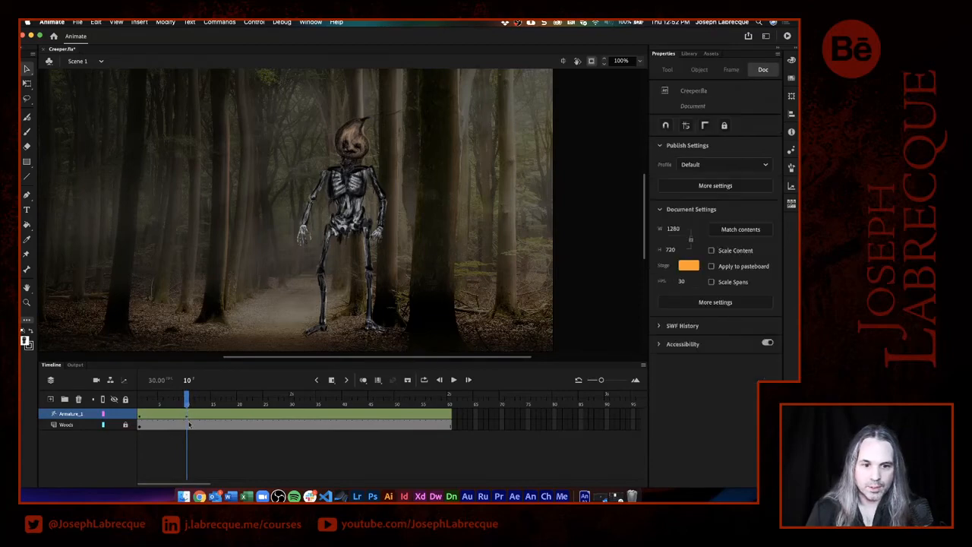
# Try to repose the skeleton at frame 10 by moving its right hand inward toward the body.
pyautogui.click(188, 417)
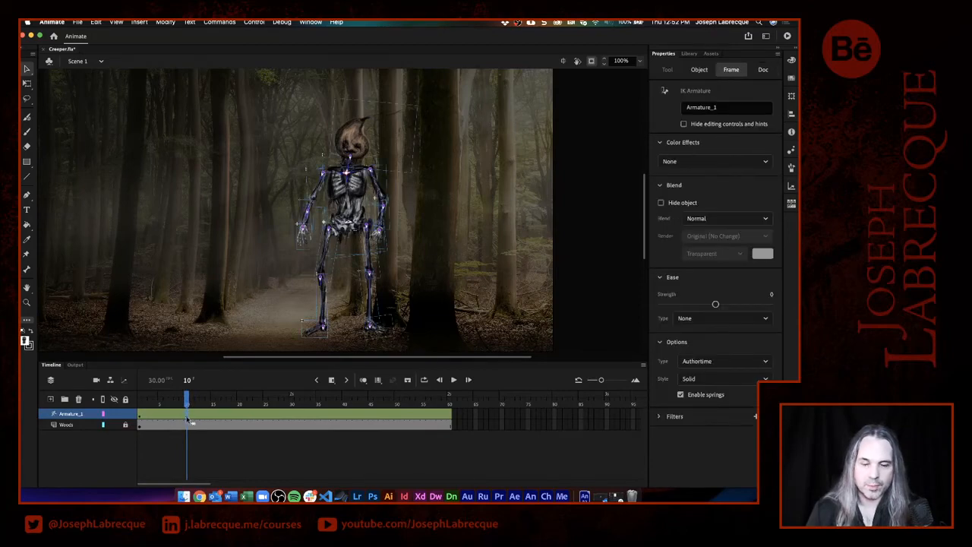
pyautogui.click(404, 234)
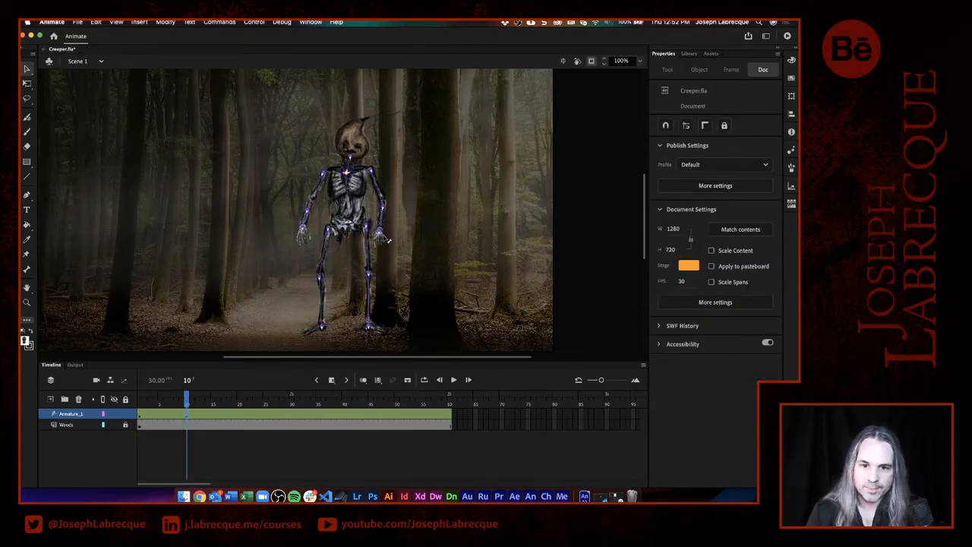
pyautogui.moveTo(301, 234); pyautogui.dragTo(323, 240)
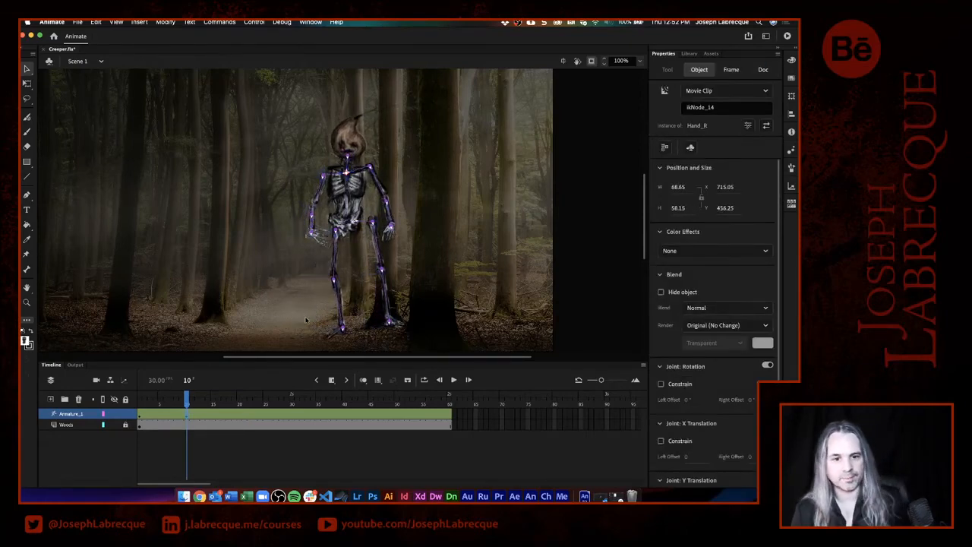
# Undo the posing changes made to the skeleton at frame 10.
pyautogui.press('super+z')
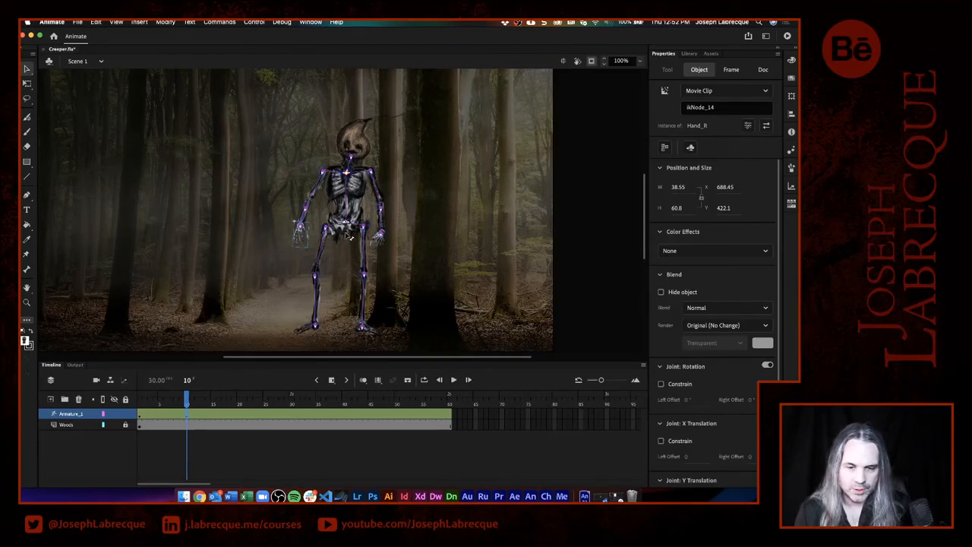
pyautogui.click(26, 162)
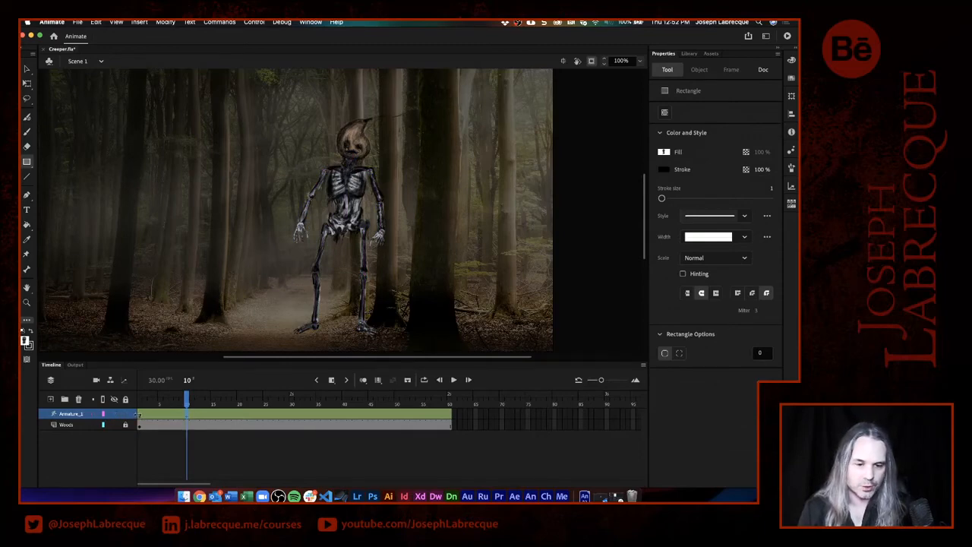
pyautogui.click(151, 414)
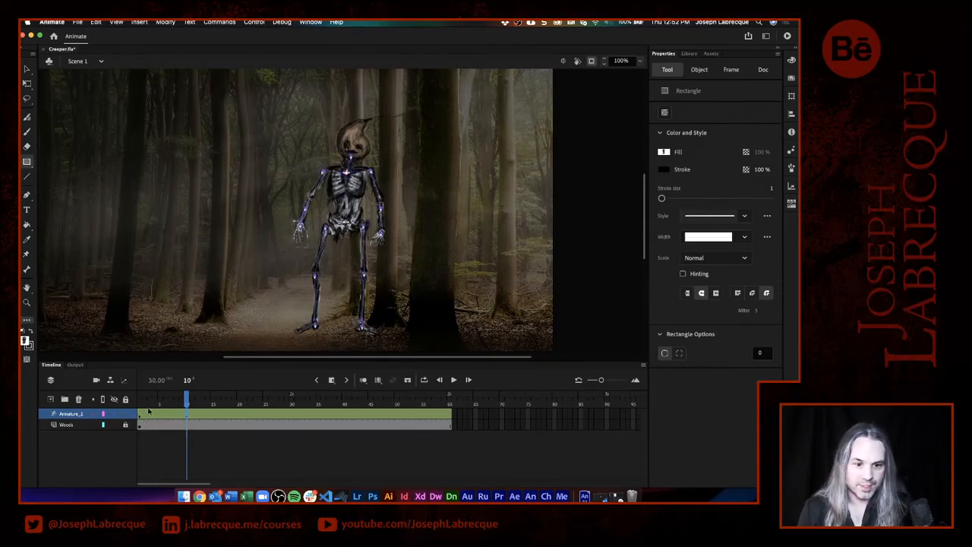
pyautogui.press('super+z')
pyautogui.press('super+z')
pyautogui.press('super+z')
pyautogui.press('super+z')
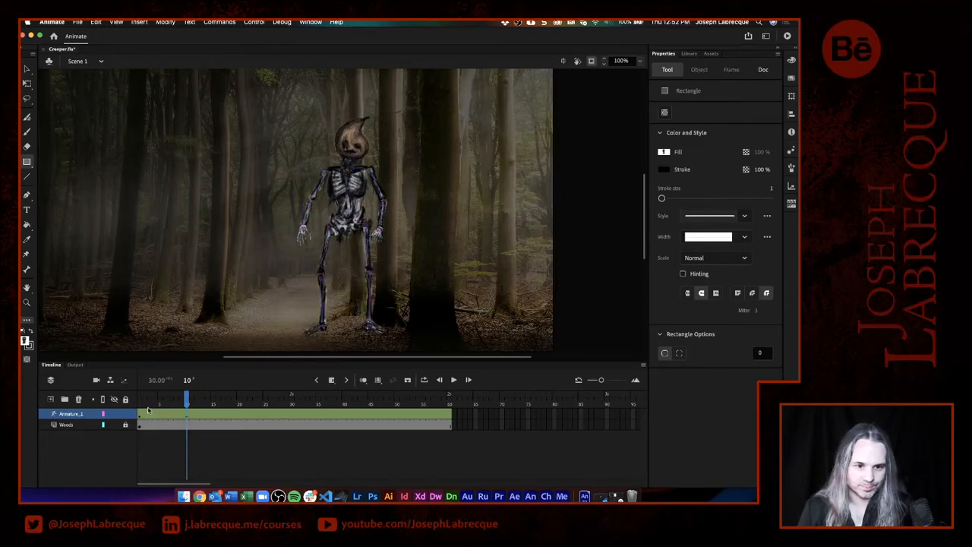
# On a new layer above Armature_1, draw a white rectangle about 51 by 37 px at frame 1 and place it just below the skeleton's feet.
pyautogui.click(51, 399)
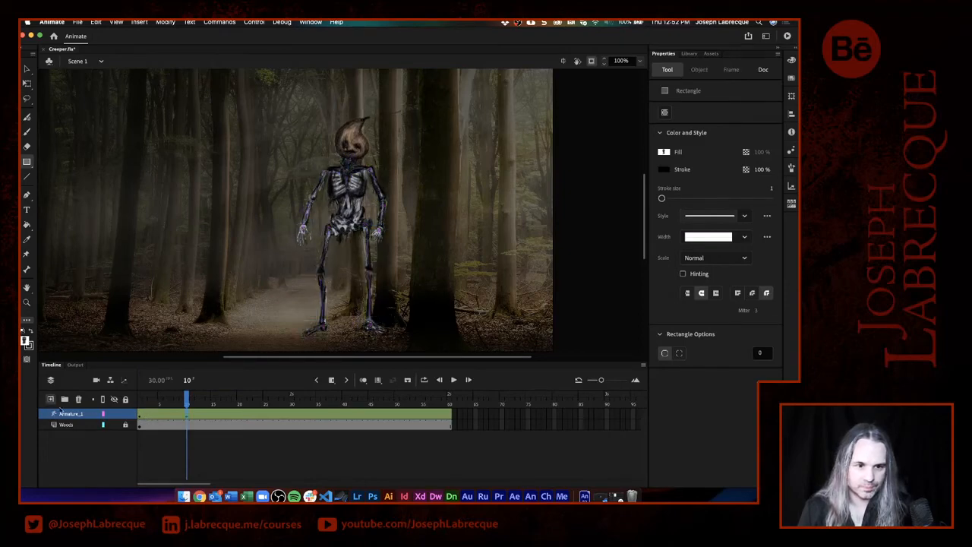
pyautogui.click(139, 419)
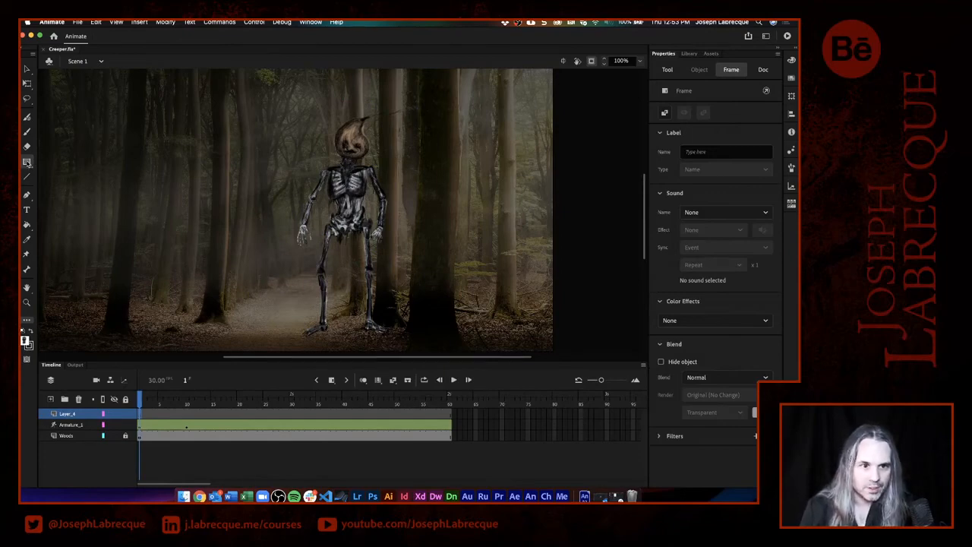
pyautogui.click(26, 162)
pyautogui.click(72, 161)
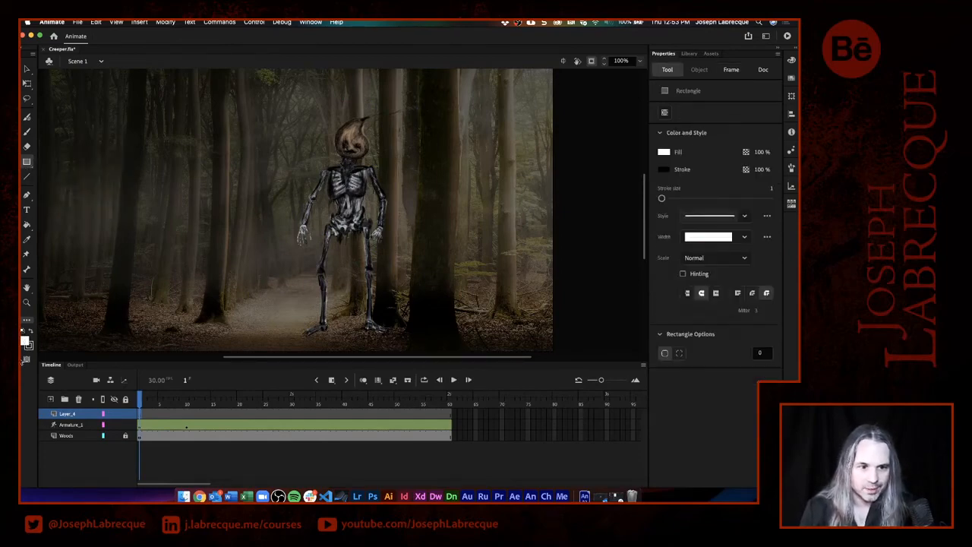
pyautogui.moveTo(334, 316); pyautogui.dragTo(357, 332)
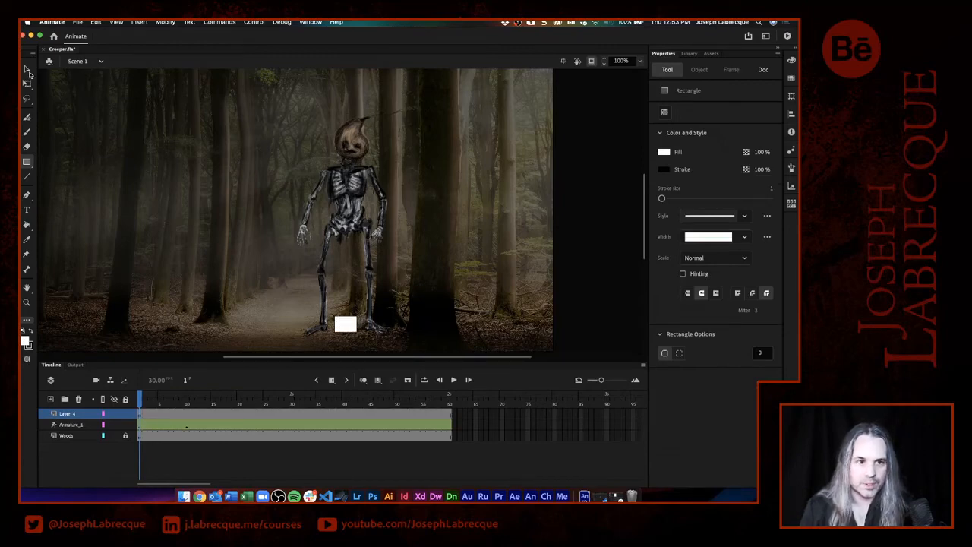
pyautogui.press('v')
pyautogui.moveTo(344, 325); pyautogui.dragTo(346, 342)
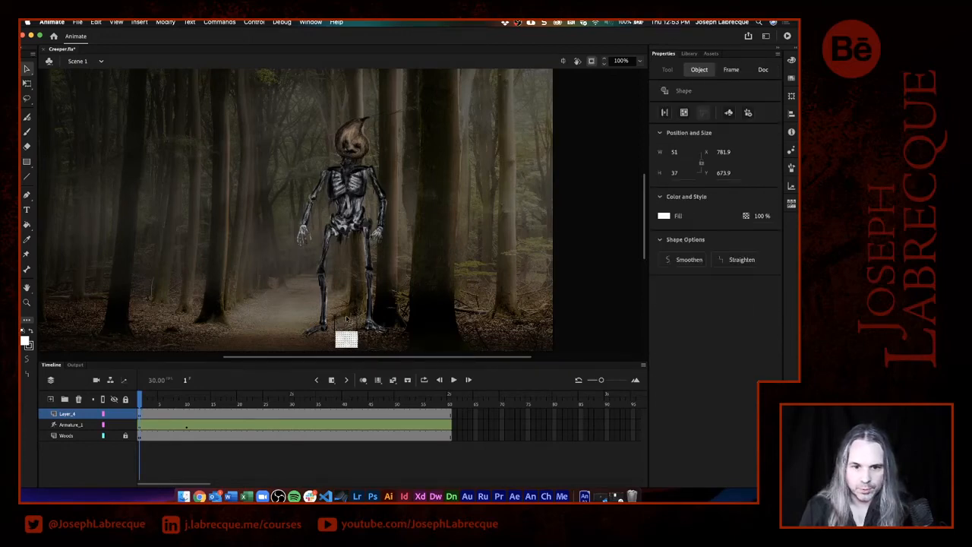
pyautogui.click(348, 318)
pyautogui.press('Delete')
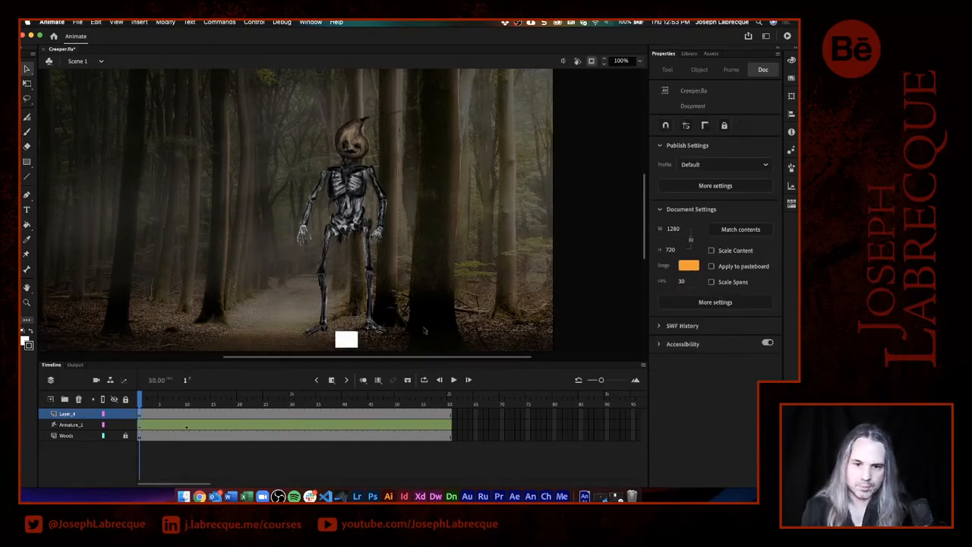
# Convert the white rectangle into a movie clip symbol named PinBoard.
pyautogui.click(345, 339)
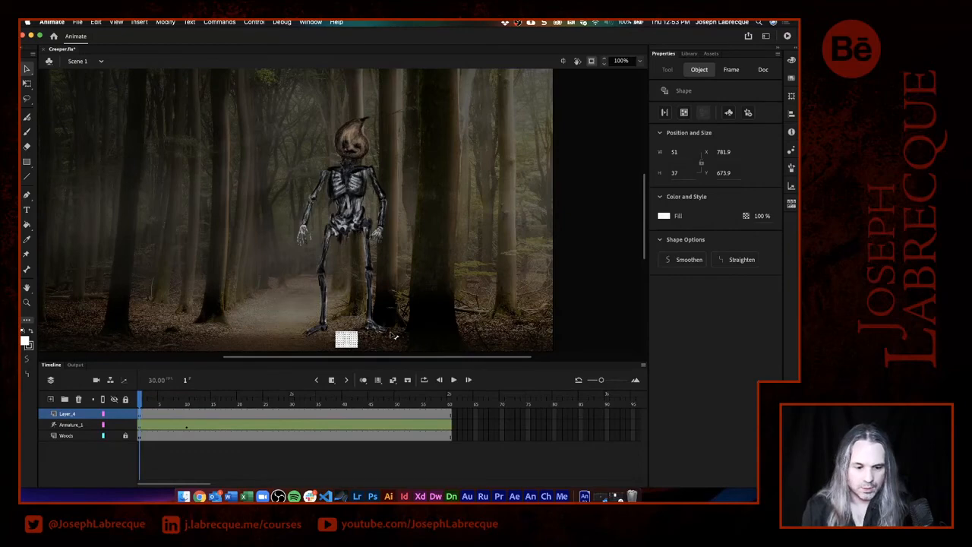
pyautogui.click(729, 114)
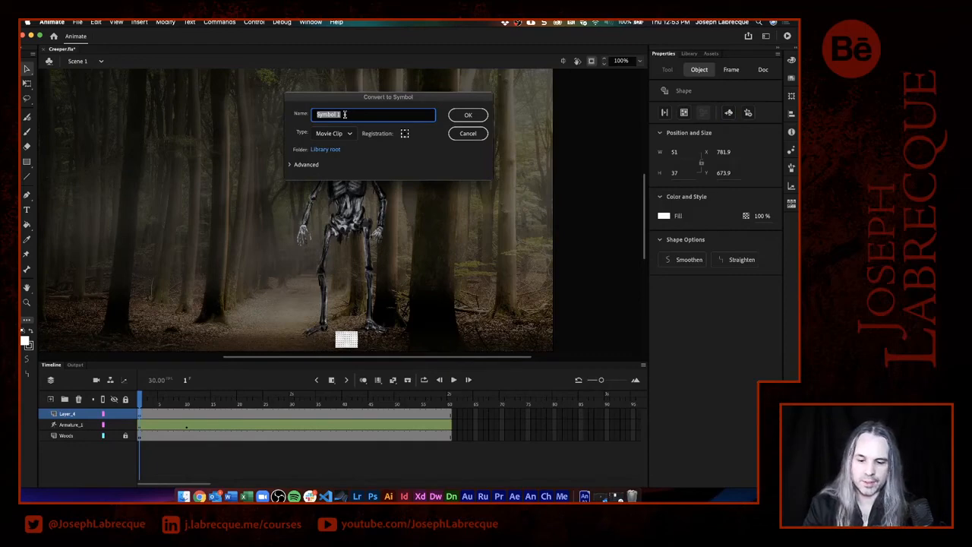
pyautogui.write('PinBoard')
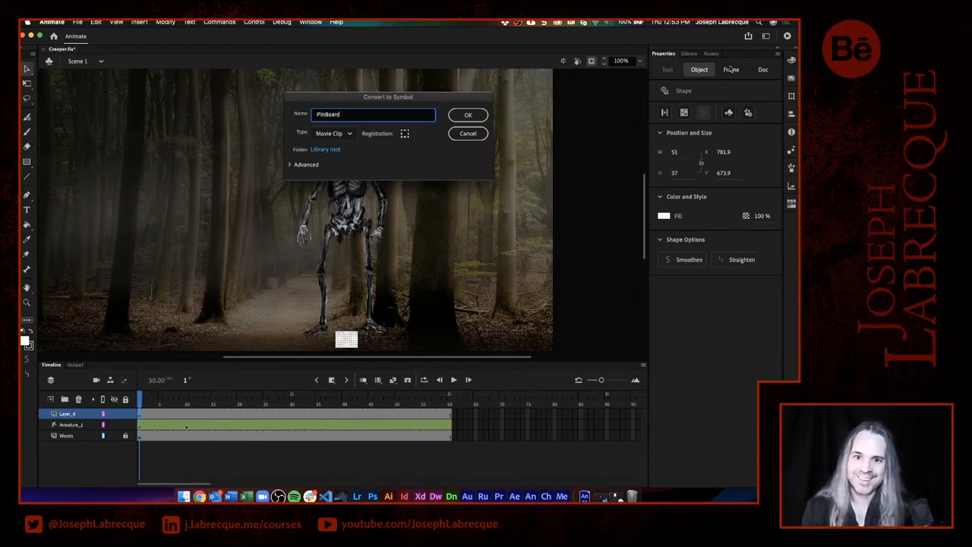
pyautogui.click(468, 115)
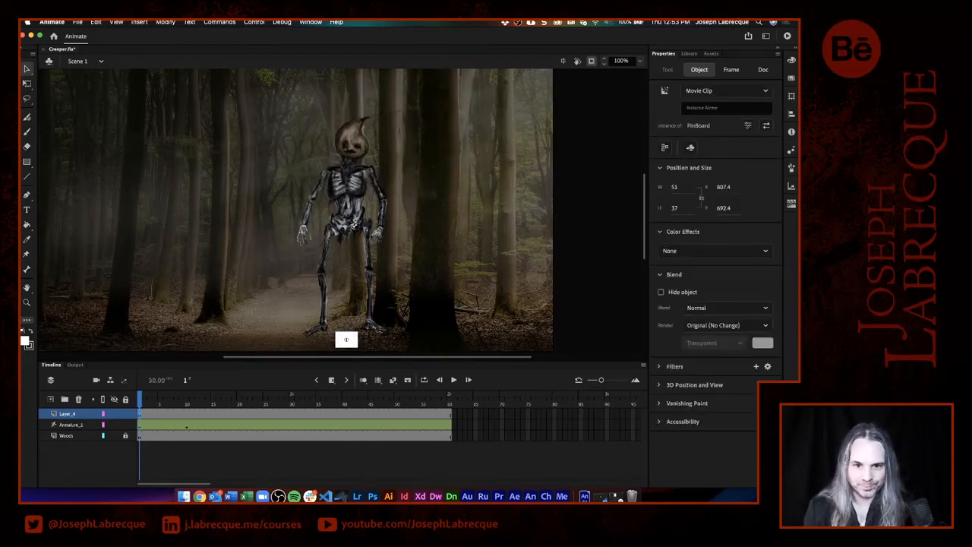
# Connect the skeleton's pelvis to the PinBoard instance with a new bone and pin that bone.
pyautogui.click(352, 228)
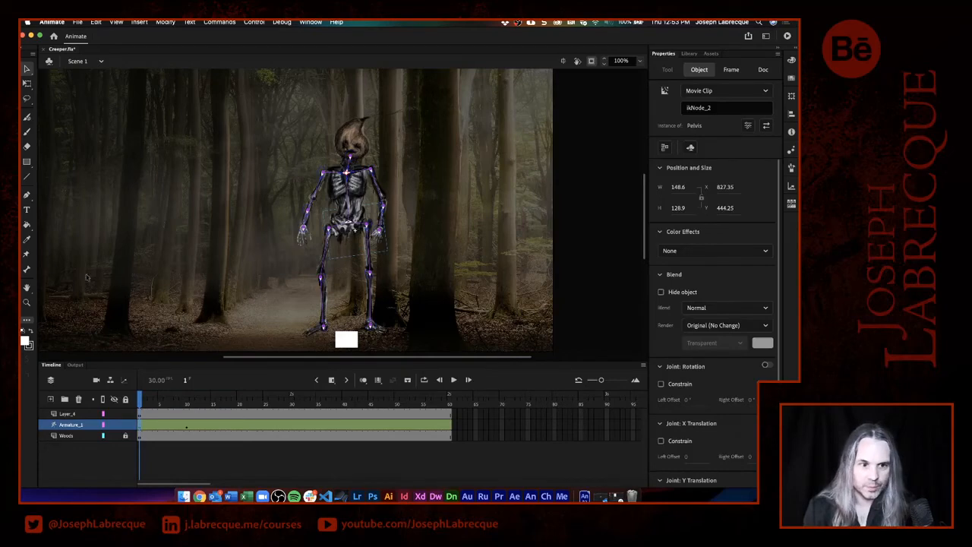
pyautogui.click(28, 270)
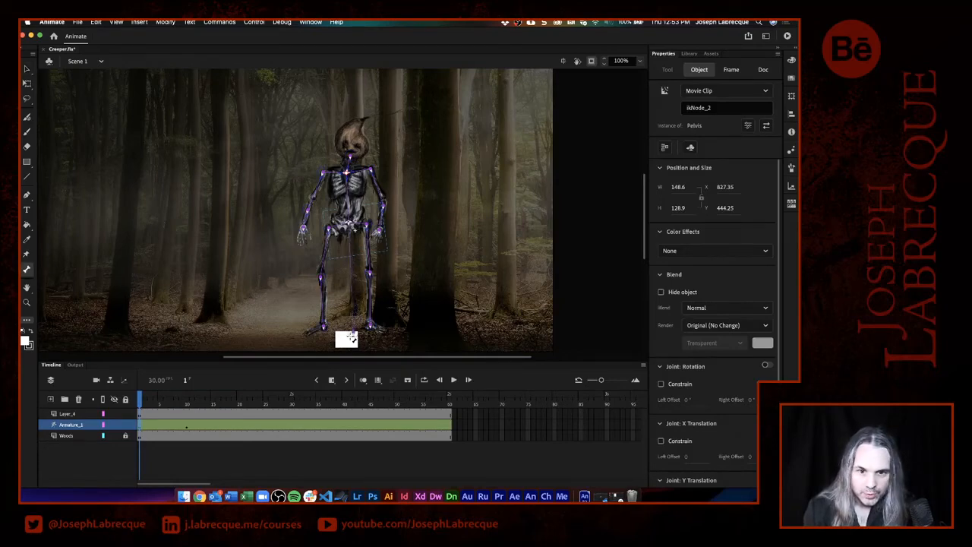
pyautogui.click(347, 341)
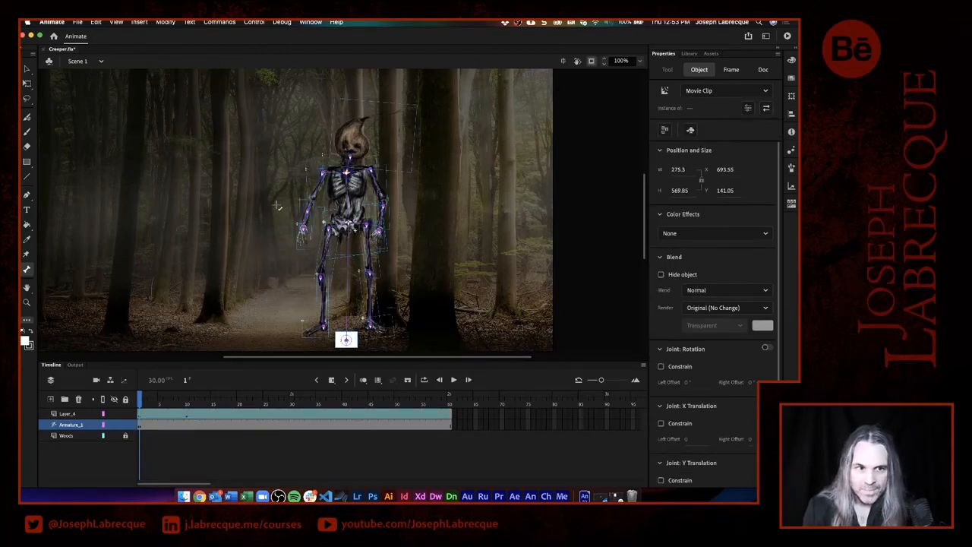
pyautogui.press('v')
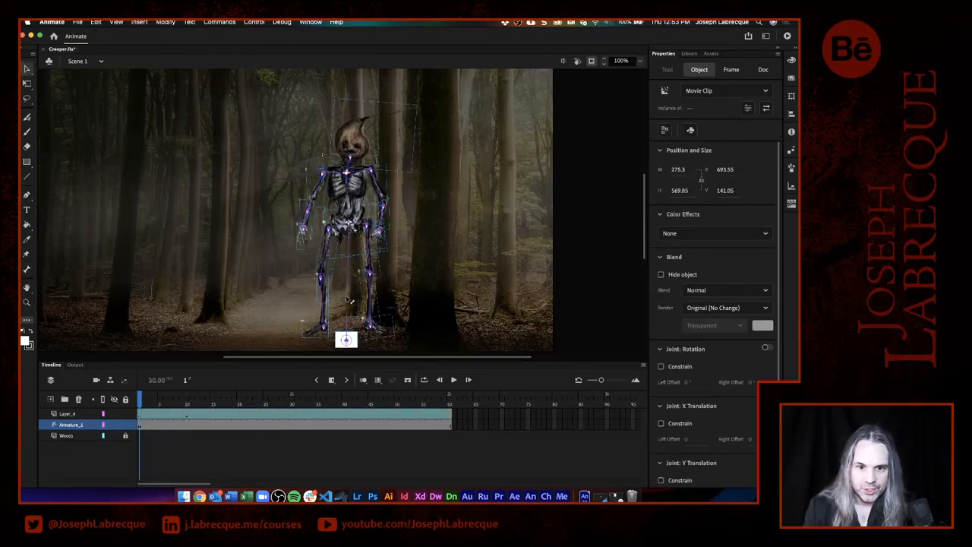
pyautogui.click(349, 298)
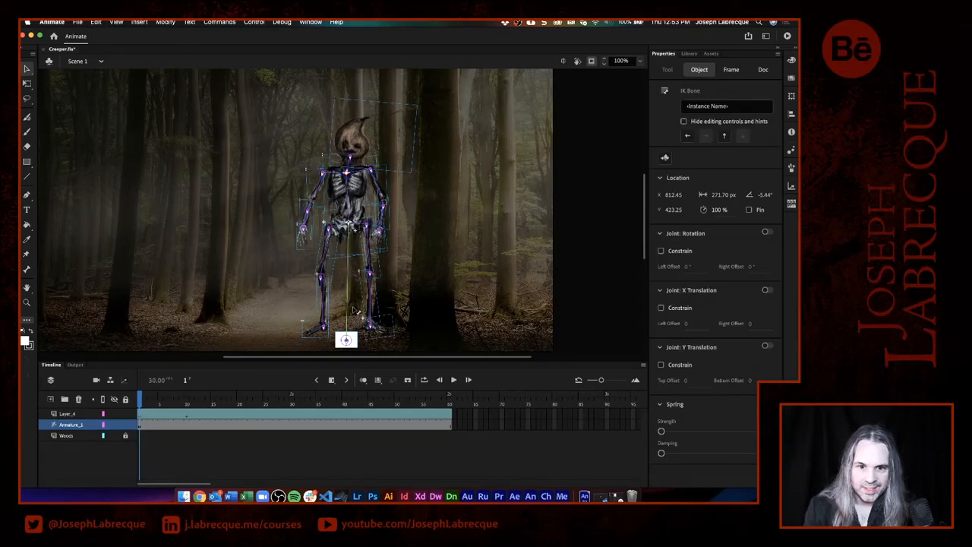
pyautogui.click(749, 209)
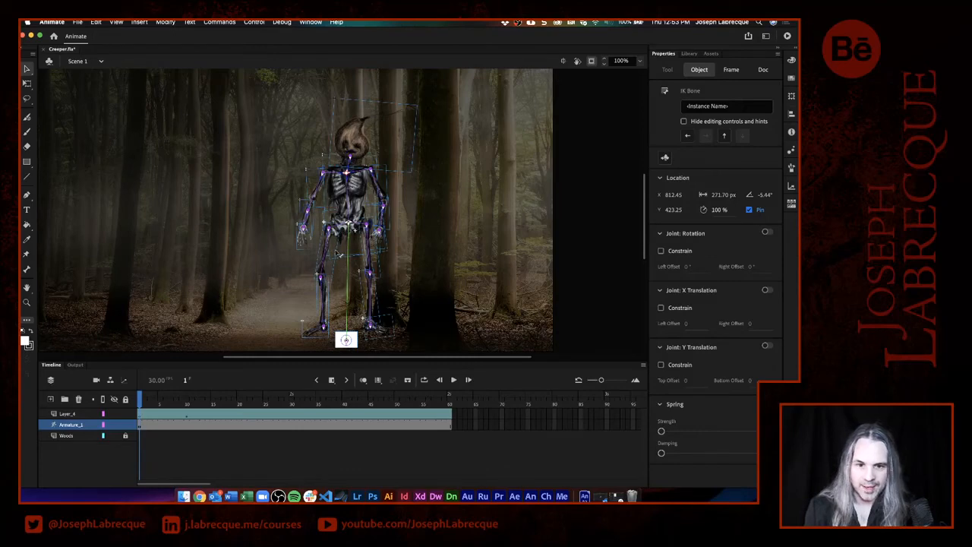
# Move the skeleton's right foot slightly inward to test the pinned armature, then clear the selection.
pyautogui.moveTo(314, 323)
pyautogui.mouseDown()
pyautogui.moveTo(319, 335)
pyautogui.moveTo(300, 326)
pyautogui.moveTo(328, 339)
pyautogui.moveTo(283, 338)
pyautogui.moveTo(319, 336)
pyautogui.mouseUp()
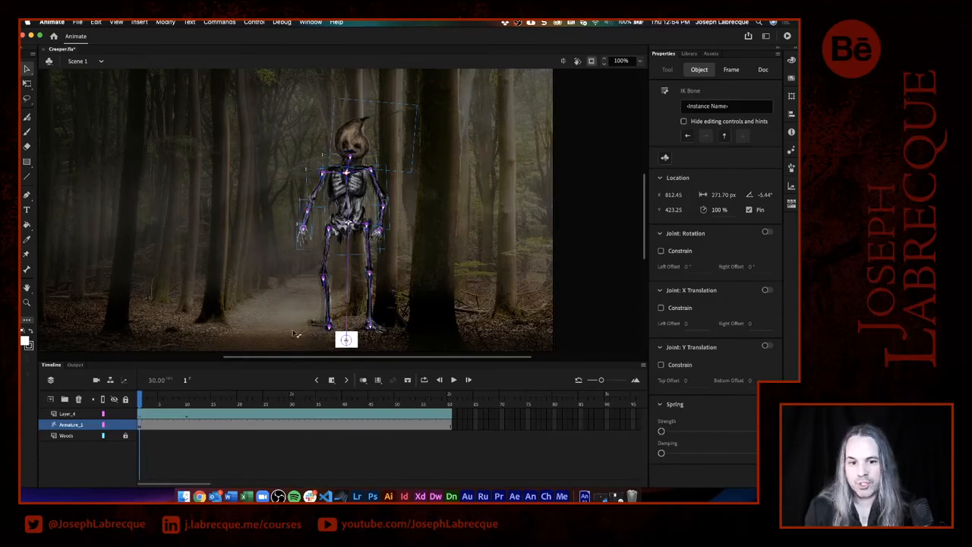
pyautogui.click(319, 277)
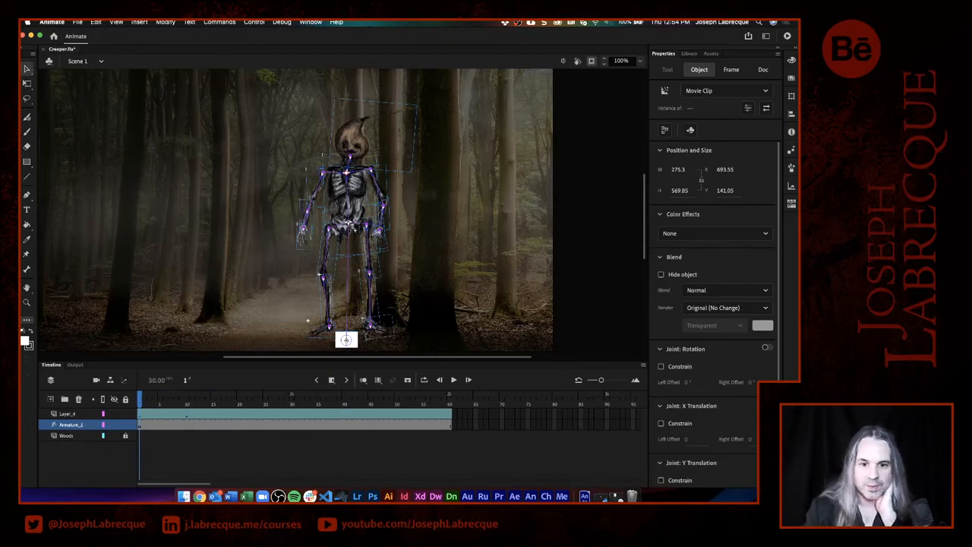
pyautogui.click(379, 351)
# Set the PinBoard instance's Color Effects to Alpha at 0% and save the document.
pyautogui.click(349, 344)
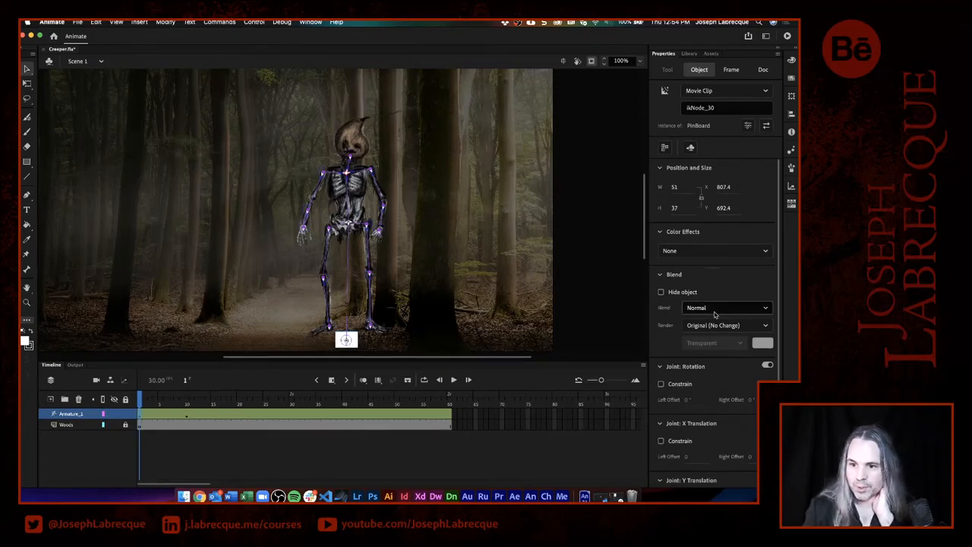
pyautogui.click(710, 250)
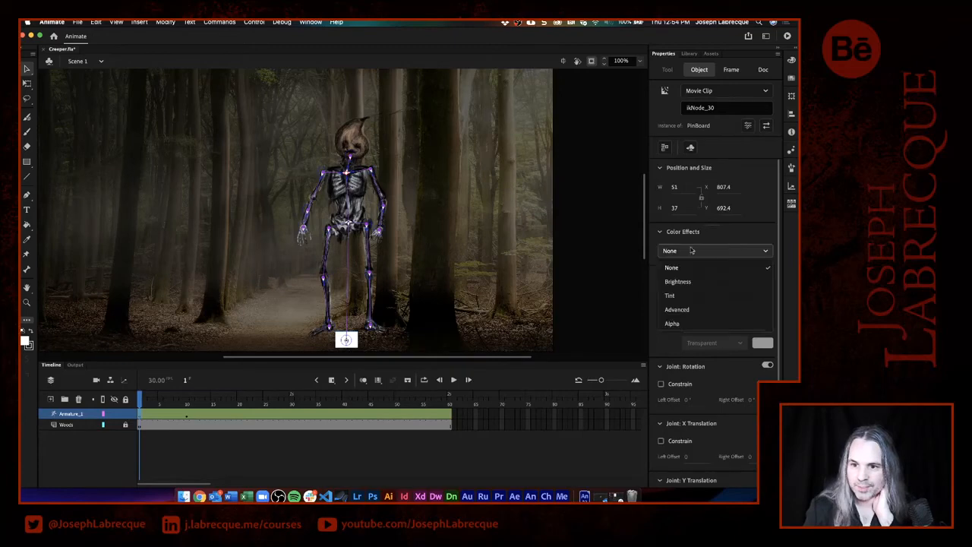
pyautogui.click(690, 324)
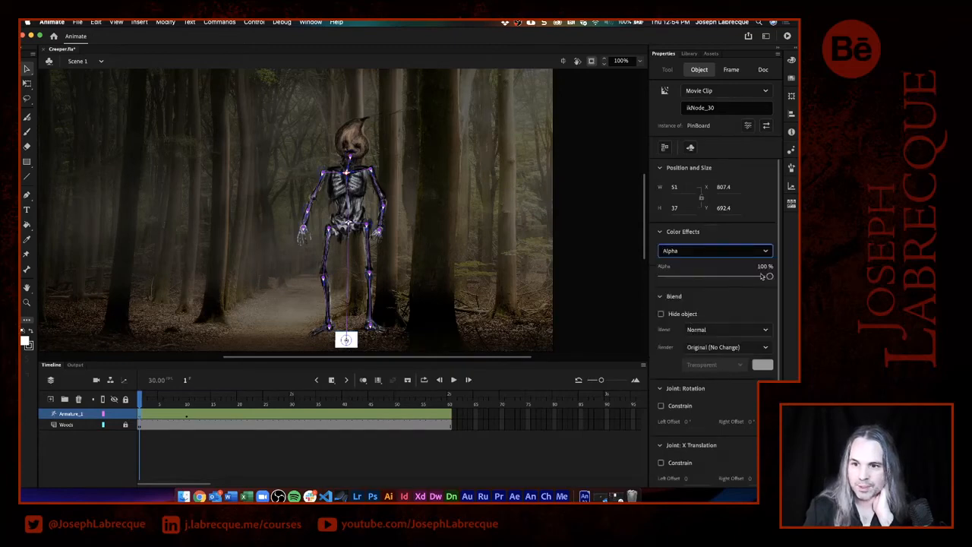
pyautogui.moveTo(762, 276); pyautogui.dragTo(628, 275)
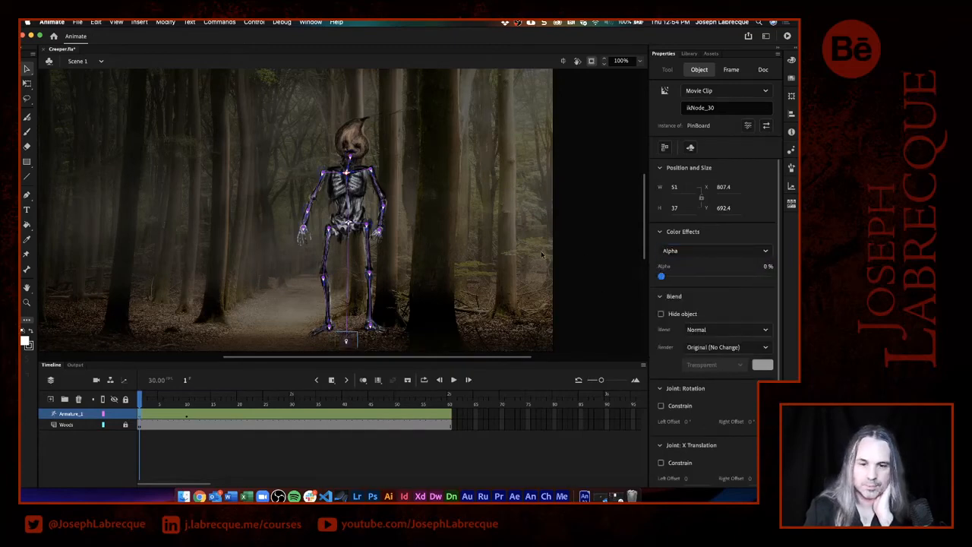
pyautogui.press('super+s')
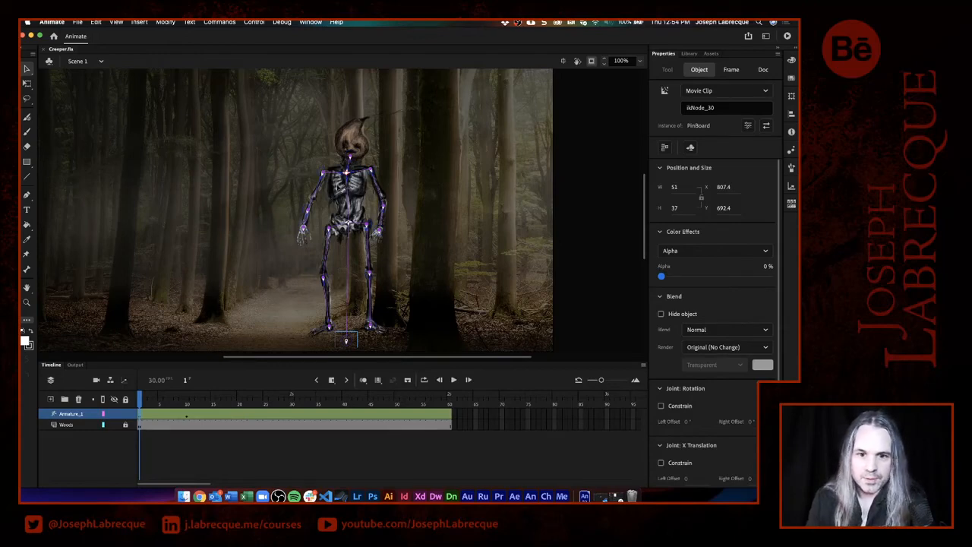
# Try swinging the gourd head sideways to test how the pinned armature follows, then undo the move.
pyautogui.click(336, 182)
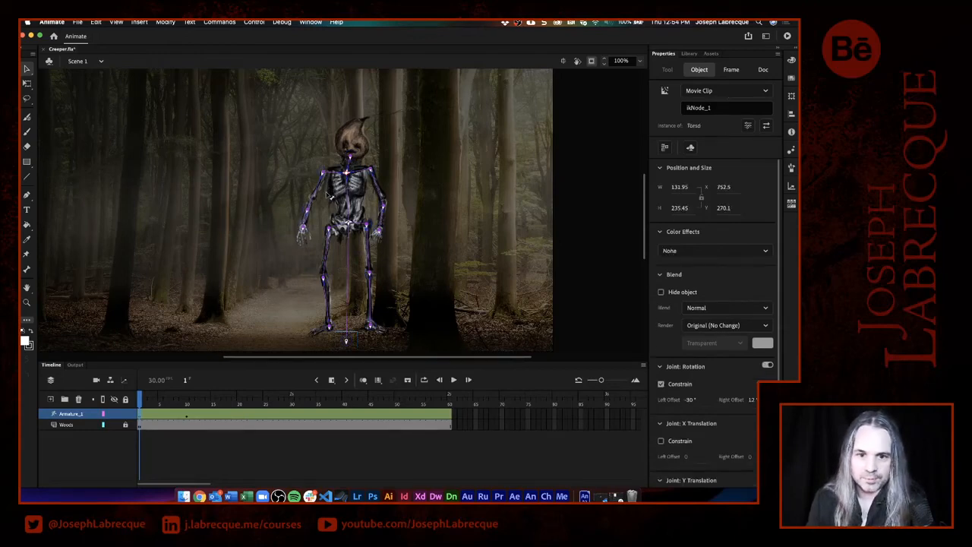
pyautogui.click(352, 194)
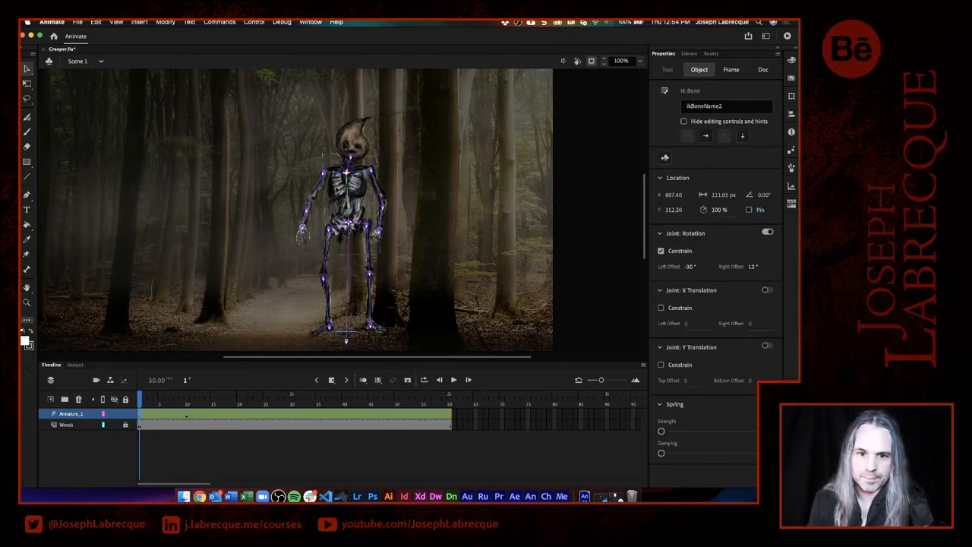
pyautogui.click(351, 166)
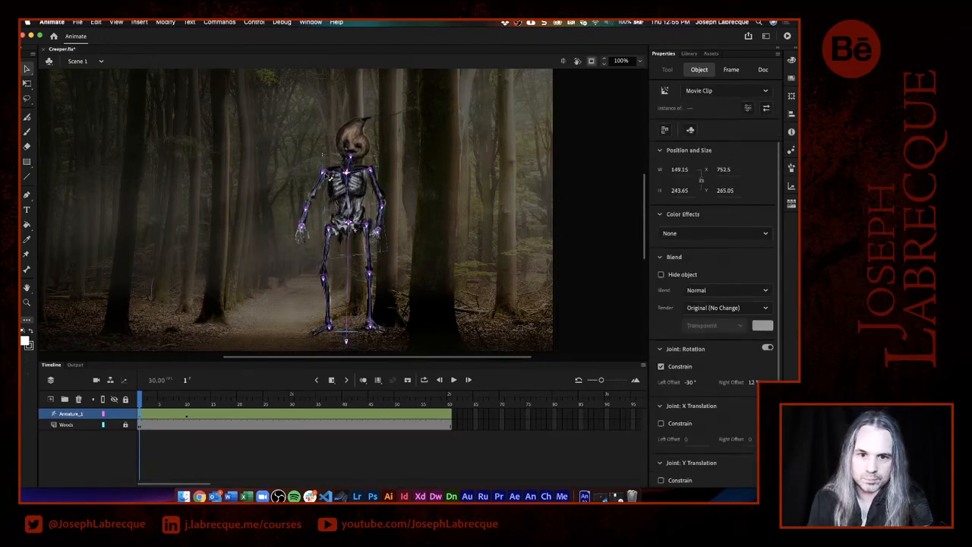
pyautogui.moveTo(353, 145); pyautogui.dragTo(329, 144)
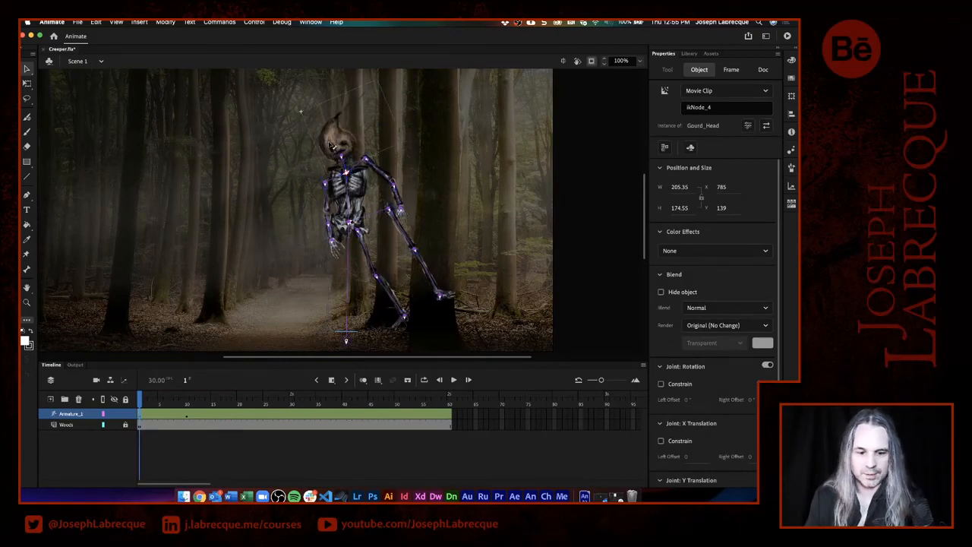
pyautogui.press('super+z')
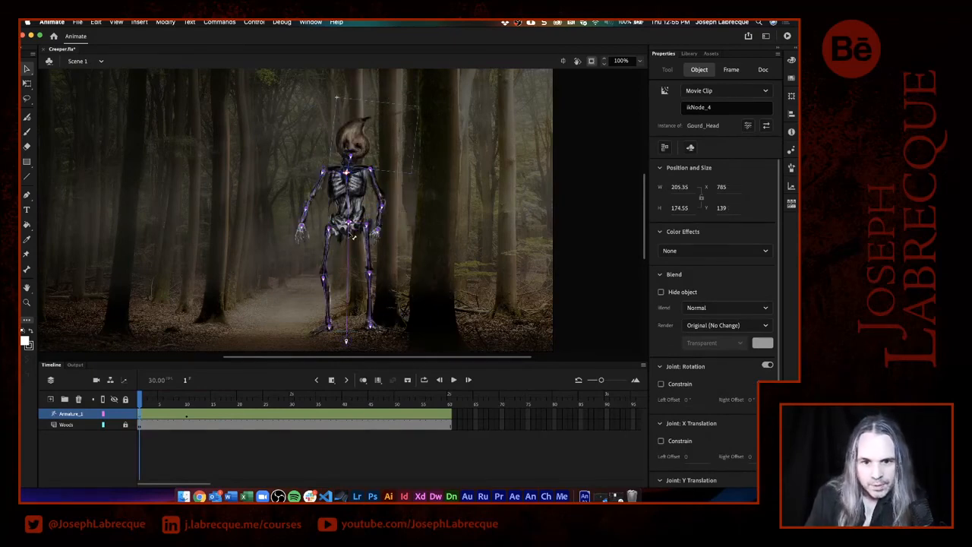
# Examine the properties of the pinned PinBoard bone, the pelvis bones and the spine bone, then clear the selection.
pyautogui.click(353, 243)
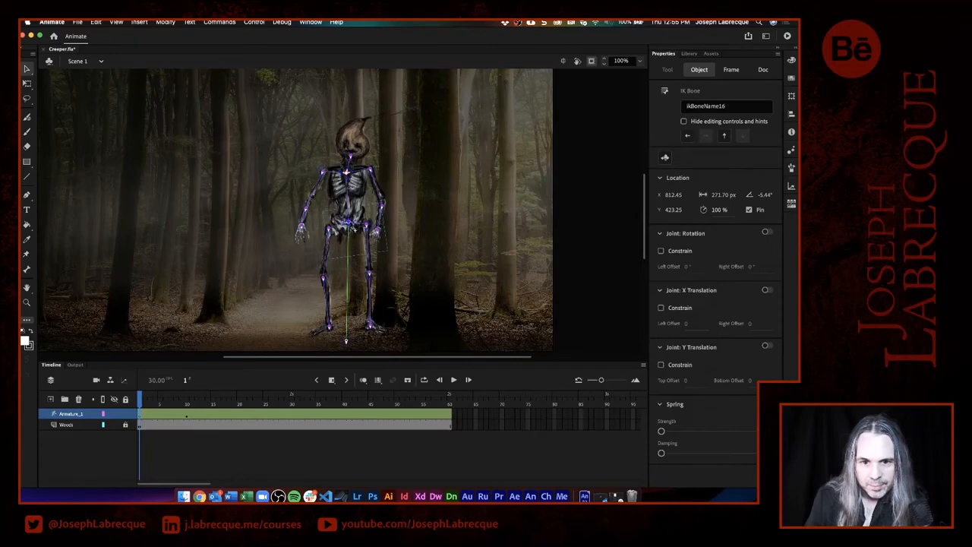
pyautogui.click(364, 228)
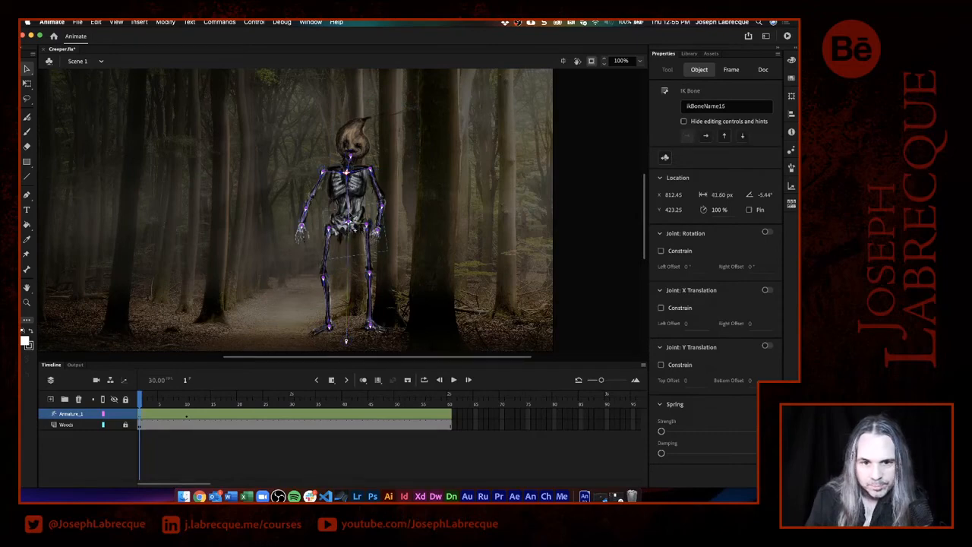
pyautogui.click(352, 219)
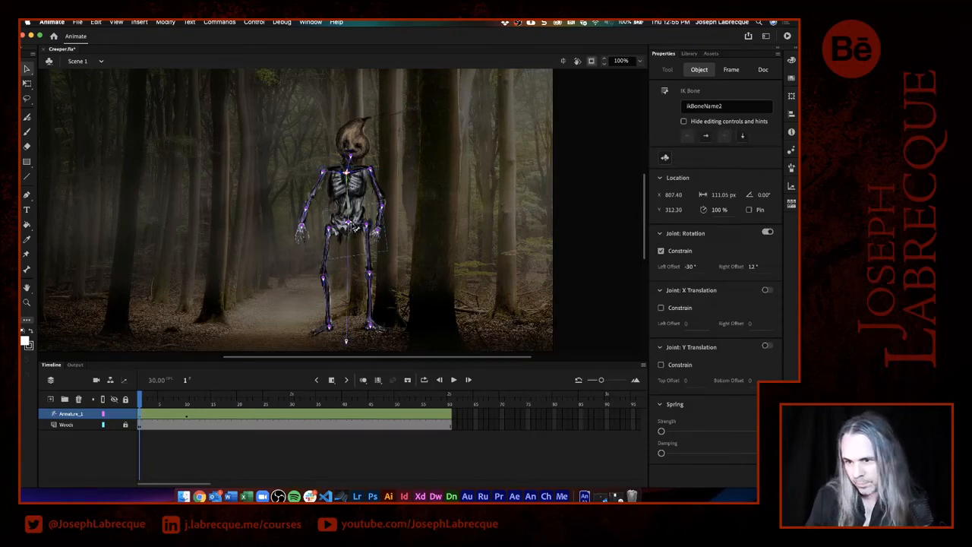
pyautogui.click(353, 241)
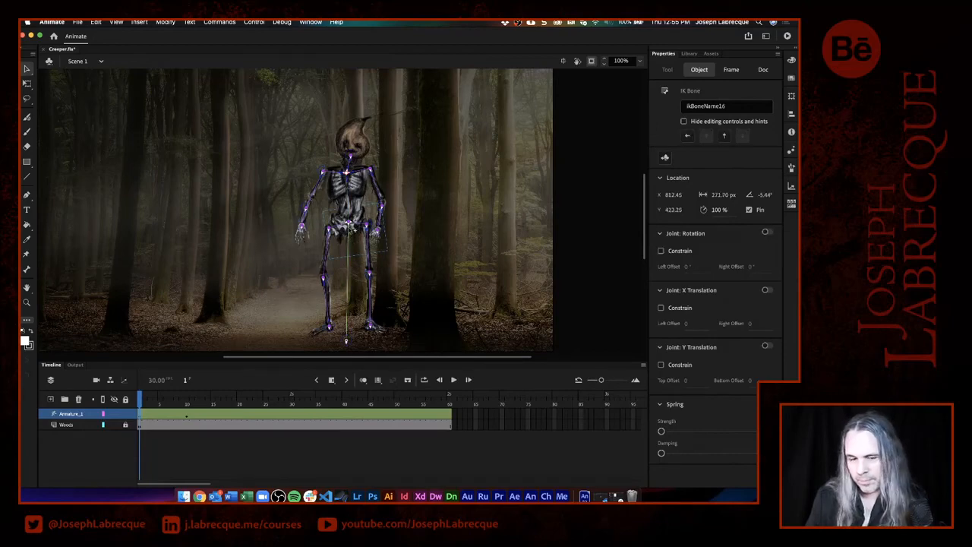
pyautogui.click(352, 208)
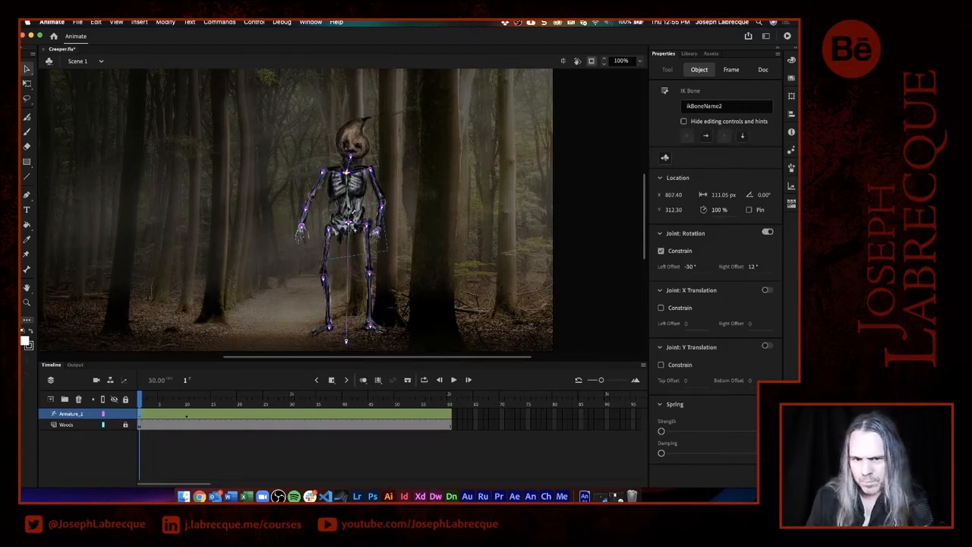
pyautogui.click(359, 221)
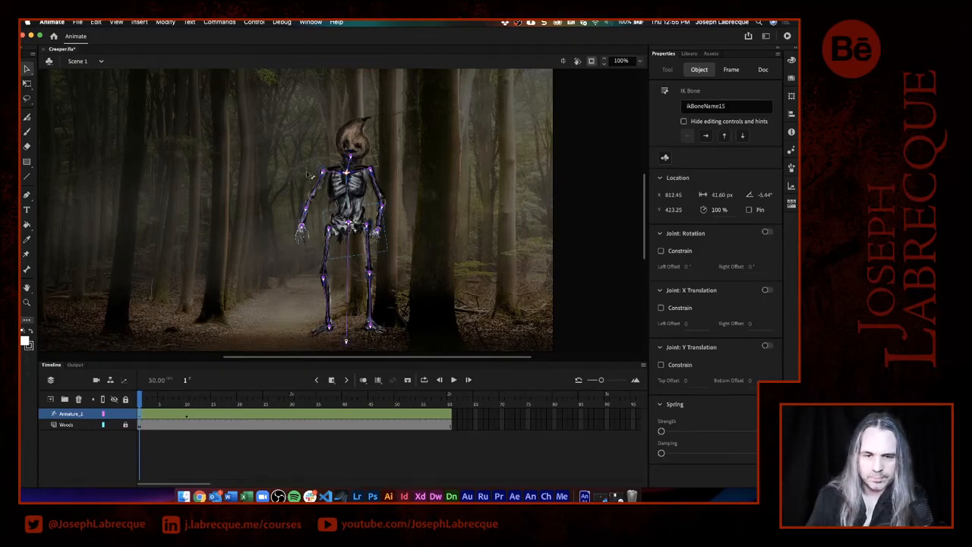
pyautogui.click(285, 244)
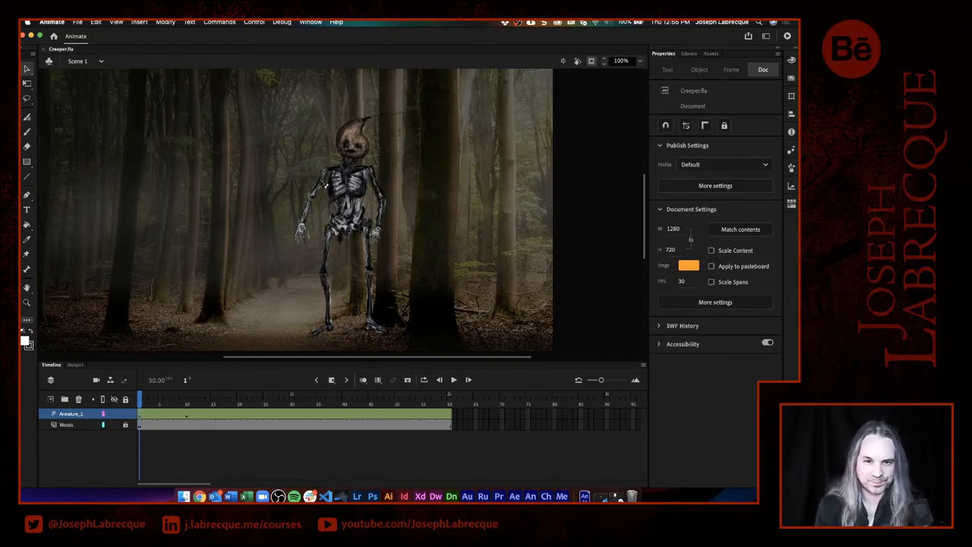
# Try moving the skeleton's right arm by its hand, then undo the last arm move.
pyautogui.click(307, 234)
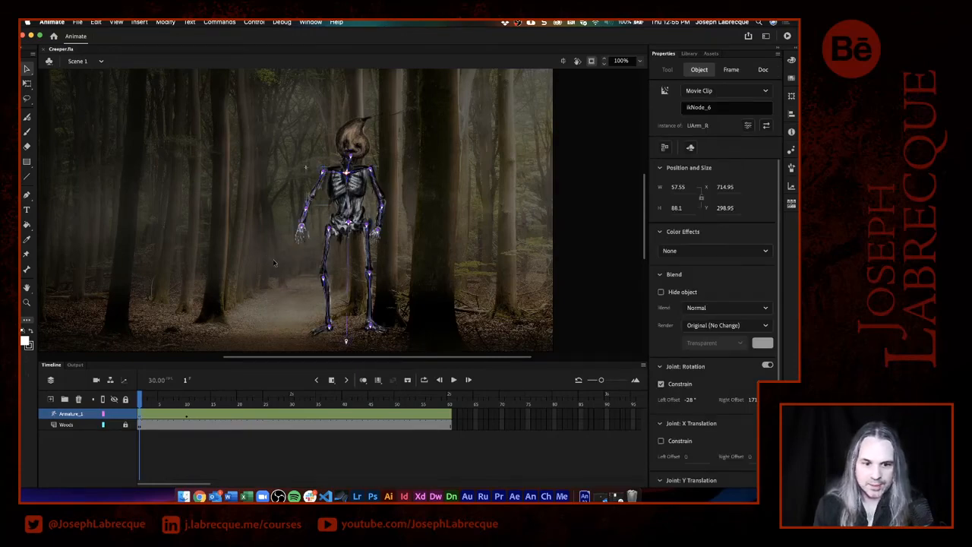
pyautogui.click(307, 240)
pyautogui.moveTo(317, 241); pyautogui.dragTo(310, 270)
pyautogui.press('super+z')
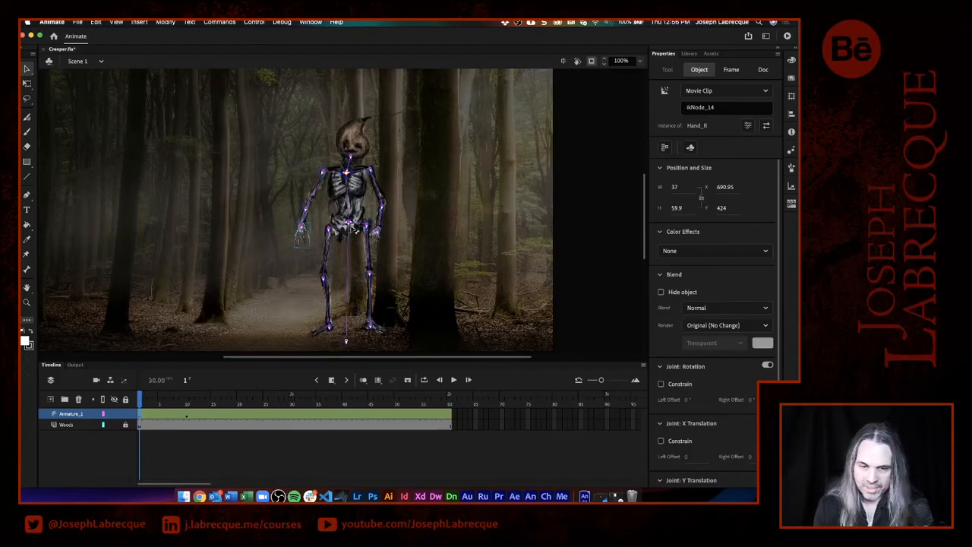
# Inspect the pinned bone, the whole set of connected bones and the upper torso bones, then clear the selection.
pyautogui.click(355, 242)
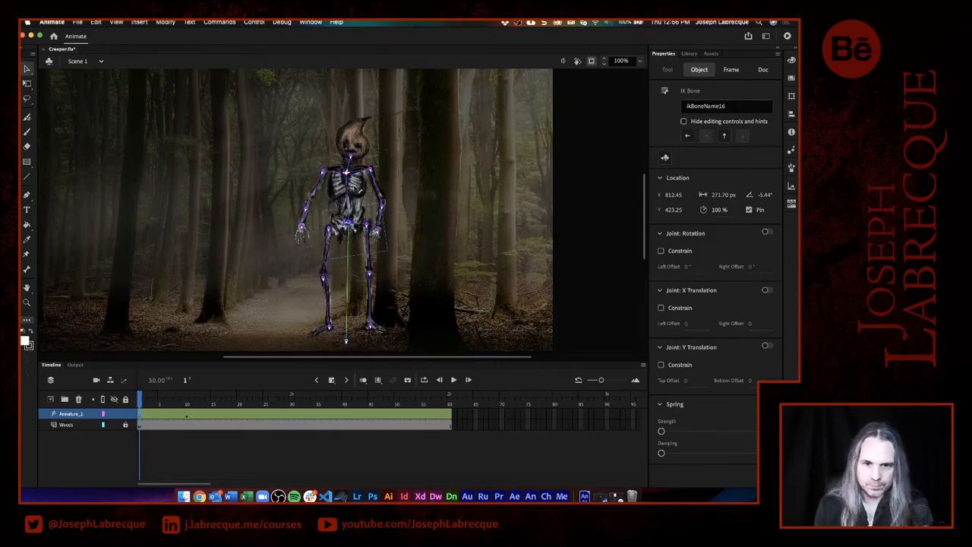
pyautogui.keyDown('shift'); pyautogui.click(354, 187); pyautogui.keyUp('shift')
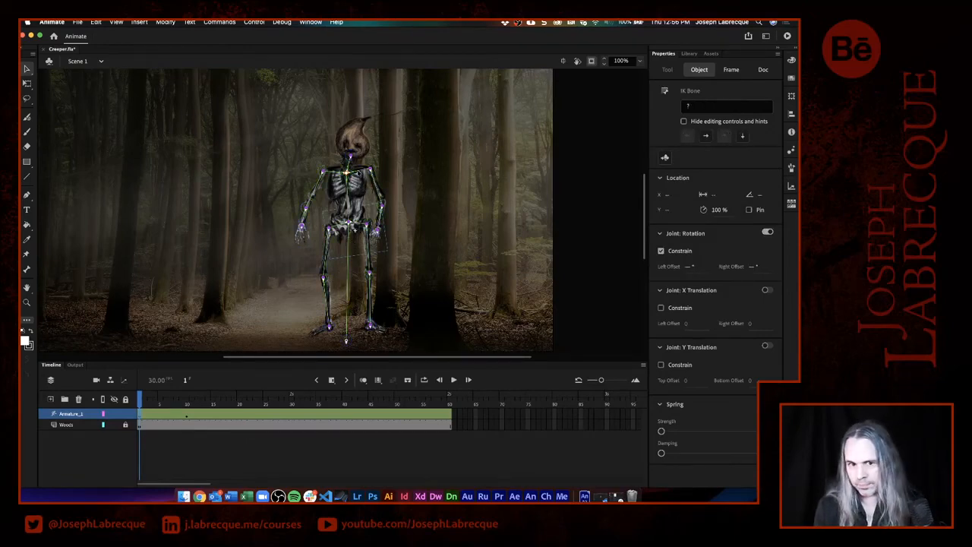
pyautogui.click(360, 173)
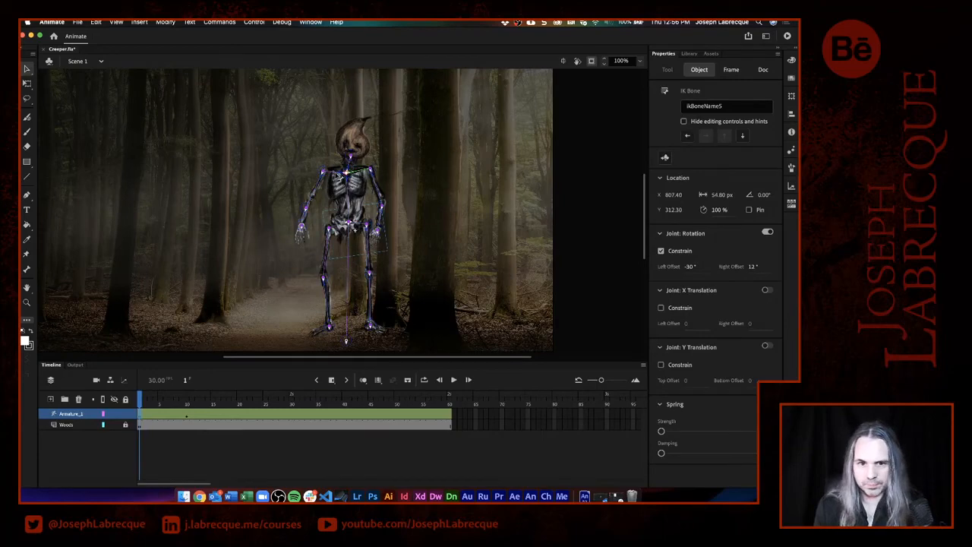
pyautogui.click(355, 171)
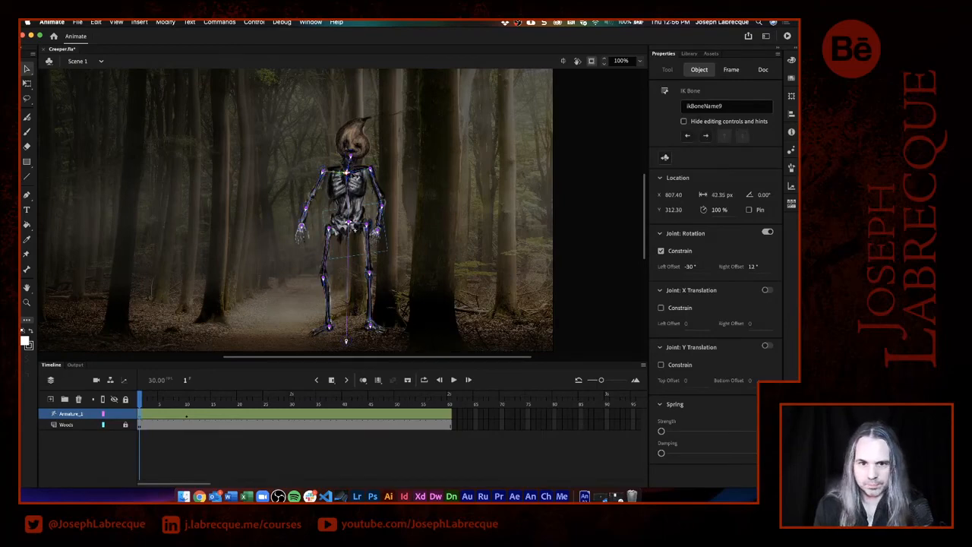
pyautogui.click(427, 232)
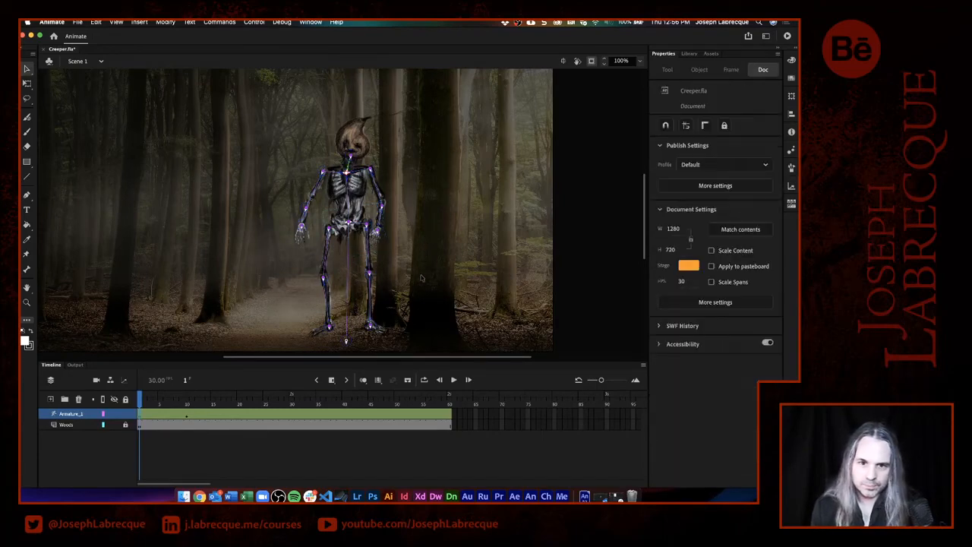
# Compare the pose at frame 10, then at frame 1 bring both arms in against the body, undoing the stray left leg move.
pyautogui.click(188, 403)
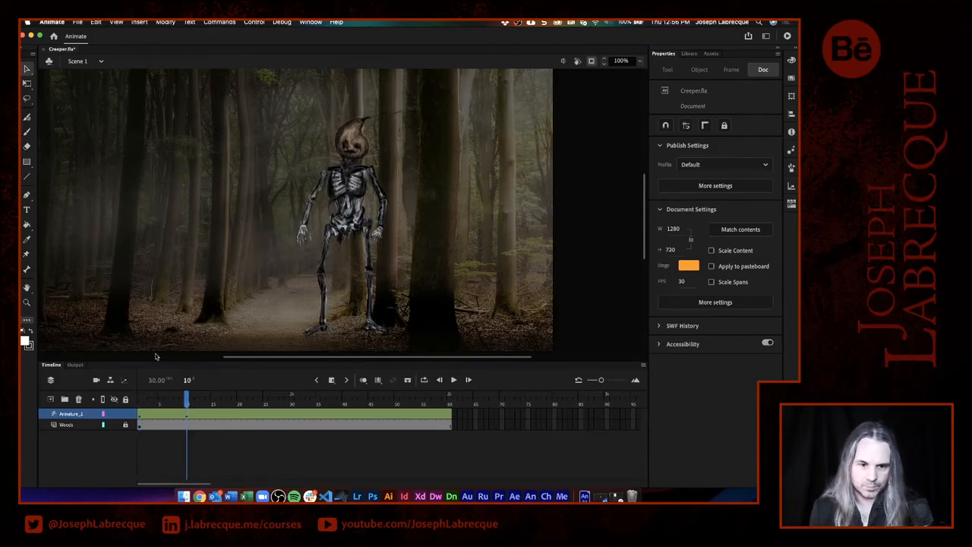
pyautogui.moveTo(188, 403); pyautogui.dragTo(140, 403)
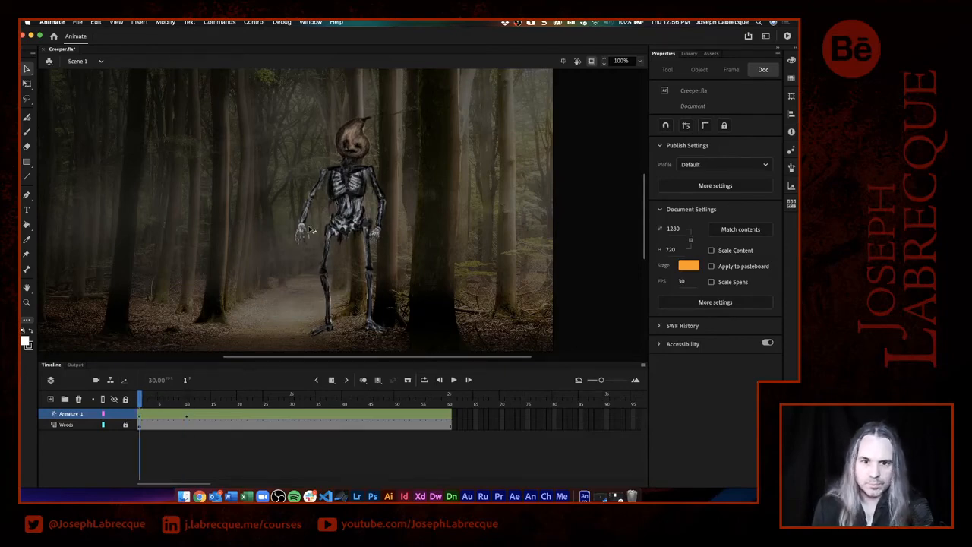
pyautogui.click(319, 195)
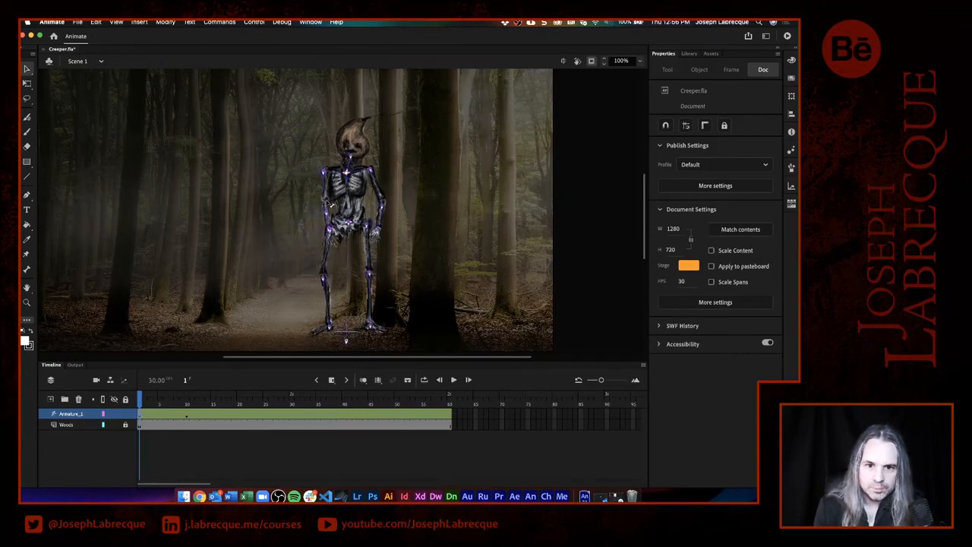
pyautogui.click(327, 196)
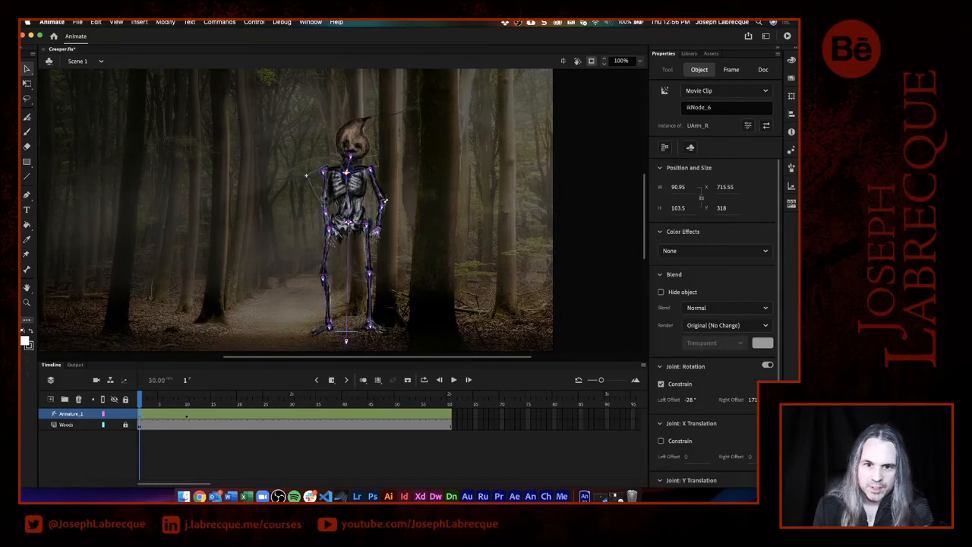
pyautogui.click(380, 199)
pyautogui.moveTo(380, 204); pyautogui.dragTo(415, 316)
pyautogui.moveTo(372, 226); pyautogui.dragTo(382, 256)
pyautogui.press('super+z')
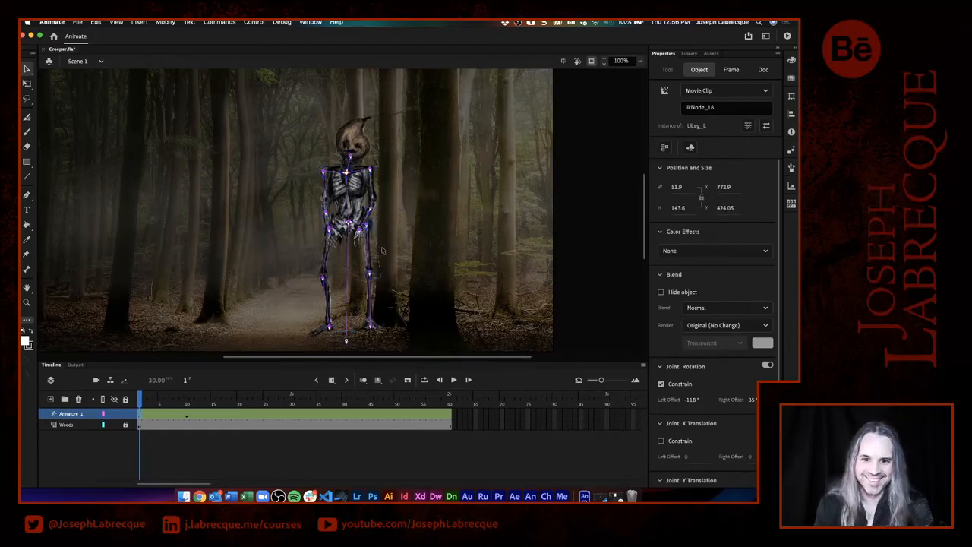
# At frame 1, pull both feet closer together beneath the body and tilt the gourd head toward the skeleton's right shoulder.
pyautogui.click(376, 331)
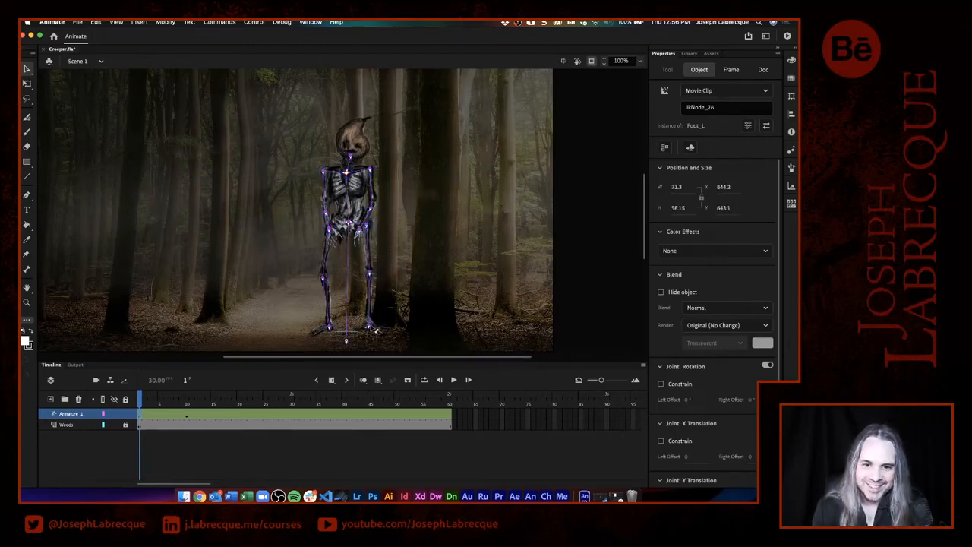
pyautogui.moveTo(375, 330); pyautogui.dragTo(325, 332)
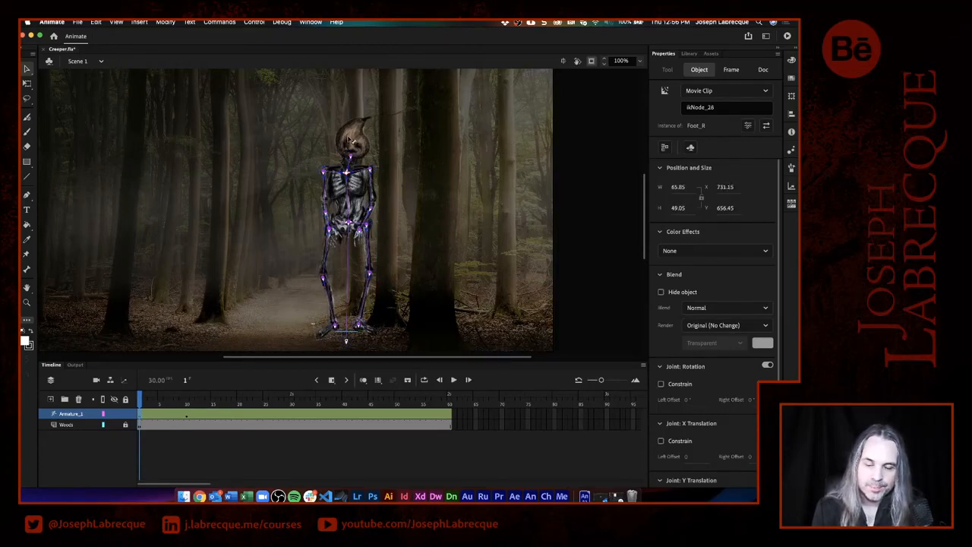
pyautogui.moveTo(350, 140)
pyautogui.mouseDown()
pyautogui.moveTo(338, 139)
pyautogui.moveTo(348, 138)
pyautogui.moveTo(345, 146)
pyautogui.mouseUp()
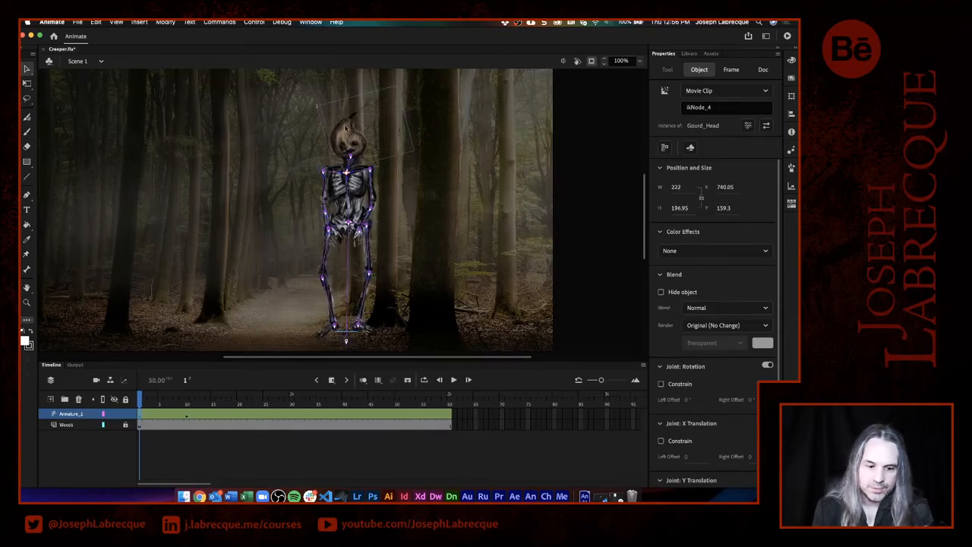
pyautogui.moveTo(339, 137)
pyautogui.mouseDown()
pyautogui.moveTo(331, 144)
pyautogui.moveTo(338, 149)
pyautogui.mouseUp()
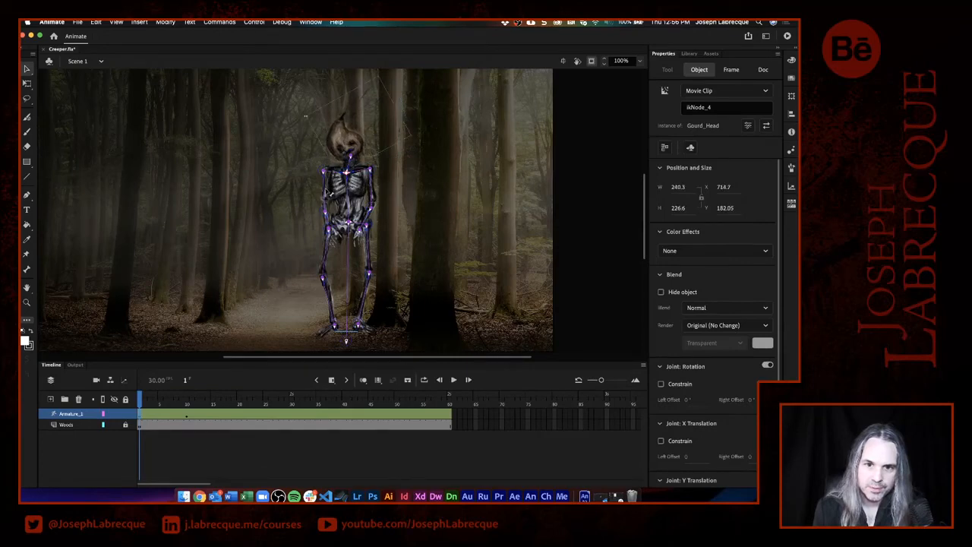
# At frame 1, lower the skeleton's right arm so the forearm and hand hang straight down beside the hip.
pyautogui.click(338, 196)
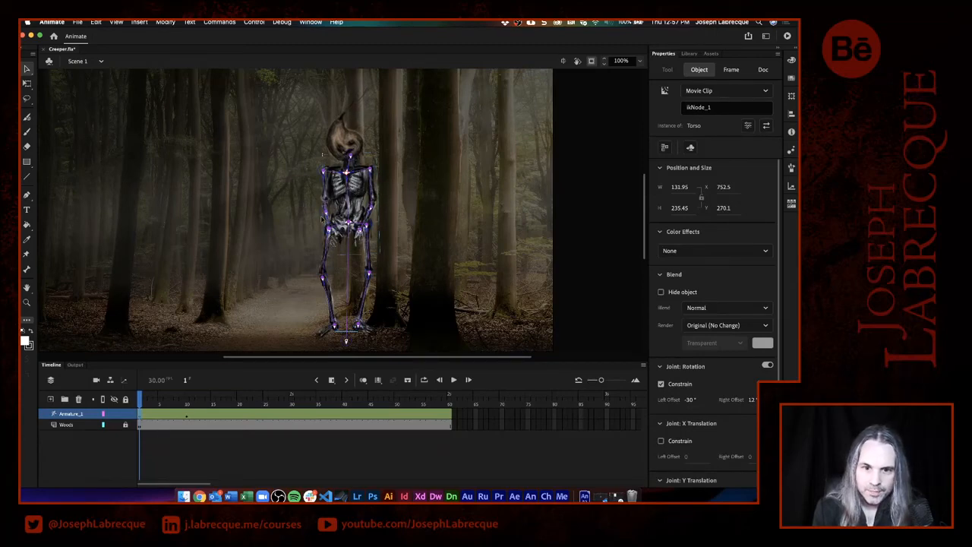
pyautogui.click(638, 60)
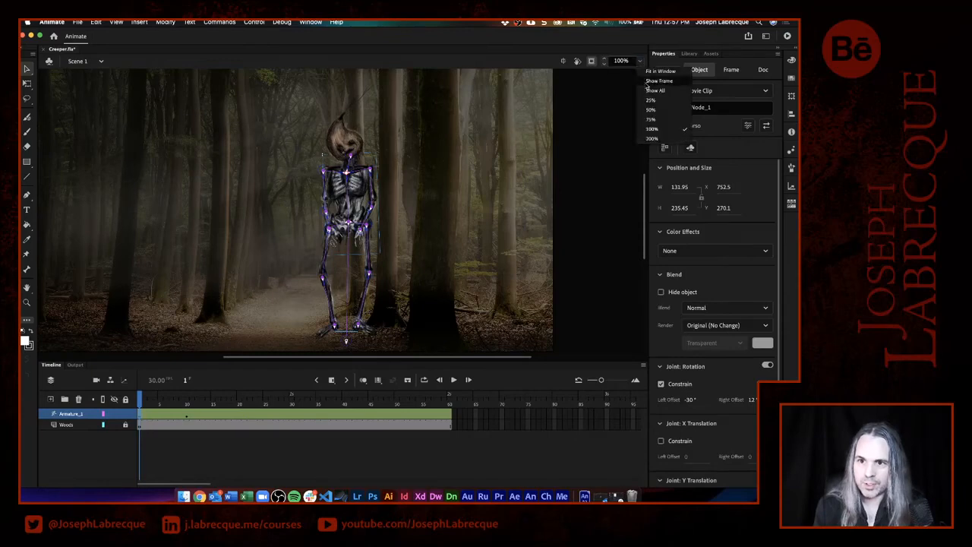
pyautogui.click(651, 138)
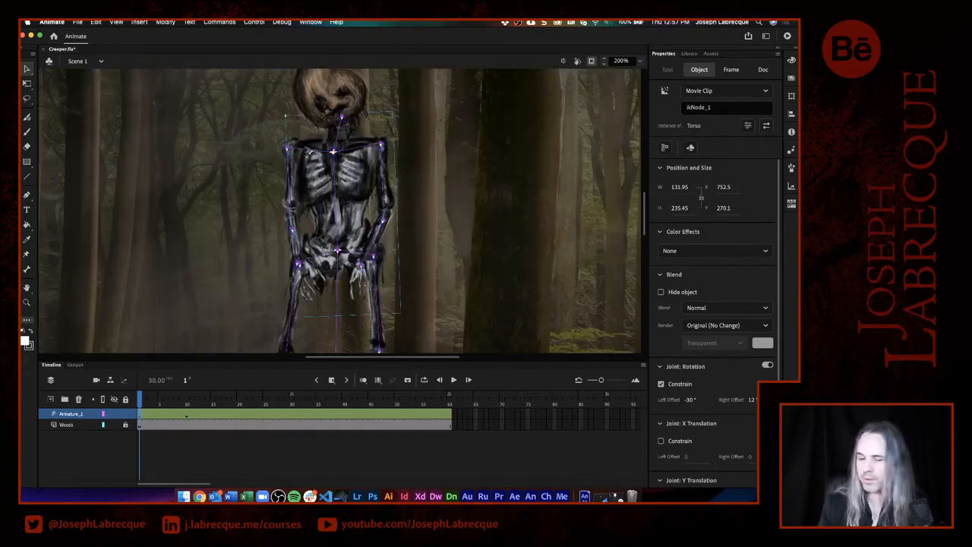
pyautogui.click(289, 207)
pyautogui.moveTo(283, 205); pyautogui.dragTo(284, 259)
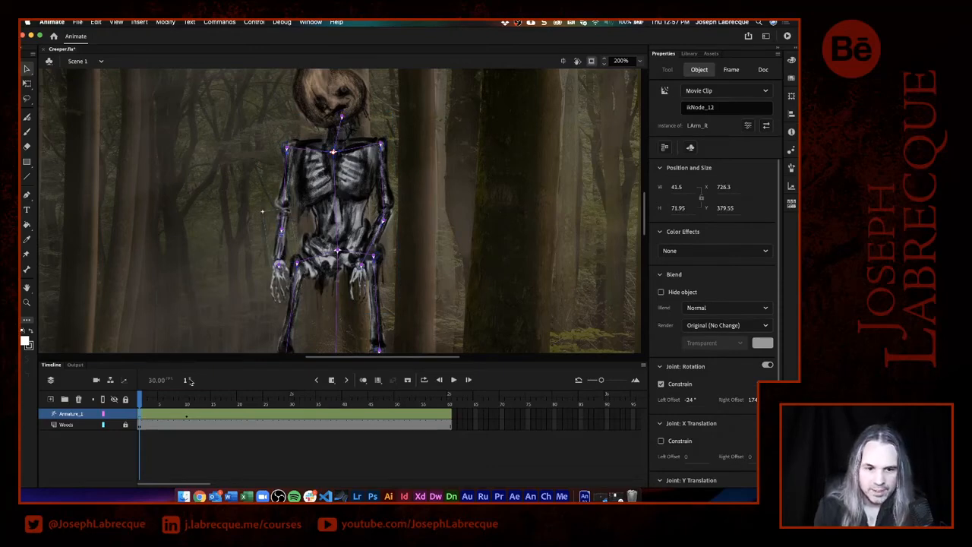
# At frame 10, swing both arms outward from the body, the right arm wider, and shift the pelvis toward the skeleton's left.
pyautogui.click(189, 408)
pyautogui.click(188, 405)
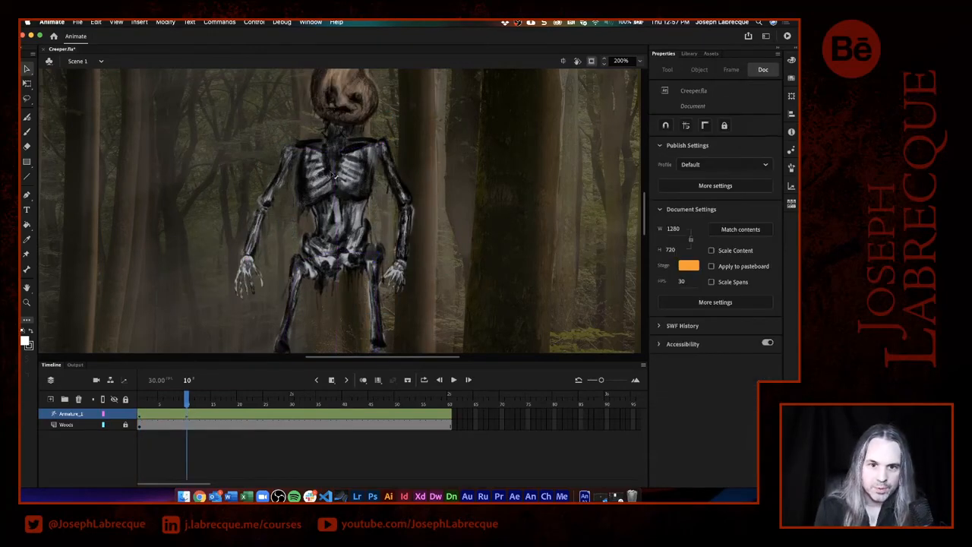
pyautogui.click(254, 247)
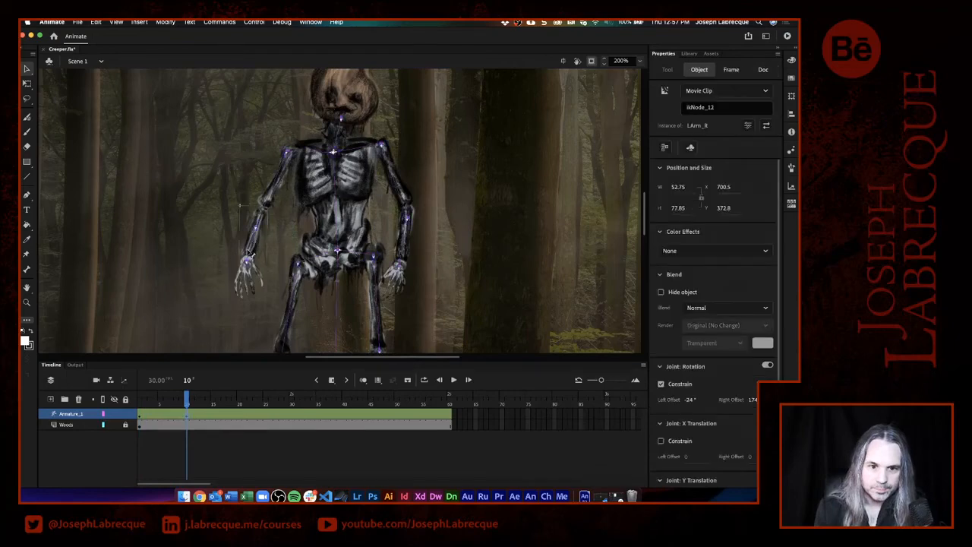
pyautogui.moveTo(253, 251); pyautogui.dragTo(197, 245)
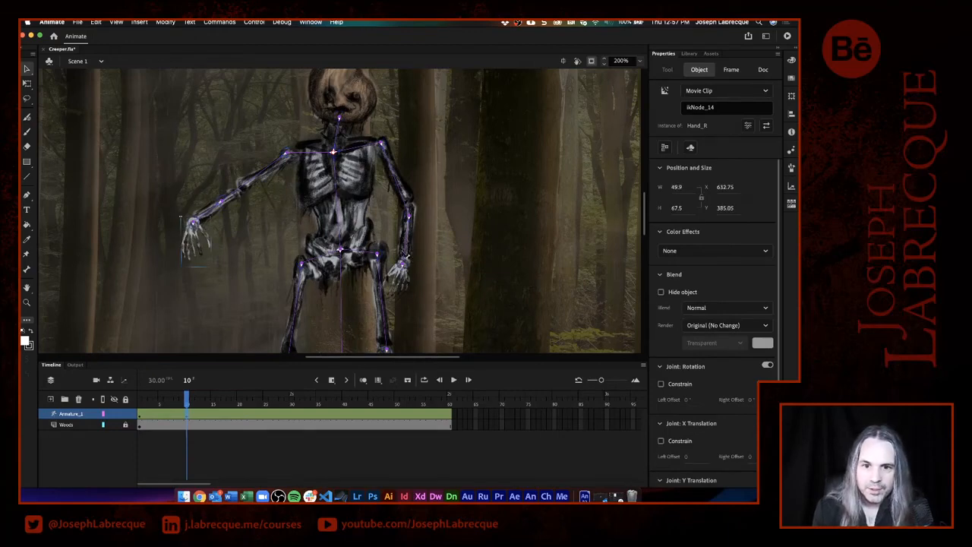
pyautogui.moveTo(408, 253); pyautogui.dragTo(430, 262)
pyautogui.click(335, 247)
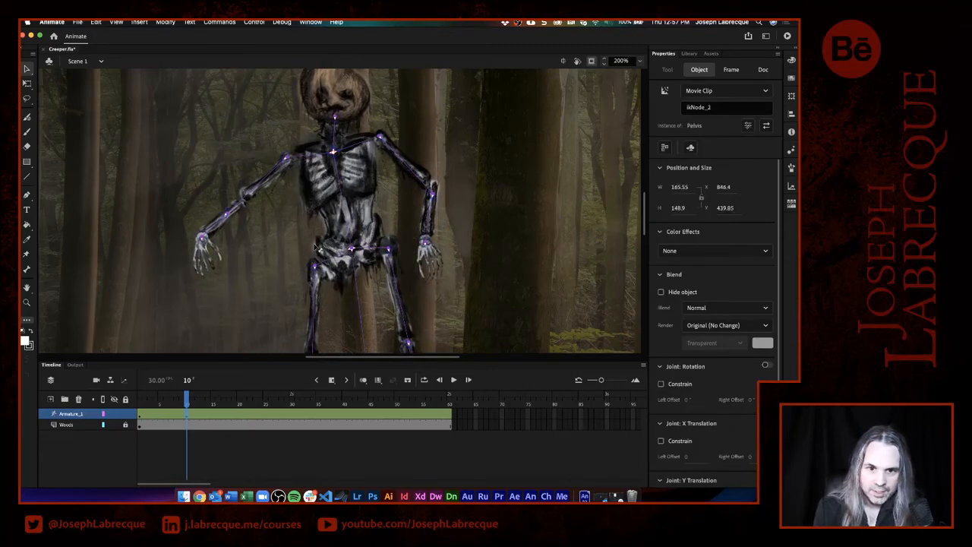
# At frame 10, angle the upper right leg slightly outward and tilt the gourd head toward the skeleton's right shoulder.
pyautogui.click(318, 292)
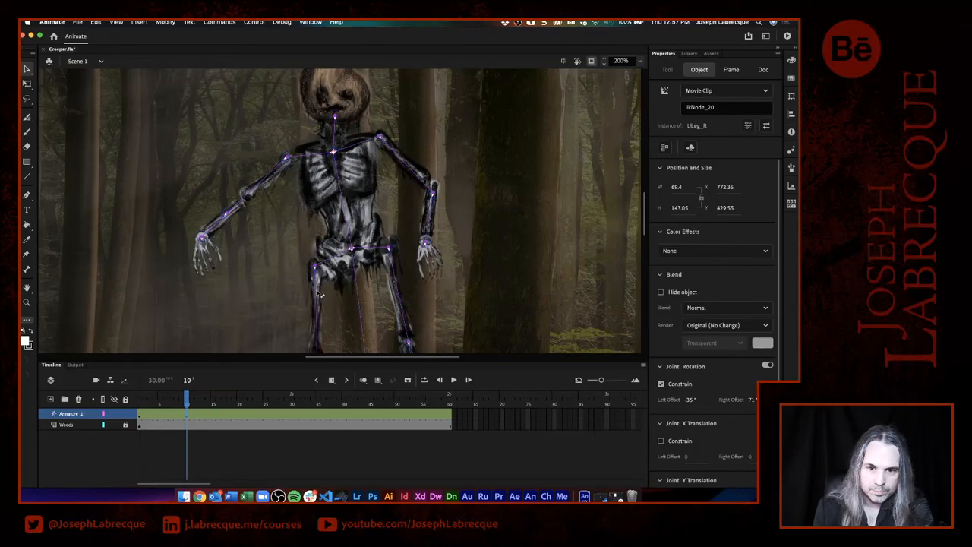
pyautogui.moveTo(319, 295); pyautogui.dragTo(312, 297)
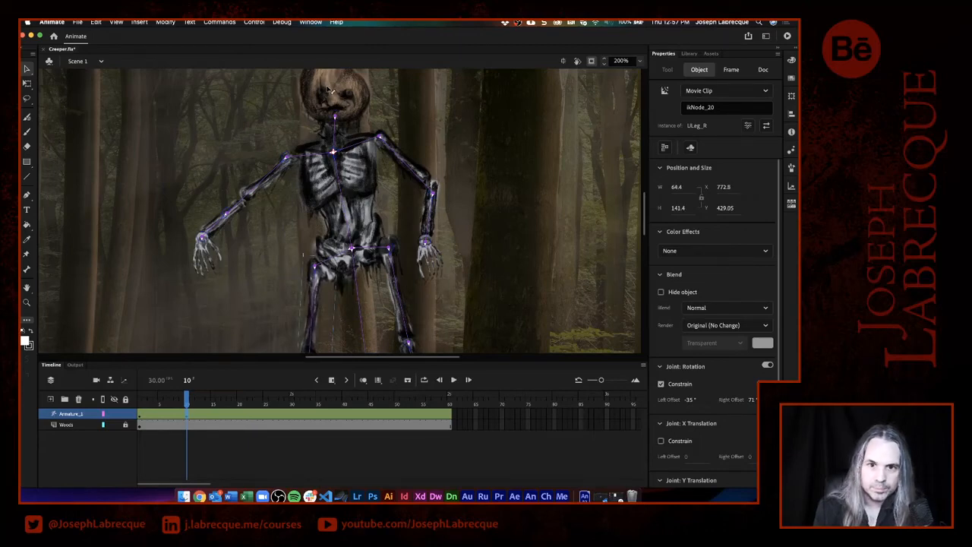
pyautogui.moveTo(332, 91); pyautogui.dragTo(312, 94)
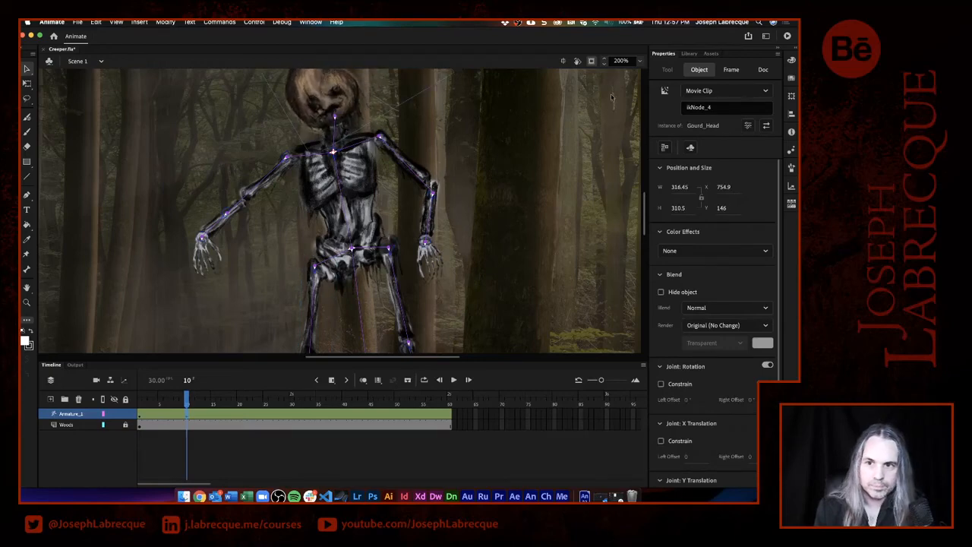
pyautogui.click(641, 61)
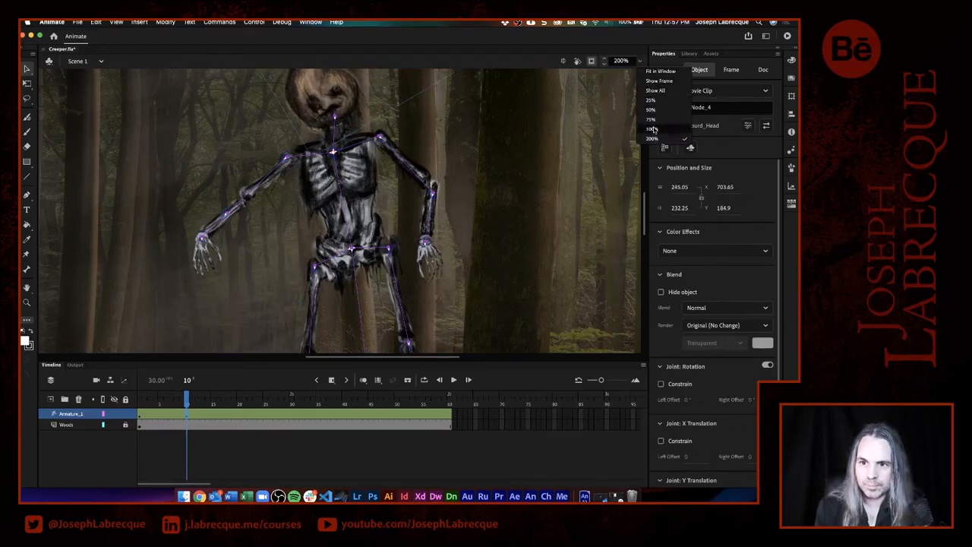
pyautogui.click(651, 128)
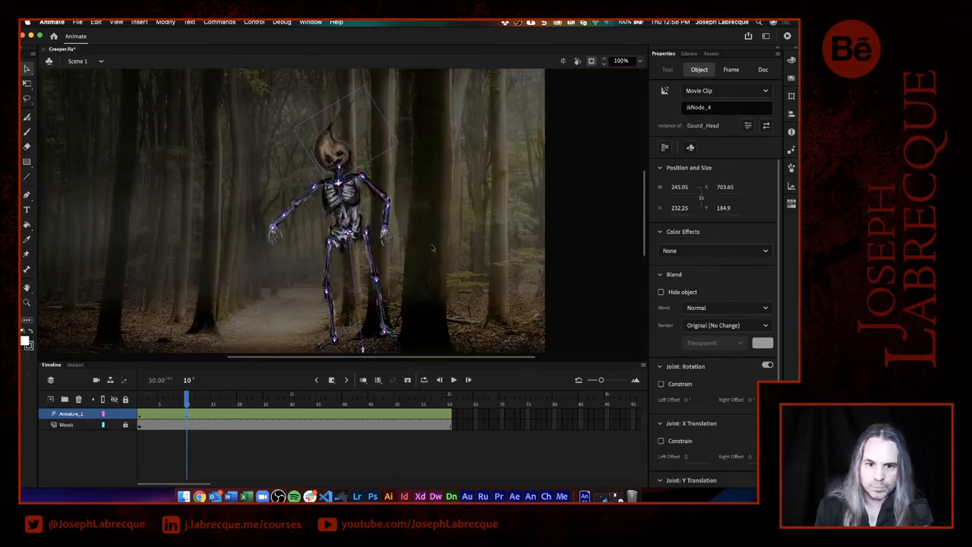
pyautogui.click(483, 269)
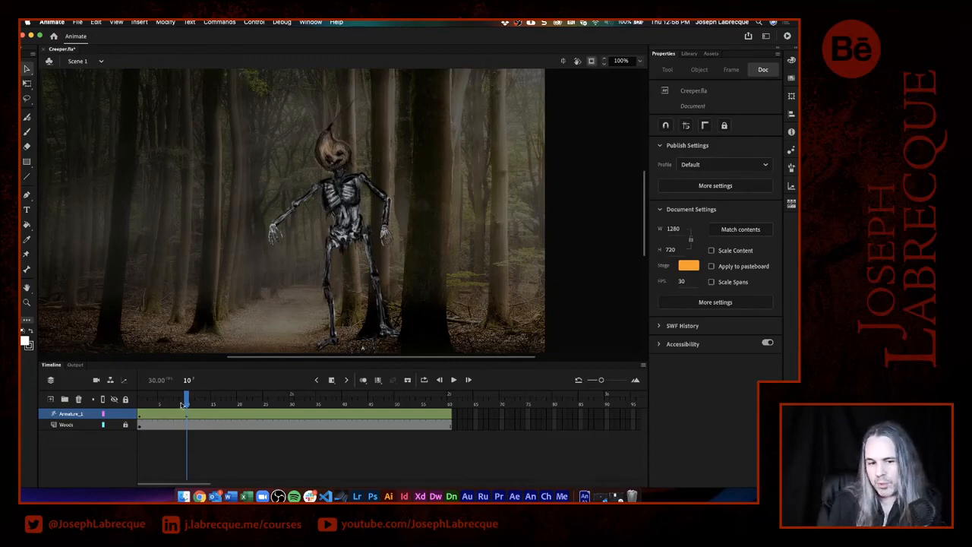
# Preview the armature's motion by scrubbing and playing the timeline, and compare the poses at frames 1 and 10.
pyautogui.moveTo(186, 402); pyautogui.dragTo(211, 404)
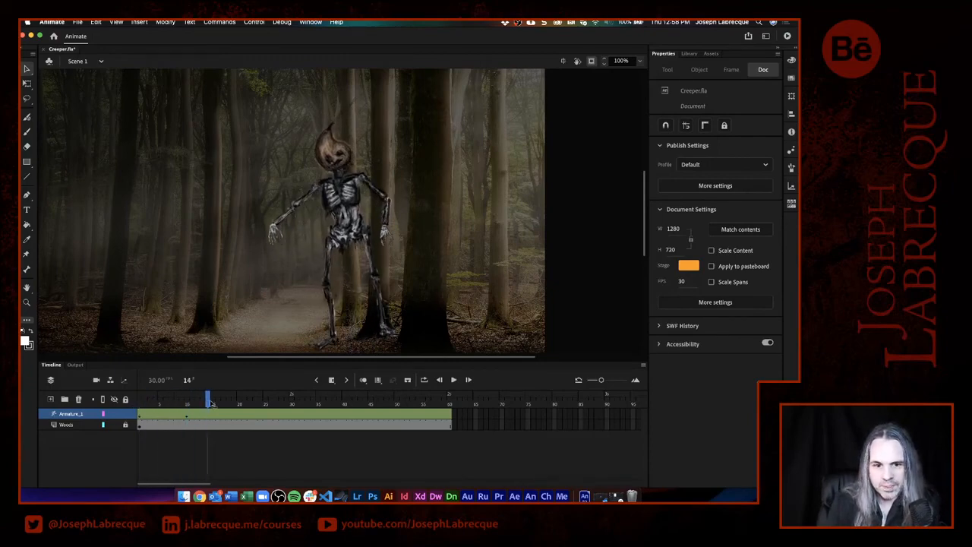
pyautogui.press('Return')
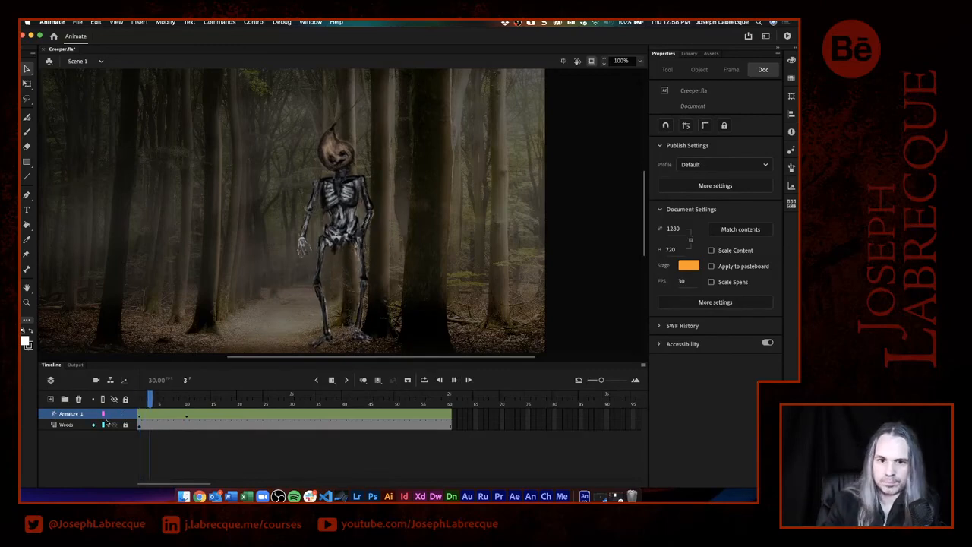
pyautogui.press('Return')
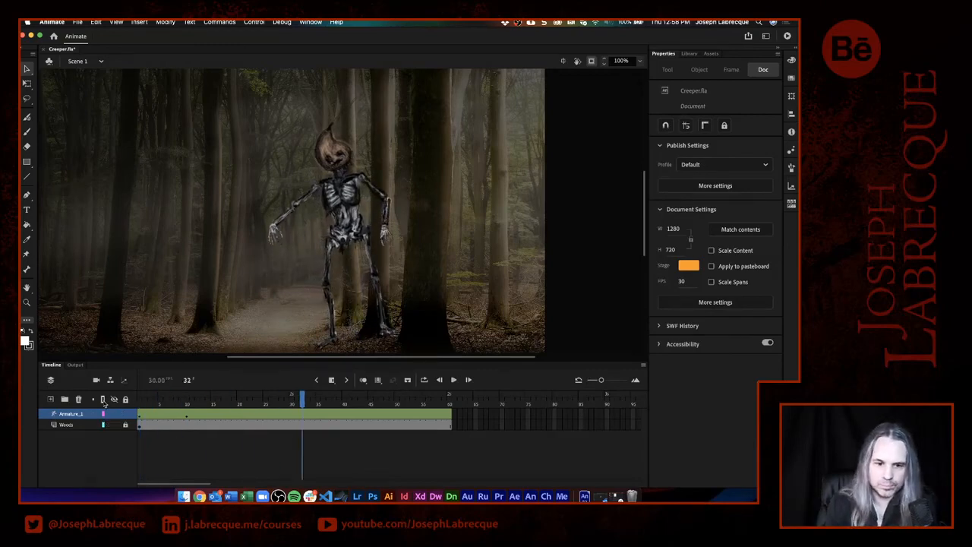
pyautogui.click(189, 404)
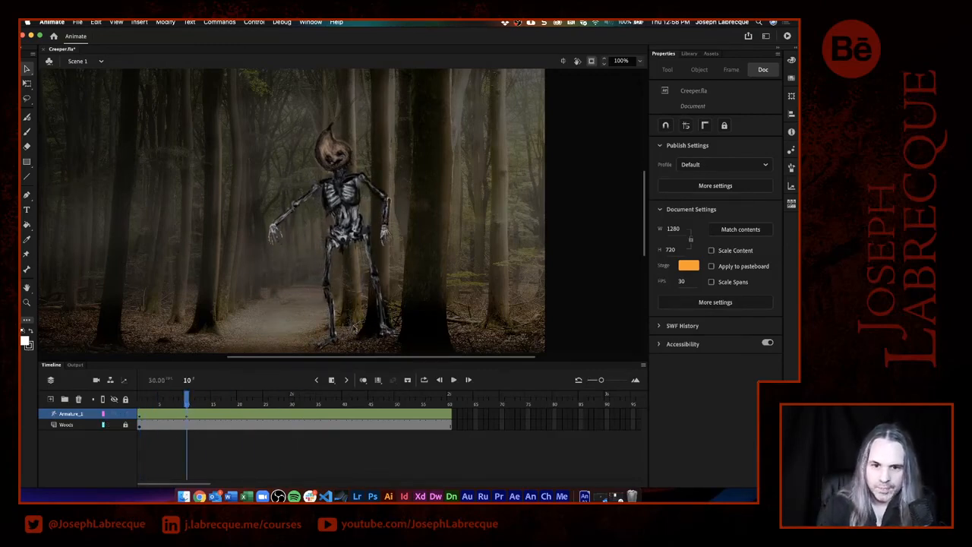
pyautogui.click(141, 404)
pyautogui.click(189, 404)
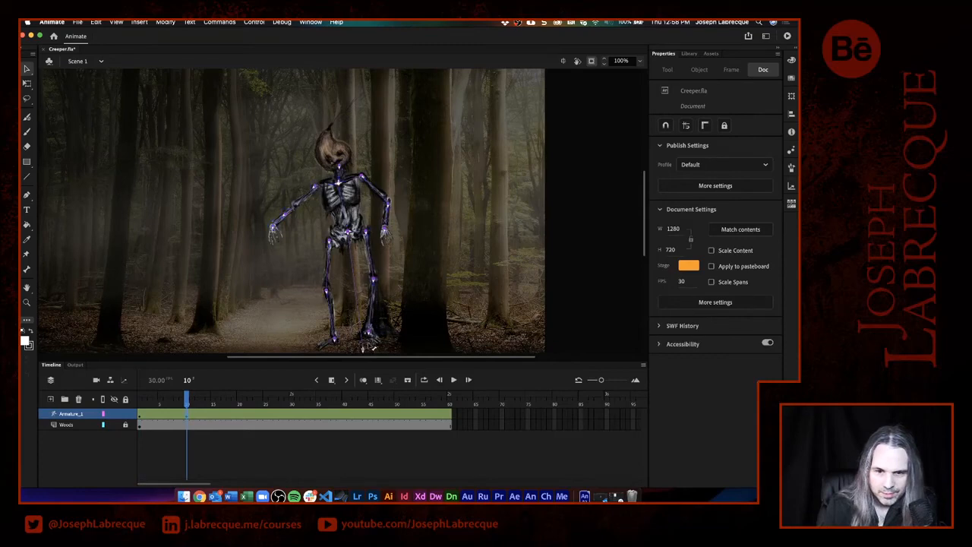
# At frame 10, spread the skeleton's right foot outward and readjust the left leg into a wide stance, then clear the selection.
pyautogui.click(370, 348)
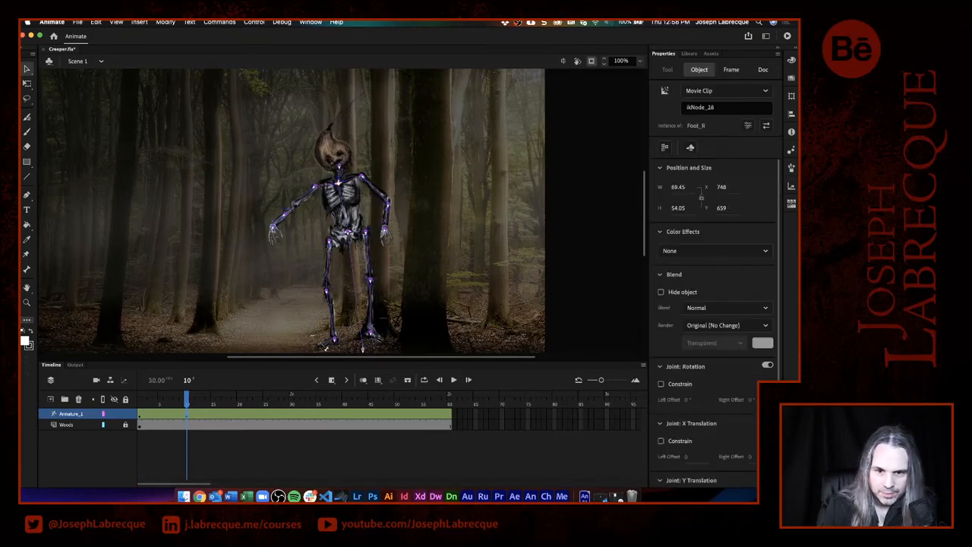
pyautogui.moveTo(327, 348); pyautogui.dragTo(311, 349)
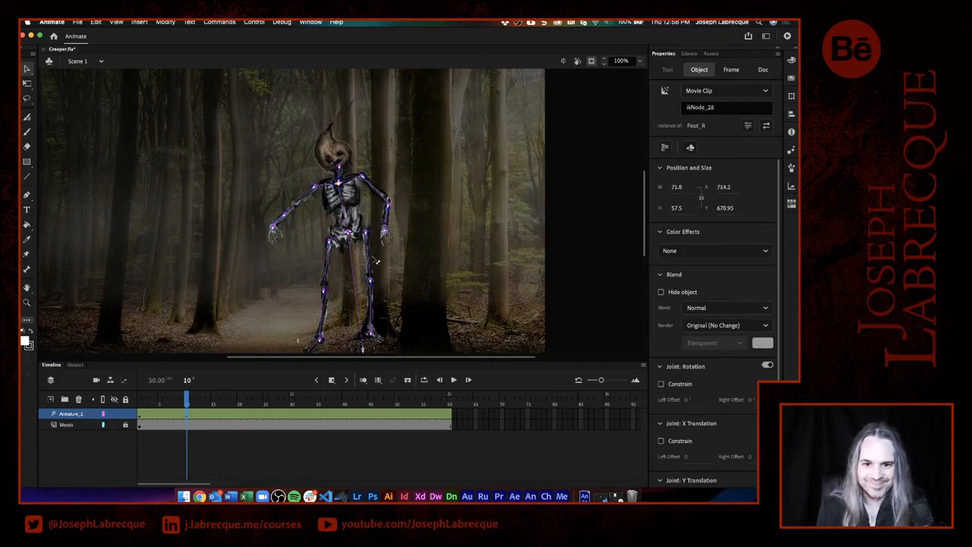
pyautogui.click(375, 266)
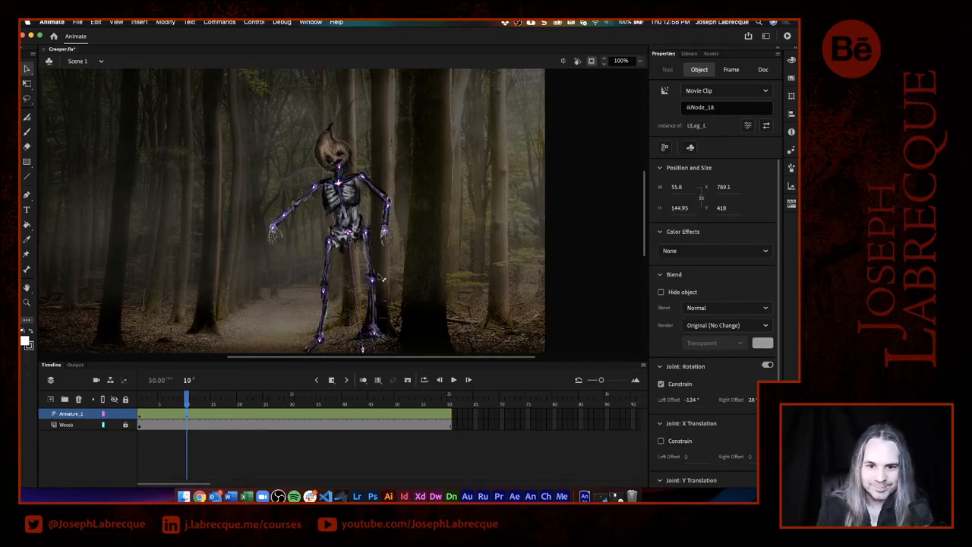
pyautogui.click(364, 228)
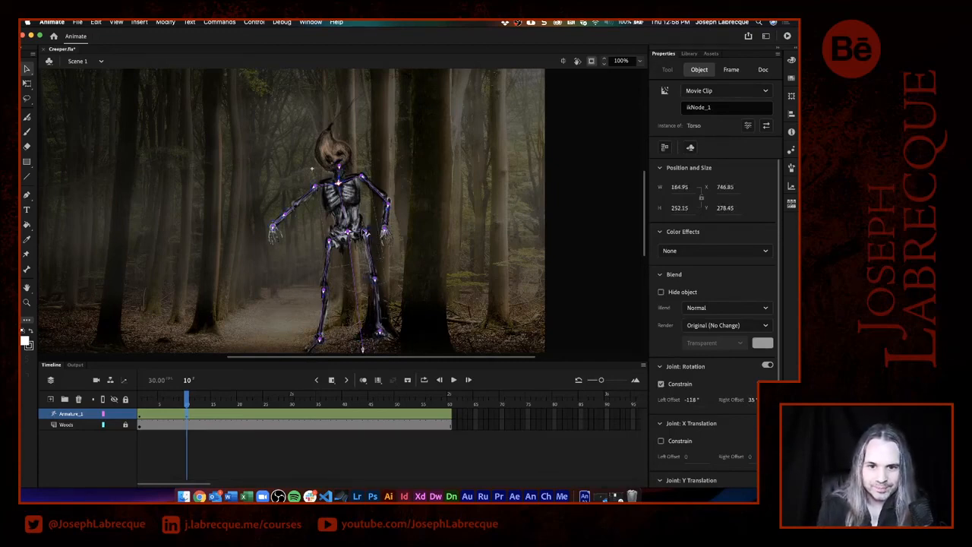
pyautogui.click(360, 232)
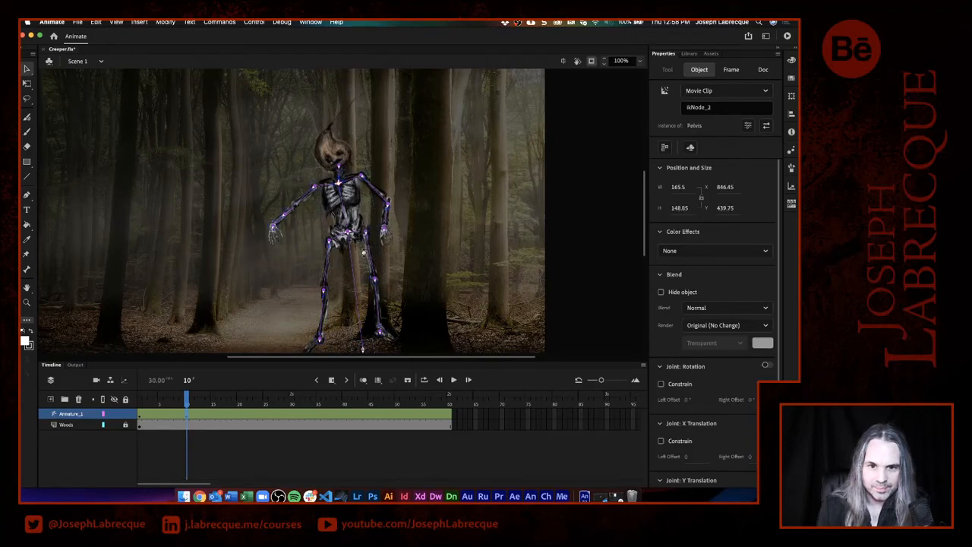
pyautogui.click(463, 298)
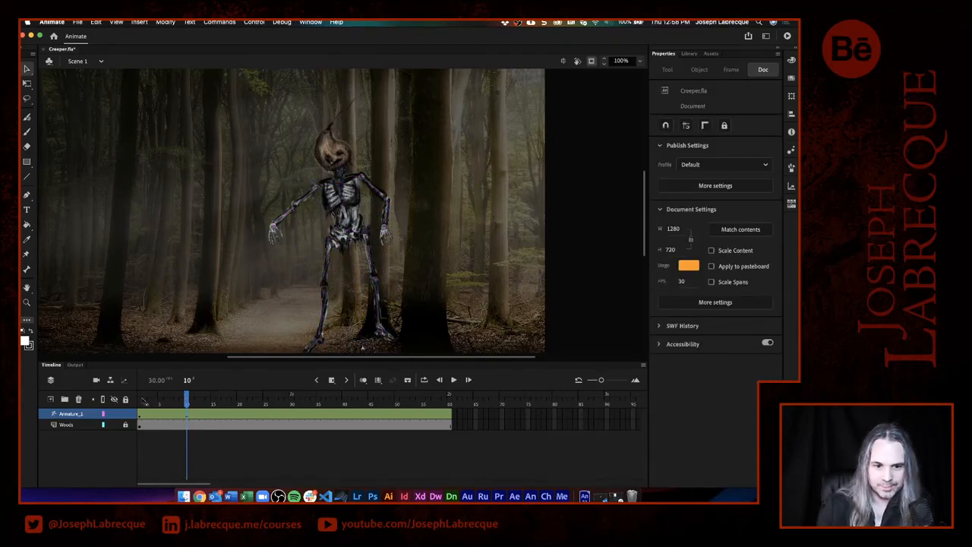
# Play the revised animation and scrub the timeline back to frame 1 to review the movement.
pyautogui.click(74, 414)
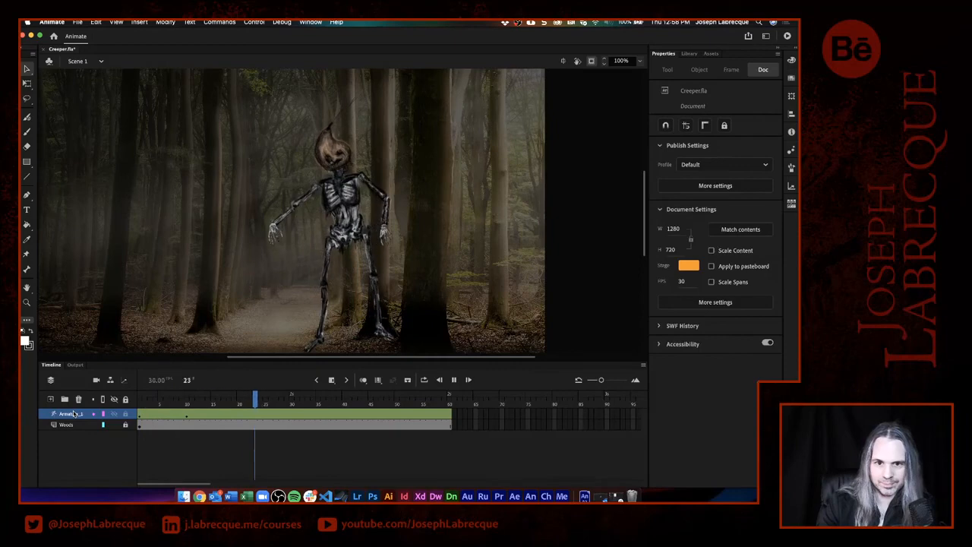
pyautogui.press('Return')
pyautogui.moveTo(190, 399); pyautogui.dragTo(115, 399)
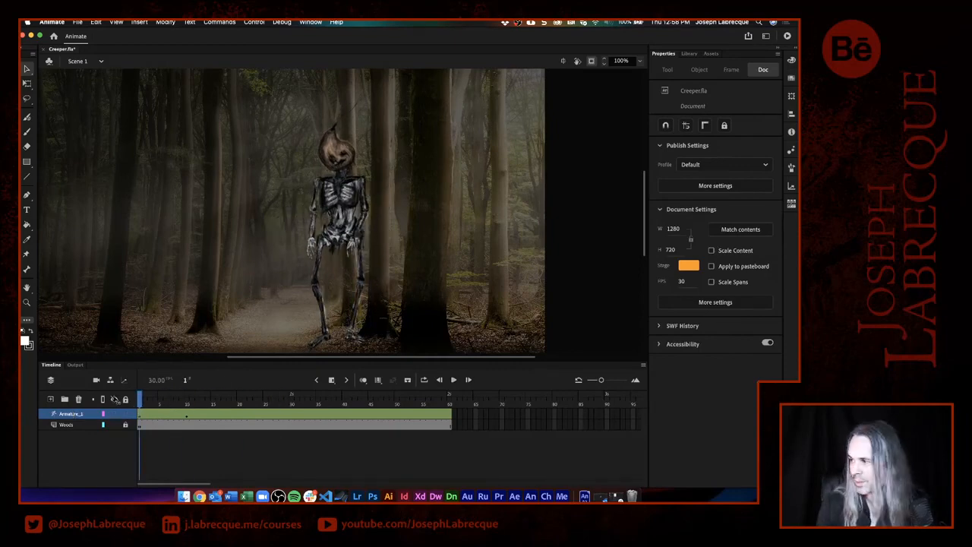
pyautogui.moveTo(153, 401); pyautogui.dragTo(132, 402)
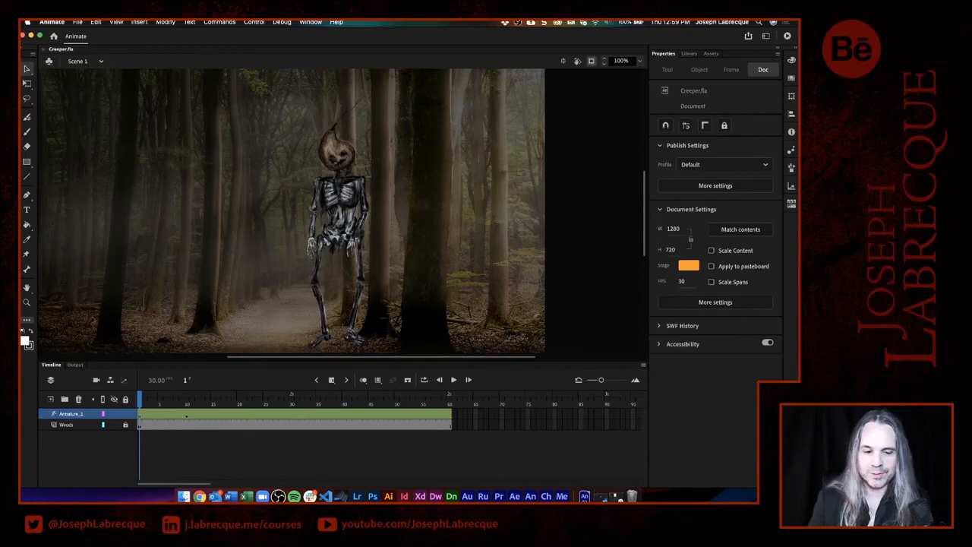
# Unlock the Woods layer, inspect the properties of its forest background instance, and lock the layer again.
pyautogui.click(126, 425)
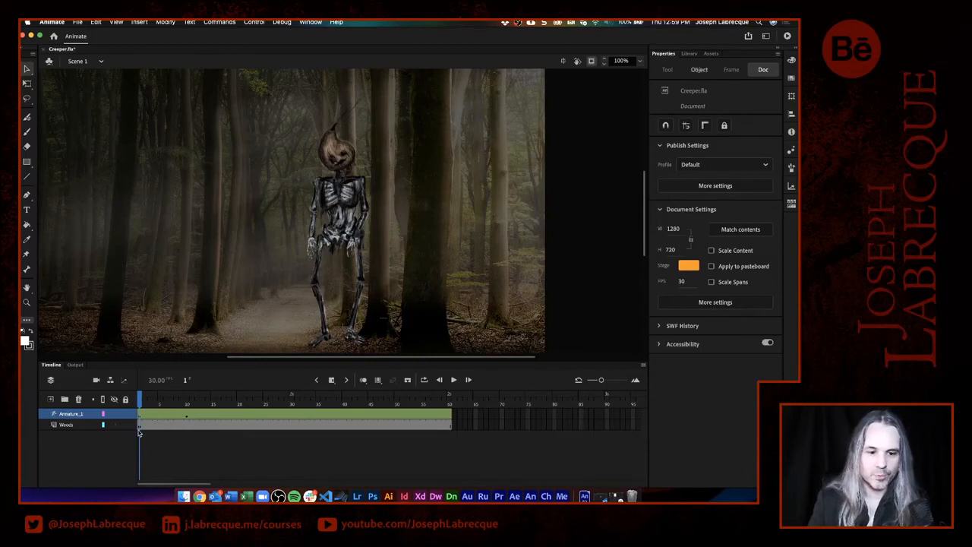
pyautogui.click(141, 425)
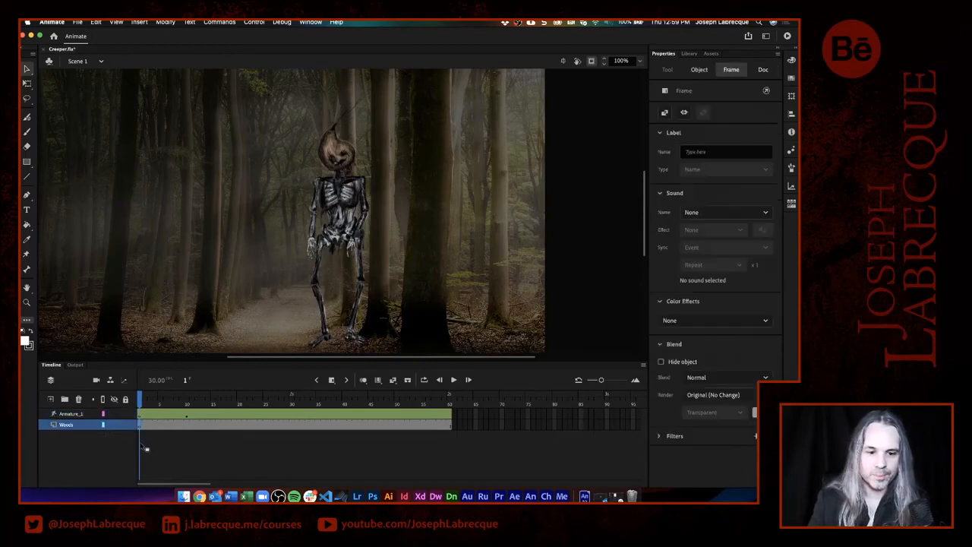
pyautogui.click(480, 232)
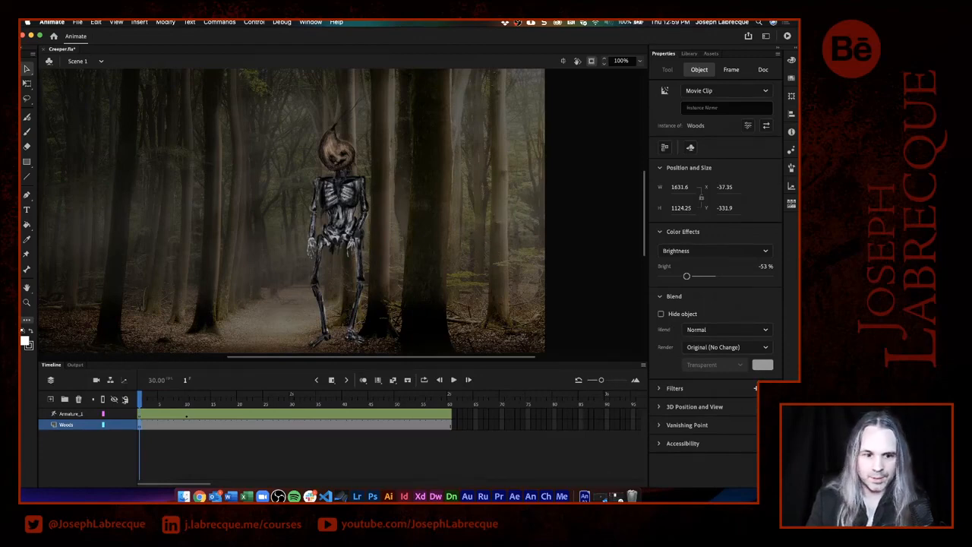
pyautogui.click(126, 425)
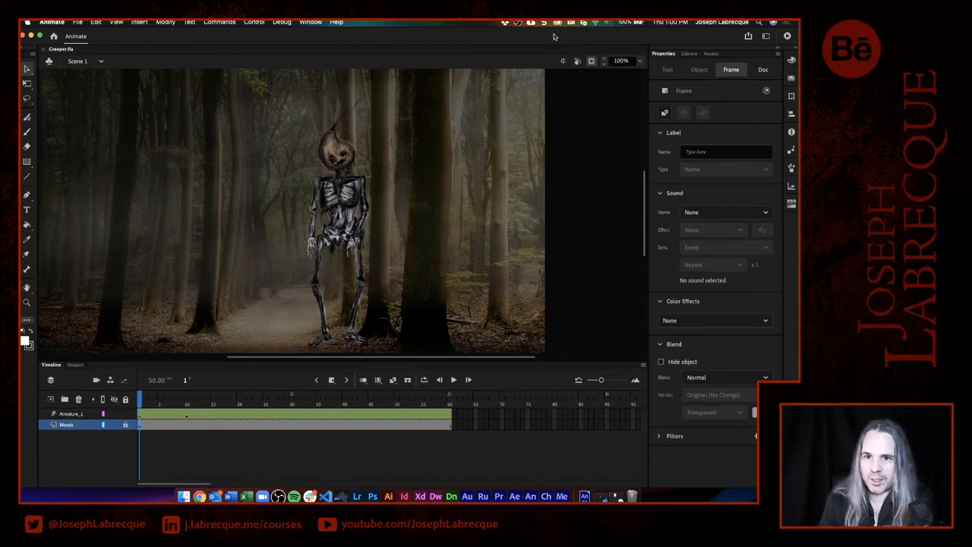
pyautogui.moveTo(554, 35); pyautogui.dragTo(590, 38)
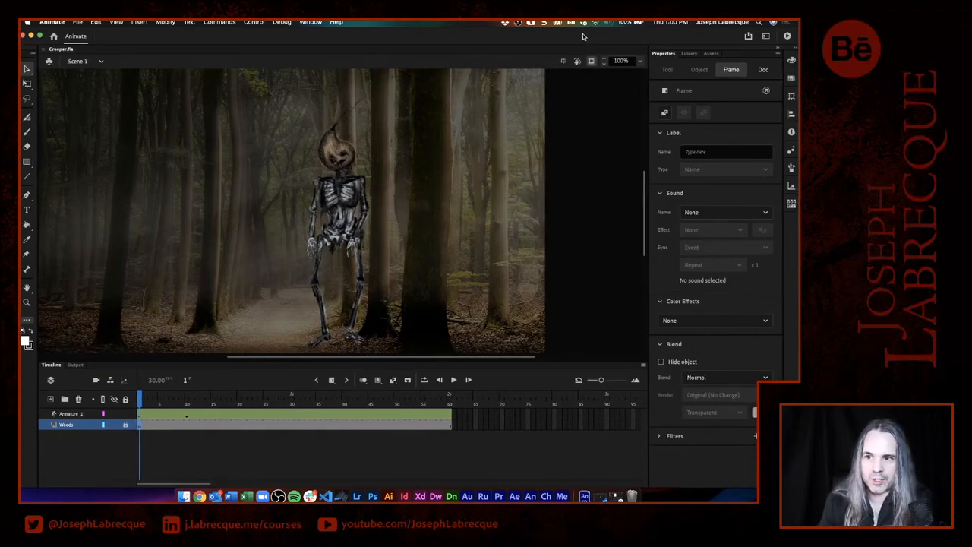